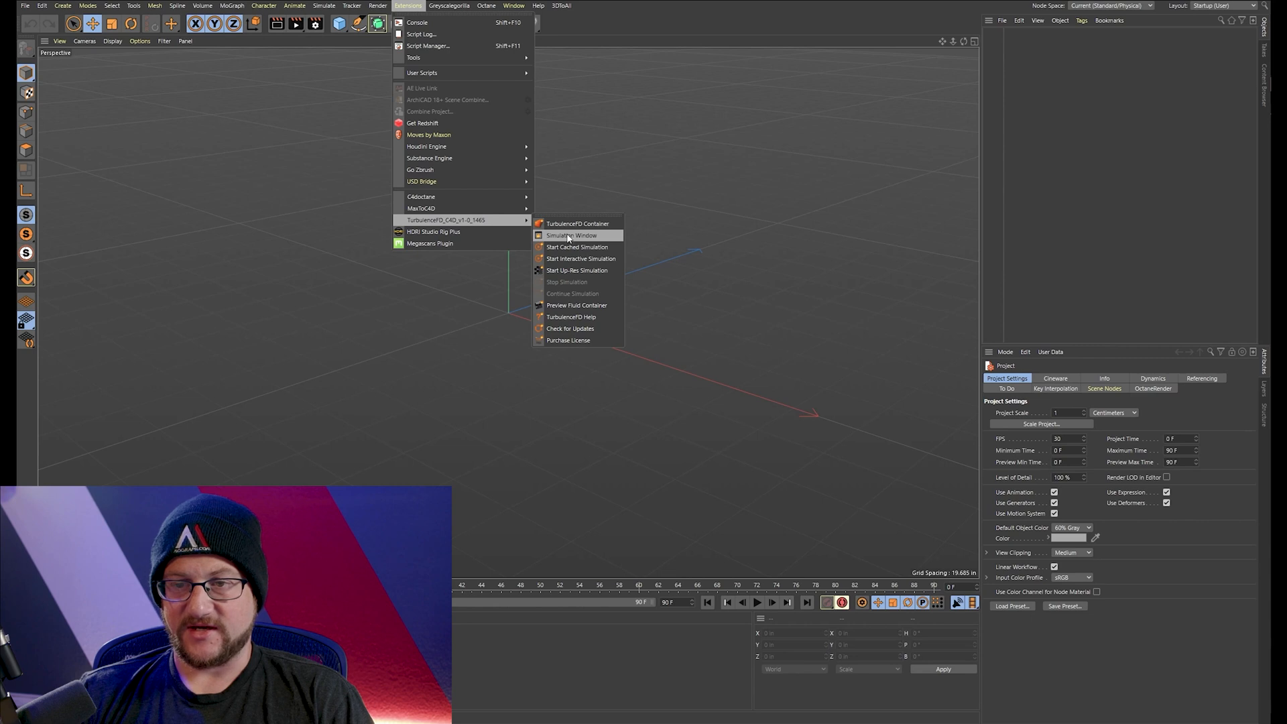
Add a TurbulenceFD Container to the empty scene
click(575, 223)
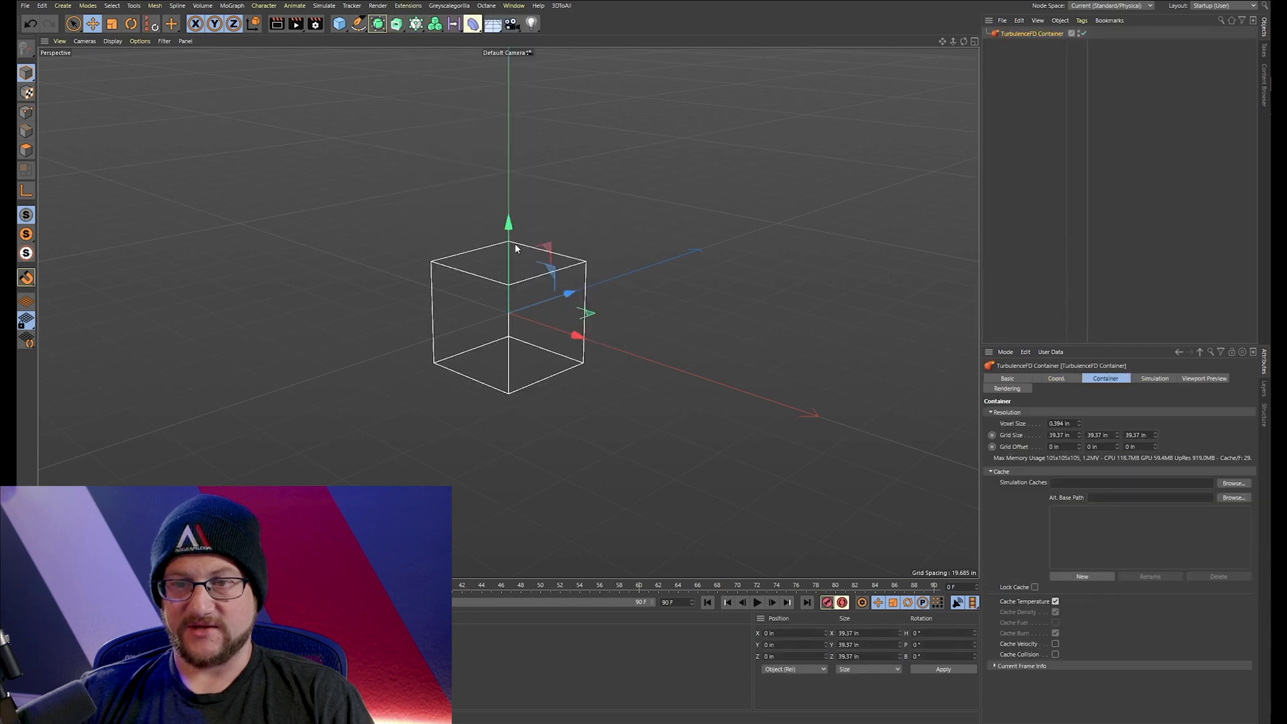
scroll(513, 243, up, 8)
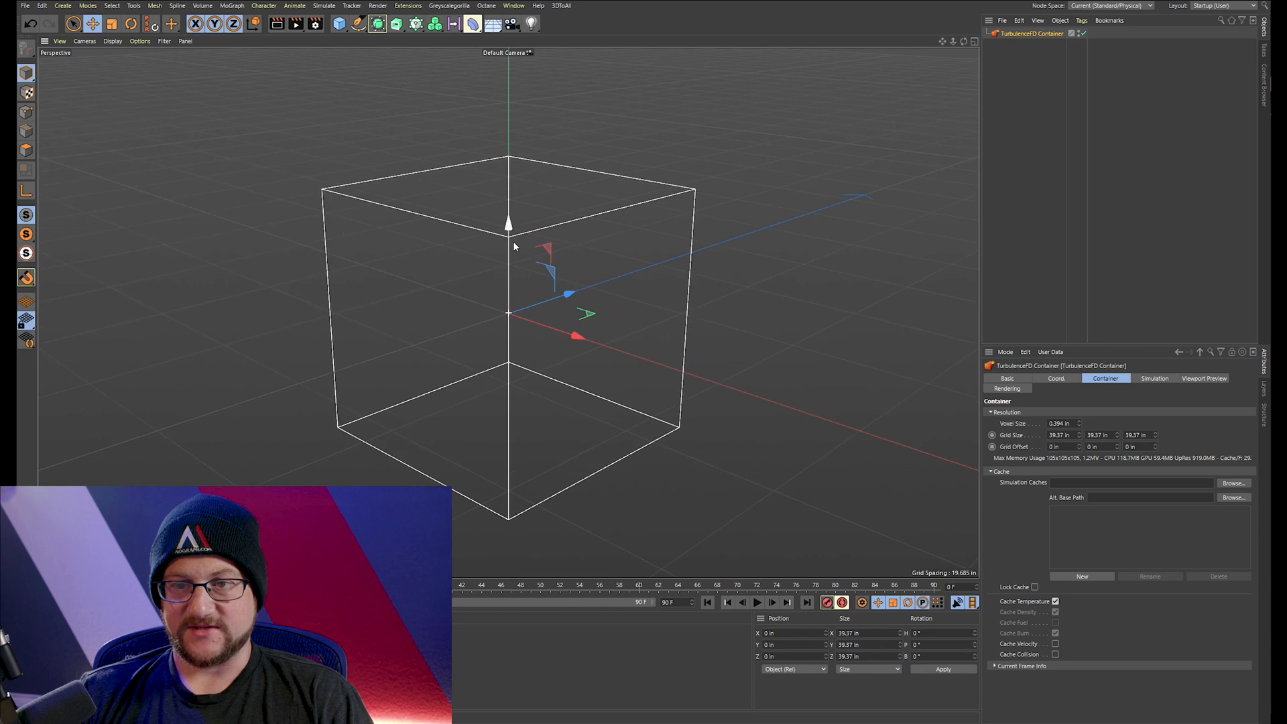
mouse_move(613, 196)
alt+mouse_down()
mouse_move(611, 220)
mouse_move(614, 200)
alt+mouse_up()
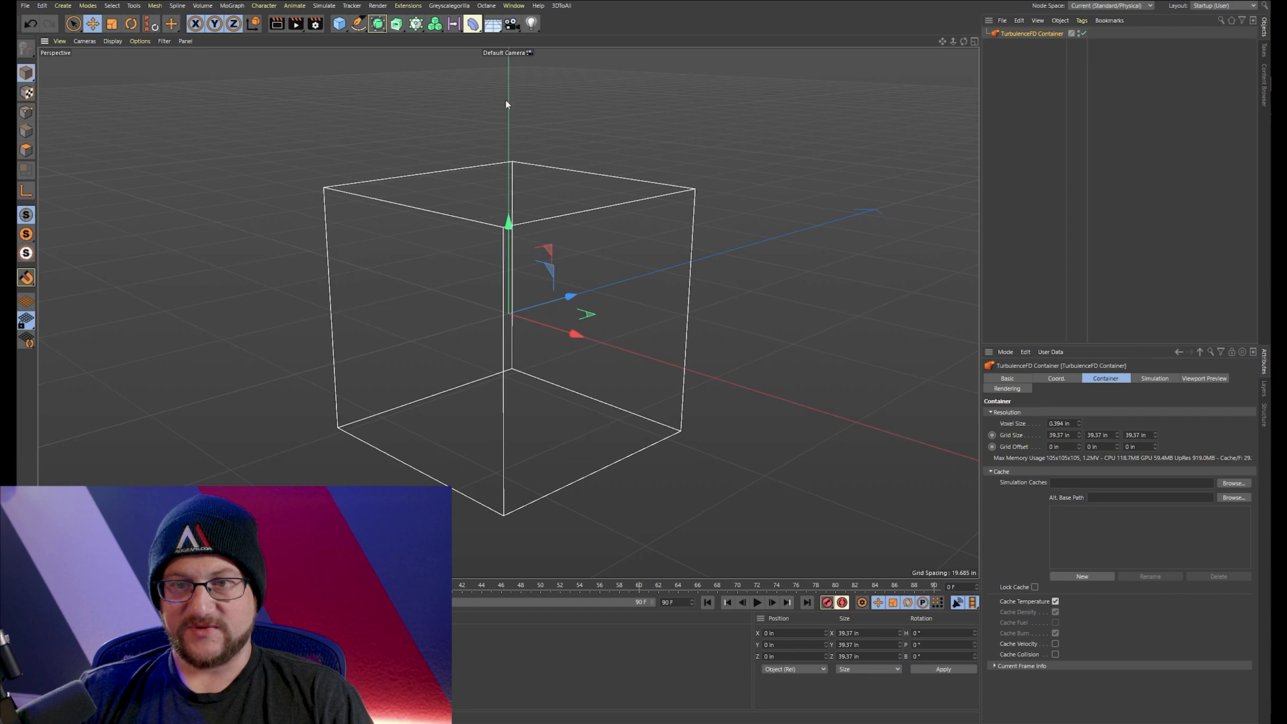
Open the TurbulenceFD Simulation Window and dock it between the object list and the attributes, reducing its height to fit its controls
click(409, 6)
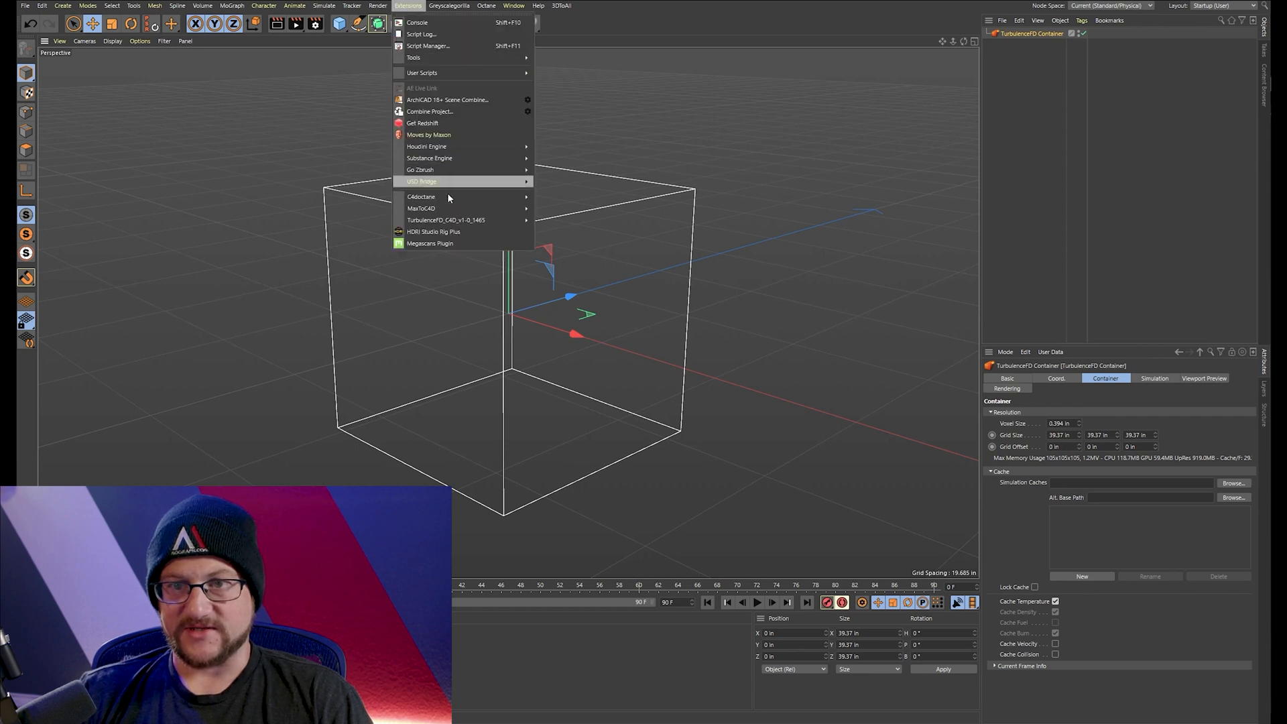
mouse_move(454, 221)
click(571, 236)
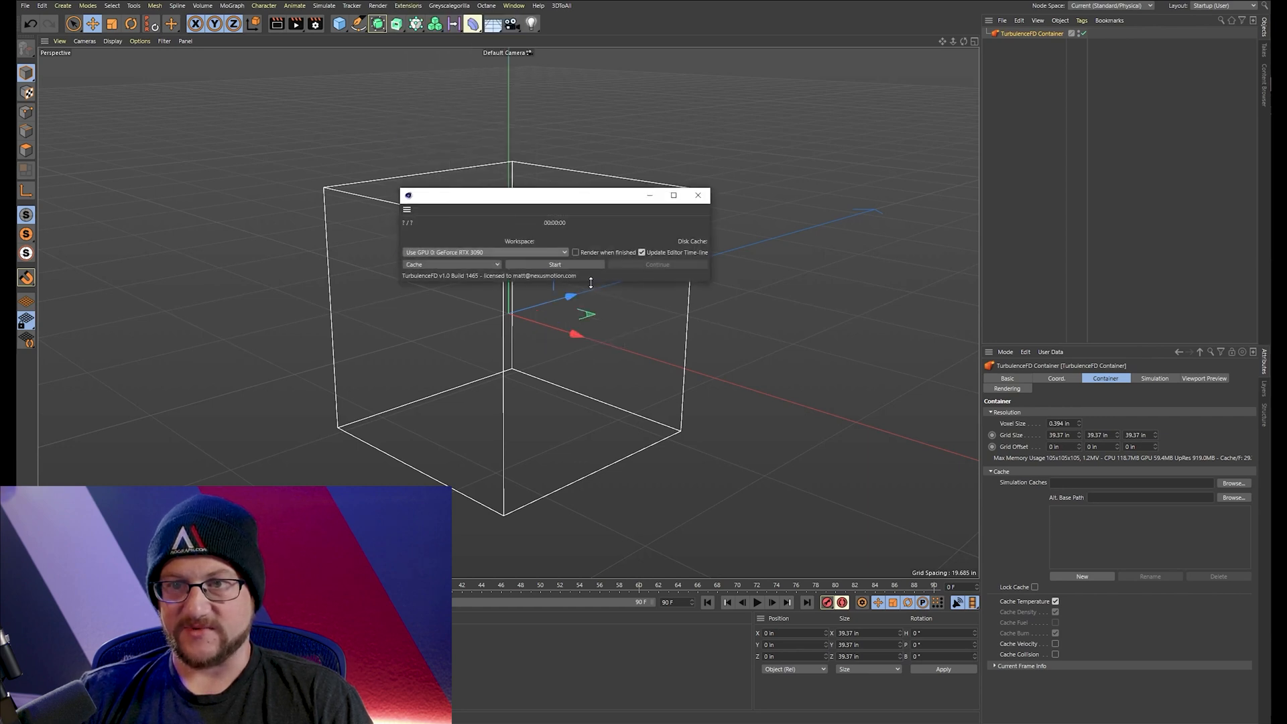
drag(474, 199, 686, 322)
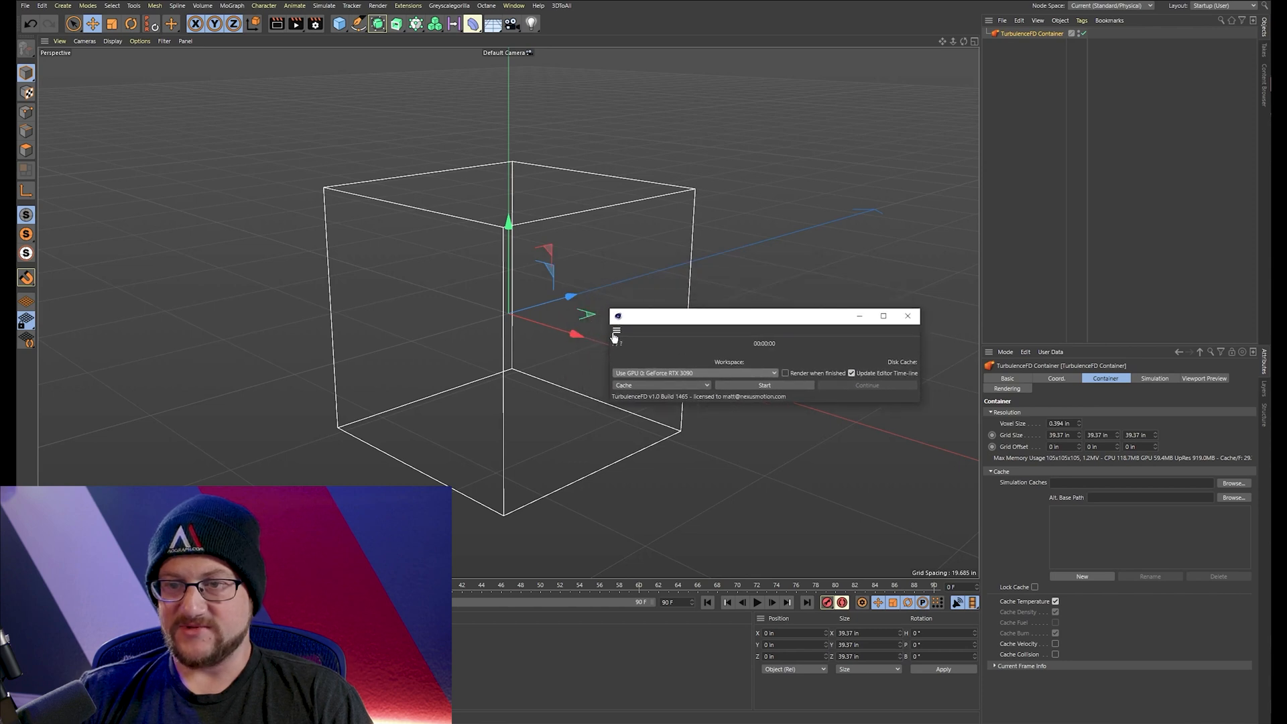
drag(614, 338, 1042, 352)
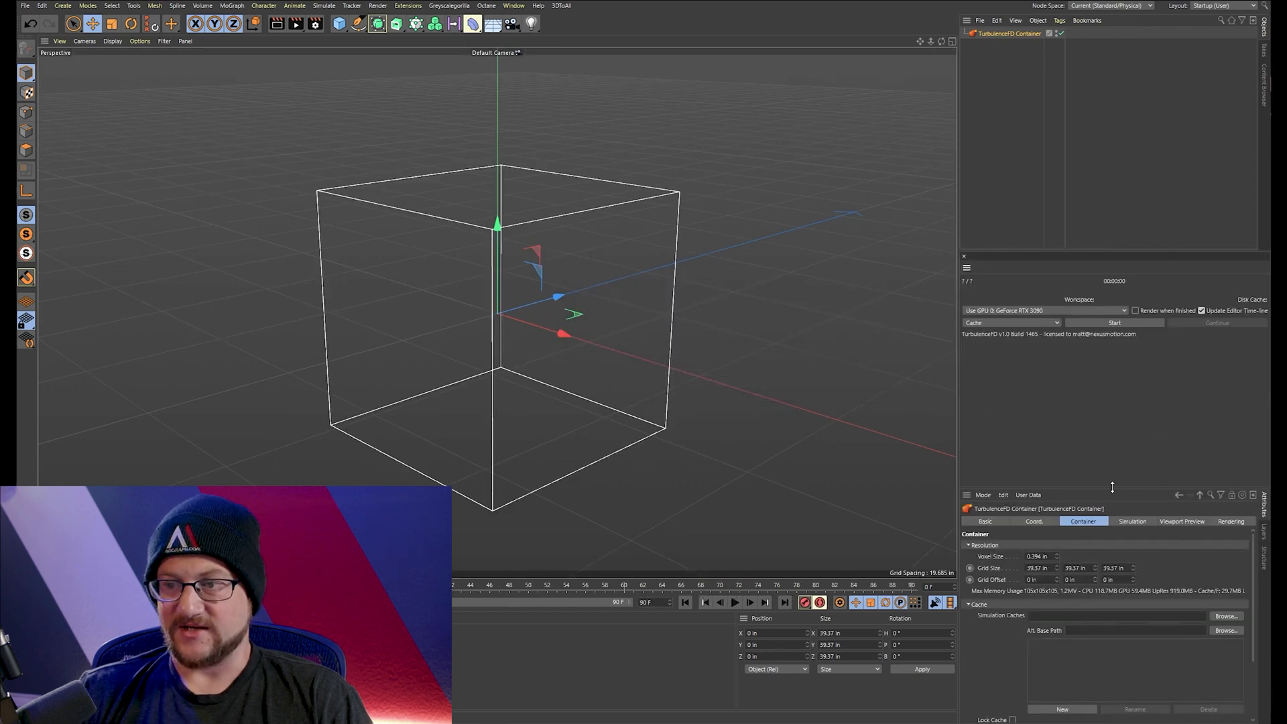
drag(1118, 488, 1117, 351)
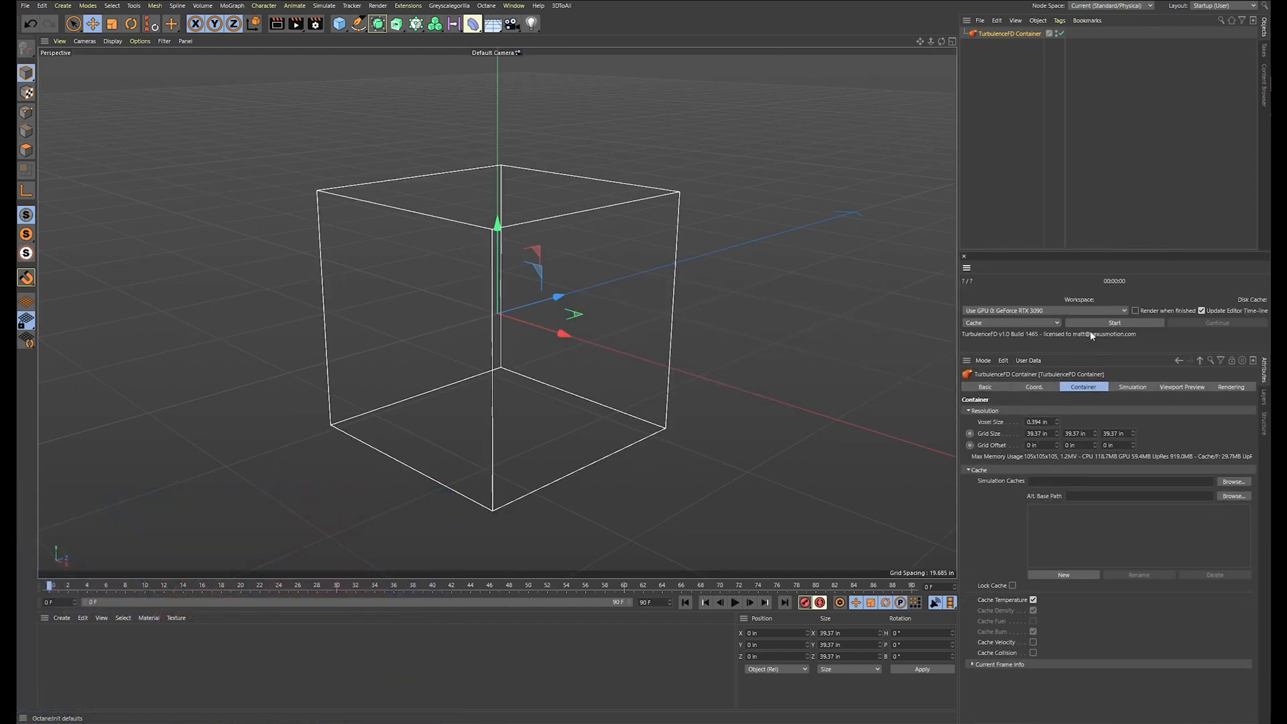
Add a disc about 14.2 in across and place it near the container's floor, at about -16.6 in on Y
click(339, 26)
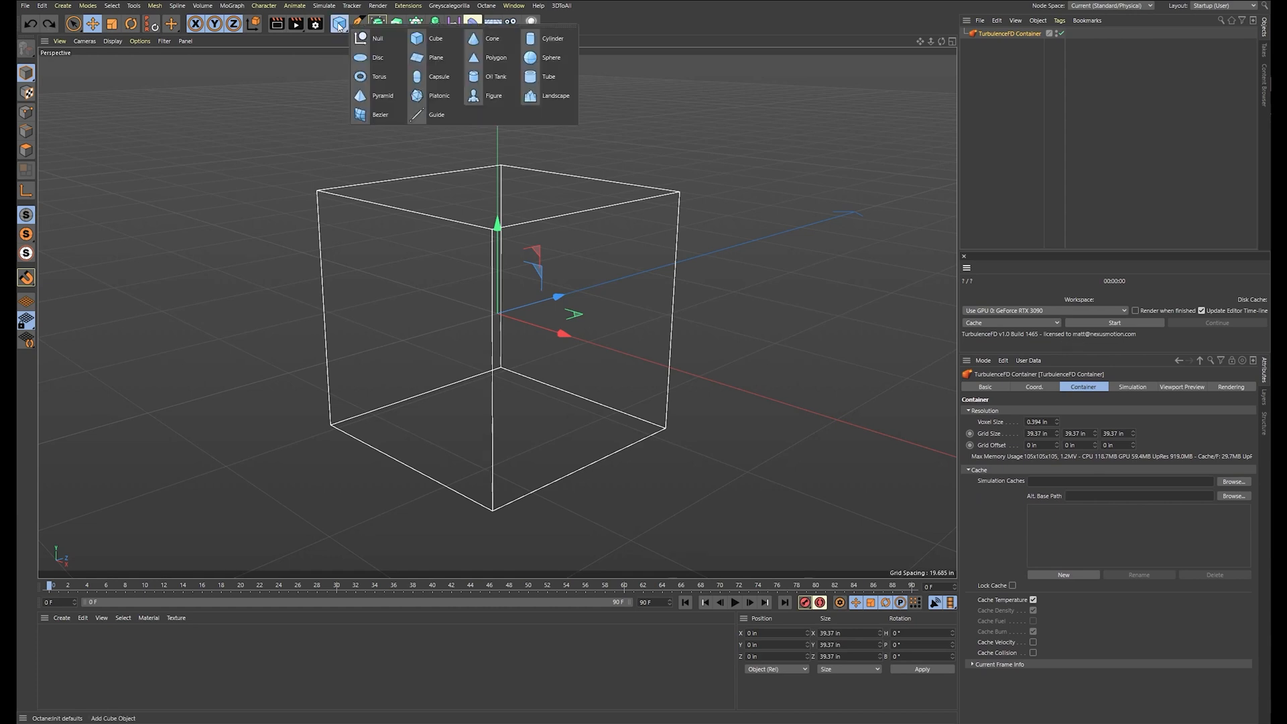
click(383, 61)
key(r)
drag(768, 310, 643, 246)
key(e)
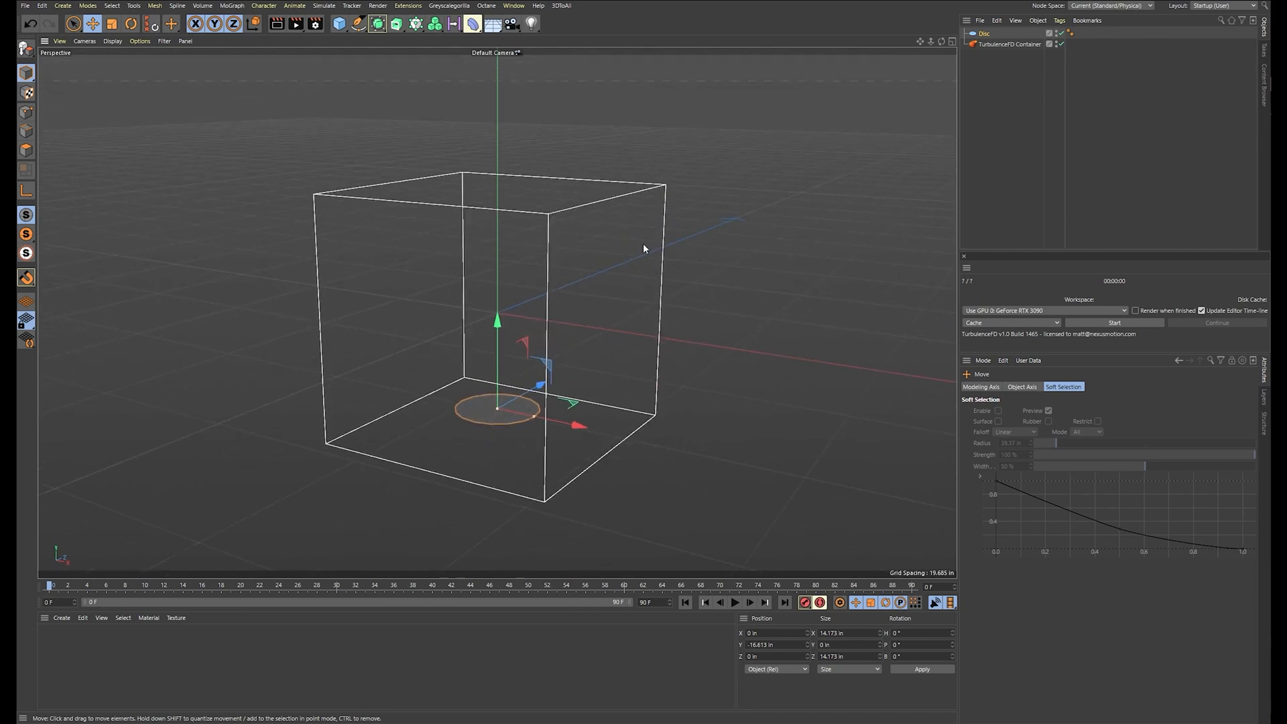
Add a cube at the container's centre and scale it into a flat slab of about 9.9 × 1 × 33.6 in
click(339, 23)
key(r)
key(t)
drag(798, 198, 520, 320)
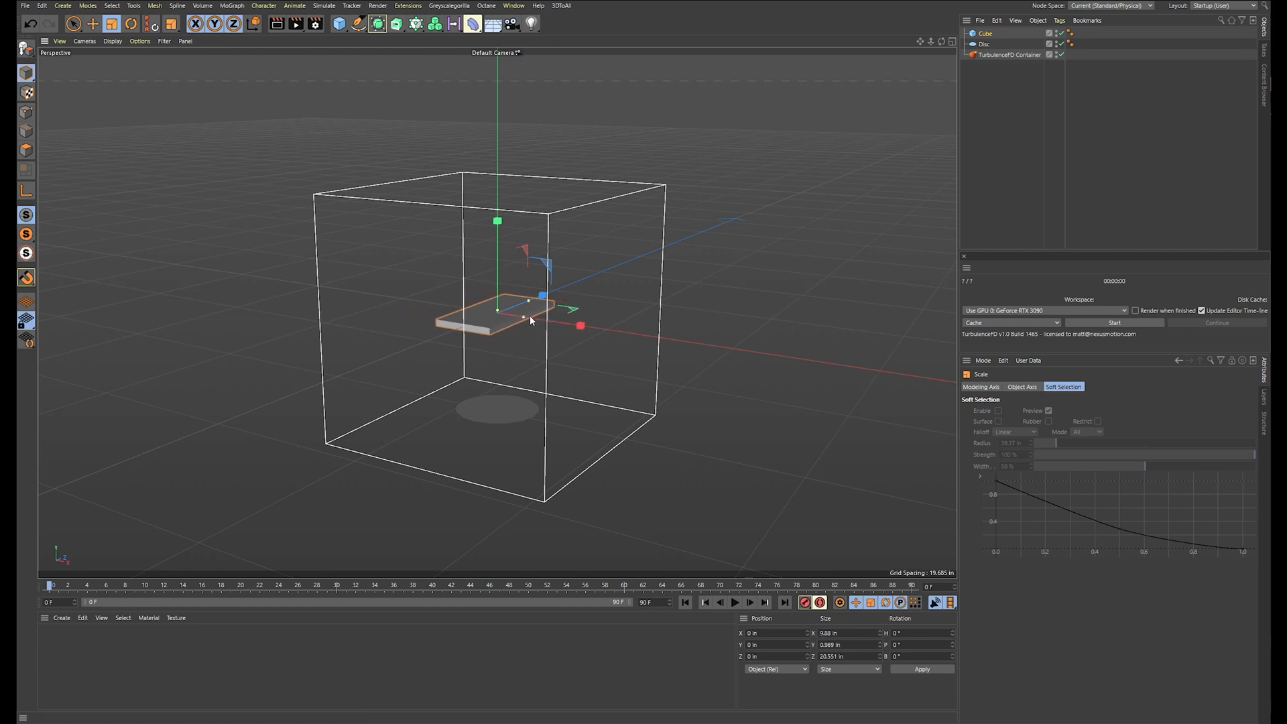
alt+drag(737, 285, 680, 297)
drag(548, 302, 705, 309)
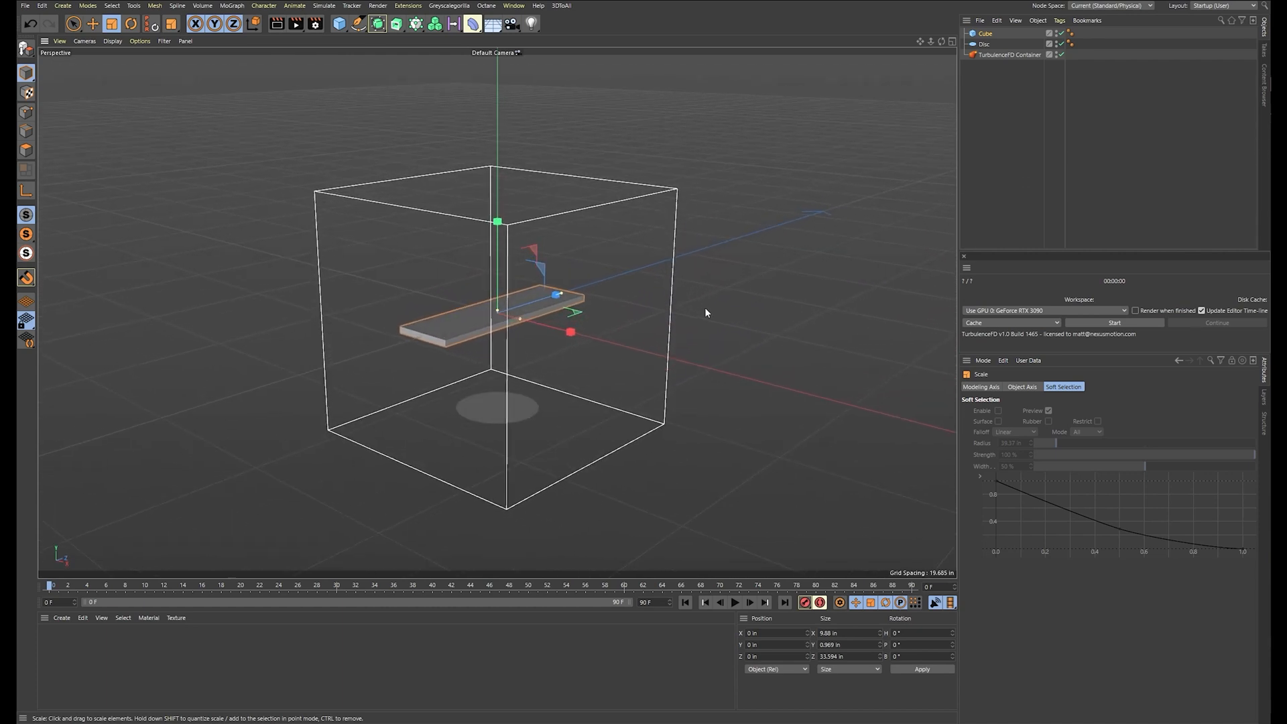
Attach a TurbulenceFD Emitter tag to the disc
click(489, 410)
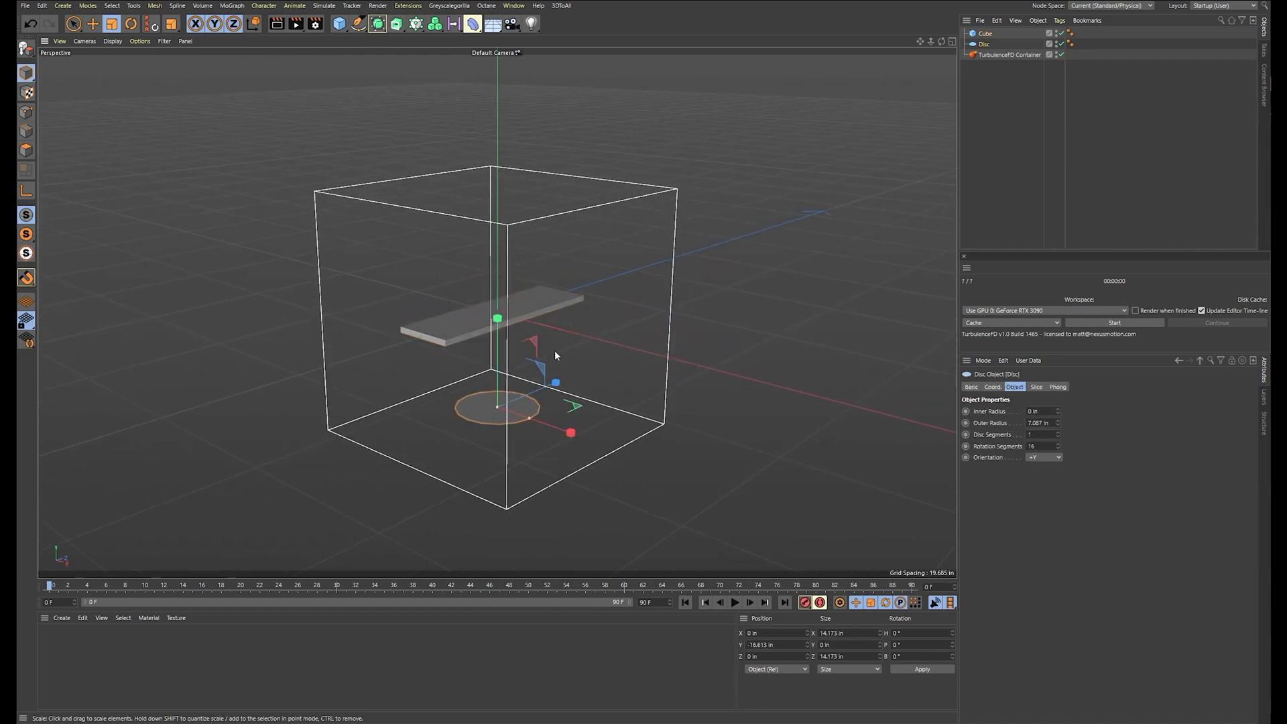
click(1059, 20)
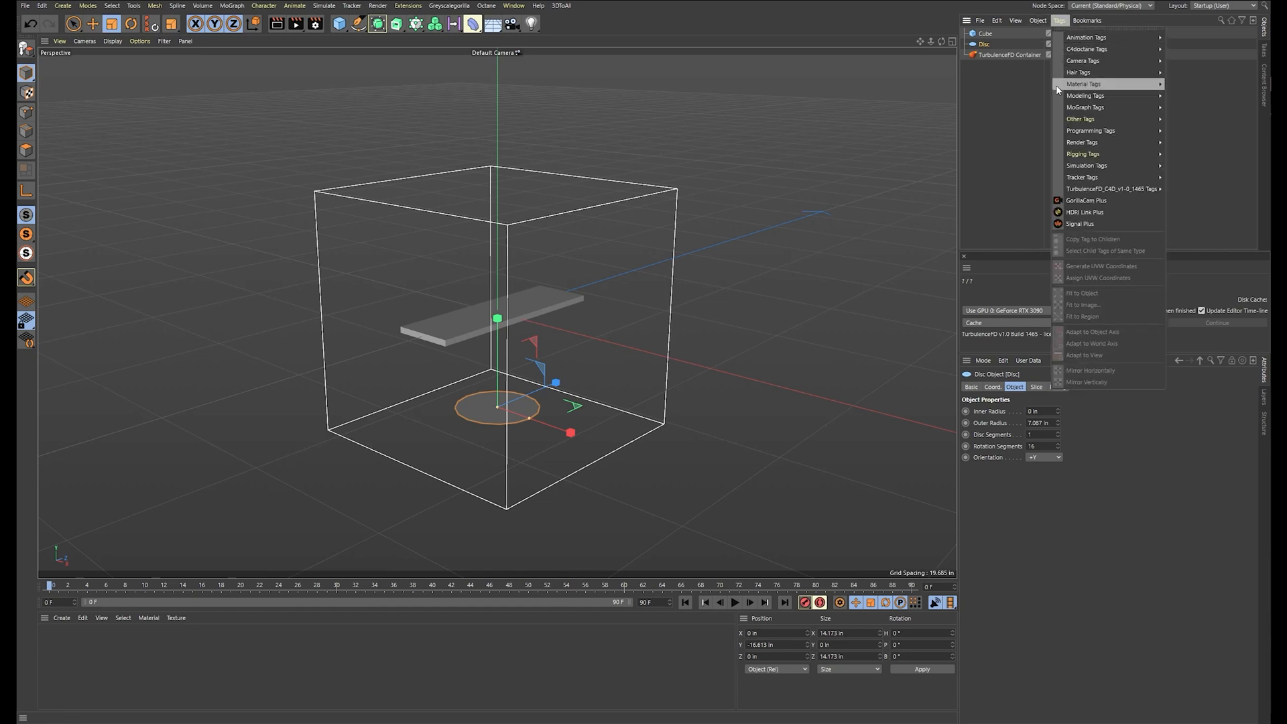
mouse_move(1107, 173)
click(1196, 189)
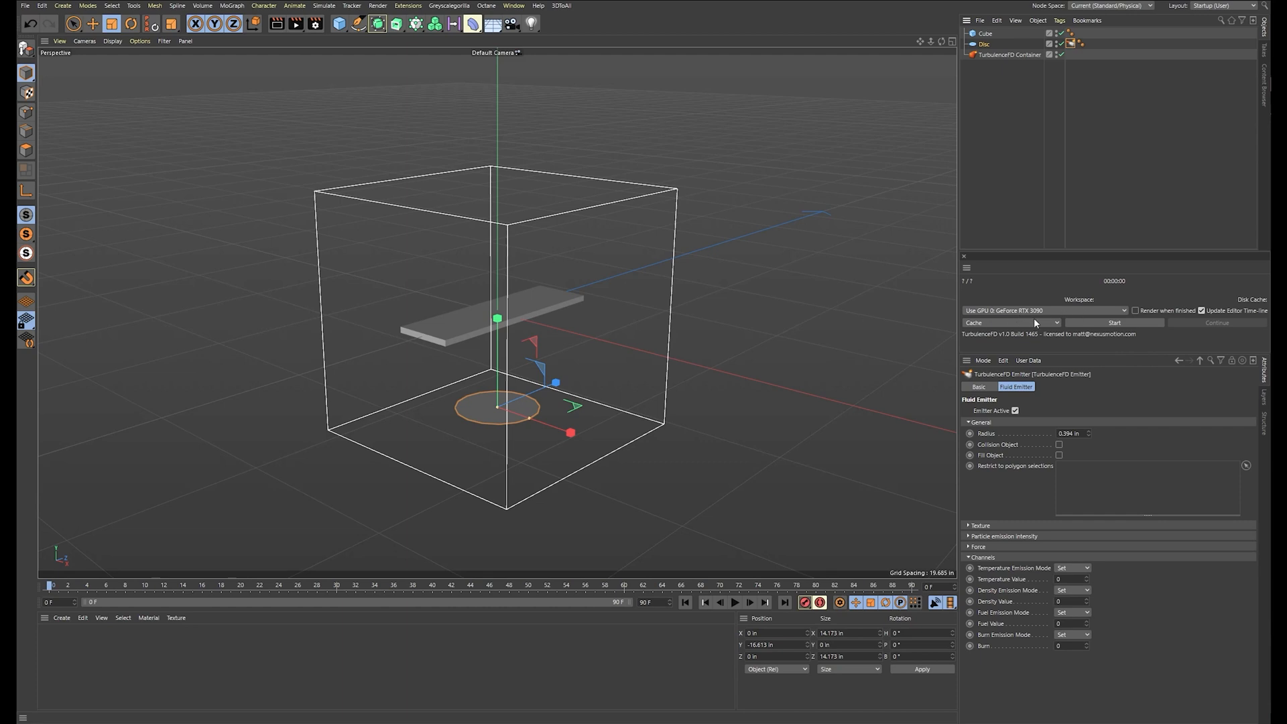
Review the available CPU and GPU simulation devices, keeping GPU 0: GeForce RTX 3090
click(1017, 311)
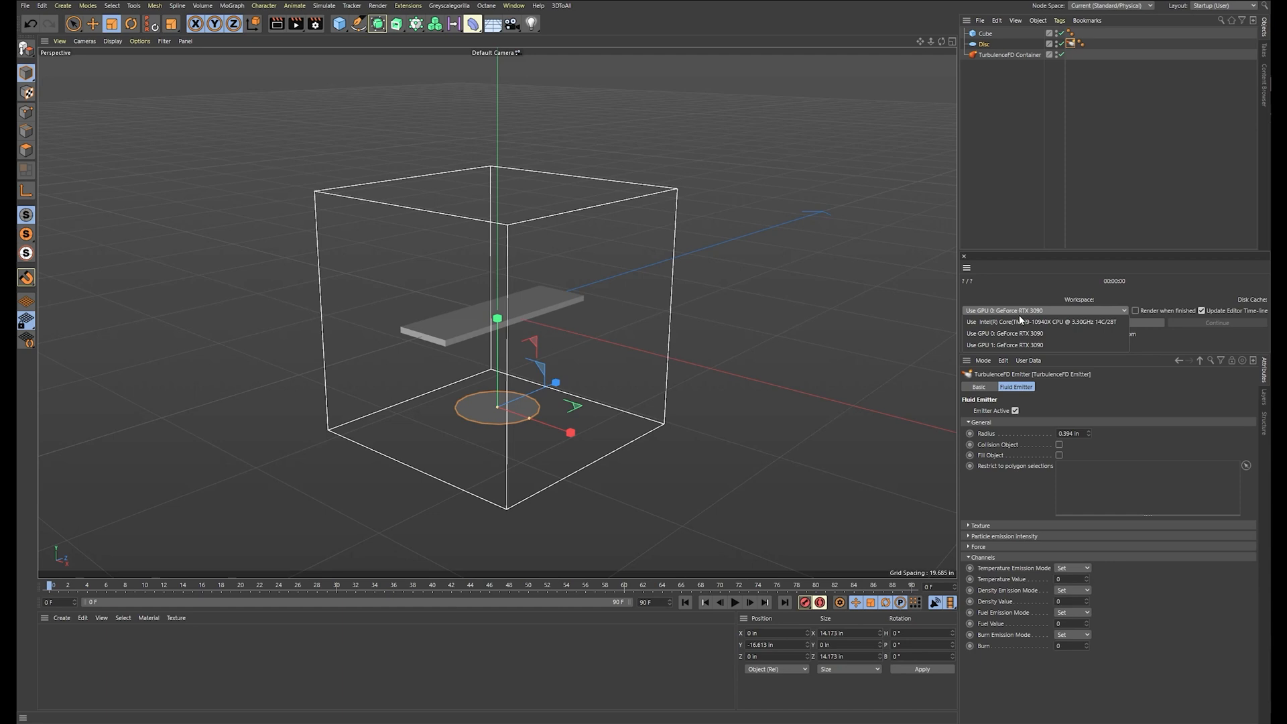
click(1095, 335)
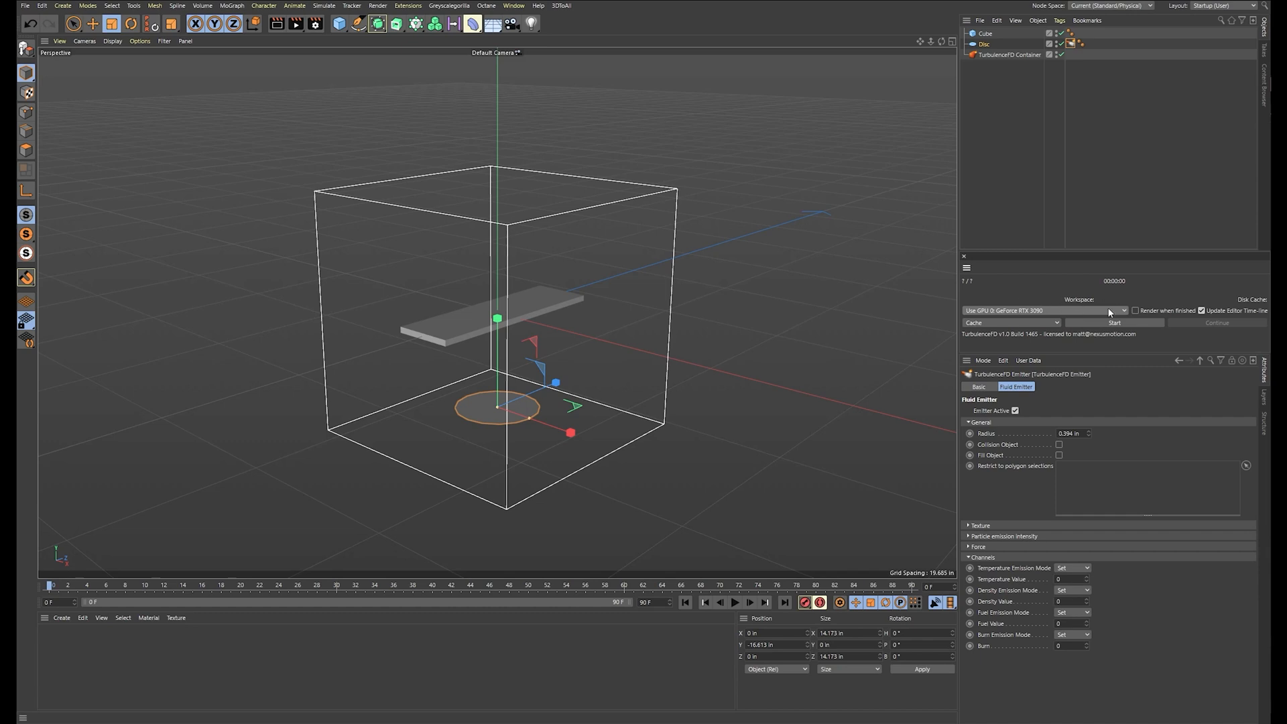
click(1037, 312)
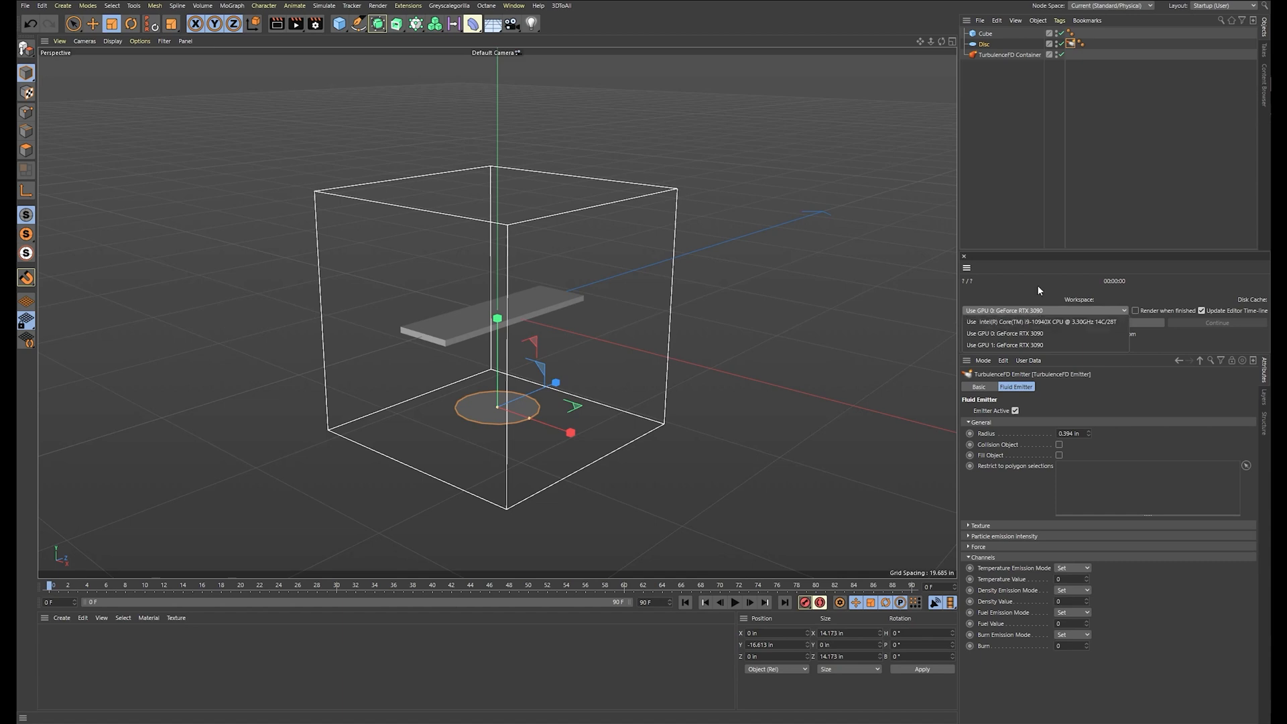
click(1016, 340)
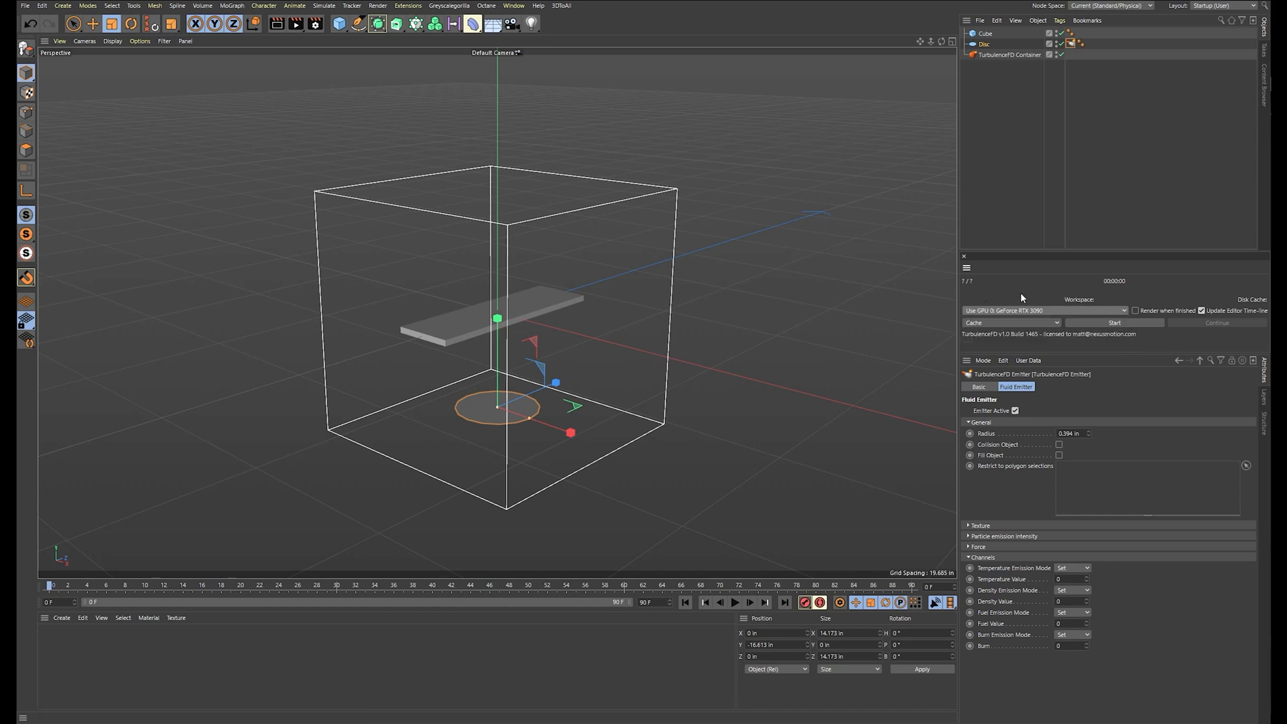
Switch the simulation mode to Interactive and start the simulation
click(988, 325)
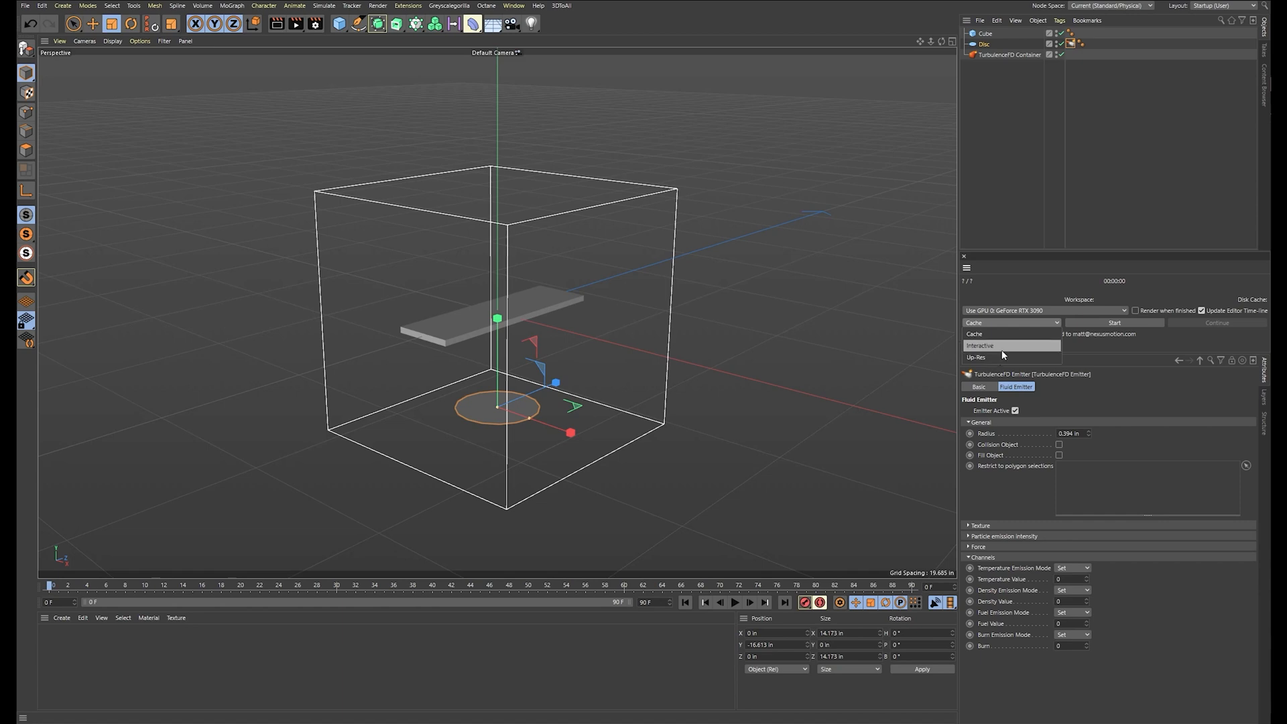
click(1003, 345)
click(1088, 322)
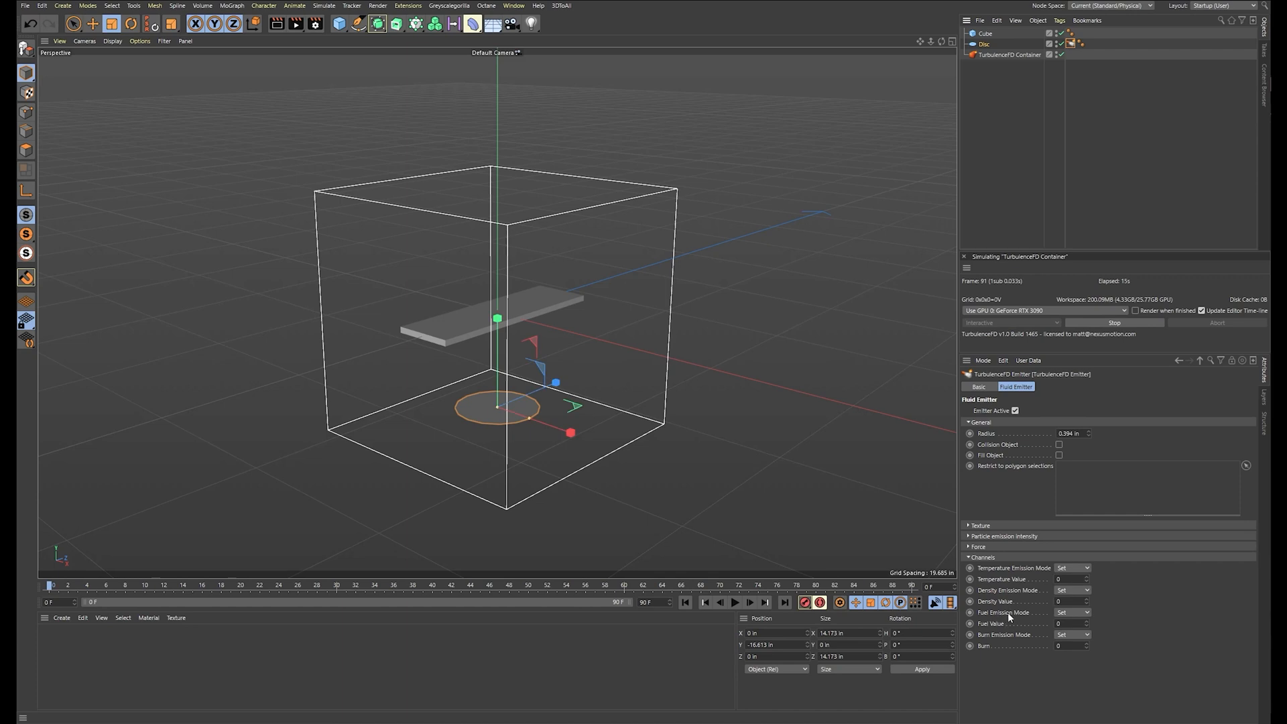
Set the disc emitter's Temperature Value to 1 and inspect the resulting plume up close
click(1072, 579)
key(Return)
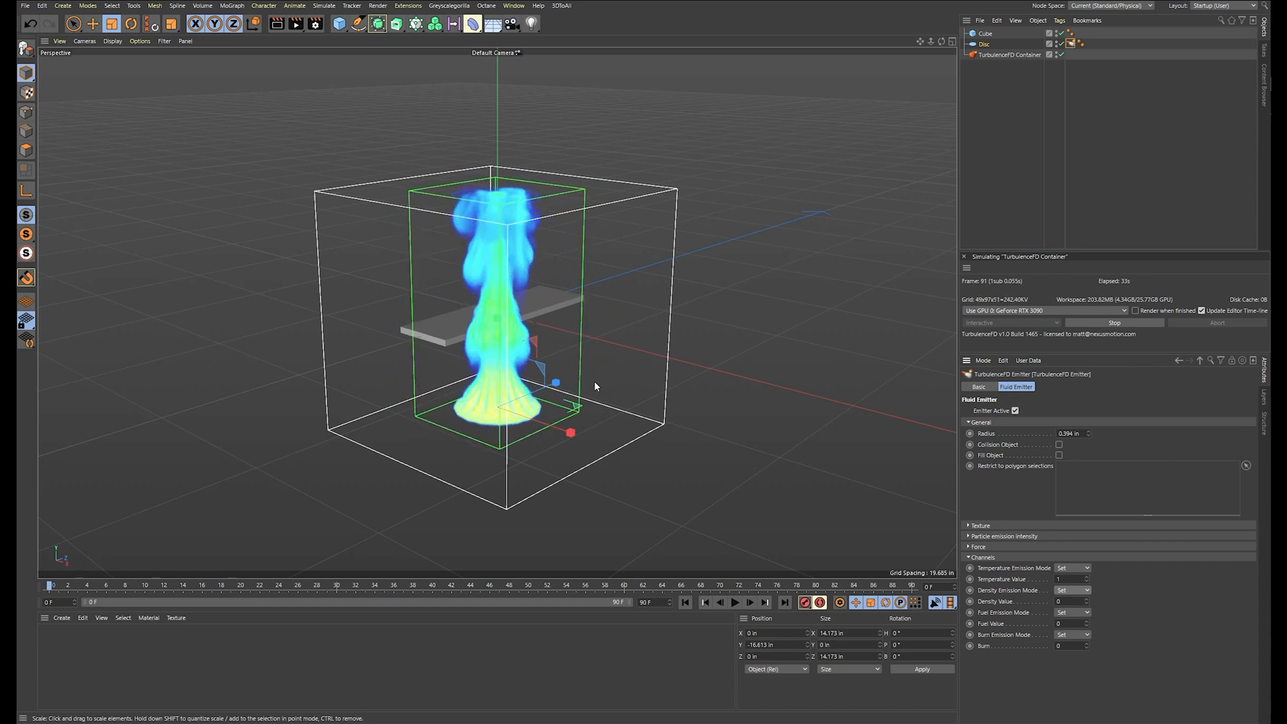
scroll(595, 376, up, 5)
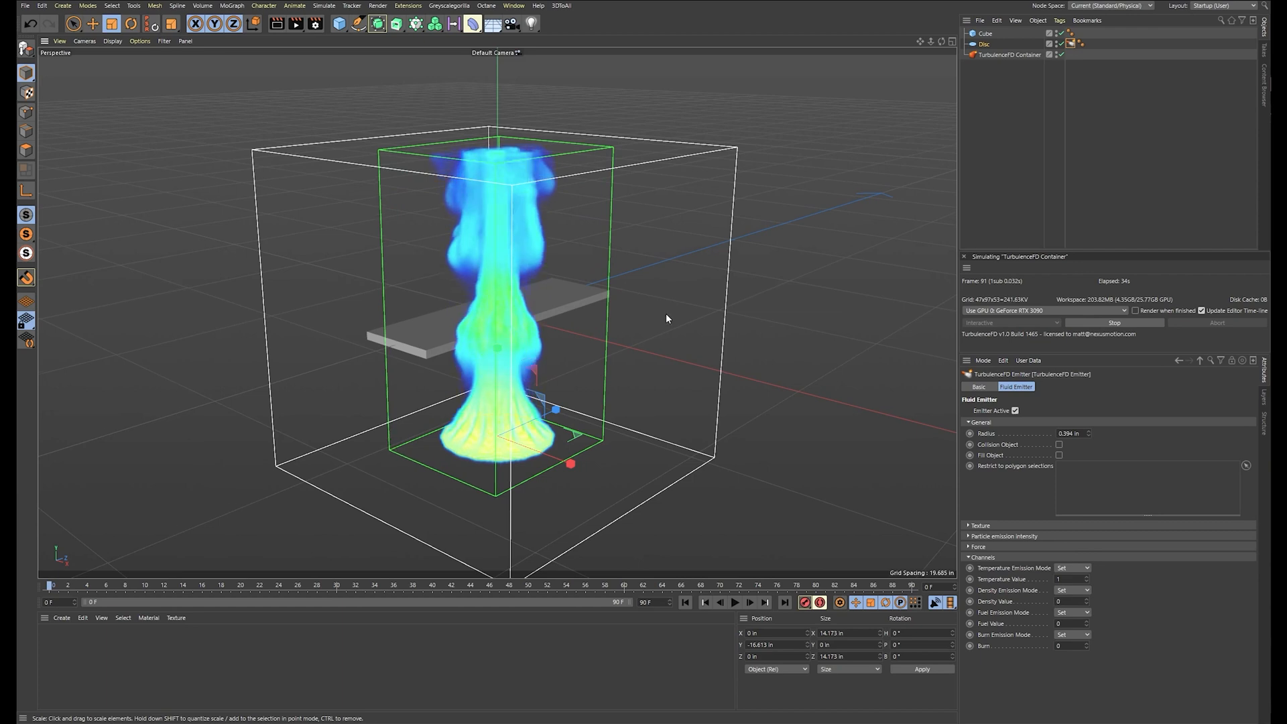
mouse_move(666, 318)
alt+mouse_down()
mouse_move(688, 372)
mouse_move(679, 315)
mouse_move(669, 327)
alt+mouse_up()
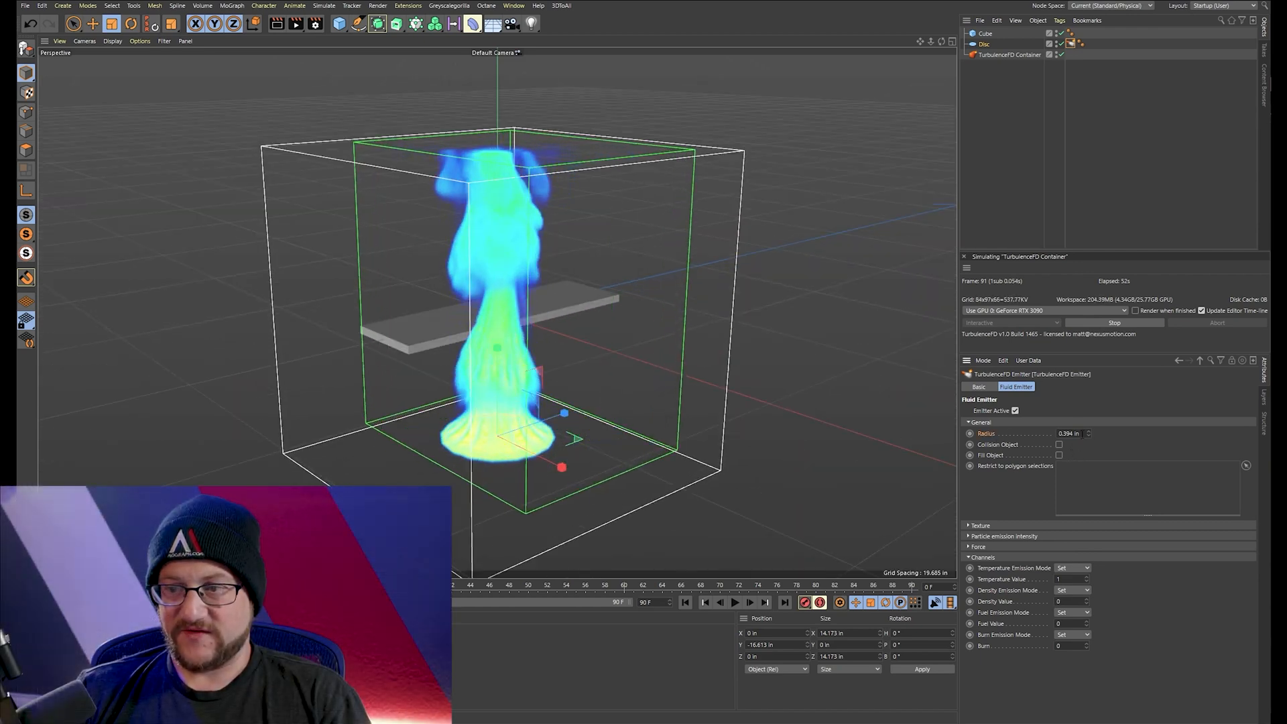
Try radii of 1, 2.58 and 0.1 in on the disc's emitter, ending back at 0.394 in
double_click(1073, 433)
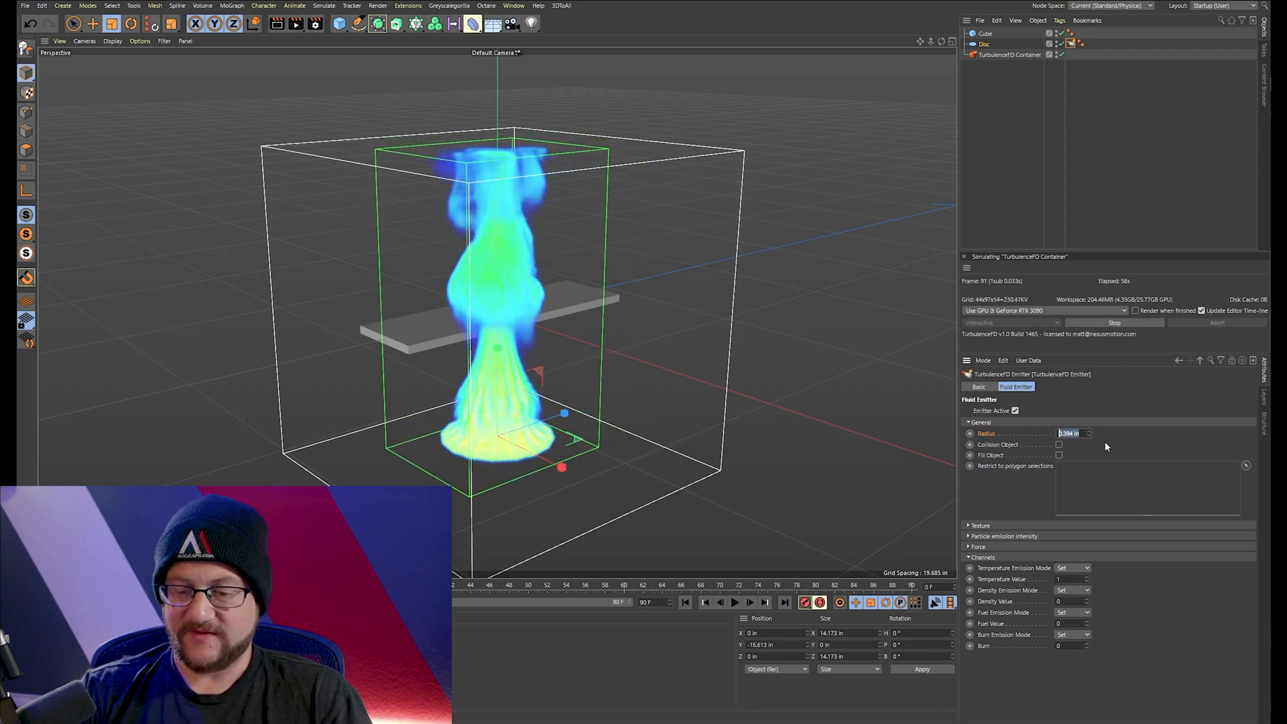
text(1)
key(Return)
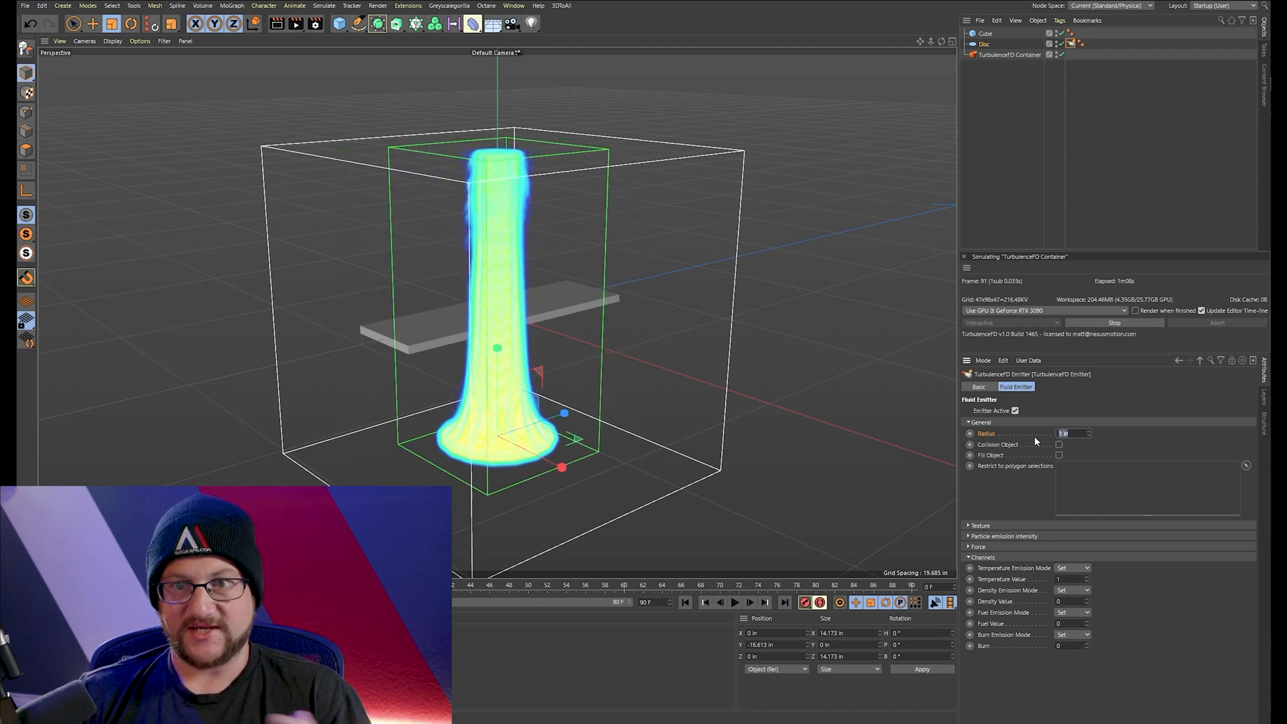
text(2)
key(Return)
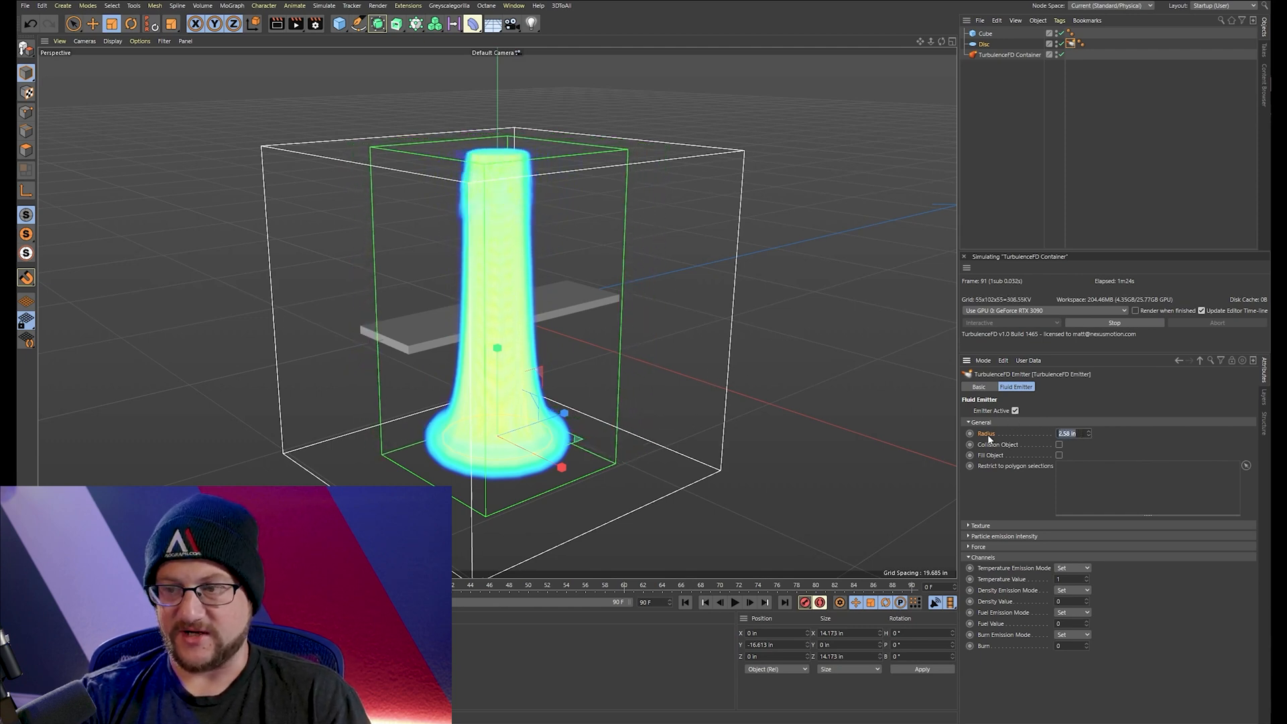
text(0.1)
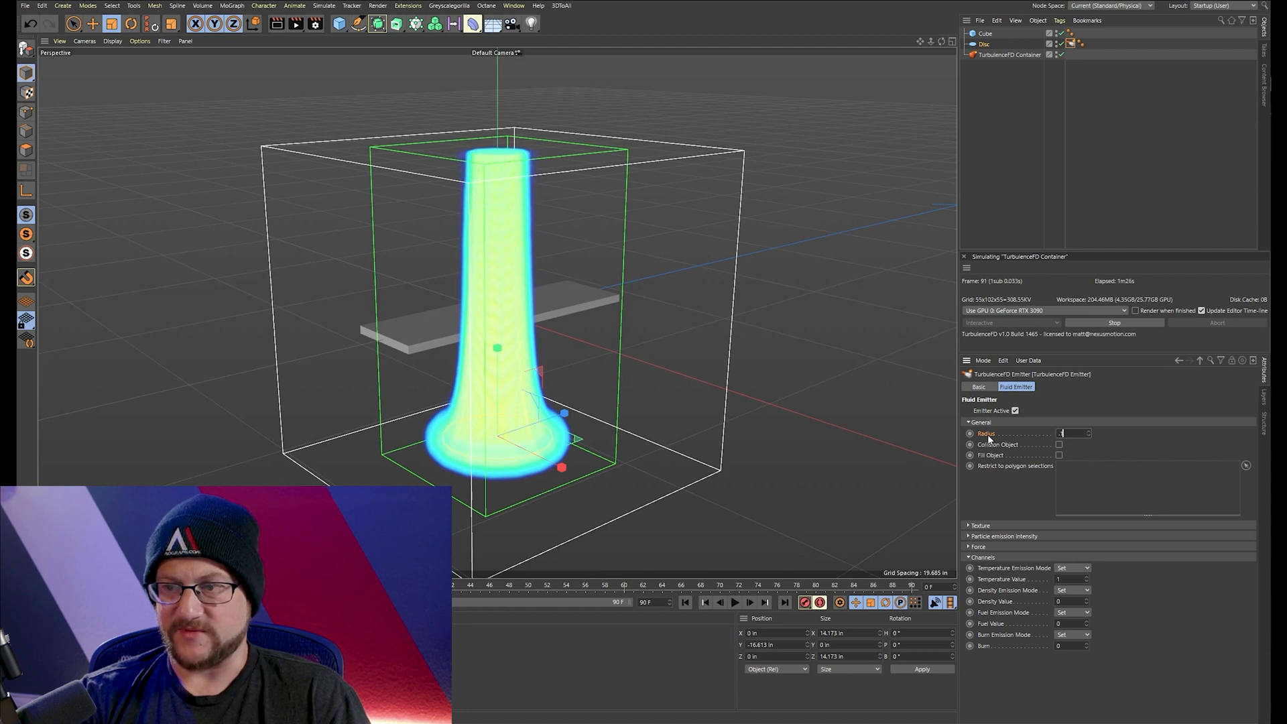
key(Return)
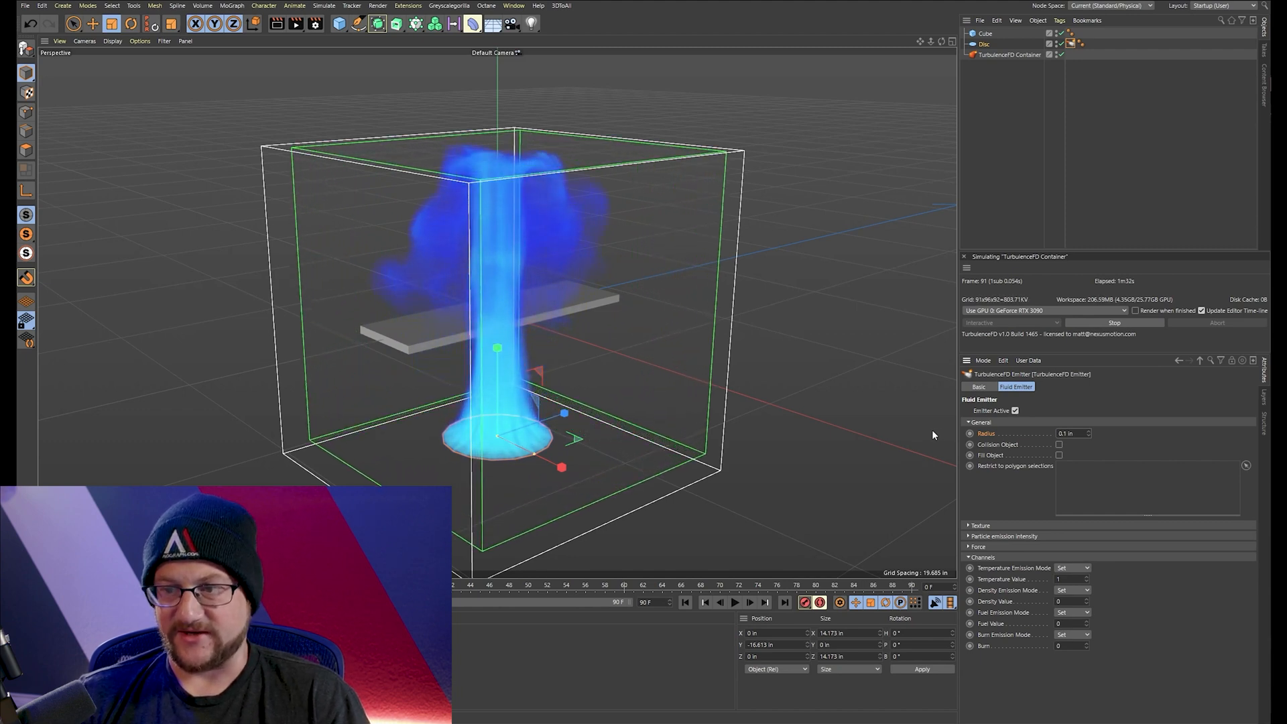
click(1060, 433)
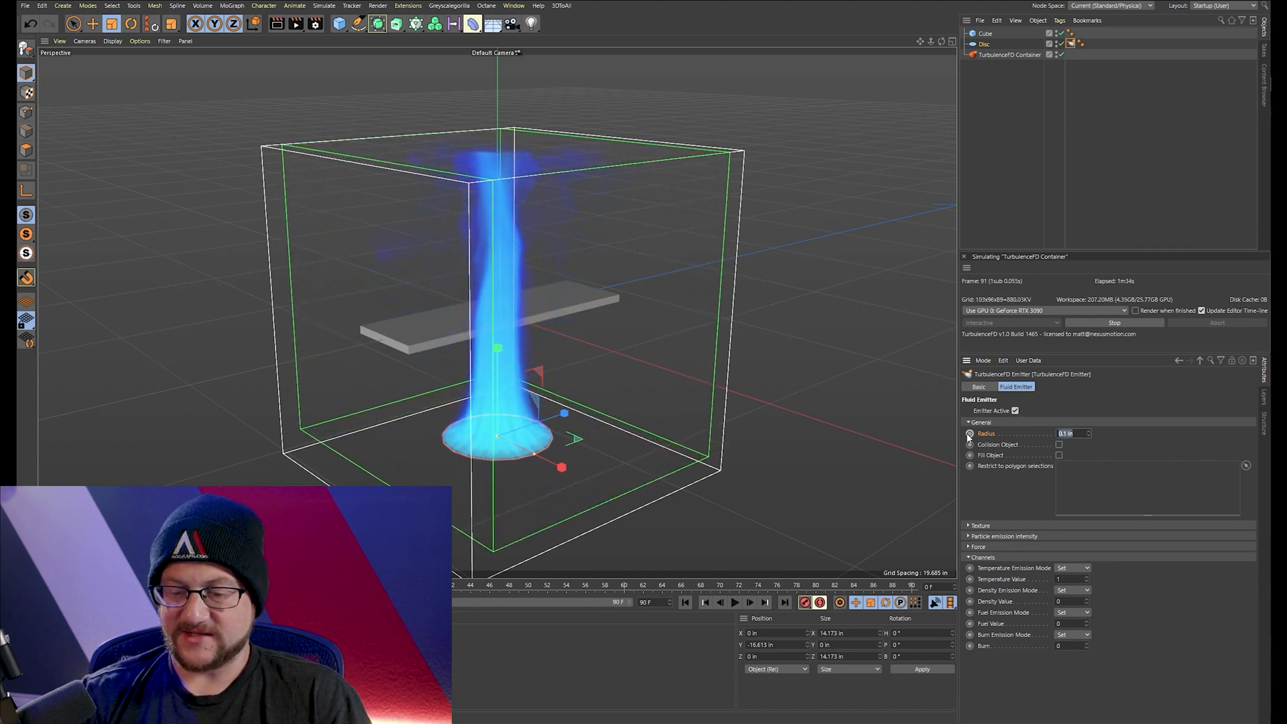
key(Return)
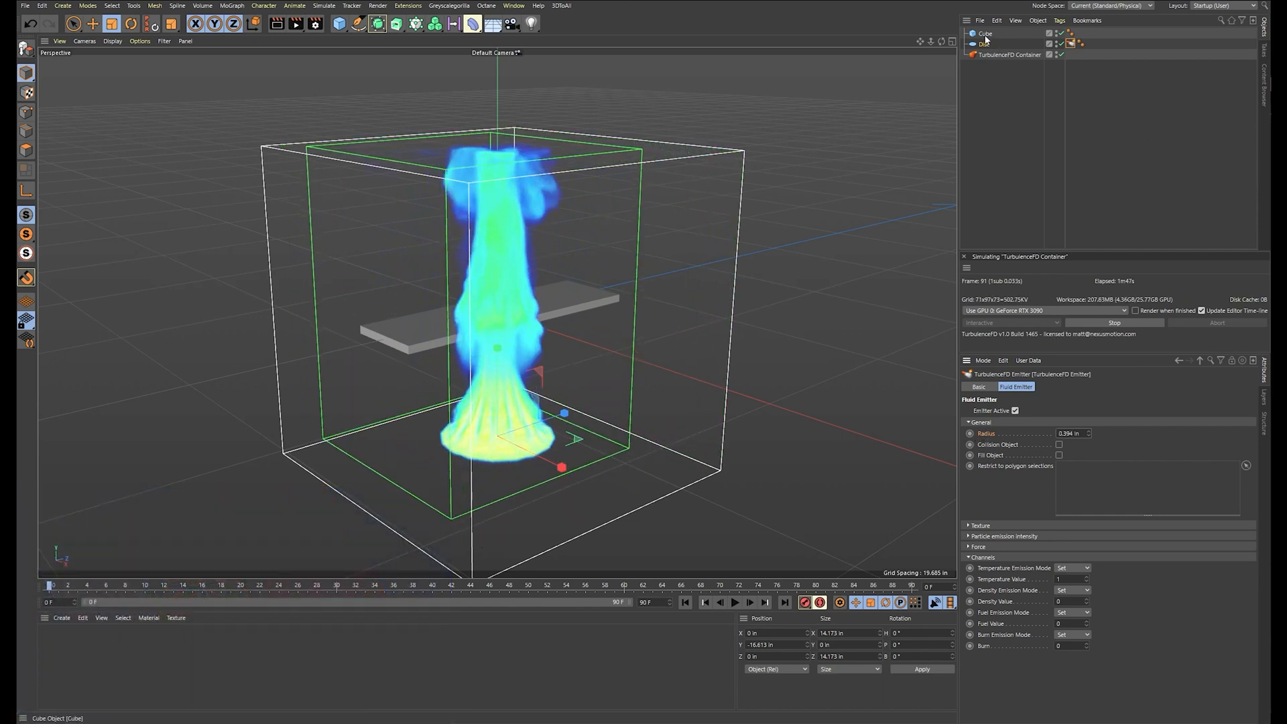
Attach a TurbulenceFD Emitter tag to the flat cube above the disc
click(1005, 34)
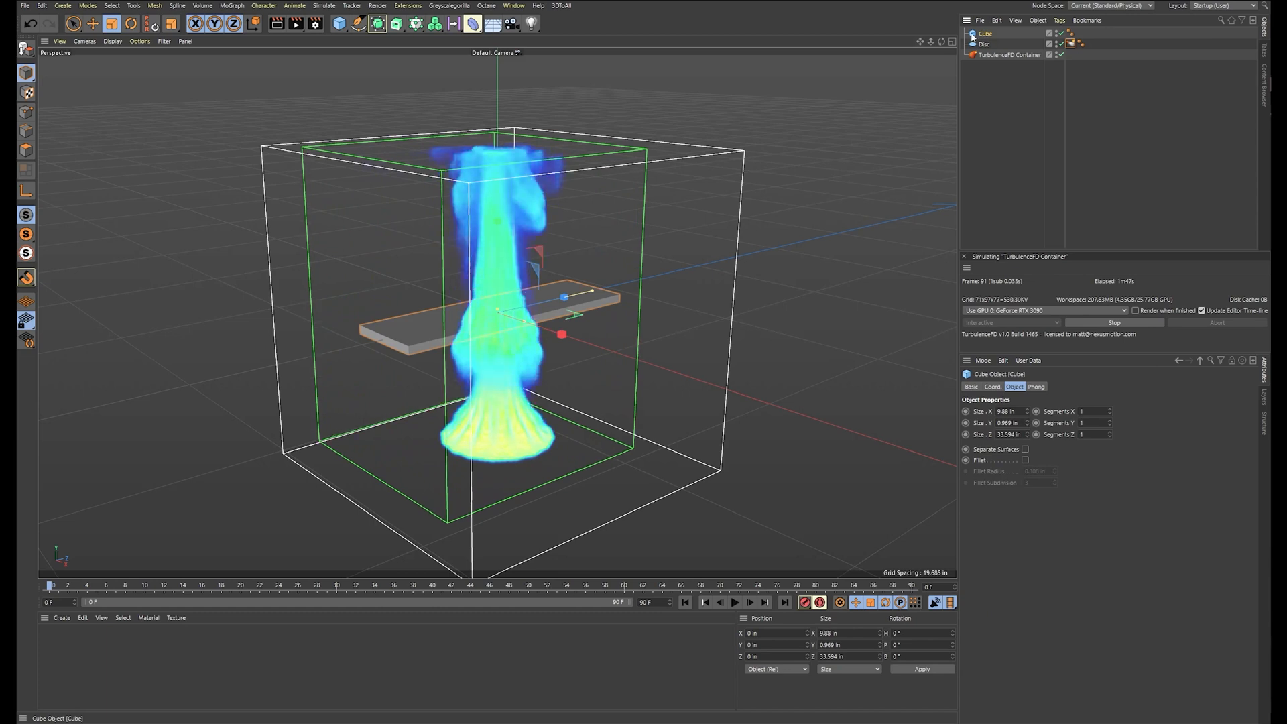
click(1059, 21)
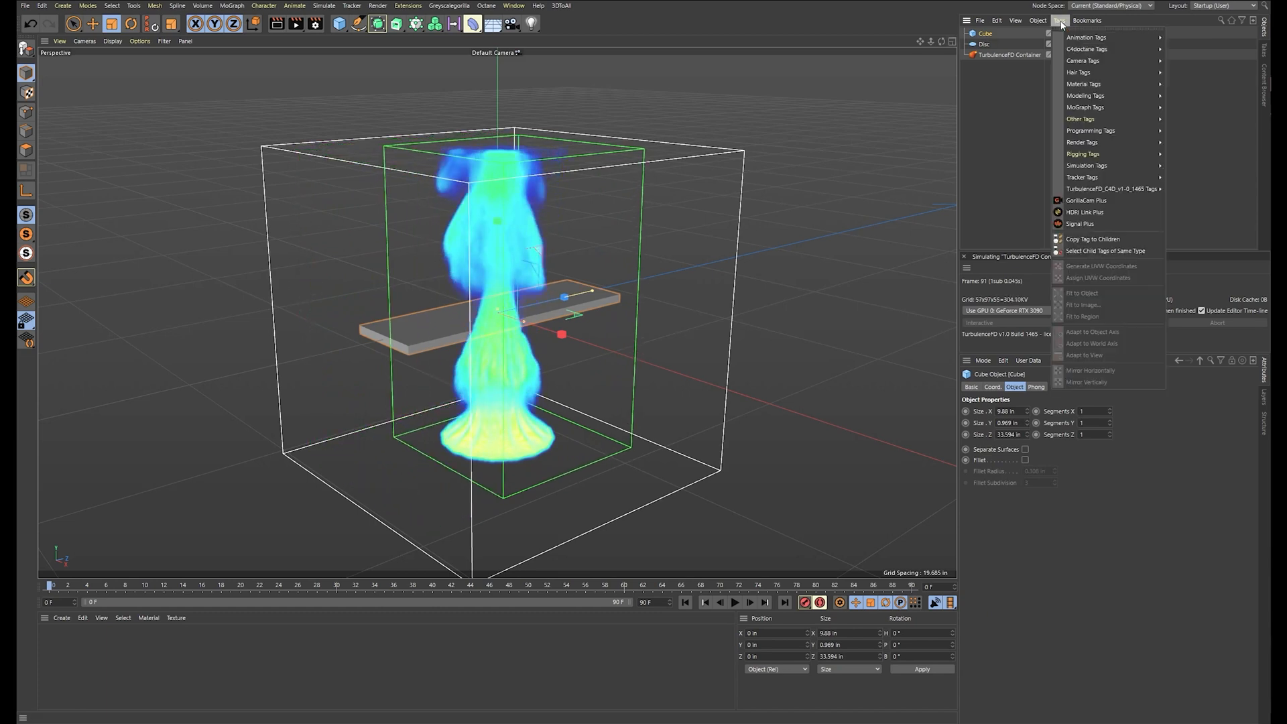
mouse_move(1139, 188)
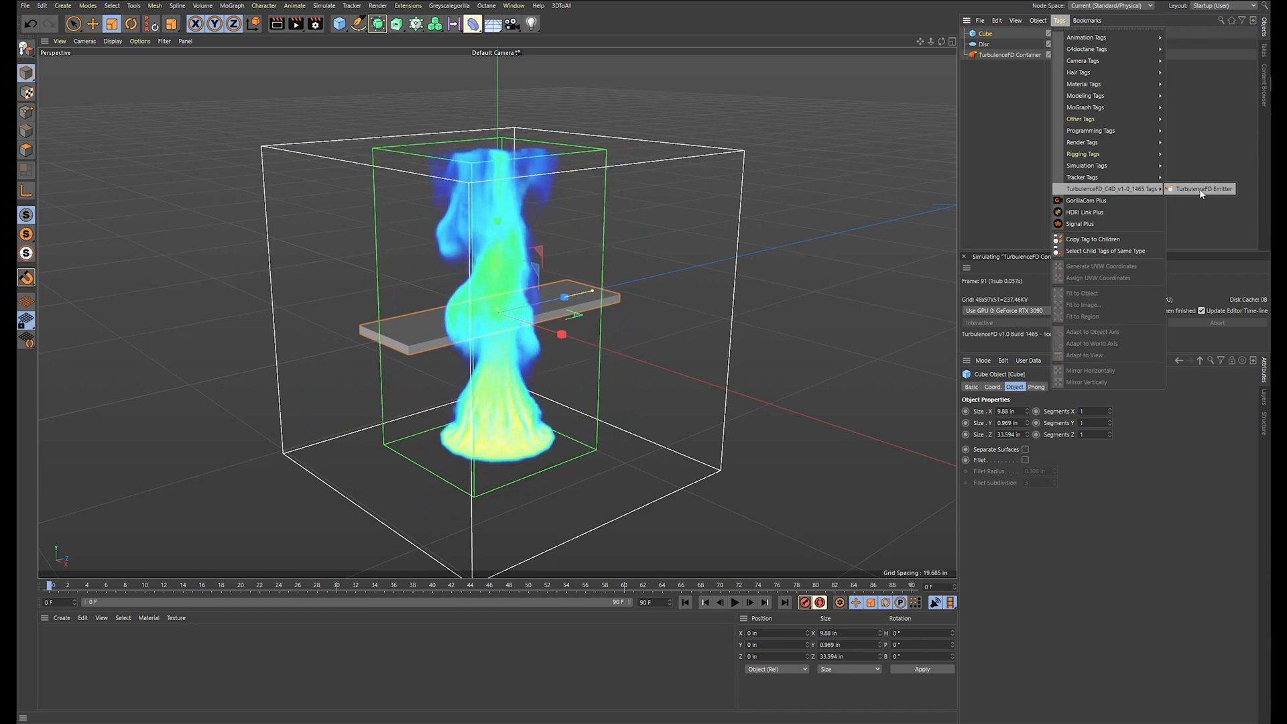
click(1200, 189)
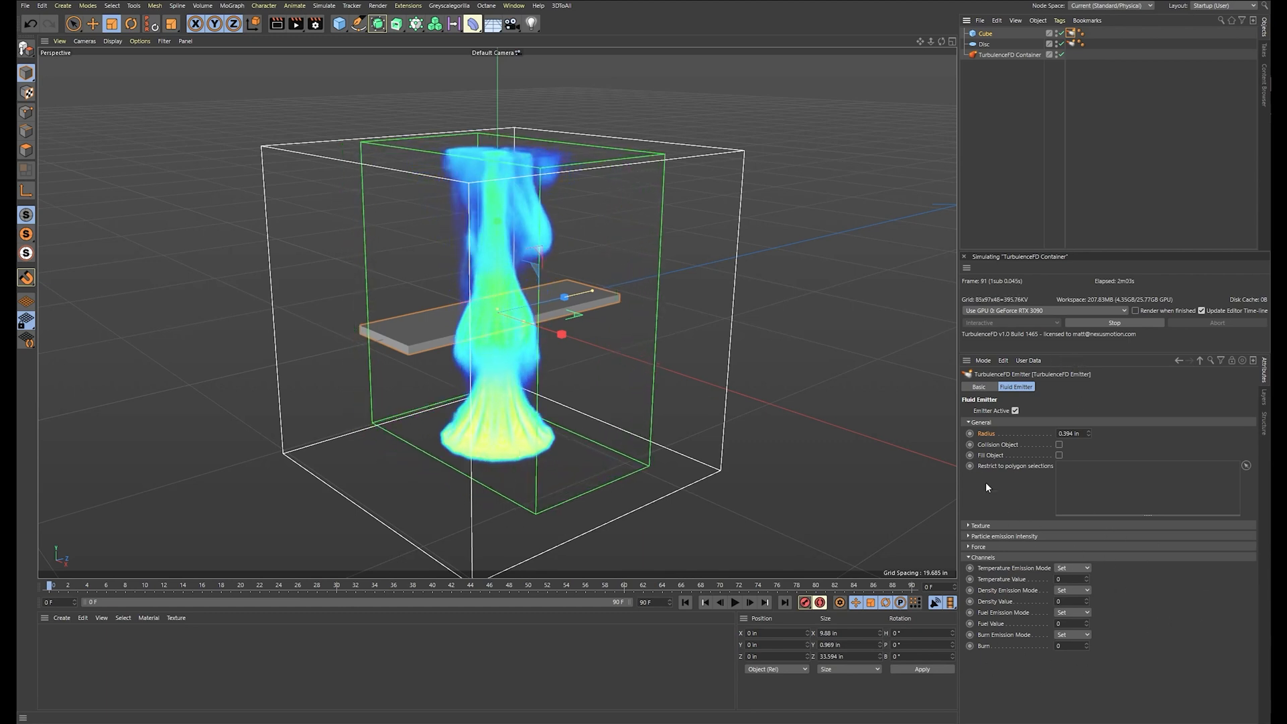
Turn the slab's emitter into a collision object and view the fluid flowing around it from another angle
click(1059, 444)
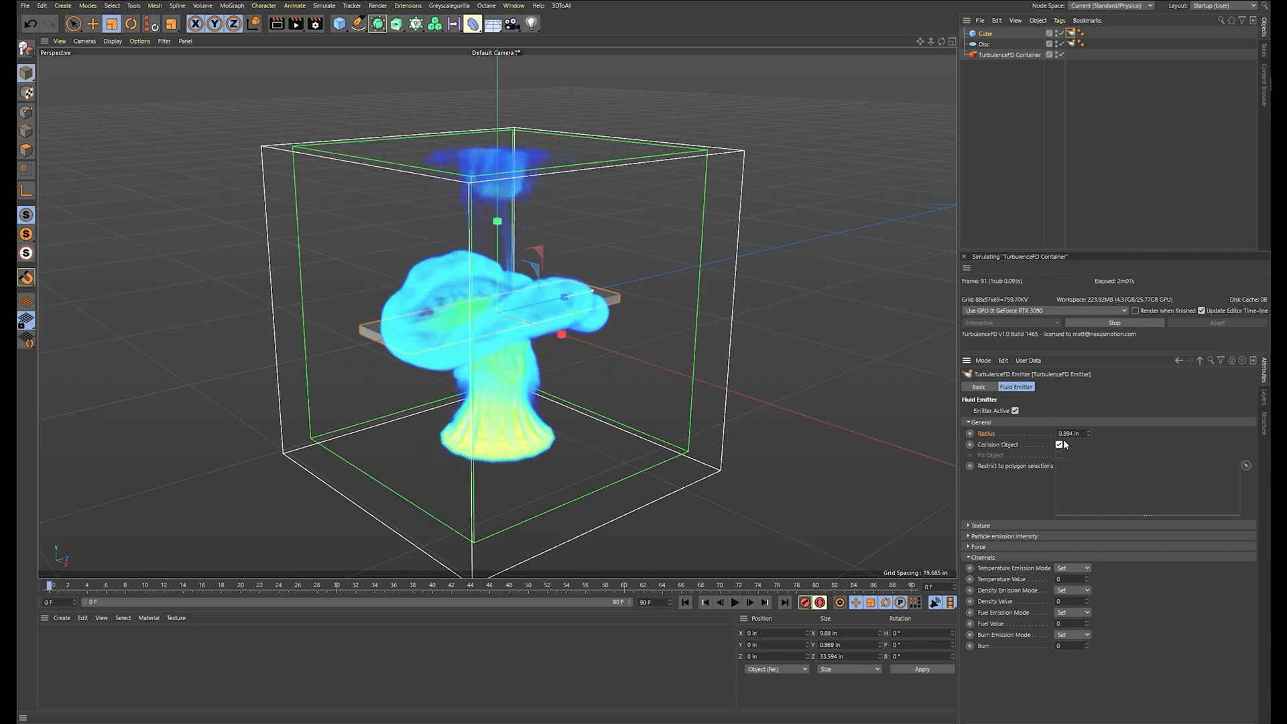
mouse_move(841, 320)
alt+mouse_down()
mouse_move(762, 316)
mouse_move(850, 337)
alt+mouse_up()
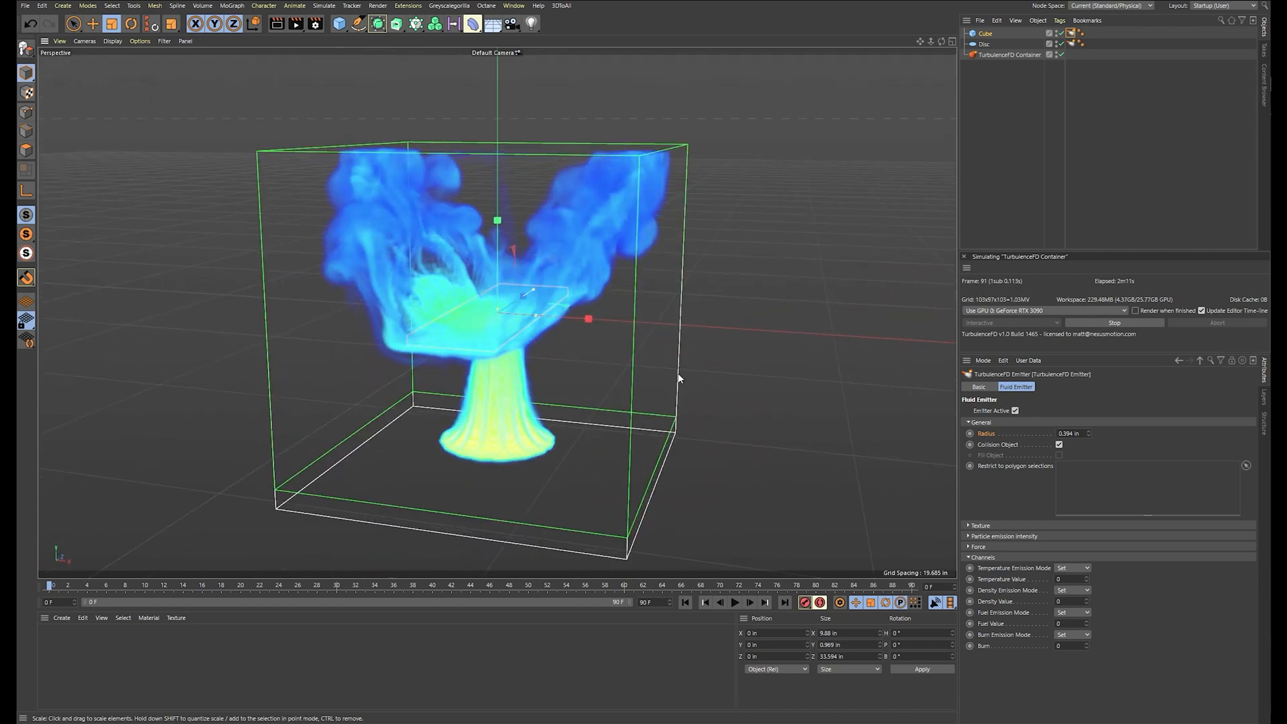
alt+drag(669, 362, 738, 324)
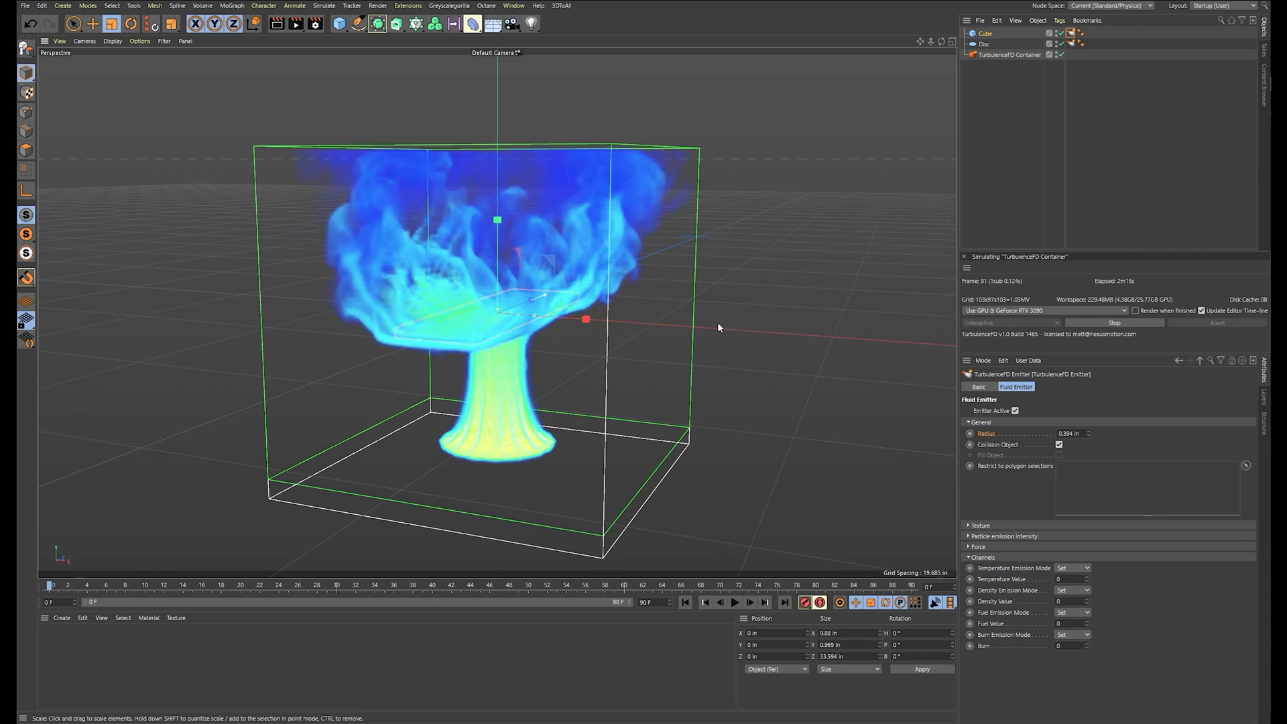
Hide the slab in the viewport, deselect it and examine the fluid colliding with it from several angles
click(1080, 36)
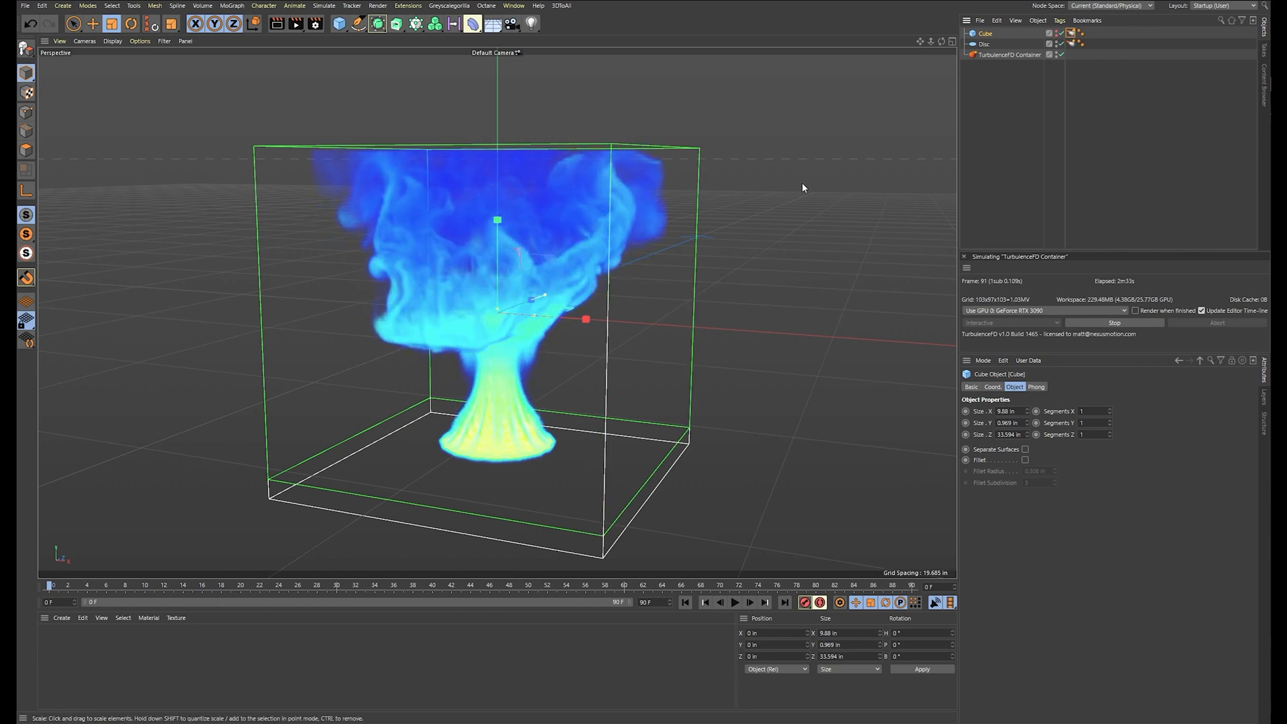
click(1020, 178)
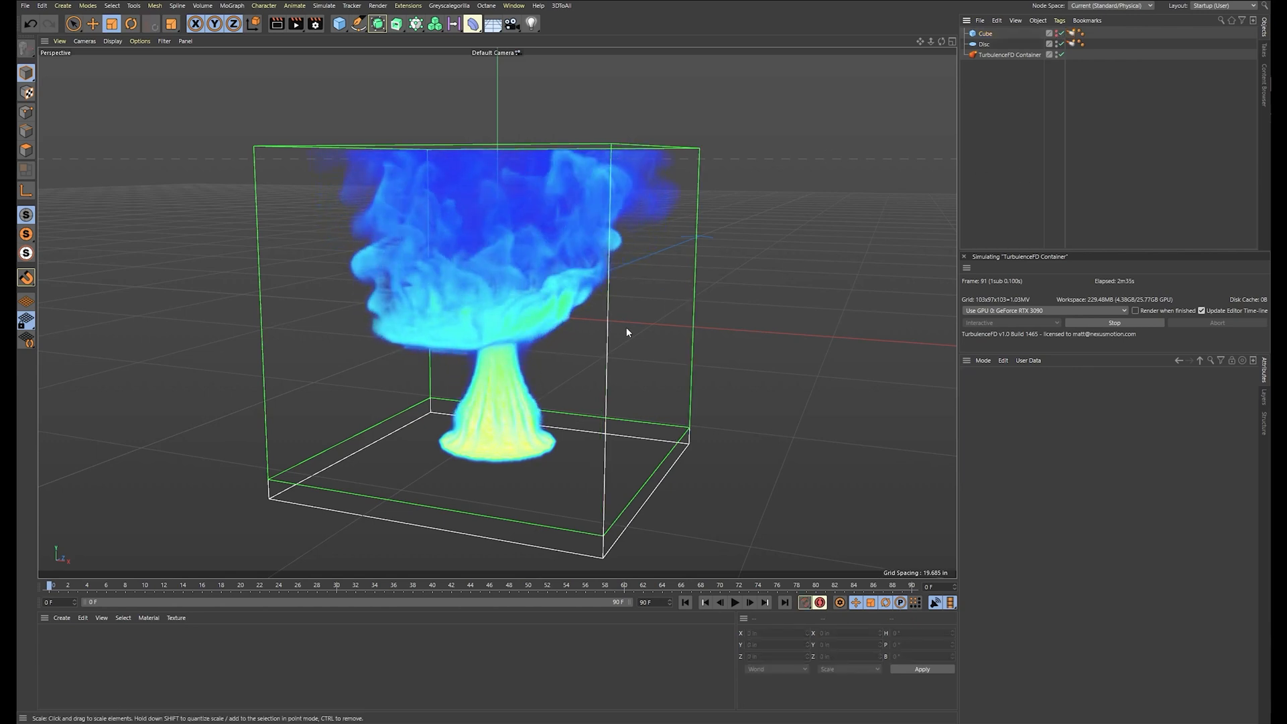
mouse_move(755, 315)
alt+mouse_down()
mouse_move(703, 298)
mouse_move(757, 303)
alt+mouse_up()
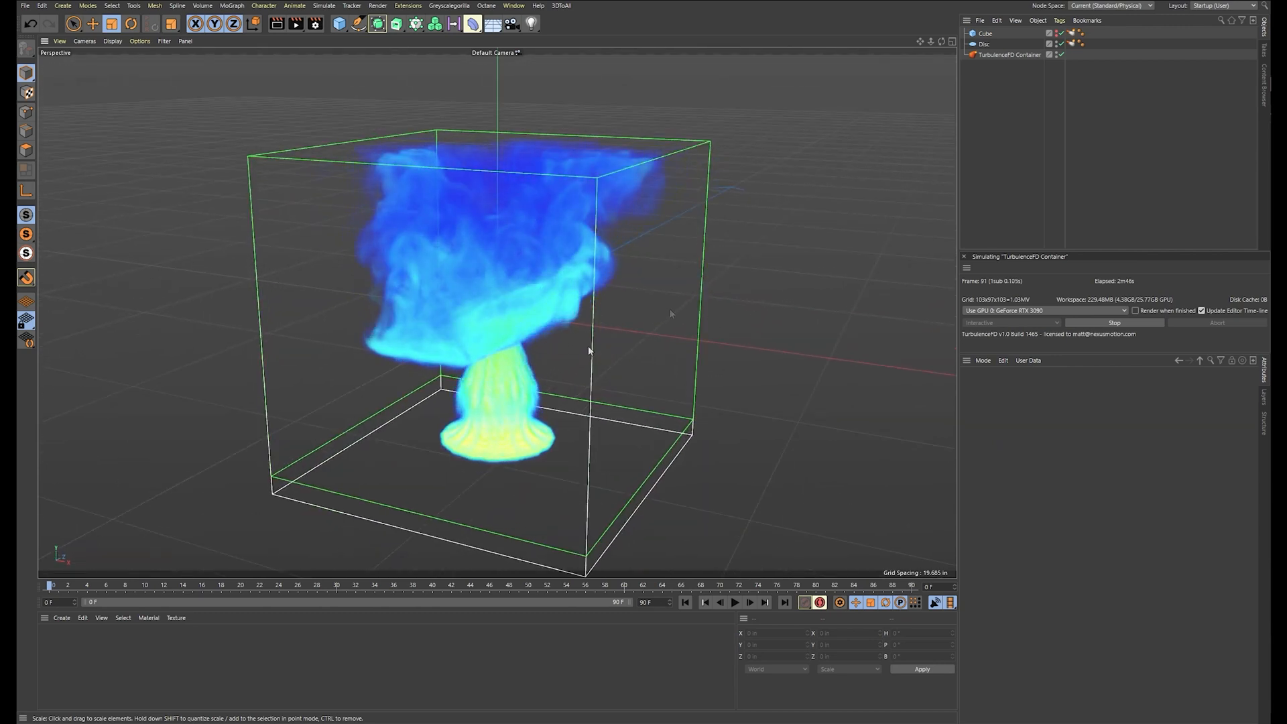
alt+right_drag(467, 320, 621, 303)
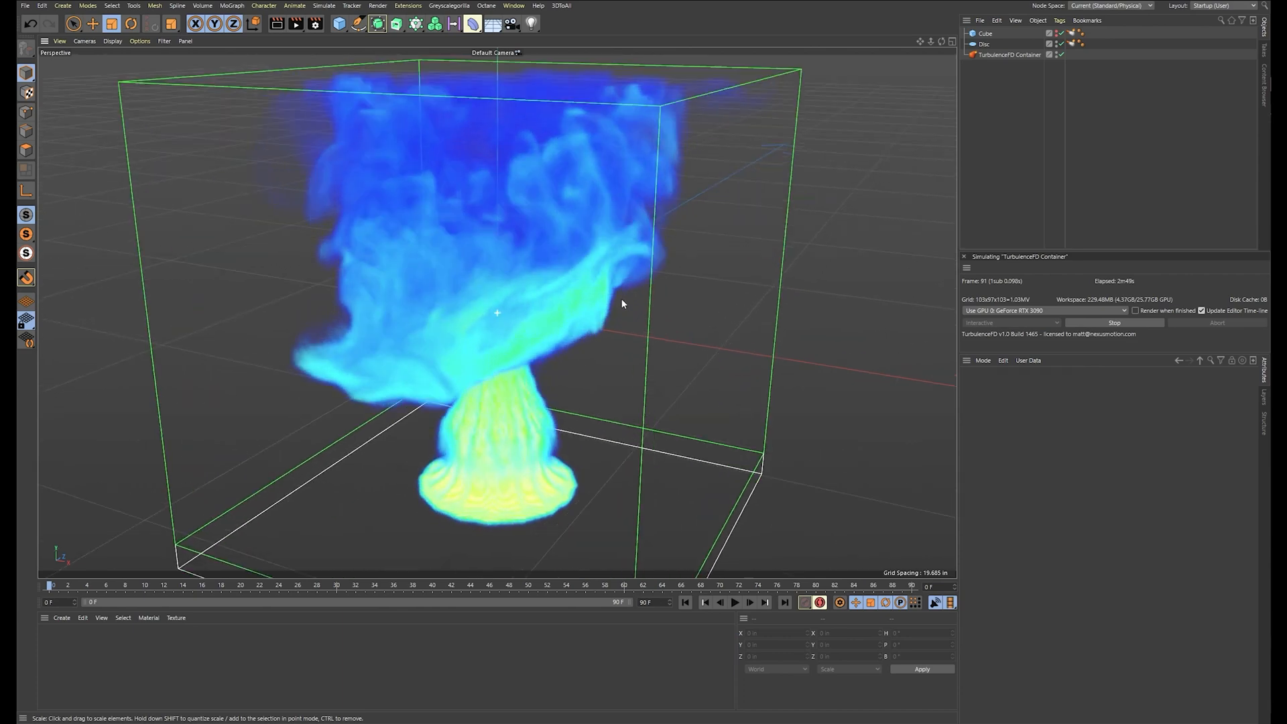
alt+drag(621, 303, 951, 494)
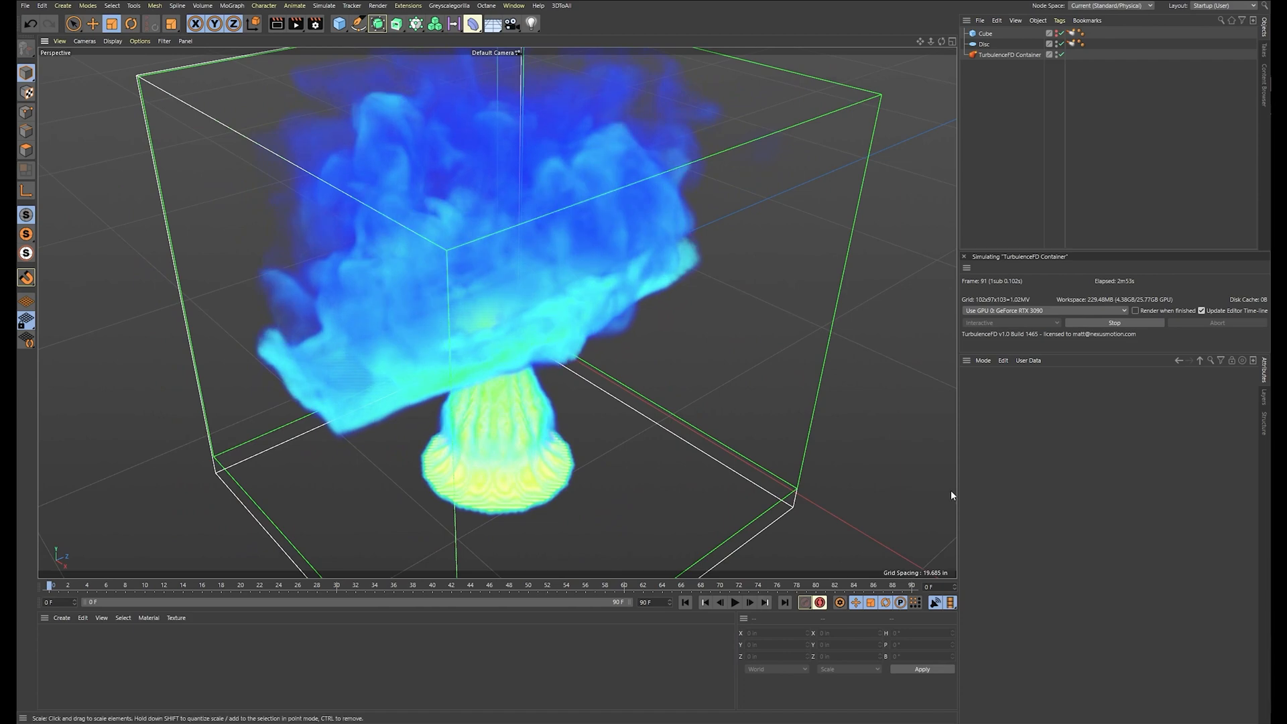
Stop the simulation and inspect the frozen fluid up close where it meets the hidden slab
click(1114, 322)
alt+drag(670, 288, 600, 279)
scroll(497, 235, up, 3)
alt+middle_drag(497, 235, 566, 382)
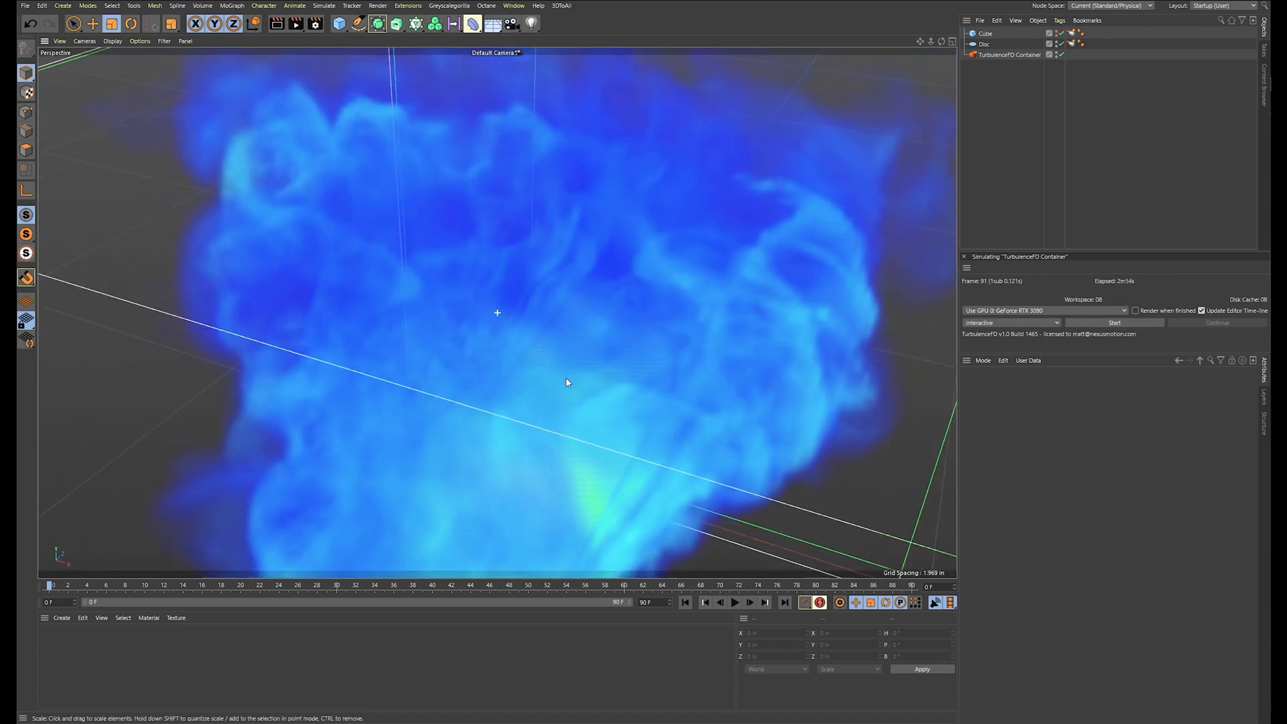
scroll(617, 373, up, 5)
alt+drag(682, 451, 645, 292)
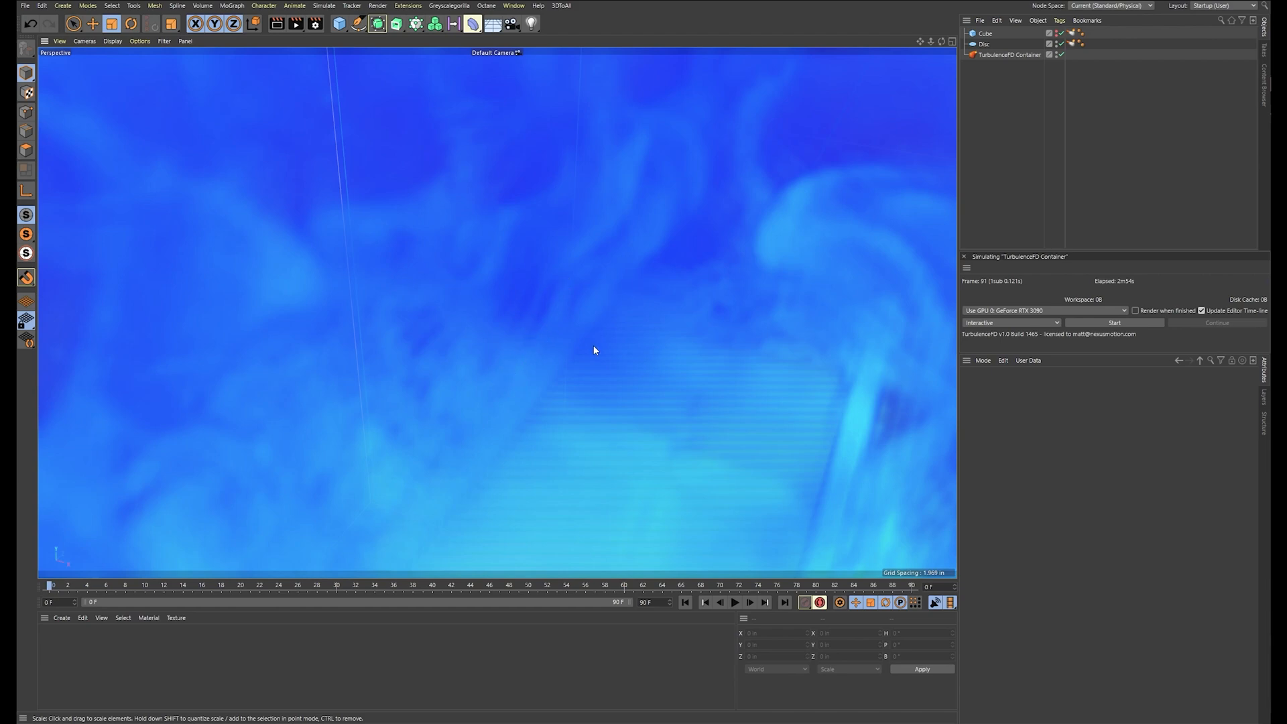
scroll(593, 349, down, 8)
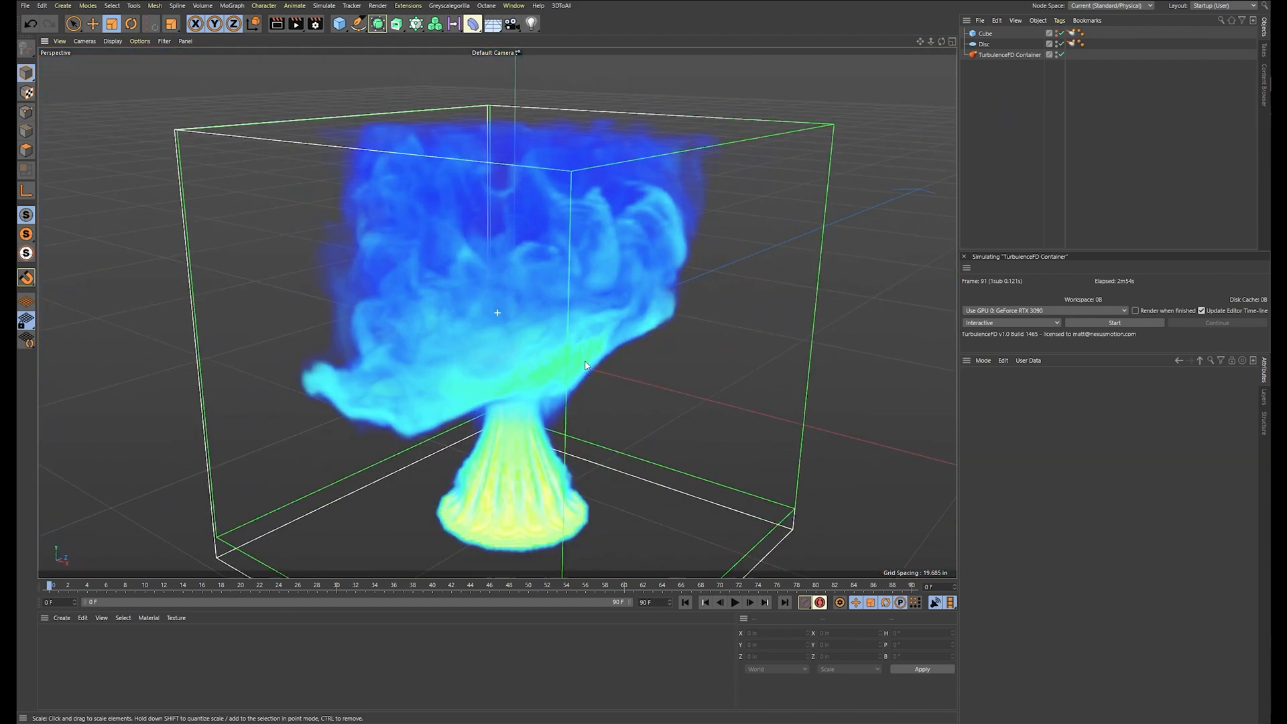
alt+drag(586, 365, 621, 330)
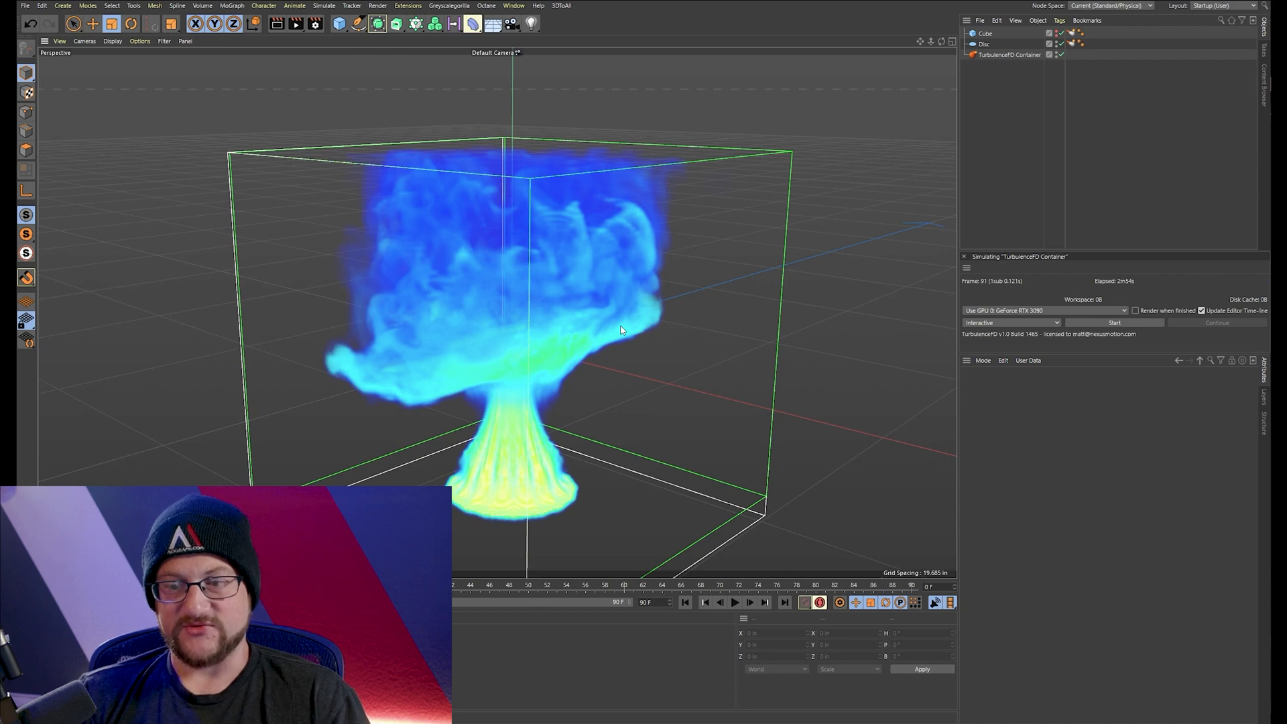
Set the fluid container's solver Frame Sub-Steps Limit to 4 and start the simulation
click(991, 54)
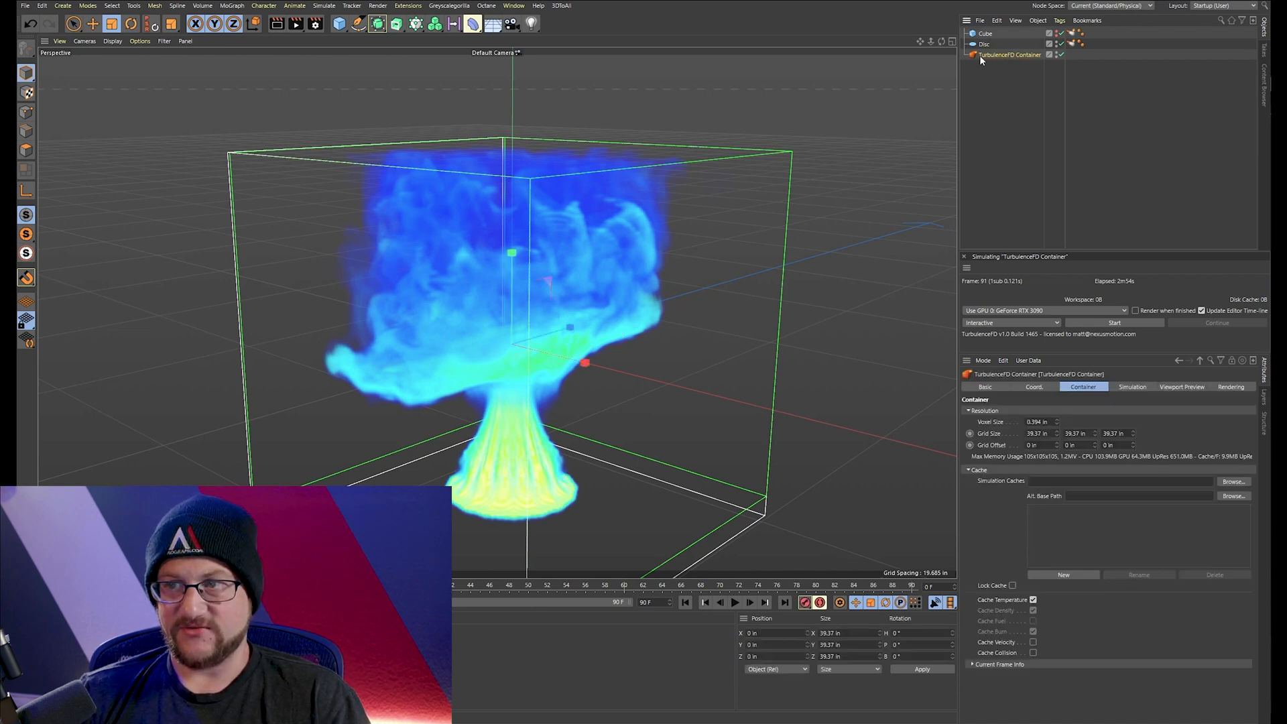
click(1137, 386)
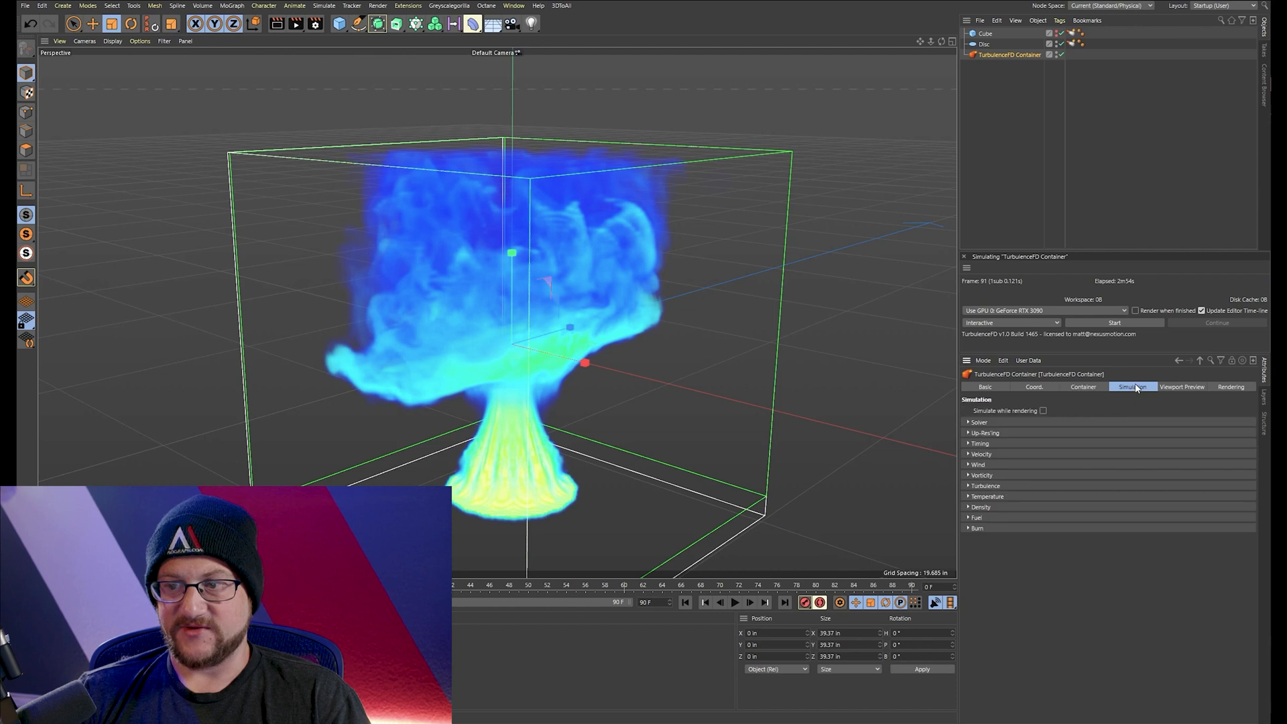
click(969, 423)
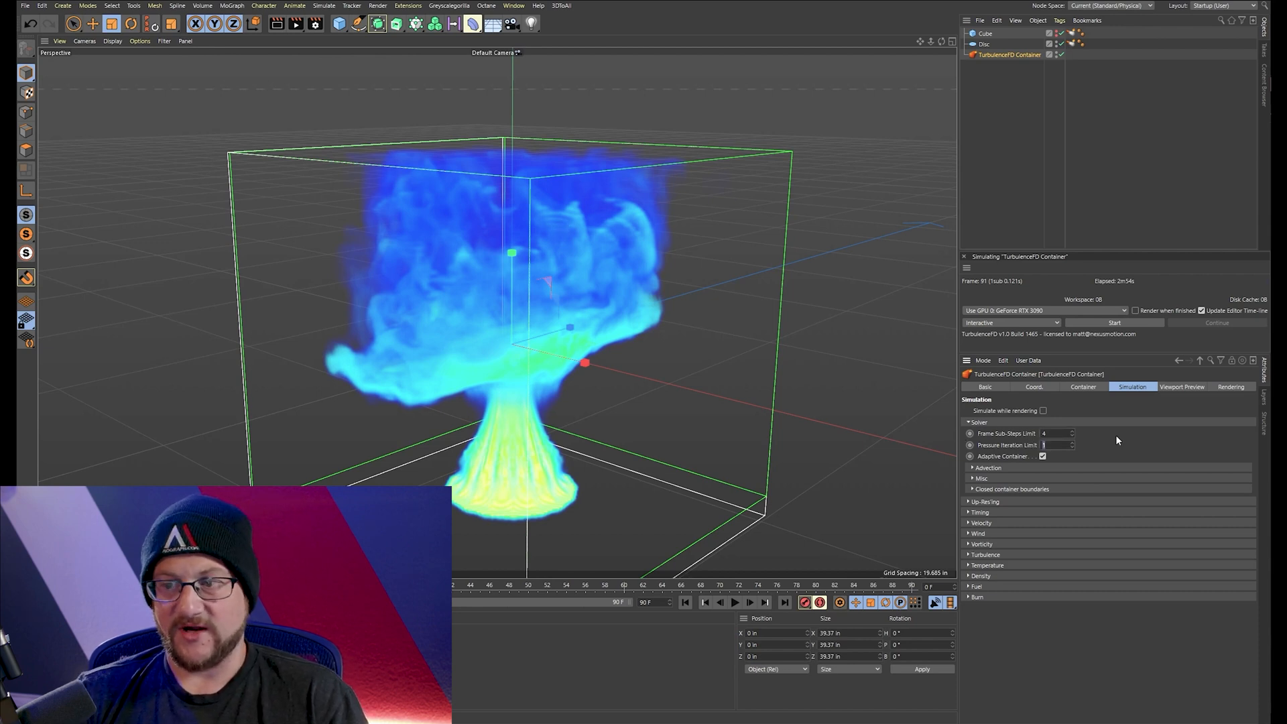
click(1093, 323)
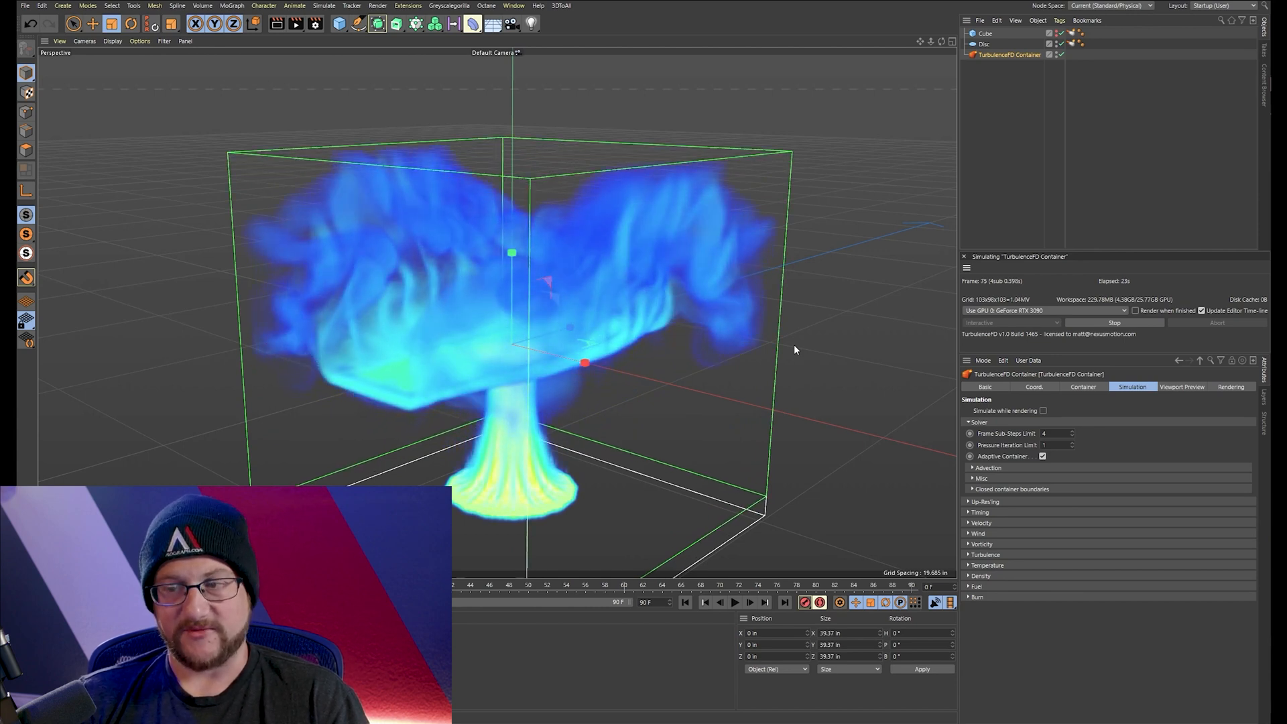
Set the container's Frame Sub-Steps Limit to 1 while the simulation runs
drag(1053, 434, 1010, 439)
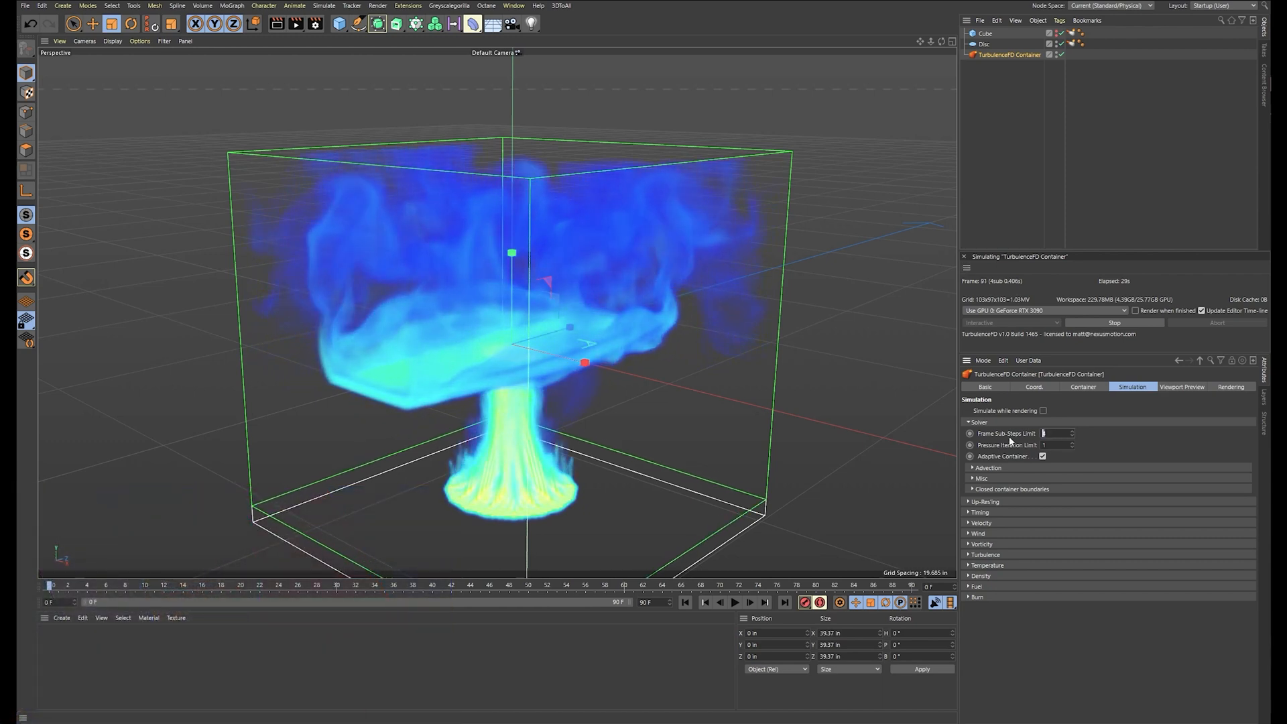
text(1)
key(Return)
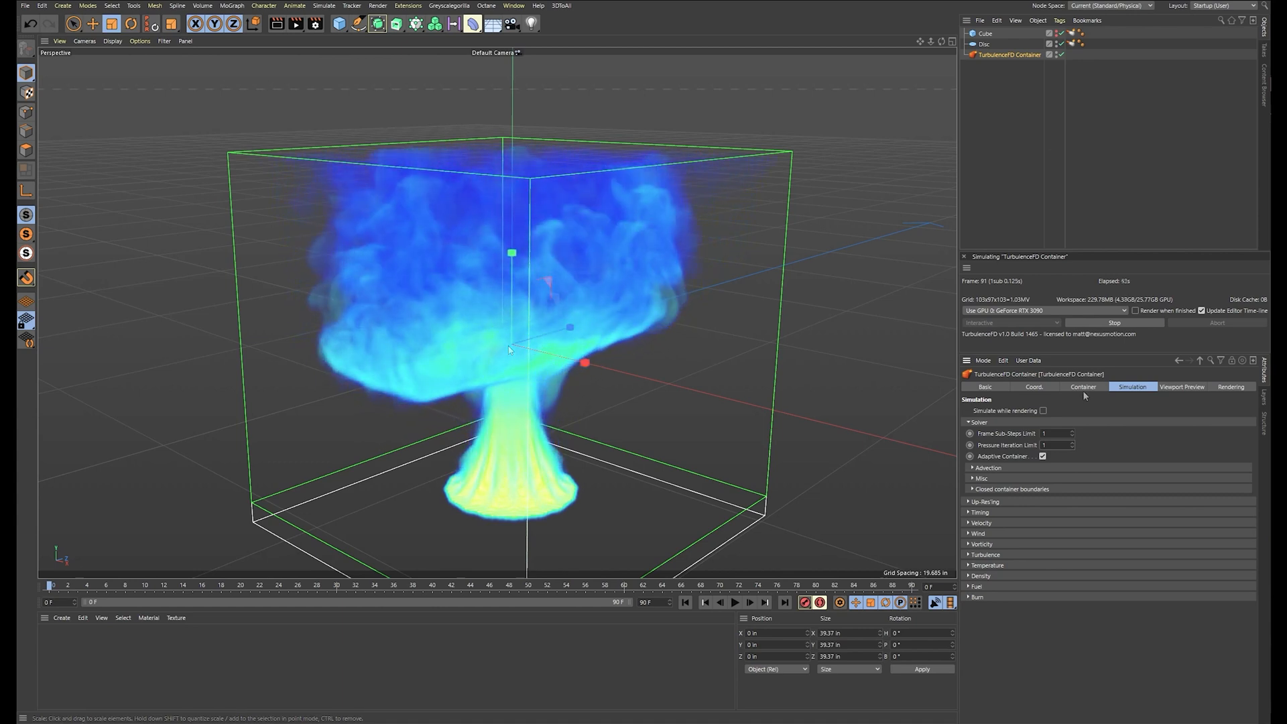
Try a container Voxel Size of 0.8 in and run the simulation with it
click(1083, 387)
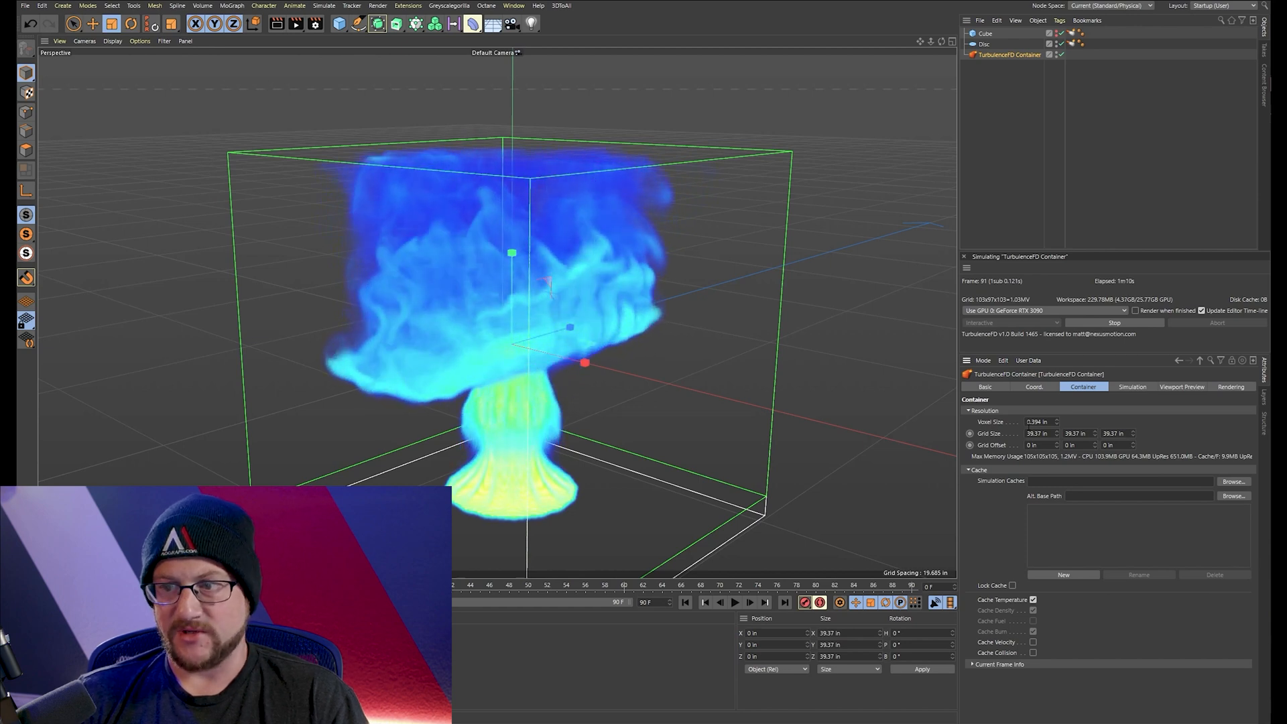
click(1042, 421)
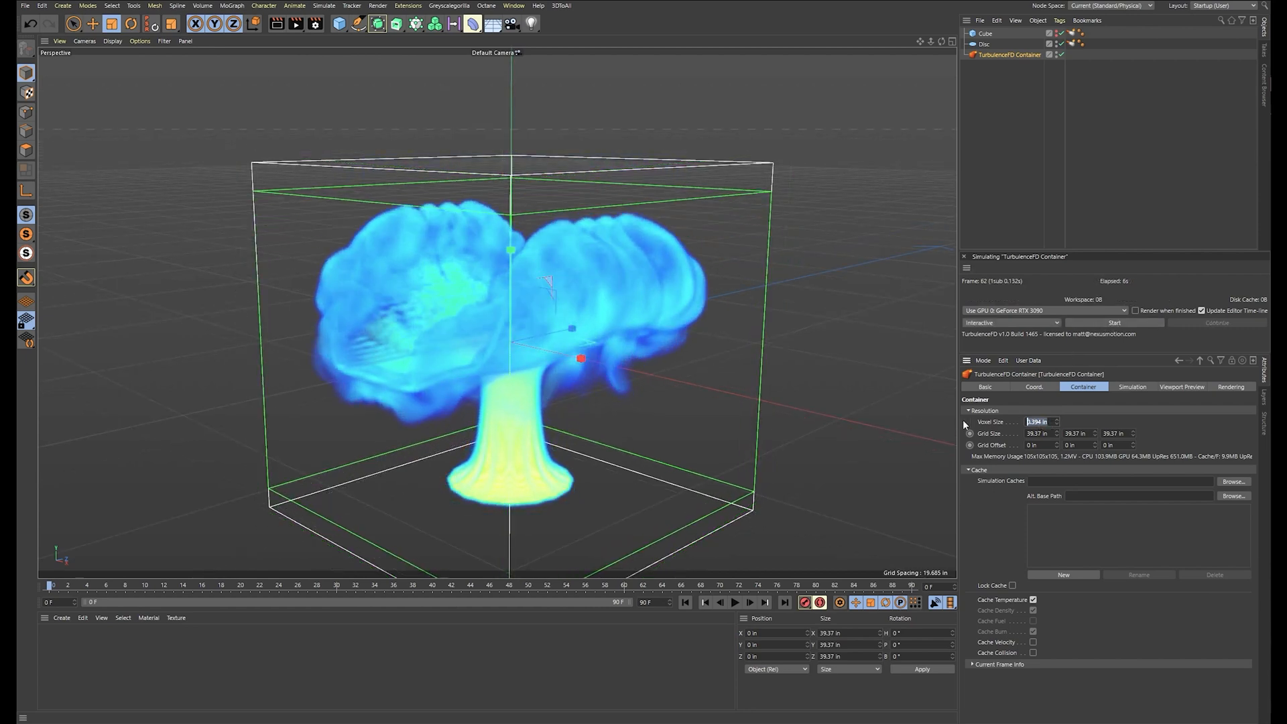
click(1098, 321)
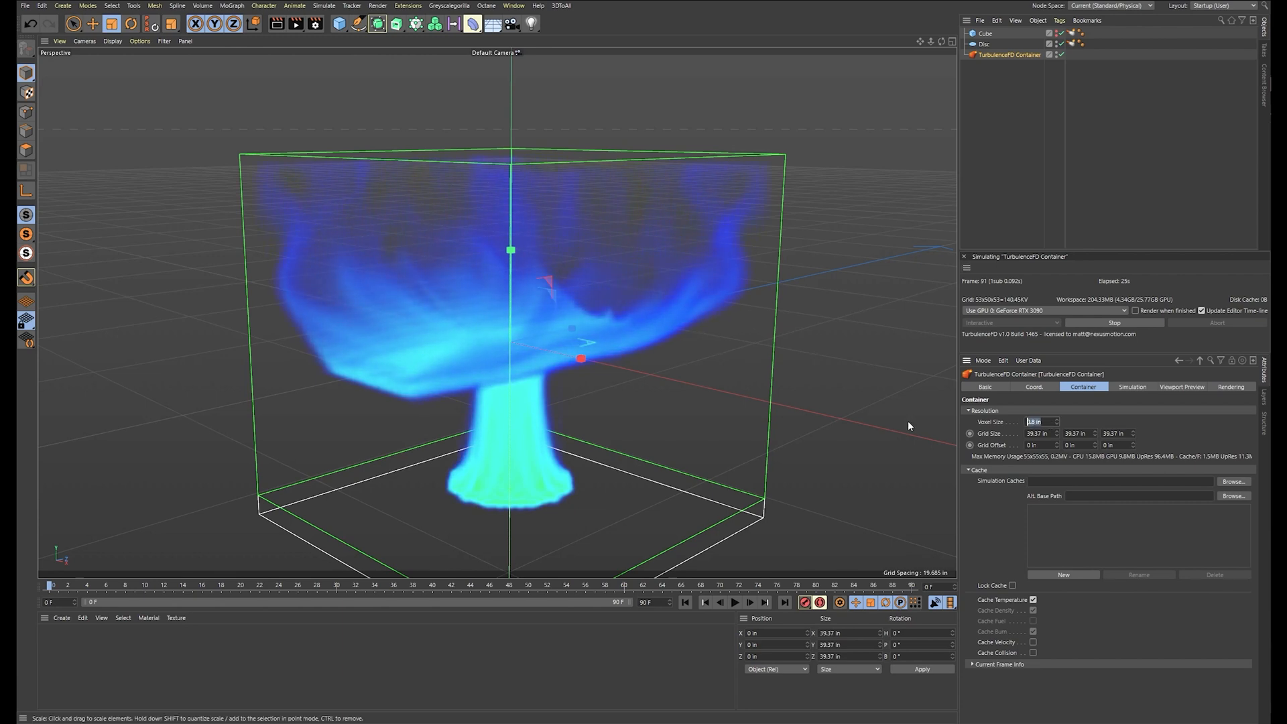
Set the container's Voxel Size to 0.394 in and restart the simulation
key(BackSpace)
text(.3)
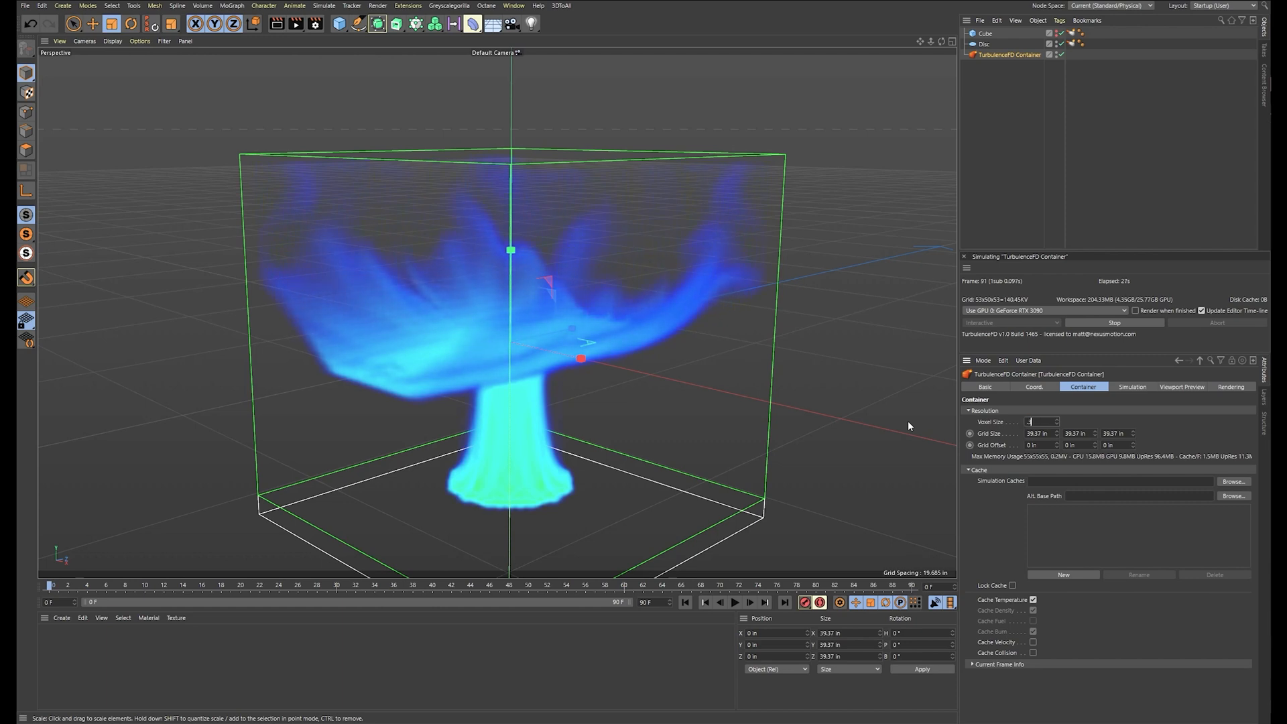
text(94)
key(Tab)
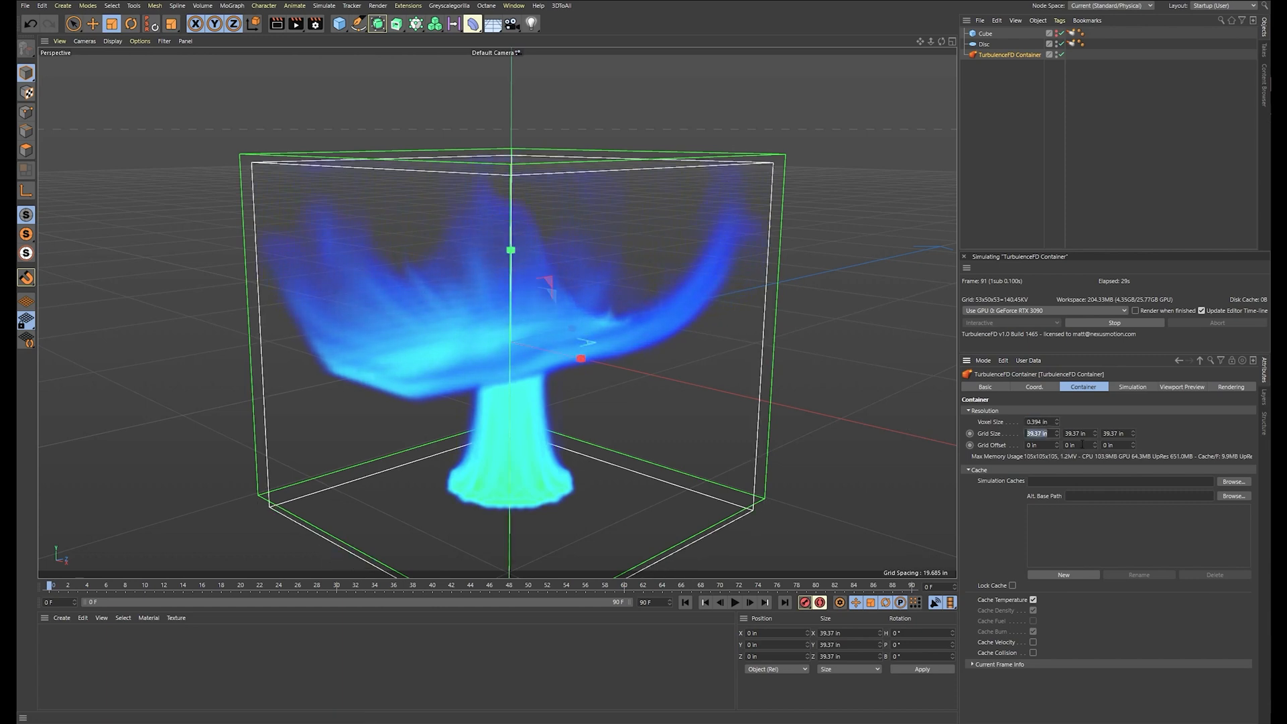
click(1119, 323)
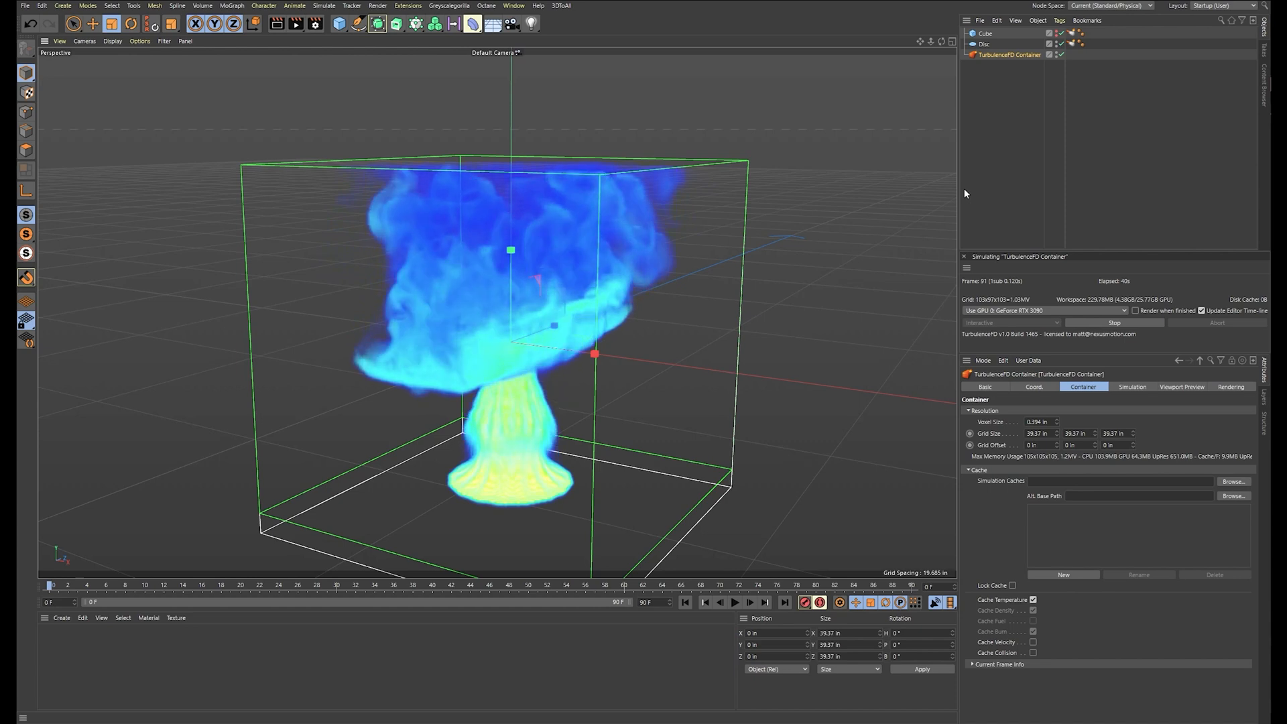
Stop the simulation, add a plane at the container's center and scale it down to about 56 in square
click(1099, 323)
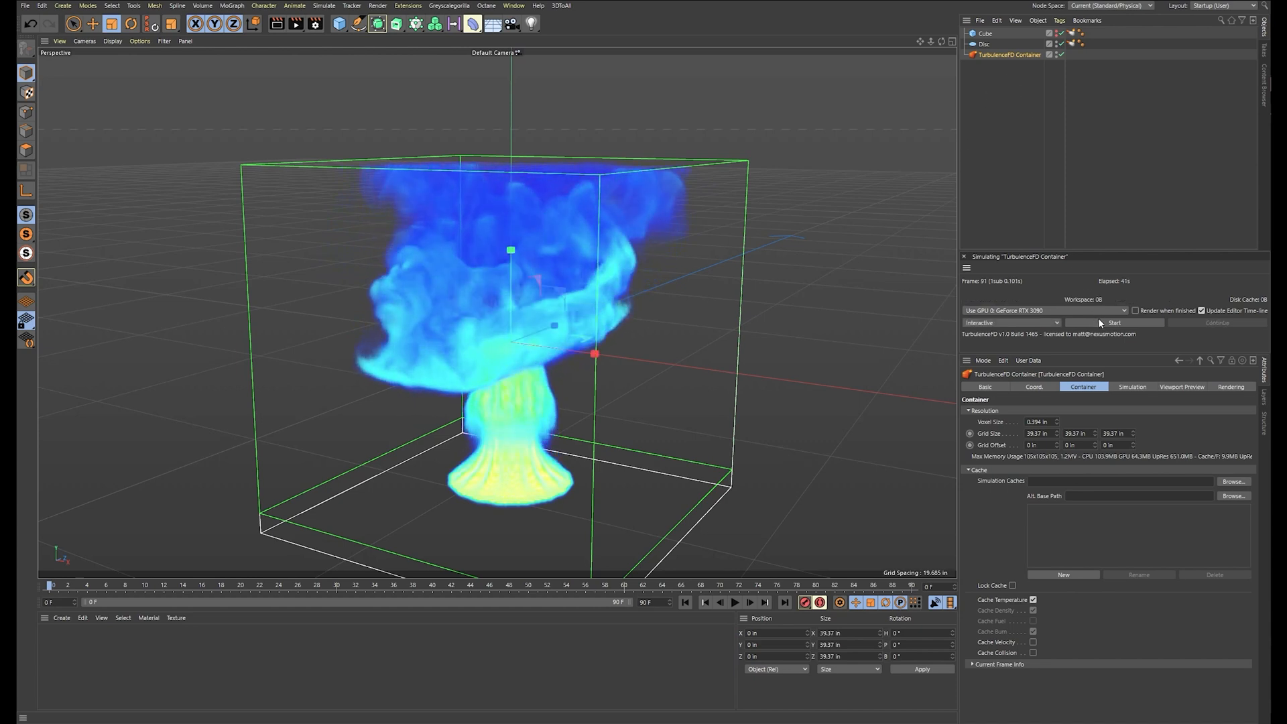
click(342, 25)
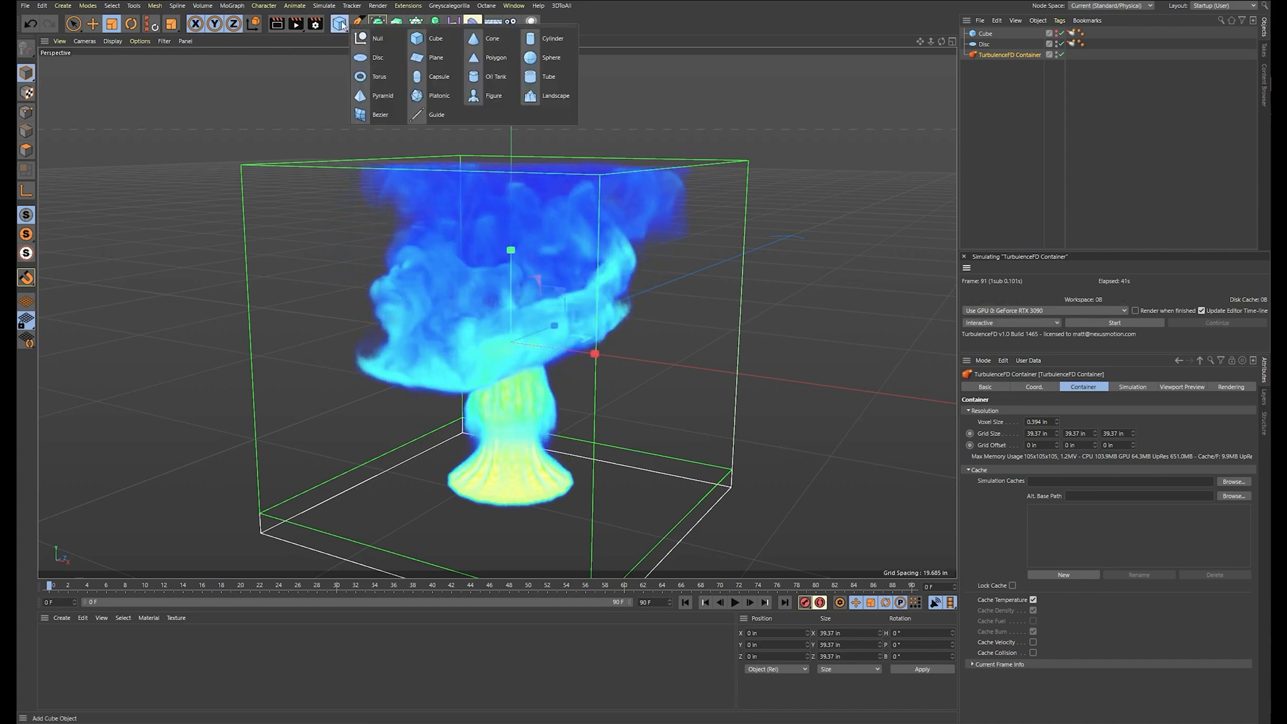
click(438, 60)
key(t)
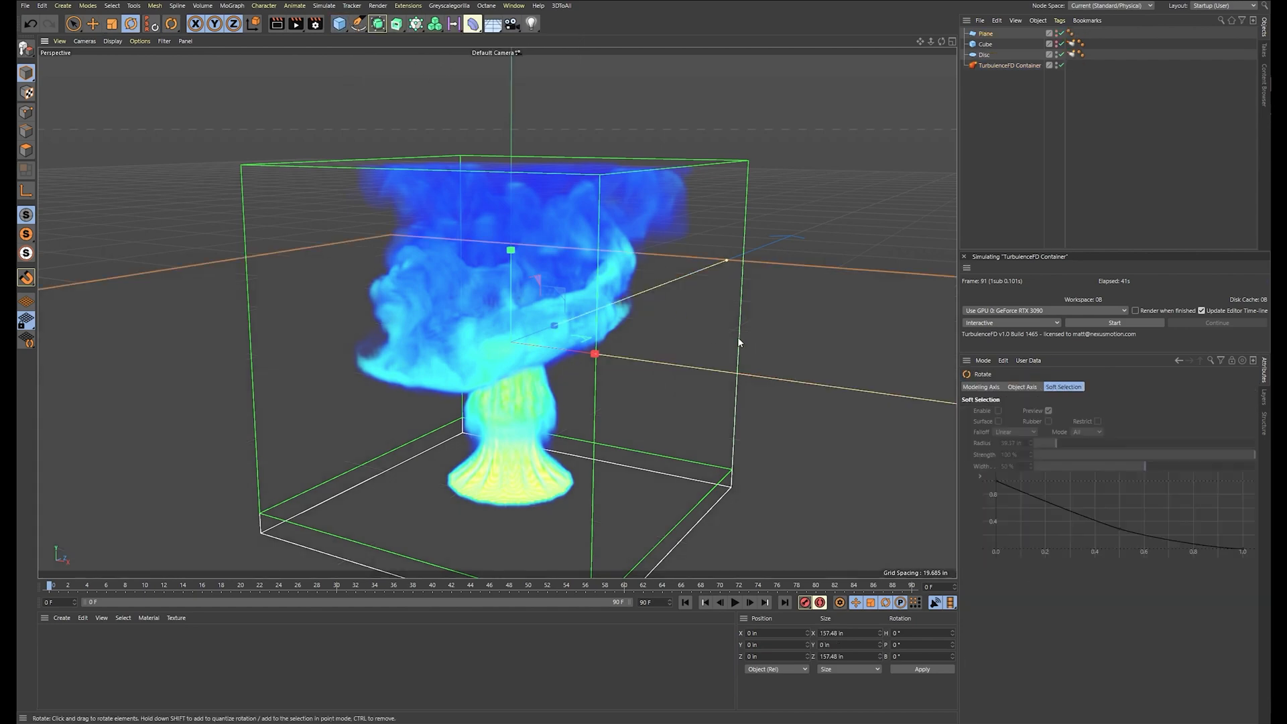
drag(737, 336, 536, 364)
alt+drag(536, 364, 770, 305)
Give the plane a TurbulenceFD Emitter tag with Collision Object enabled, start the simulation and view how the fluid meets the plane
click(991, 34)
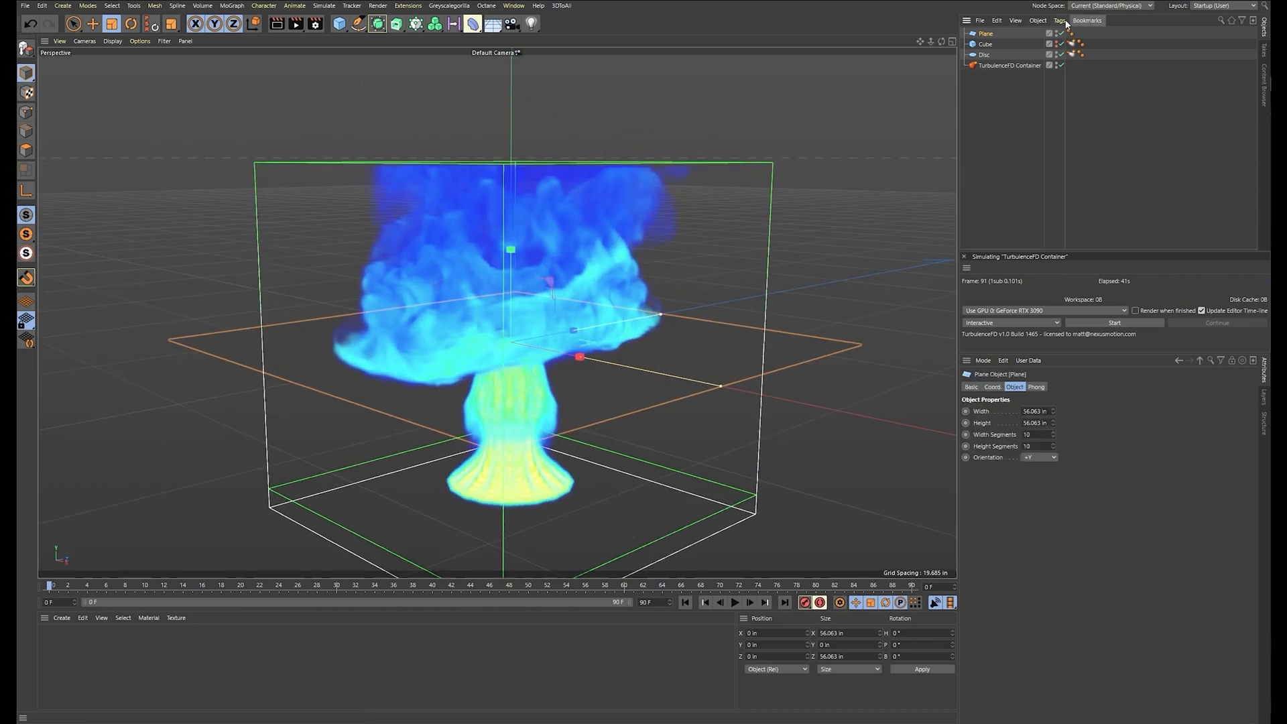
click(1061, 20)
click(1194, 189)
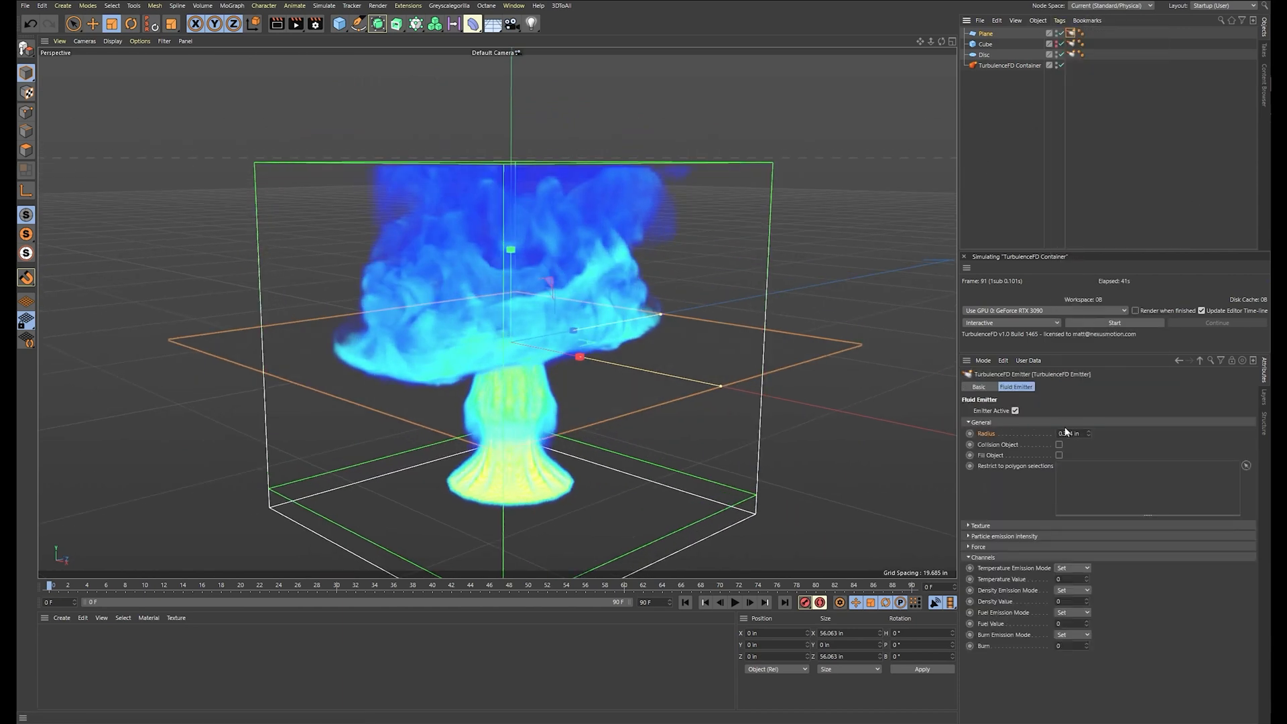
click(1059, 444)
click(1119, 324)
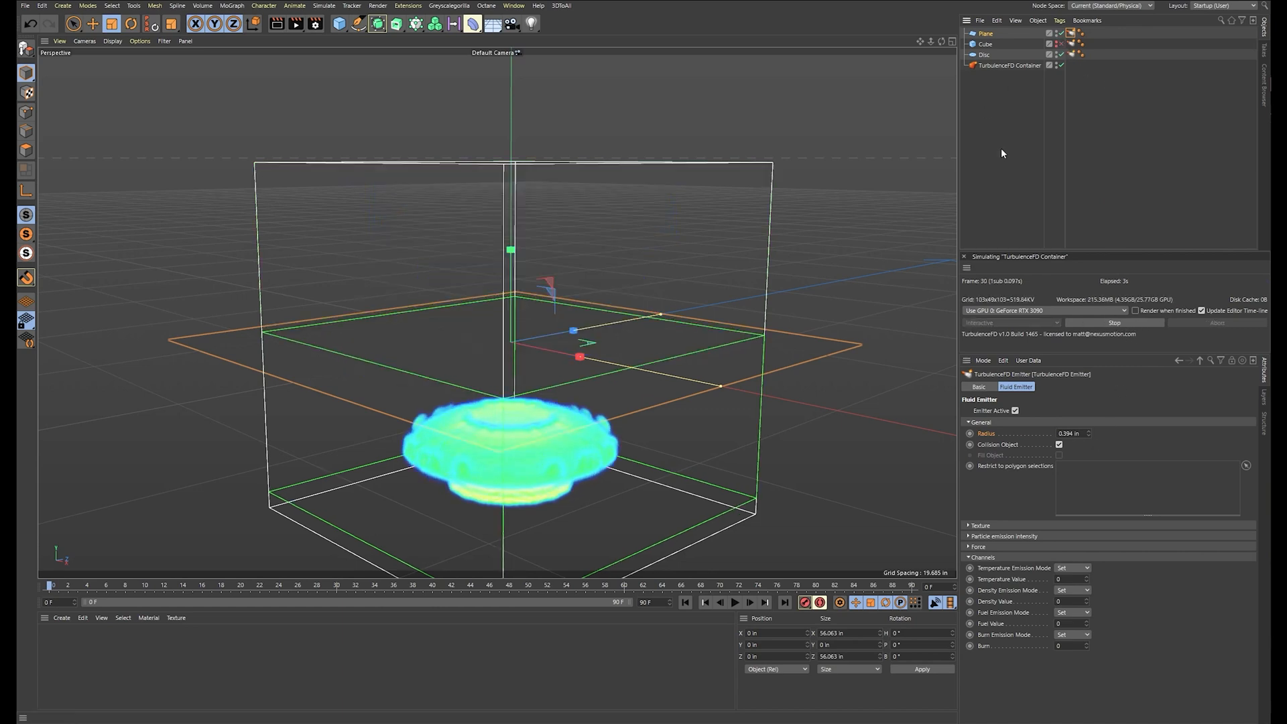
click(1115, 147)
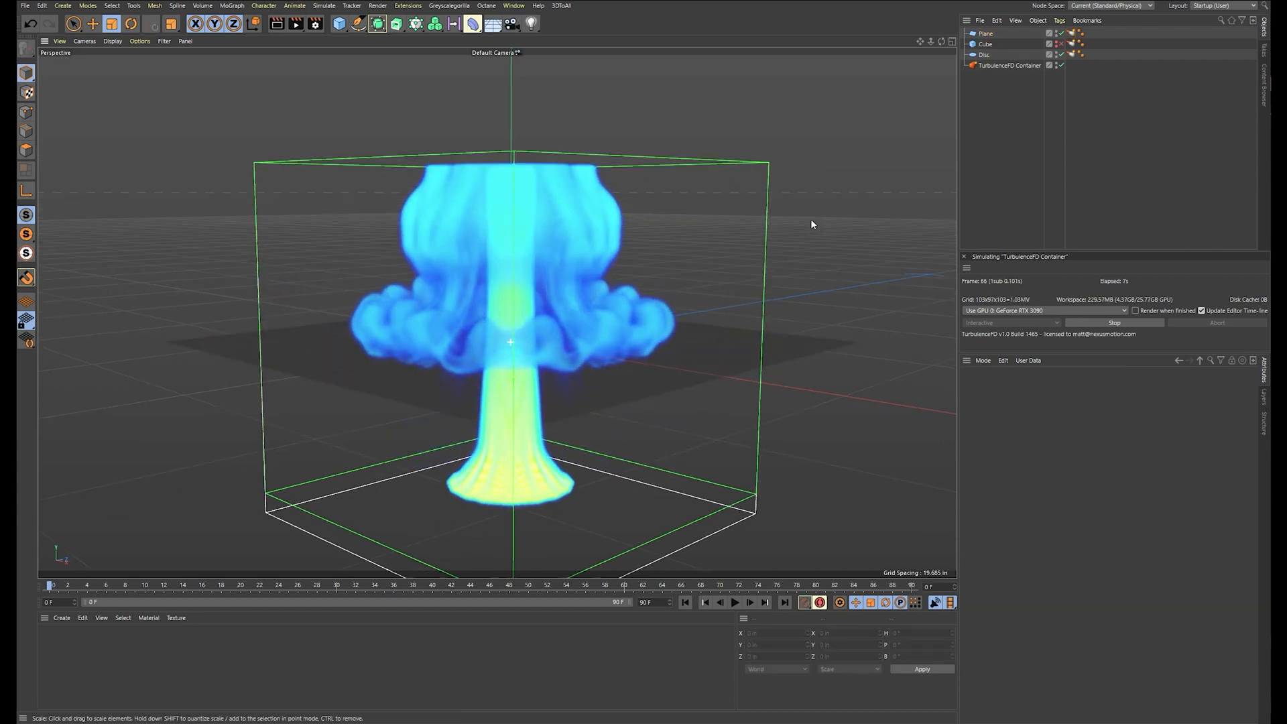
alt+drag(799, 213, 732, 317)
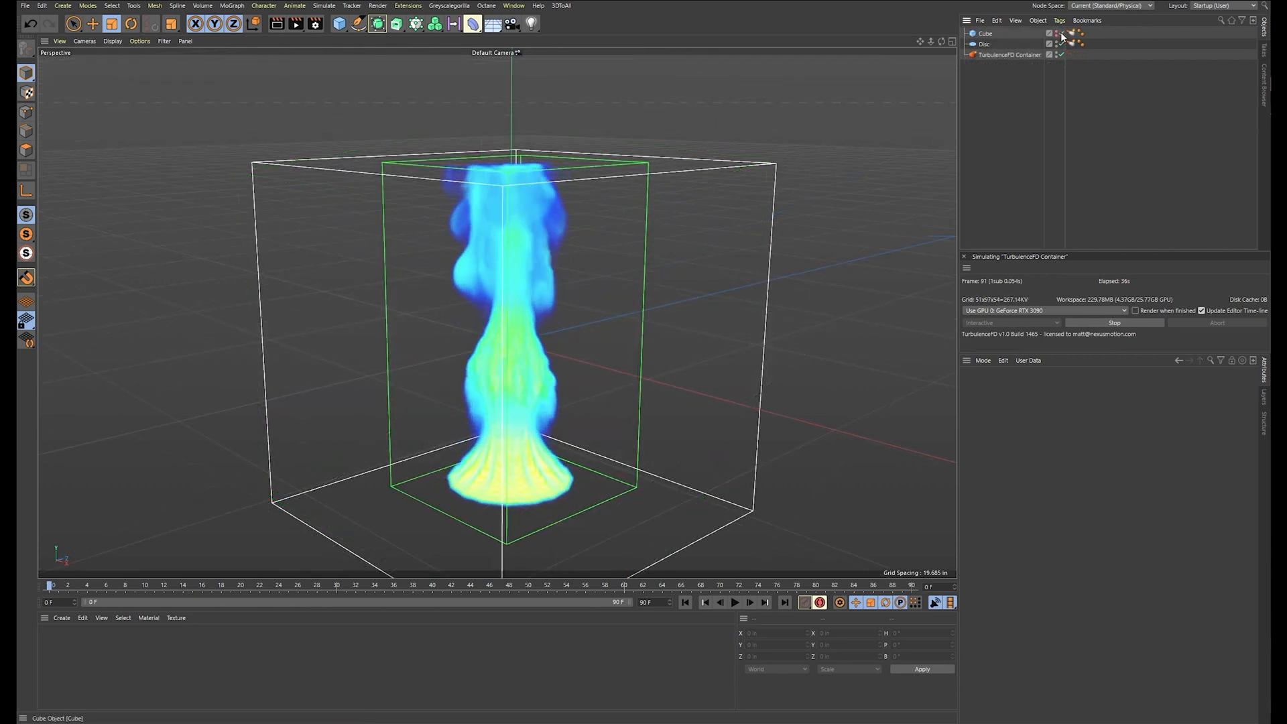
Set the TurbulenceFD container's Turb. Intensity to 5 in in its Turbulence simulation settings
alt+drag(774, 312, 657, 323)
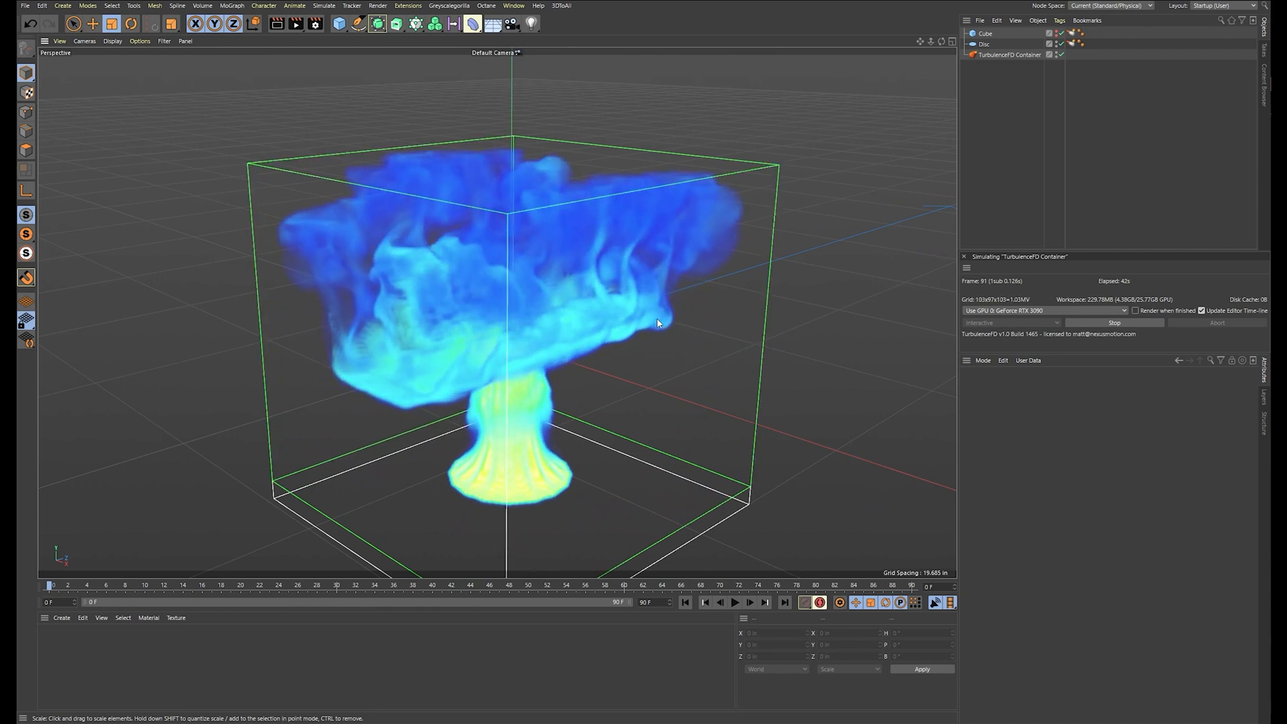
scroll(618, 316, up, 1)
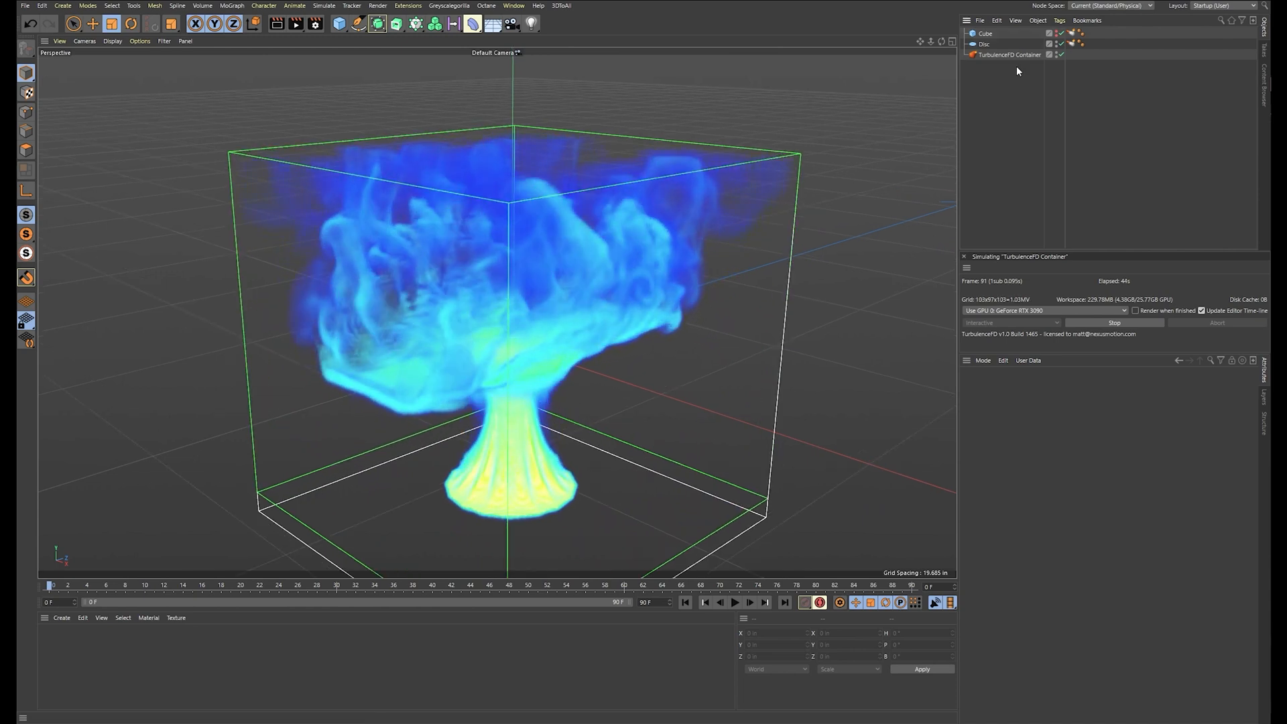
click(992, 55)
click(1133, 387)
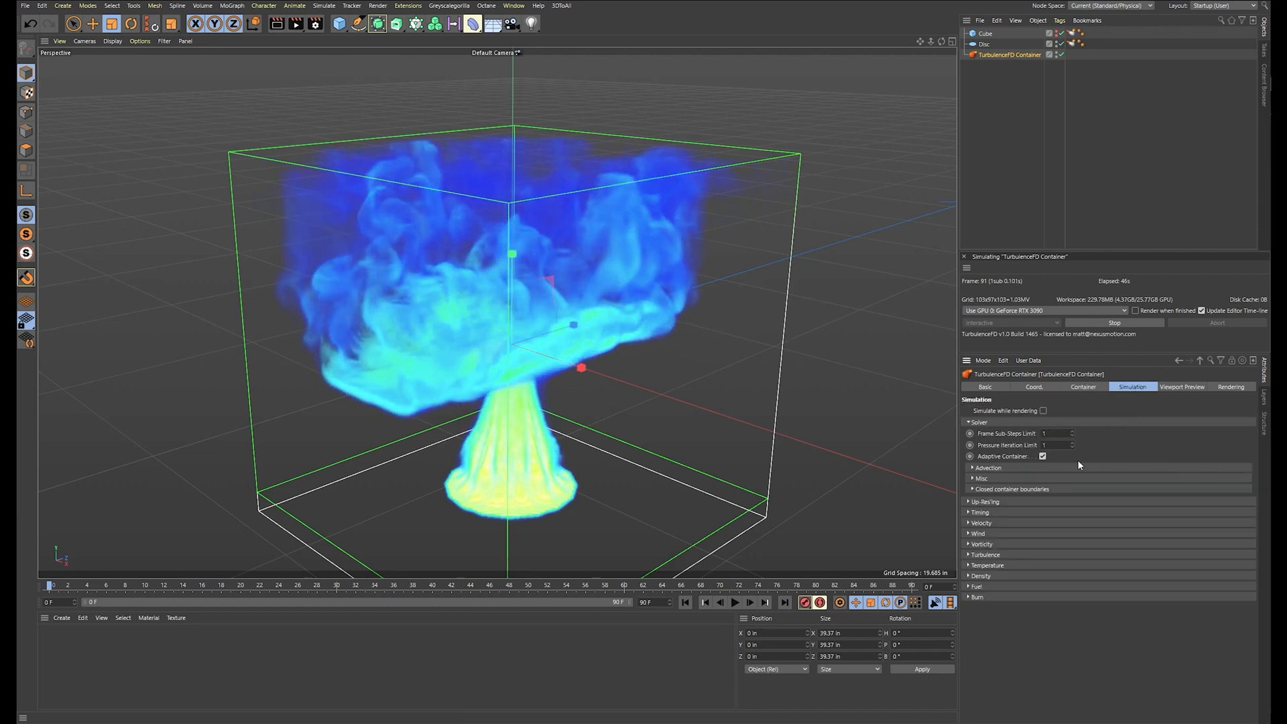
click(986, 555)
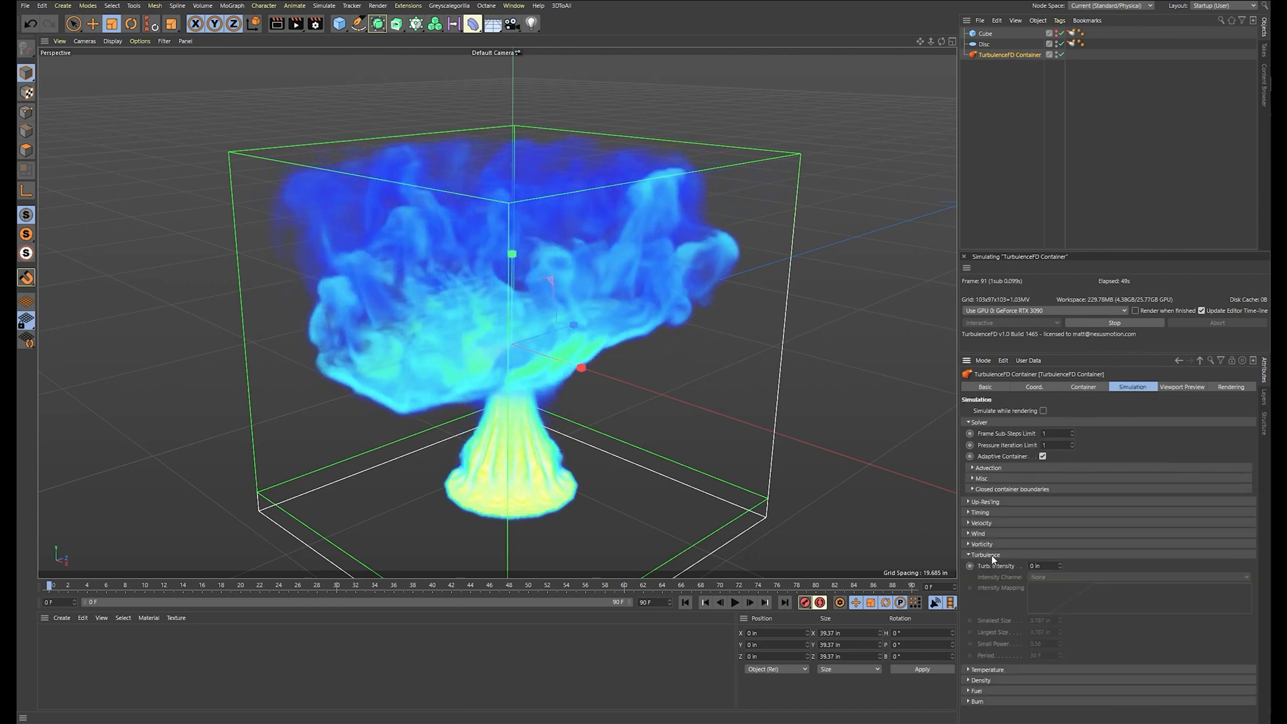
click(1038, 567)
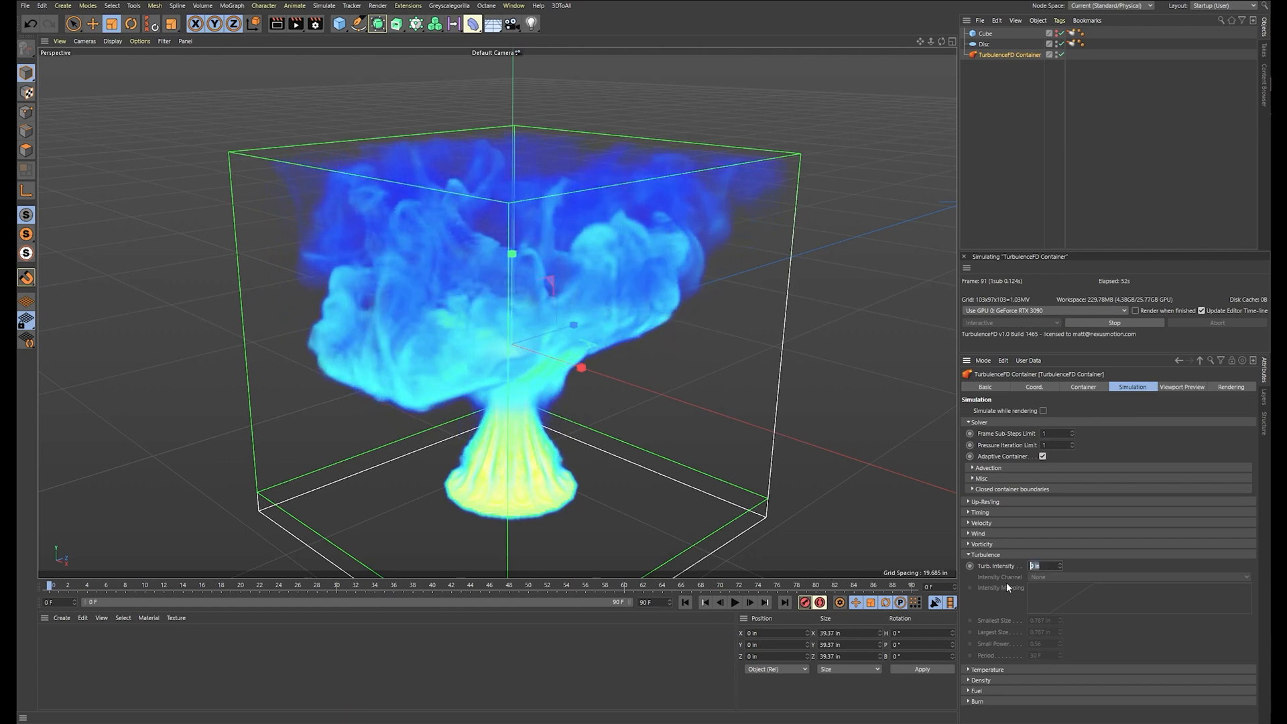
text(5)
key(Return)
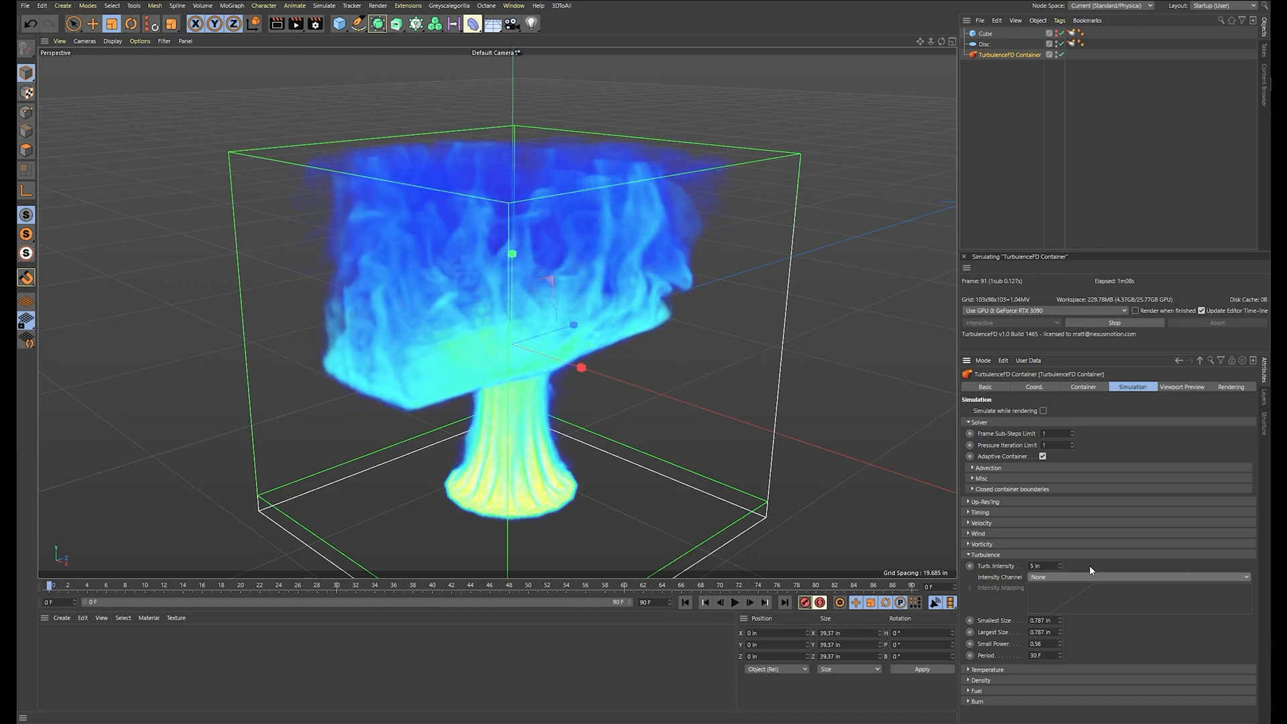
Try stronger Turb. Intensity values of 50 in and 500 in on the running simulation
double_click(1034, 566)
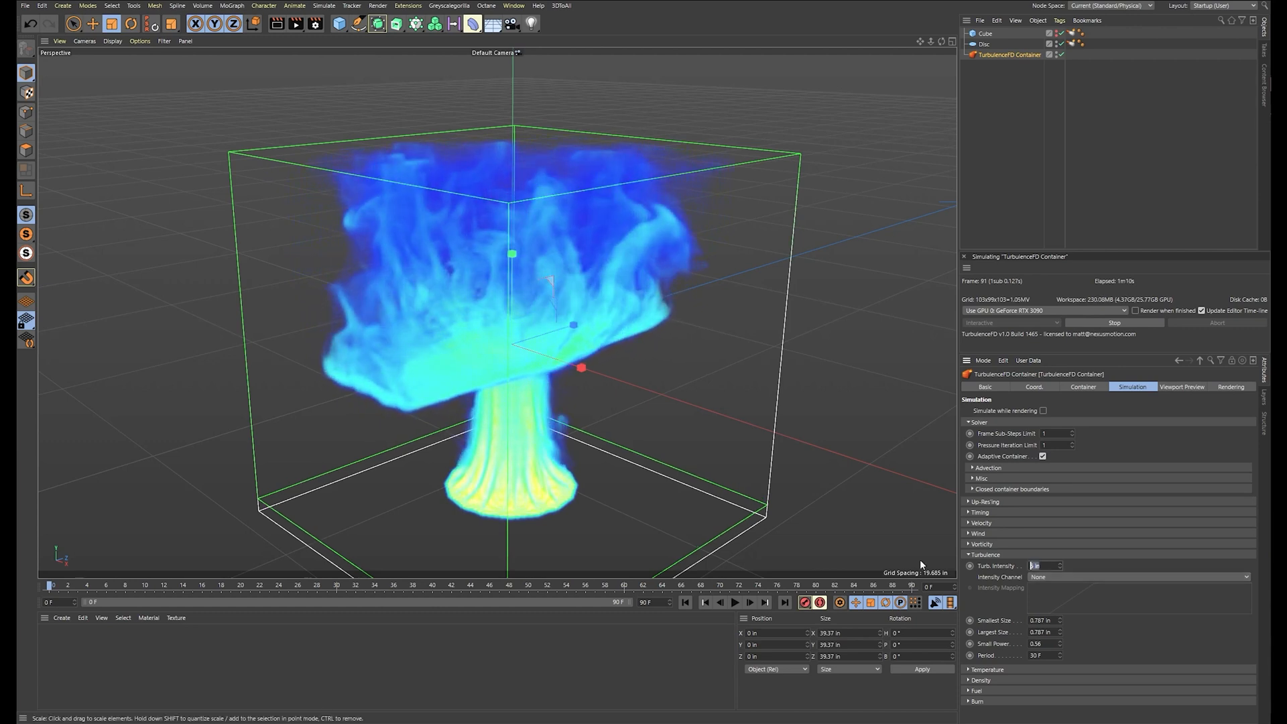
text(50)
key(Return)
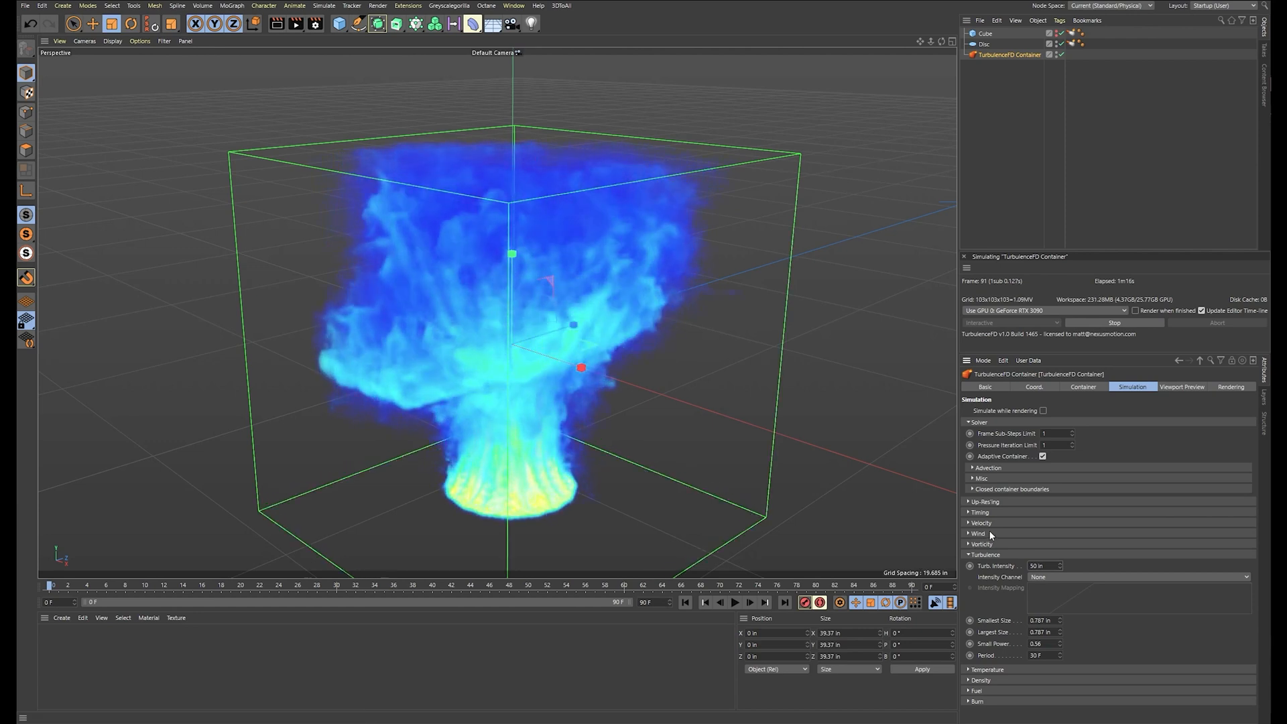
click(1045, 566)
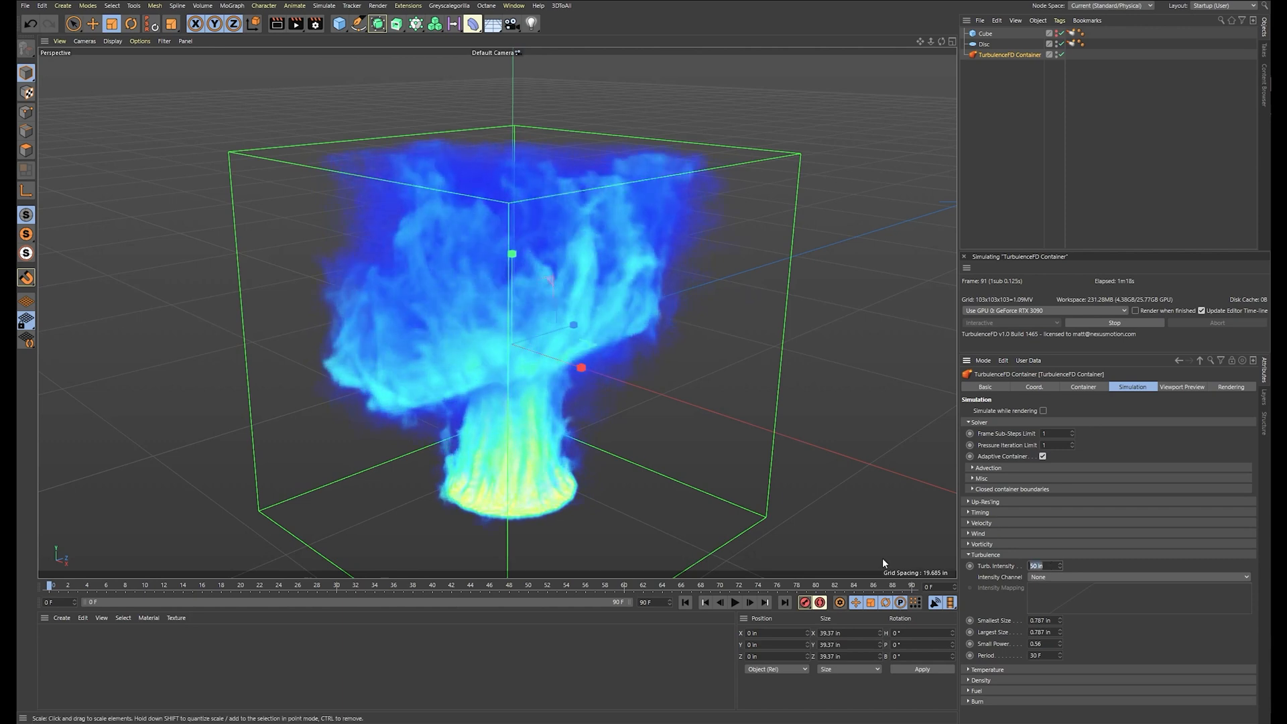
text(500)
key(Return)
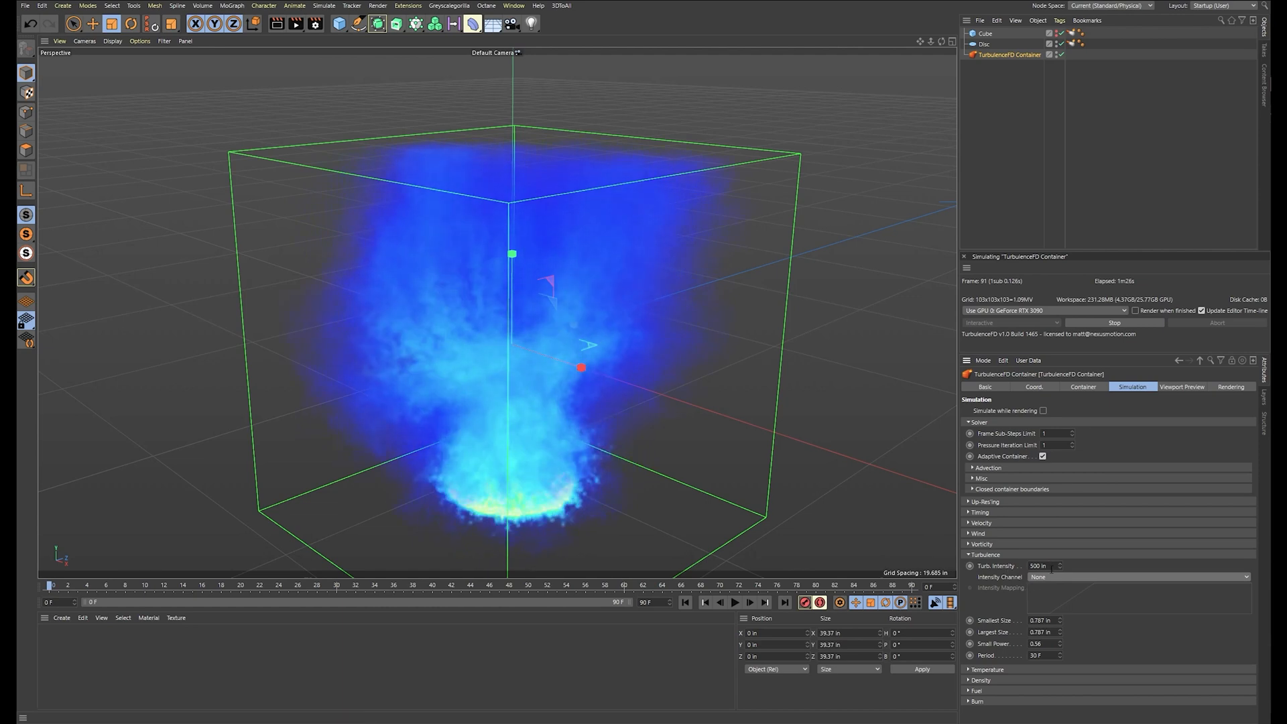
Bring the Turb. Intensity back to 50 in and set the turbulence Largest Size to 5 in
drag(1052, 567, 935, 567)
text(50)
key(Return)
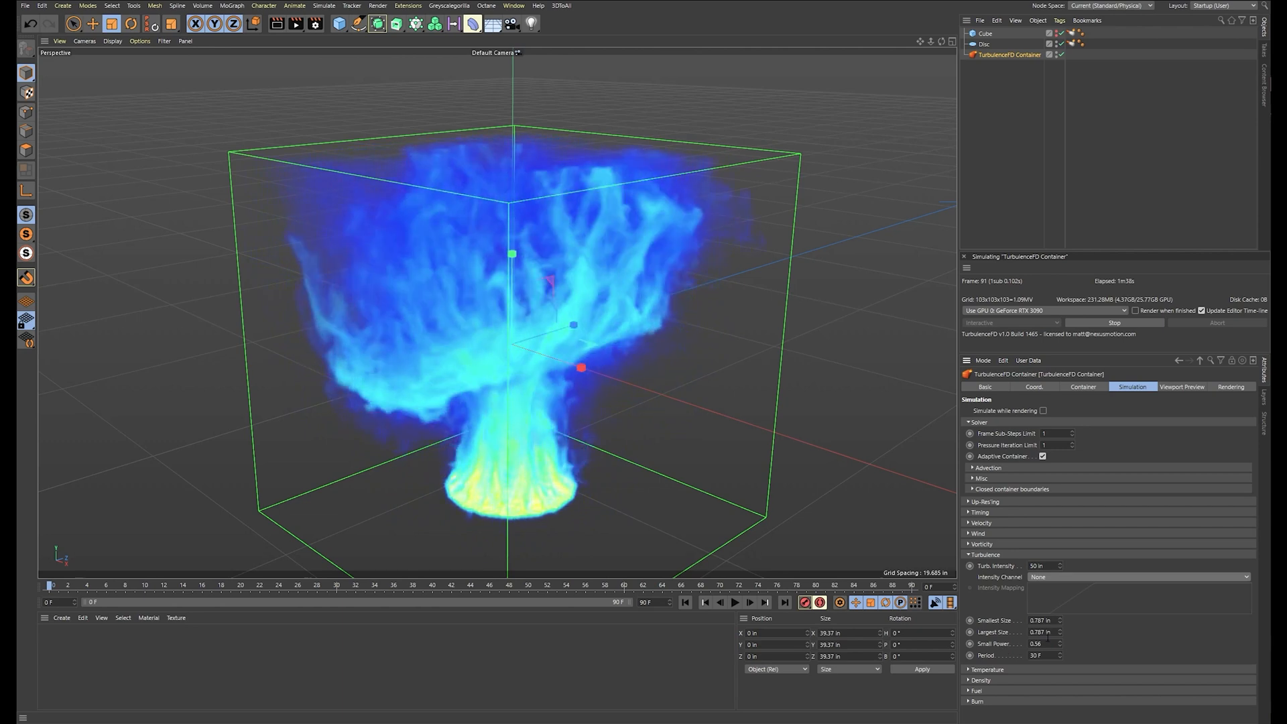
click(1032, 632)
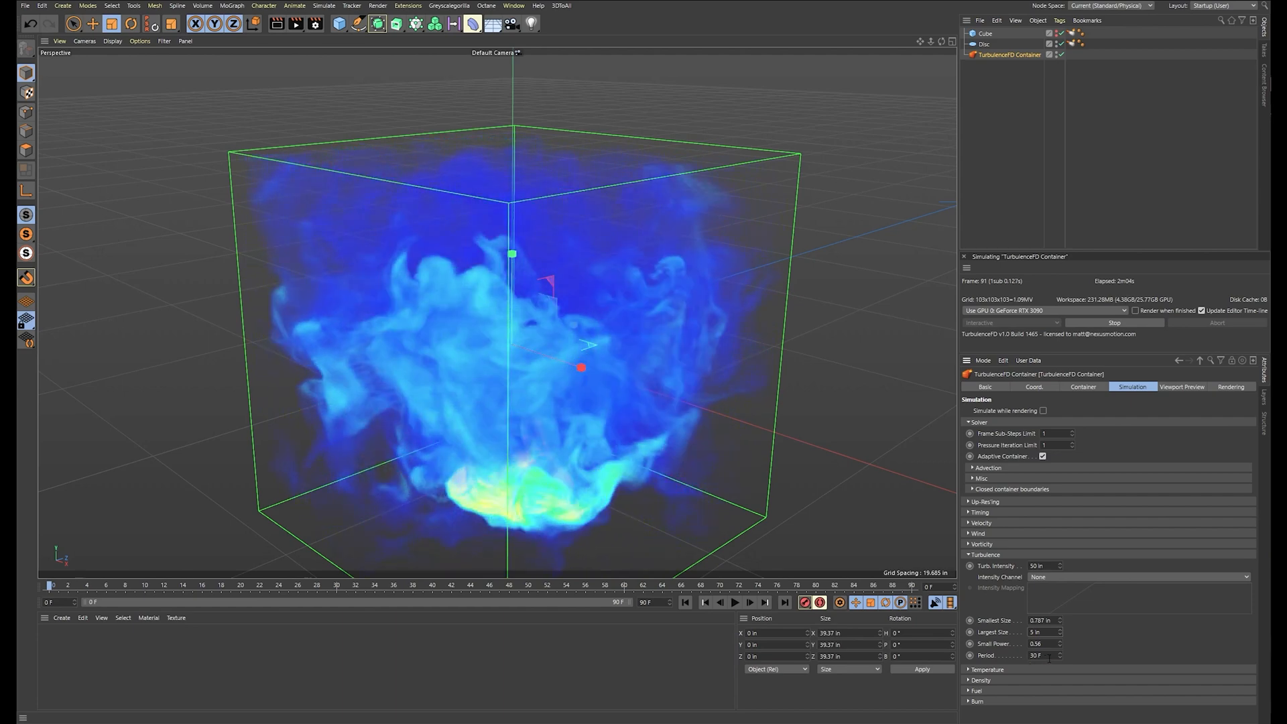
Try a turbulence Period of 120 F together with a Largest Size of 50 in
double_click(1049, 657)
text(2)
key(Return)
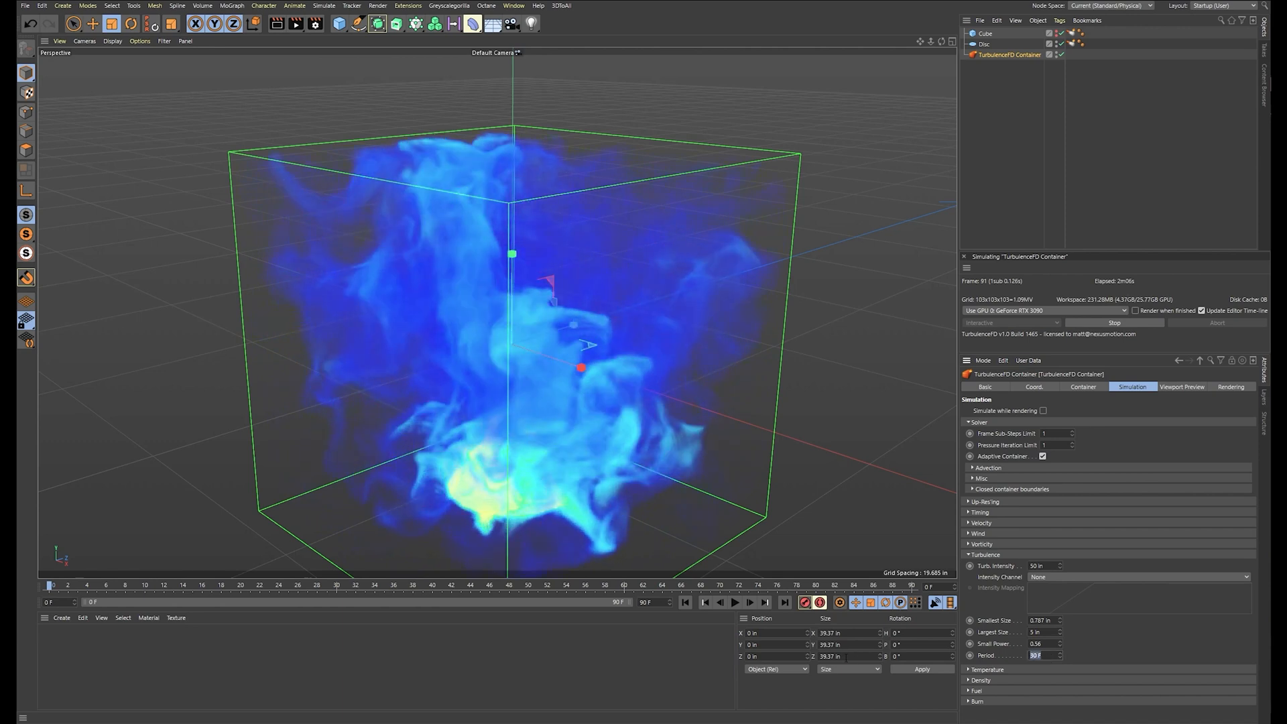
double_click(1045, 655)
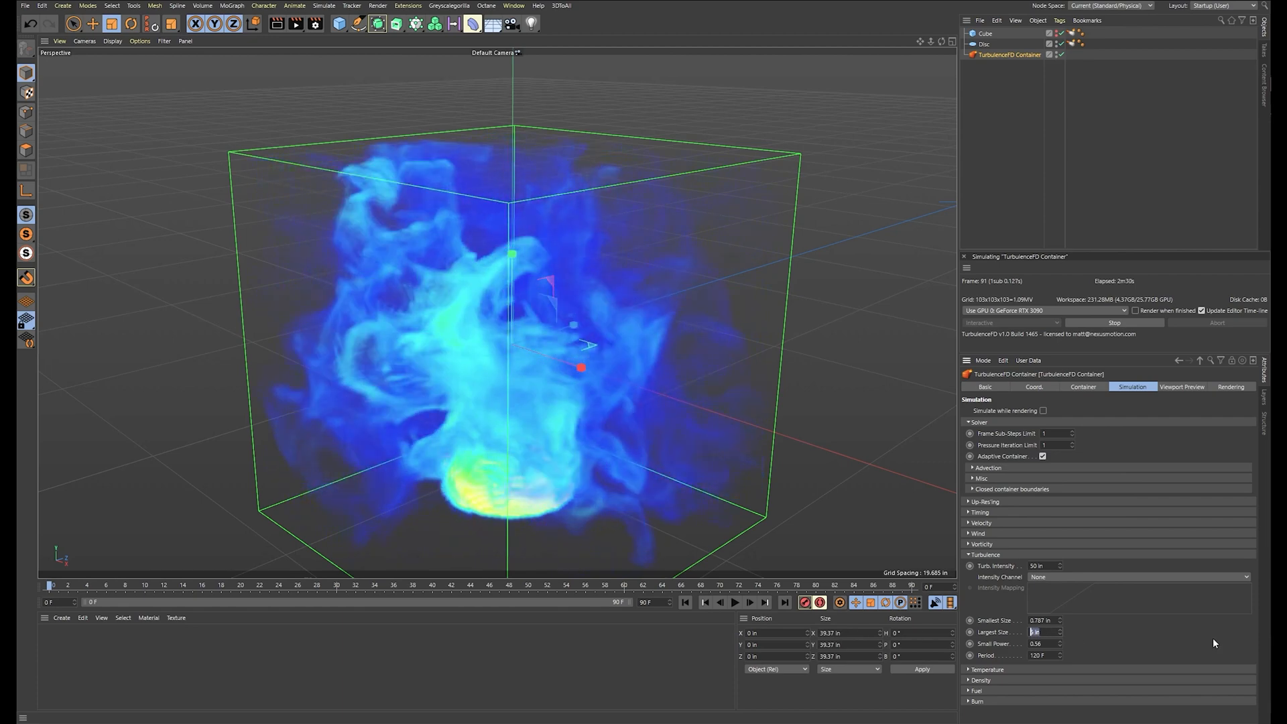
text(50)
key(Return)
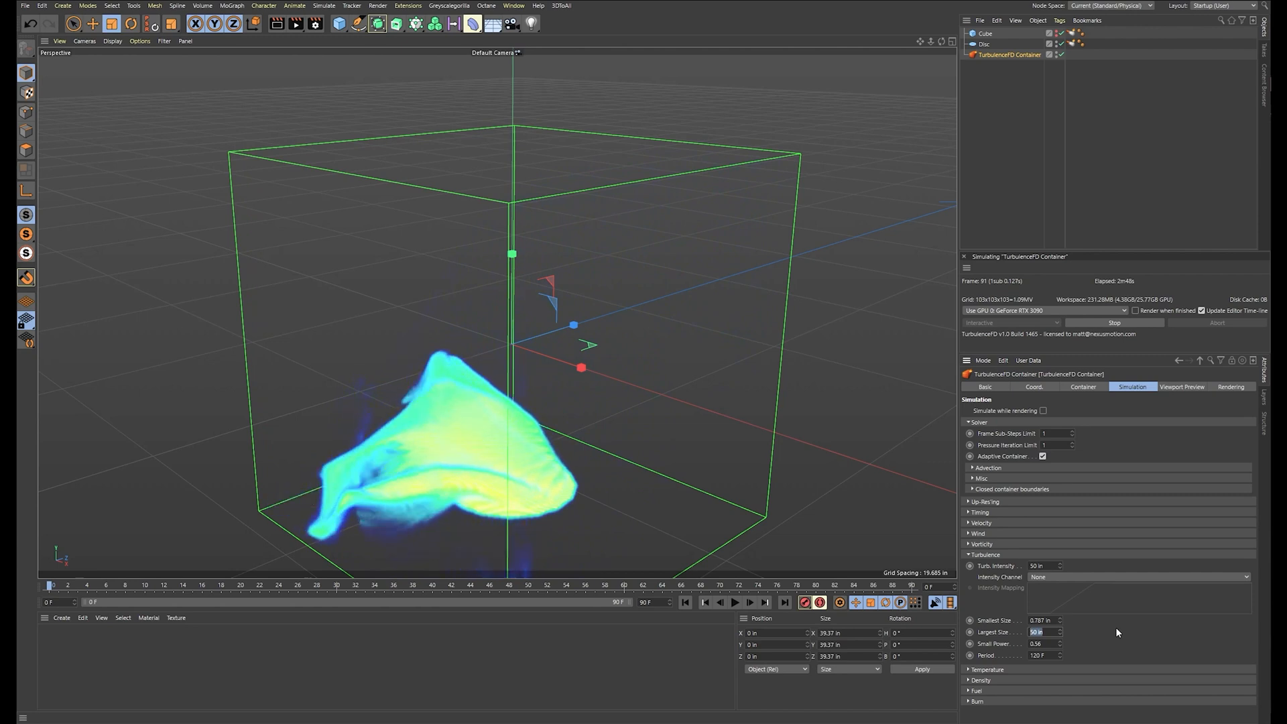
Set the turbulence Largest Size to 1 in and the Period to 30 F
text(1)
key(Return)
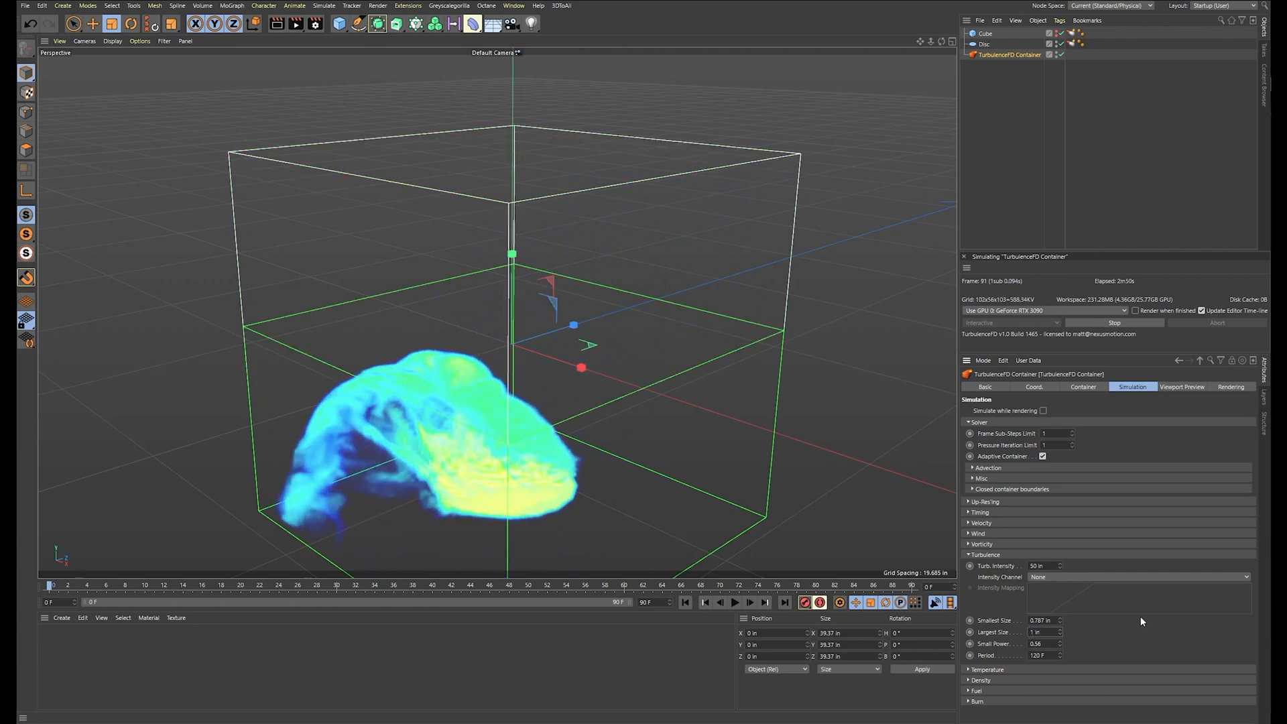
double_click(1038, 655)
text(30)
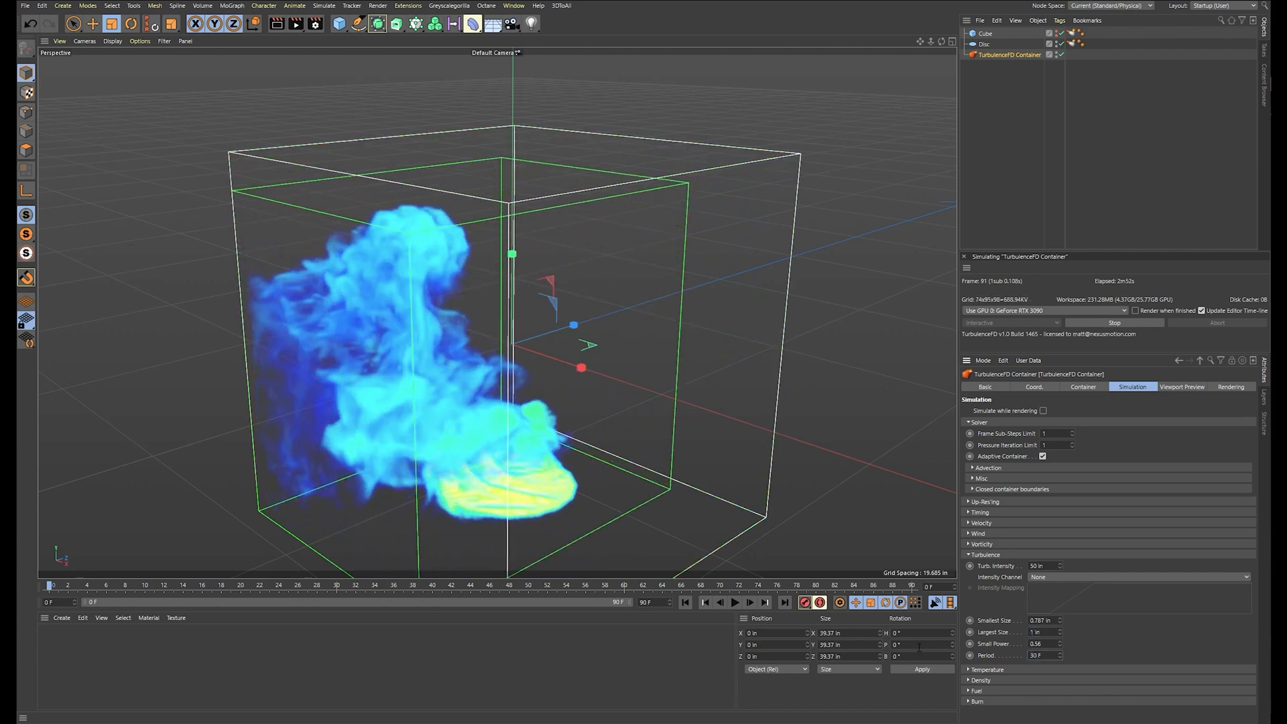
key(Return)
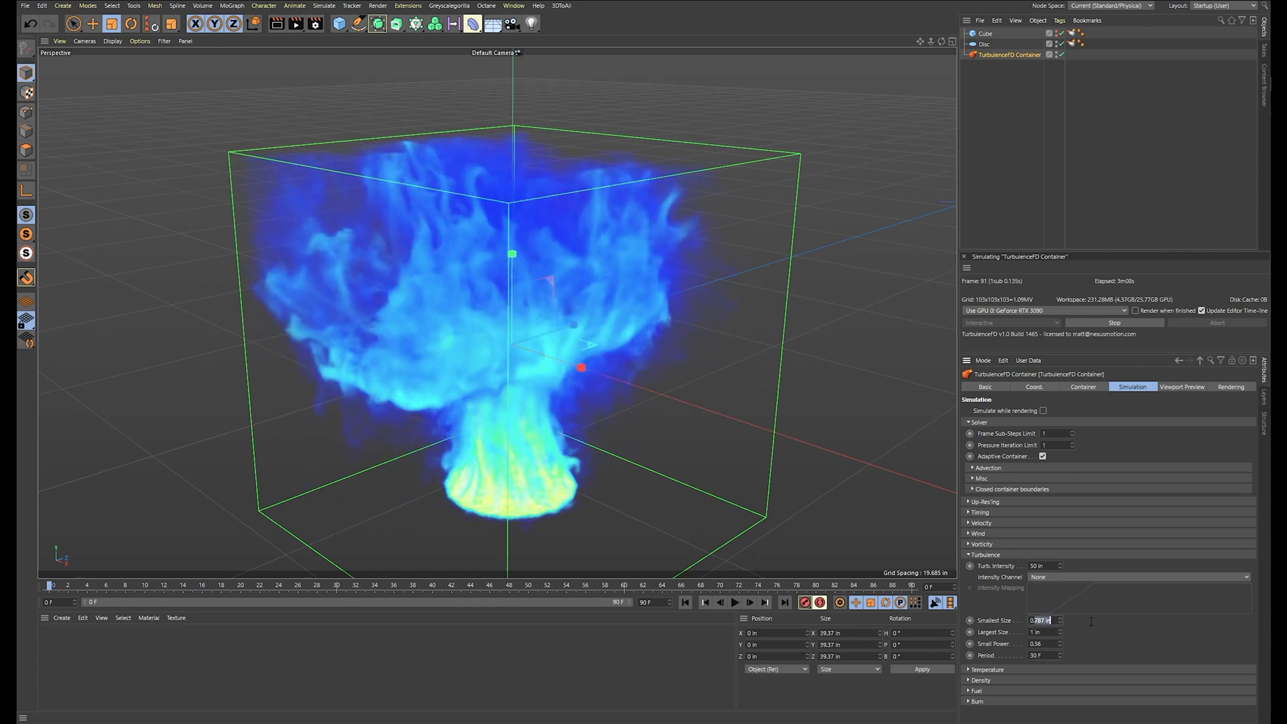
Set the turbulence Smallest Size to 0.2 in and the Small Power to 1
double_click(1033, 620)
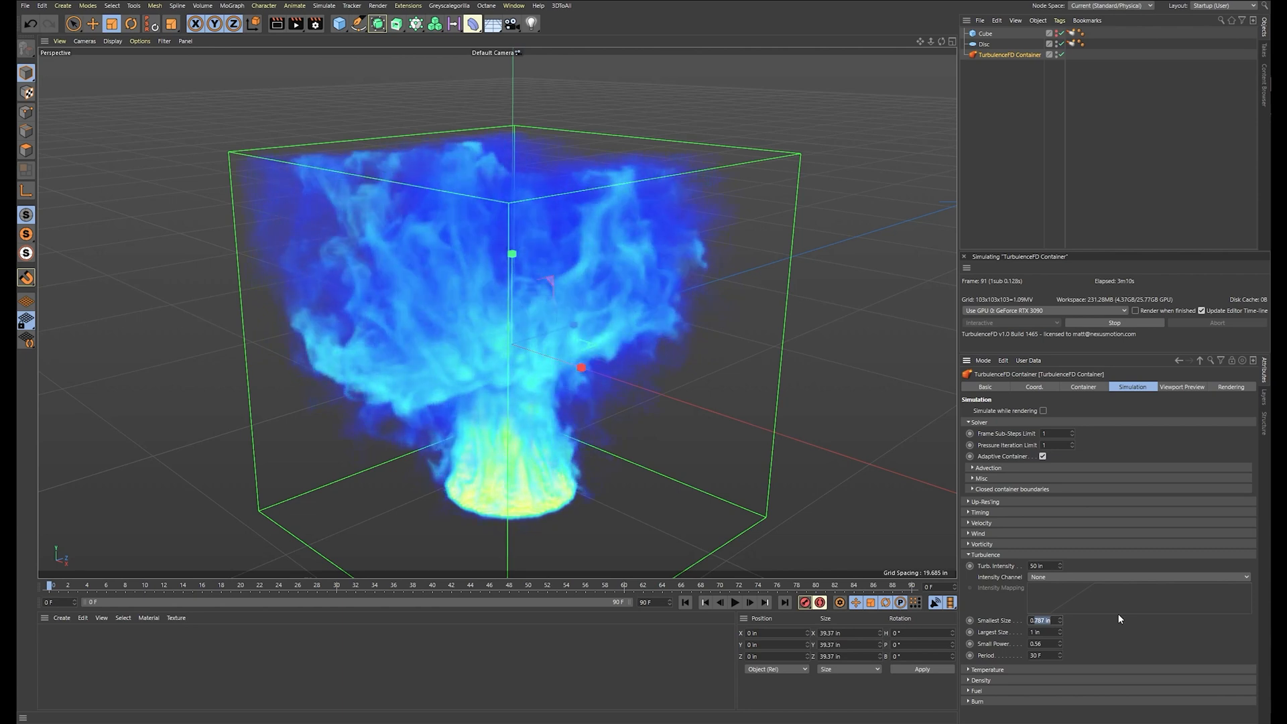
text(0.2)
key(Return)
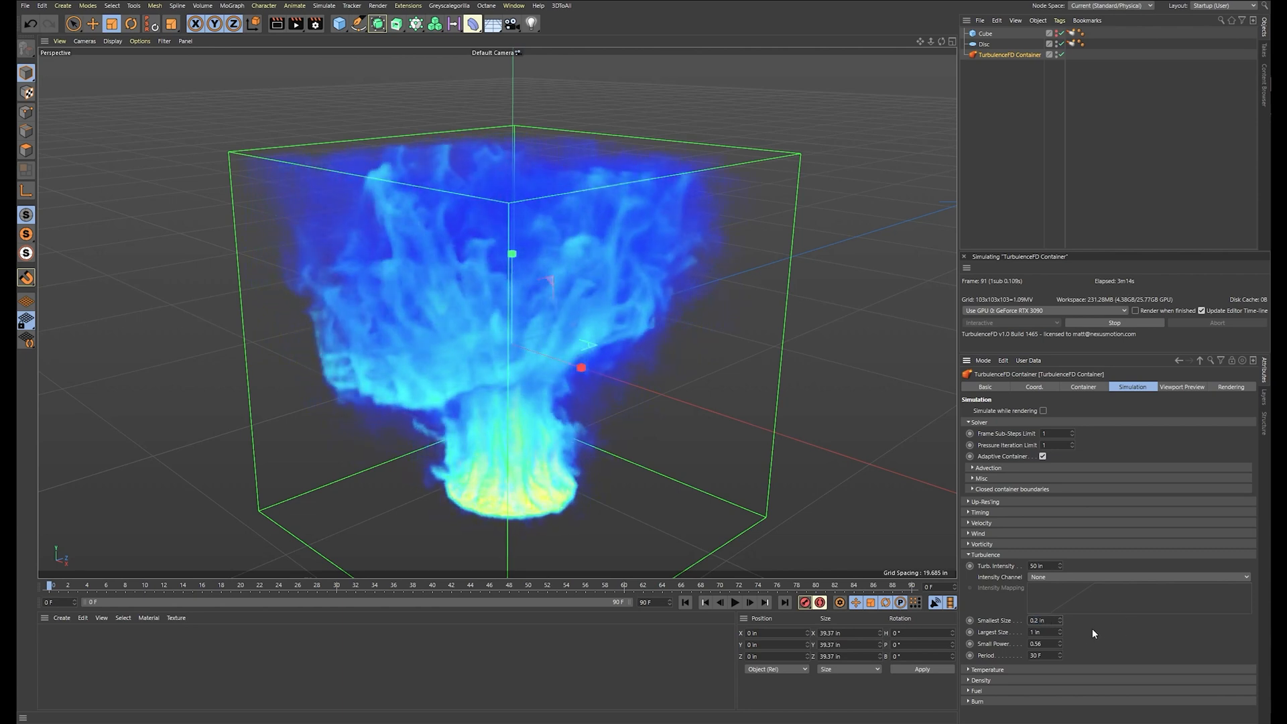
double_click(1049, 644)
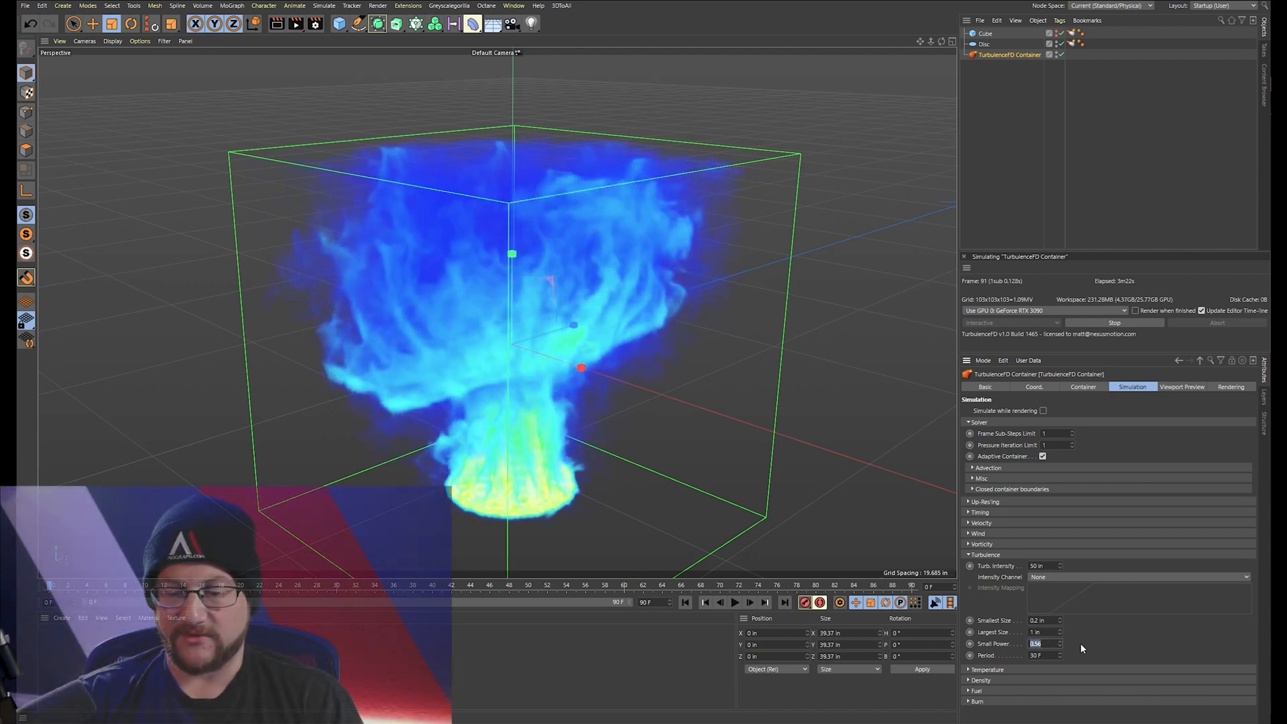
text(1)
key(Tab)
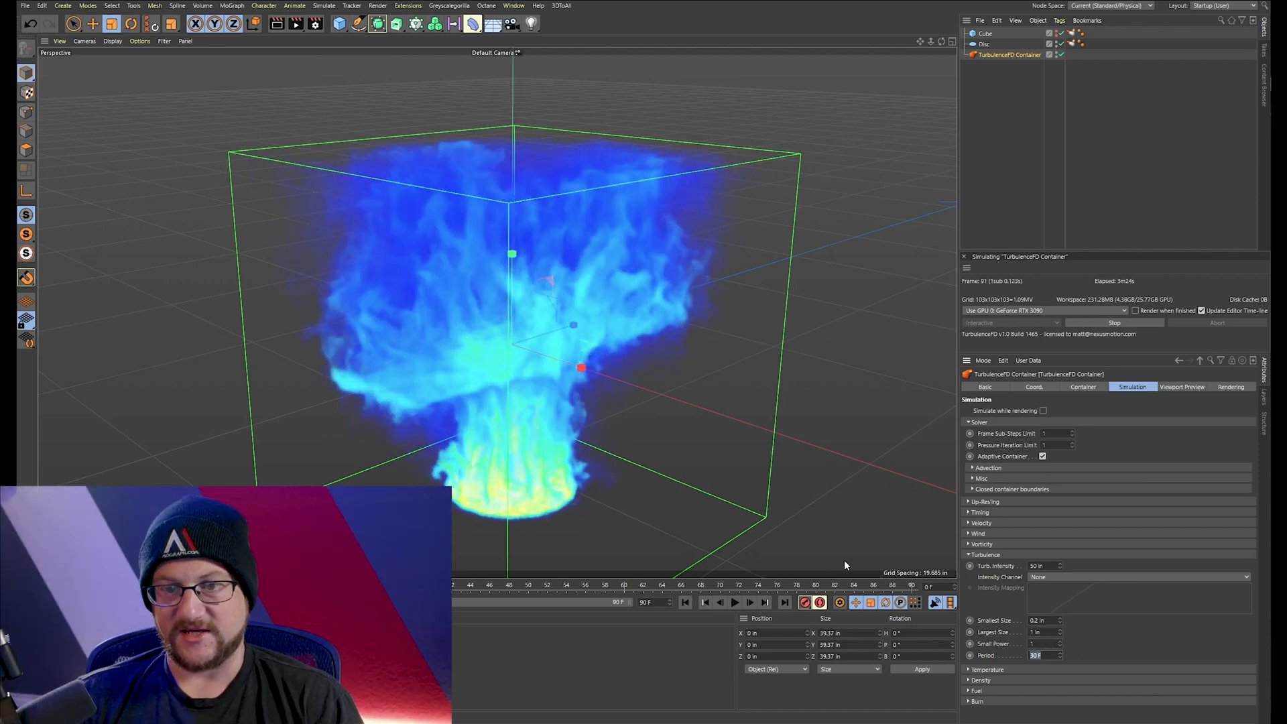
Try a Turb. Intensity of 100 in with the new turbulence size settings
double_click(1037, 566)
text(100)
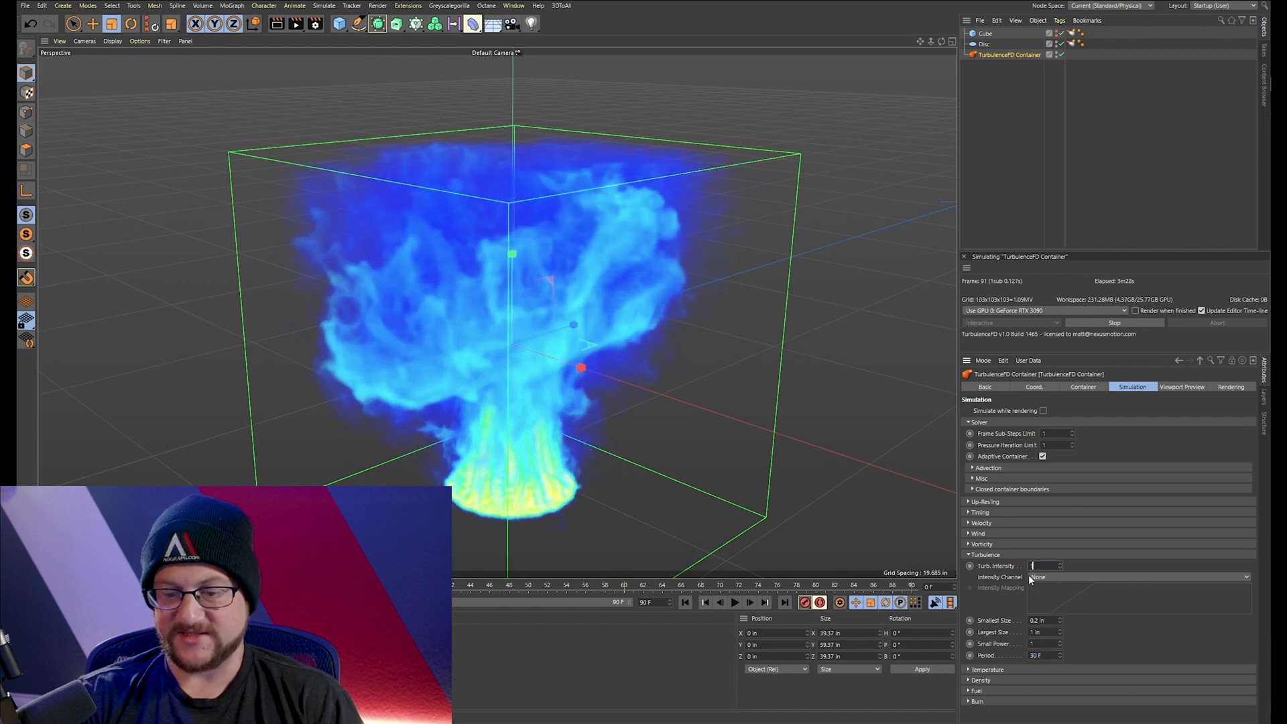
key(Return)
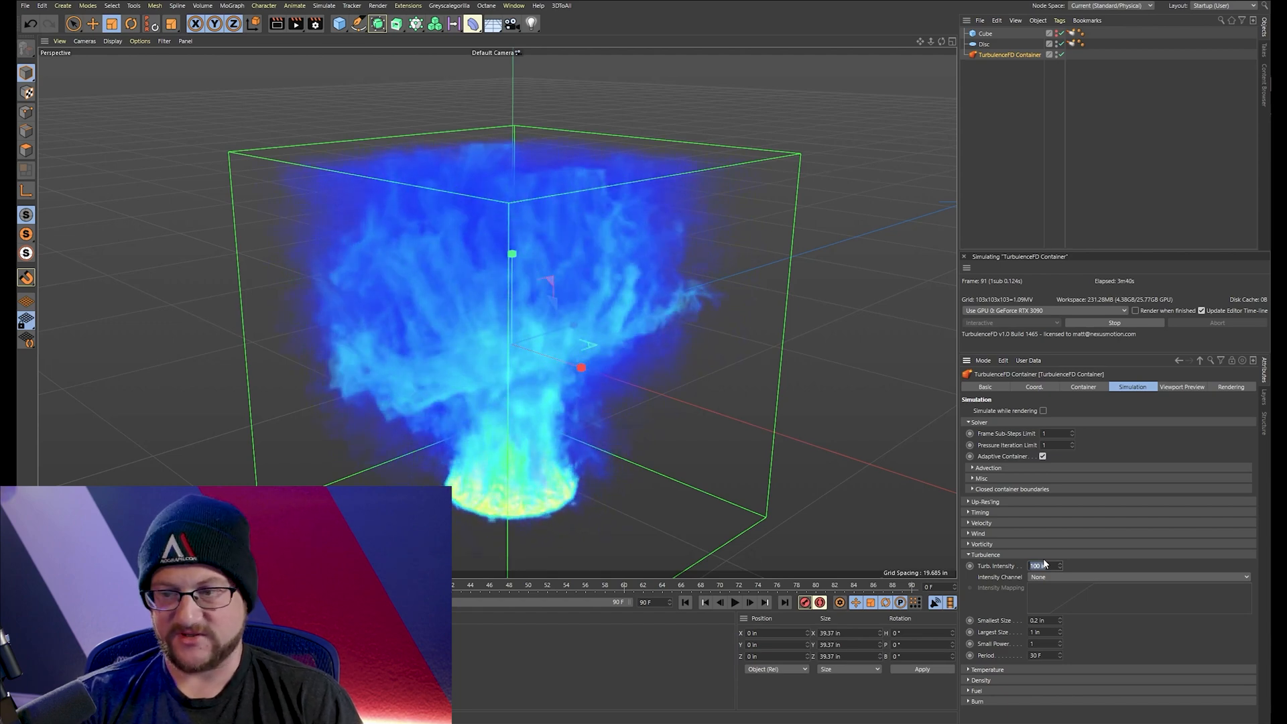
Switch the turbulence off by setting Turb. Intensity to 0 in and collapse the Turbulence settings
text(0)
key(Return)
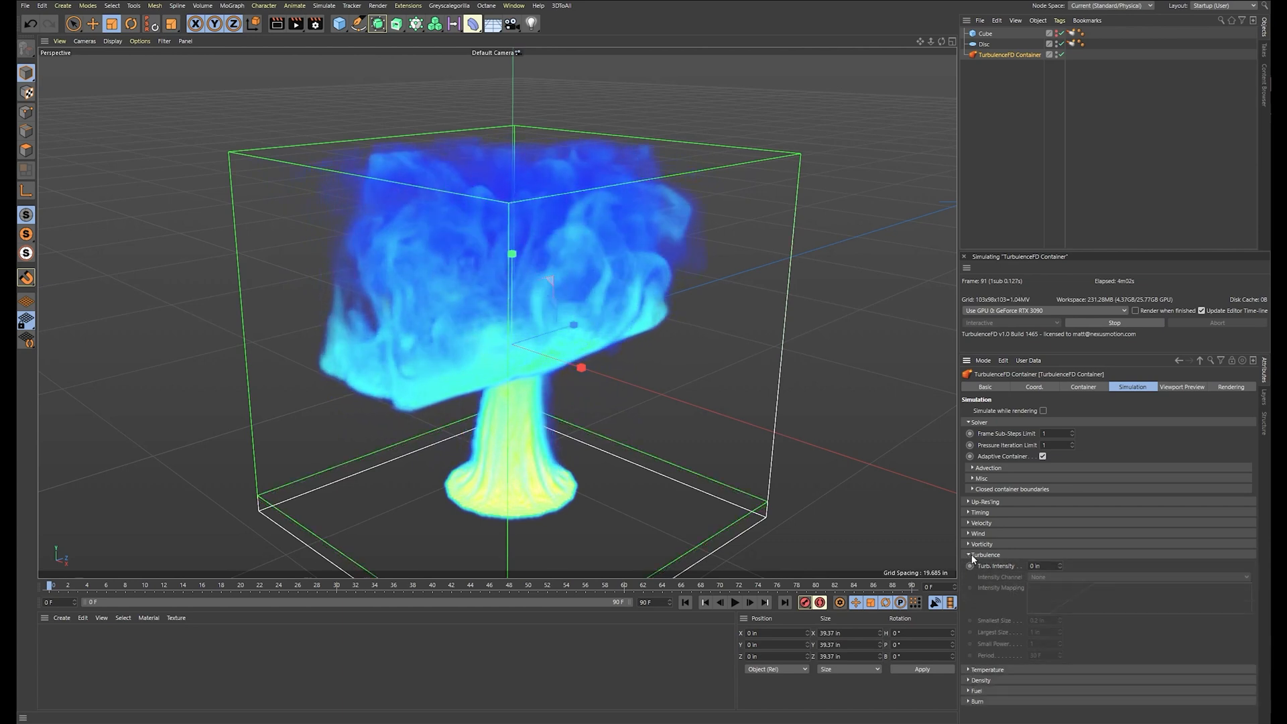
drag(1042, 565, 908, 569)
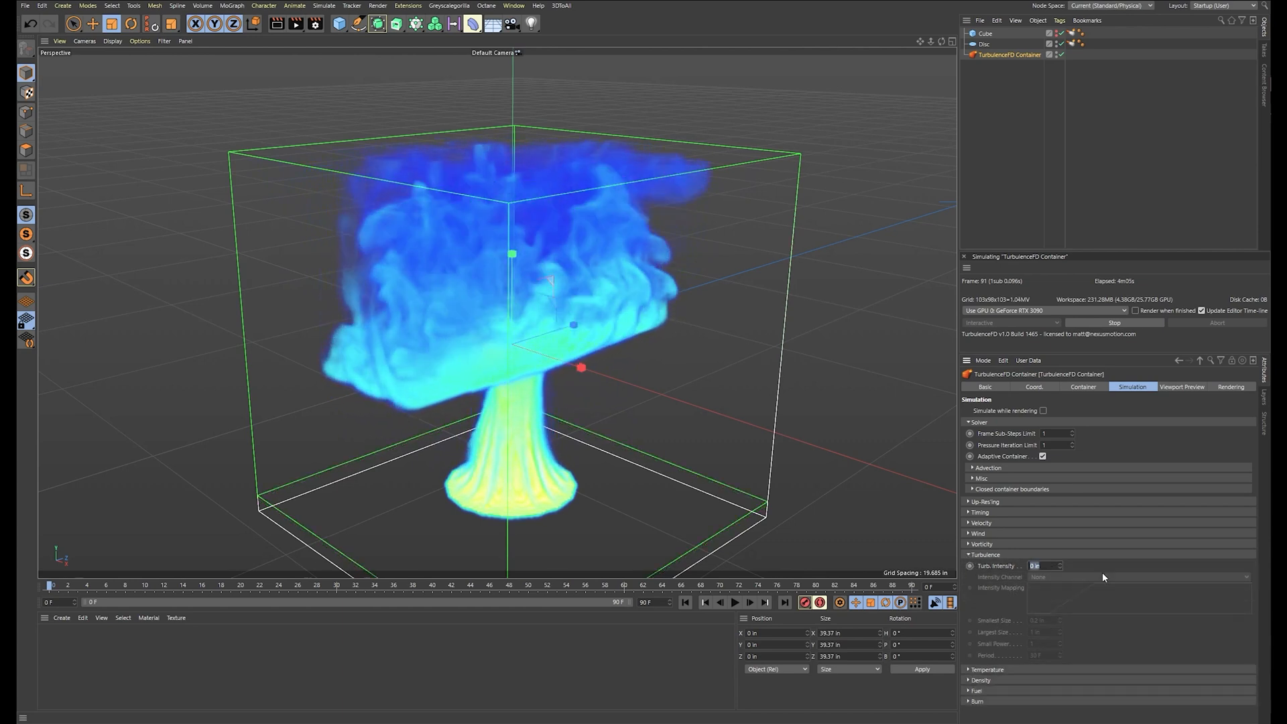
text(0)
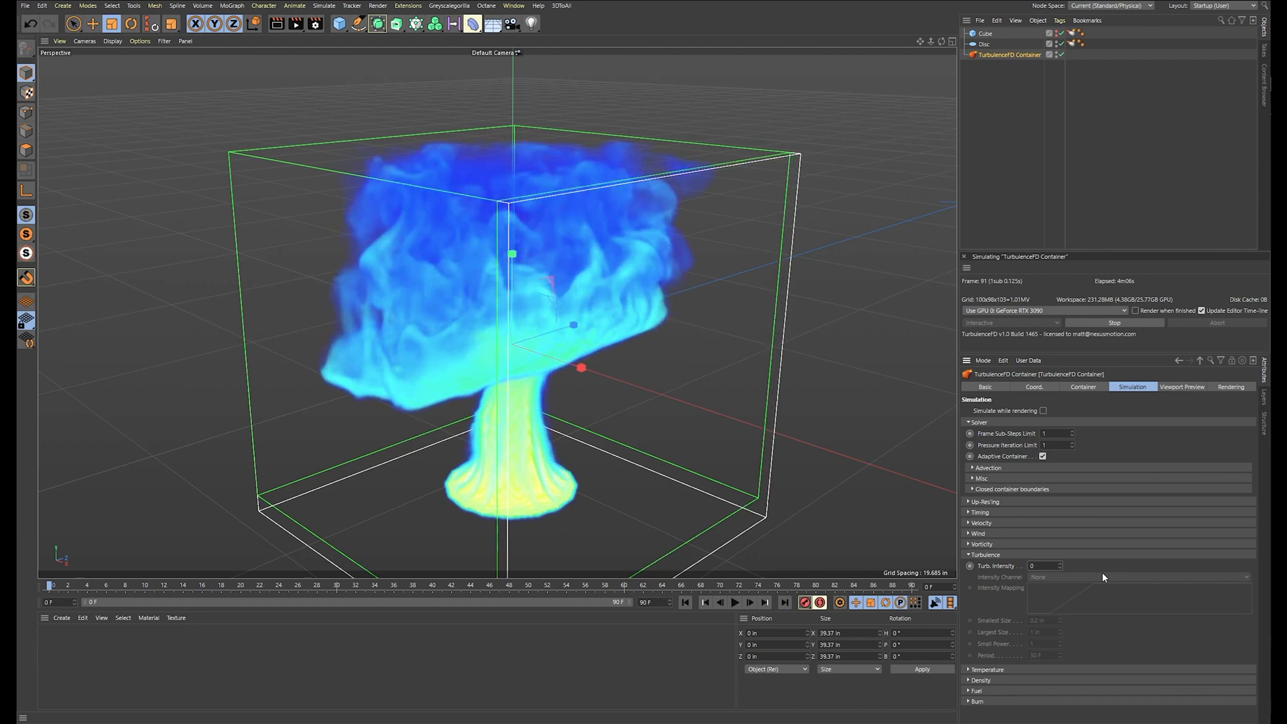
key(Return)
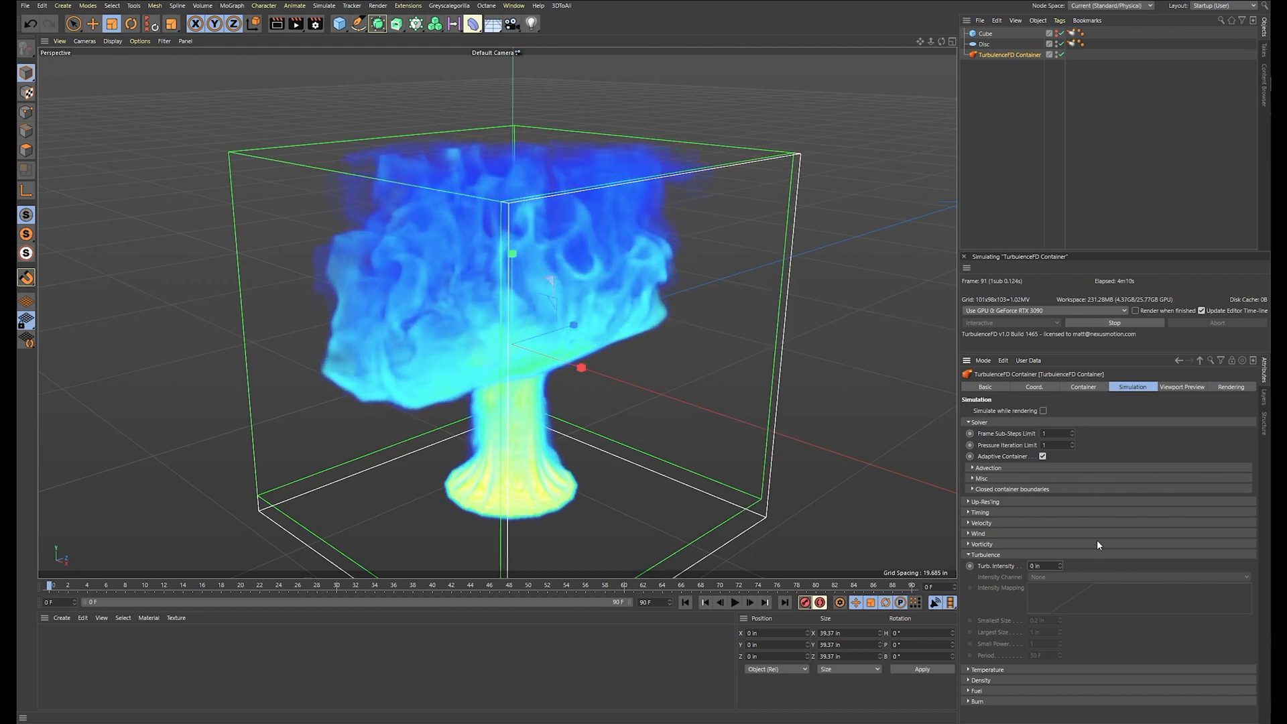
click(969, 555)
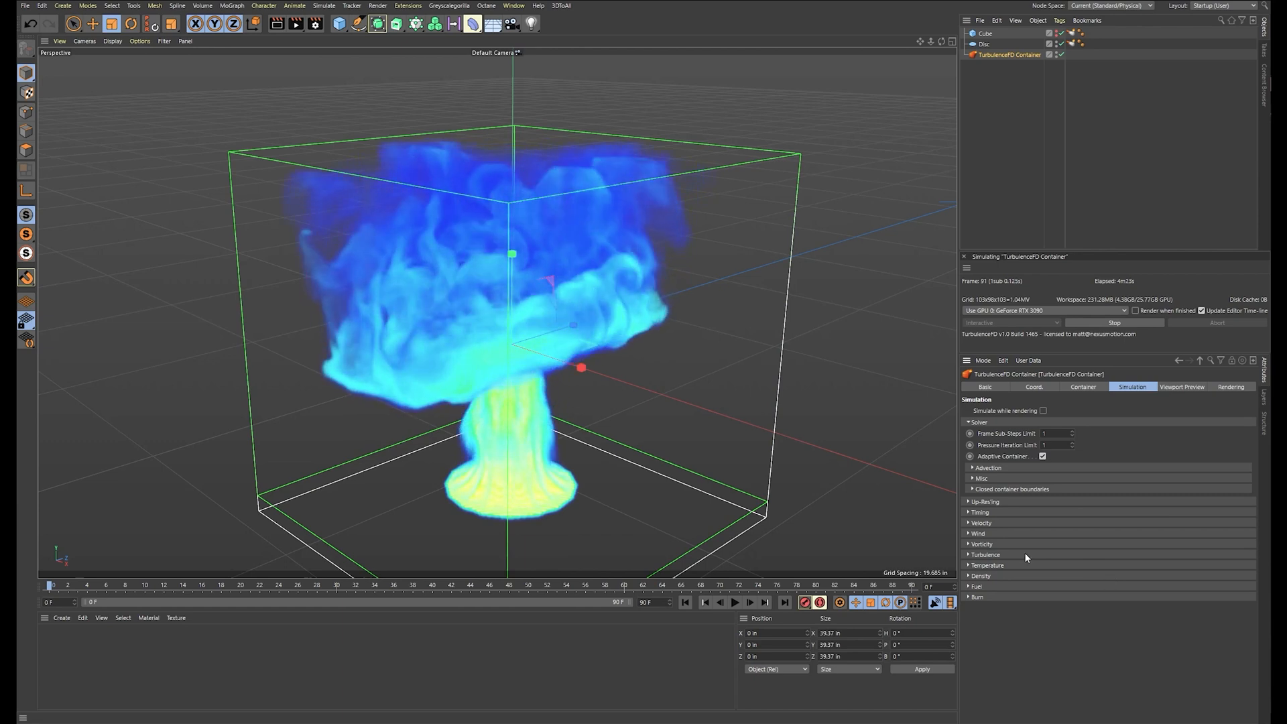
Try a Wind Speed of 50 in in the container's Wind settings, then reduce it to 20 in
click(969, 535)
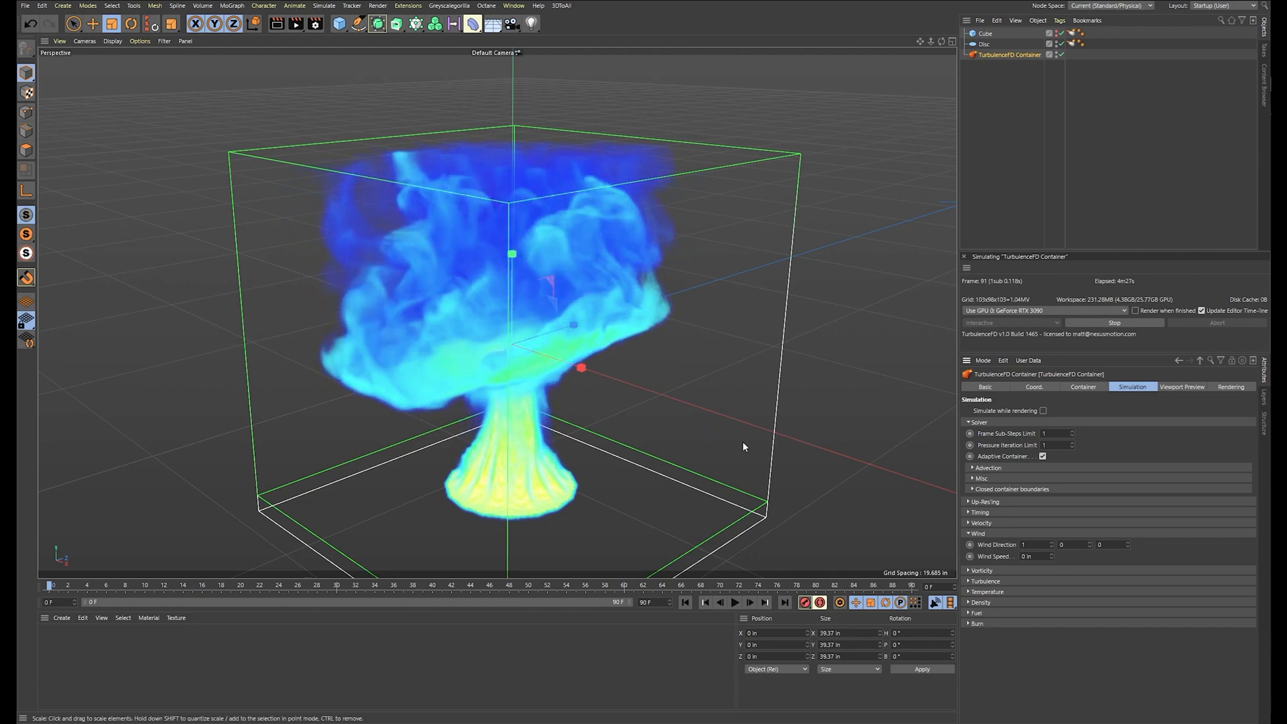
alt+drag(742, 441, 882, 480)
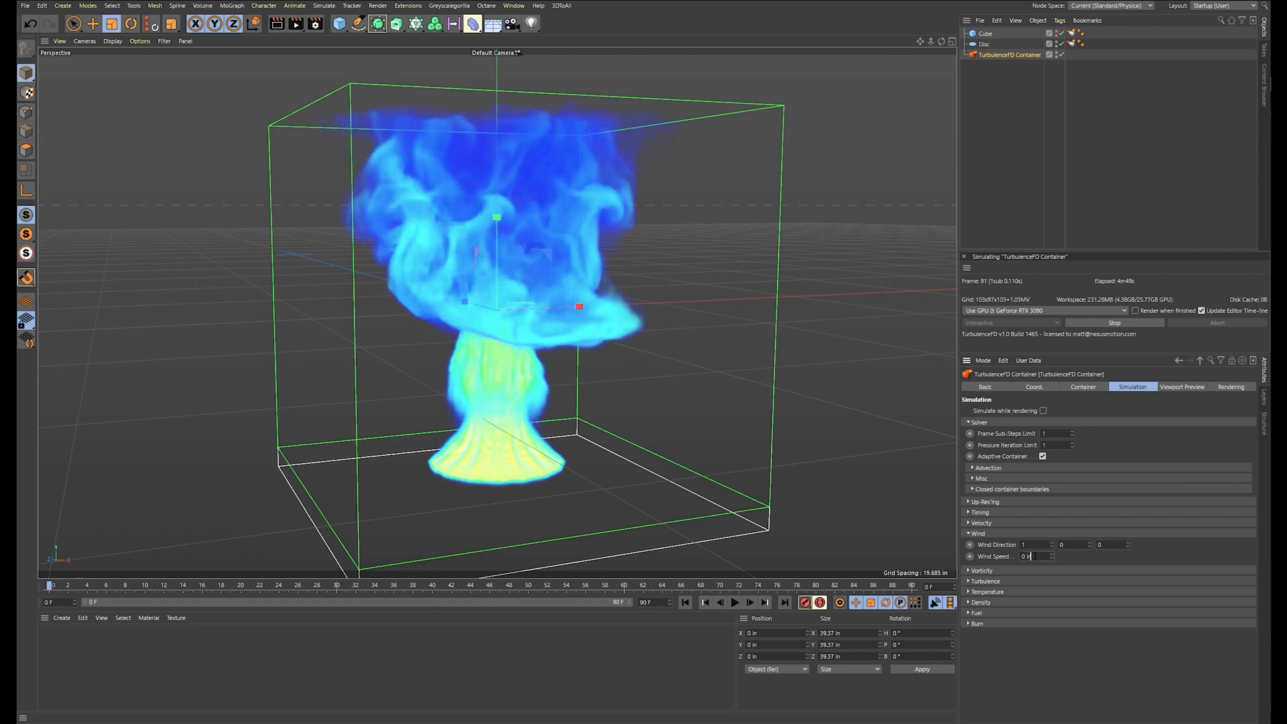
text(50)
key(Return)
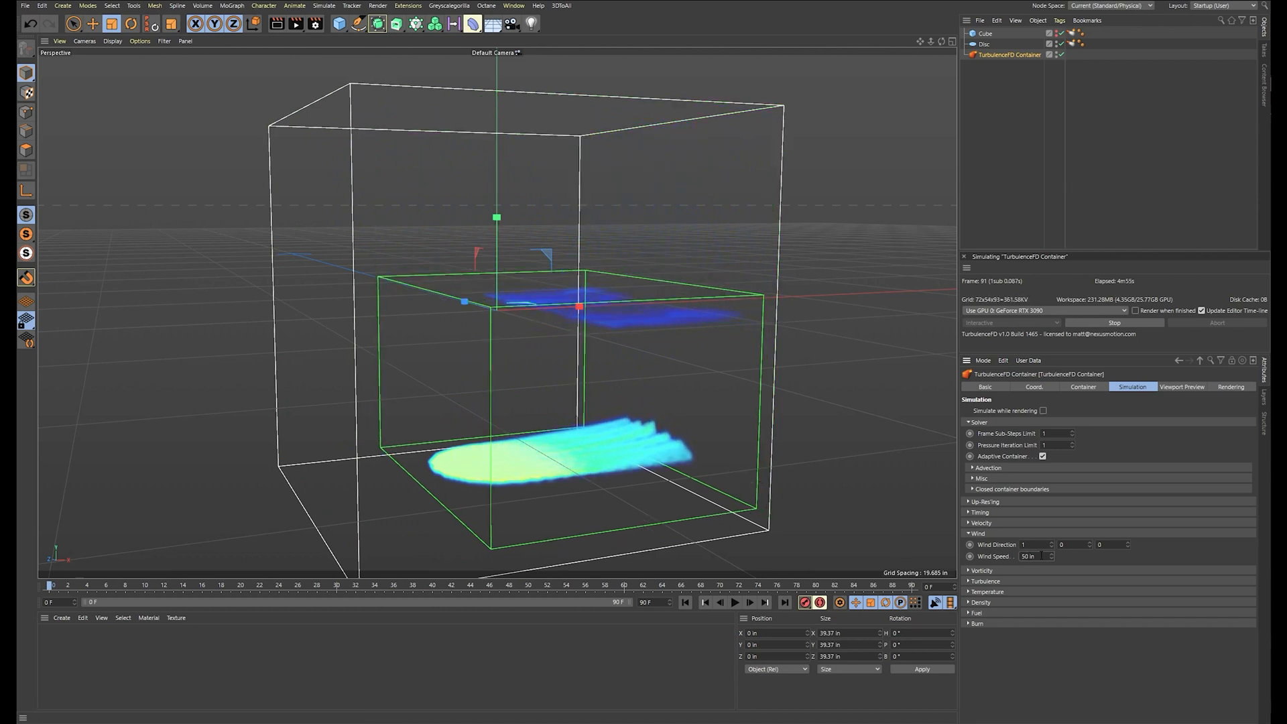
text(20)
key(Return)
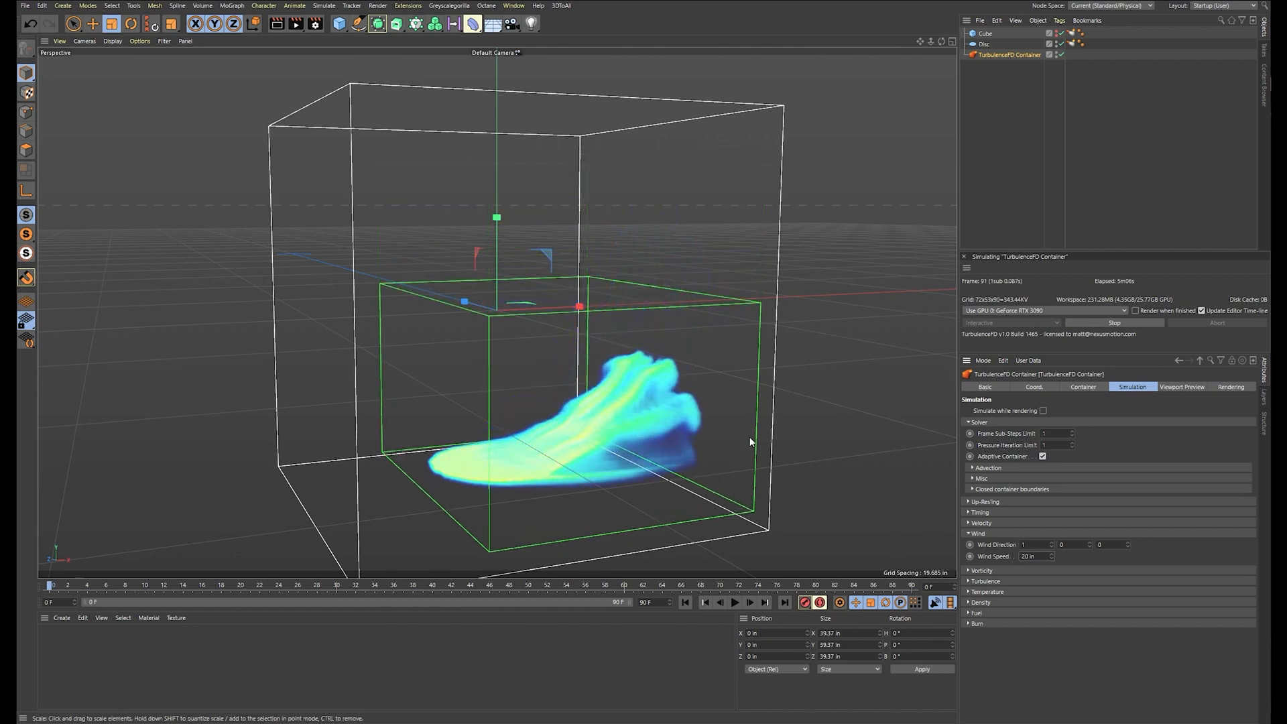
Reverse the wind along X by setting the first Wind Direction value to -1
alt+drag(750, 442, 937, 516)
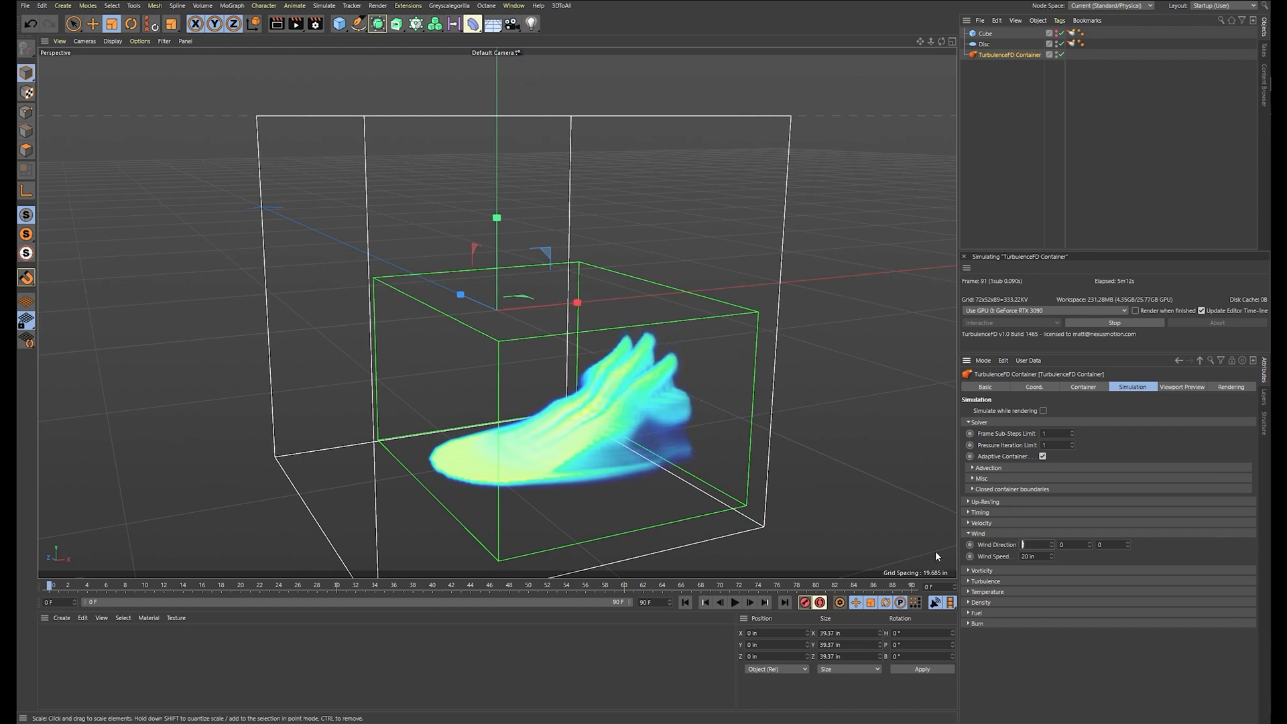
text(-1)
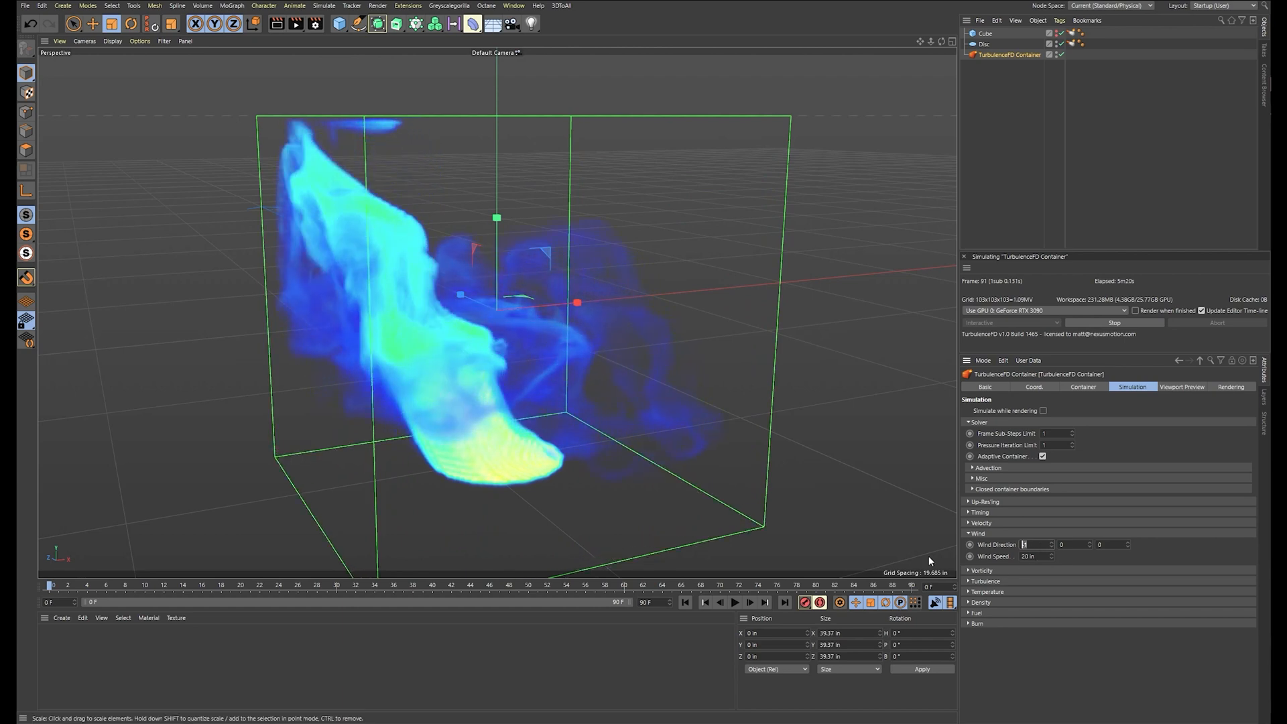
Redirect the container's wind along positive Z by setting Wind Direction to 0, 0, 1
text(0)
key(Tab)
key(Tab)
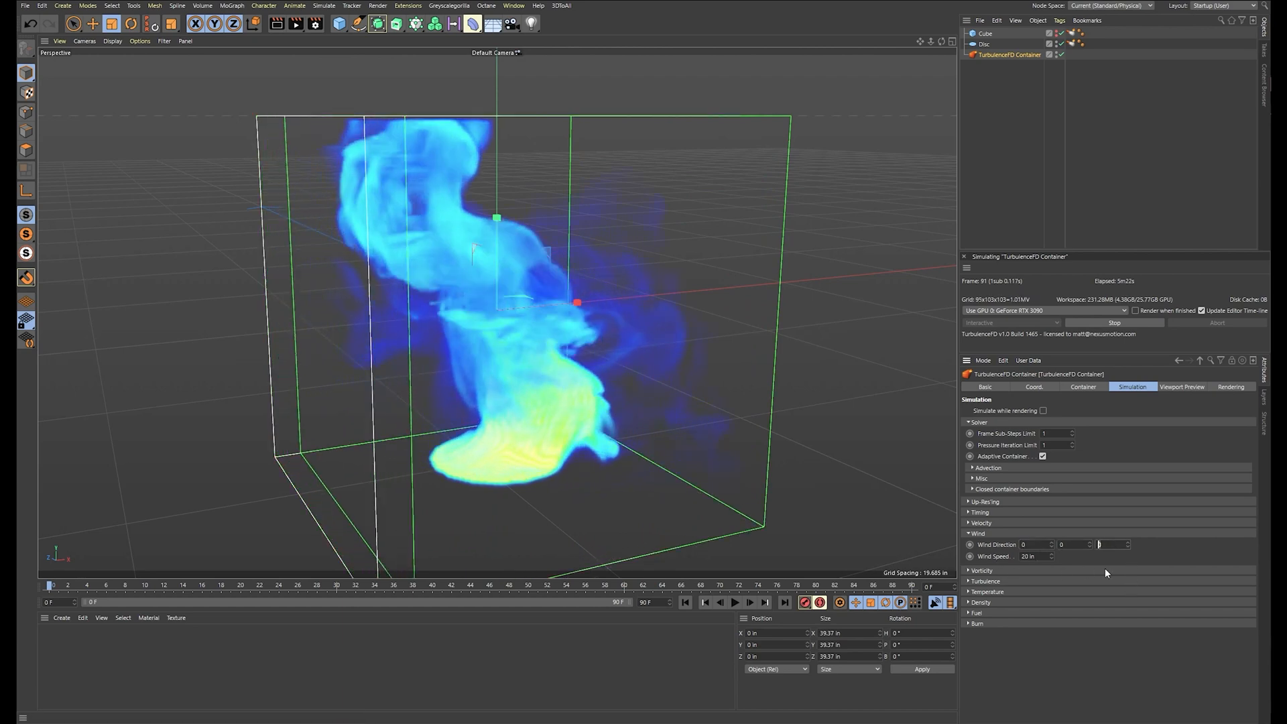
text(1)
key(Return)
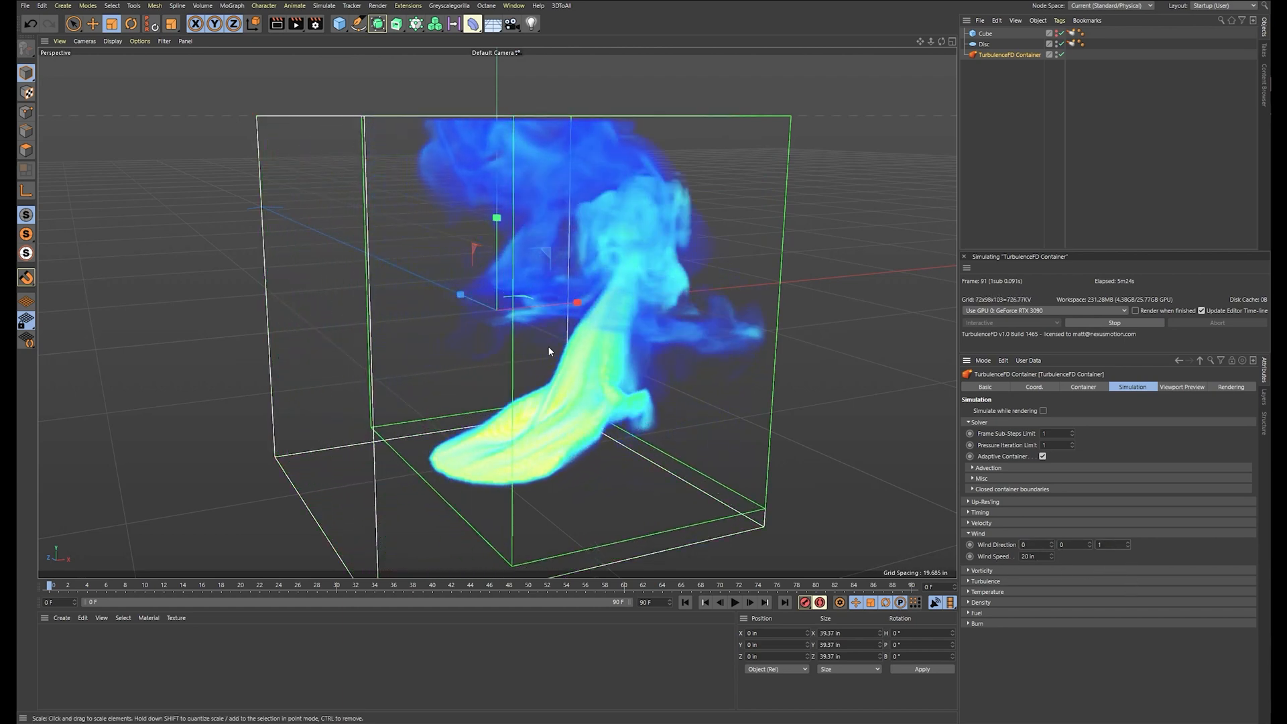
Reverse the wind along Z by setting the third Wind Direction value to -1
mouse_move(721, 392)
alt+mouse_down()
mouse_move(657, 400)
mouse_move(697, 388)
alt+mouse_up()
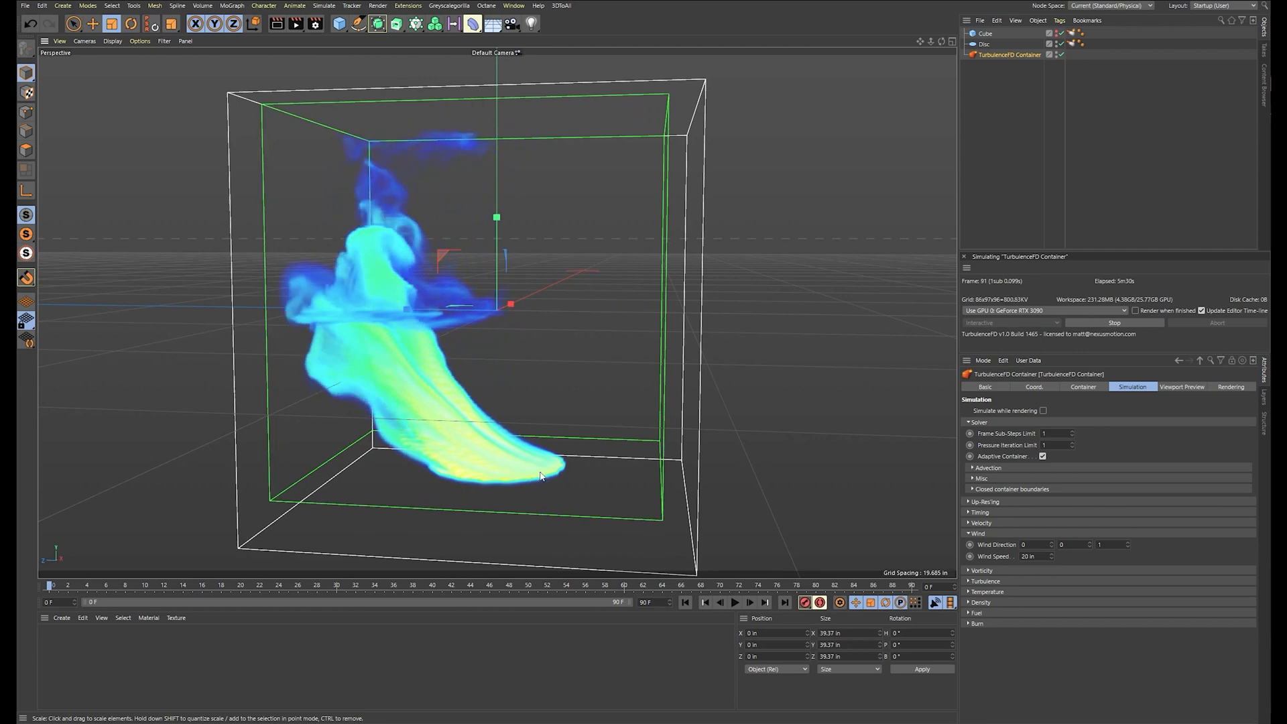
alt+drag(540, 476, 522, 396)
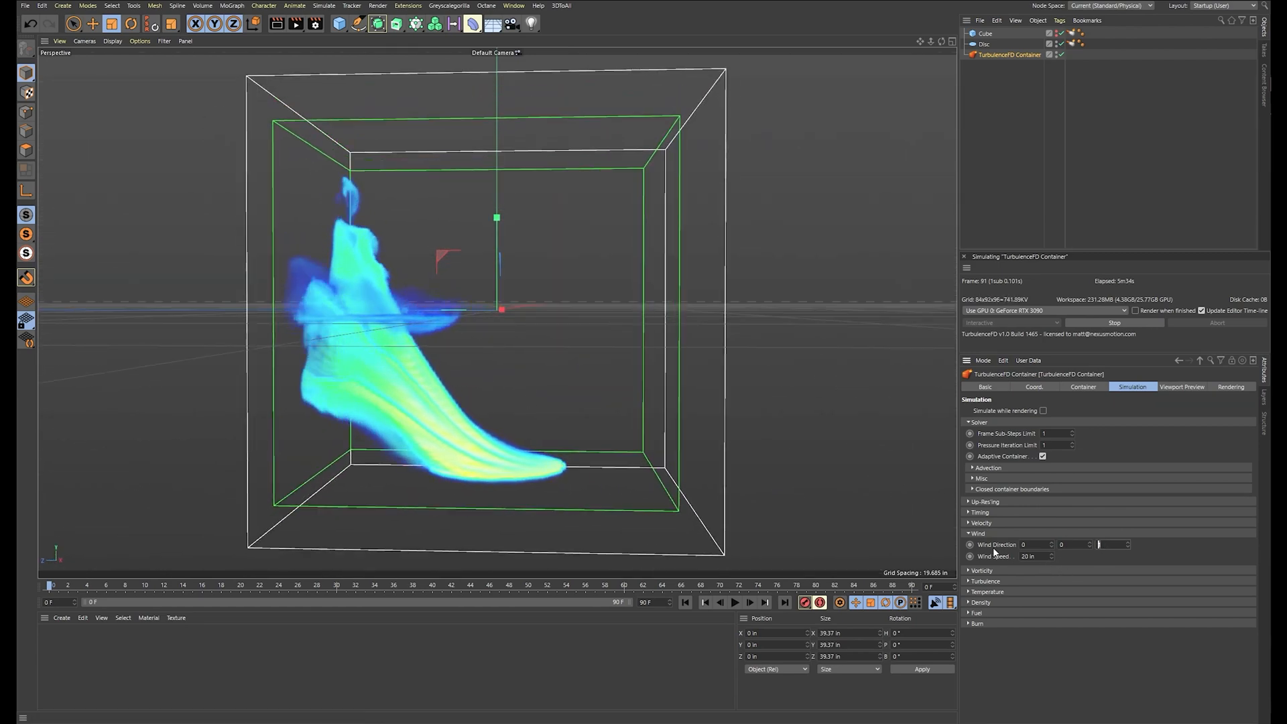
text(-1)
key(Return)
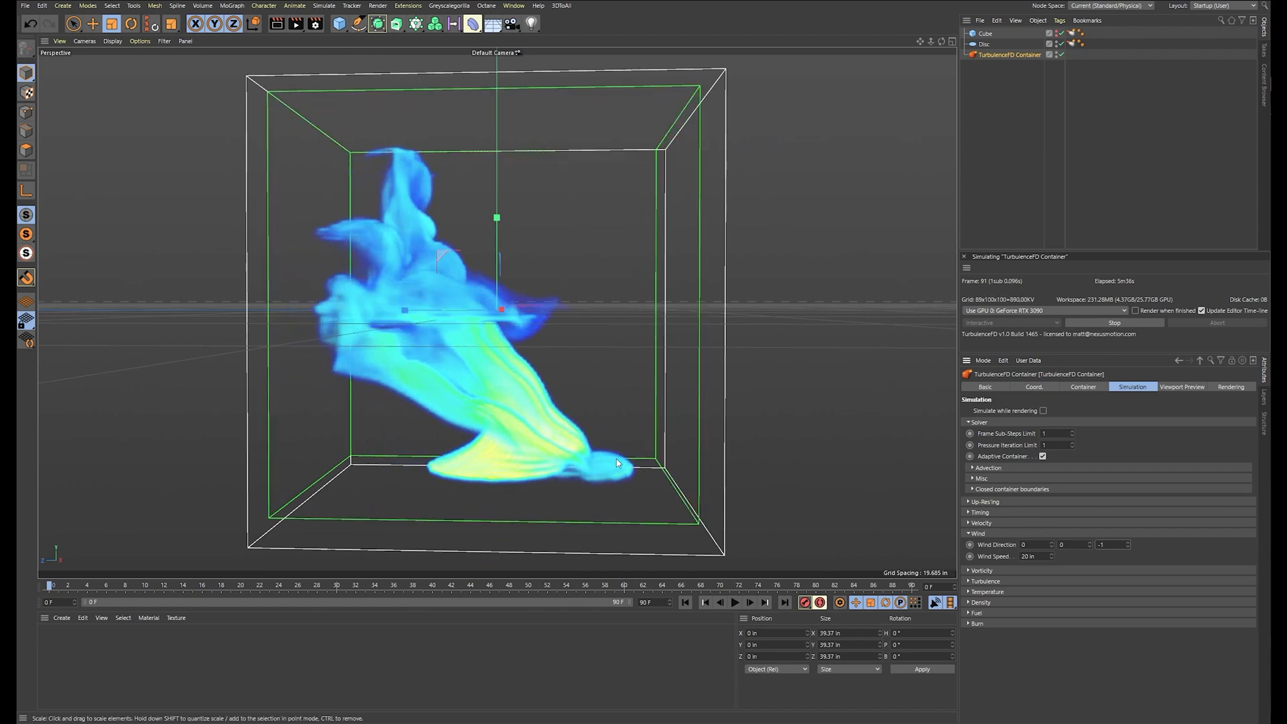
Point the wind straight down by setting Wind Direction to 0, -1, 0
alt+drag(617, 463, 799, 390)
drag(1113, 544, 1046, 544)
text(0)
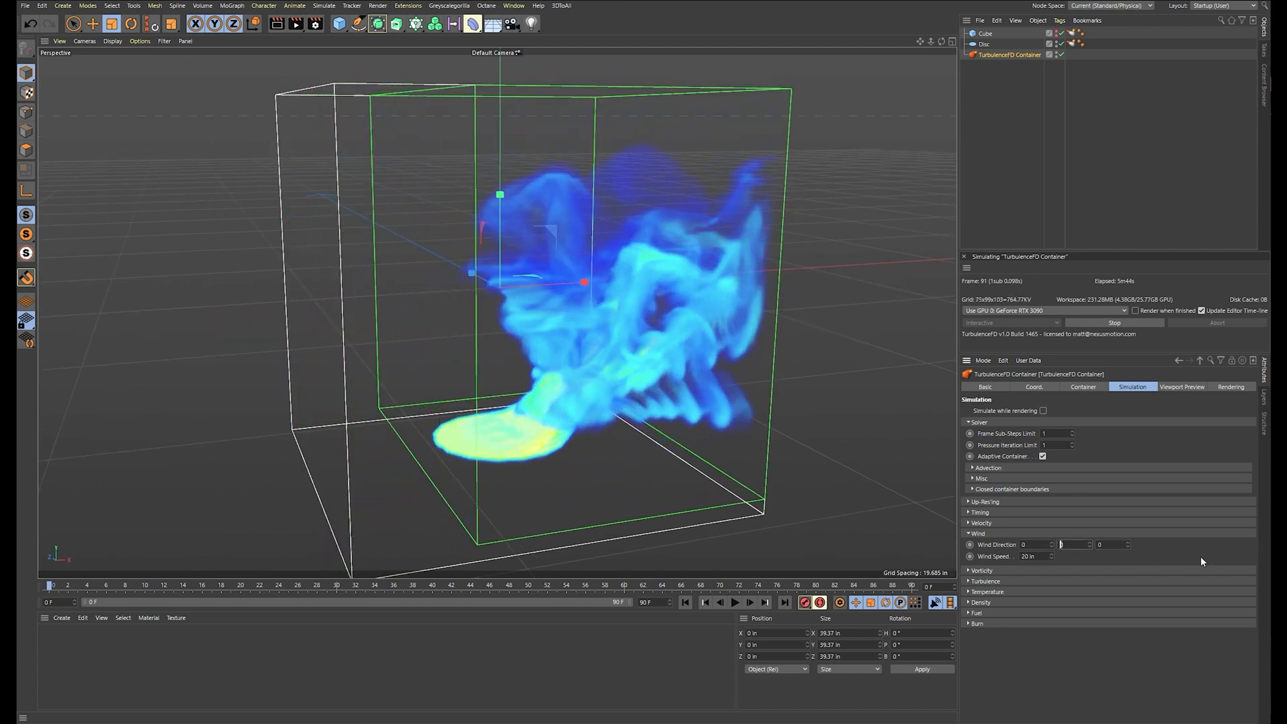
text(-1)
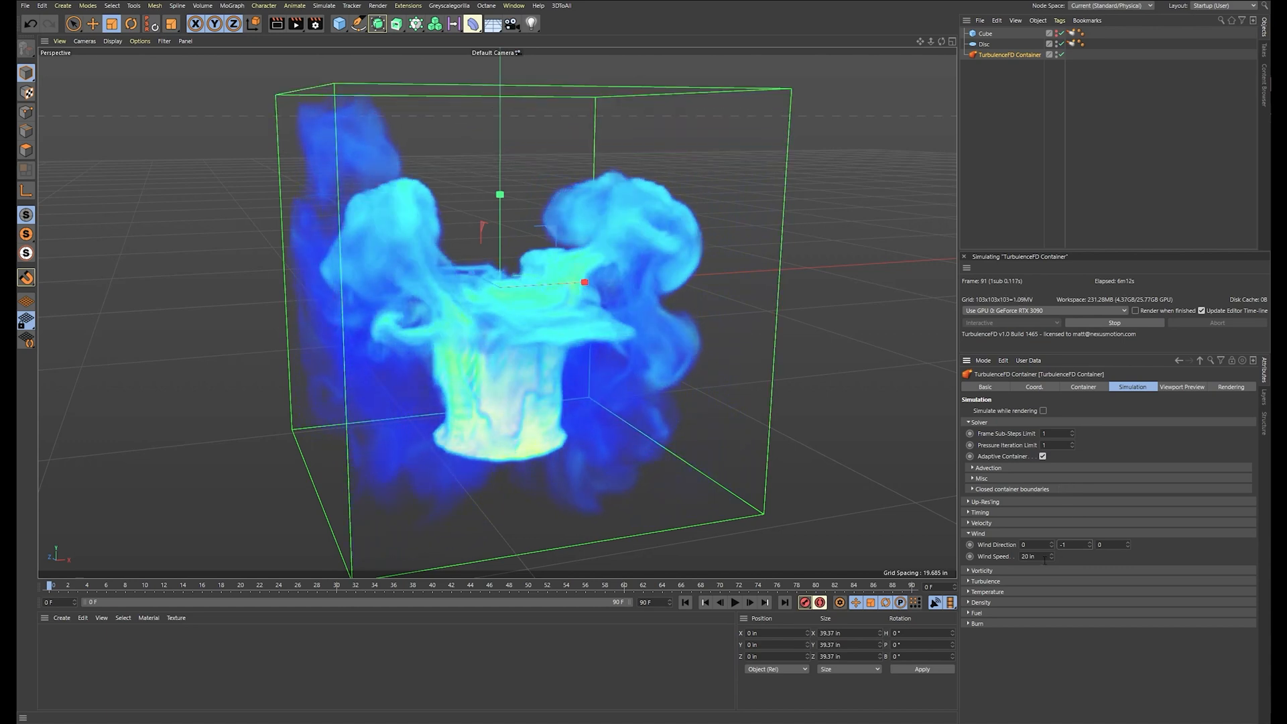
Set the downward Wind Speed to 50 in and collapse the Wind settings
text(50)
key(Return)
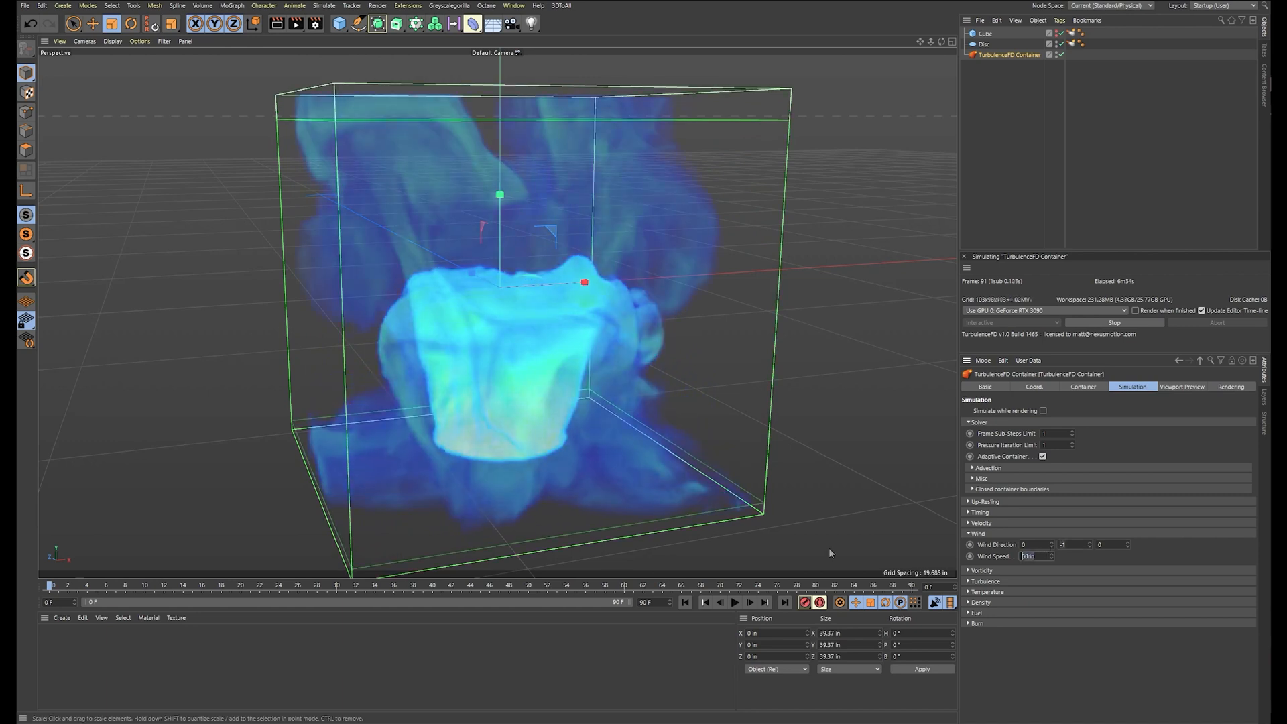
click(967, 534)
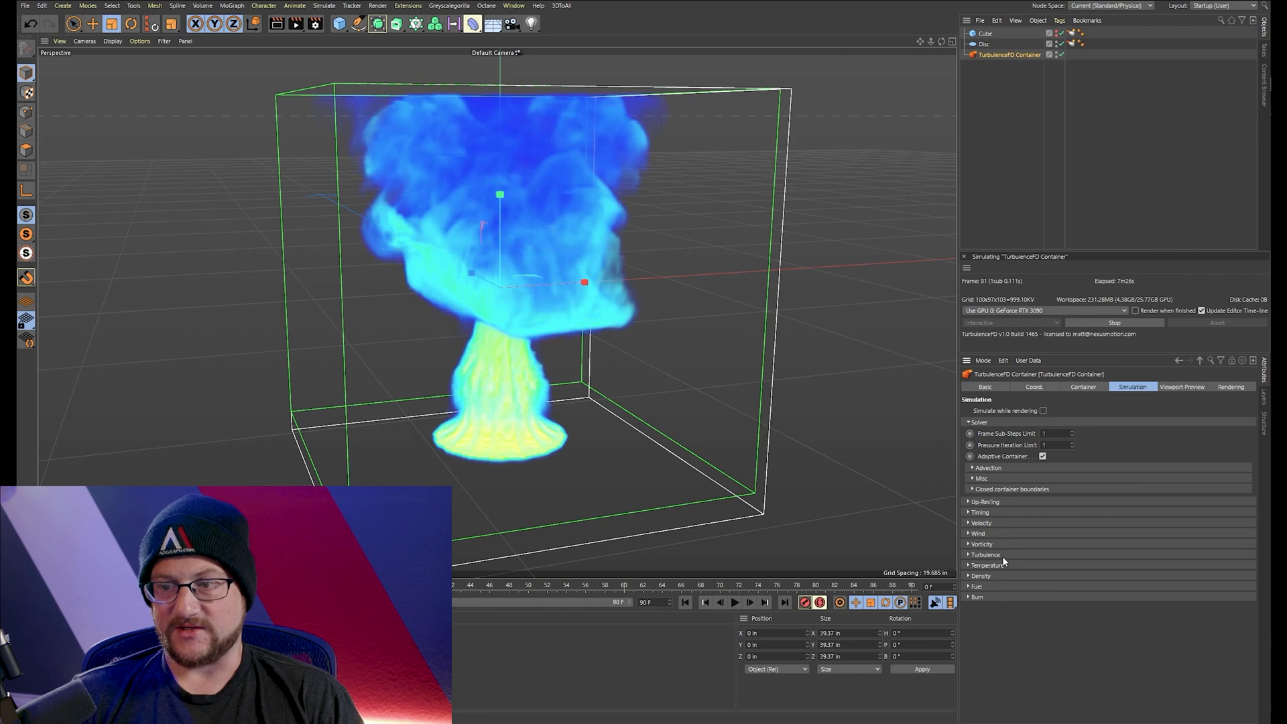
Expand the container's Temperature settings and try a cooling Half-life of 900 F
click(986, 565)
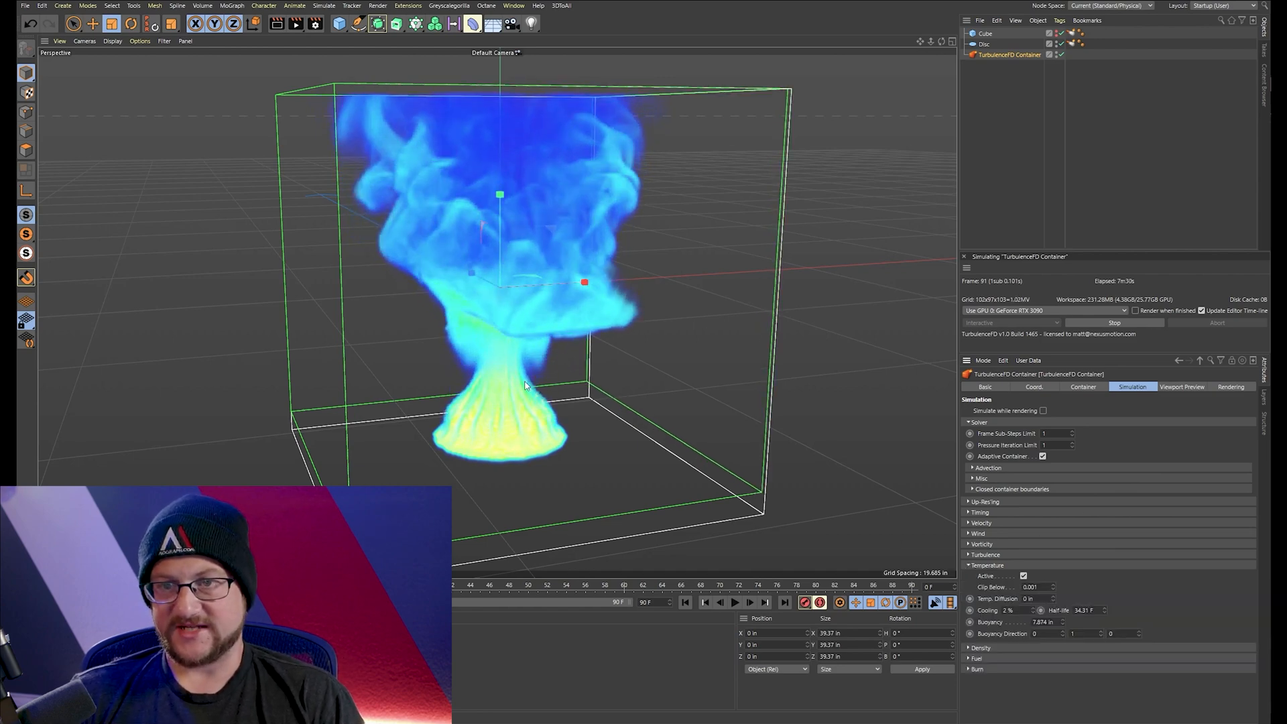
alt+drag(583, 278, 646, 304)
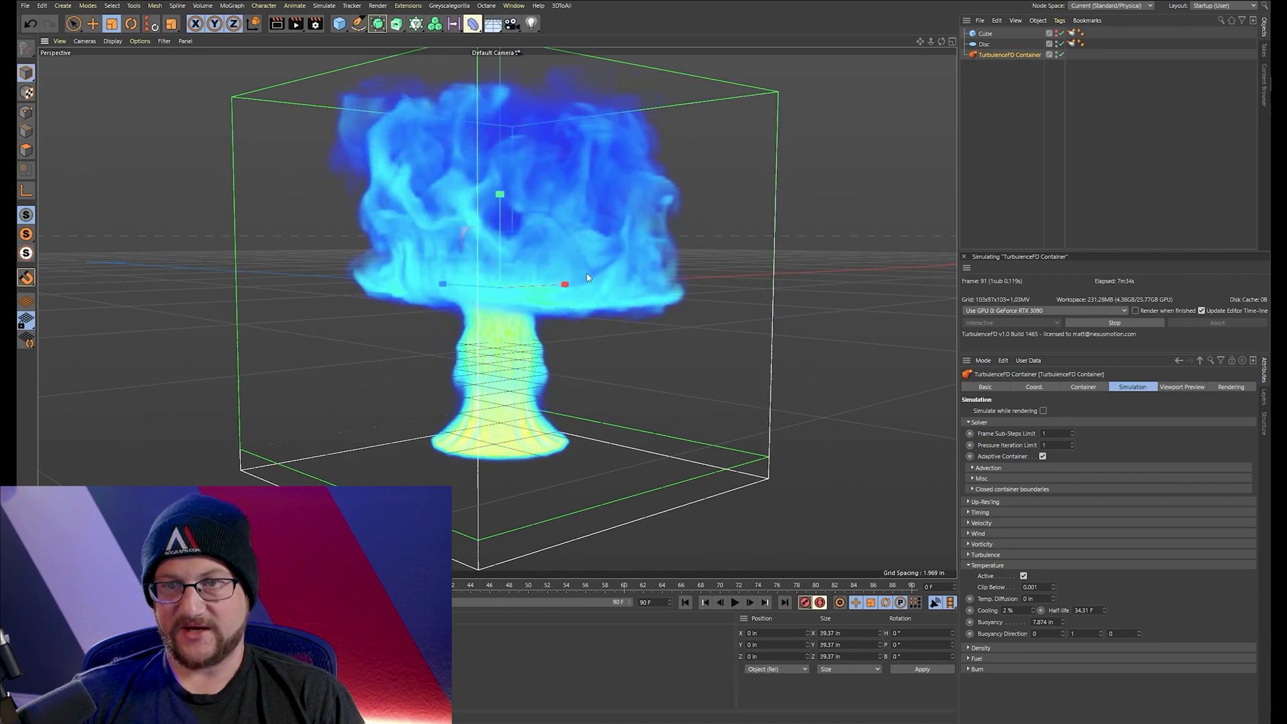
alt+drag(622, 299, 665, 274)
alt+drag(552, 144, 456, 120)
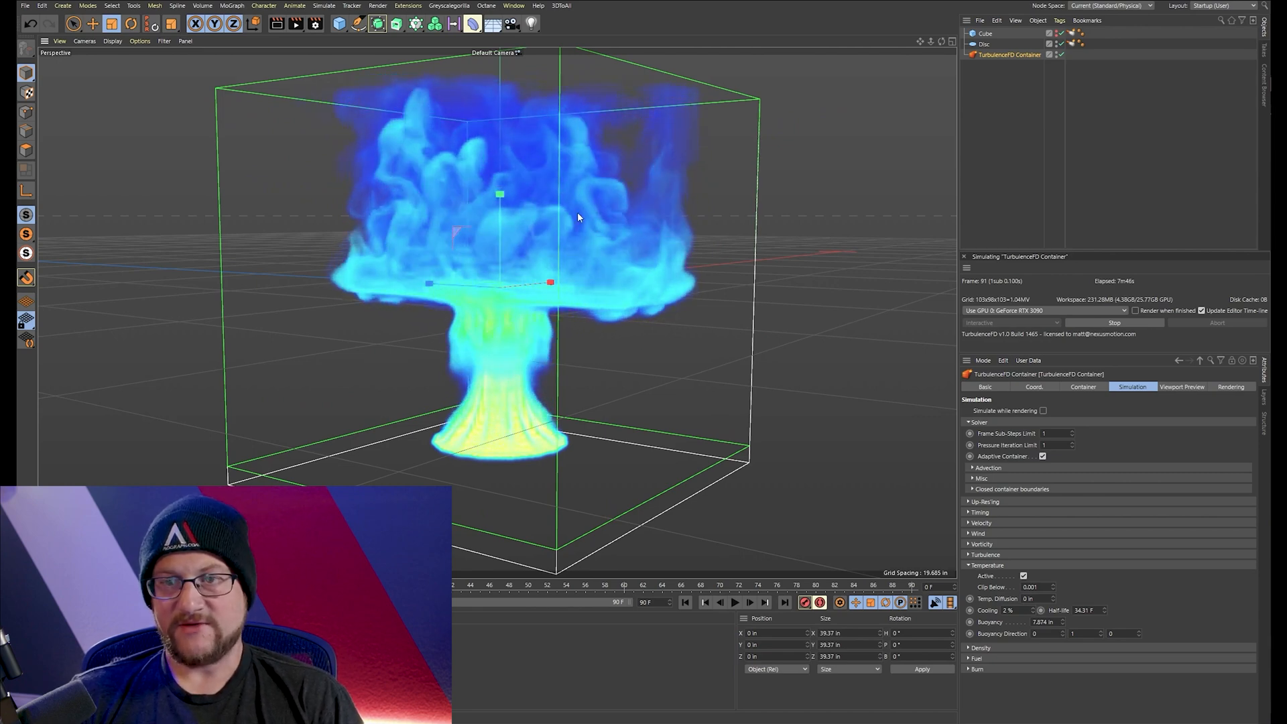
alt+drag(590, 216, 582, 261)
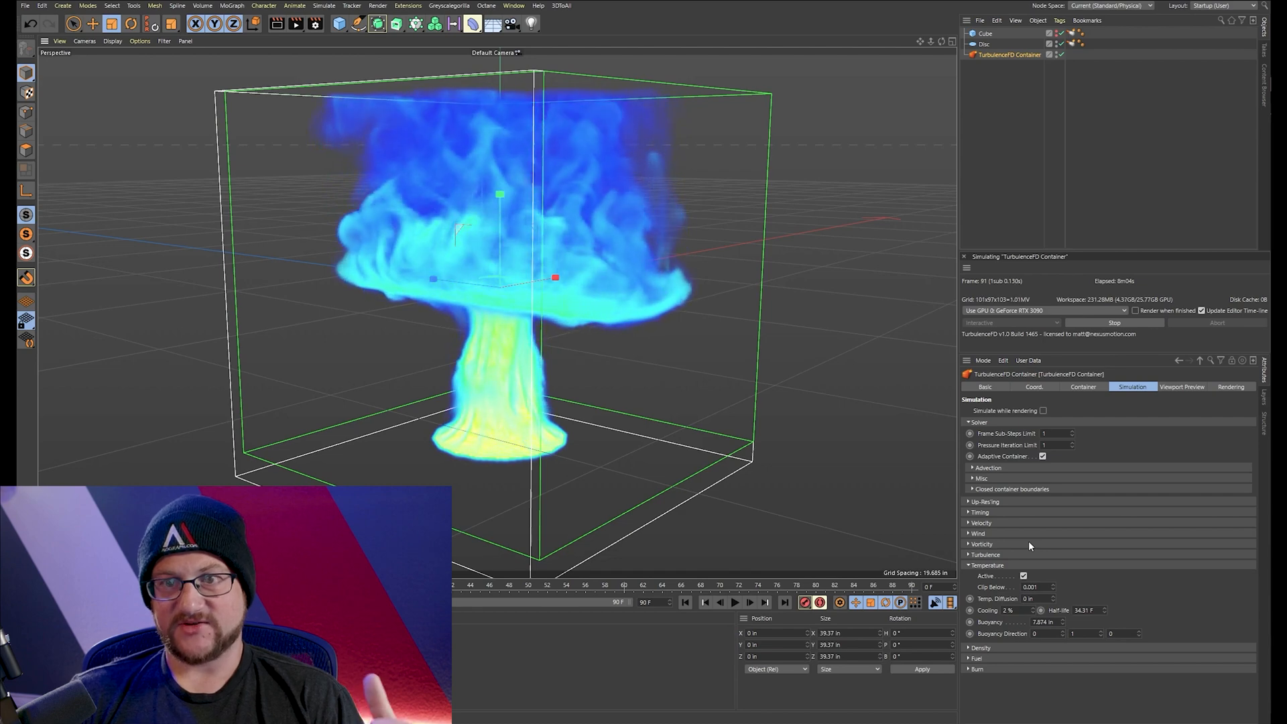
double_click(1086, 610)
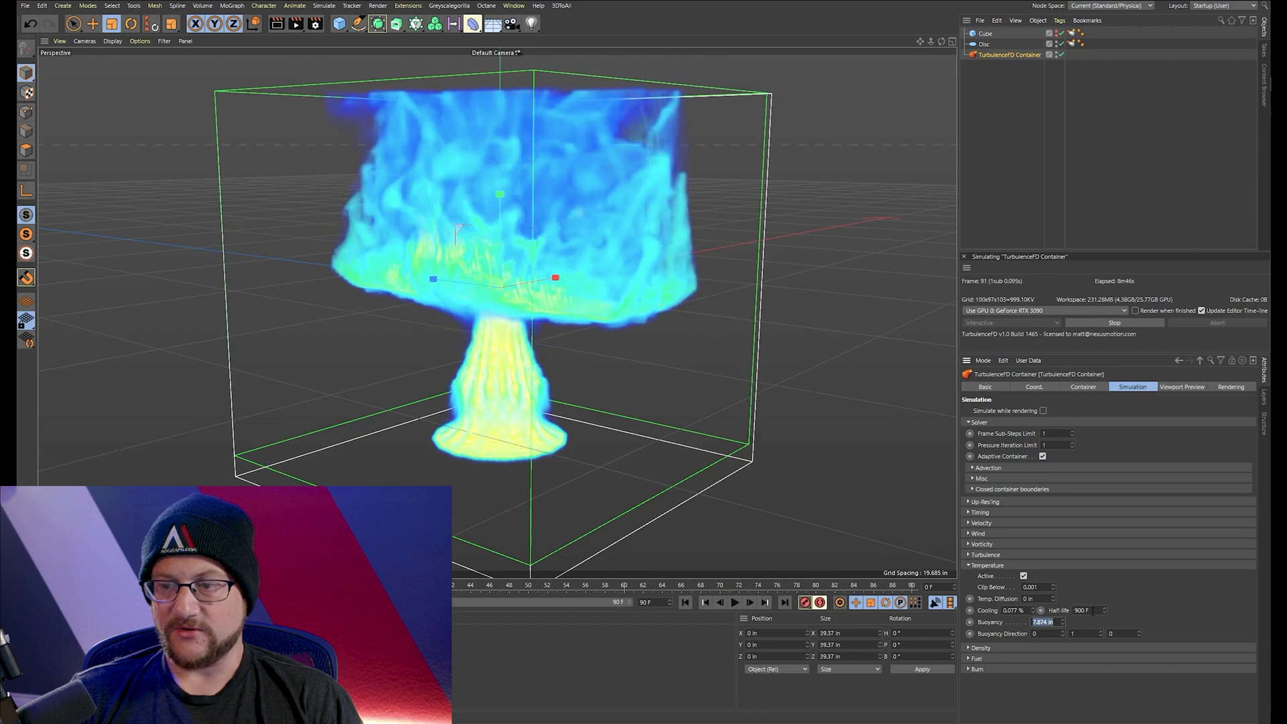
Try a cooling Half-life of 15 F, then shorten it to 12 F
click(1092, 609)
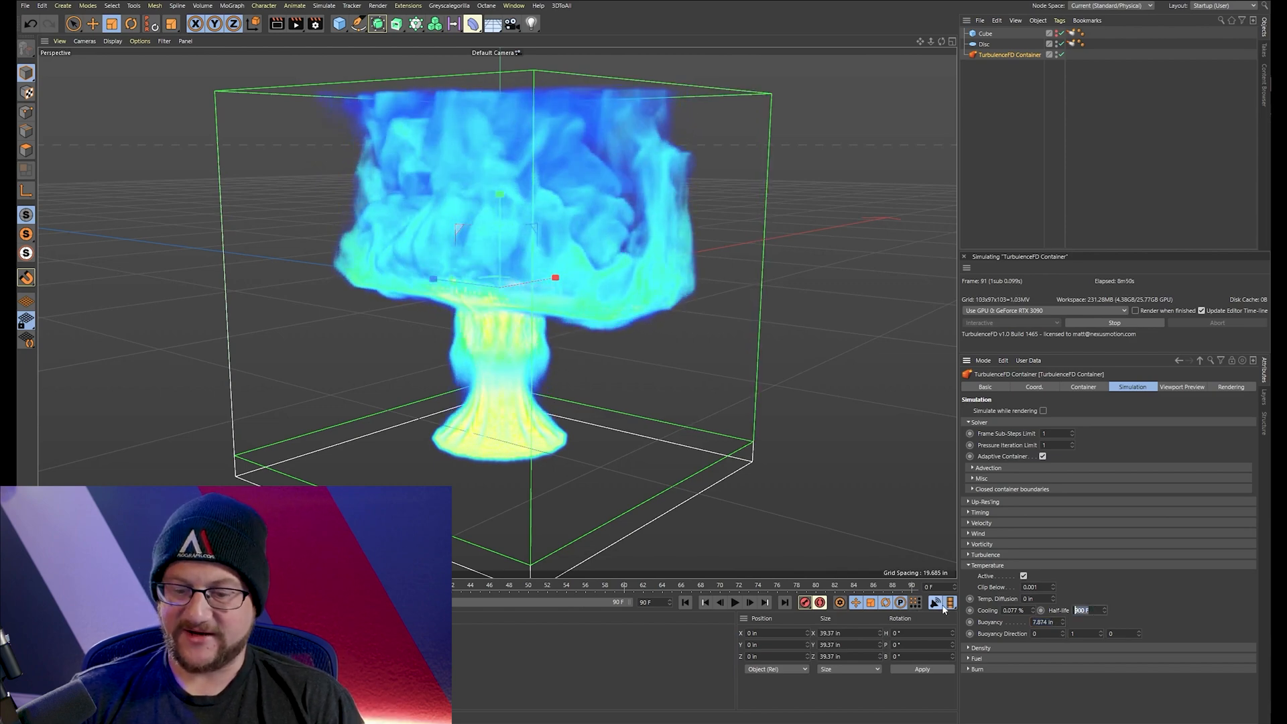
text(15)
key(Return)
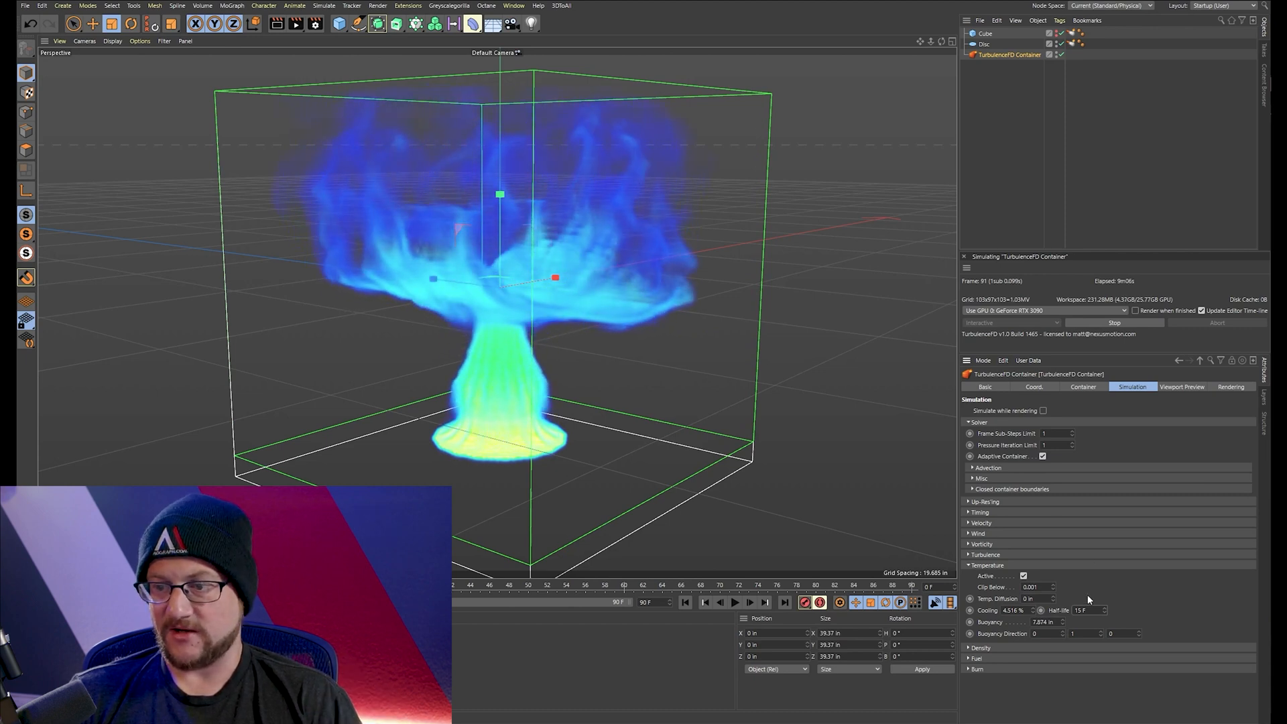
click(1097, 610)
text(12)
key(Return)
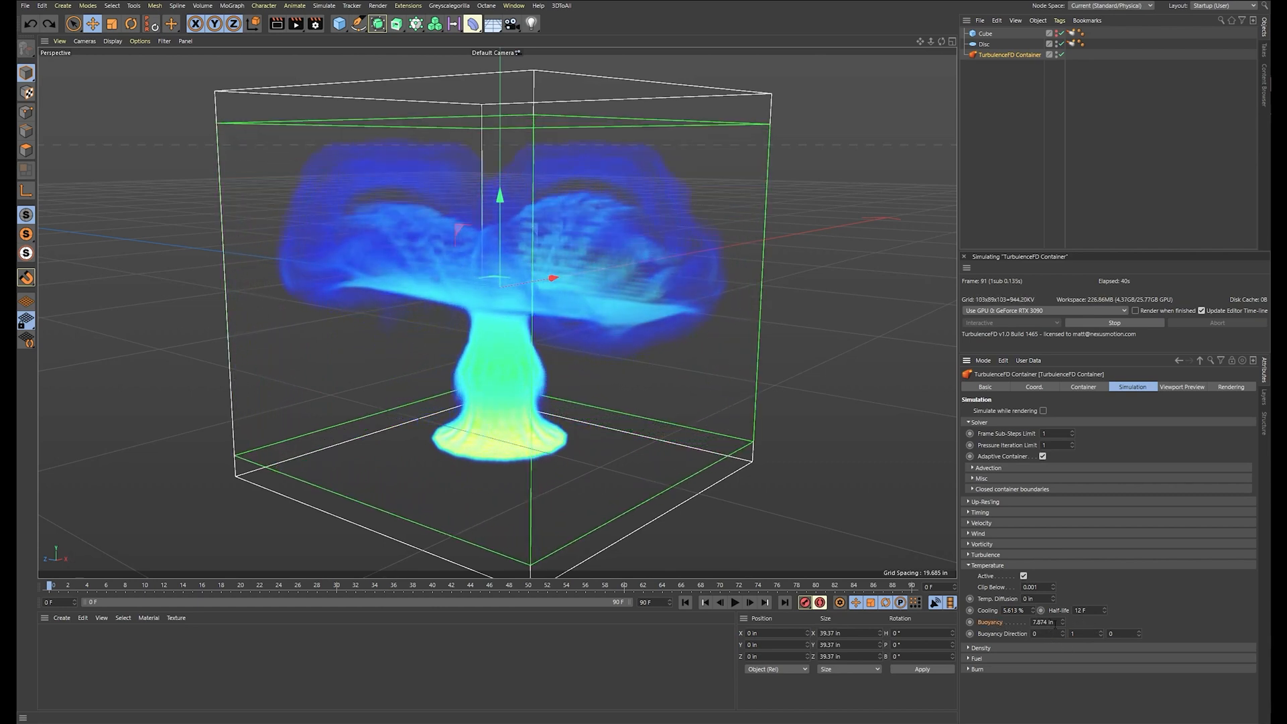
Try a strong temperature Buoyancy of 50 in
click(1057, 622)
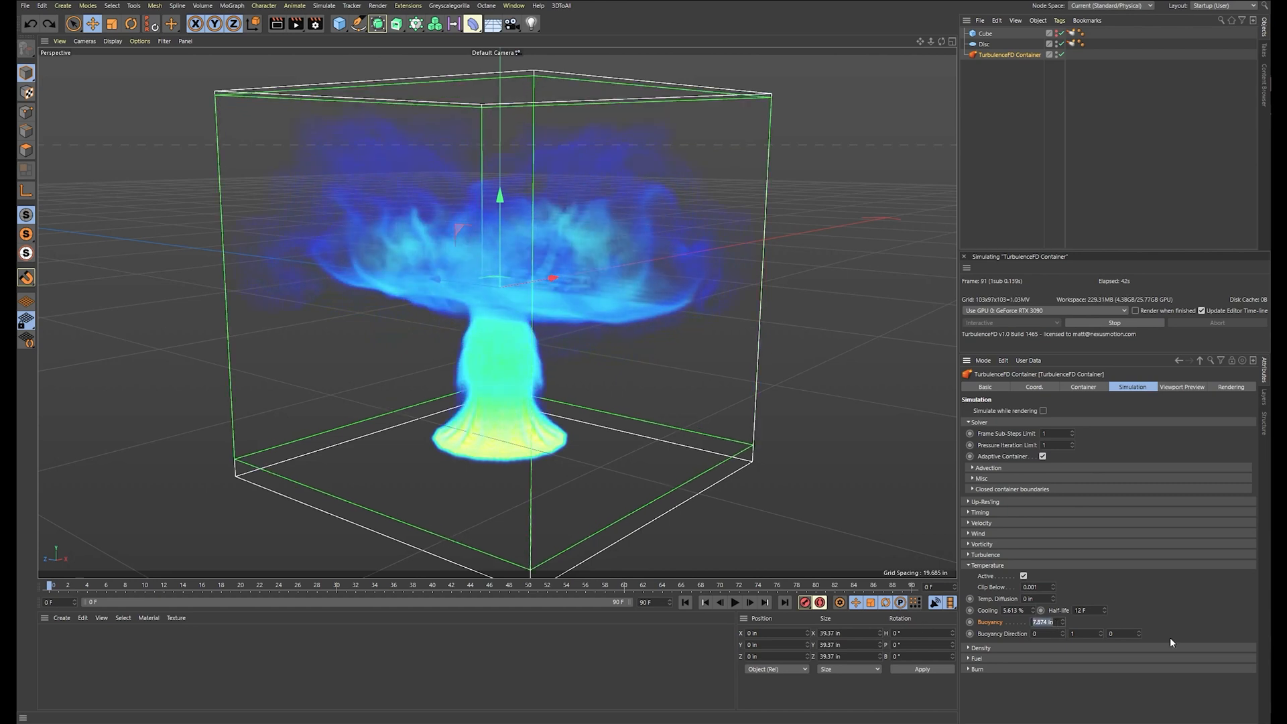
text(50)
key(Tab)
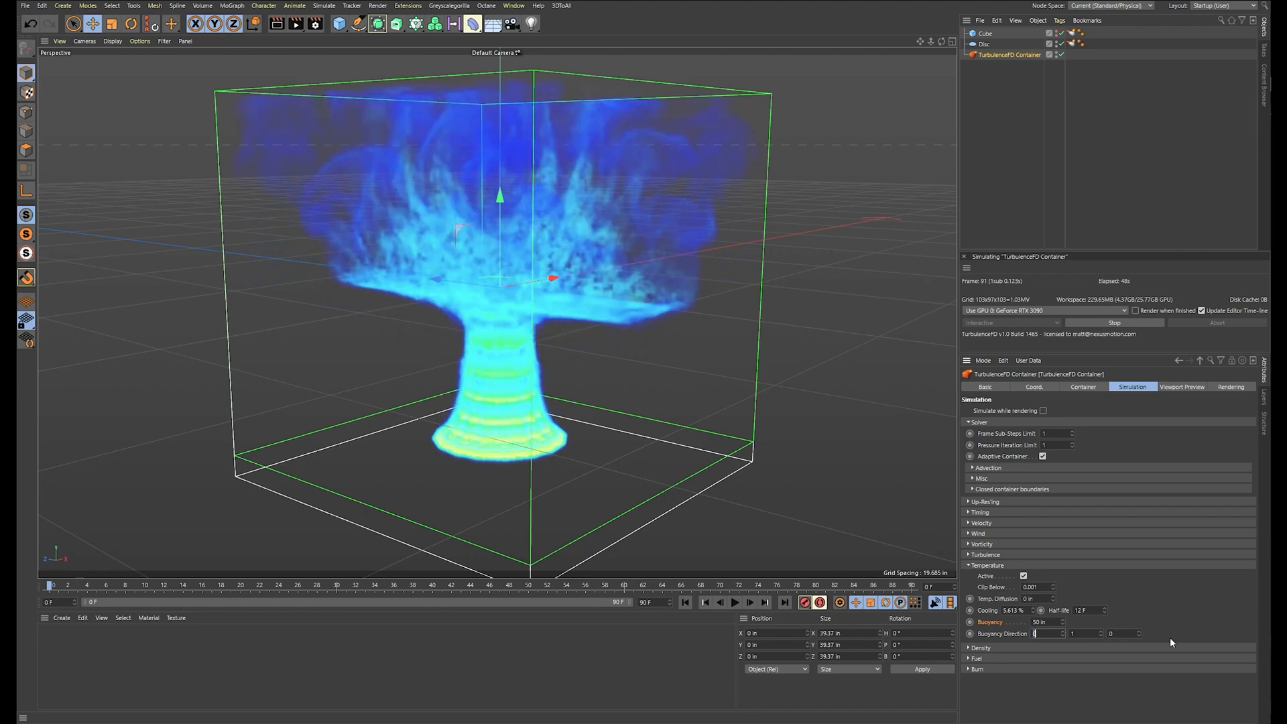
click(1073, 633)
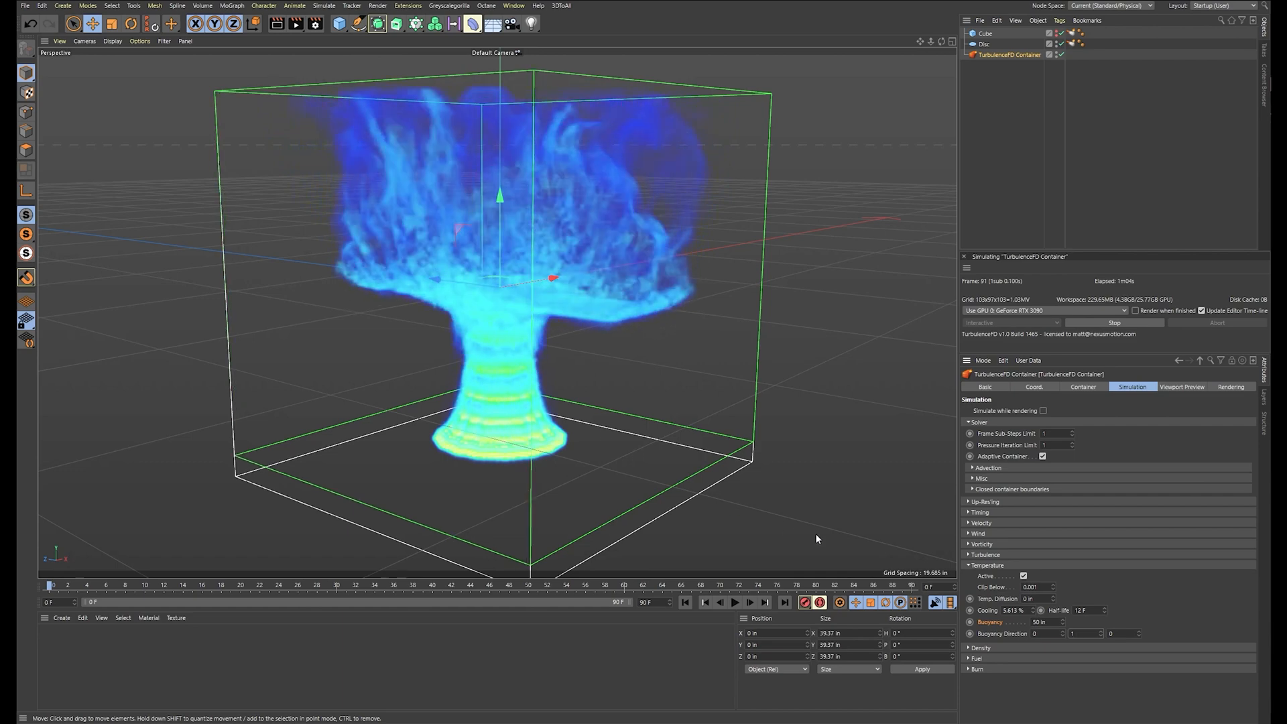
Reduce the temperature Buoyancy to 5 in and set the Y value of Buoyancy Direction to -1
drag(1052, 622, 921, 618)
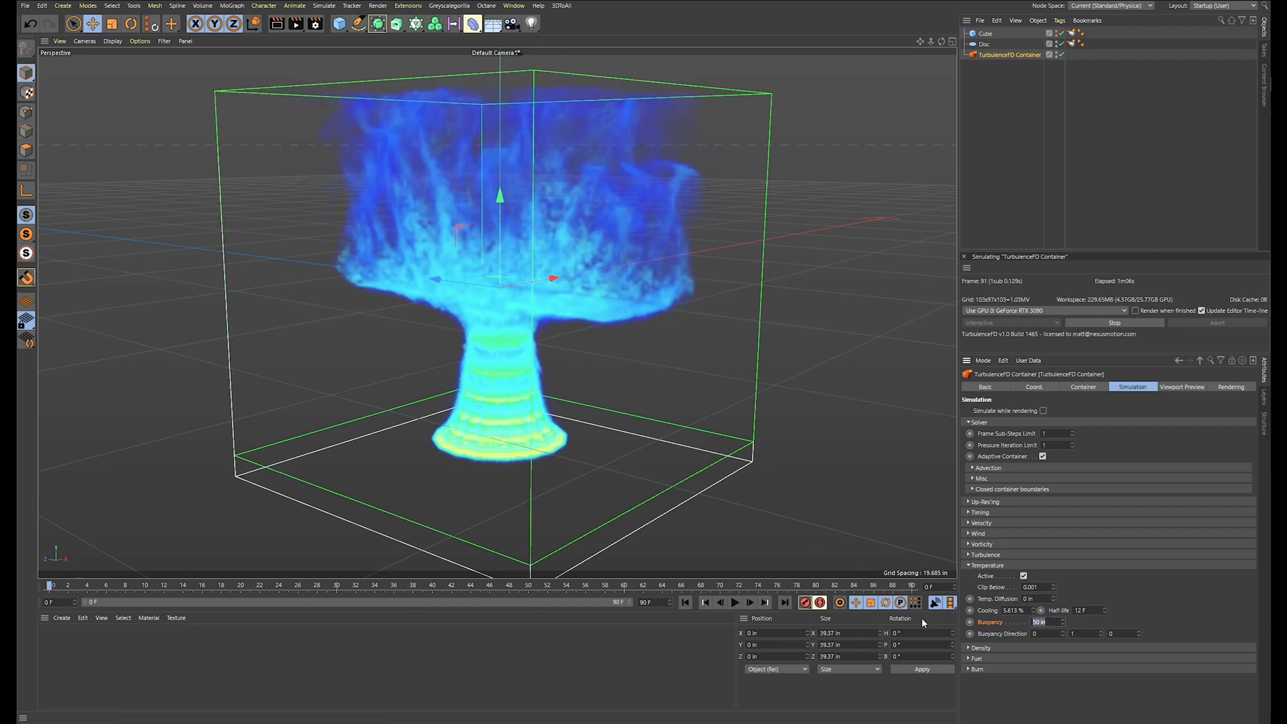
text(5)
key(Return)
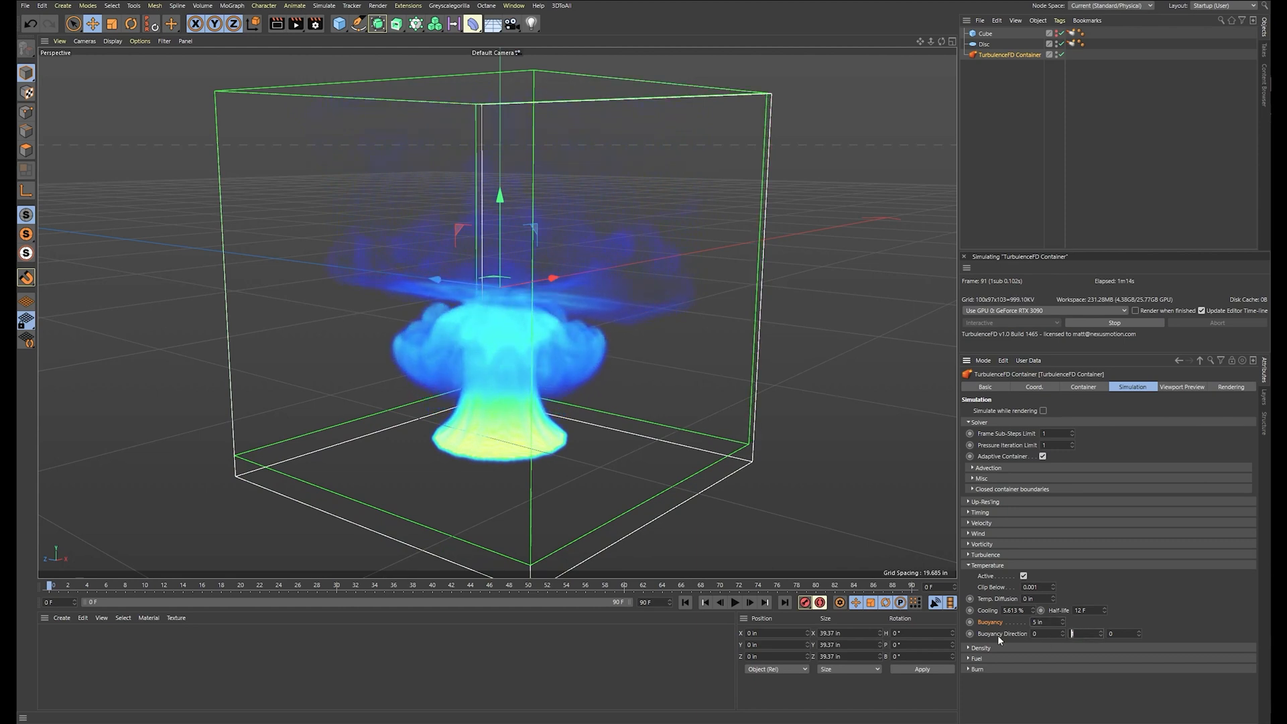
click(1080, 634)
text(-1)
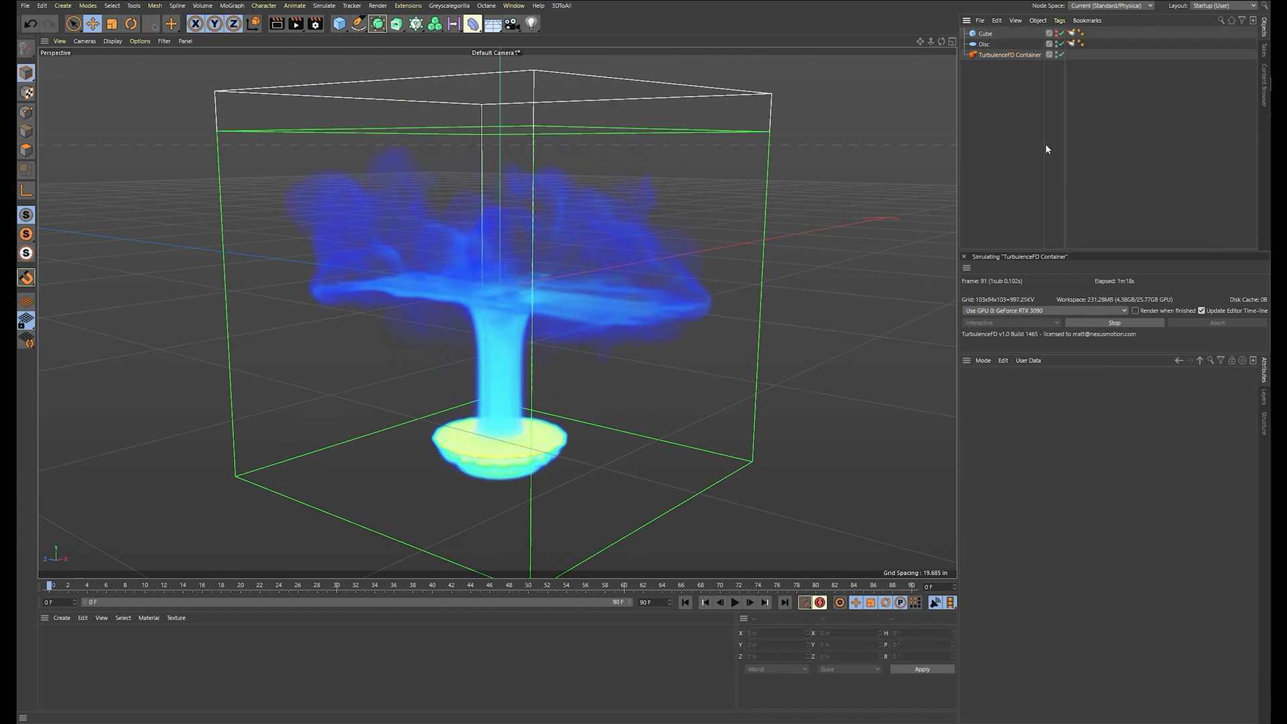
Move the Disc emitter up to a Y position of about -2.4 in, then deselect it
click(984, 44)
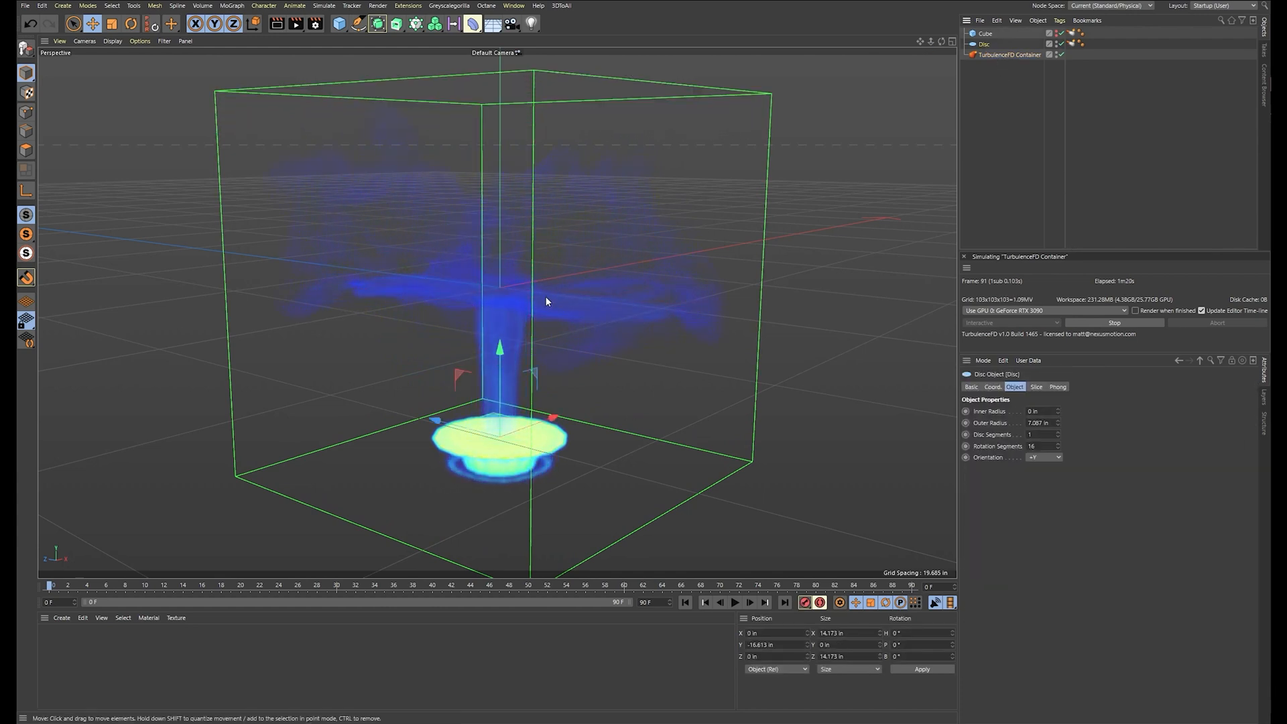
drag(504, 377, 504, 250)
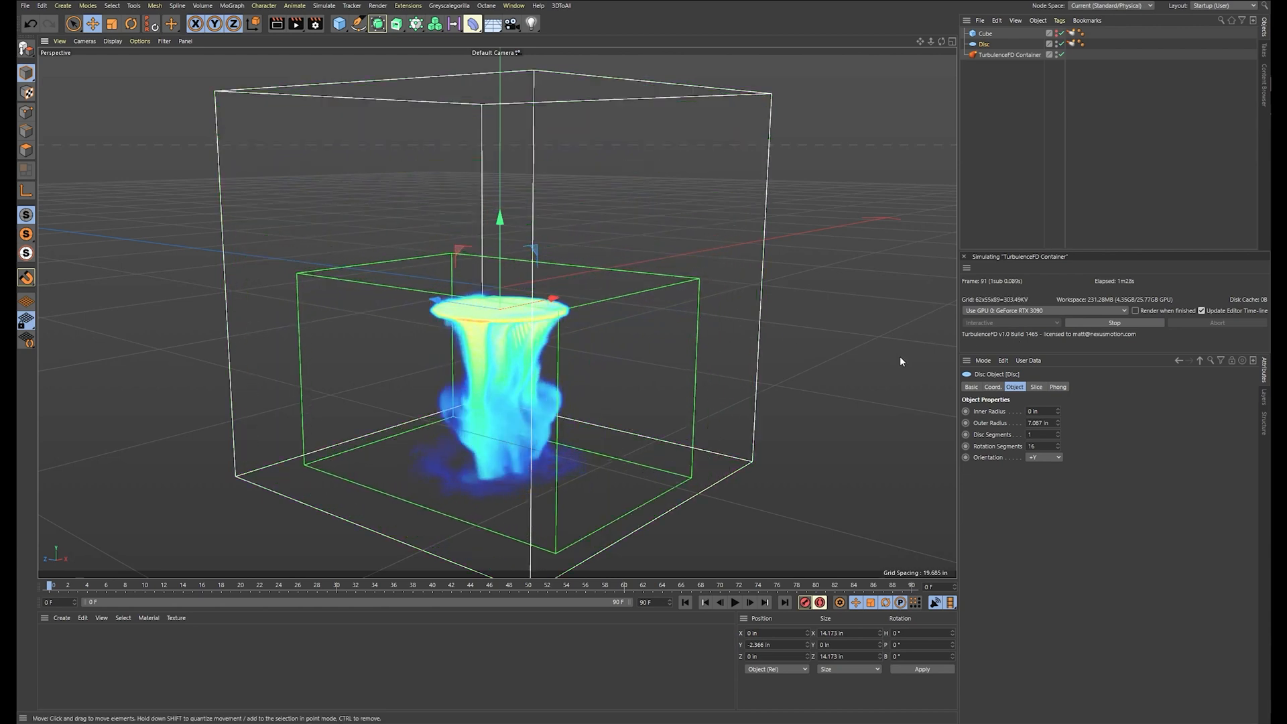
click(1114, 128)
Duplicate the Cube collision slab and lower the copy to a Y position of about -18.5 in
click(991, 35)
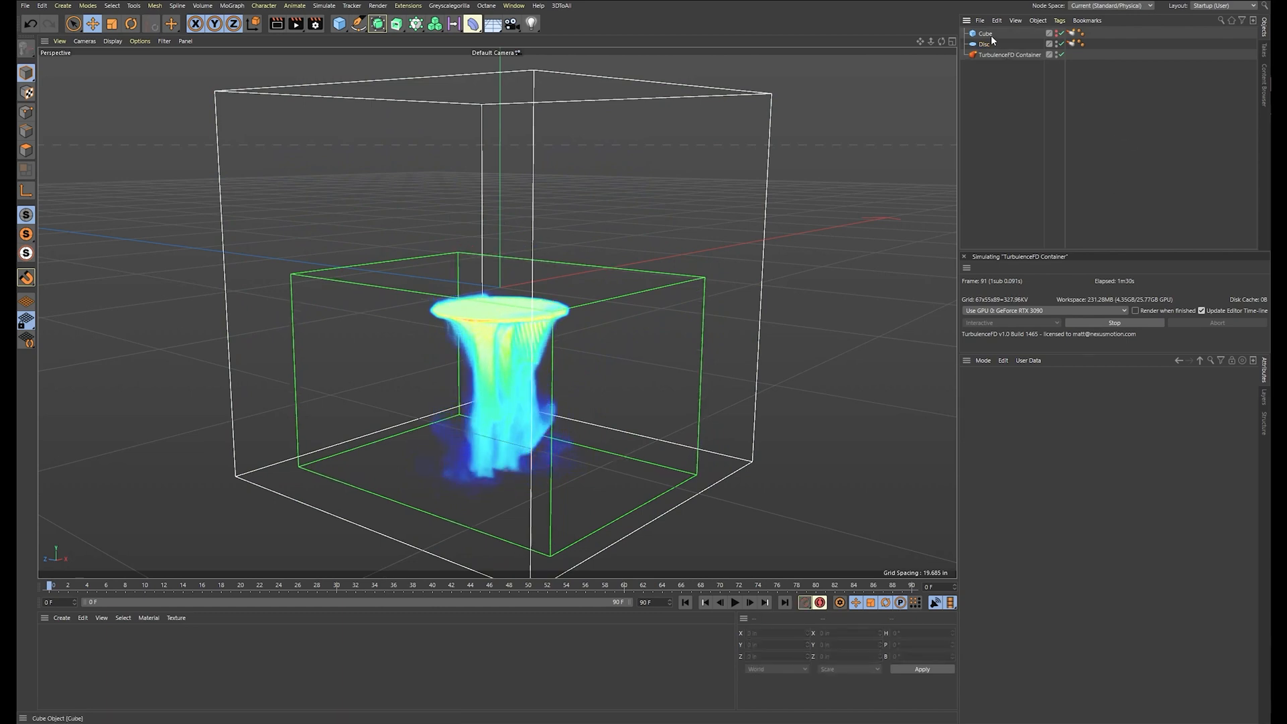
ctrl+drag(994, 43, 993, 43)
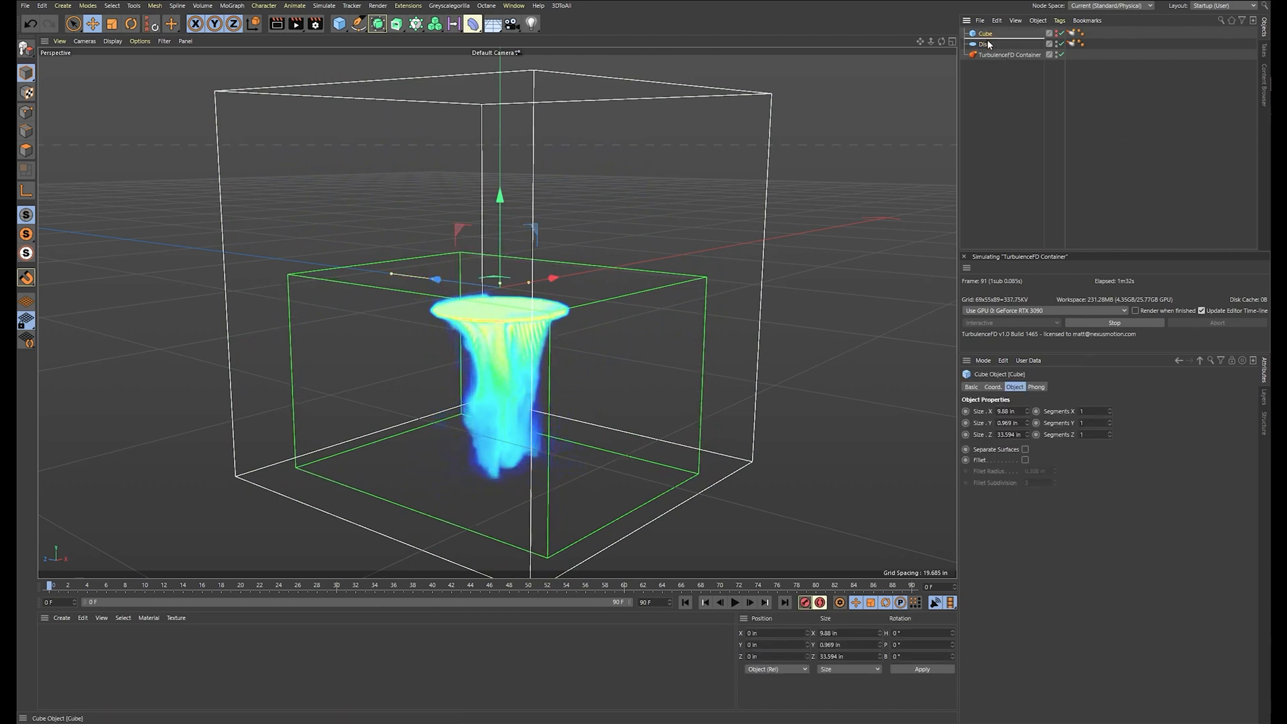
drag(500, 203, 496, 377)
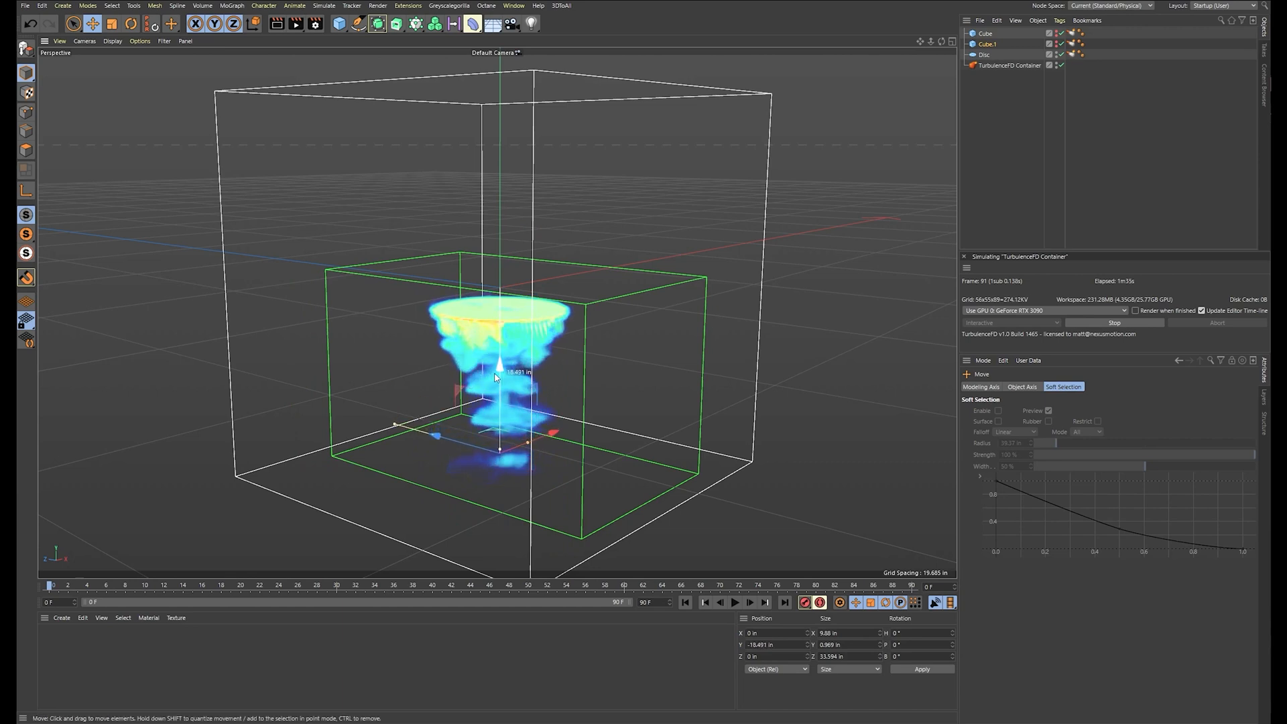
Show the copied slab, widen it to about 39.4 in along X as a floor, and hide it again
click(1056, 44)
drag(537, 463, 589, 386)
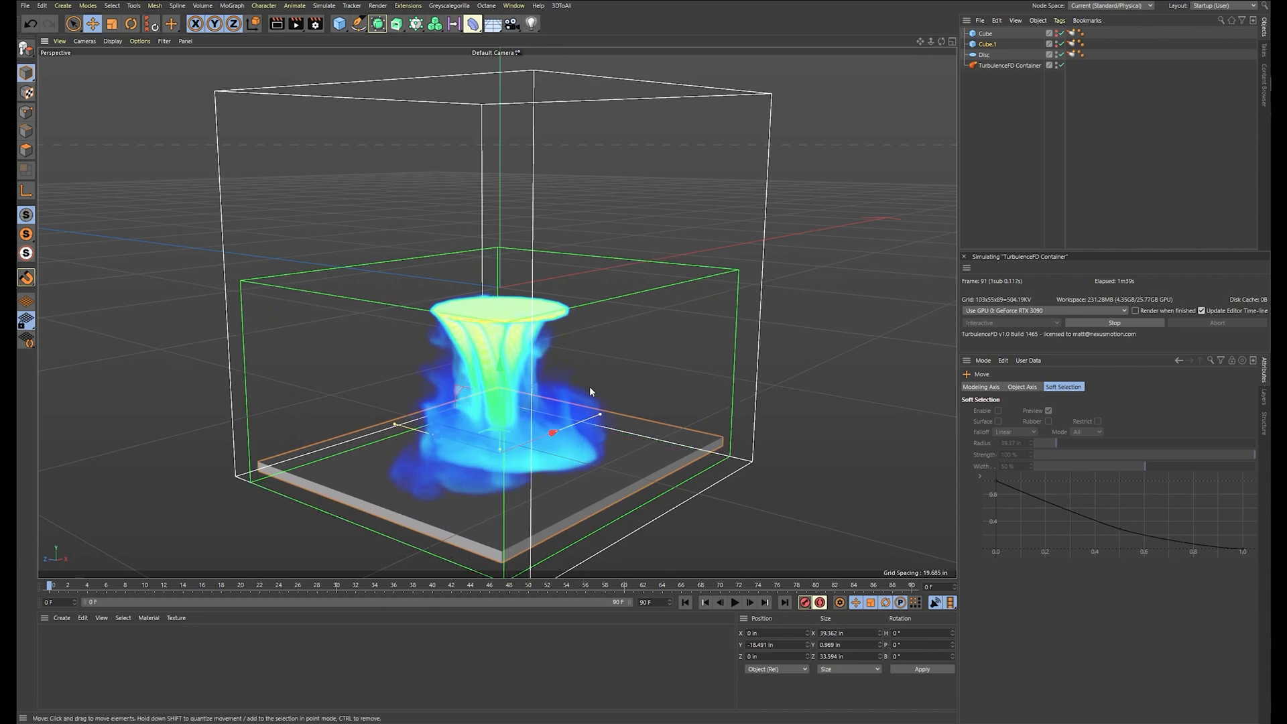
click(1057, 45)
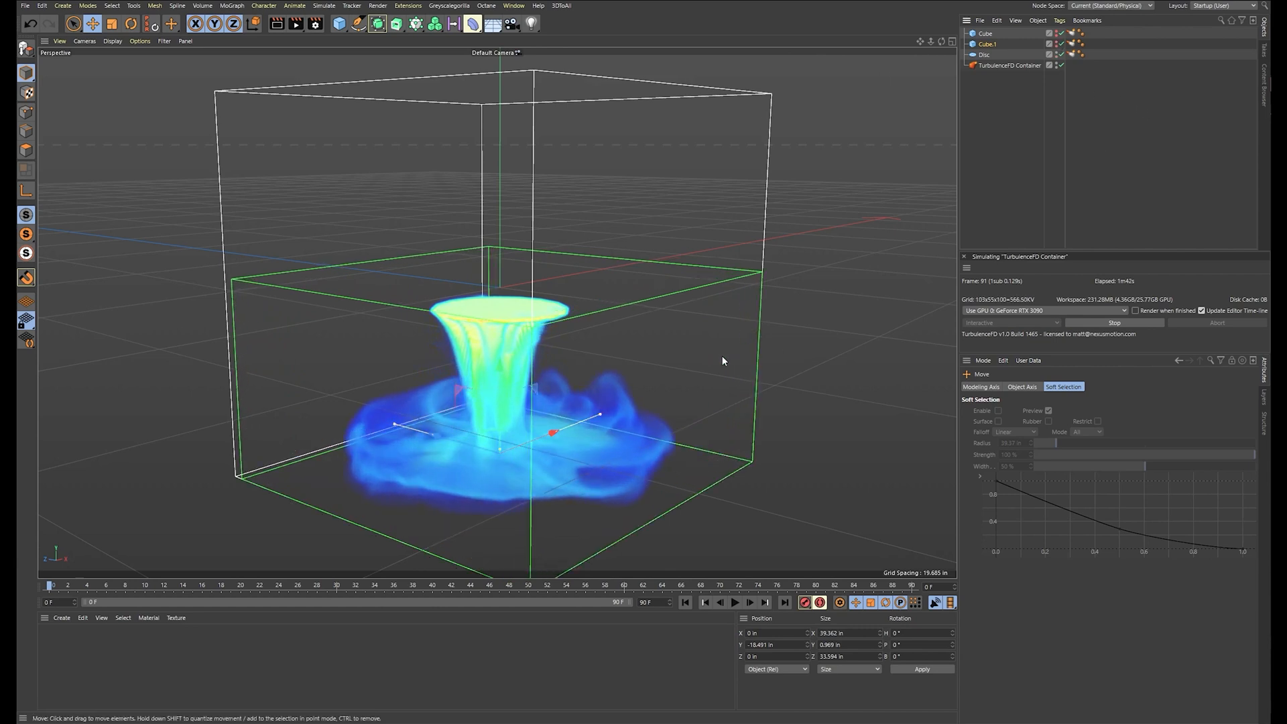
Delete the copied floor slab from the scene
alt+drag(841, 333, 689, 353)
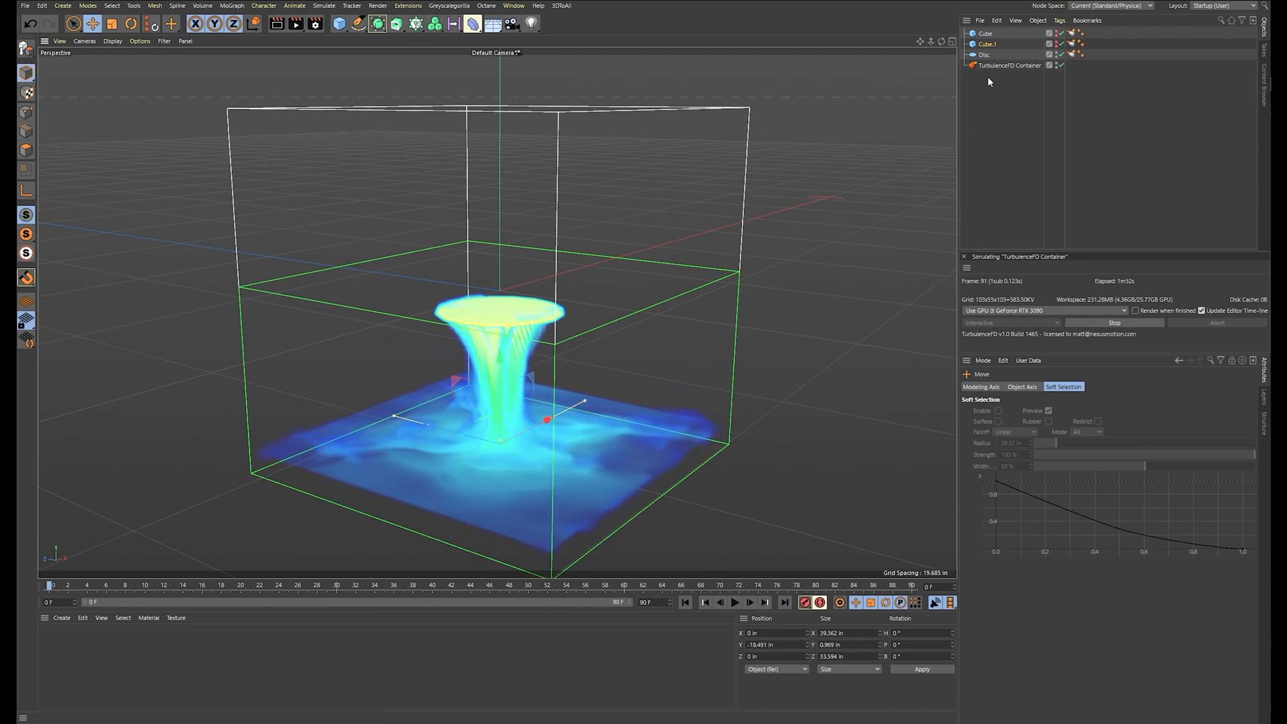
click(986, 44)
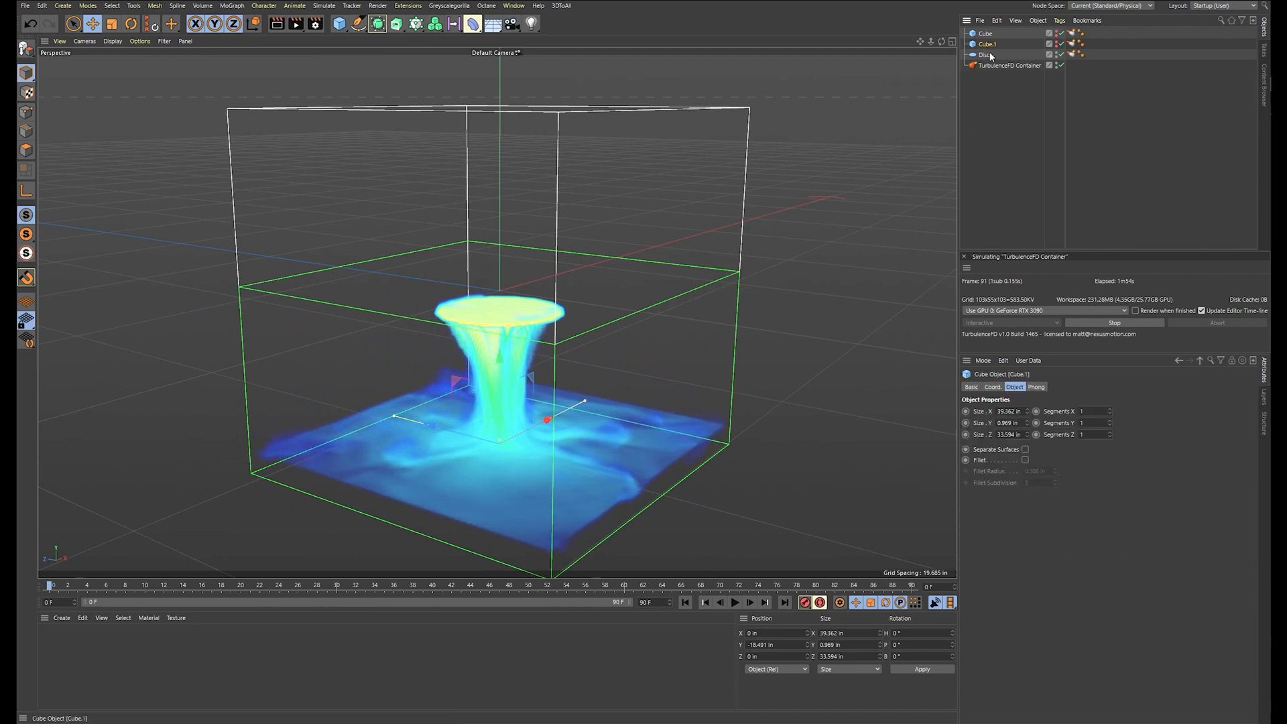
key(Delete)
Move the Disc emitter down near the container's floor, to a Y position of about -17.8 in
click(988, 55)
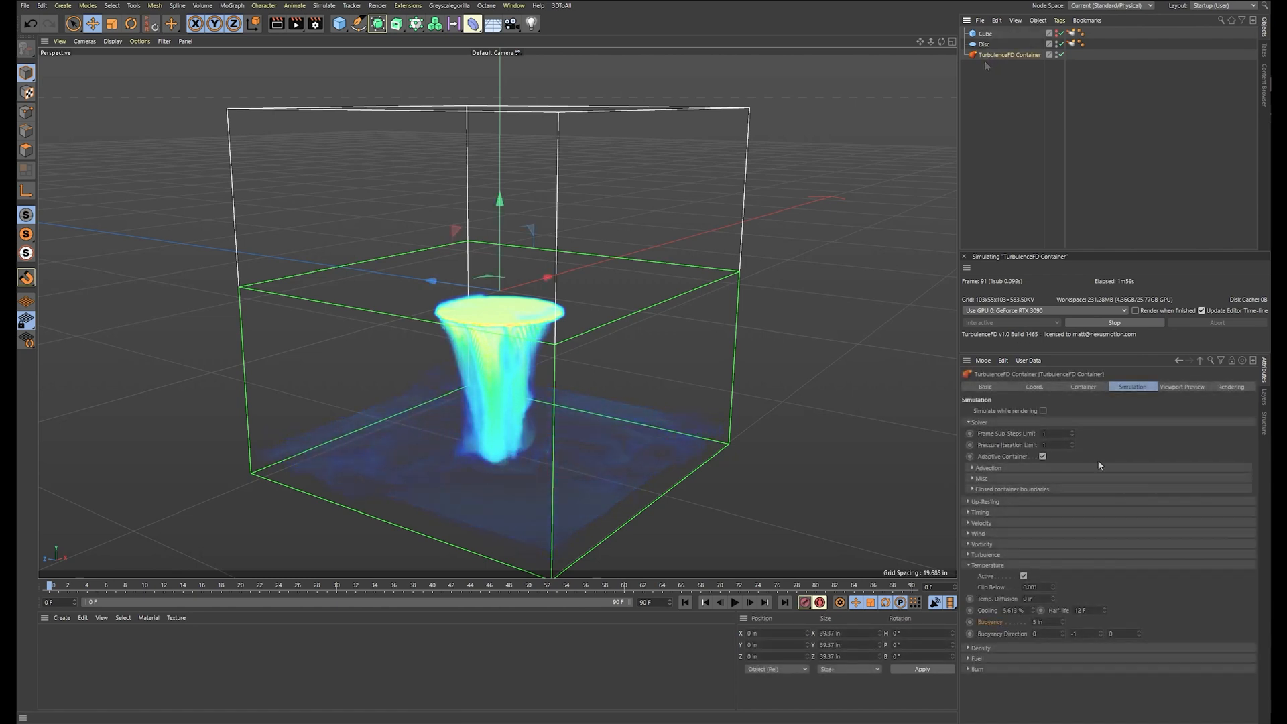
click(987, 44)
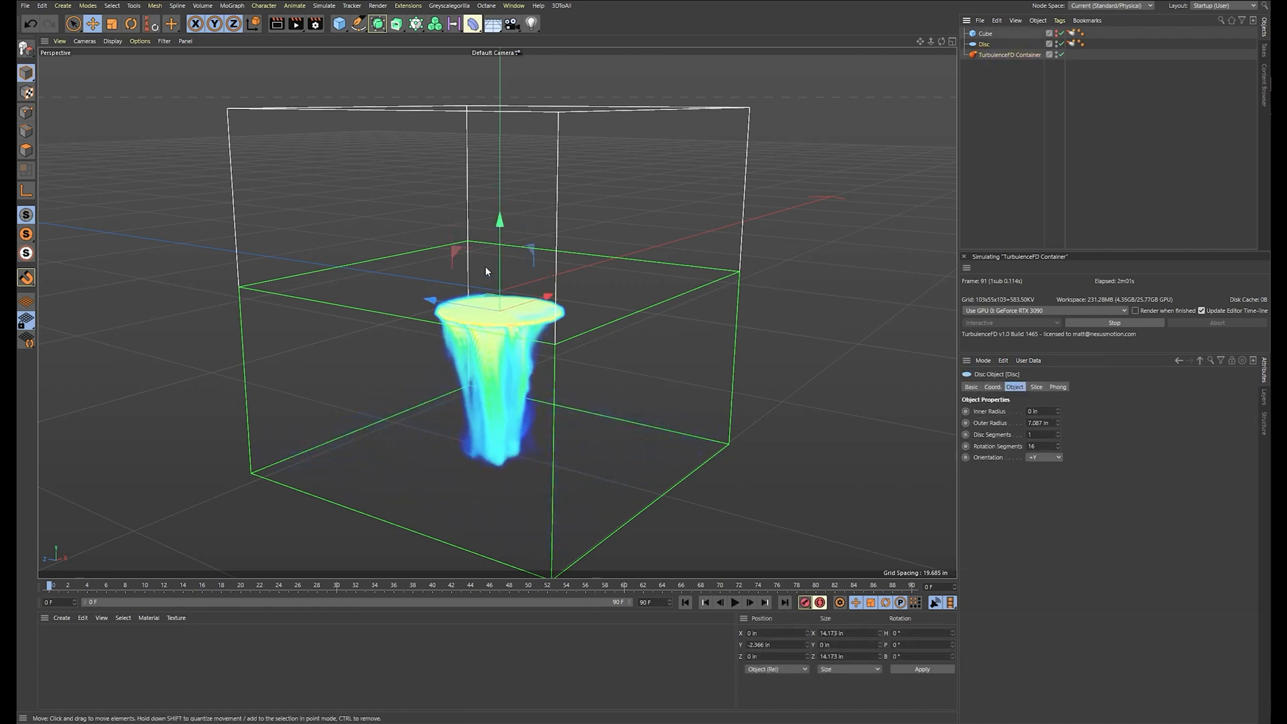
drag(499, 226, 499, 360)
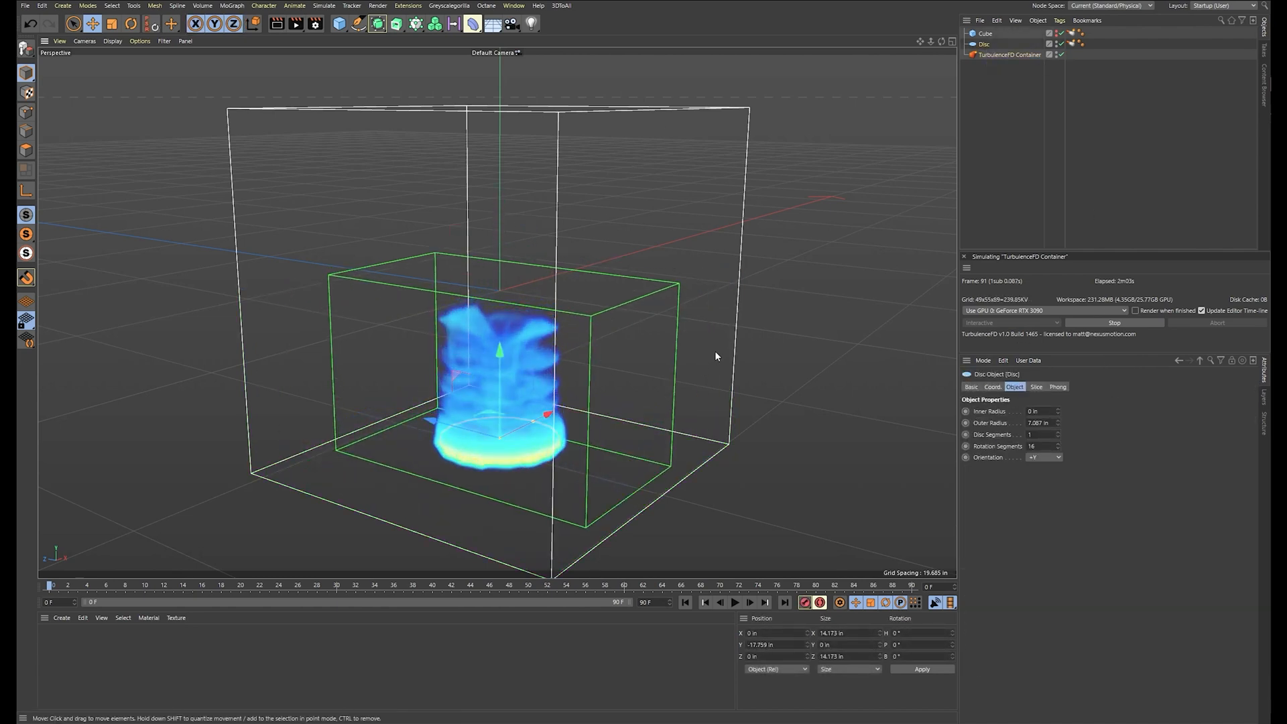
Try raising the Vorticity in the TurbulenceFD Container's simulation settings to about 2.8
mouse_move(714, 351)
alt+mouse_down()
mouse_move(641, 380)
mouse_move(726, 351)
mouse_move(710, 352)
alt+mouse_up()
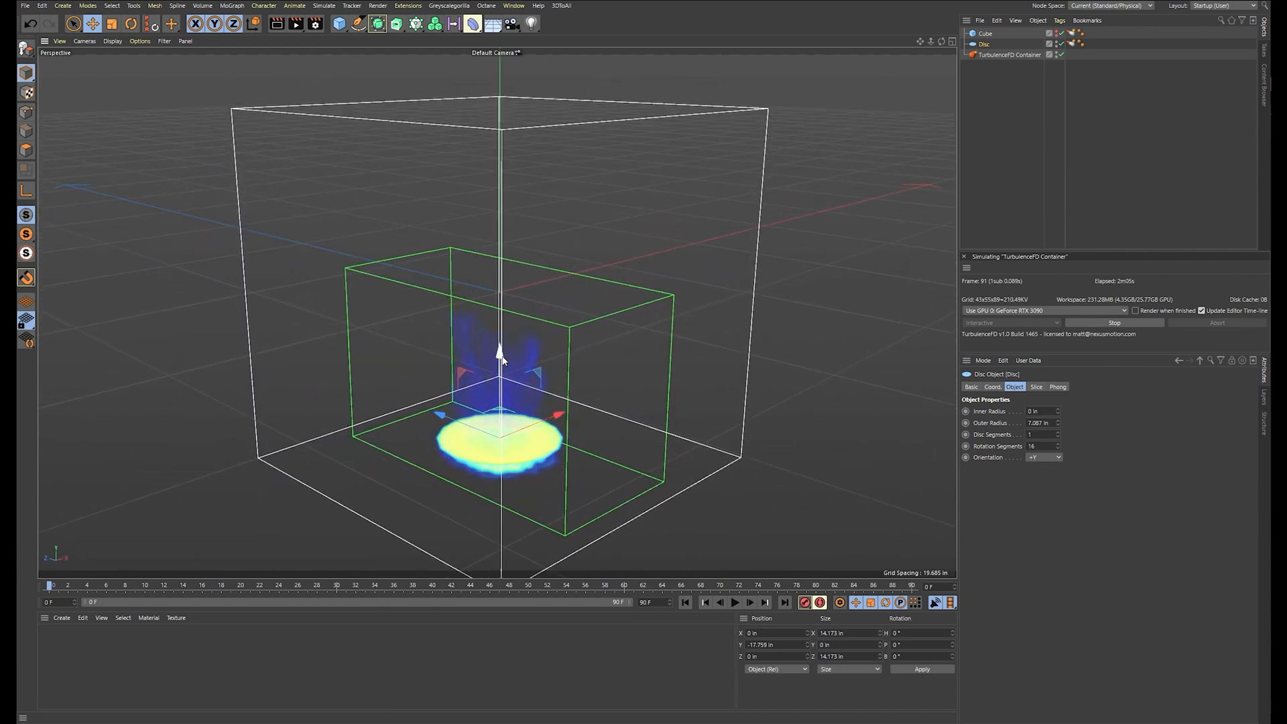
click(1006, 55)
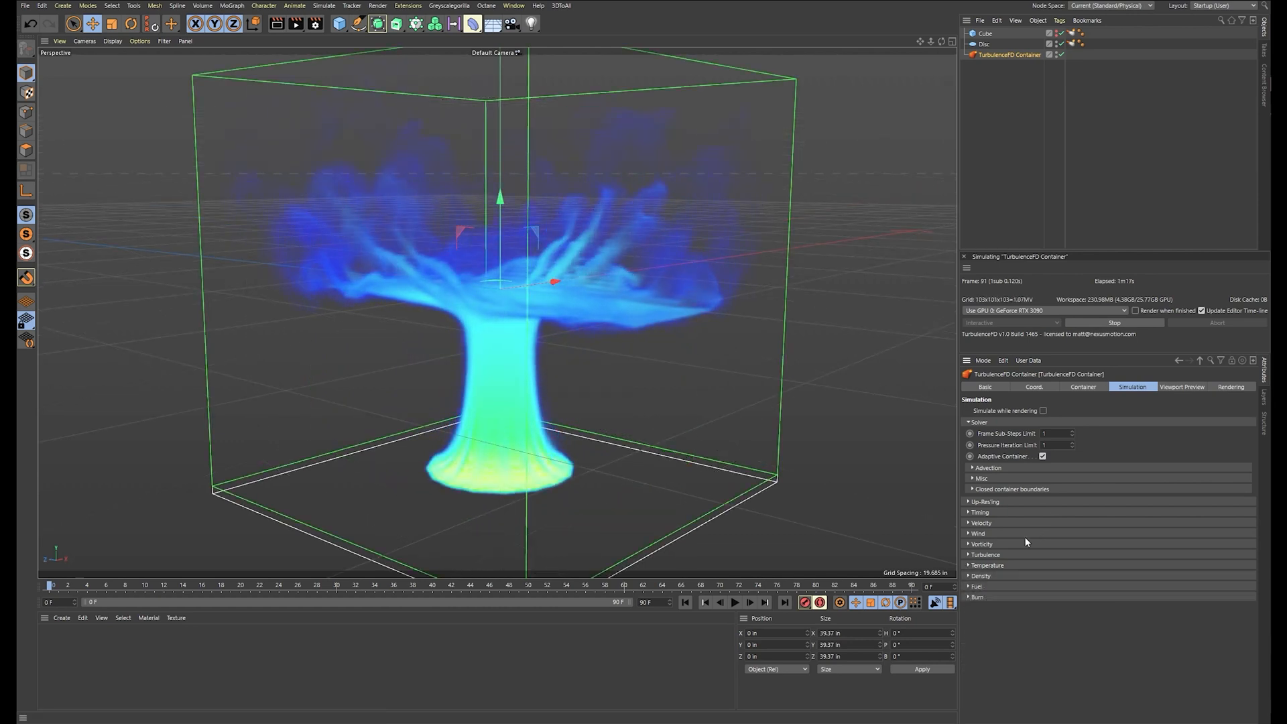
click(967, 544)
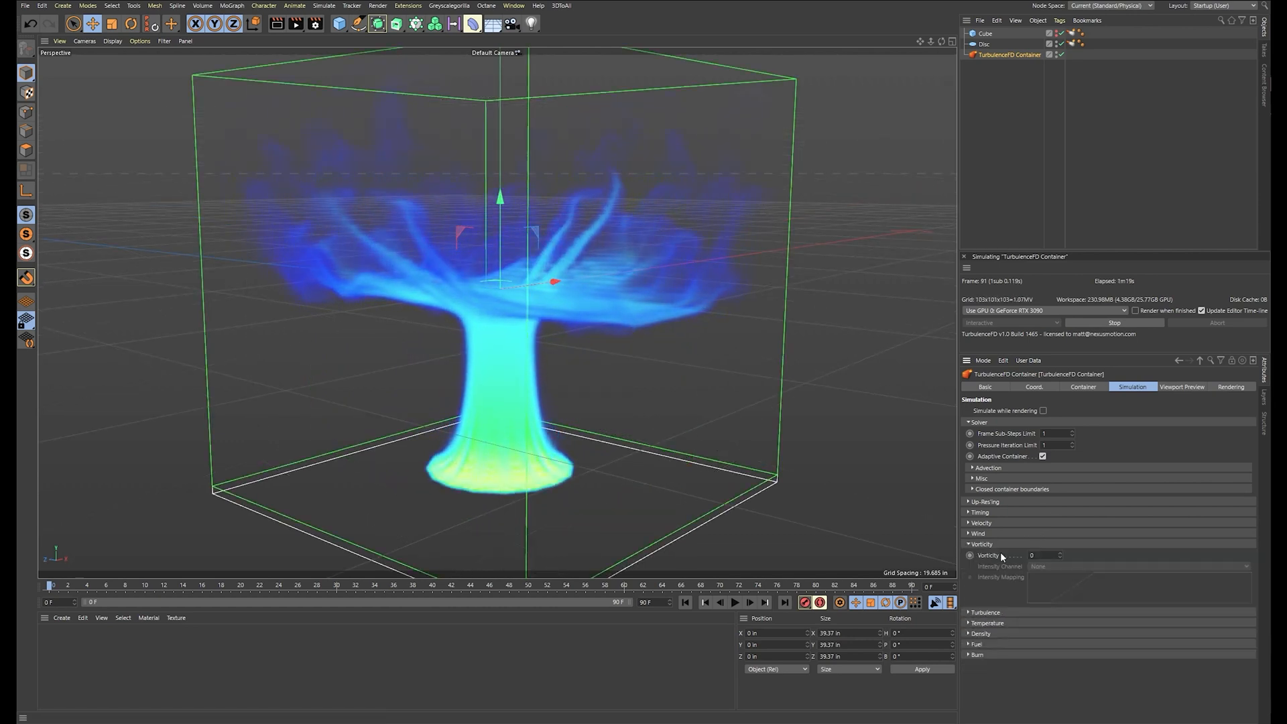
alt+drag(778, 400, 779, 399)
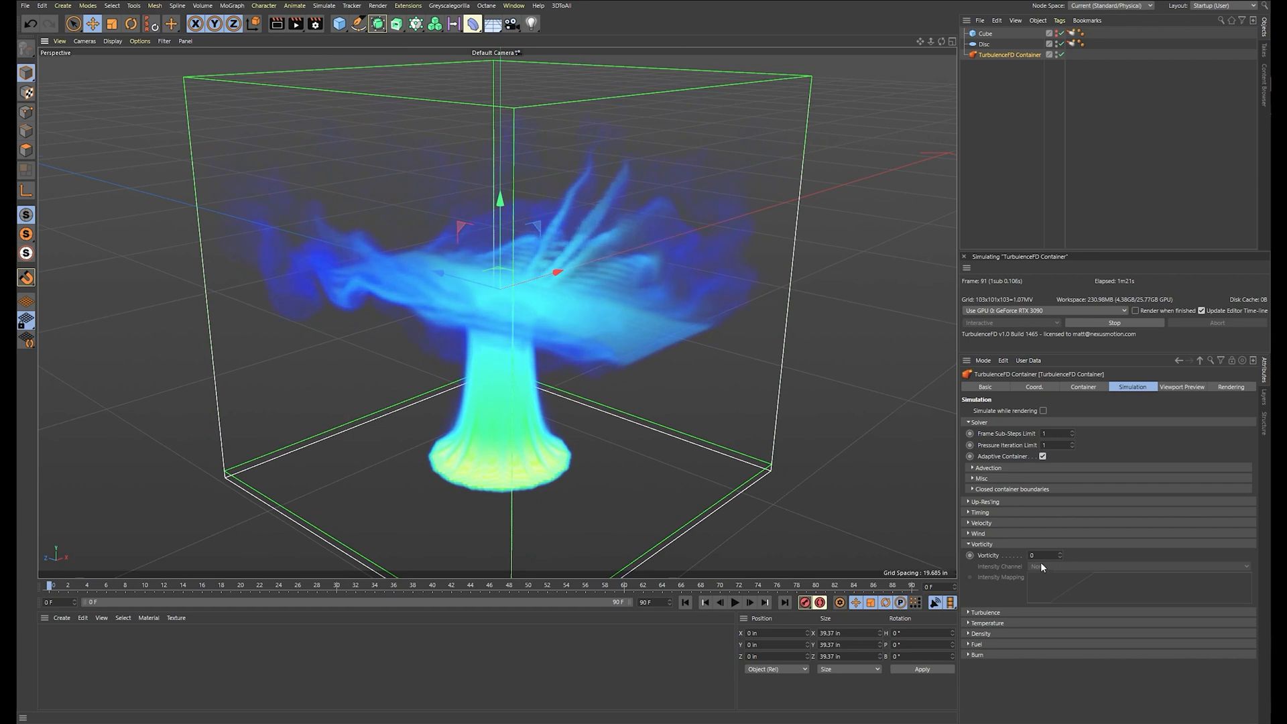
click(1040, 555)
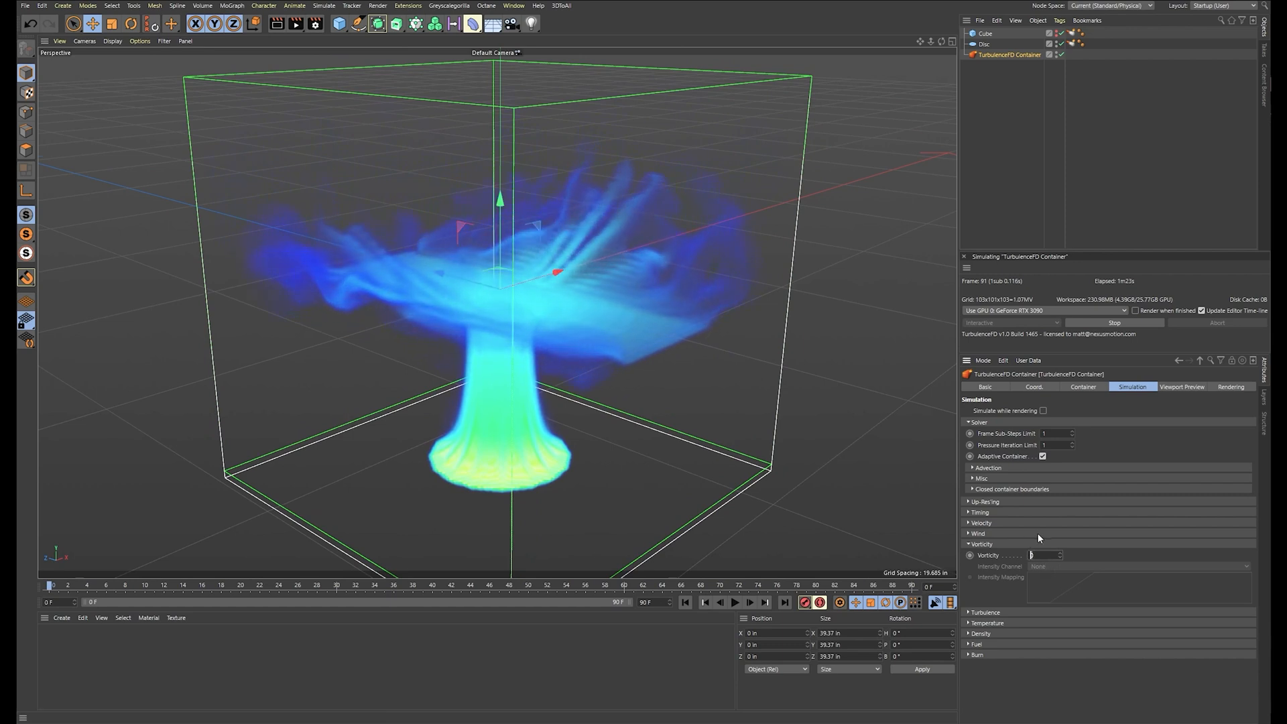
click(1060, 553)
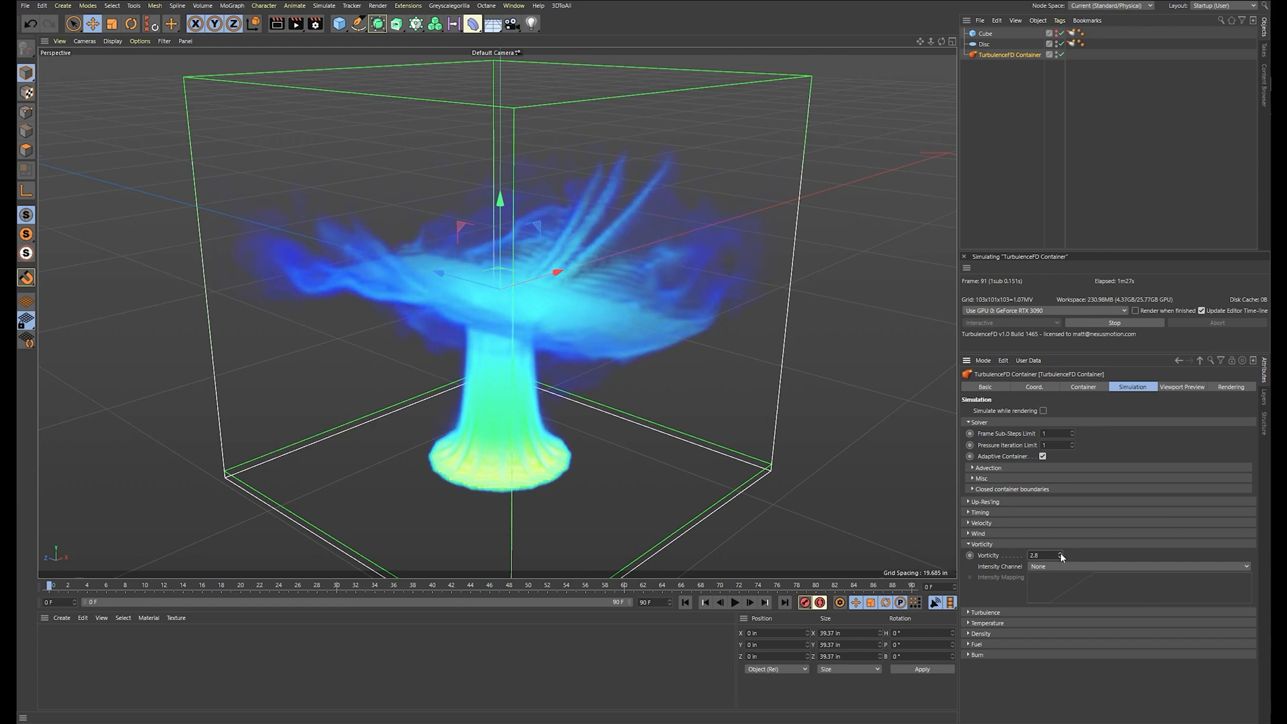
drag(1061, 555, 1059, 561)
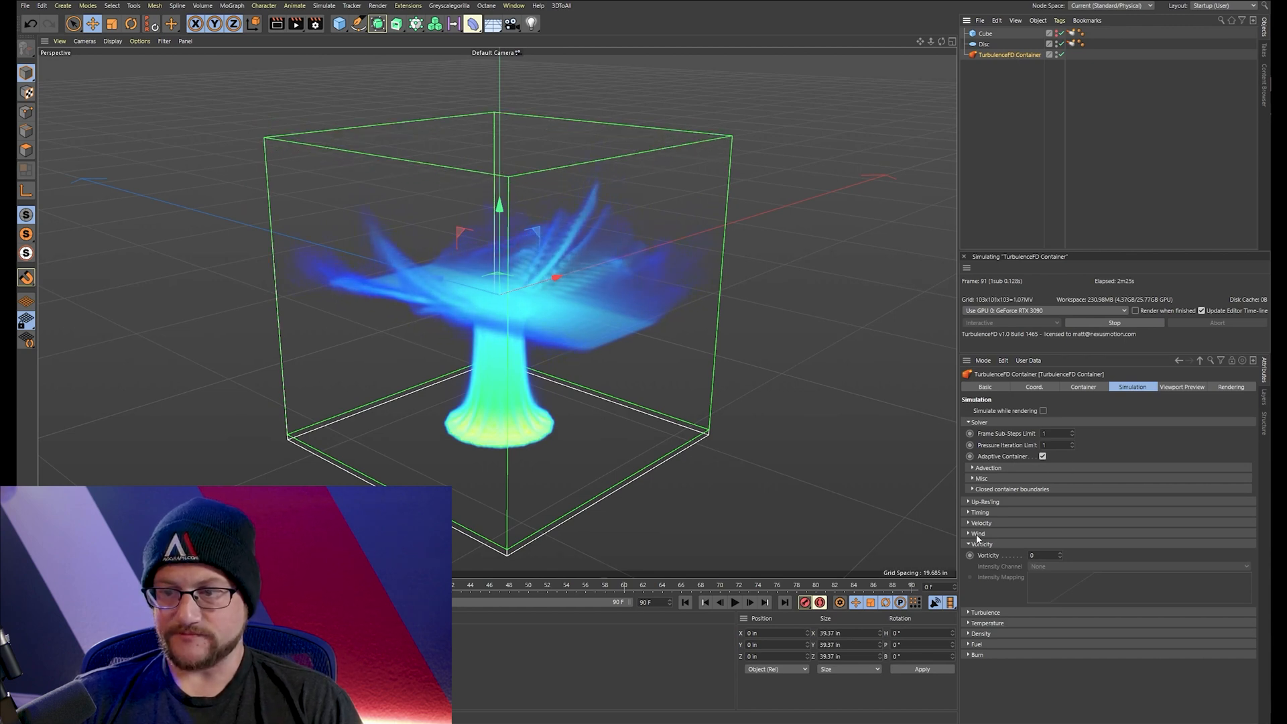
Set the Disc's TurbulenceFD emitter Directional Force to 60 in along X and 0 in along Y
click(1071, 44)
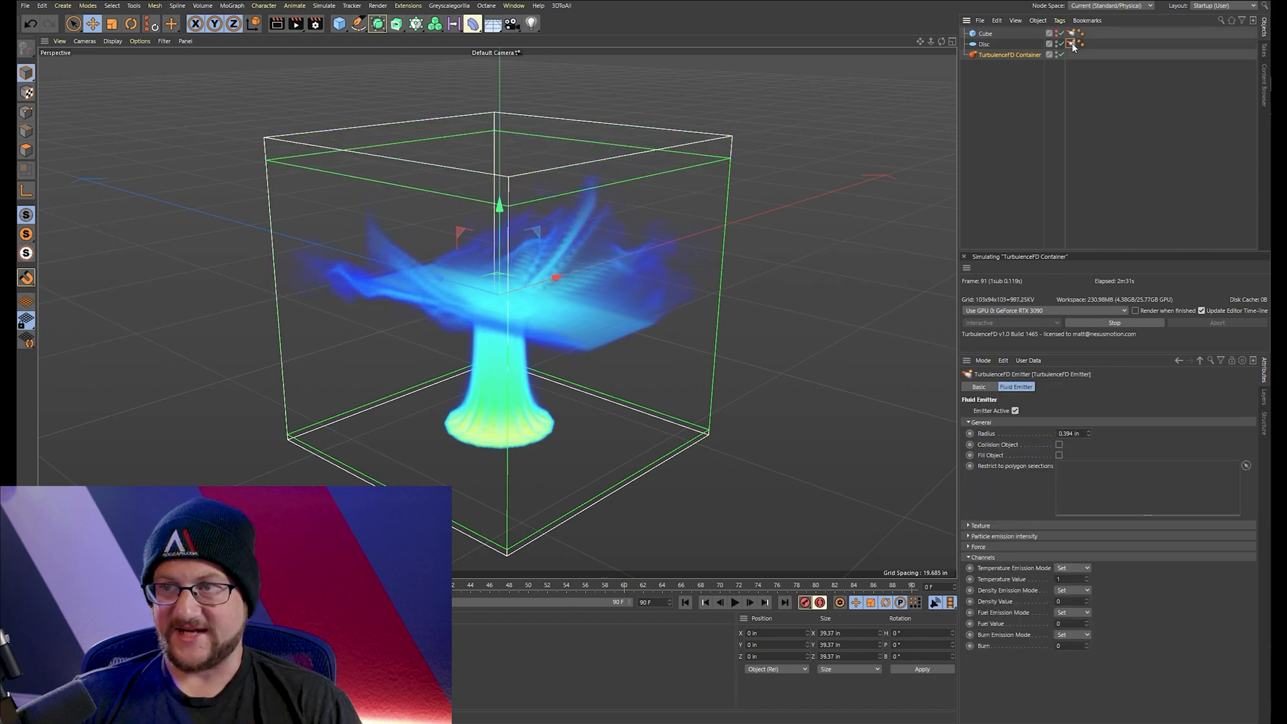
click(980, 548)
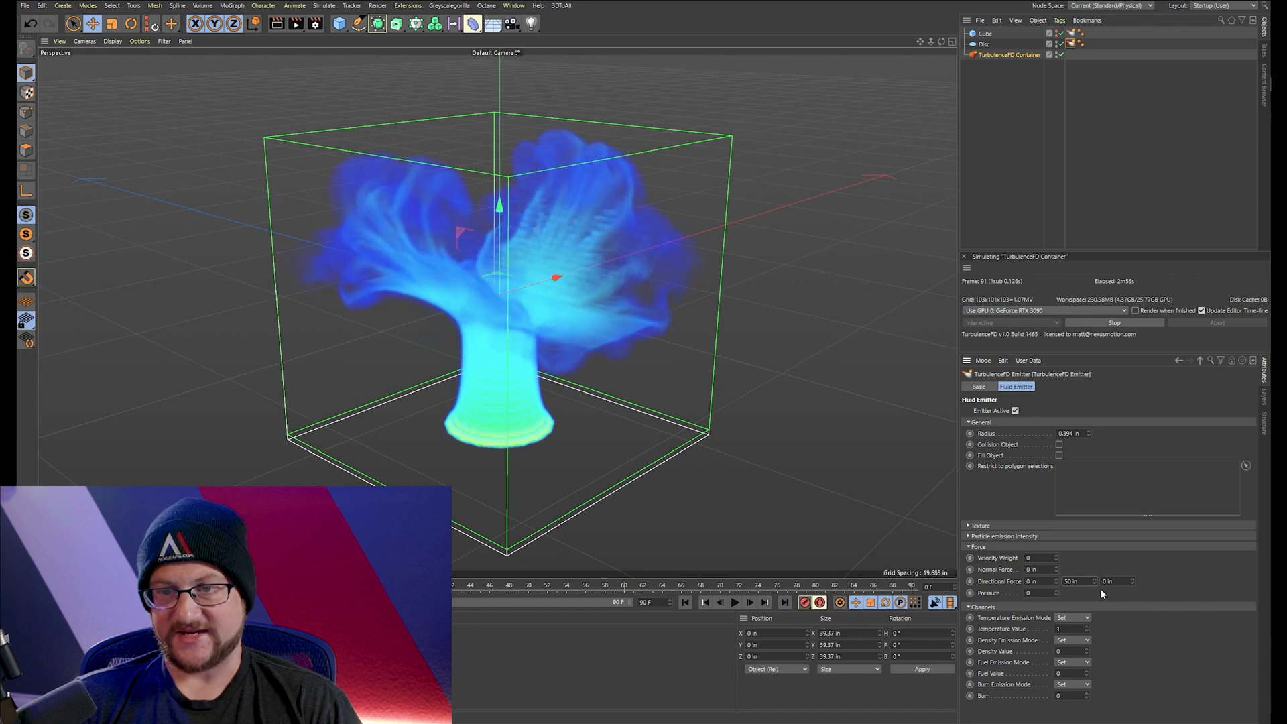
click(1070, 581)
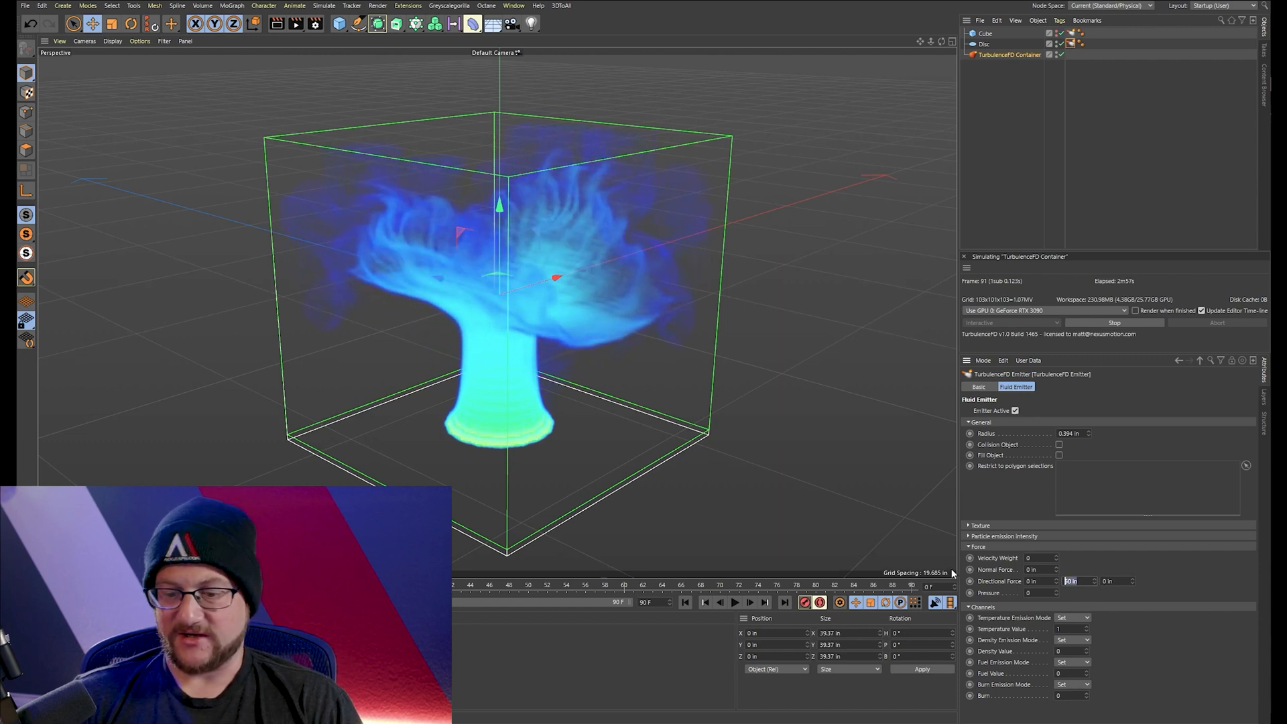
text(0)
drag(1044, 581, 946, 587)
text(60)
key(Return)
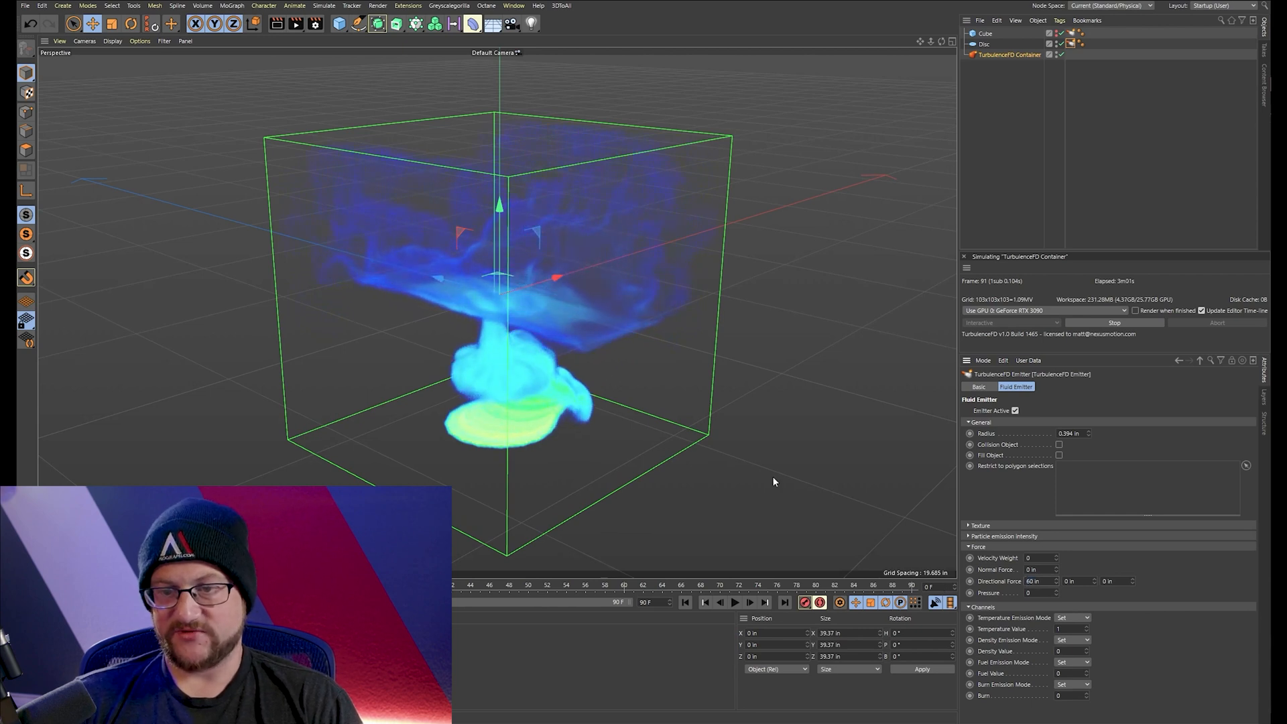
alt+drag(640, 445, 695, 394)
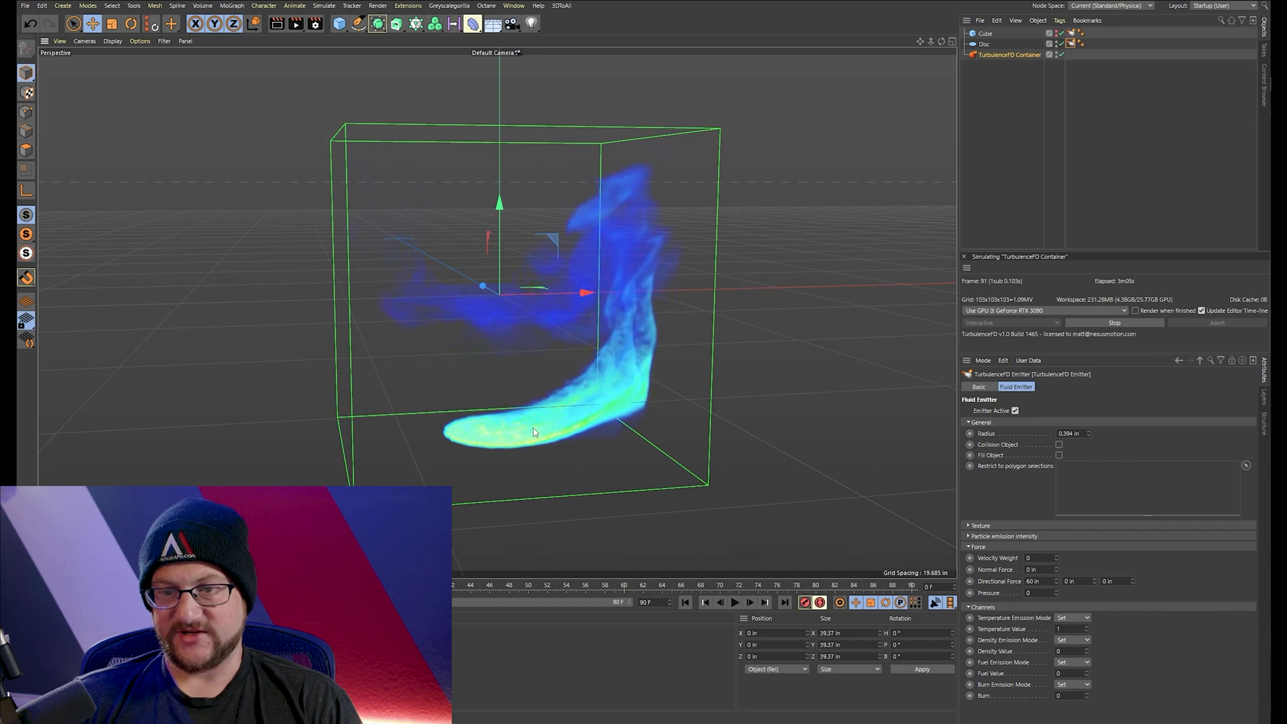
alt+drag(642, 465, 898, 514)
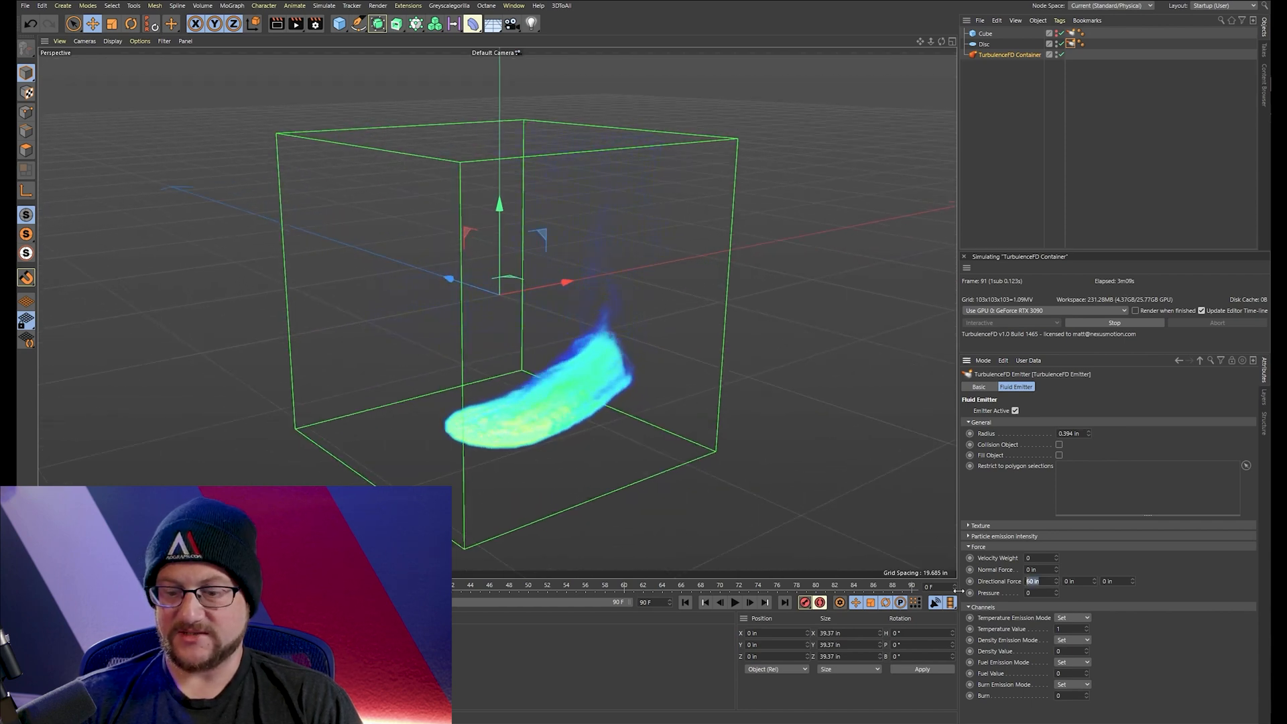
Clear the emitter's X Directional Force to 0 in, and try a Pressure of 500 before returning it to 0
key(Tab)
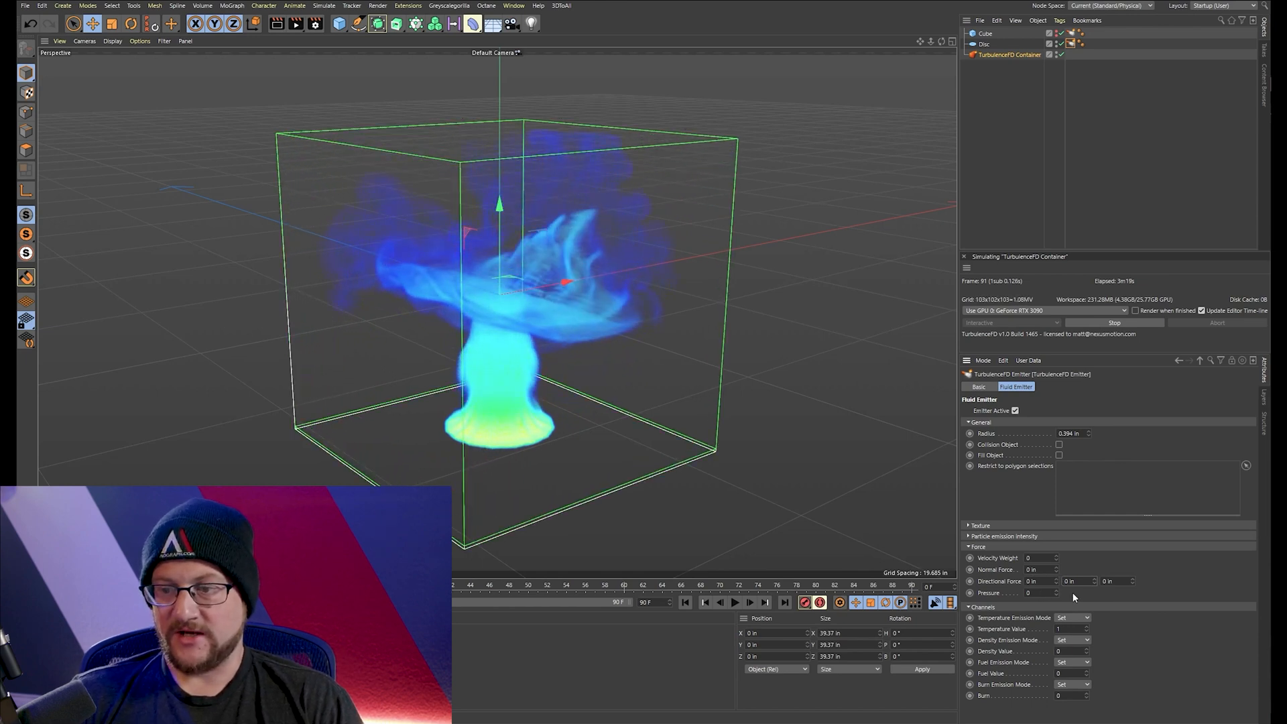
click(1033, 592)
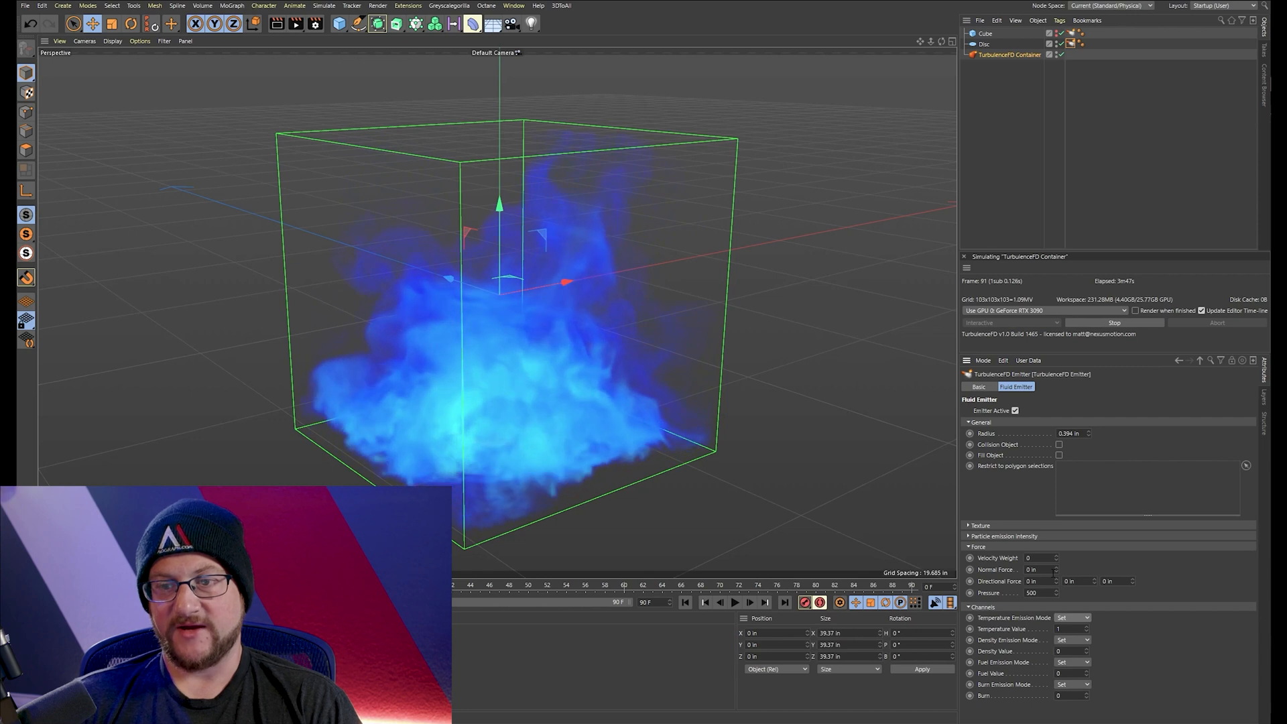
click(1037, 592)
text(0)
key(Return)
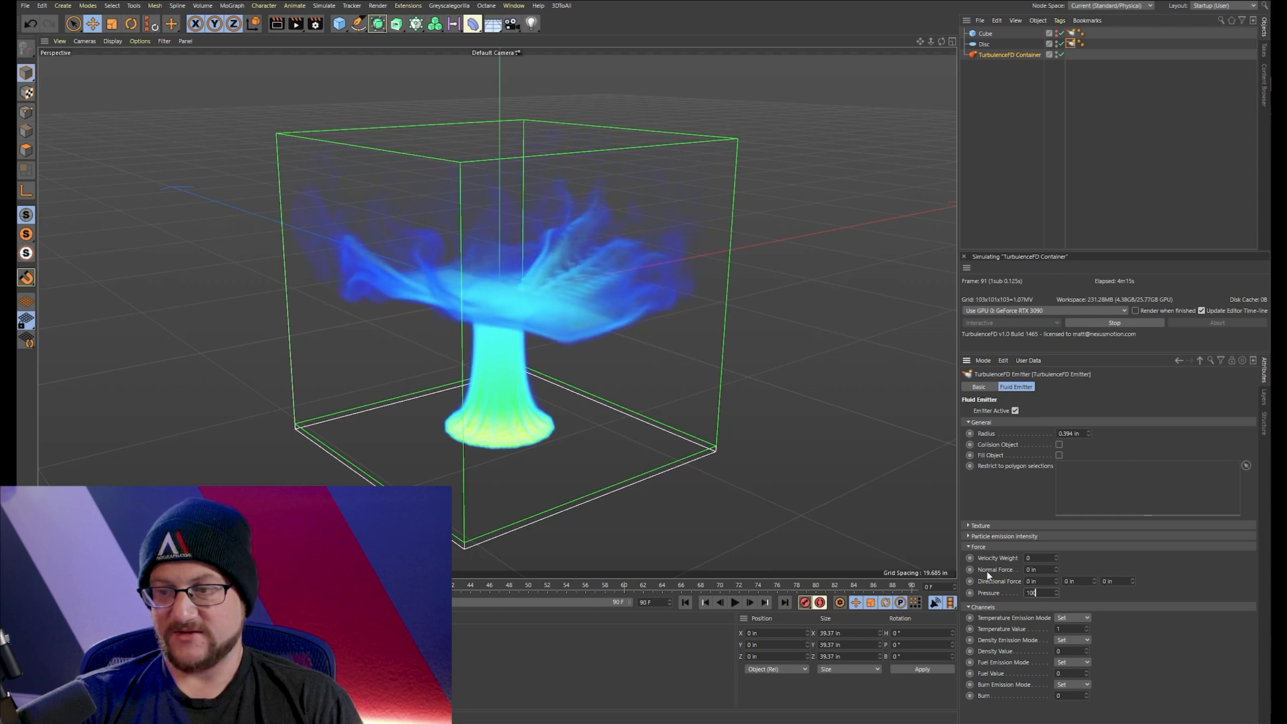
Restart the simulation with the emitter's Pressure at 500 and switch the Pressure to -500
key(Return)
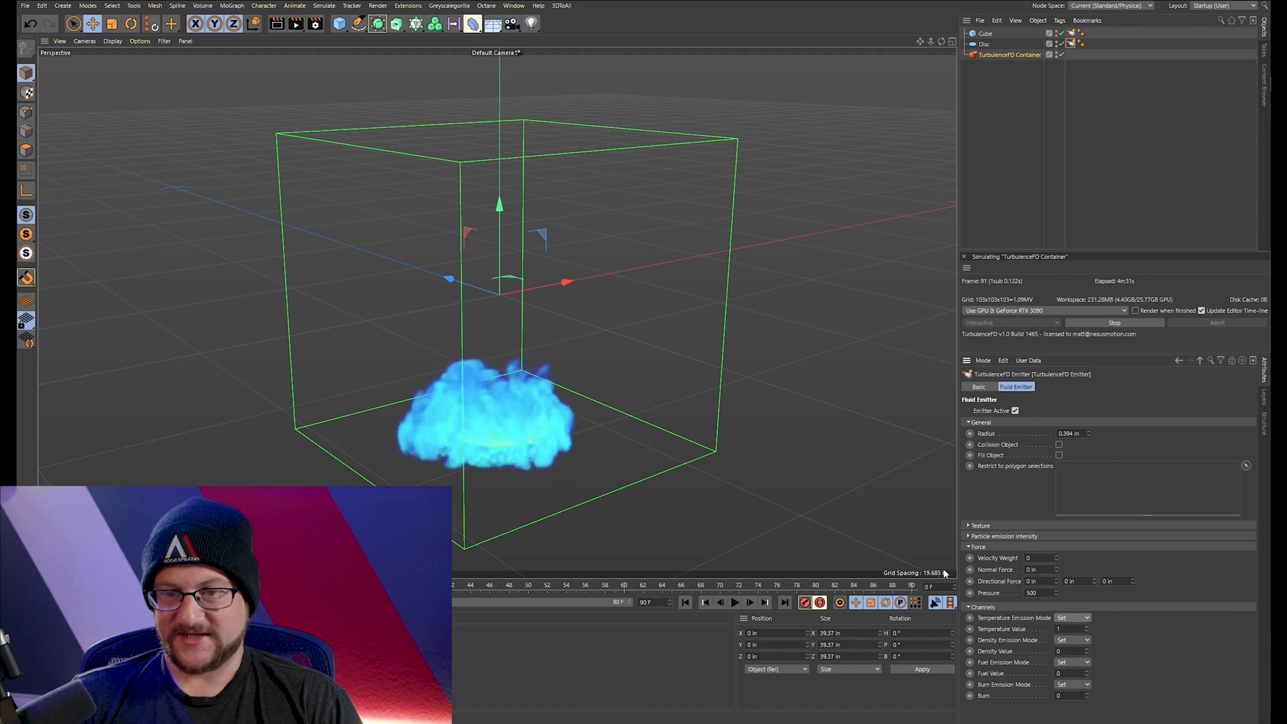
click(1131, 323)
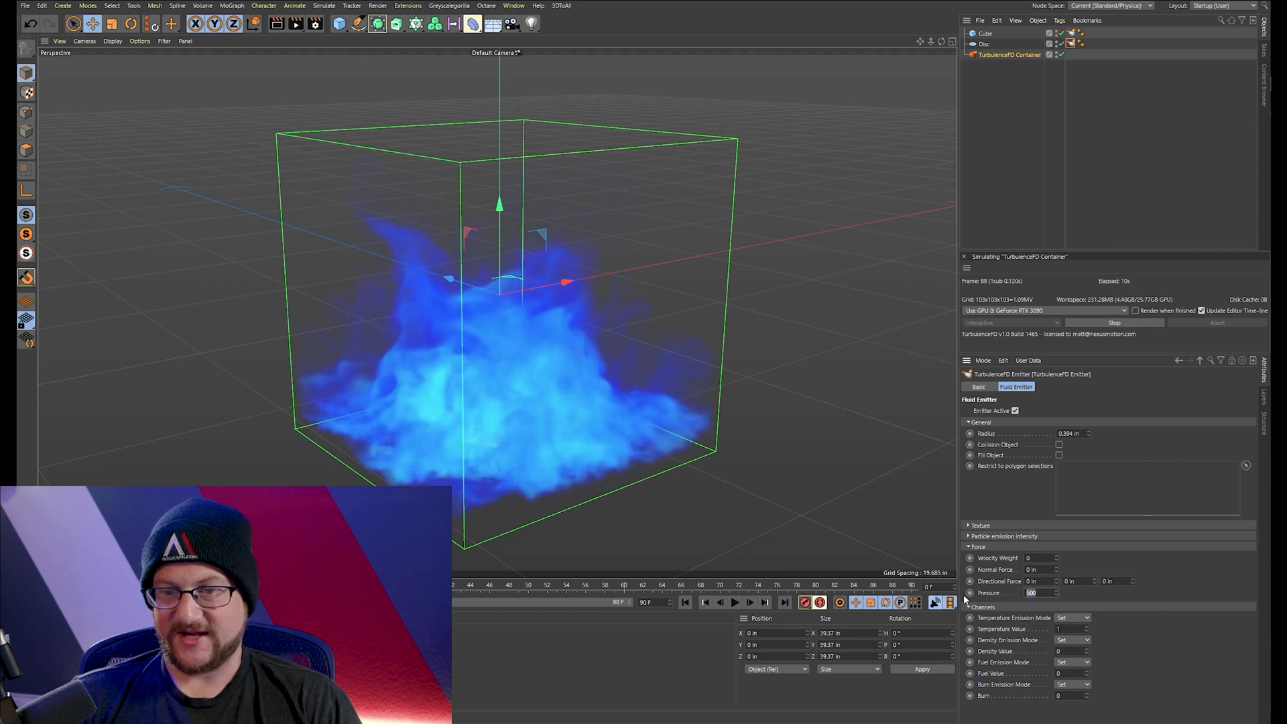
text(-)
key(Return)
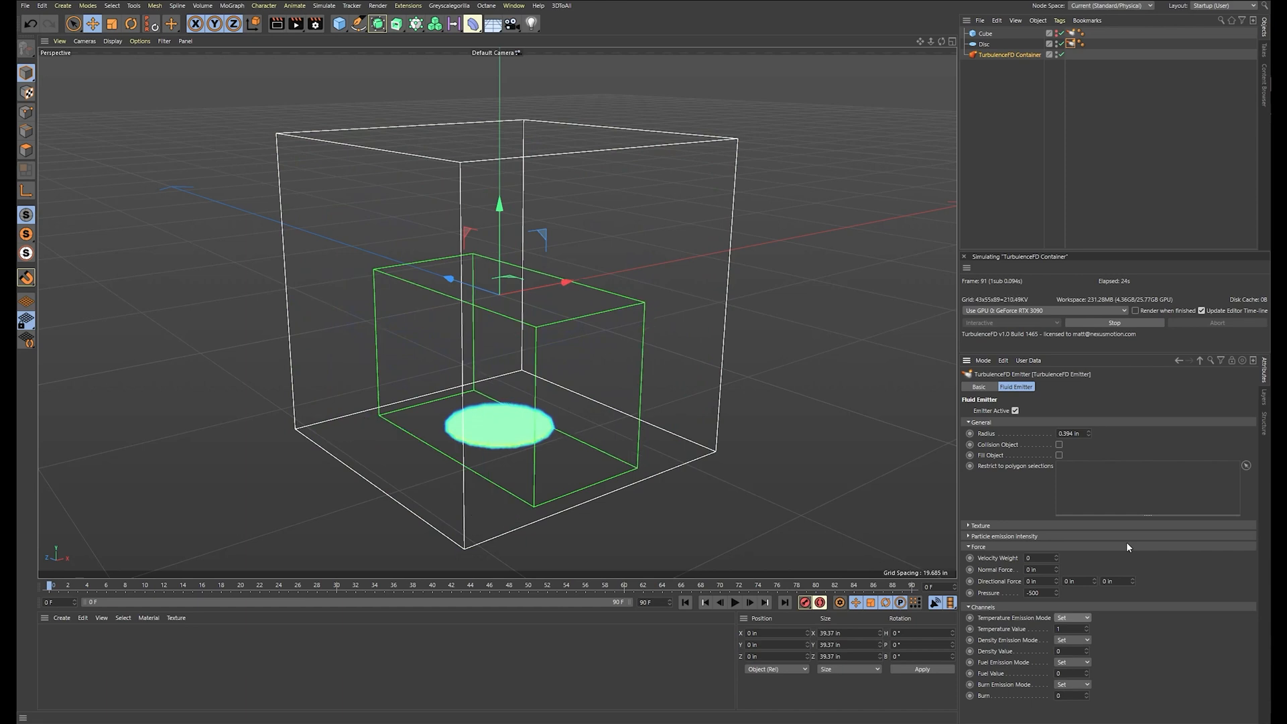
Reset the Disc emitter's Pressure to 0
click(1032, 593)
text(0)
key(Return)
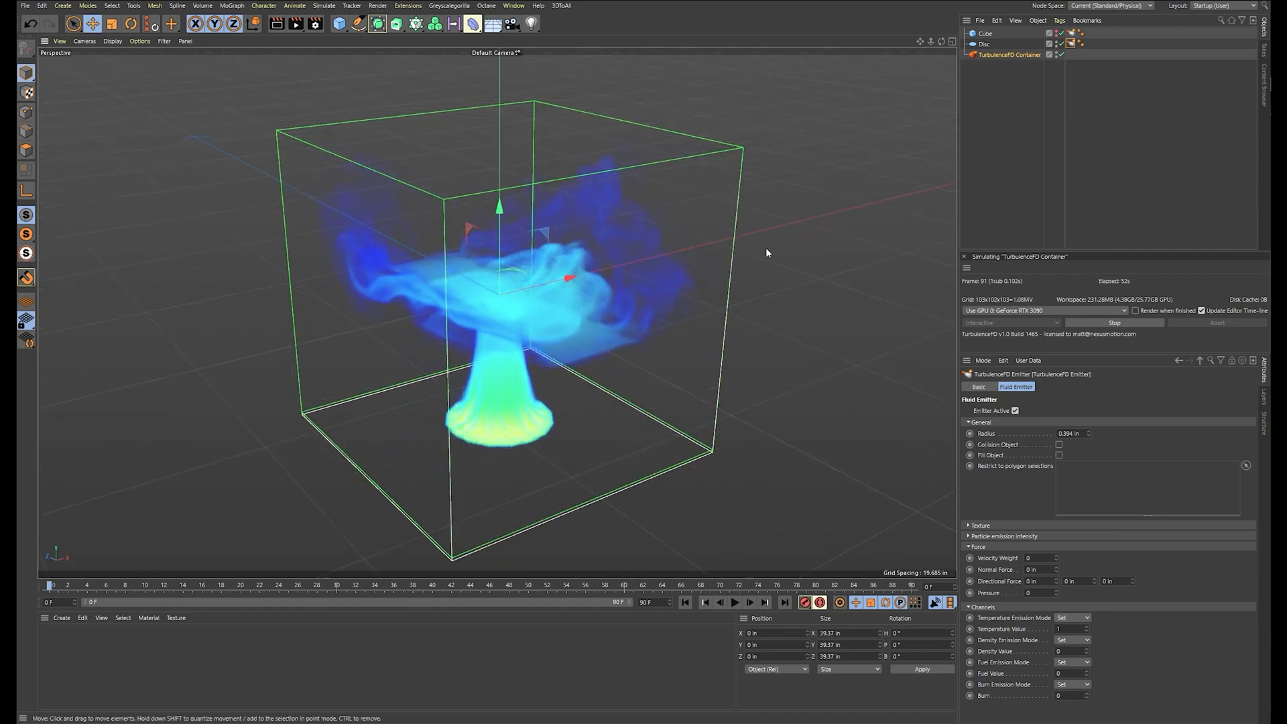
alt+drag(761, 215, 660, 245)
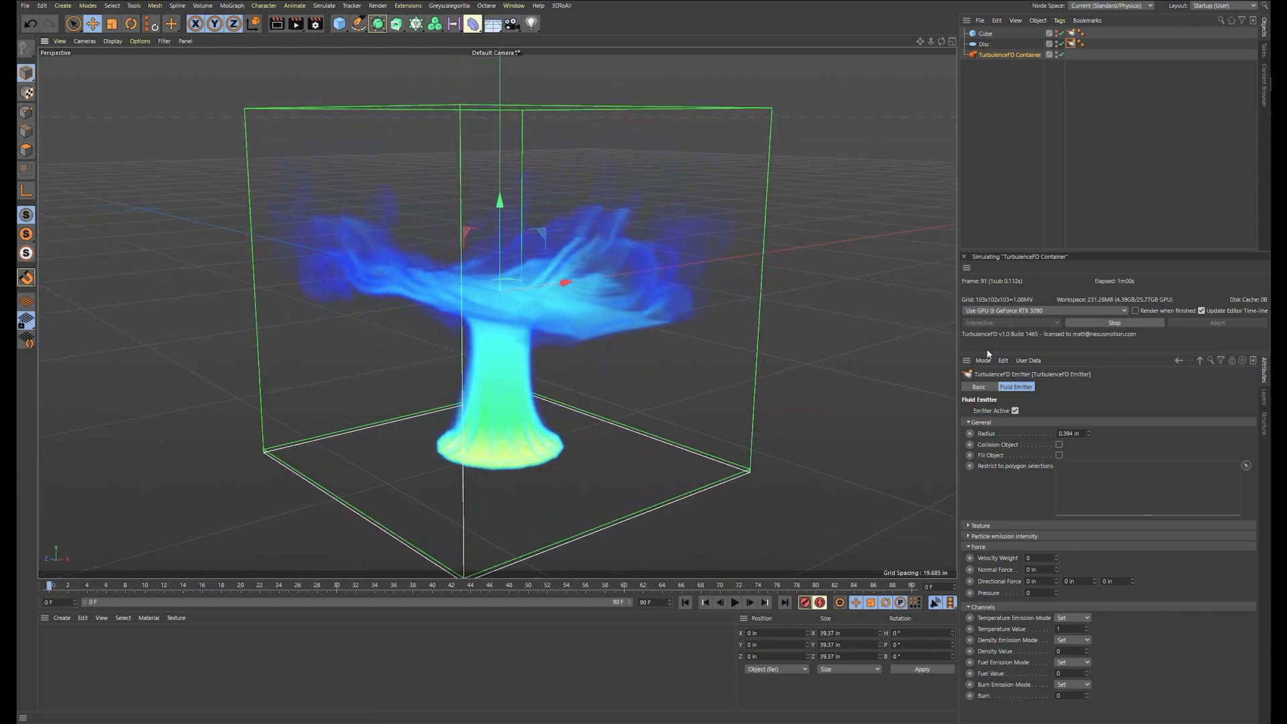
Set the TurbulenceFD Container's temperature cooling Half-life to 18 F and its Buoyancy to 10 in
click(1025, 55)
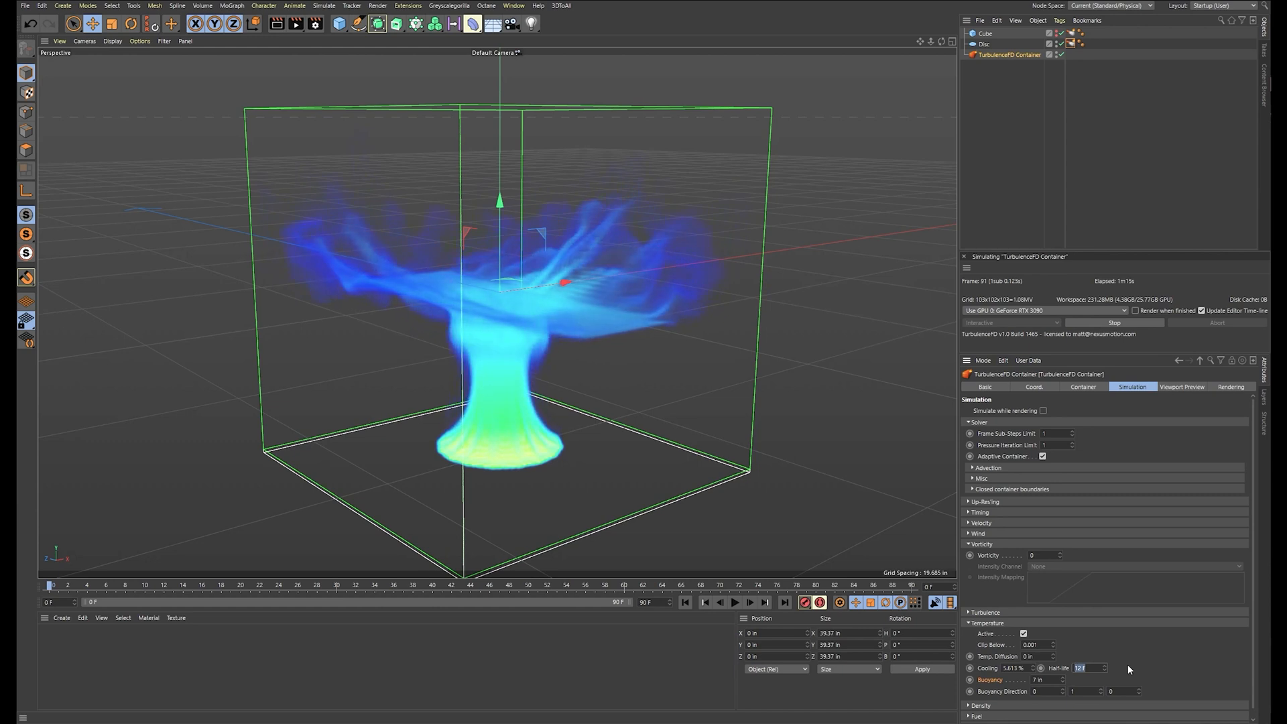
text(18)
key(Return)
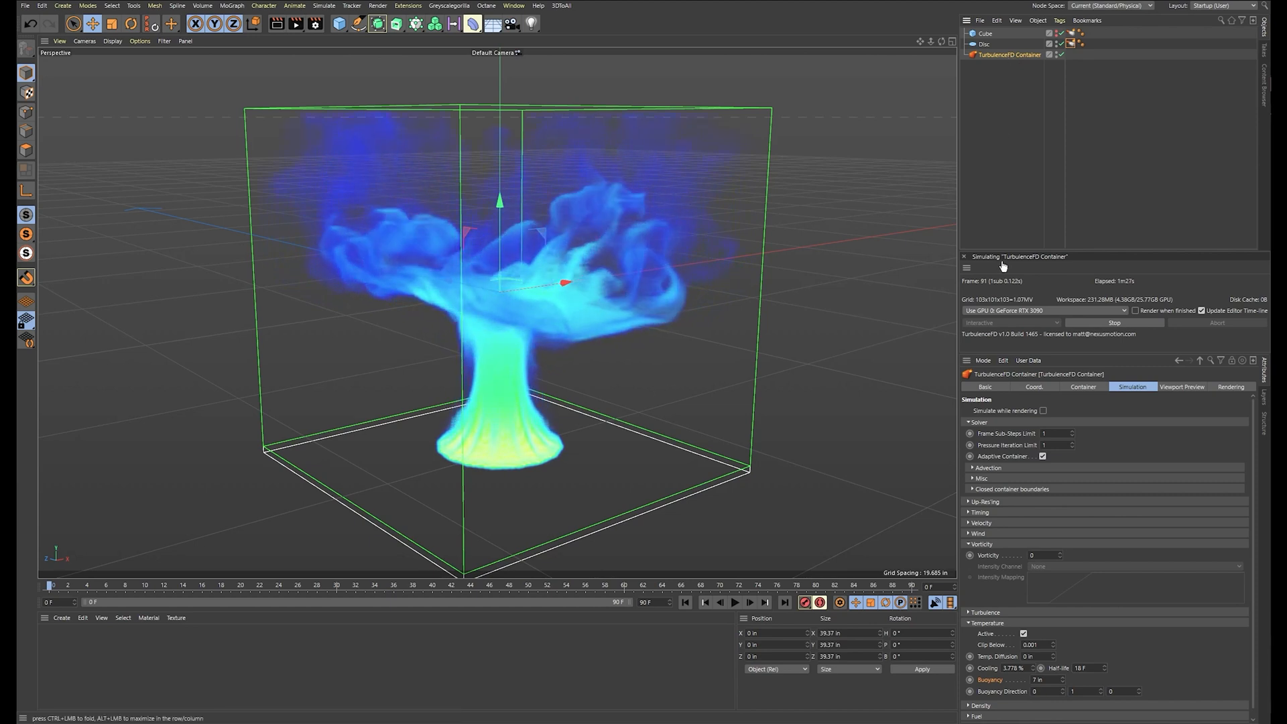
click(1039, 680)
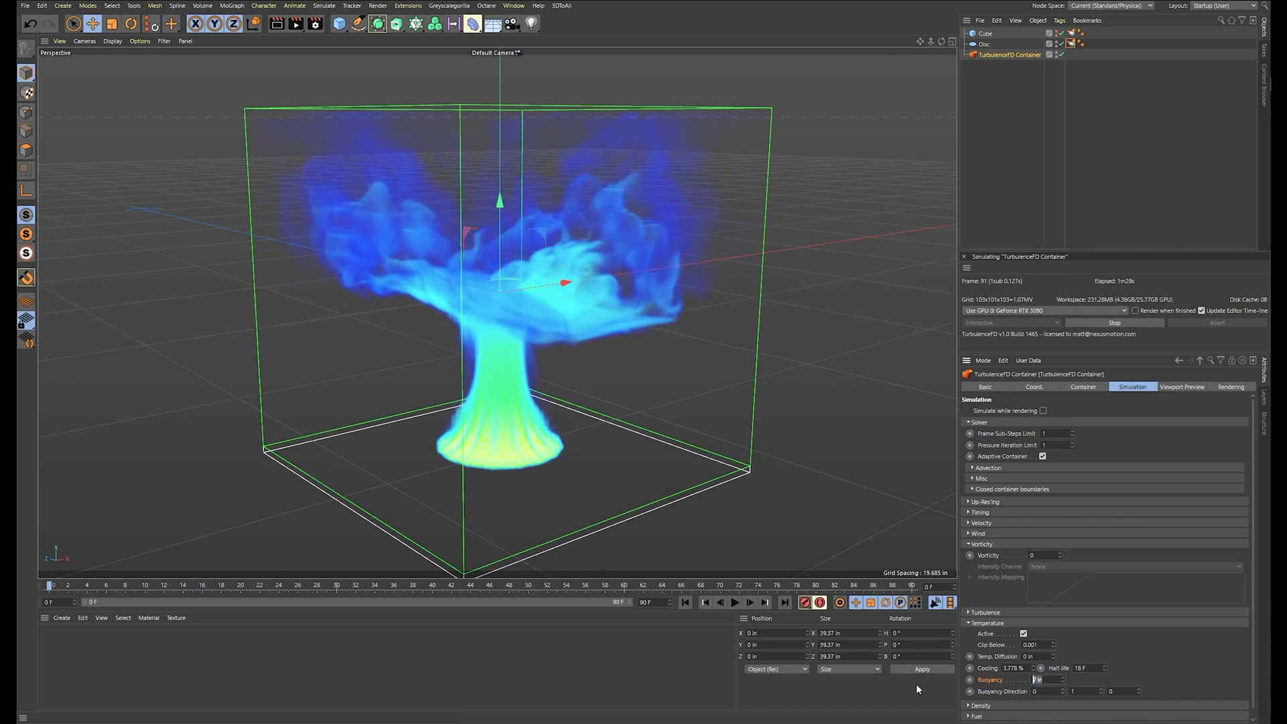
text(10)
key(Return)
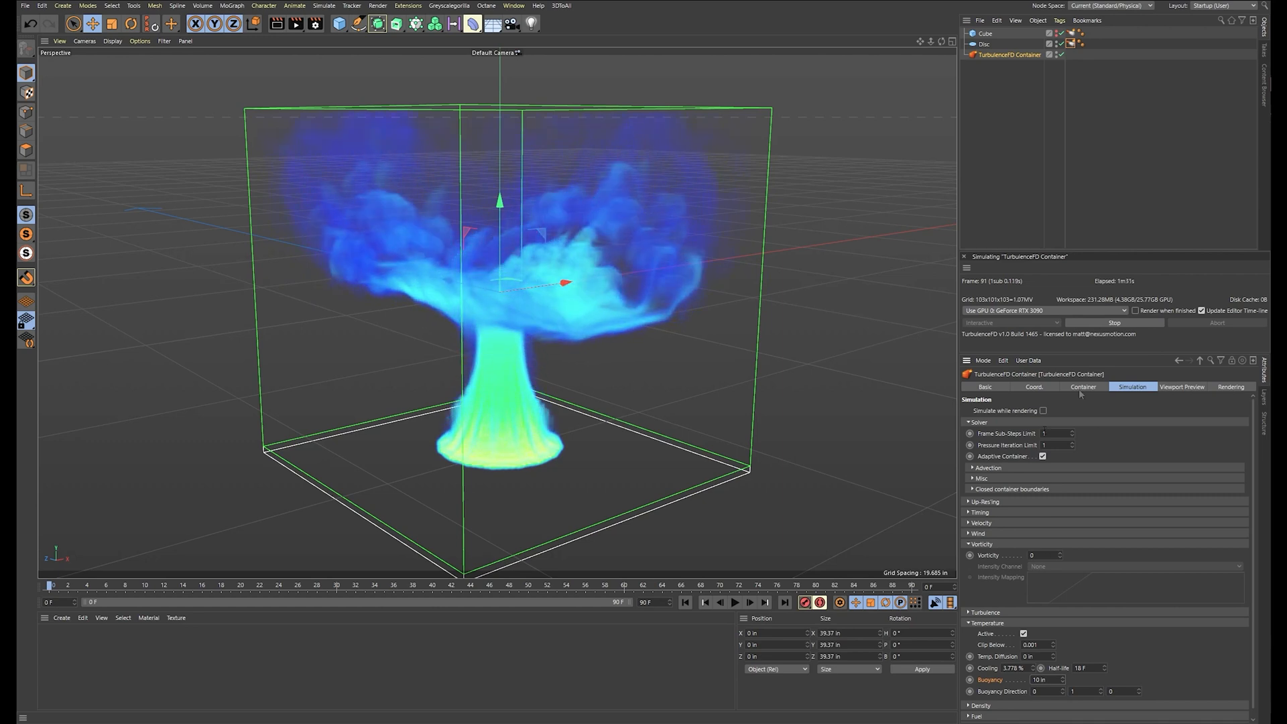
Set the Disc emitter's Pressure to 5 and its Radius to 0.5 in
click(1070, 43)
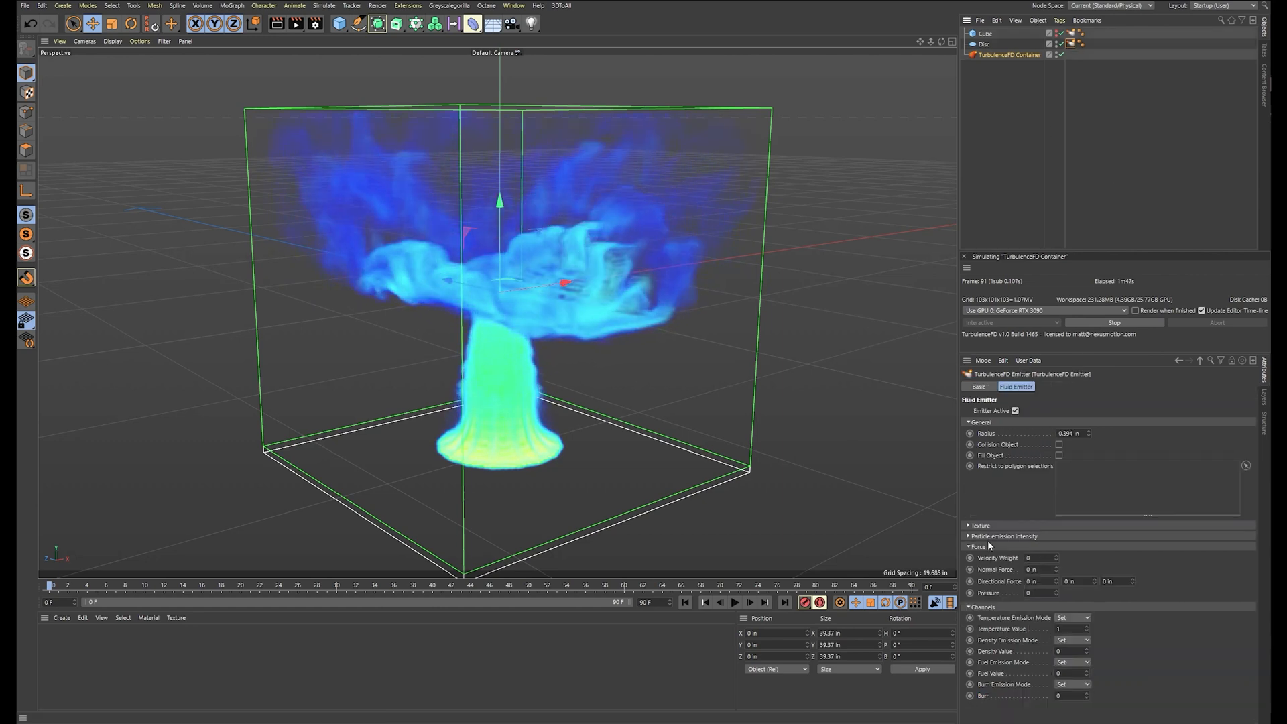
drag(1037, 593, 977, 592)
text(5)
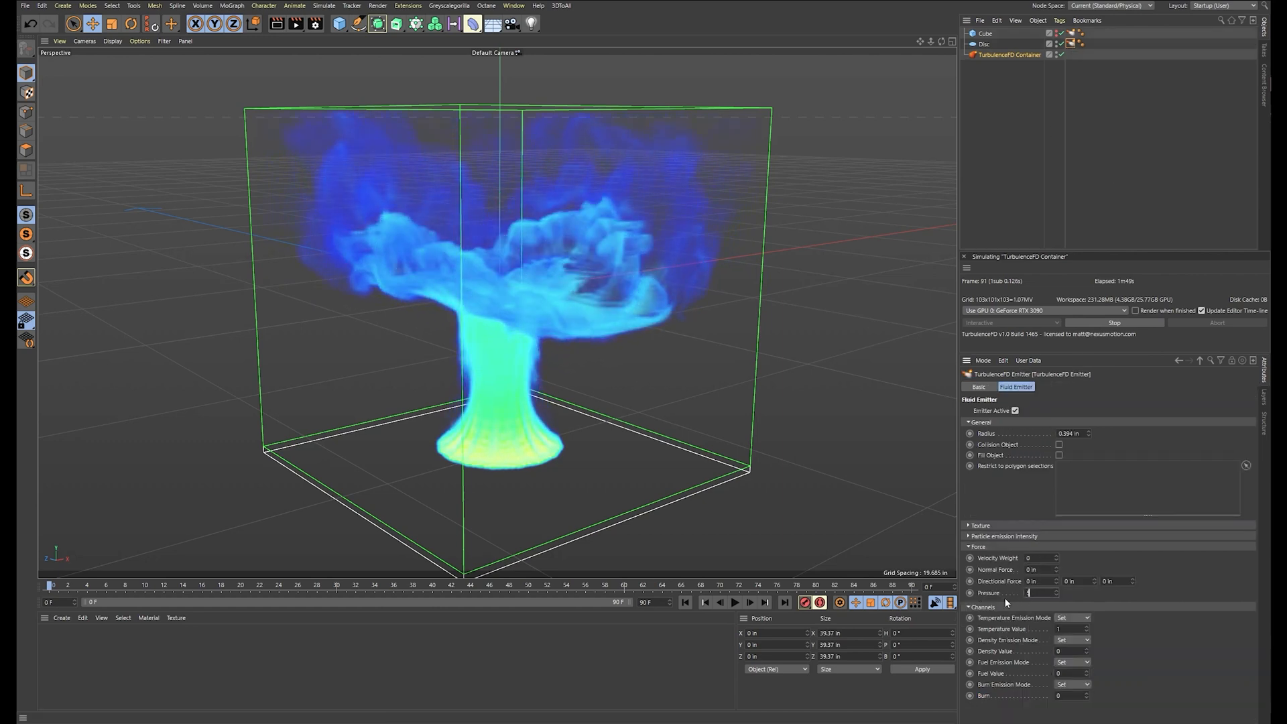
key(Return)
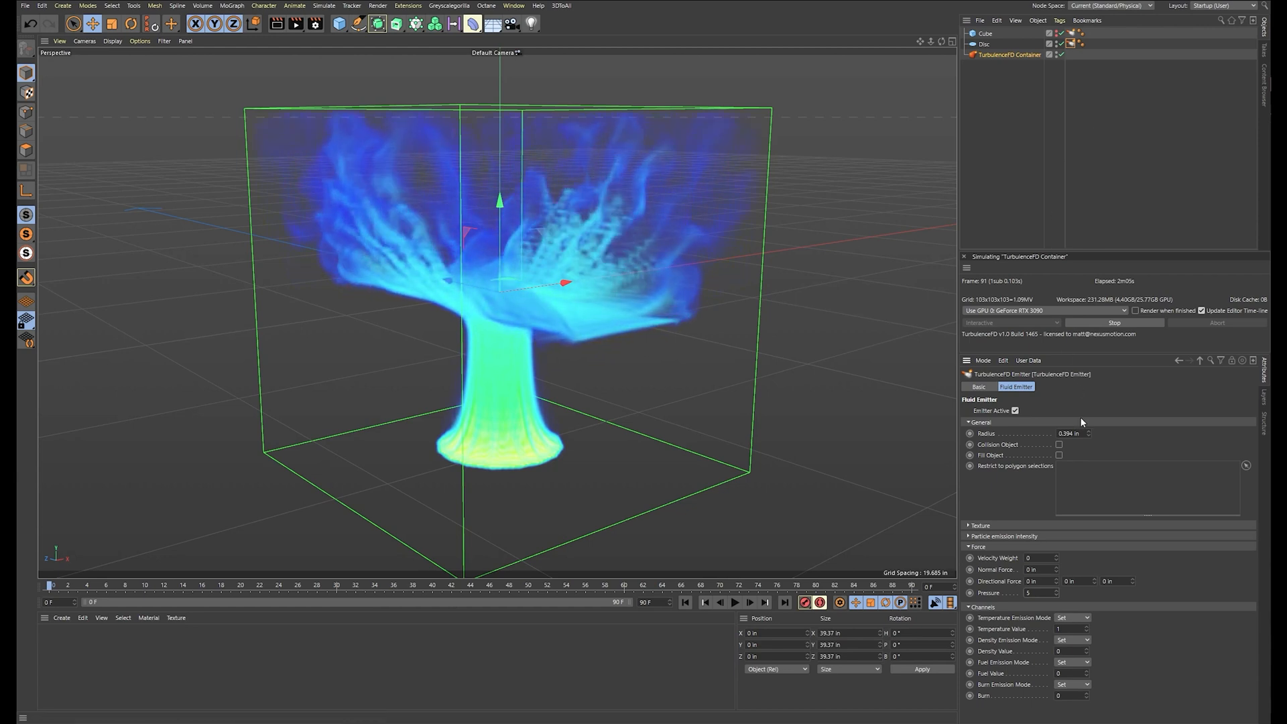
double_click(1070, 433)
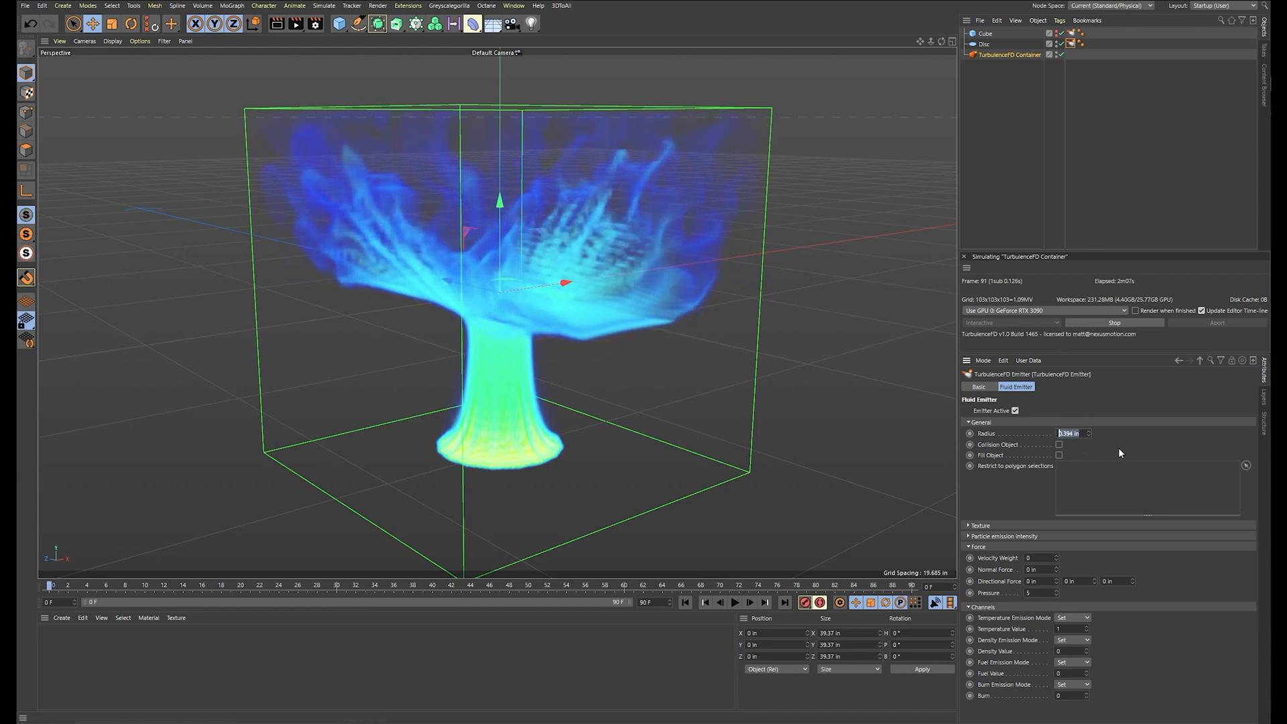
text(0.5)
key(Return)
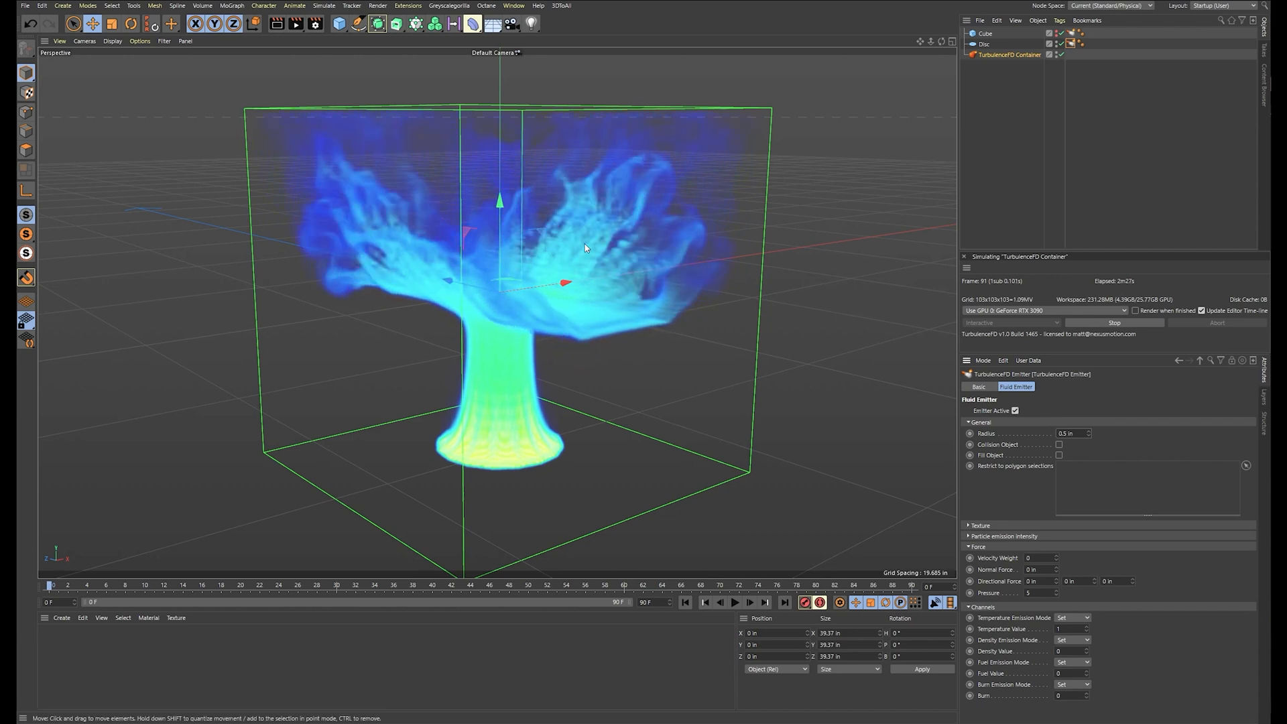
Set the TurbulenceFD Container's Voxel Size to 0.1 in and stop the running simulation
alt+drag(585, 248, 670, 328)
click(1009, 54)
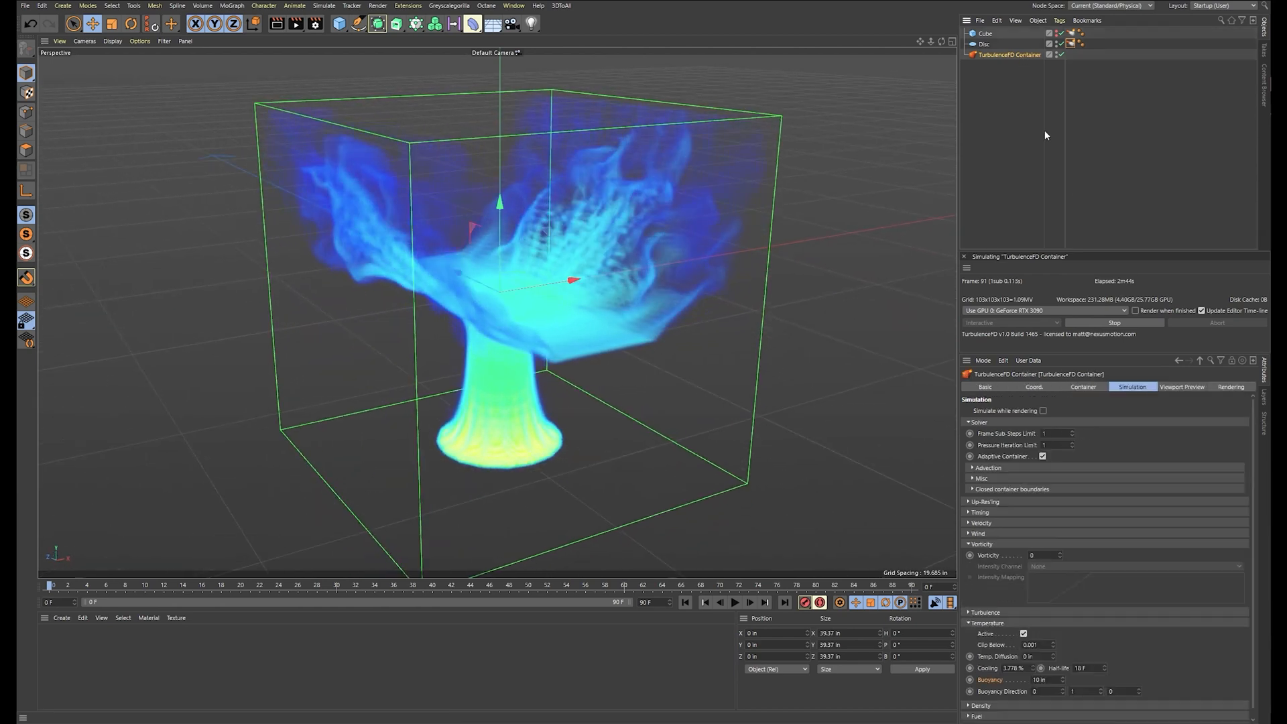
click(1080, 387)
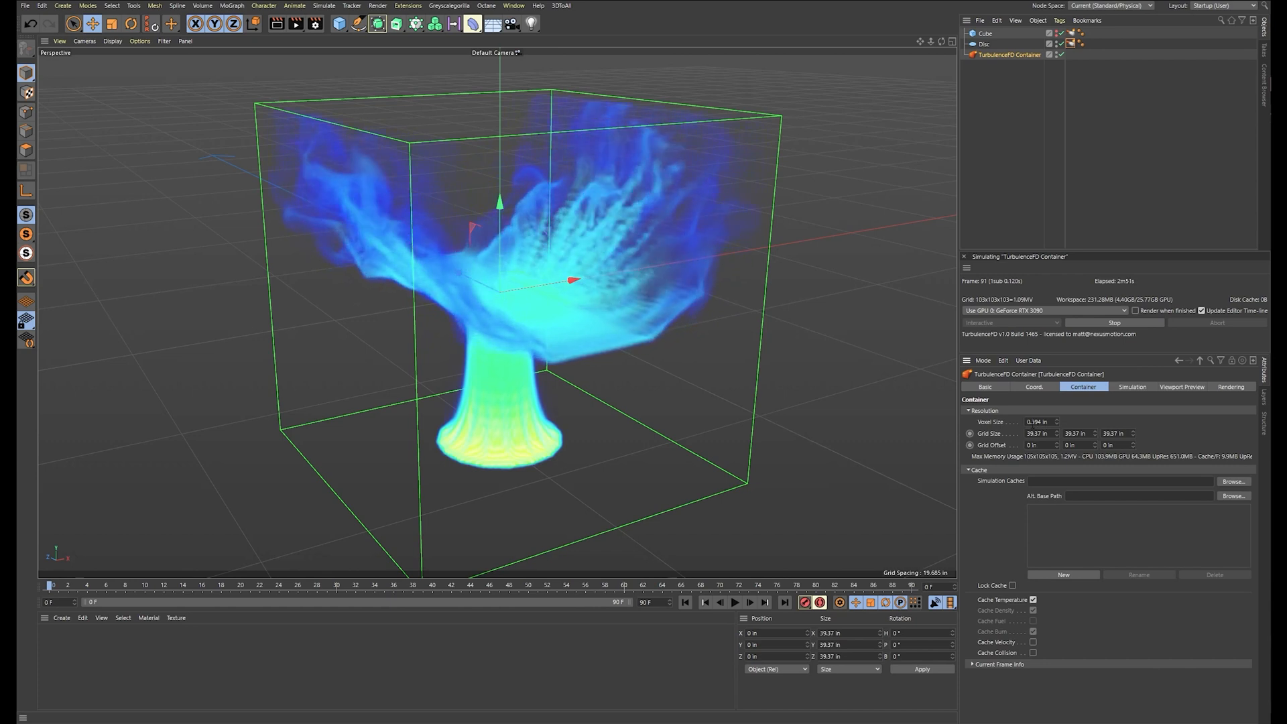
click(1044, 421)
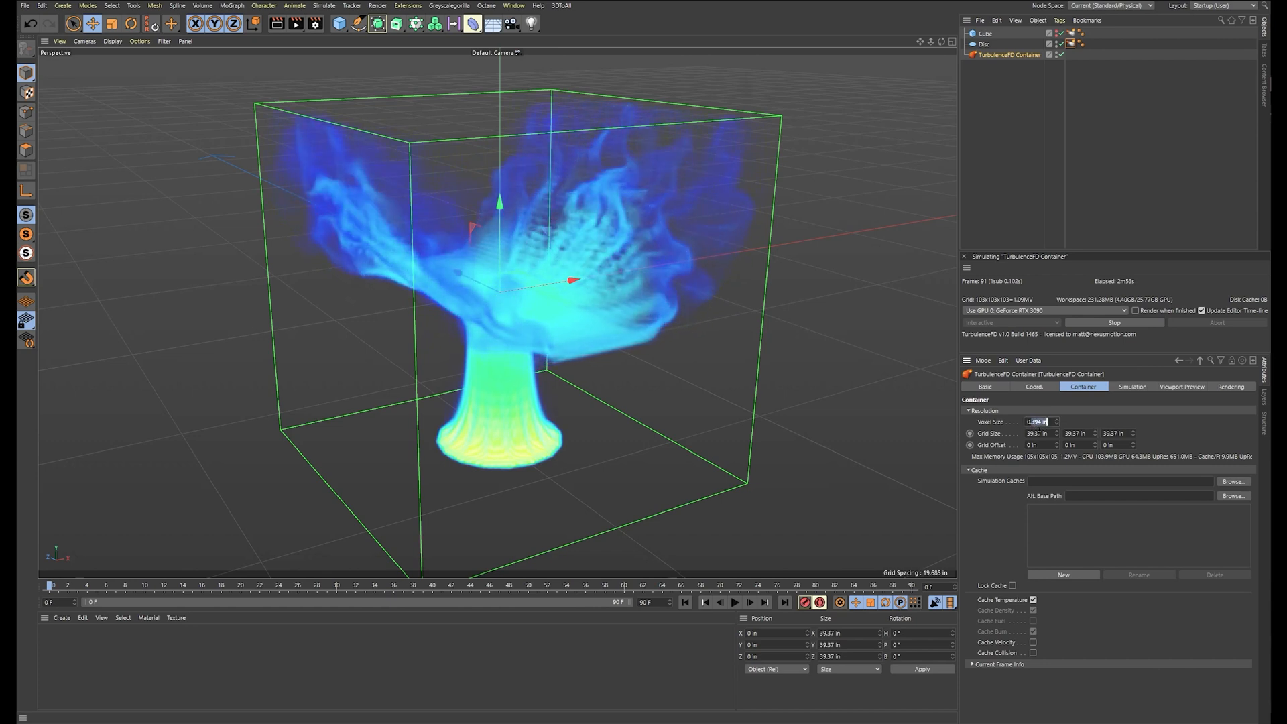
text(0.1)
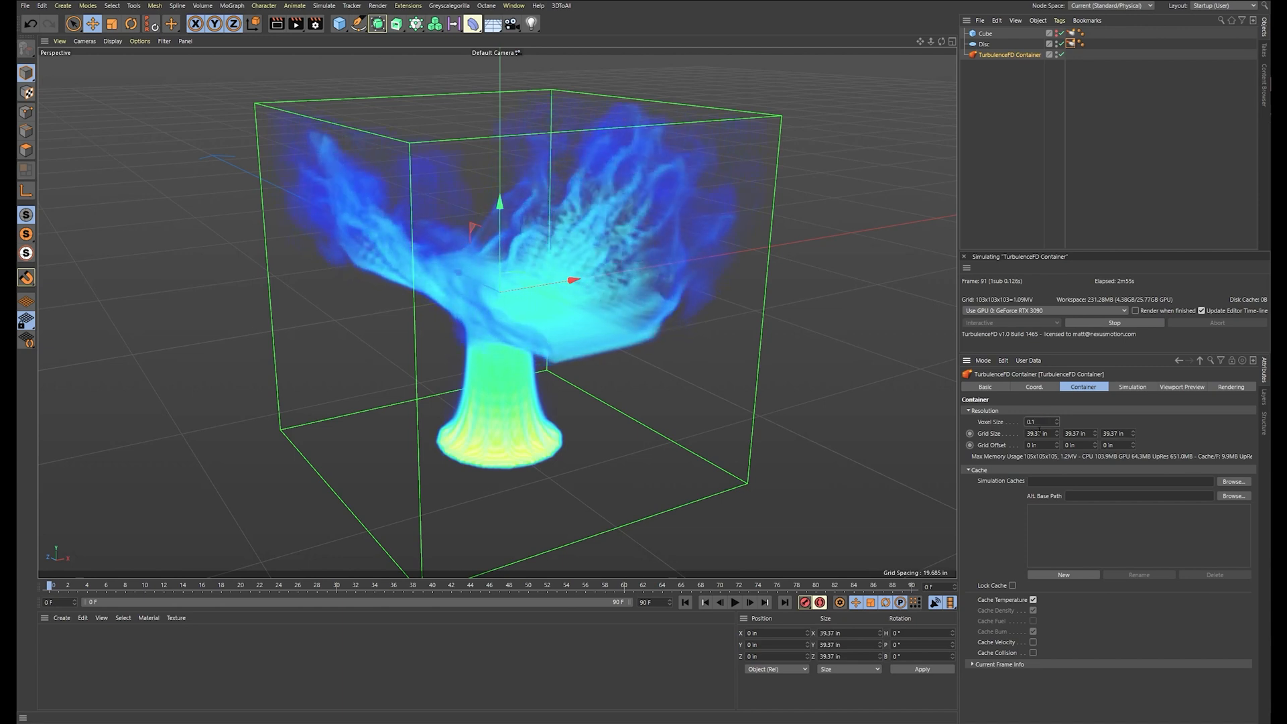
click(1113, 322)
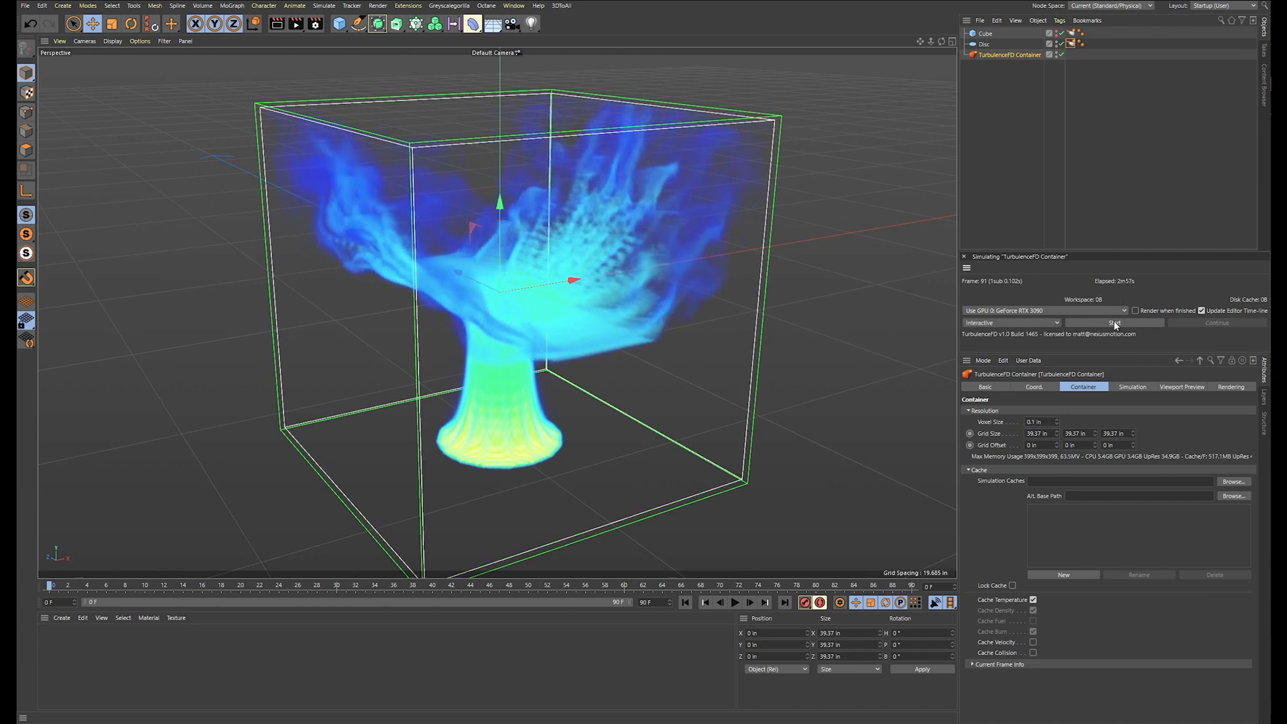
Run and stop the interactive simulation, and restart it with the TurbulenceFD Container's Voxel Size set to 0.394 in
click(1114, 322)
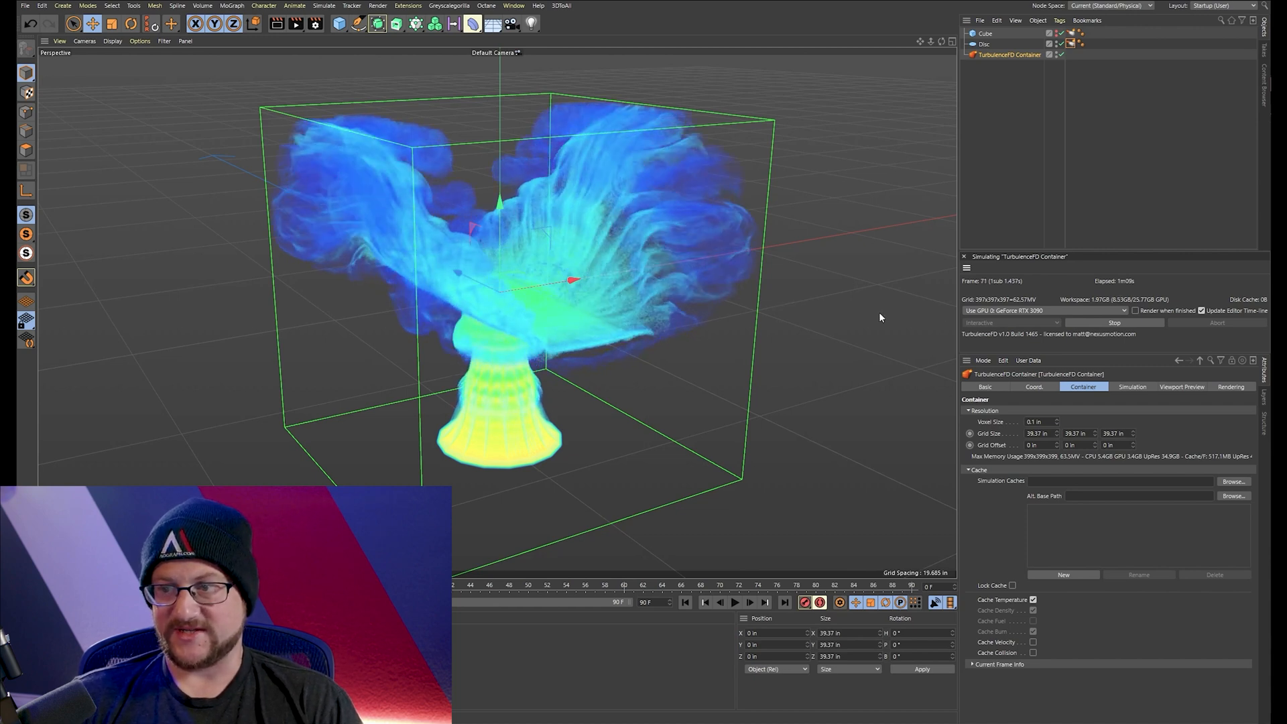
click(1092, 324)
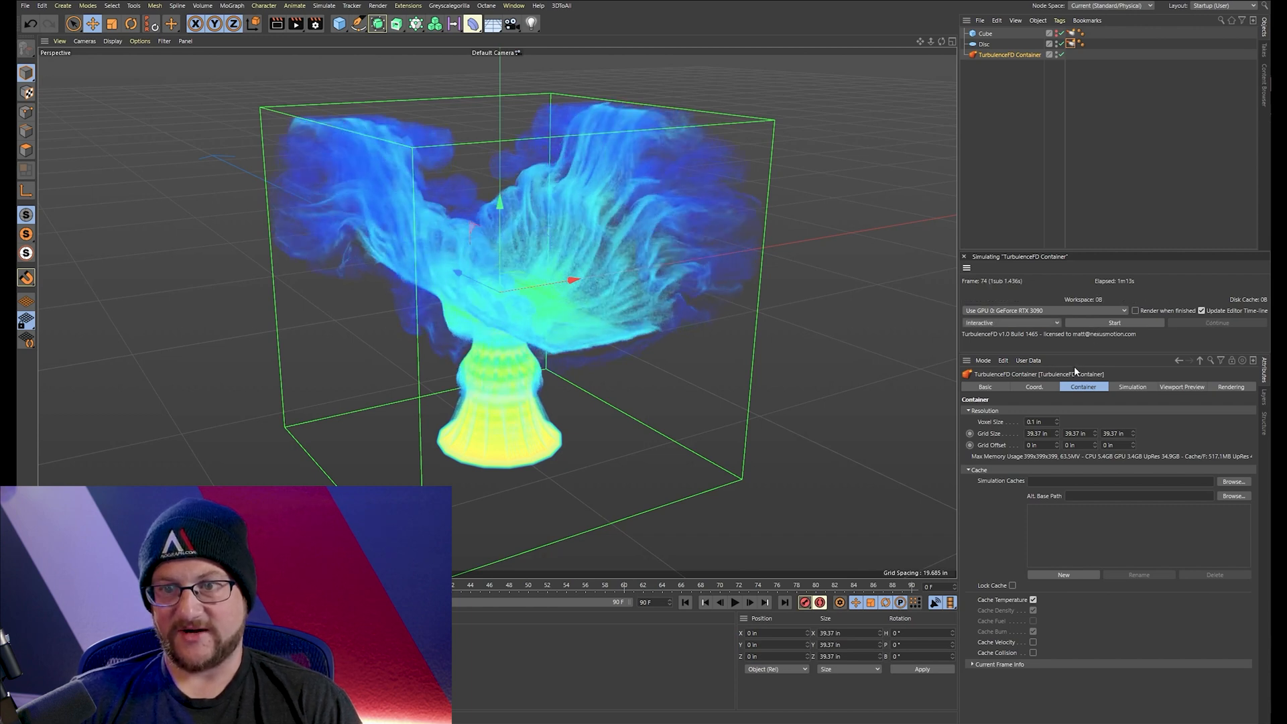
click(1036, 421)
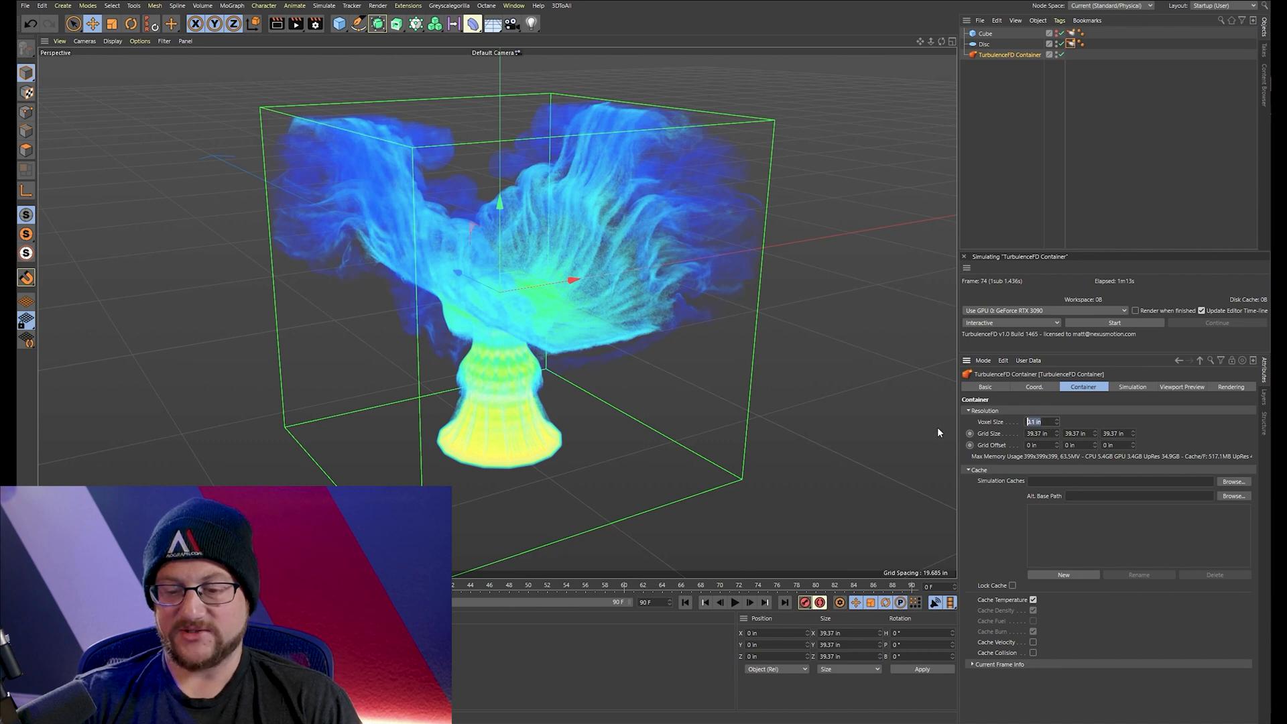
text(.394)
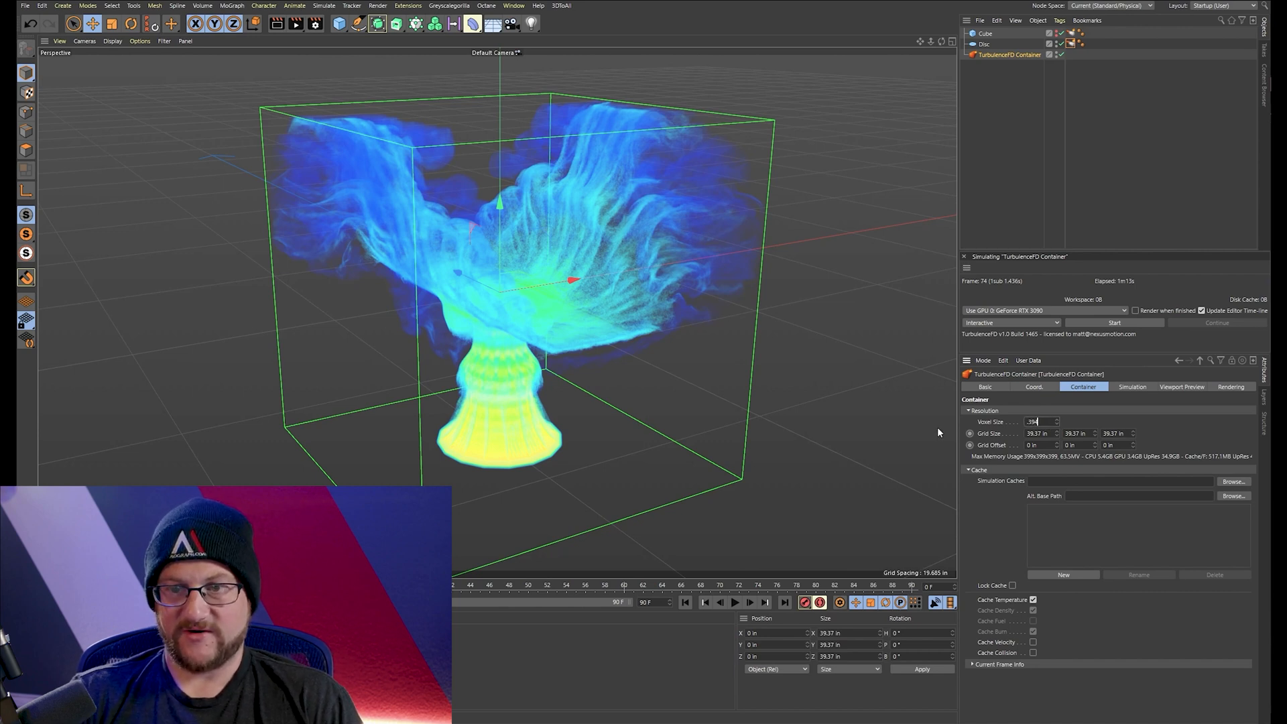
click(1115, 323)
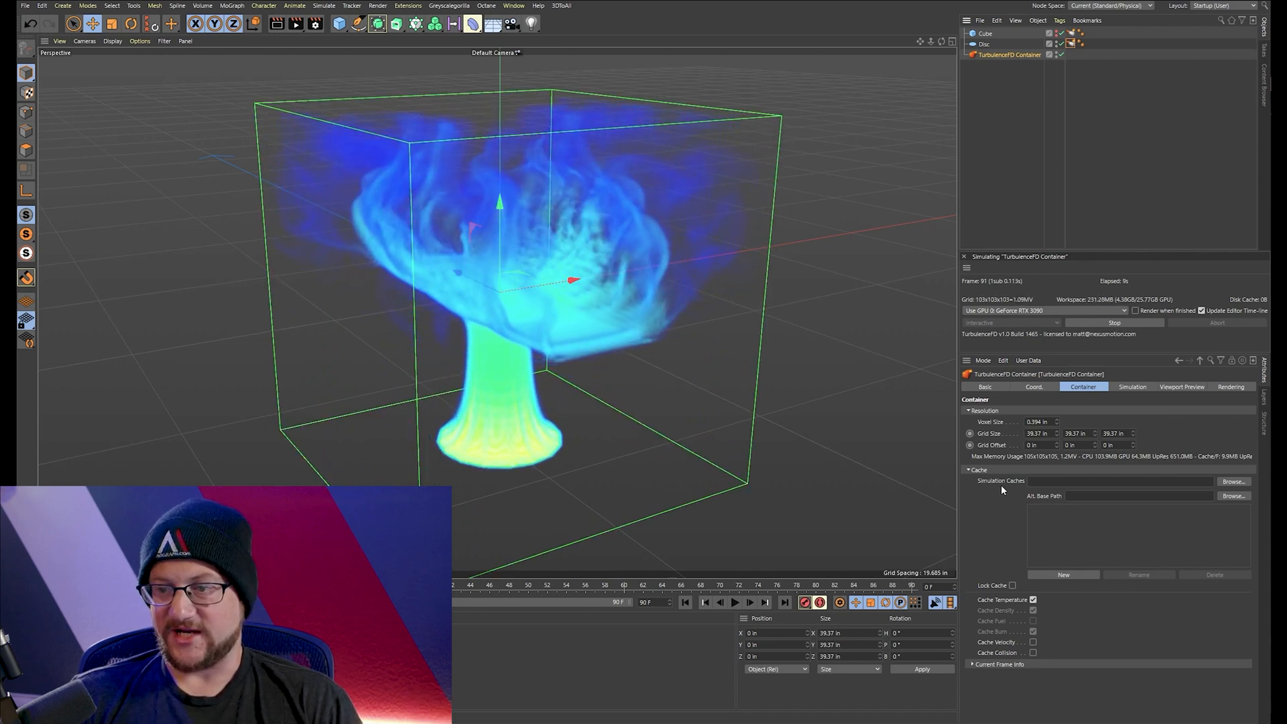
Try a Turbulence Intensity of 1 in on the TurbulenceFD Container and raise it to 10 in
click(1132, 387)
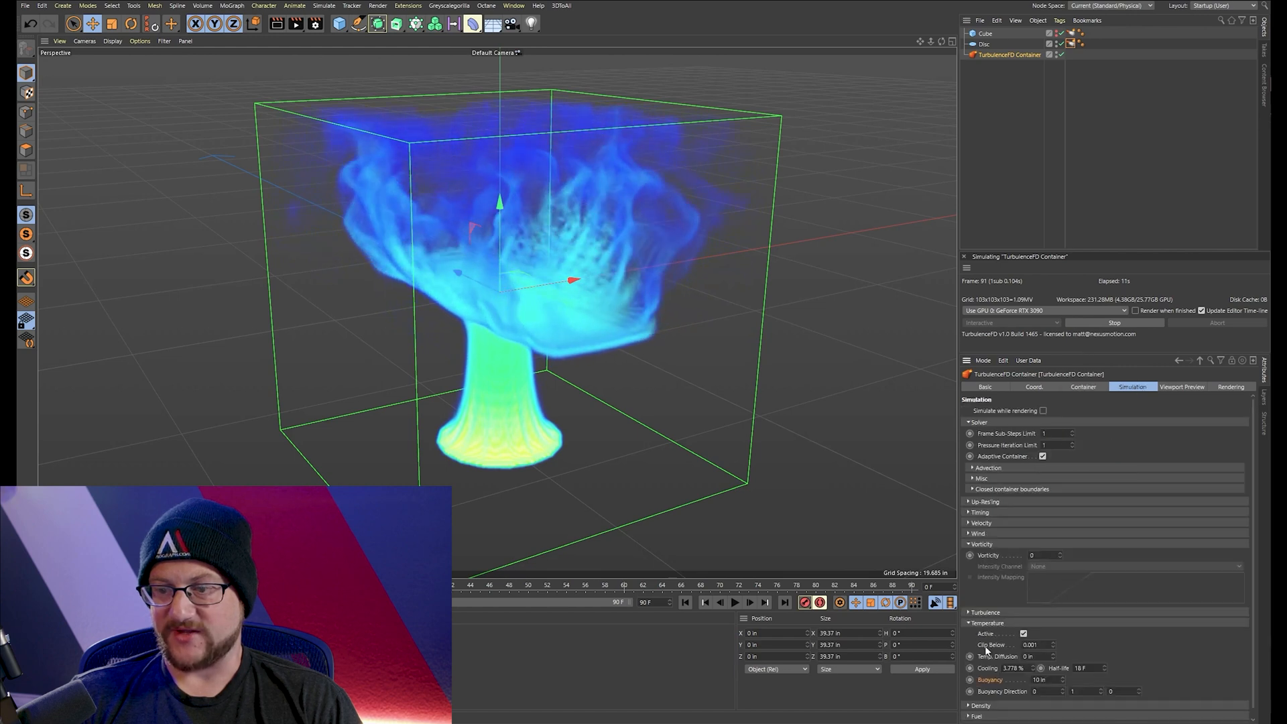
click(969, 612)
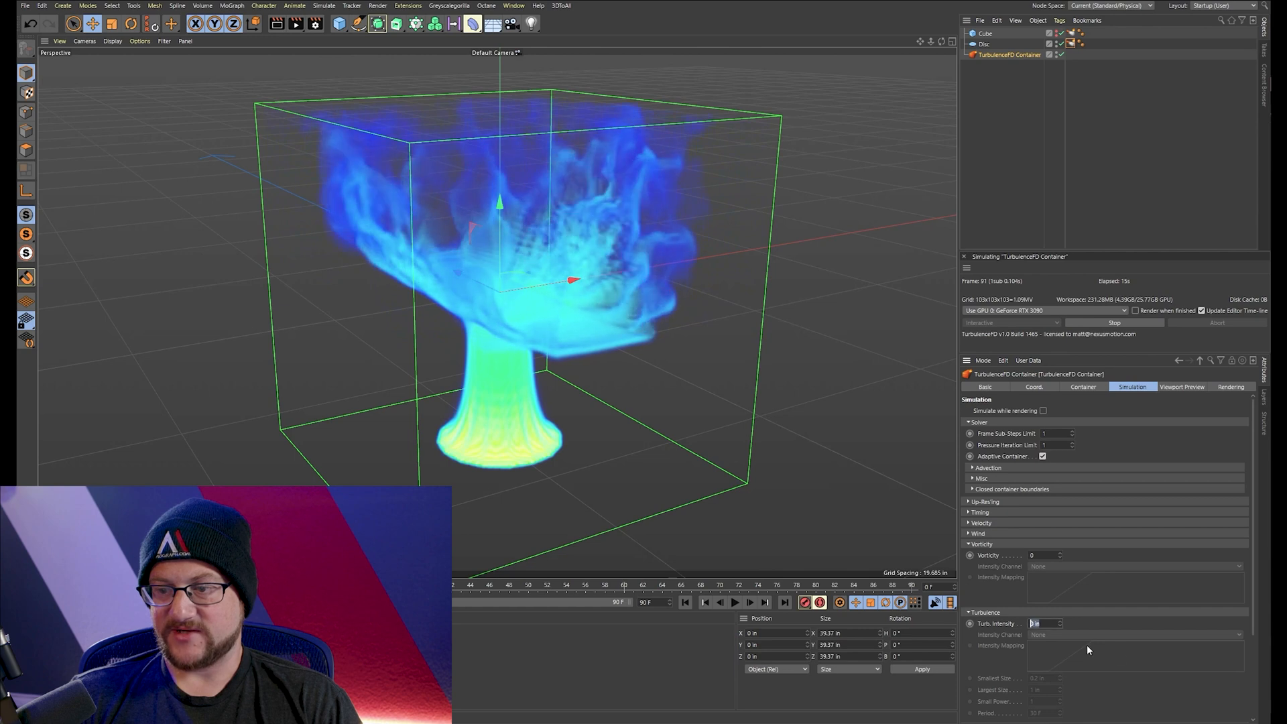
text(1)
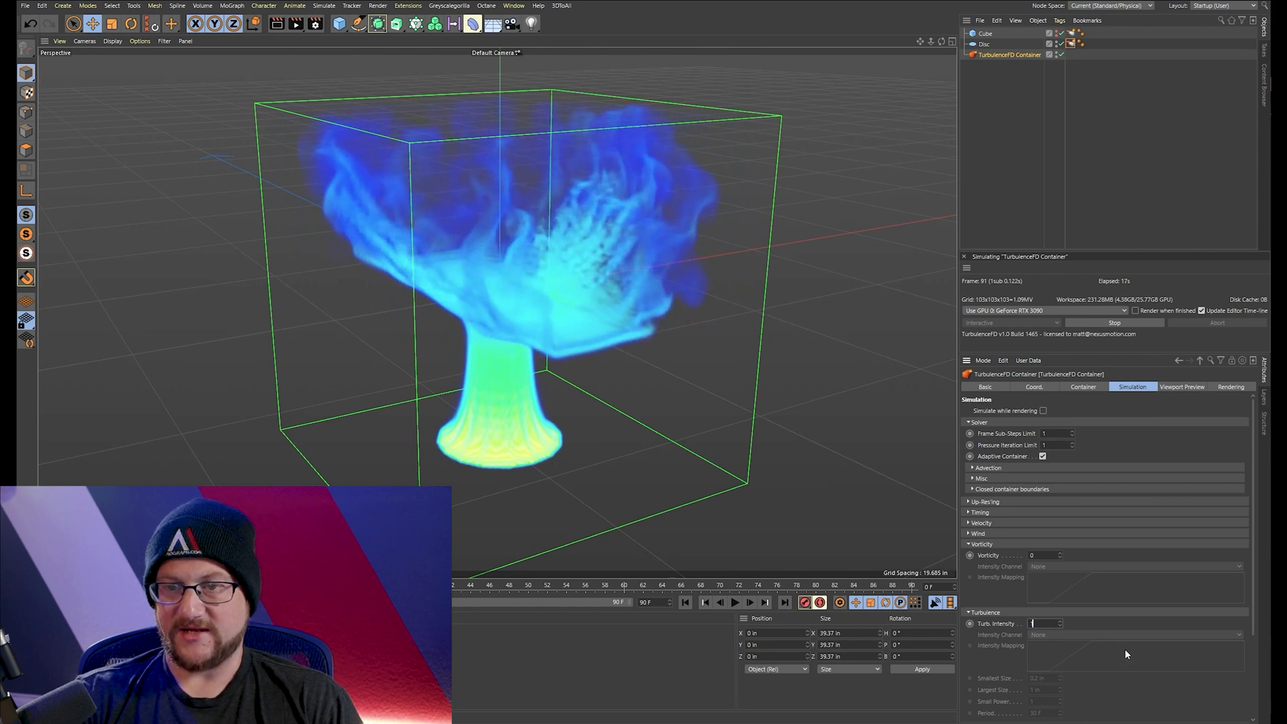
key(Return)
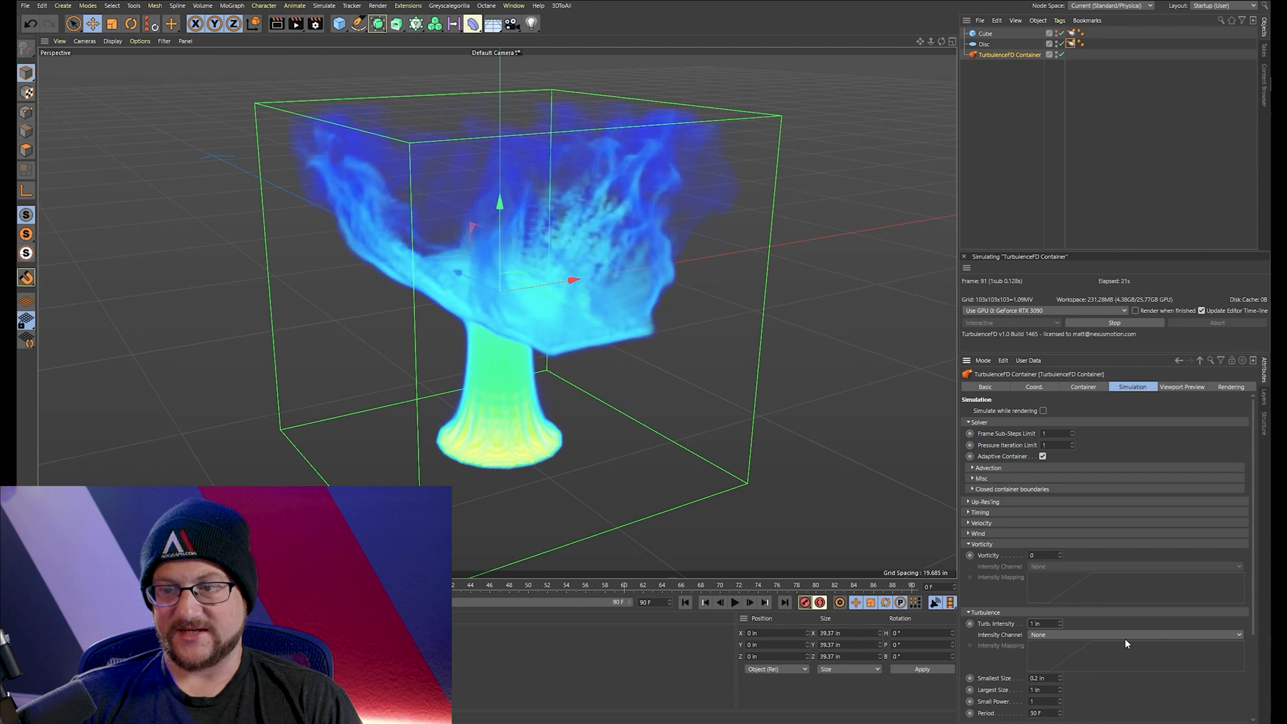
text(10)
key(Return)
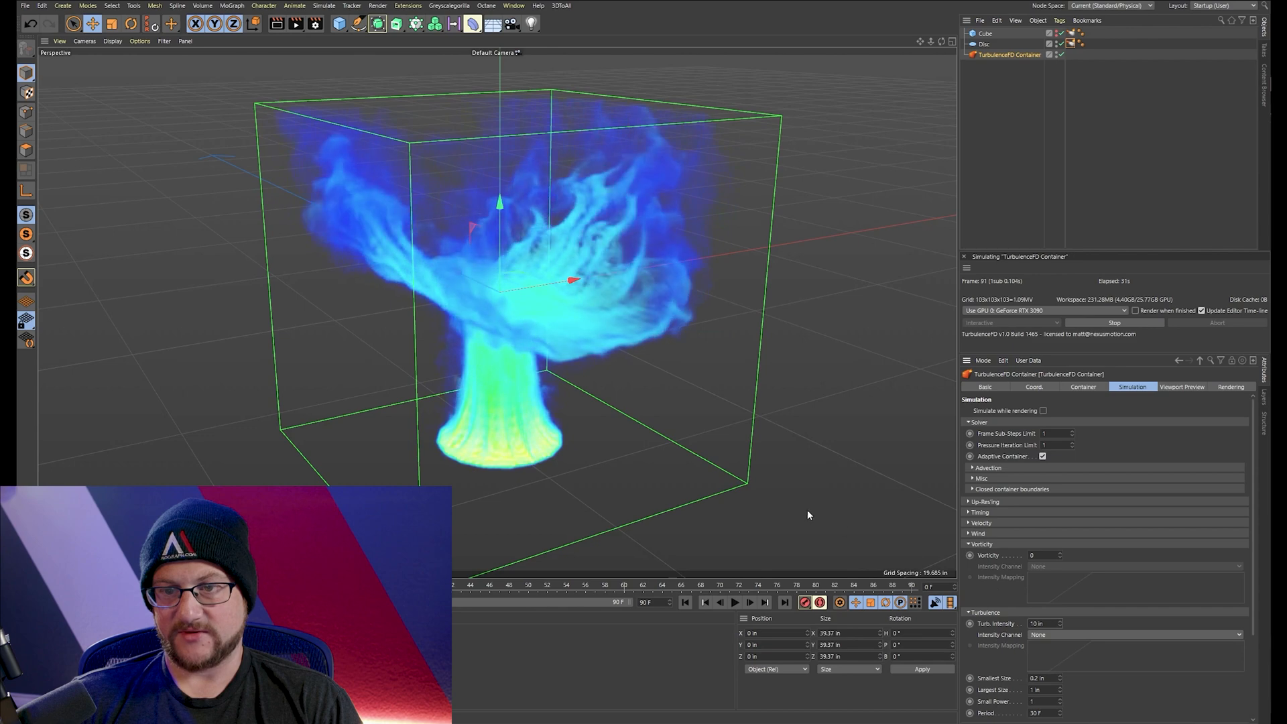
Set the turbulence Small Power to 0.8, Smallest Size to 0.1 in and Largest Size to 0.8 in
alt+drag(808, 515, 809, 443)
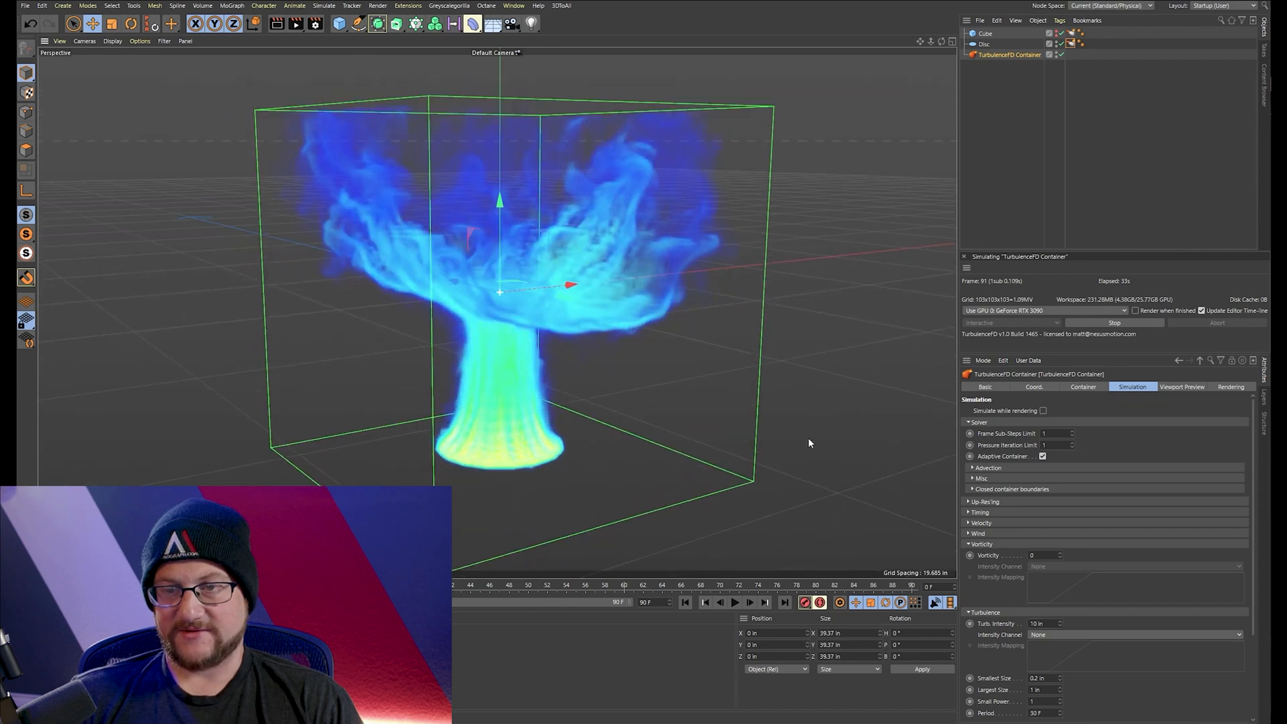
click(1042, 702)
text(0.8)
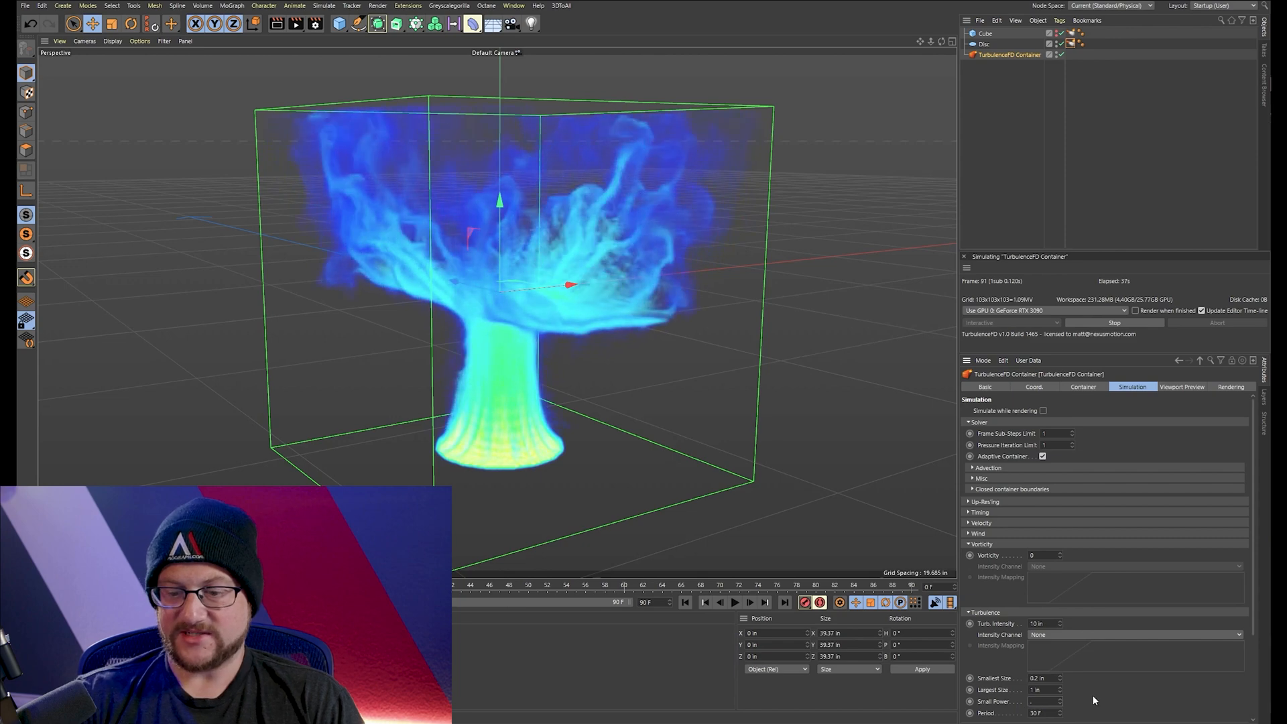
key(Return)
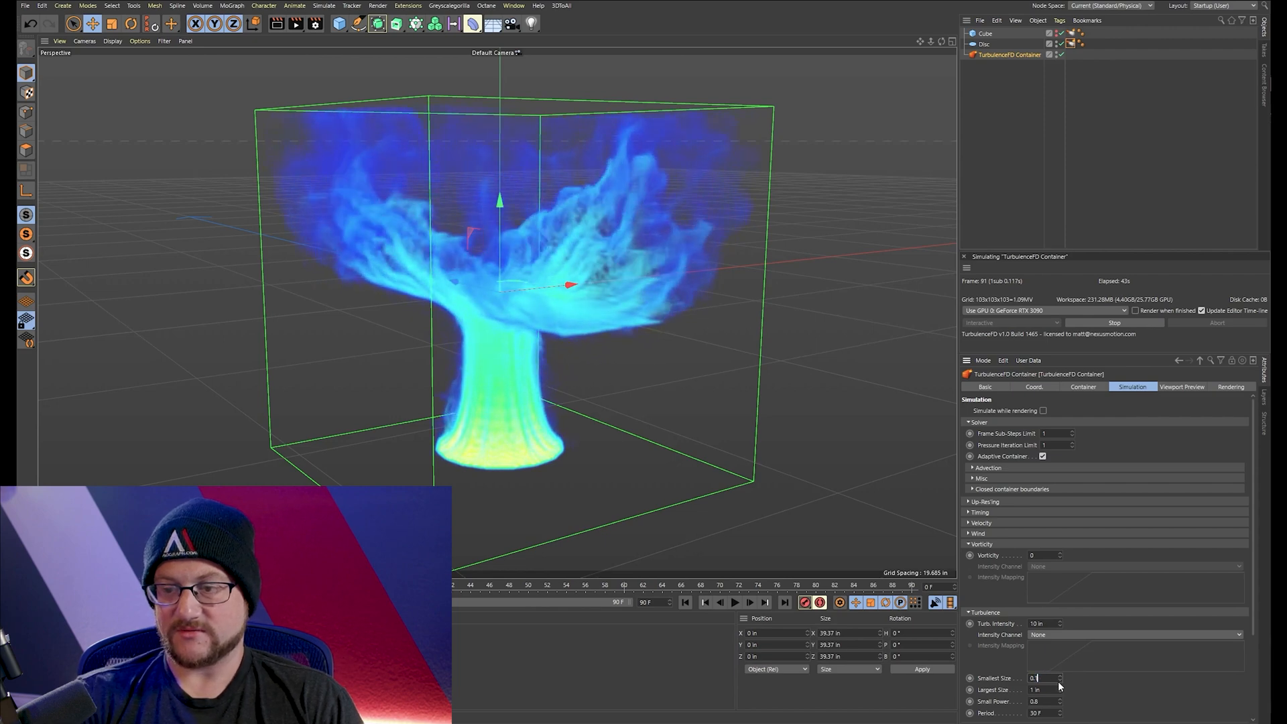
text(0.1)
key(Return)
key(Tab)
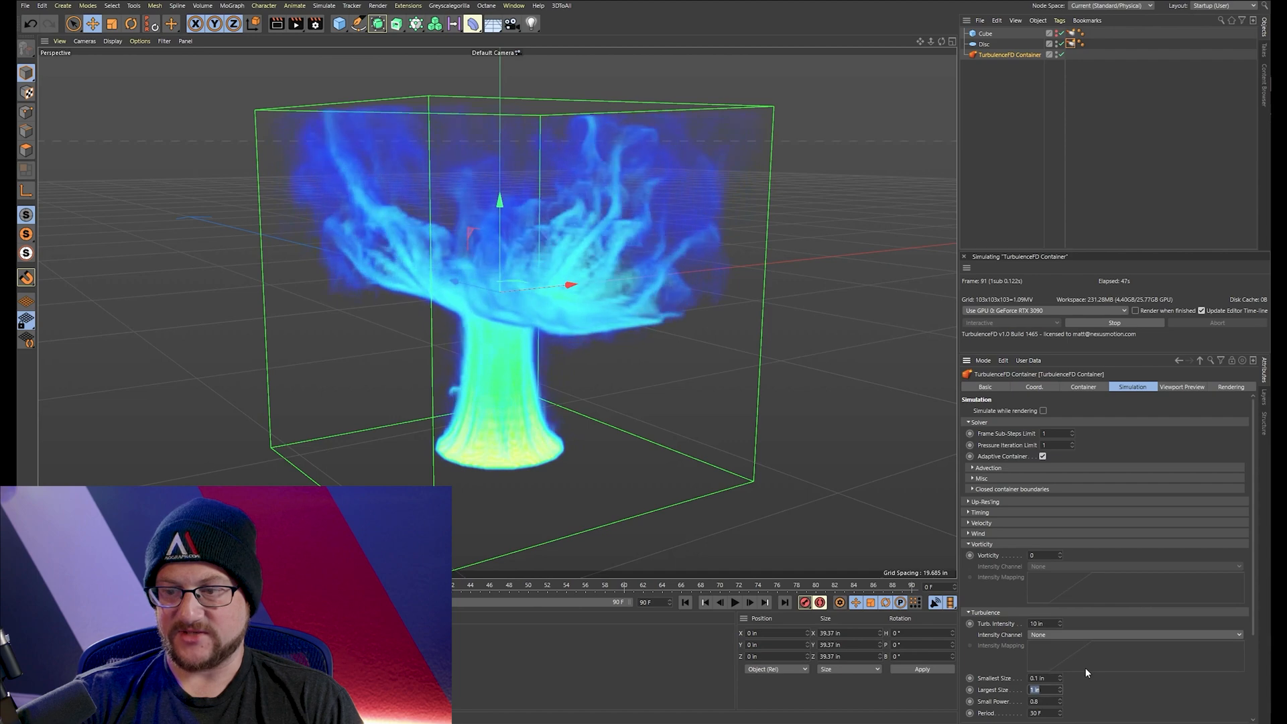
text(0.8)
key(Return)
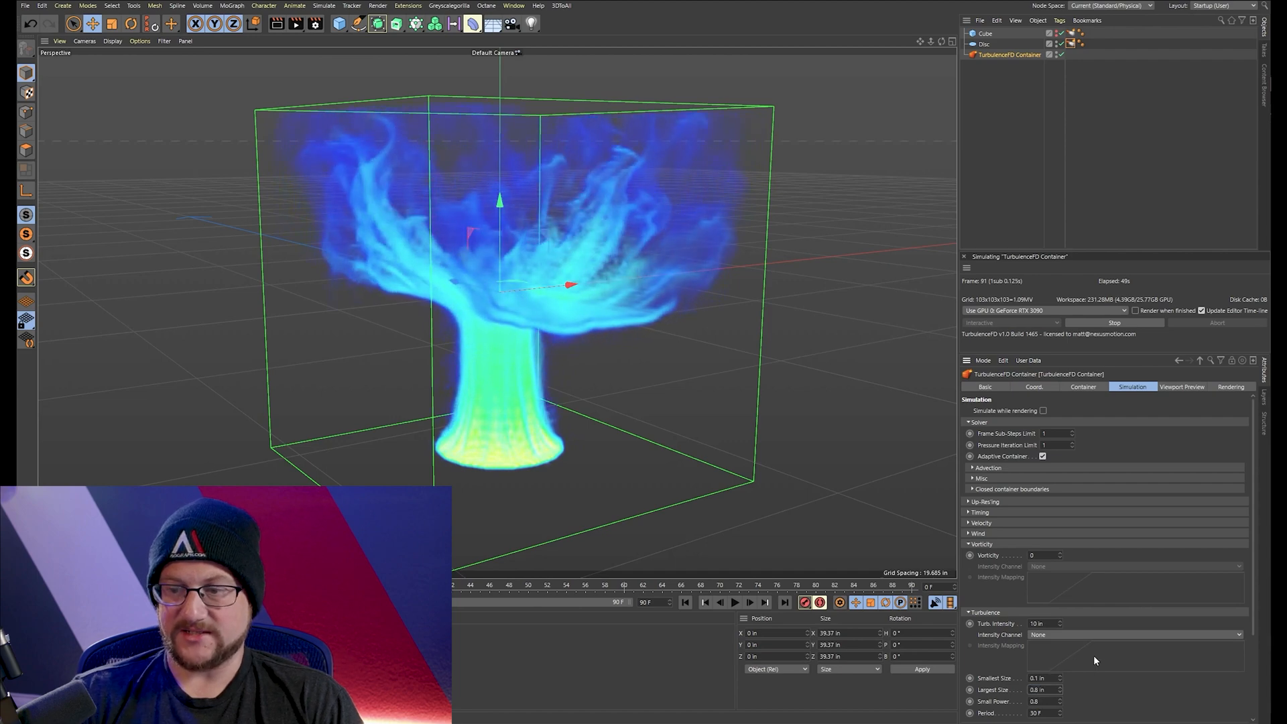
Set the container's Turbulence Intensity to 20 in and restart the interactive simulation
click(1047, 623)
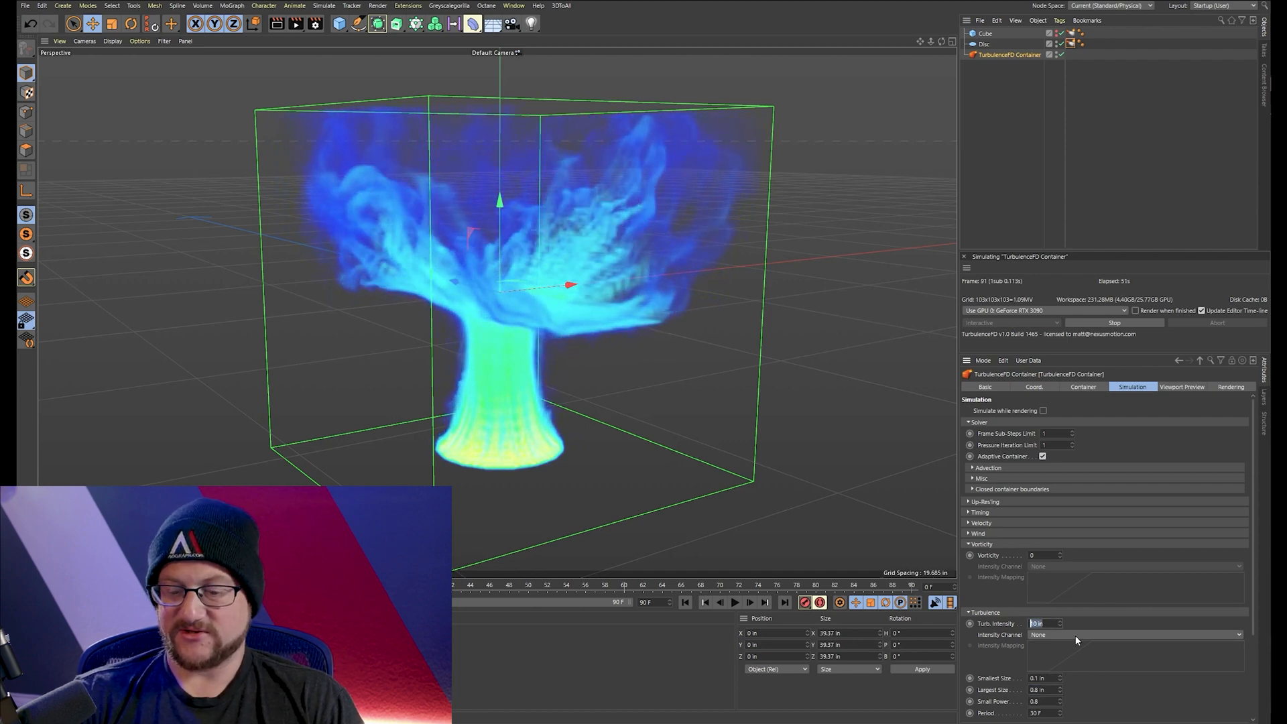
text(20)
key(Return)
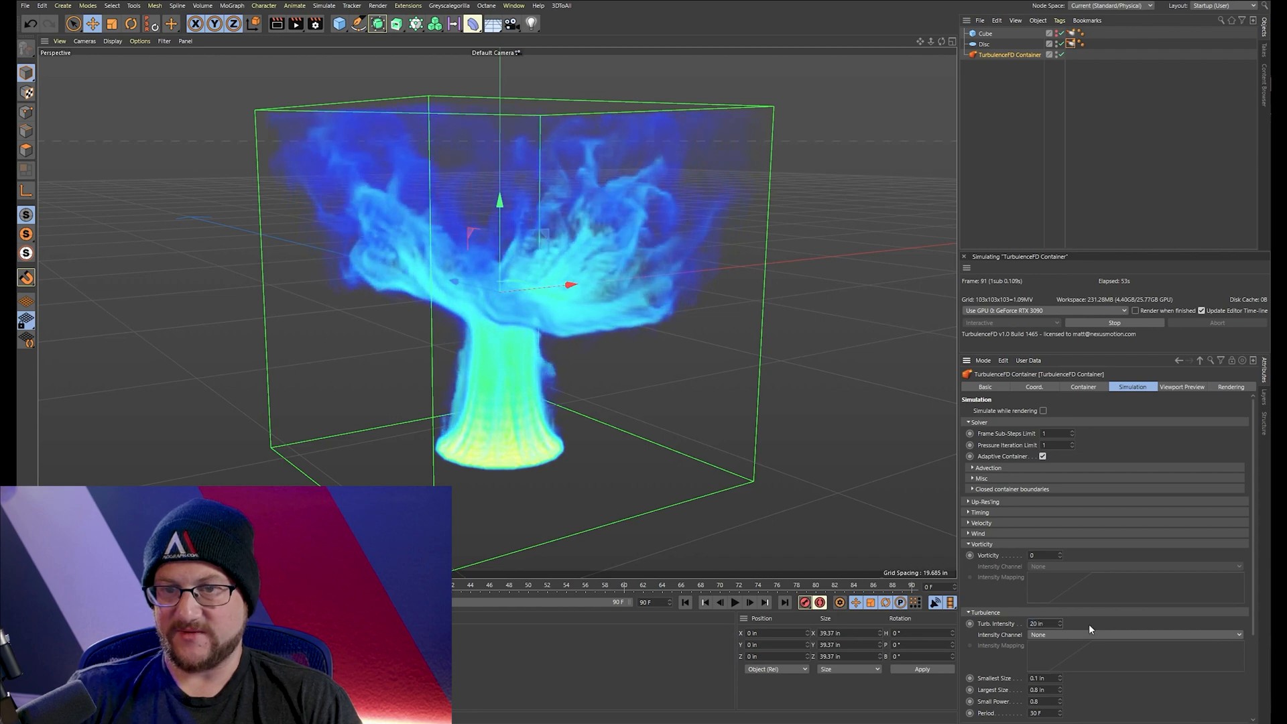
click(1111, 322)
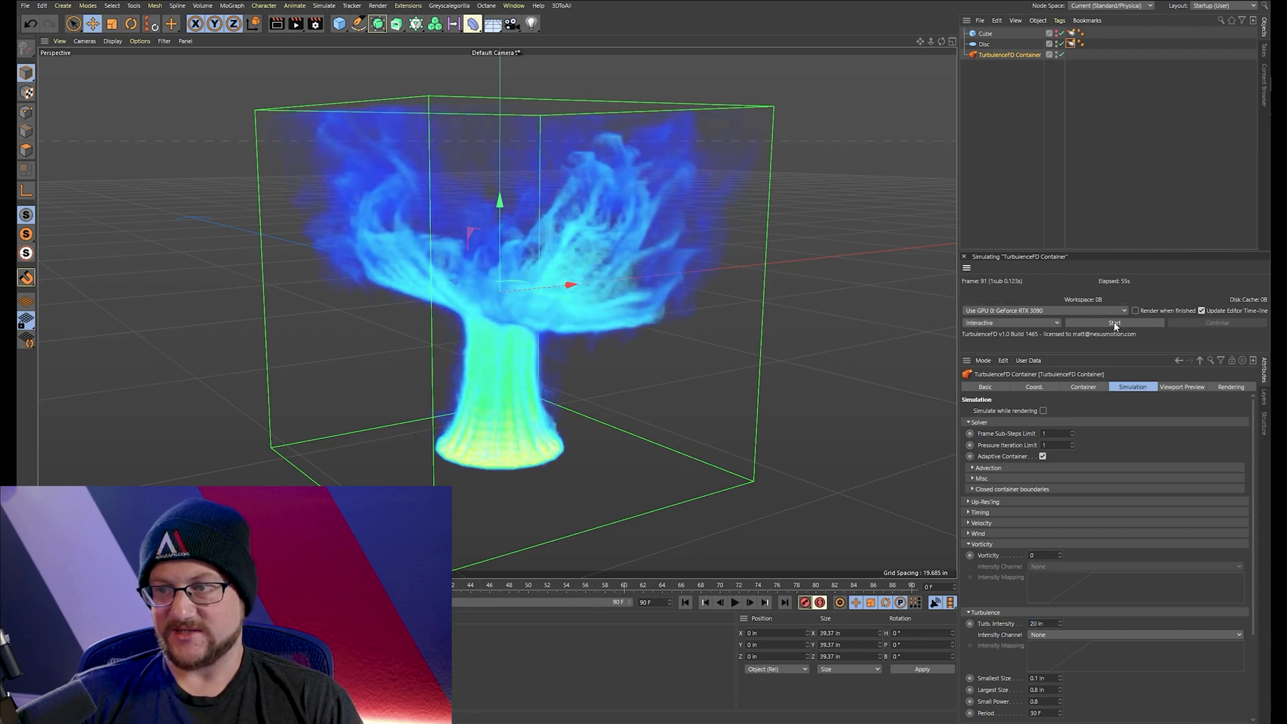
click(1112, 321)
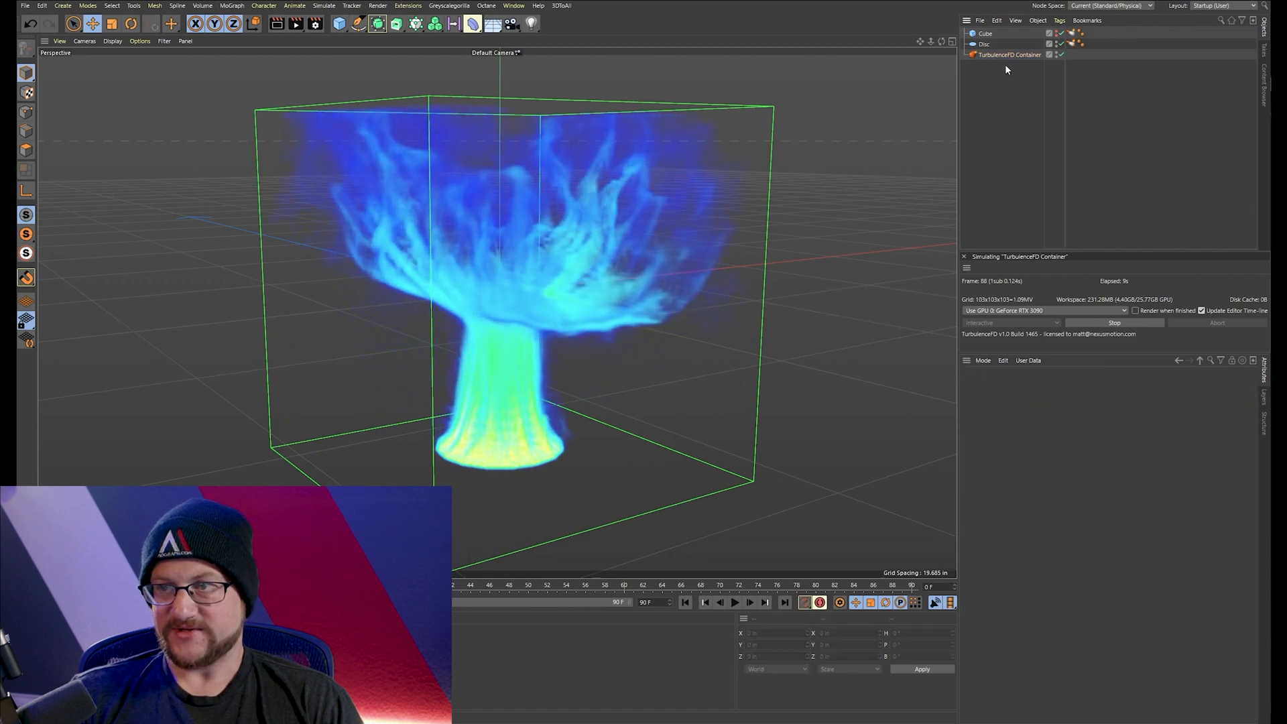
Try a Vorticity of 1 on the TurbulenceFD Container and raise it to 3
click(981, 522)
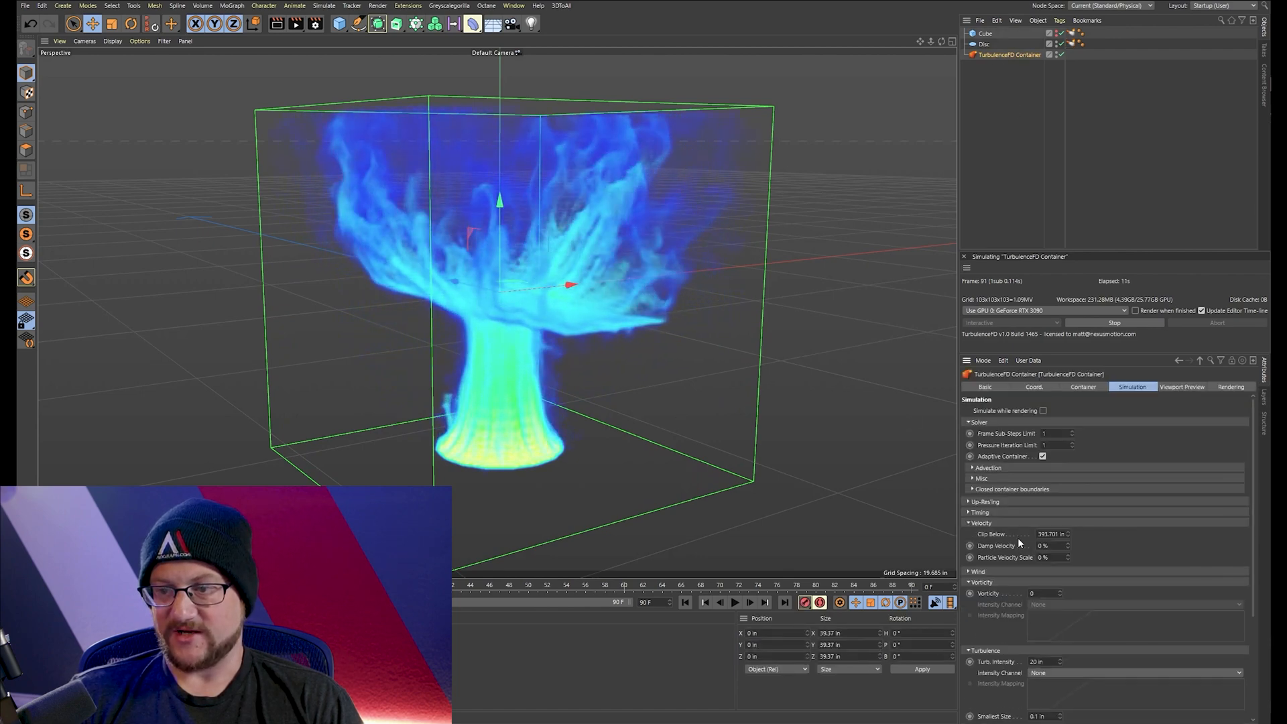
click(981, 523)
click(1042, 555)
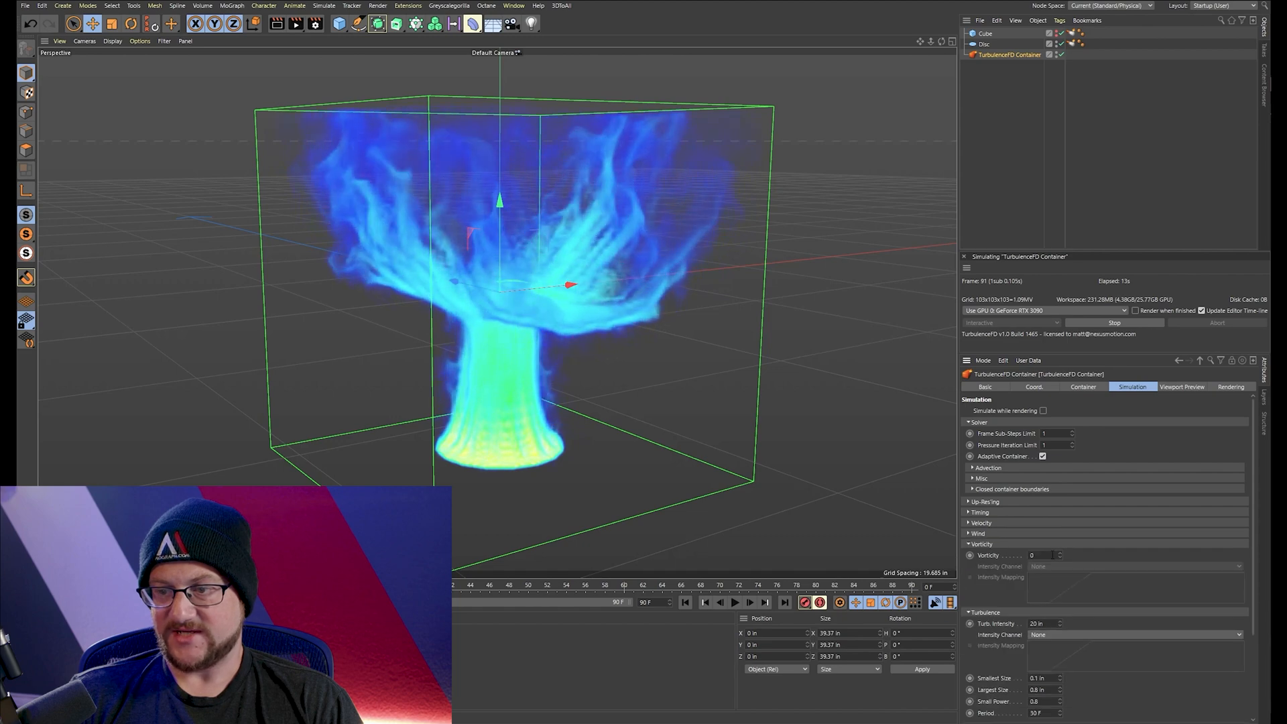
text(1)
key(Return)
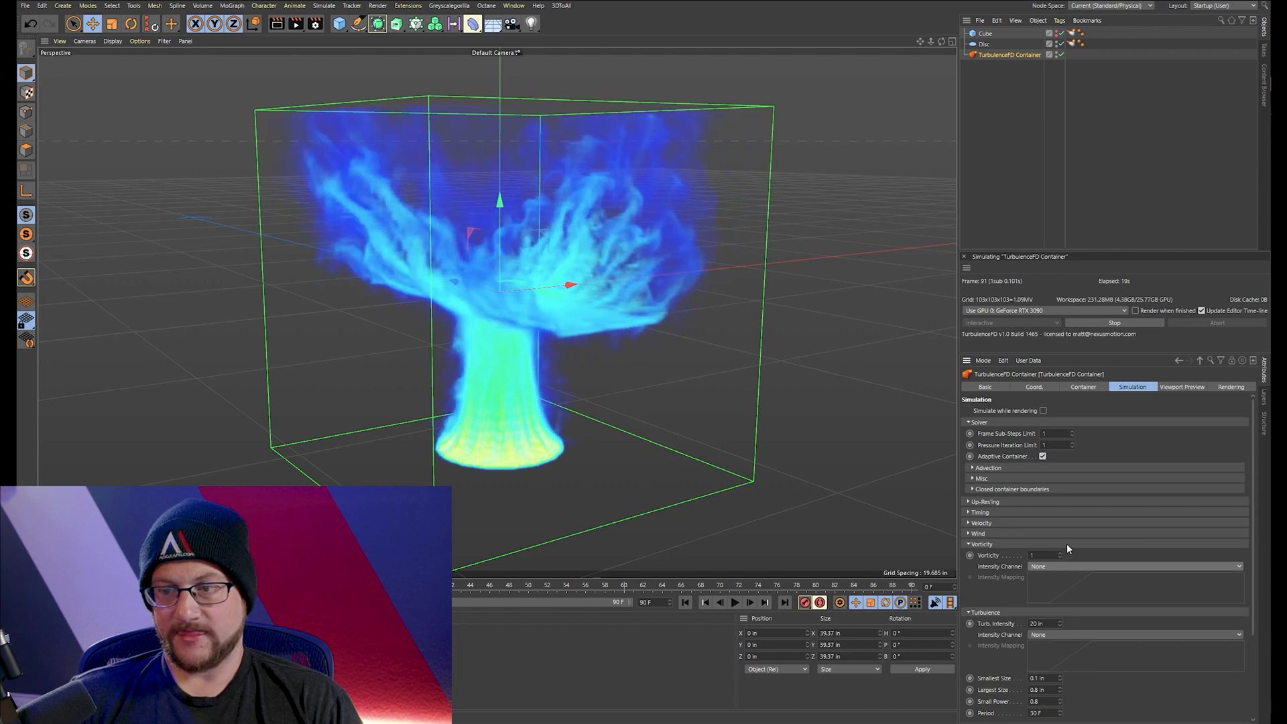
click(1042, 555)
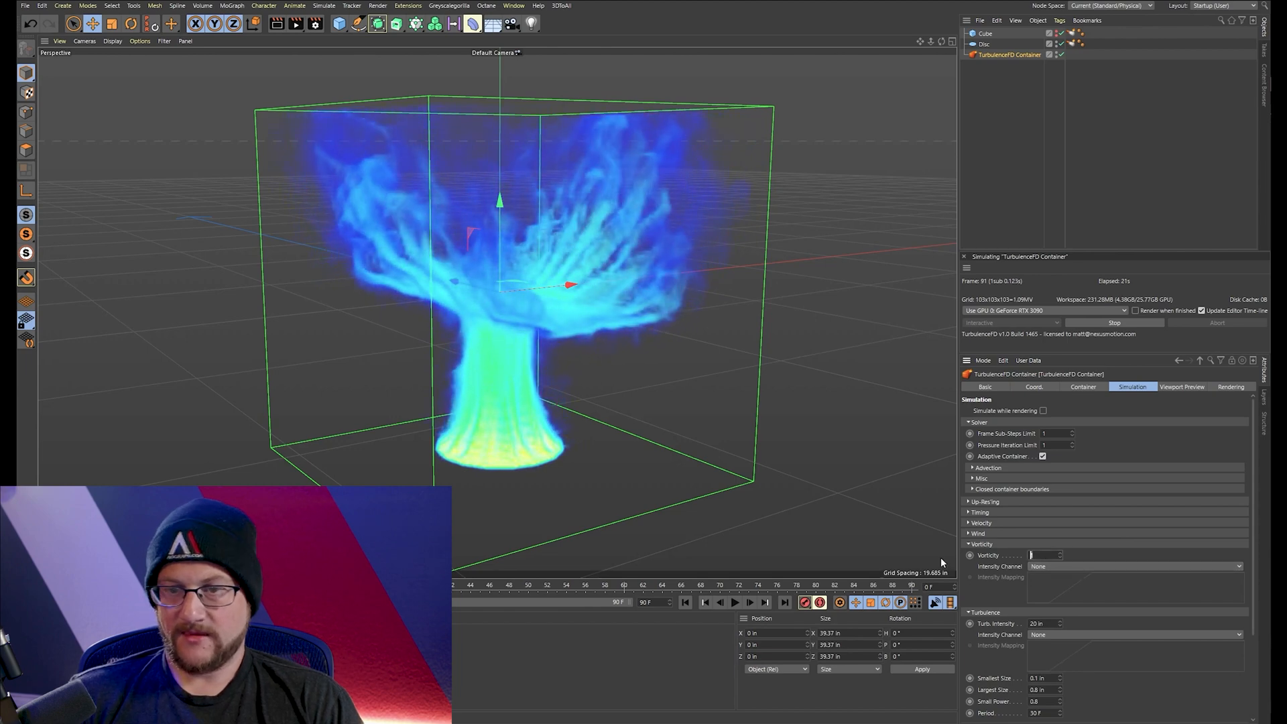
text(3)
key(Return)
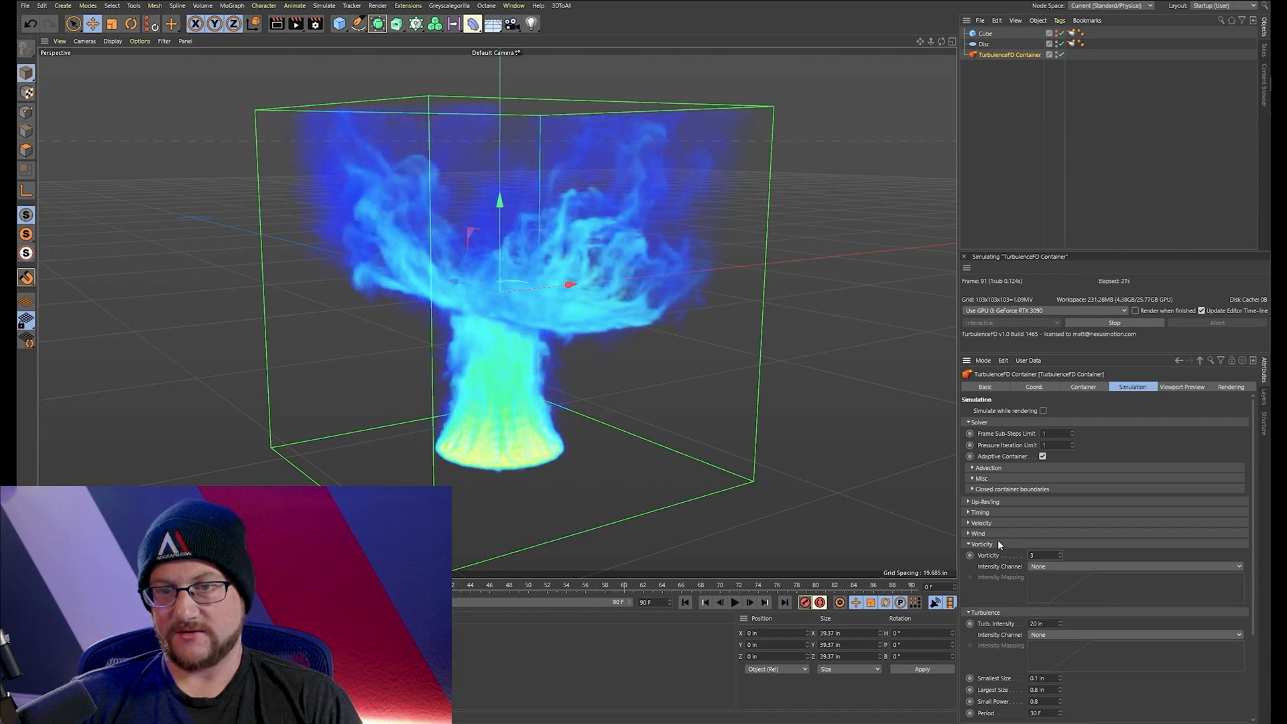
Set the container's Voxel Size to 0.1 in, preview the fine-resolution simulation and stop it
alt+drag(663, 332, 737, 380)
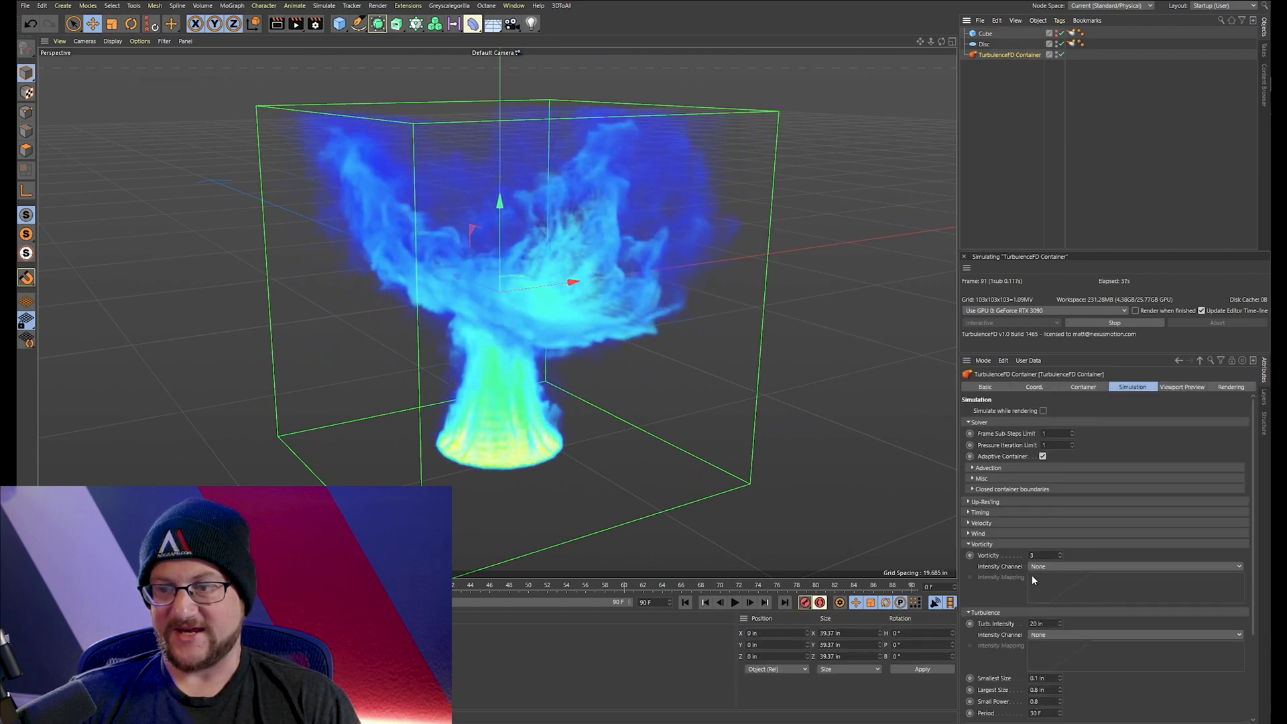
click(1083, 386)
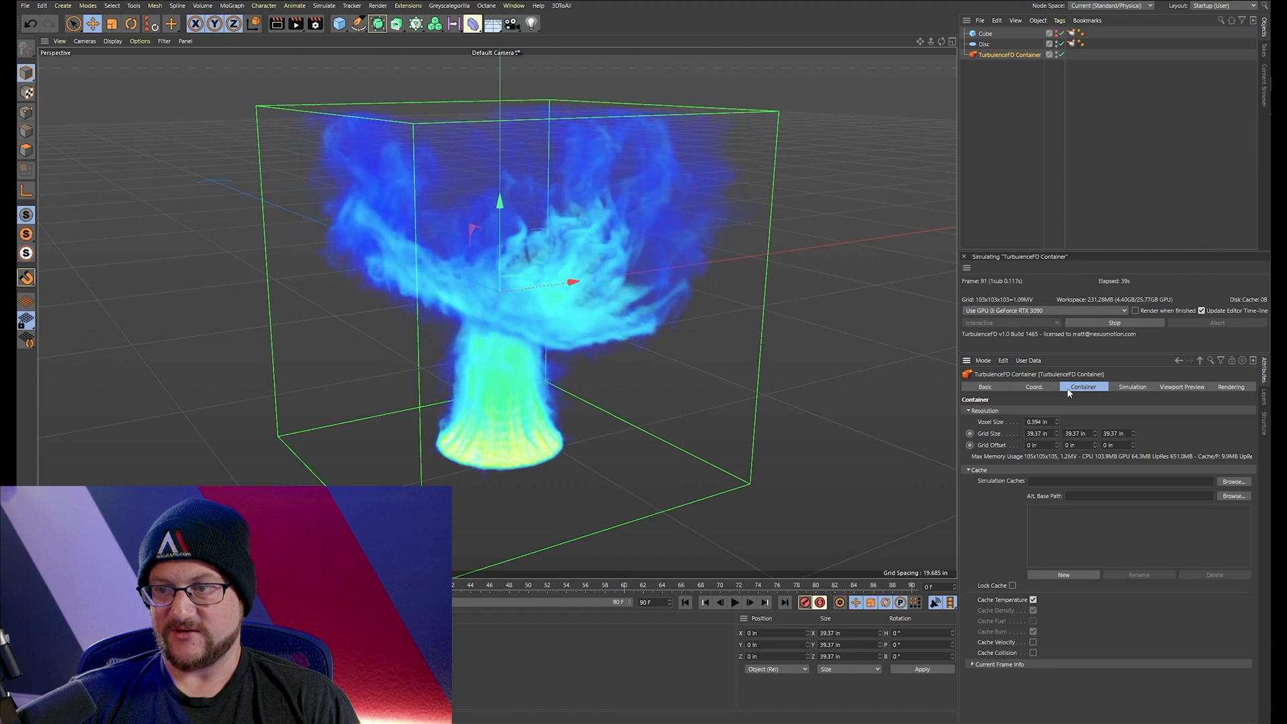
click(1036, 422)
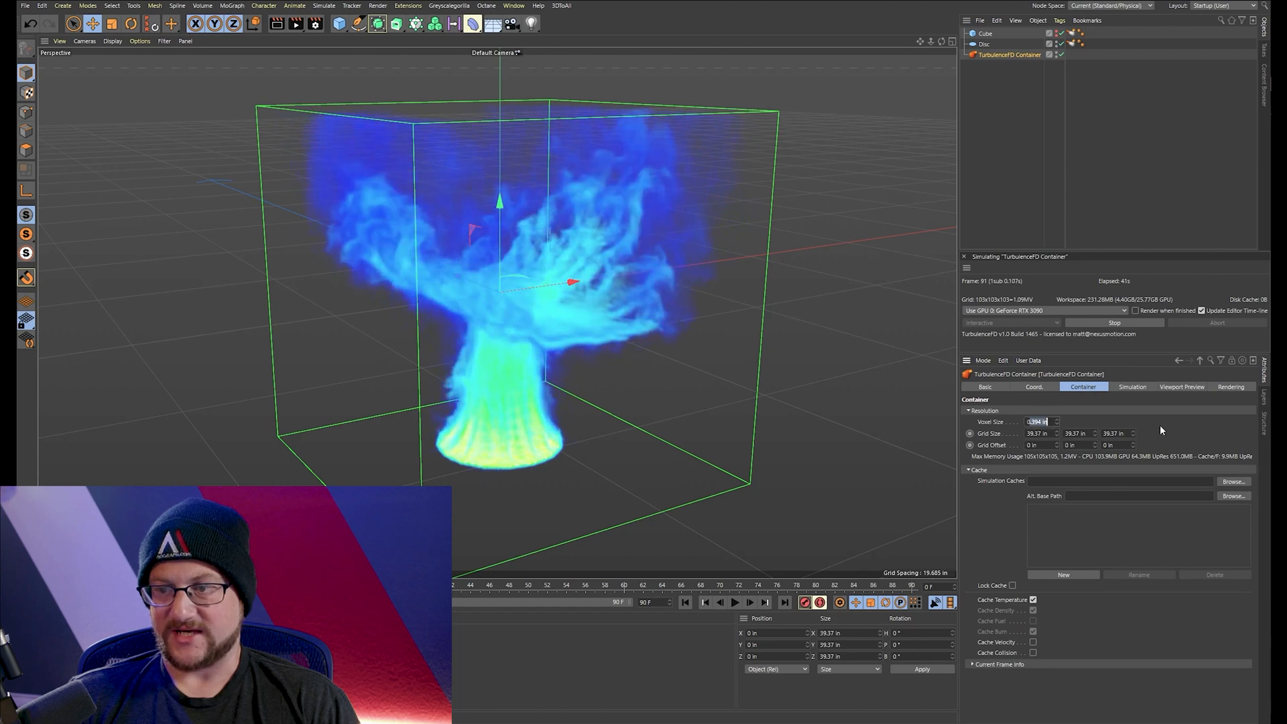
text(0.1)
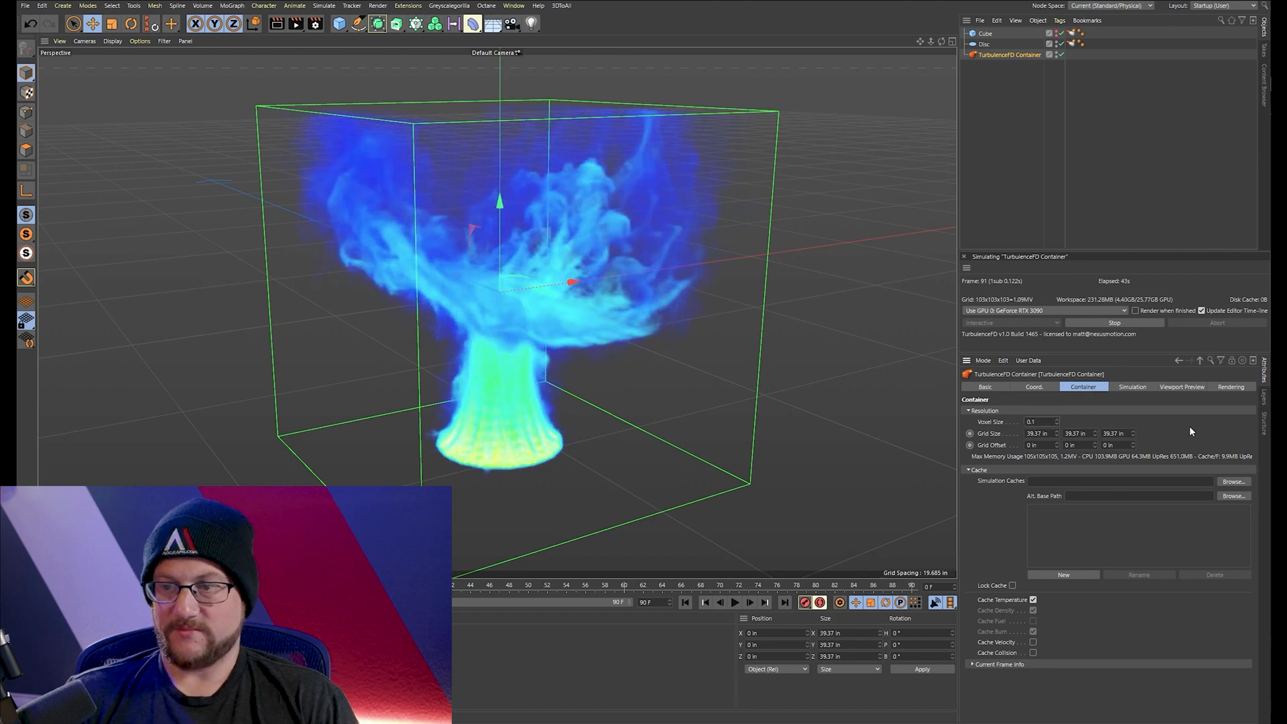
key(Return)
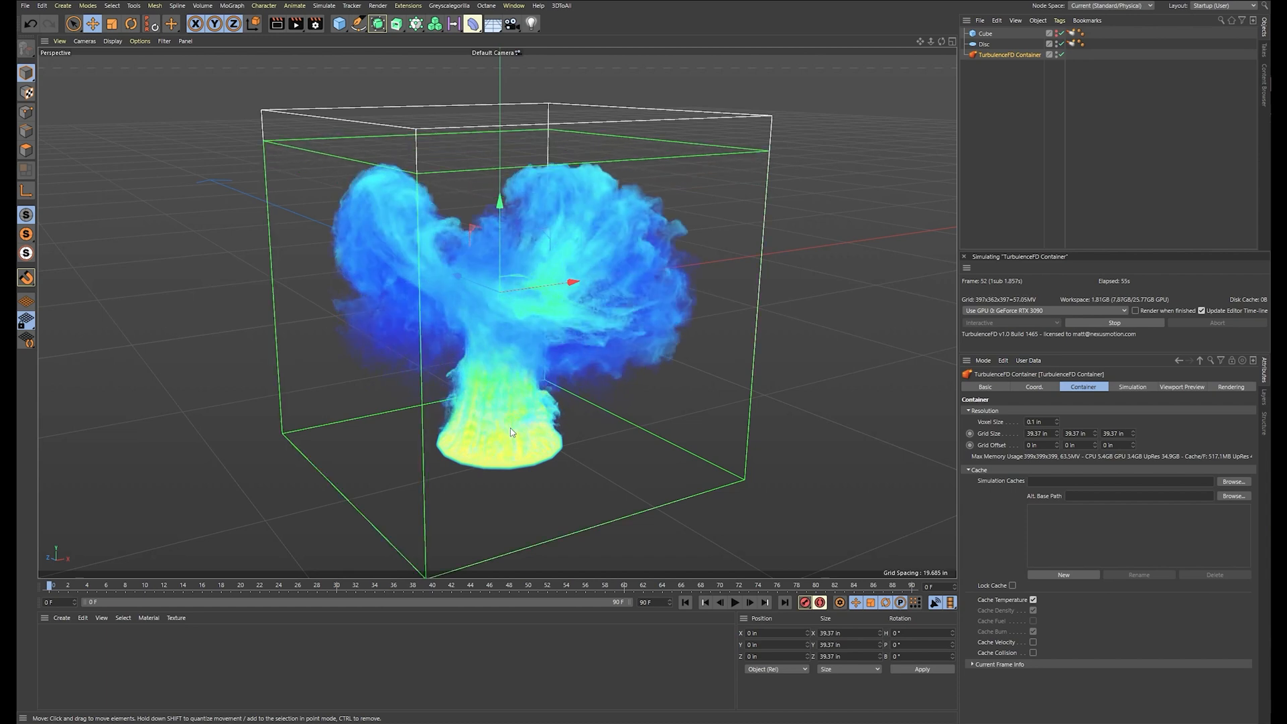
alt+drag(511, 435, 697, 417)
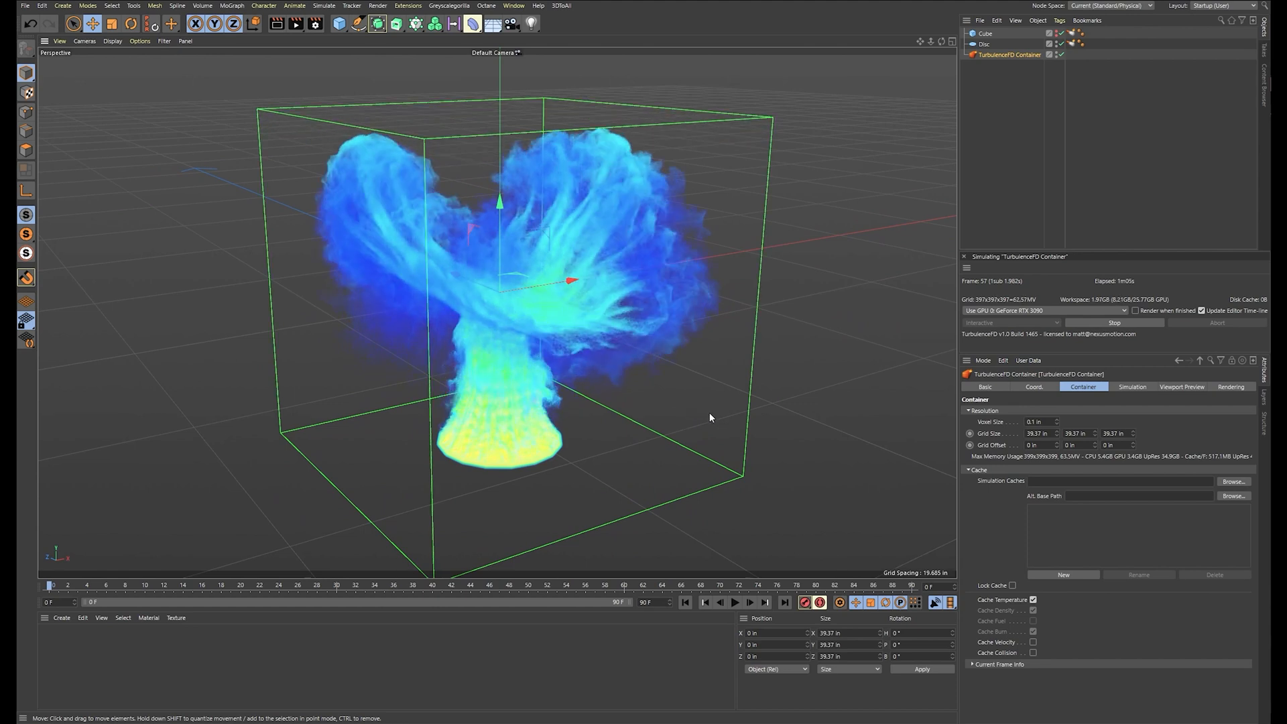
click(1118, 323)
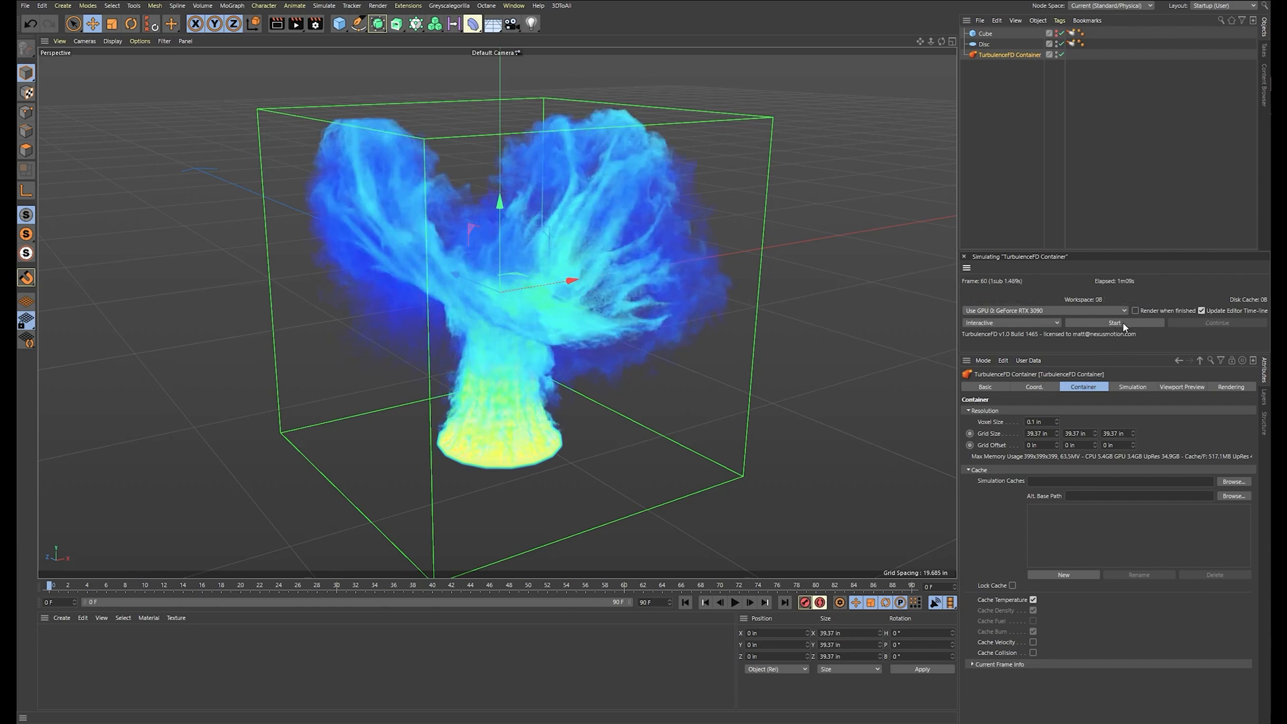
Switch the simulation mode from Interactive to Cache and start caching the simulation
click(1008, 323)
click(1009, 334)
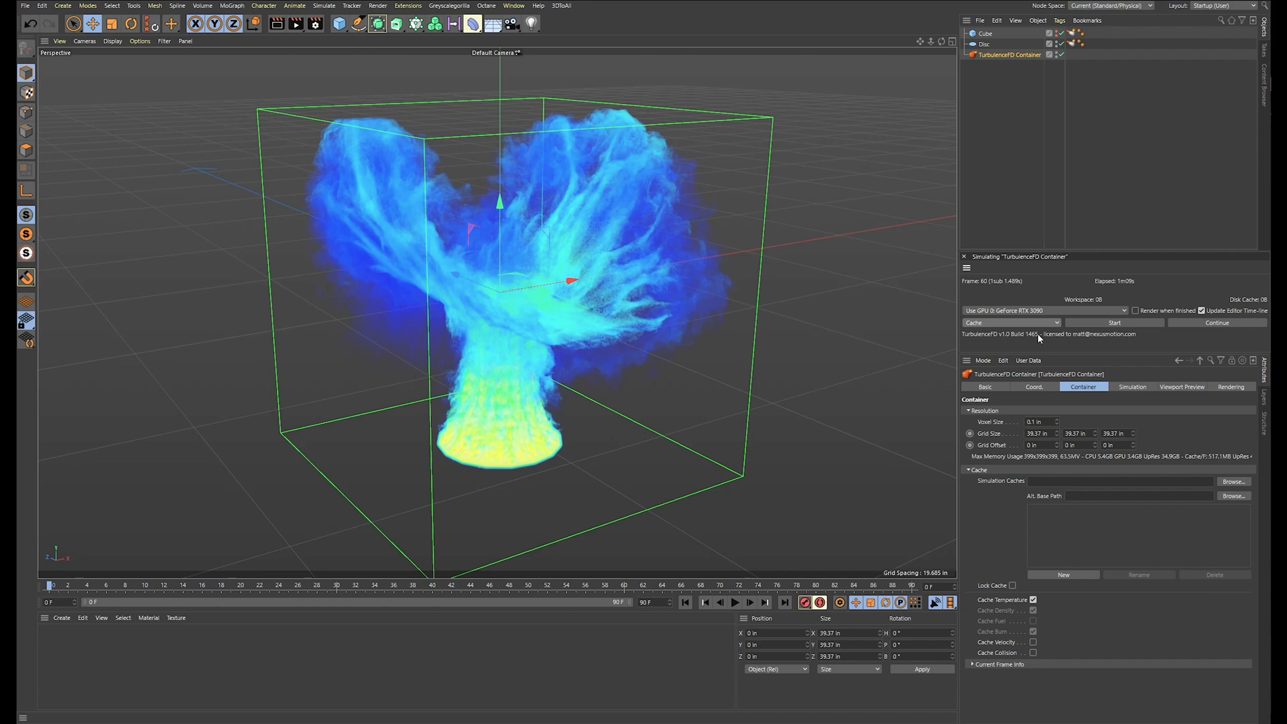
click(1108, 324)
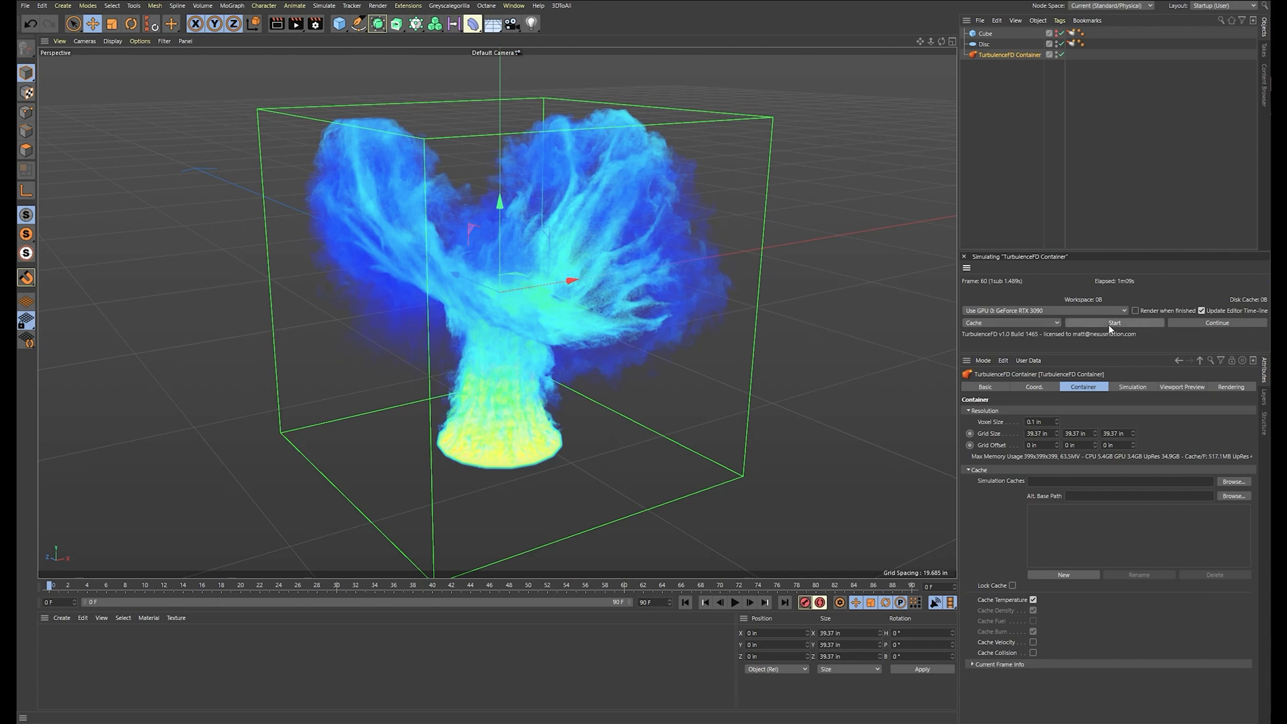
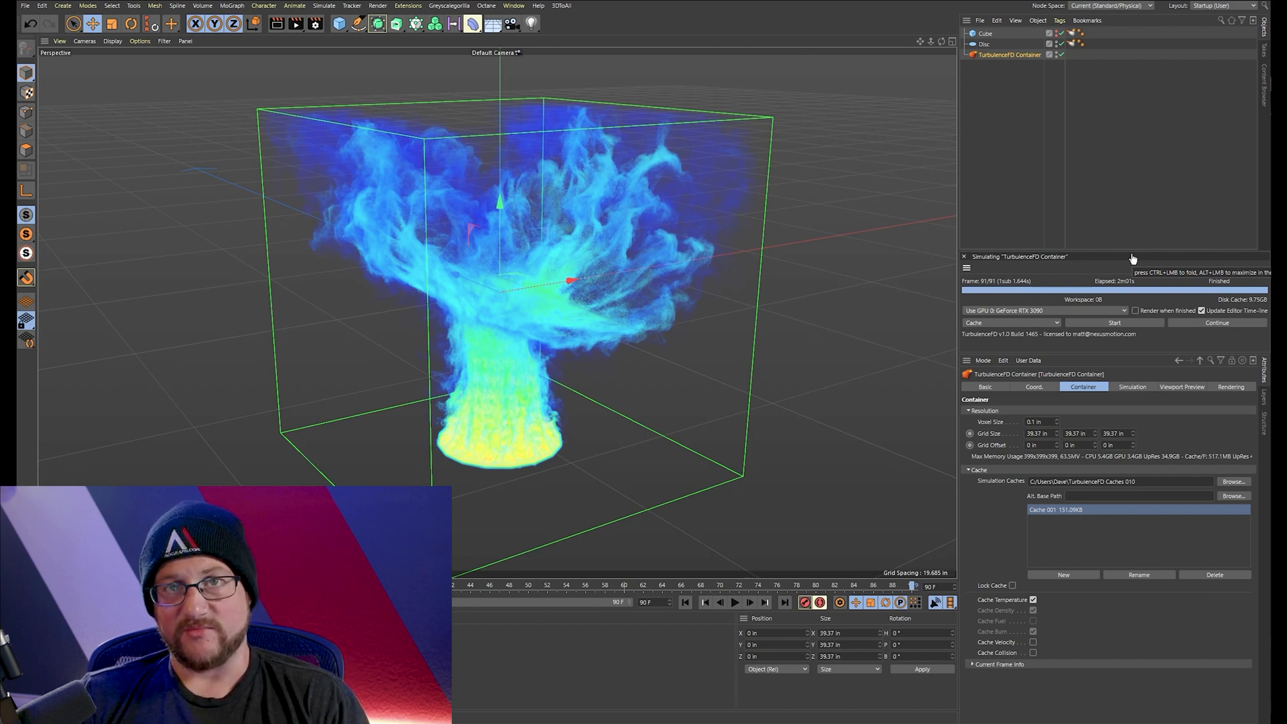
Undock the finished TurbulenceFD simulation window from the layout and close it
right_click(1035, 270)
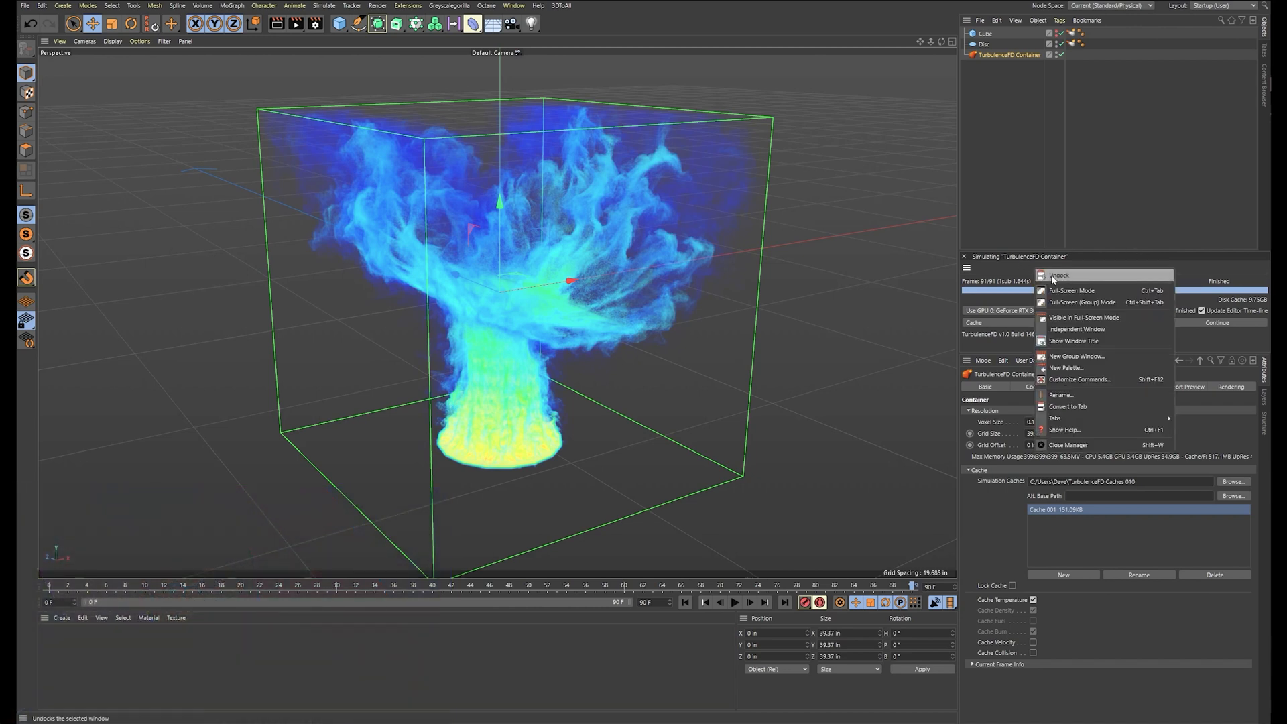
click(1051, 275)
drag(1036, 256, 725, 289)
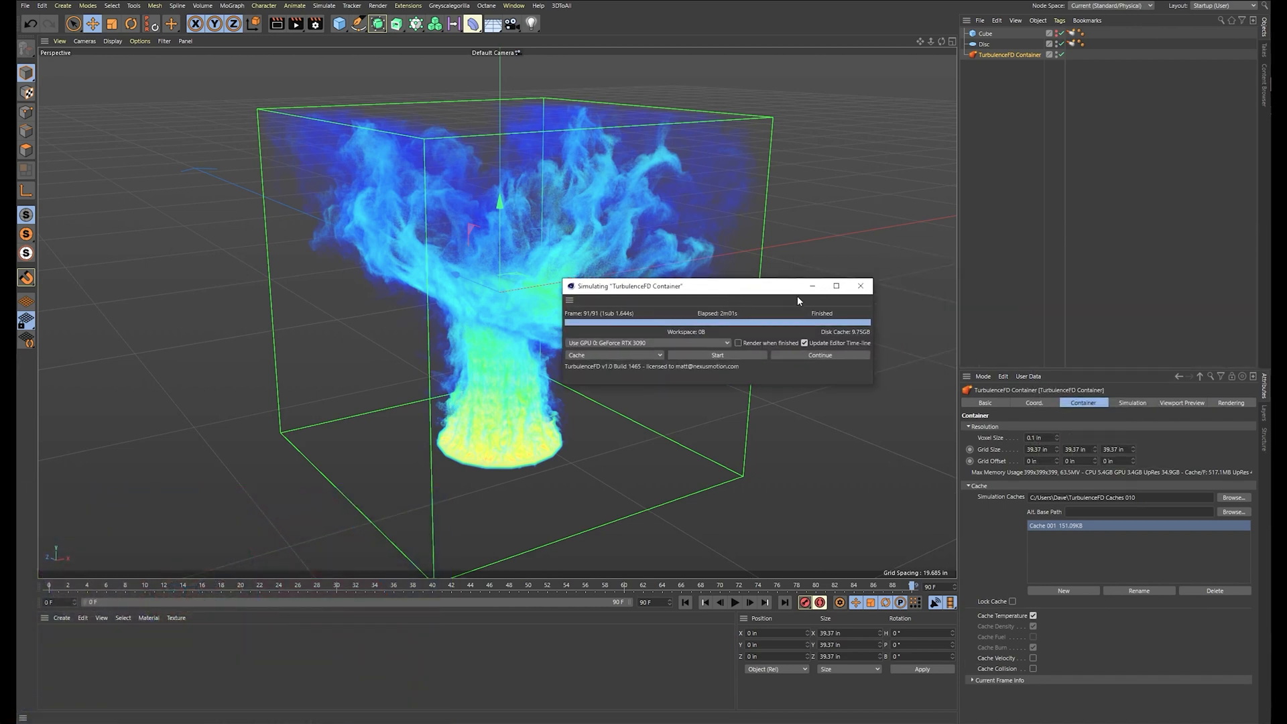
click(866, 286)
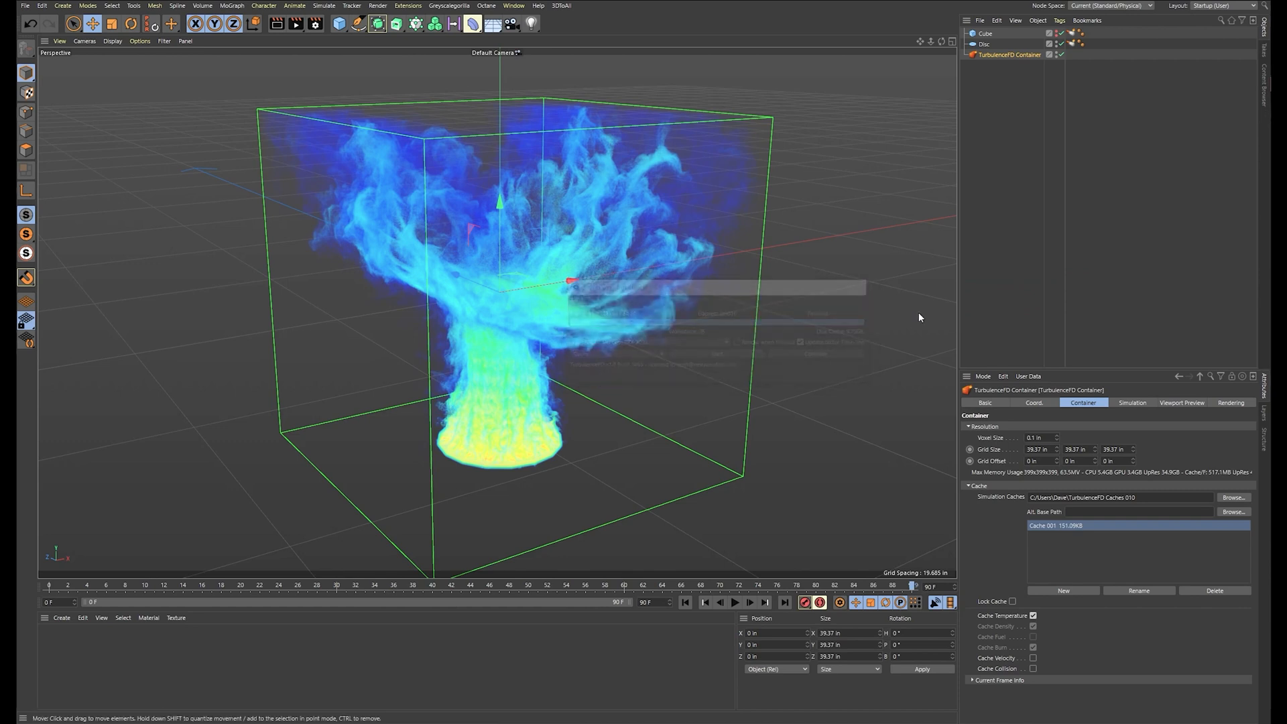
Open the Octane Live Viewer, dock it between the object list and the attributes, and enlarge it
click(486, 5)
click(504, 33)
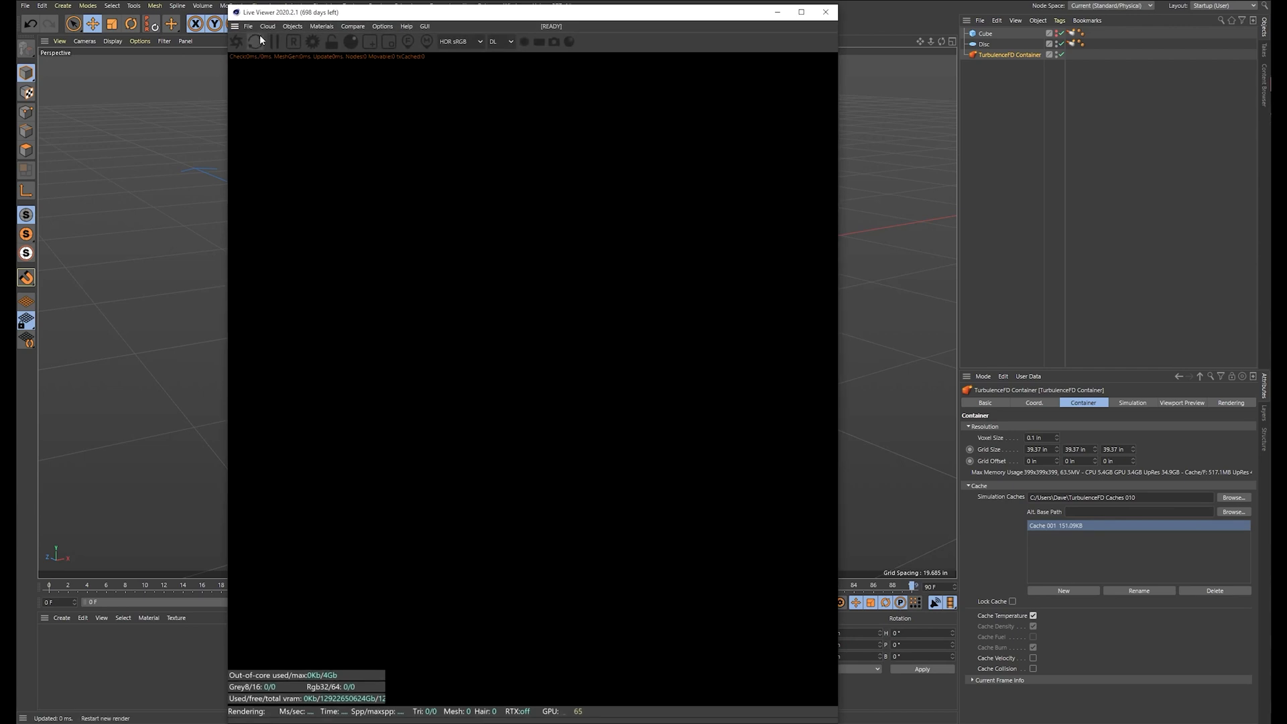
drag(961, 348, 991, 368)
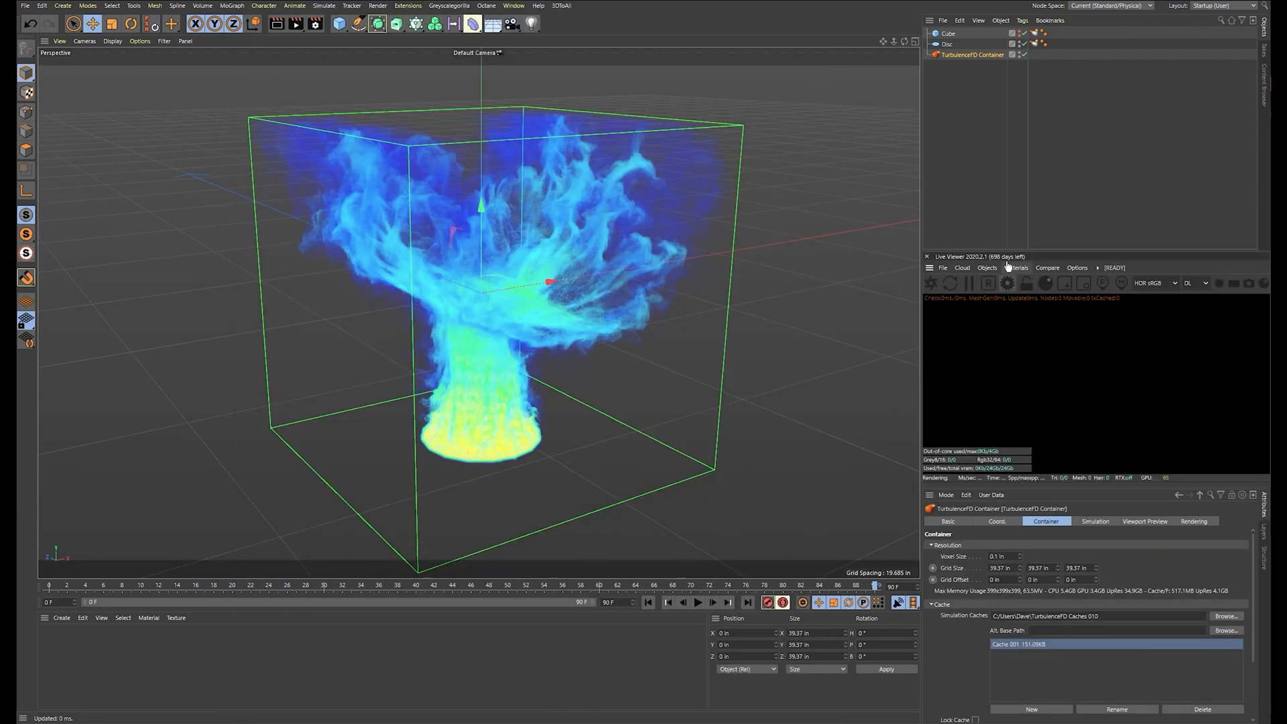
drag(1008, 246, 1007, 182)
Add an Octane ObjectTag to the TurbulenceFD Container
alt+drag(630, 287, 726, 273)
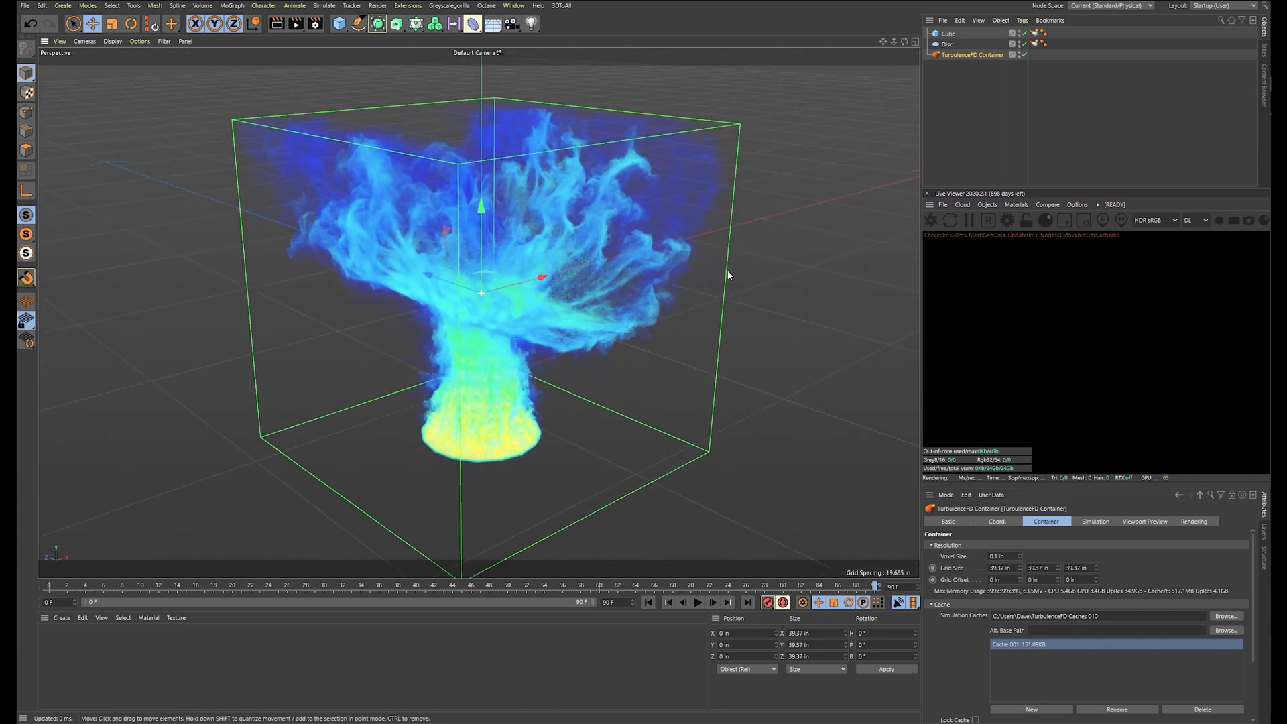
click(979, 69)
click(975, 55)
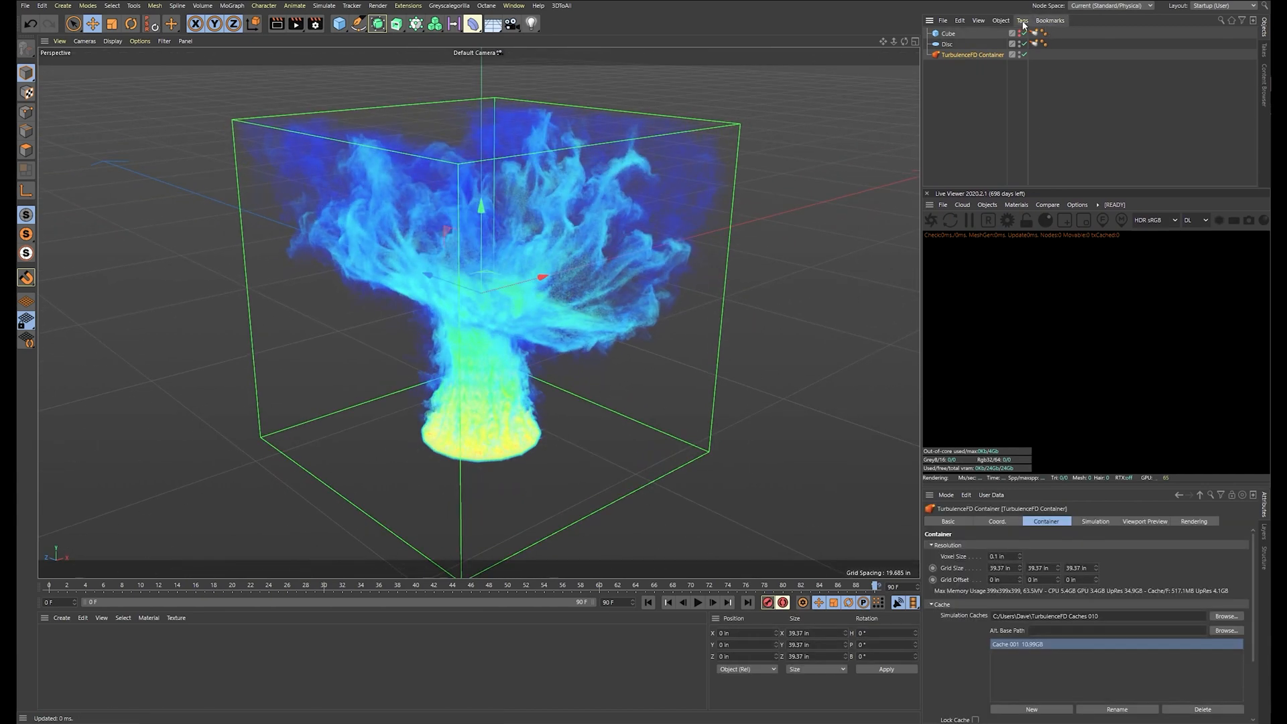
click(1022, 21)
mouse_move(1079, 49)
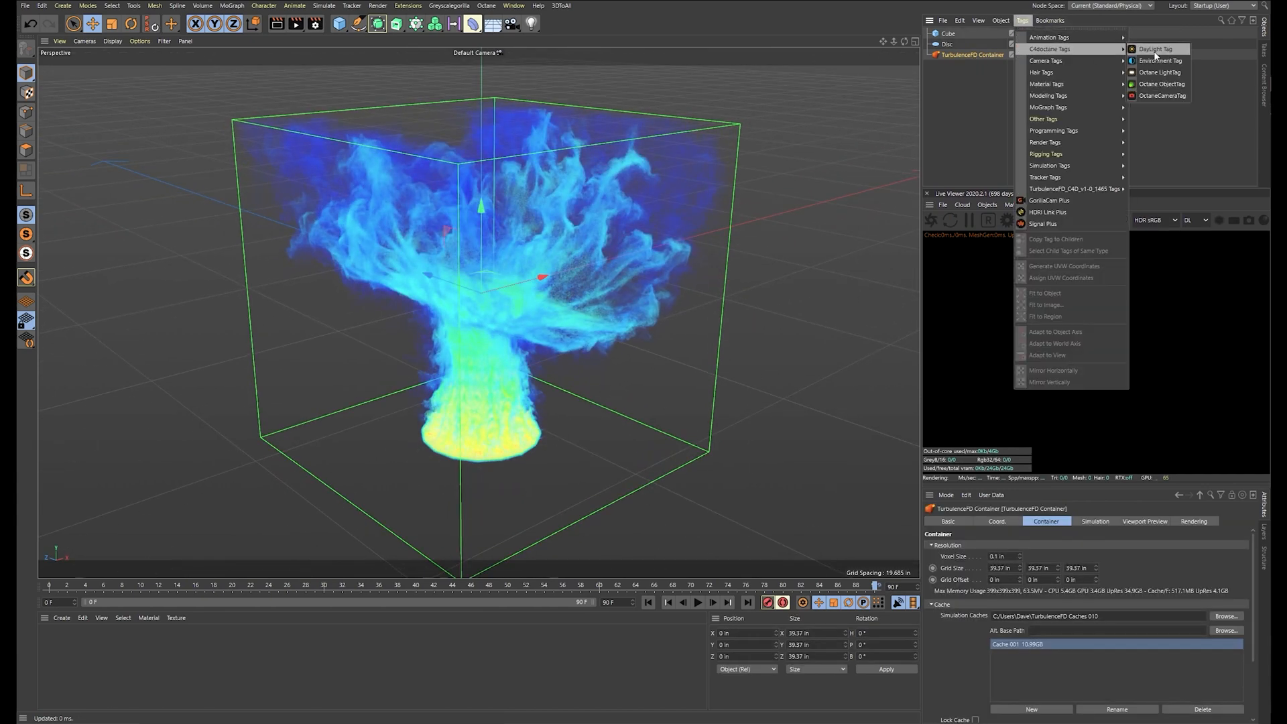
click(1154, 85)
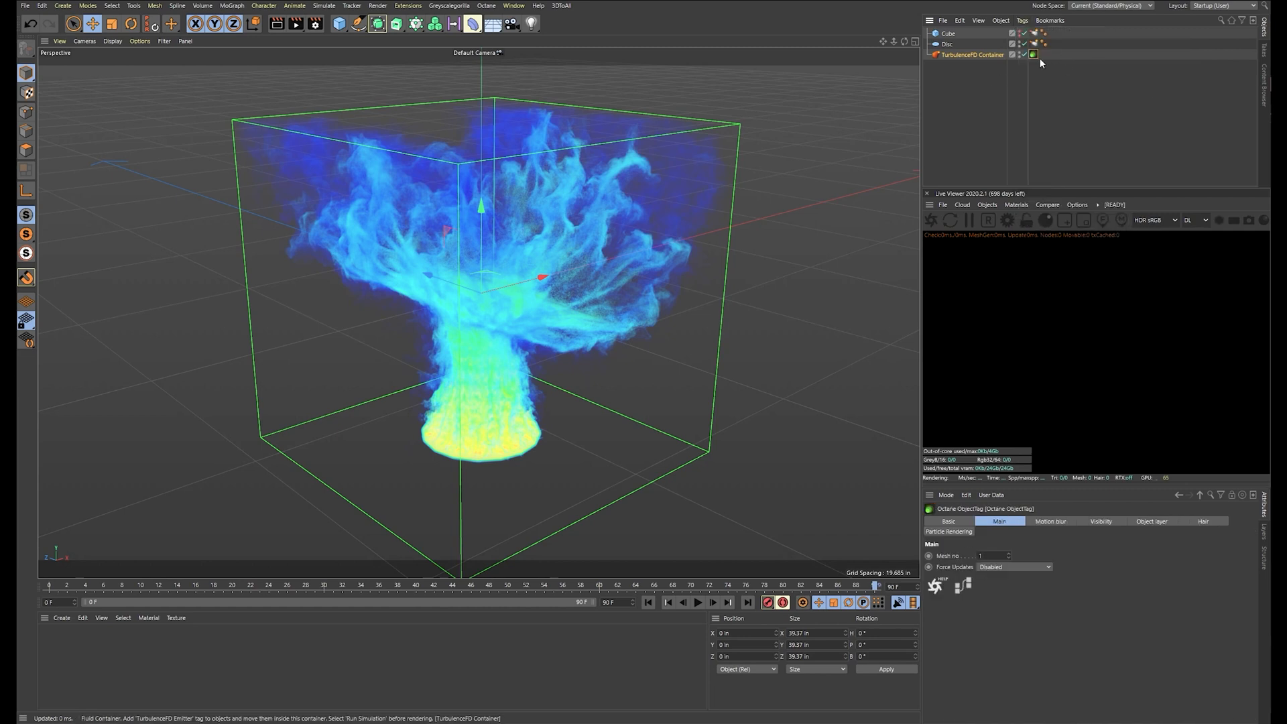
Start the Octane live render, add an Octane Daylight and rotate it to about -14° heading and -20° pitch
click(931, 221)
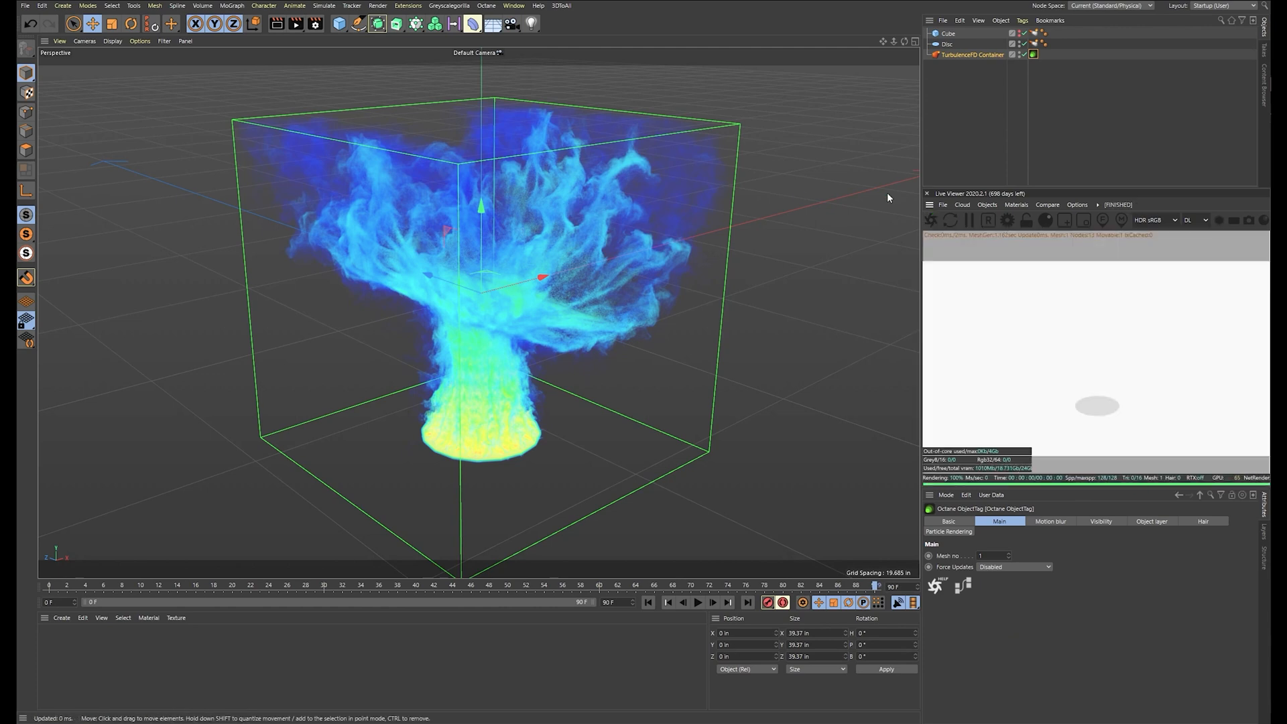
click(989, 208)
mouse_move(1012, 253)
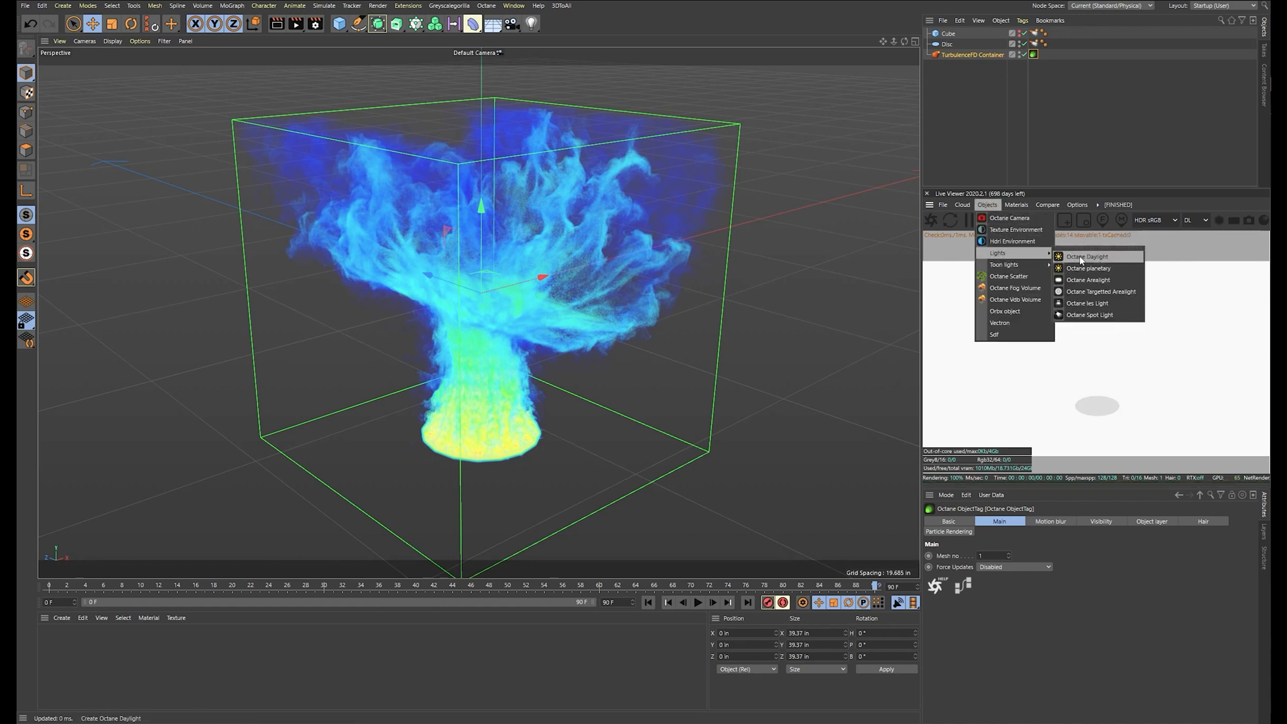
click(1094, 257)
key(r)
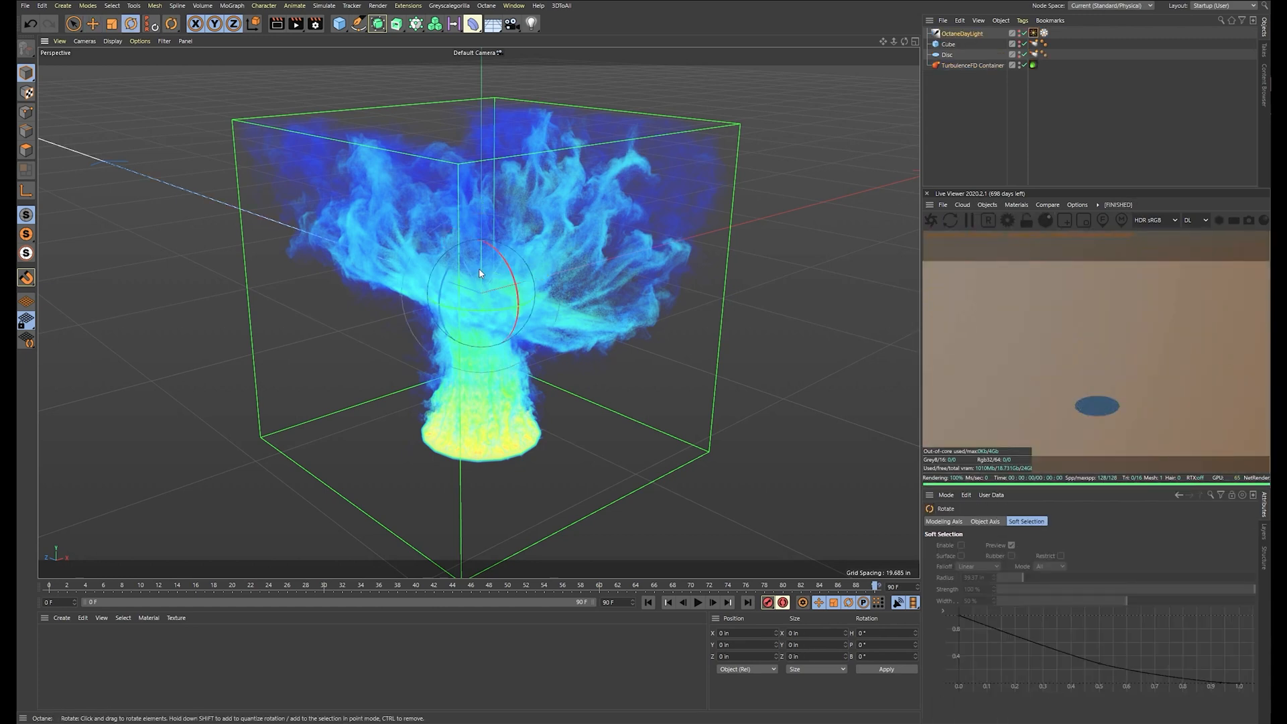
drag(478, 268, 453, 245)
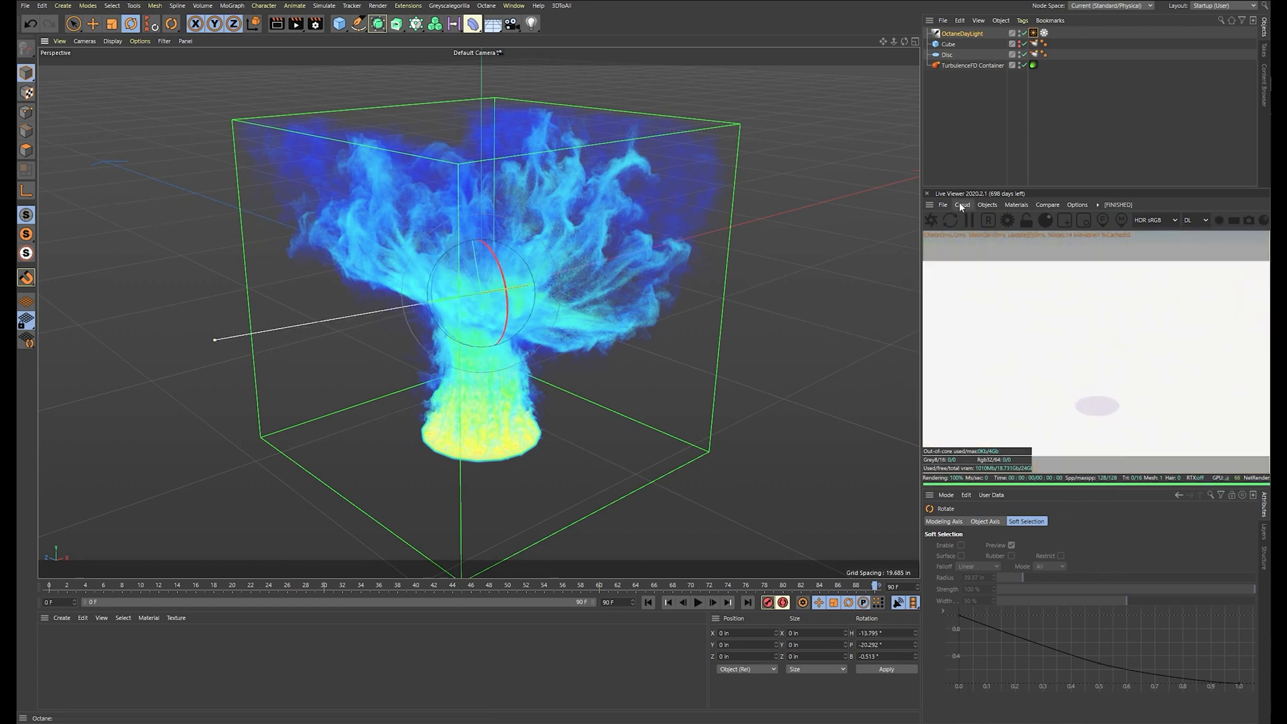
Set the absorption channel to Temperature in the container's Octane ObjectTag particle rendering settings
click(1033, 65)
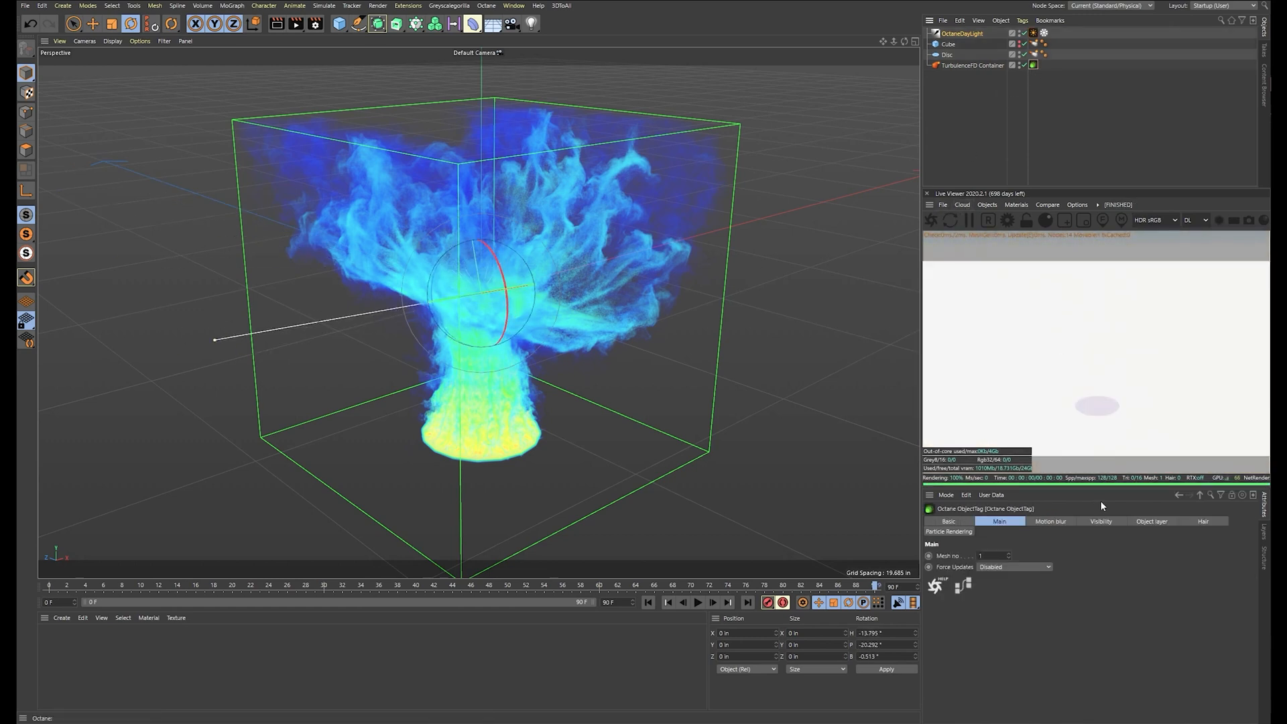
click(951, 533)
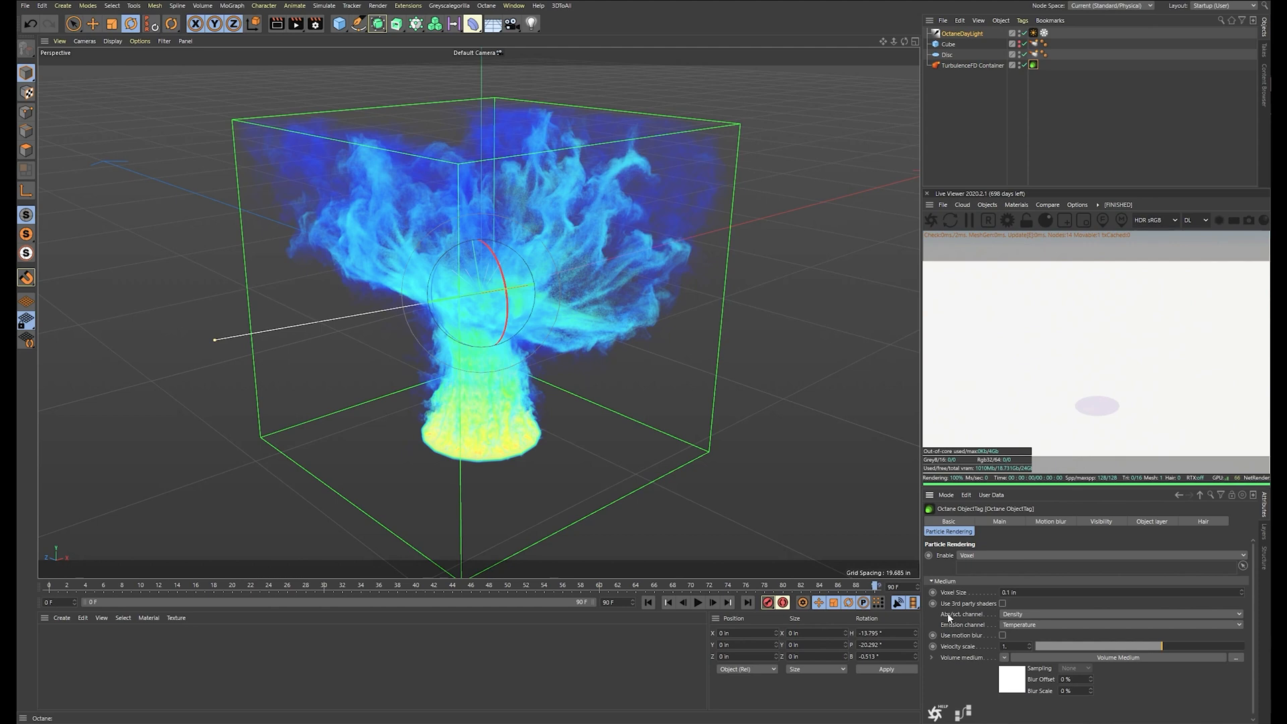
click(1016, 611)
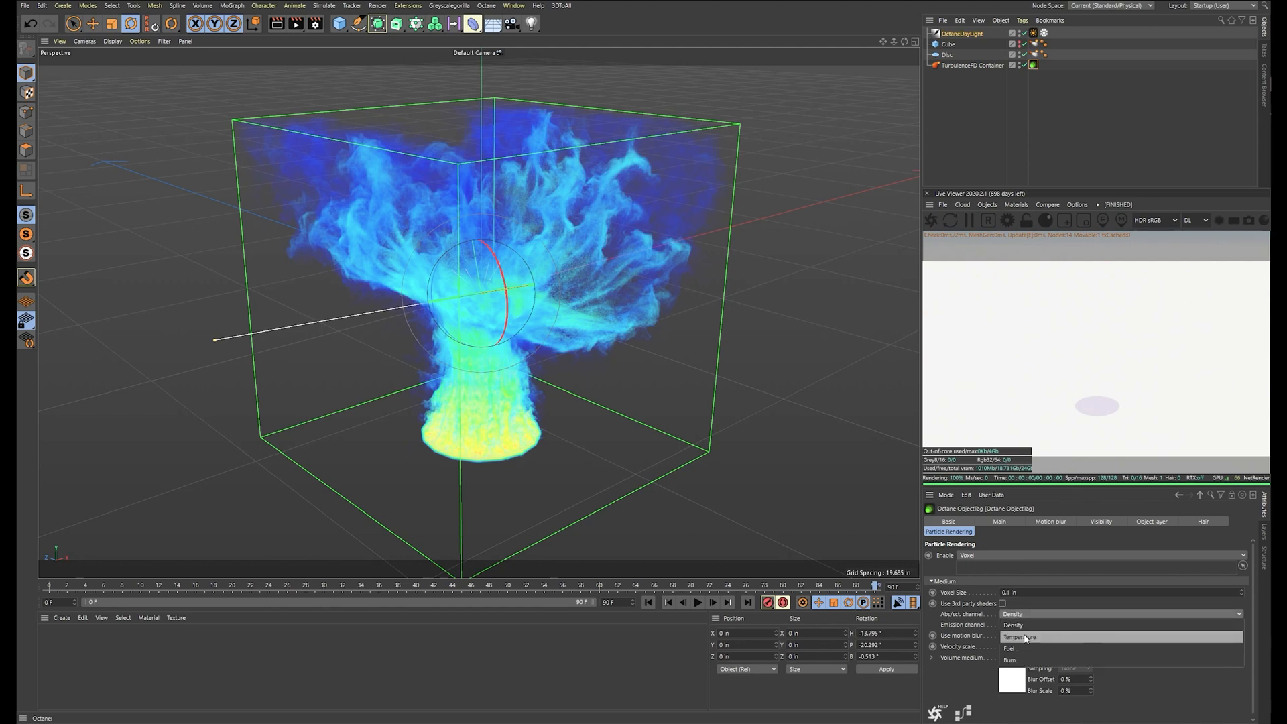
click(1012, 634)
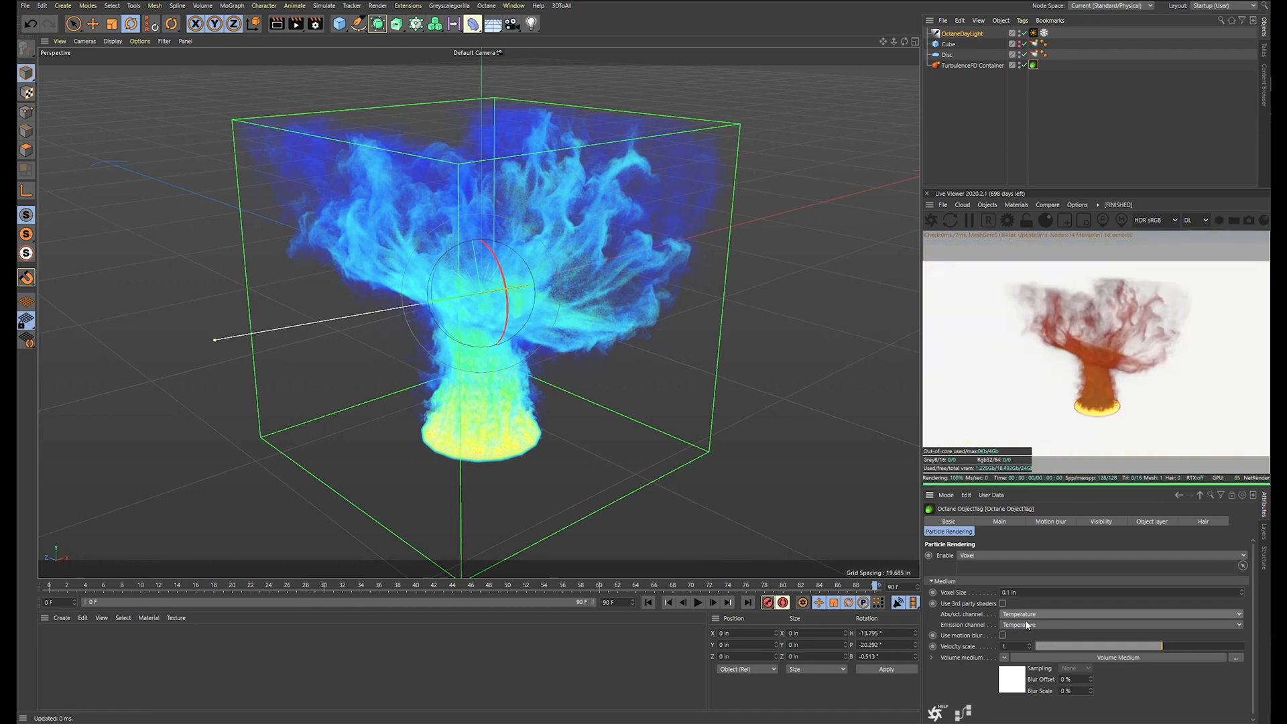
Examine the rendered smoke plume's detail from several angles and distances in the Octane live render
mouse_move(574, 290)
mouse_down()
mouse_move(675, 310)
mouse_move(583, 302)
mouse_up()
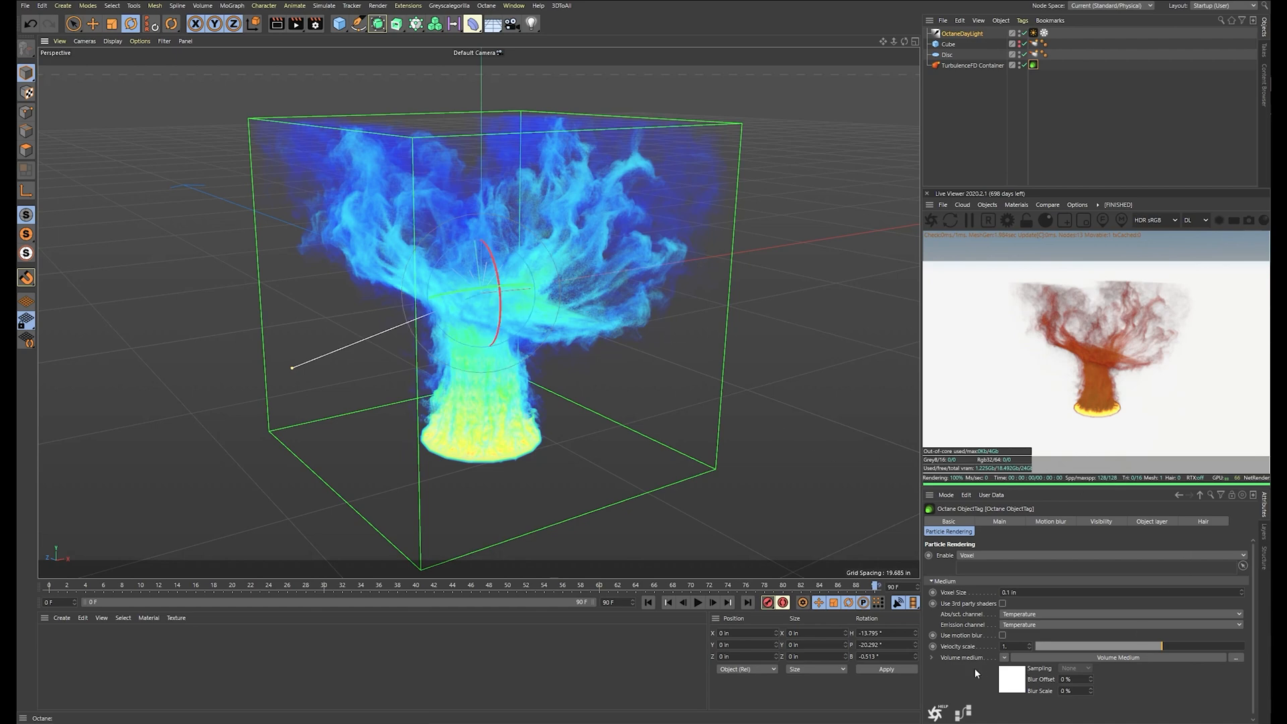
scroll(536, 315, up, 2)
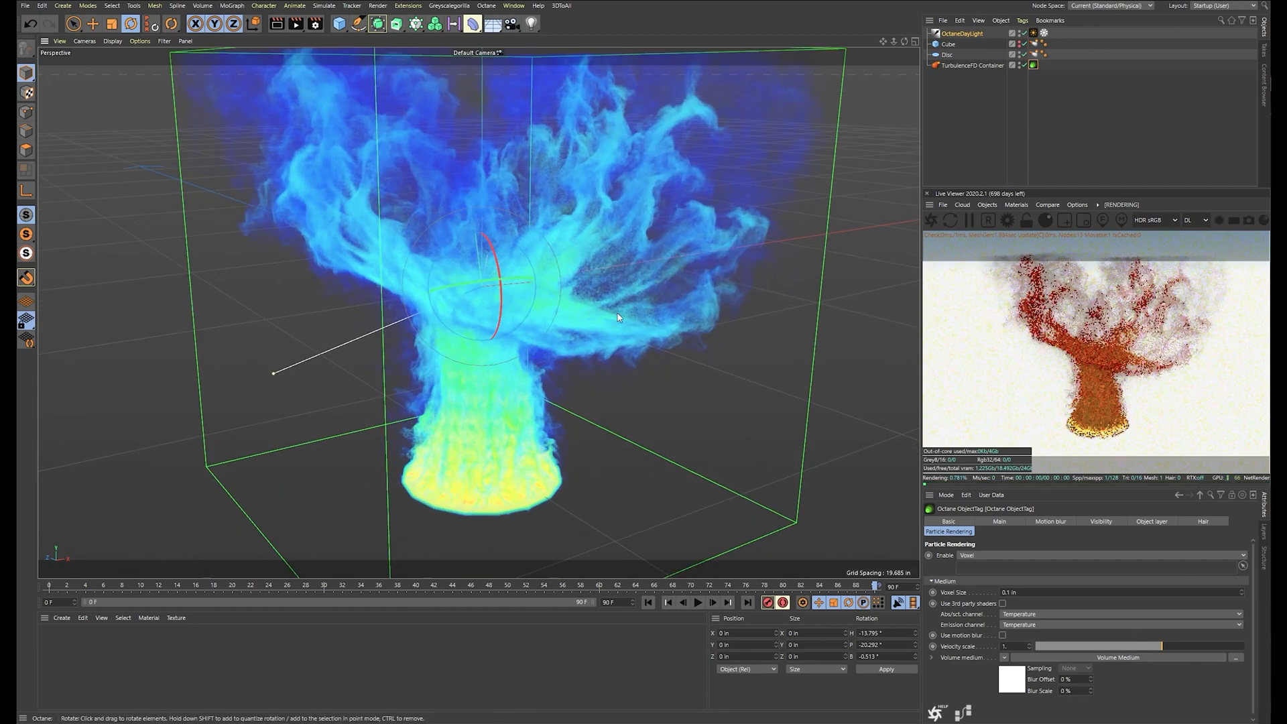
scroll(630, 271, up, 1)
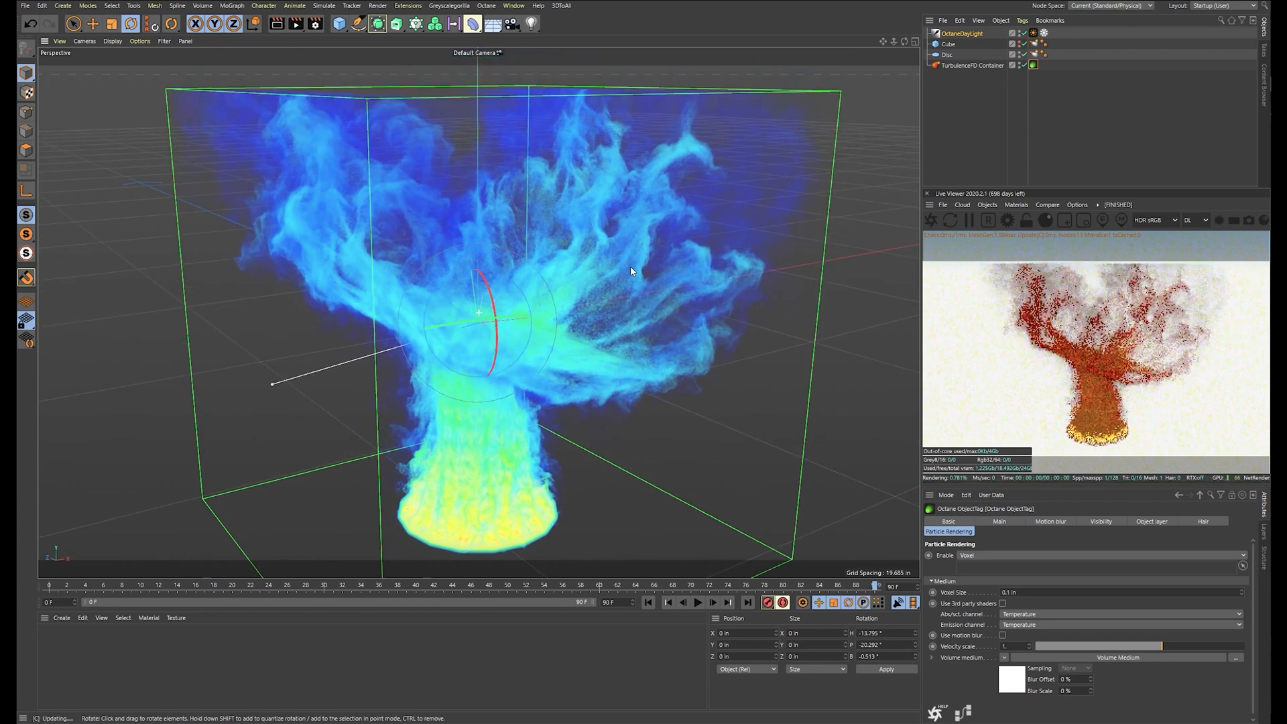
scroll(634, 275, up, 1)
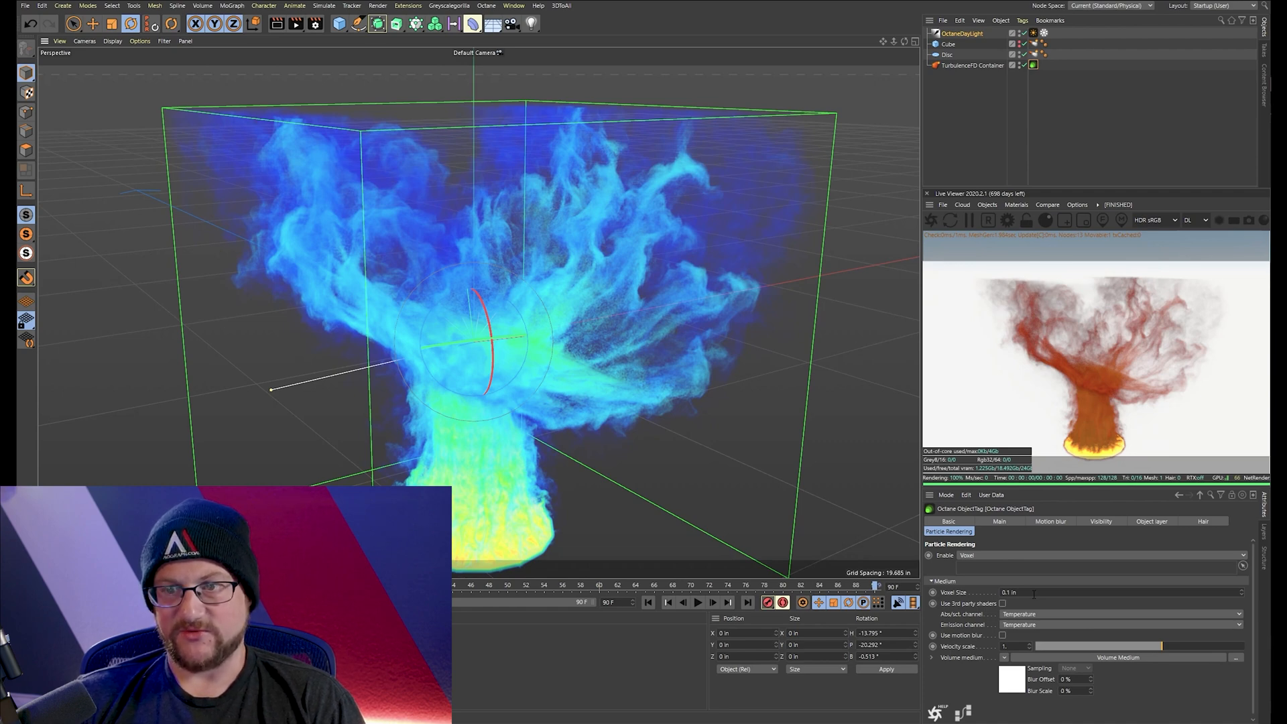
scroll(541, 378, up, 5)
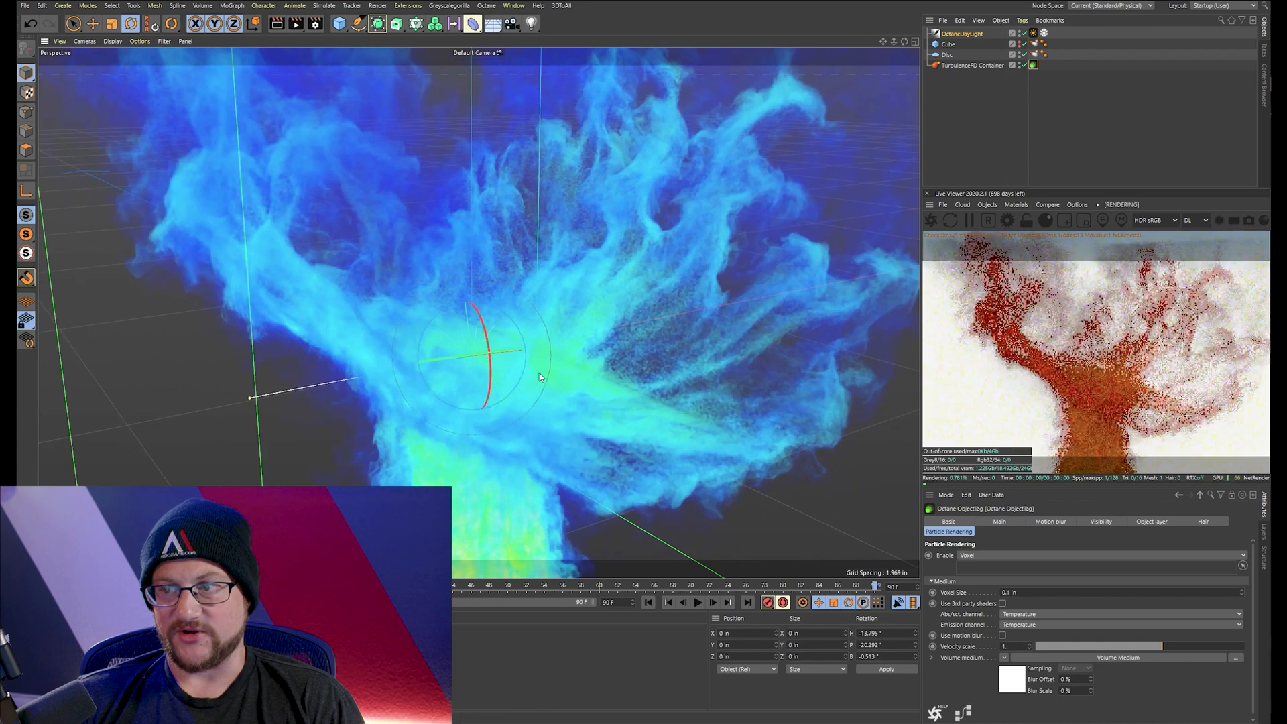
scroll(538, 373, down, 5)
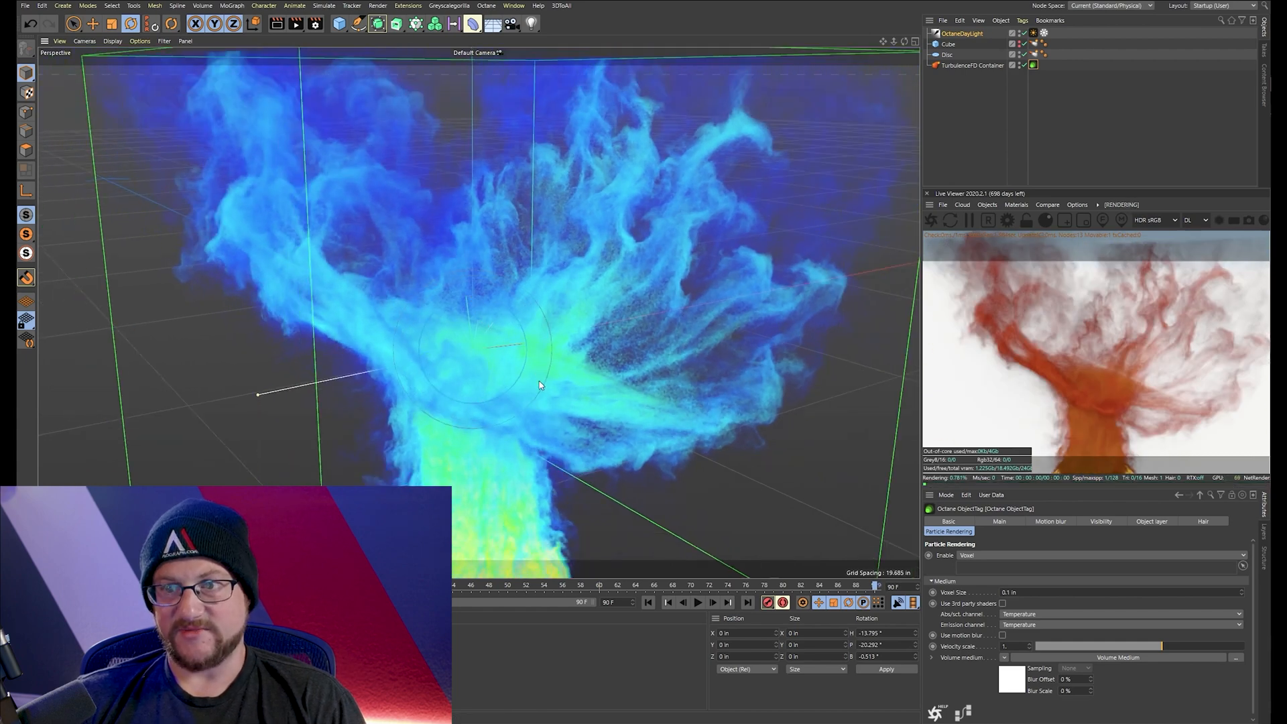
scroll(540, 384, down, 2)
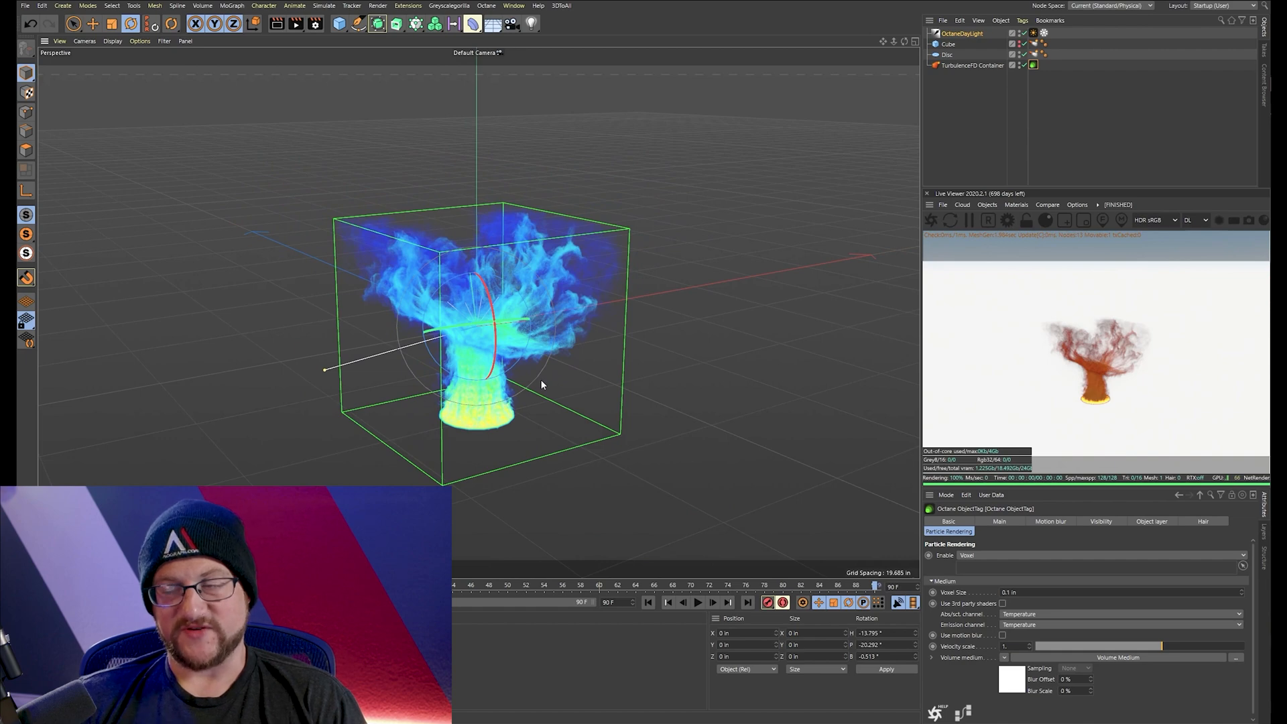
scroll(541, 395, up, 5)
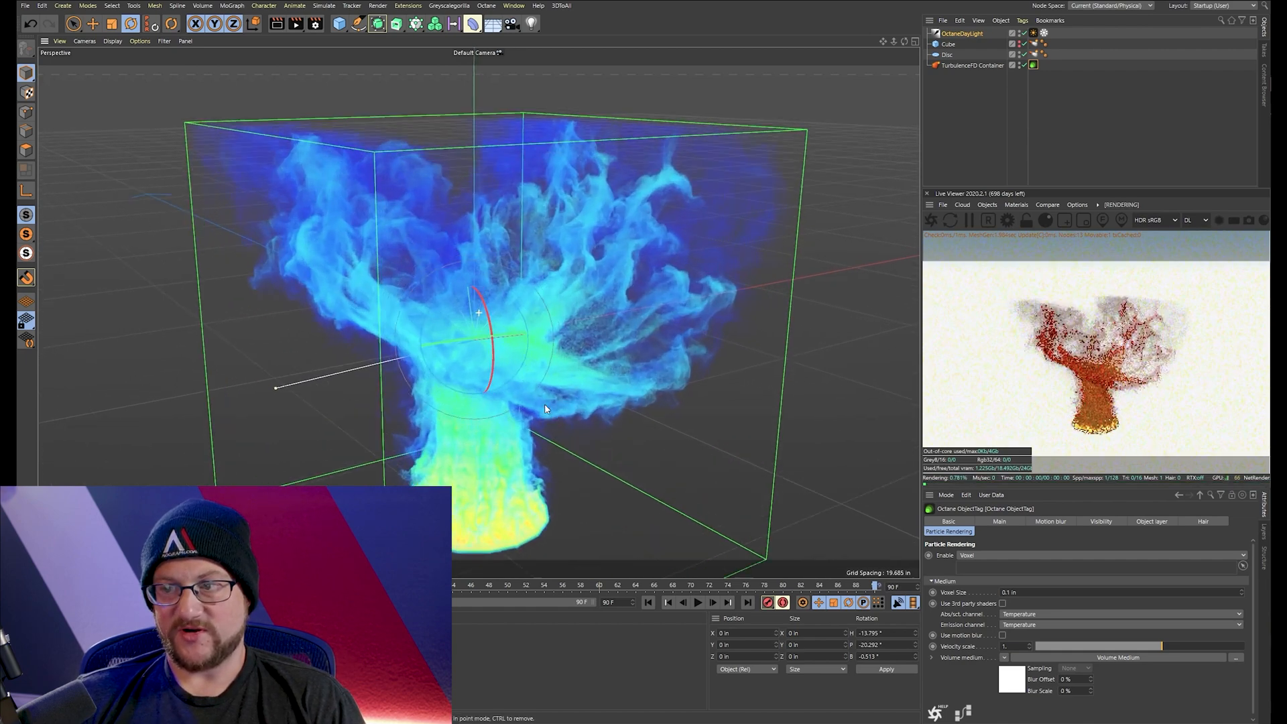
scroll(544, 404, up, 2)
scroll(545, 404, down, 1)
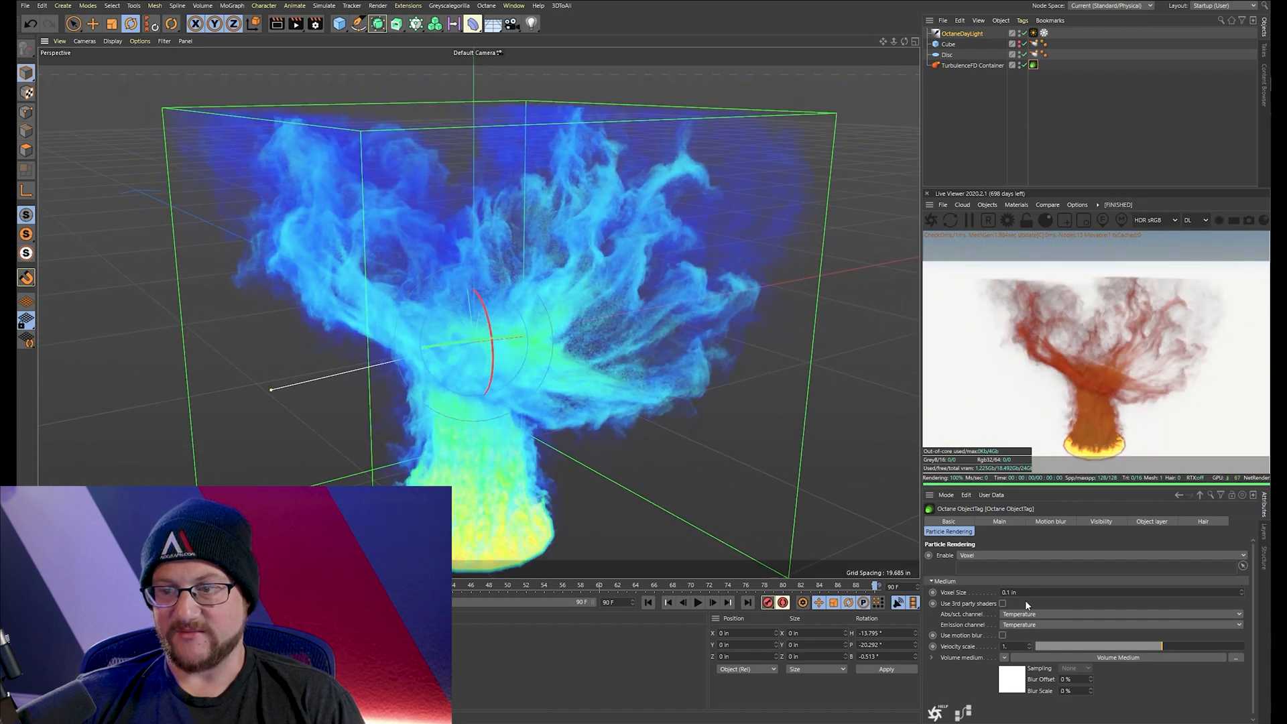
Try Voxel Sizes of 1 in and 5 in on the Octane ObjectTag, restarting the live render after each
click(1045, 590)
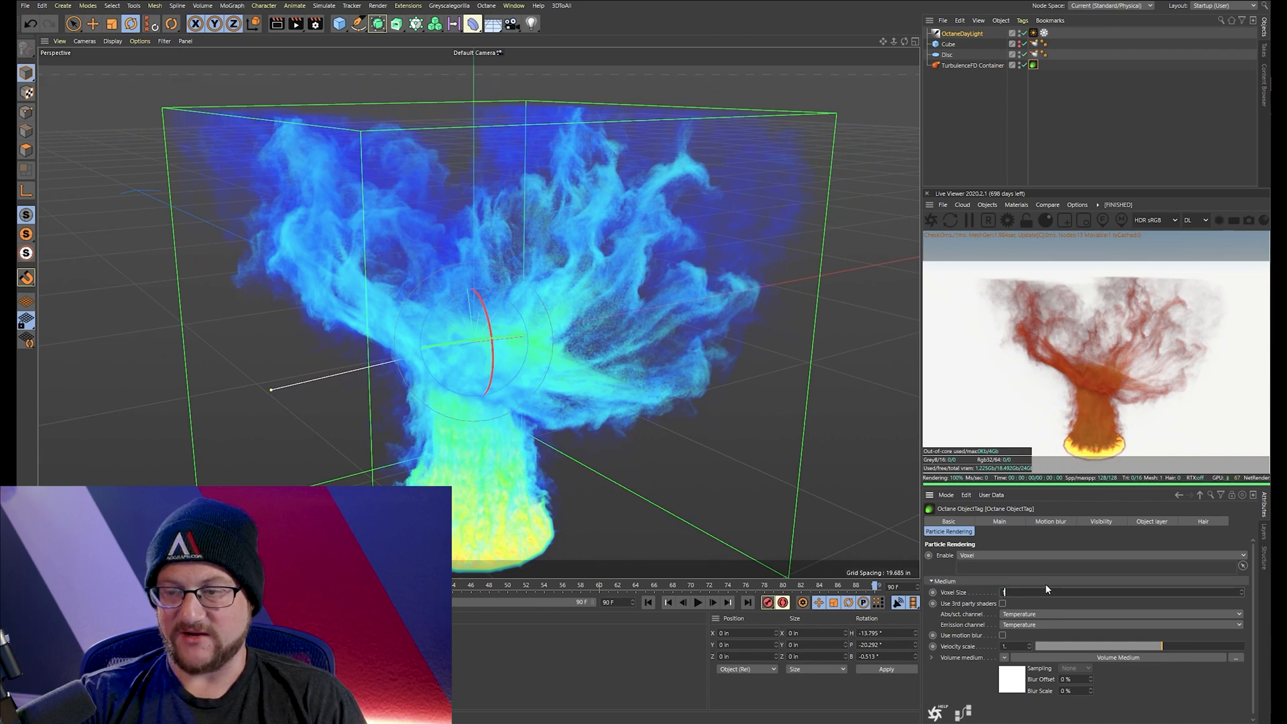
text(1)
key(Return)
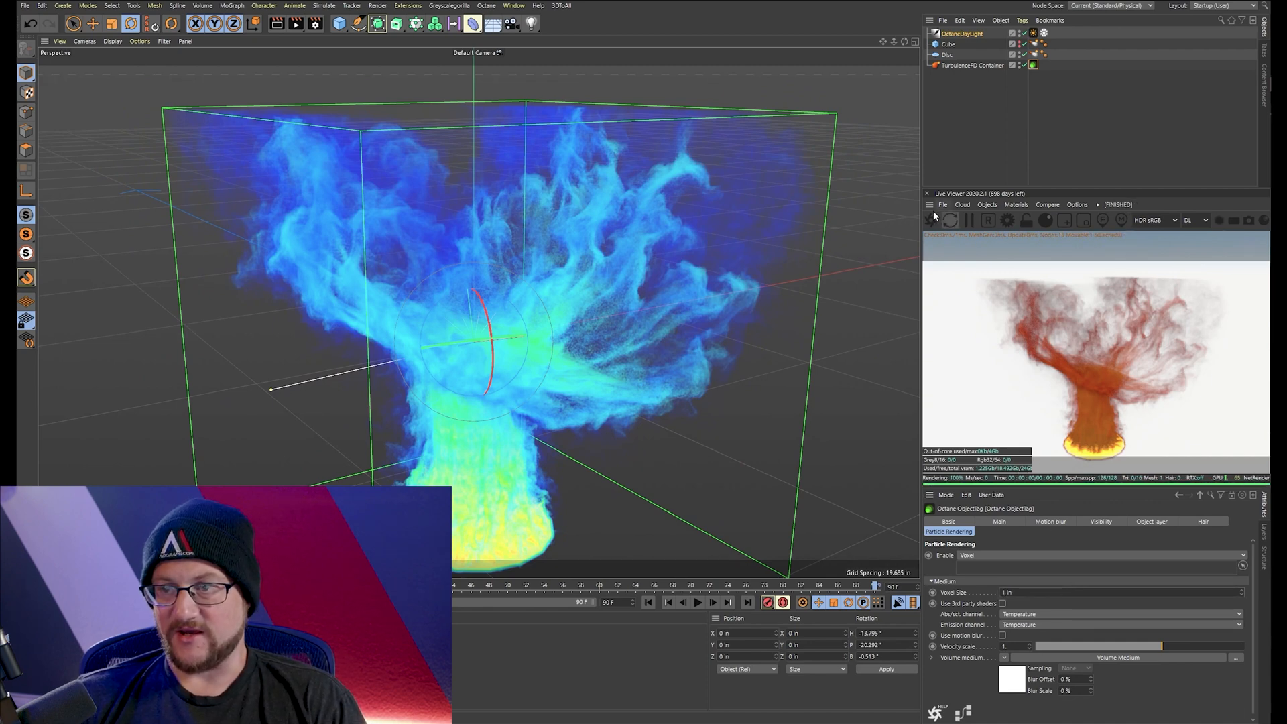
click(932, 218)
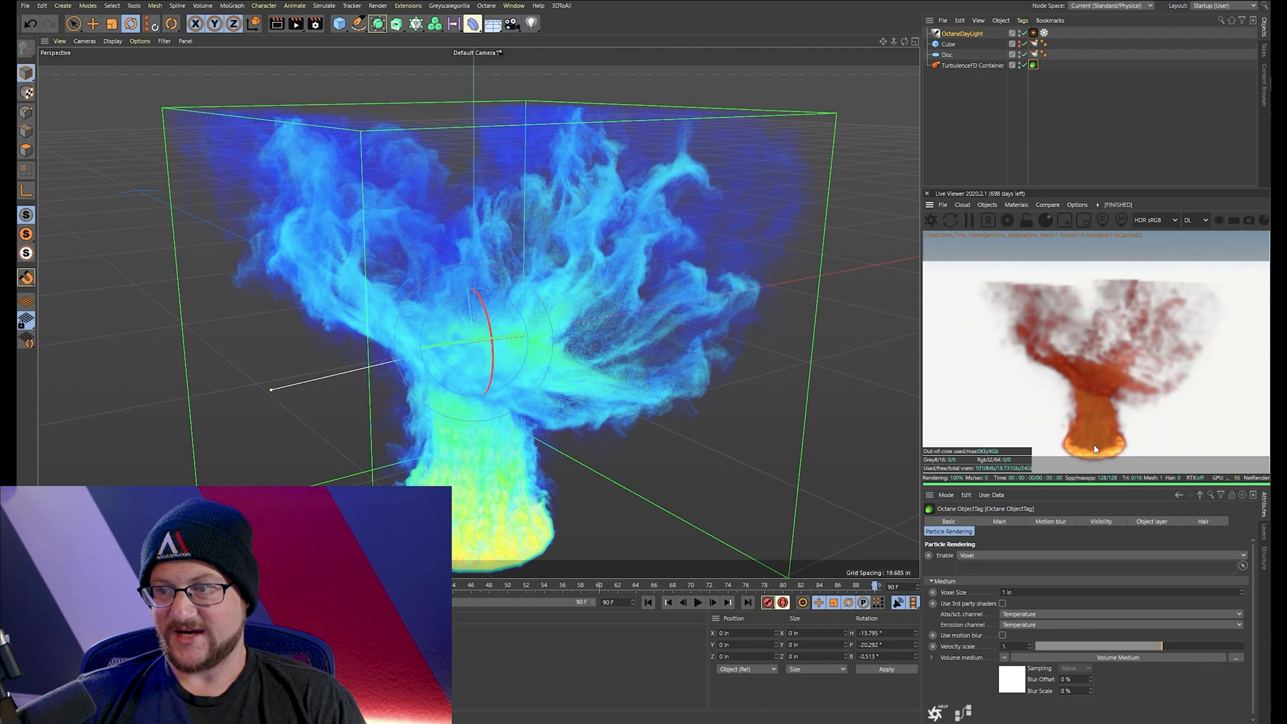
double_click(1011, 591)
text(5)
key(Return)
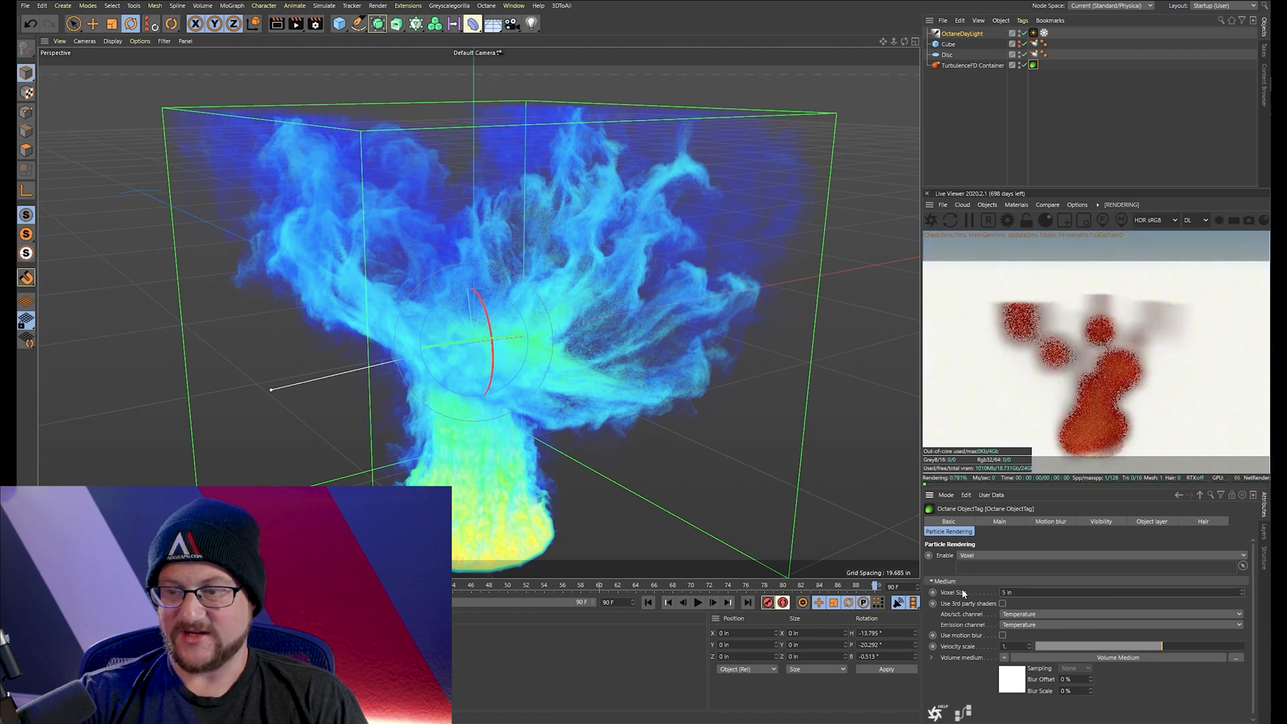
click(932, 220)
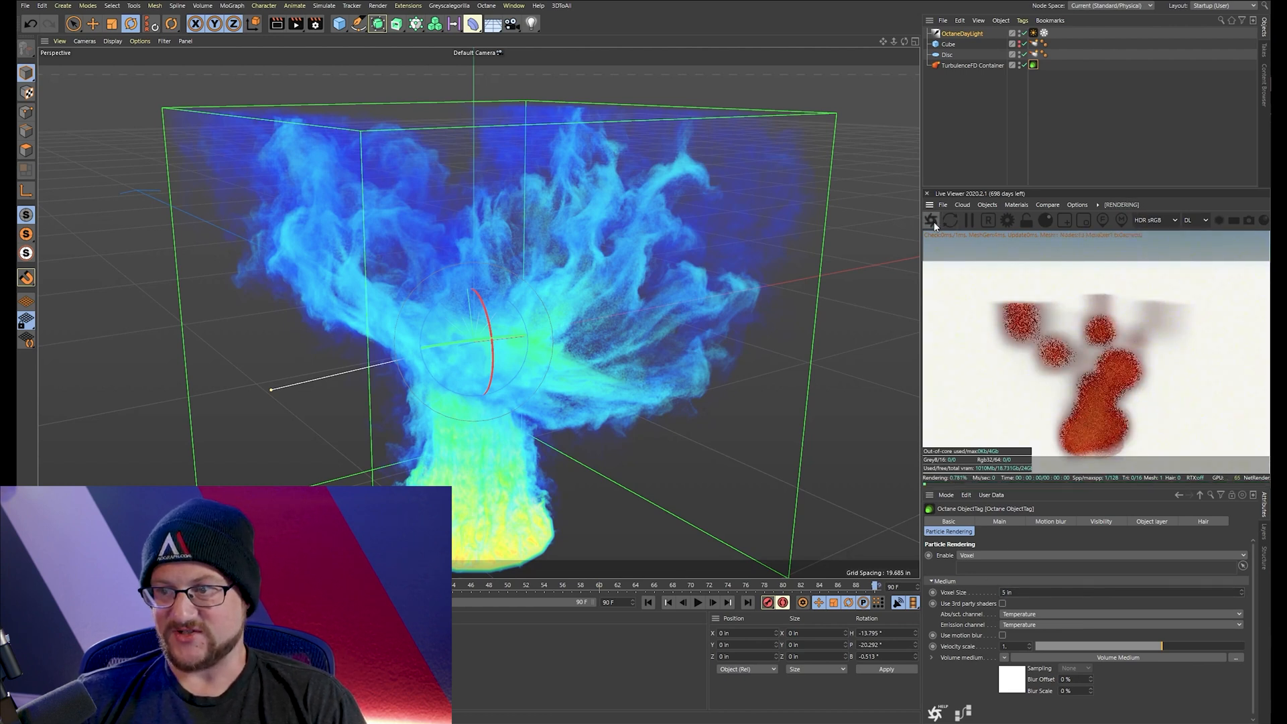
Set the Octane ObjectTag's Voxel Size to 0.1 in
alt+drag(573, 354, 718, 375)
scroll(675, 359, down, 3)
scroll(703, 373, down, 1)
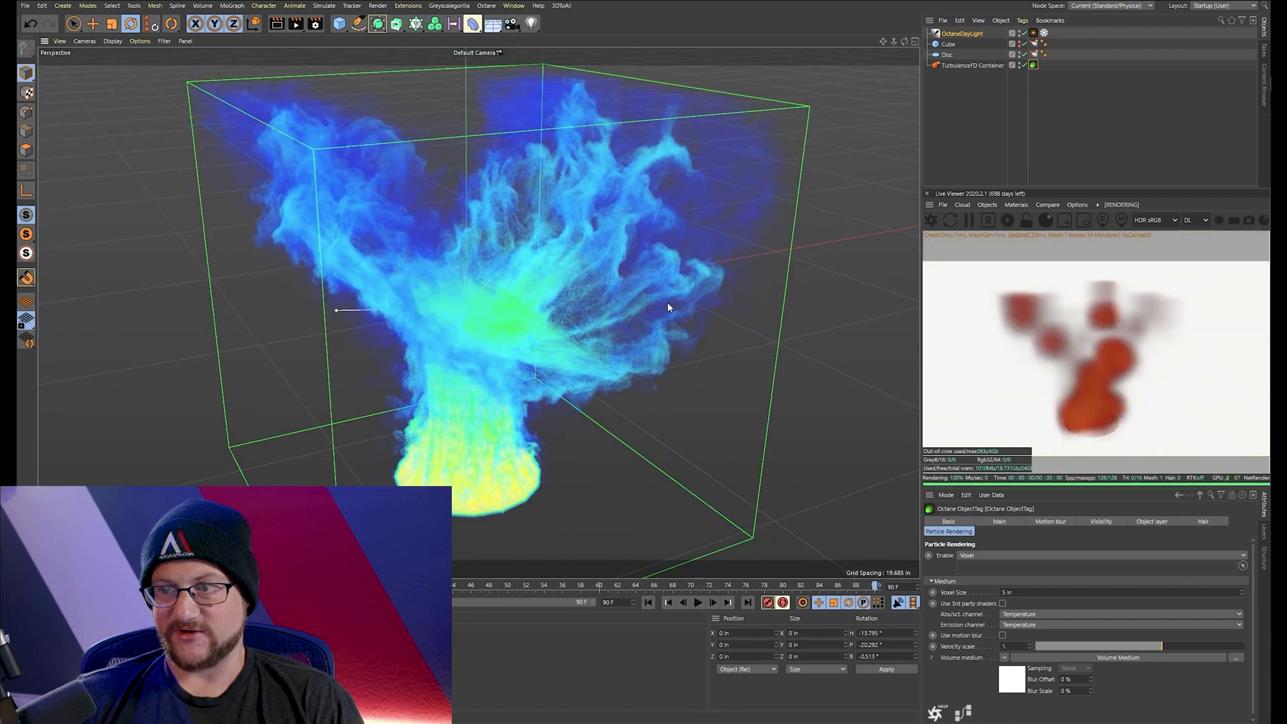
click(1037, 591)
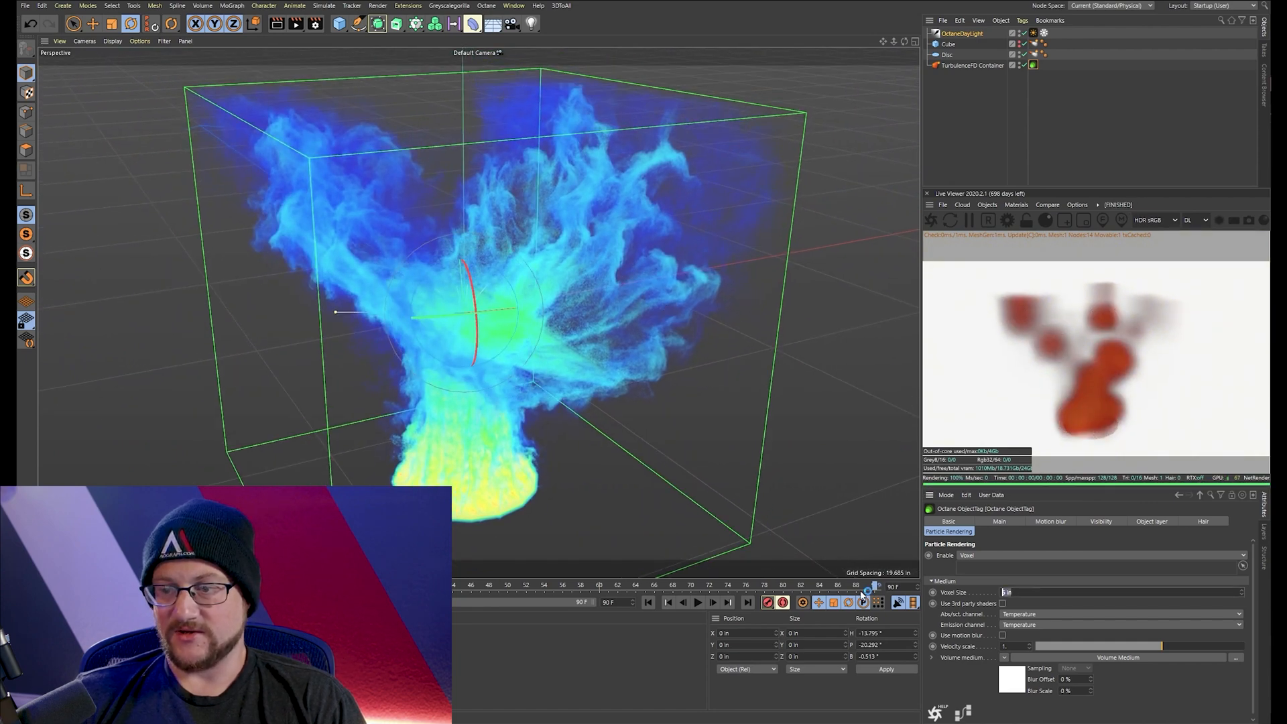
text(.1)
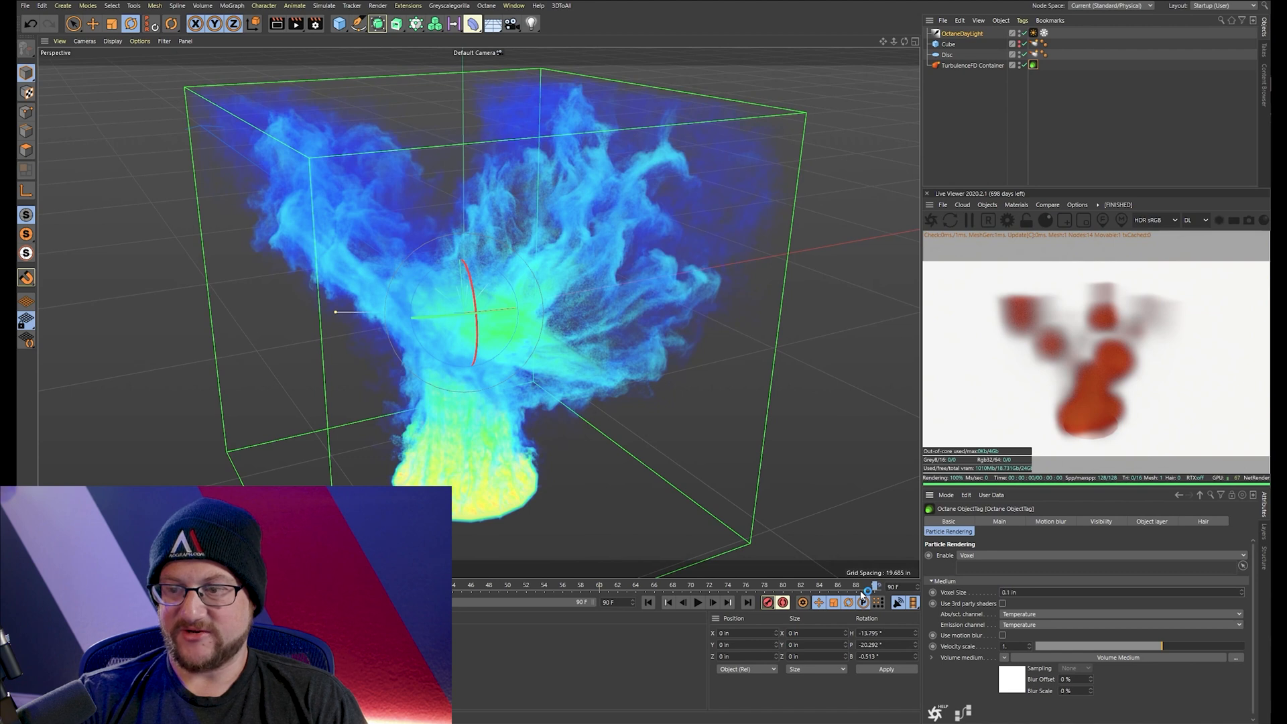
key(Return)
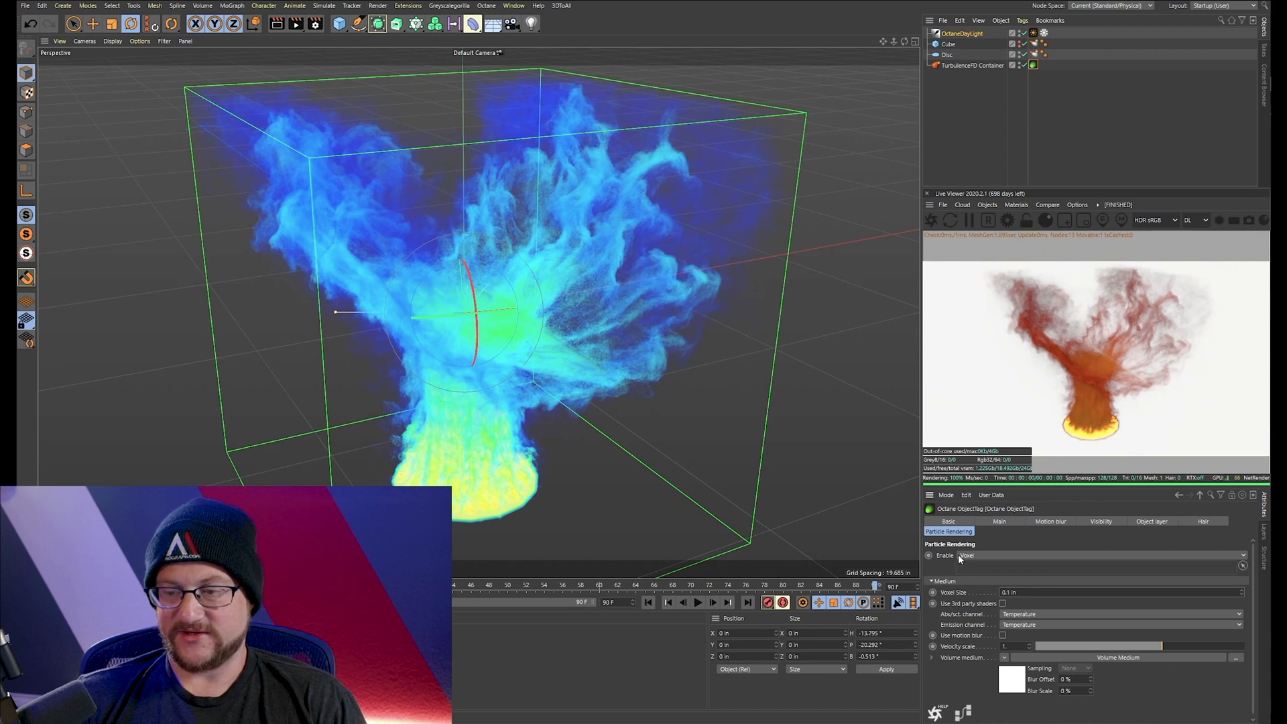
Lower the power of the Volume Medium's Texture Emission to 0.0001 and check the smoke in the live render
click(1118, 657)
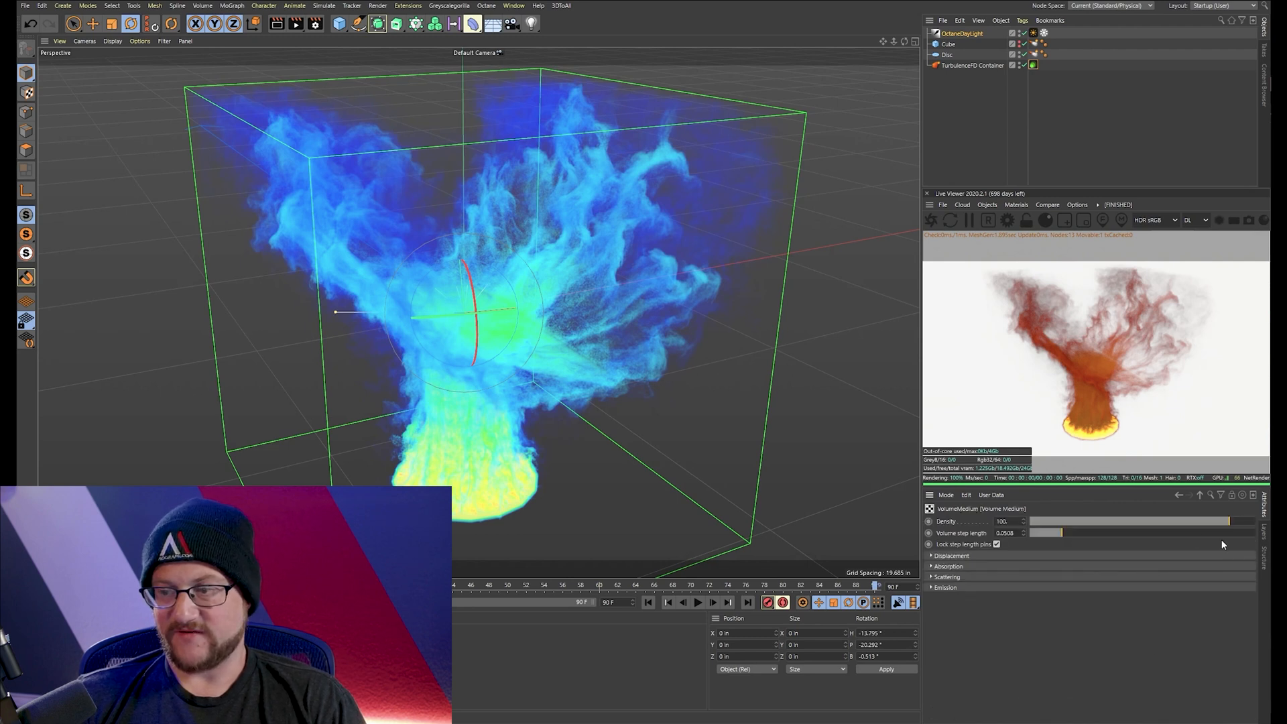
click(931, 588)
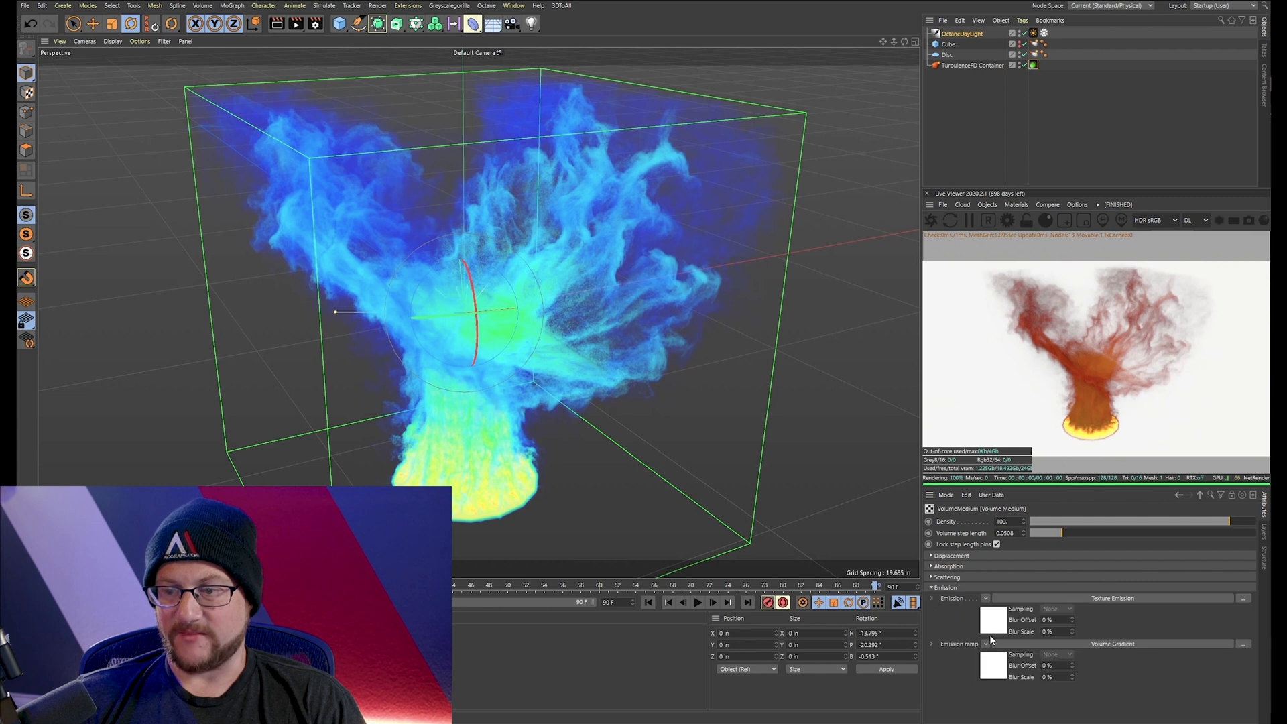
click(1003, 624)
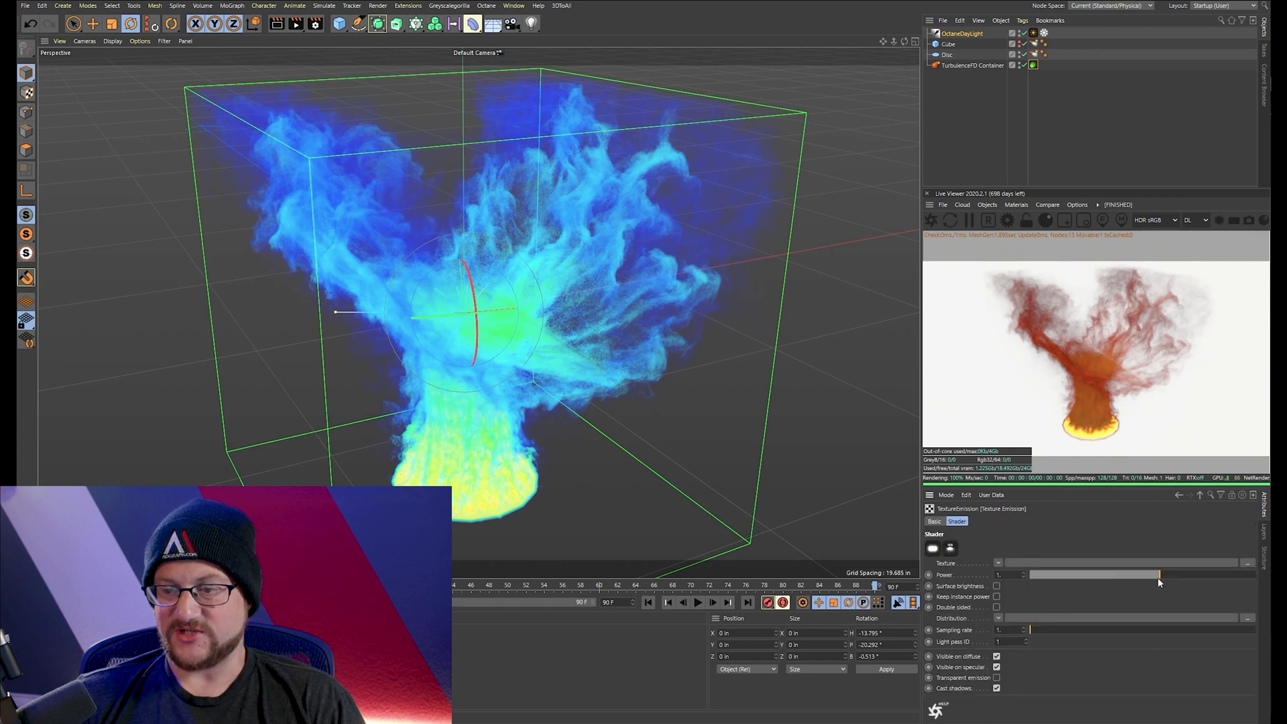
drag(1147, 575, 965, 575)
click(930, 221)
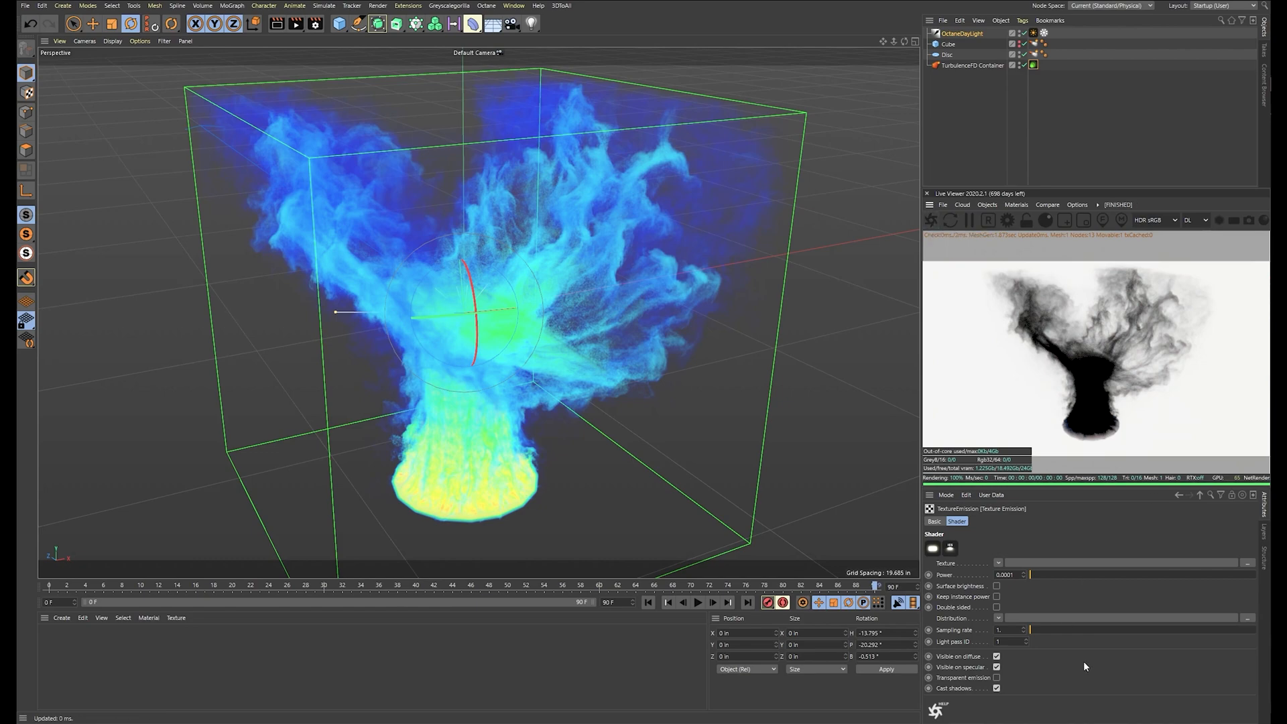
mouse_move(655, 355)
alt+mouse_down()
mouse_move(557, 355)
mouse_move(758, 350)
mouse_move(652, 350)
alt+mouse_up()
mouse_move(600, 403)
alt+mouse_down()
mouse_move(678, 350)
mouse_move(637, 352)
mouse_move(644, 319)
mouse_move(693, 361)
mouse_move(694, 393)
mouse_move(657, 420)
mouse_move(672, 396)
mouse_move(612, 399)
mouse_move(563, 424)
mouse_move(597, 388)
alt+mouse_up()
scroll(637, 353, up, 5)
scroll(598, 388, down, 3)
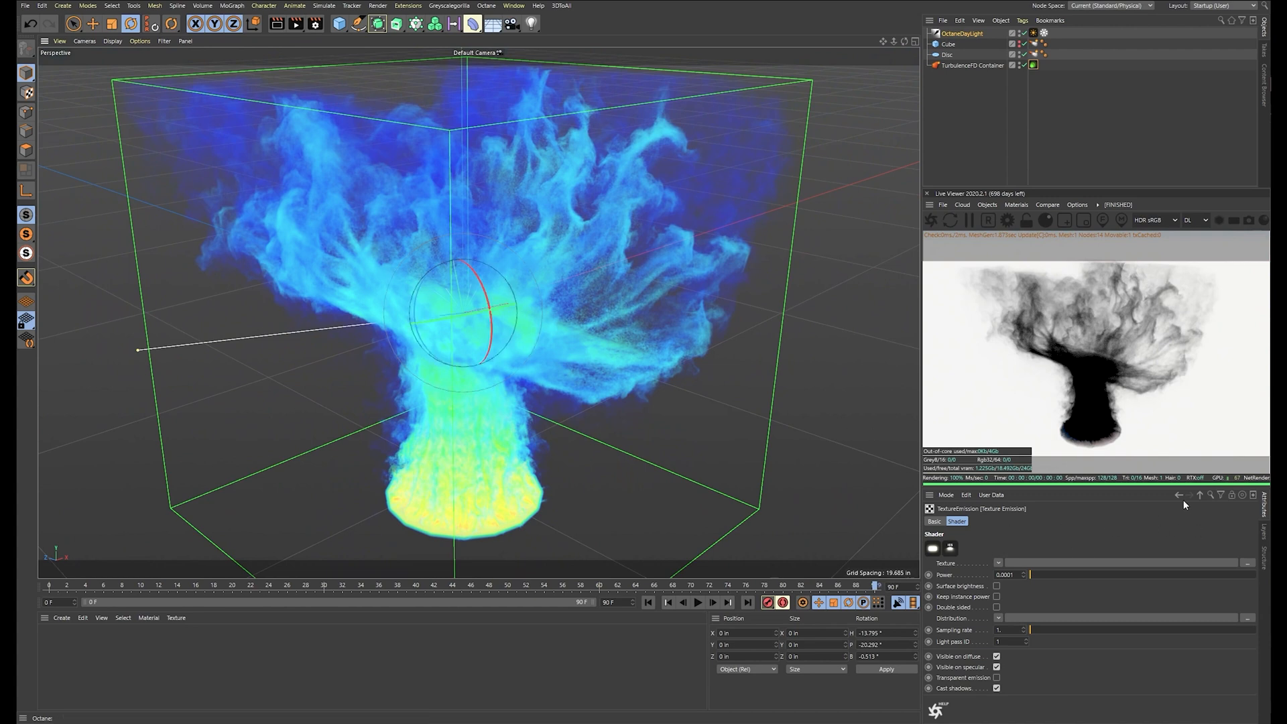
Try red RGB spectrum colours for the Volume Medium's absorption and scattering, with scattering red at about 0.9
click(1200, 494)
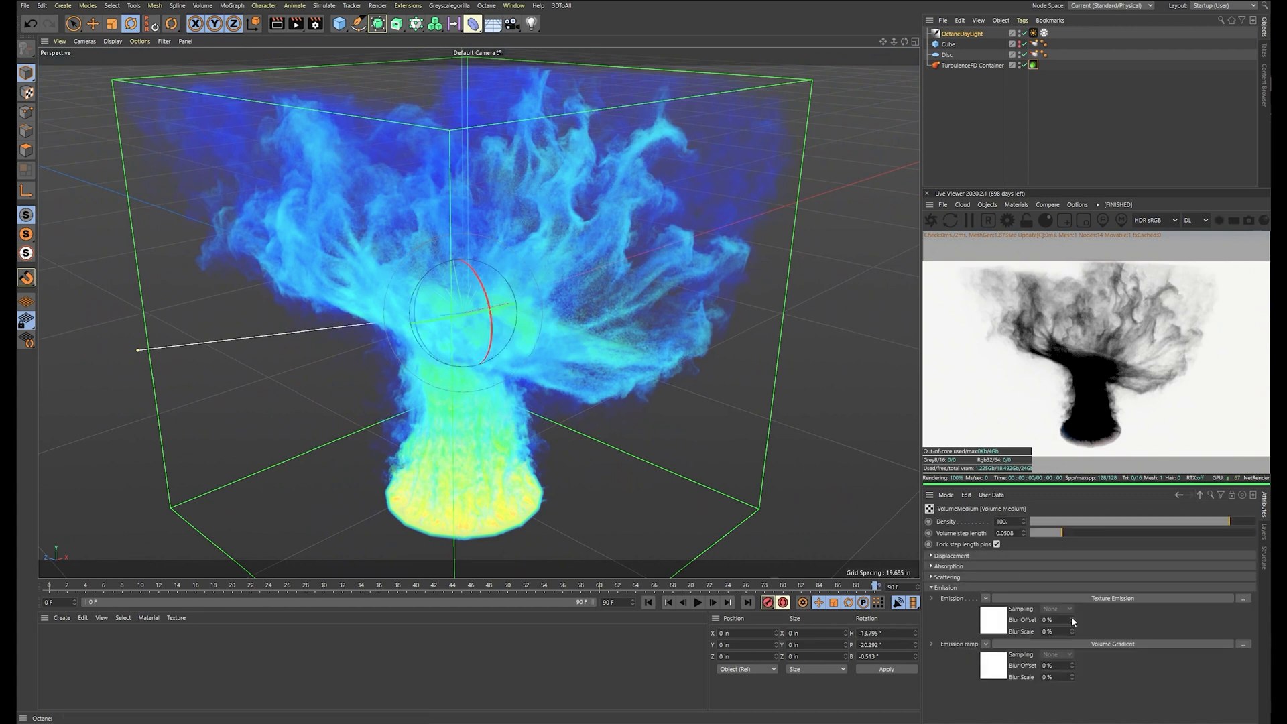
click(931, 587)
click(945, 567)
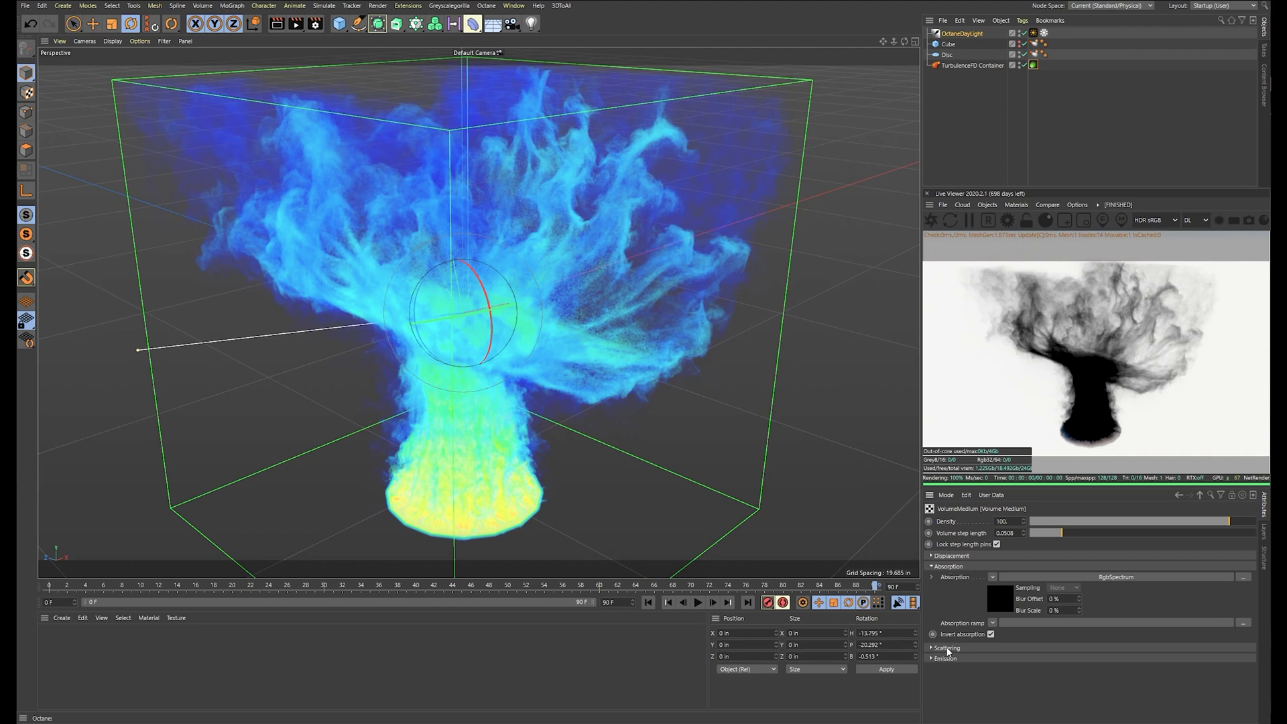
click(946, 648)
click(1000, 603)
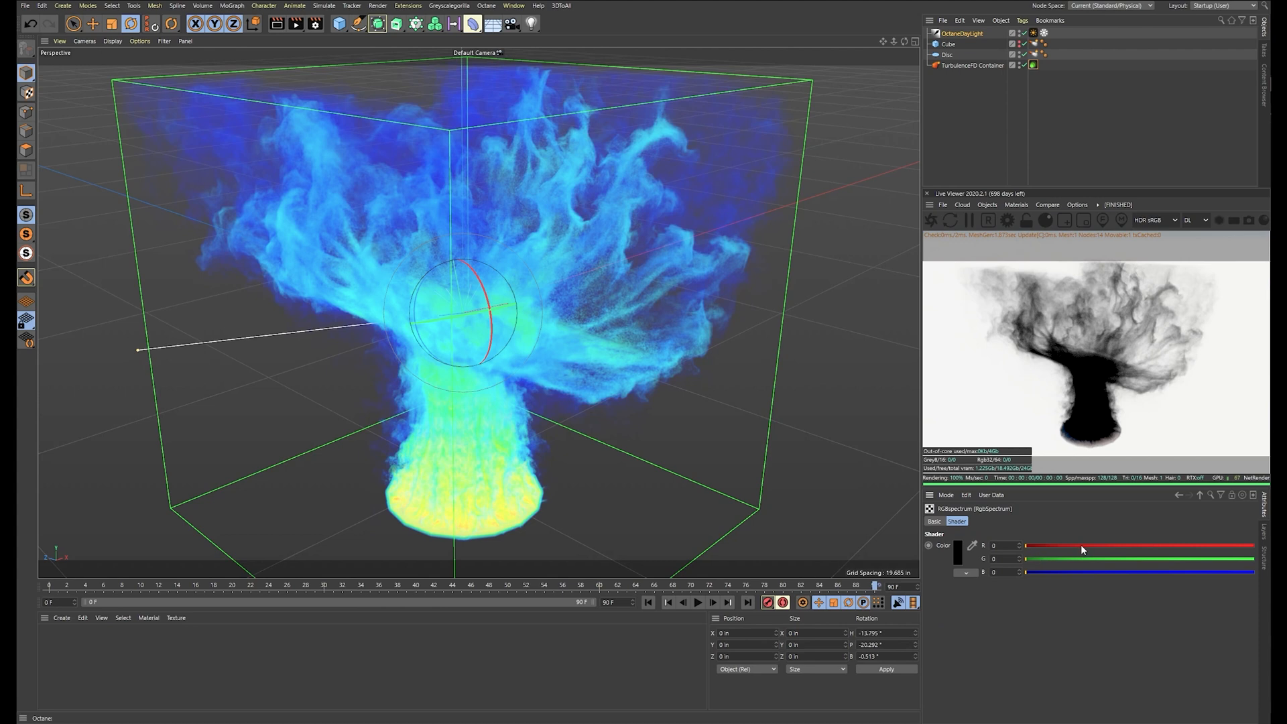
click(1237, 545)
click(1199, 494)
click(990, 683)
click(1230, 545)
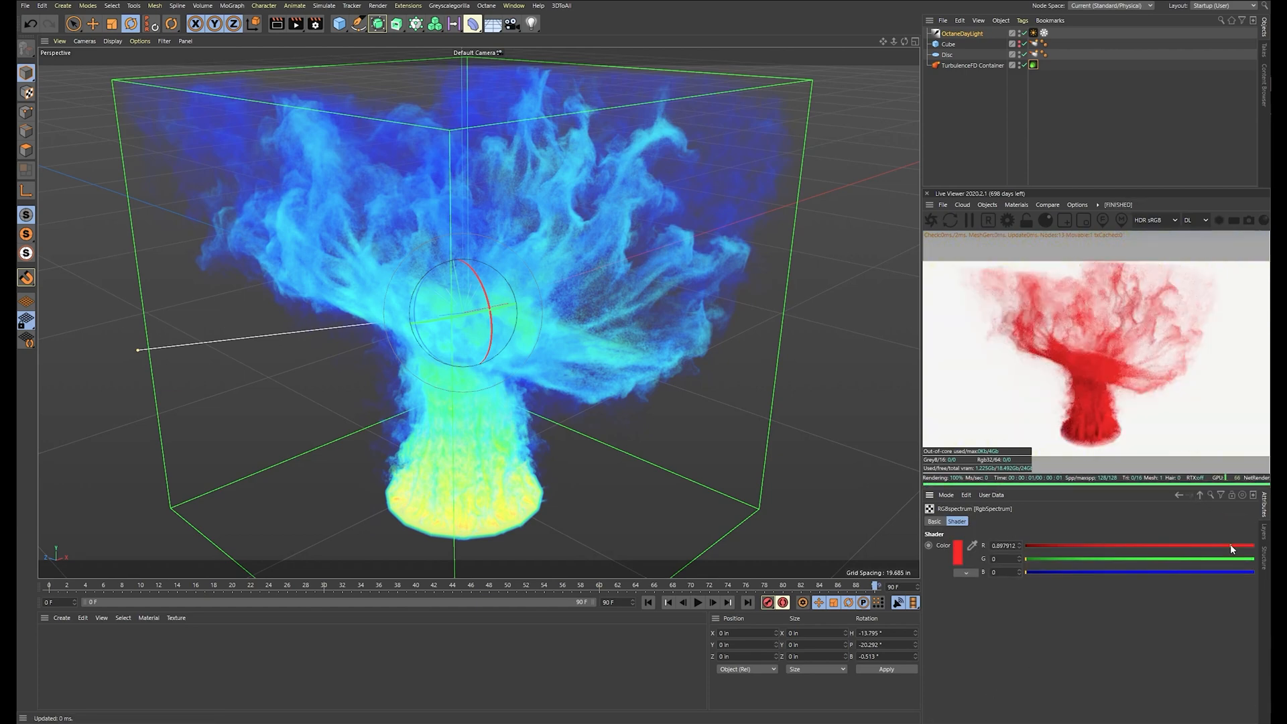
click(1199, 495)
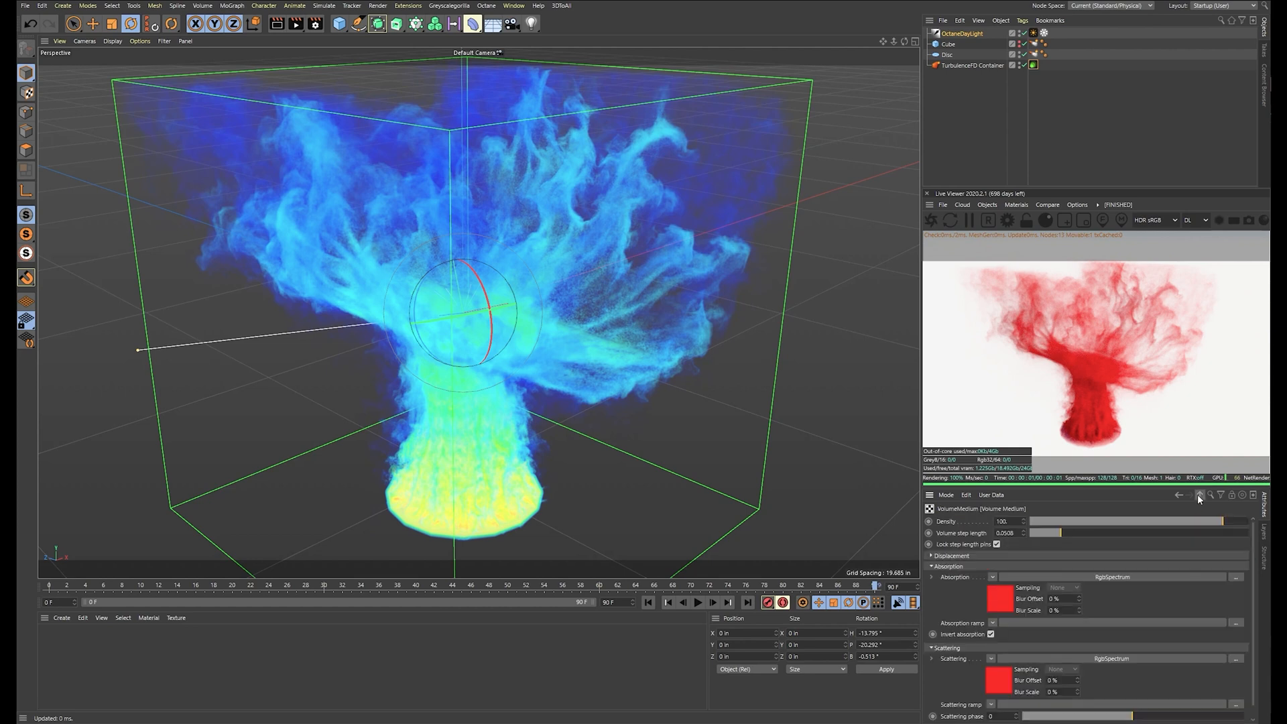
Replace the RgbSpectrum shaders in the Volume Medium's absorption and scattering with FloatTexture shaders
click(993, 577)
mouse_move(1015, 483)
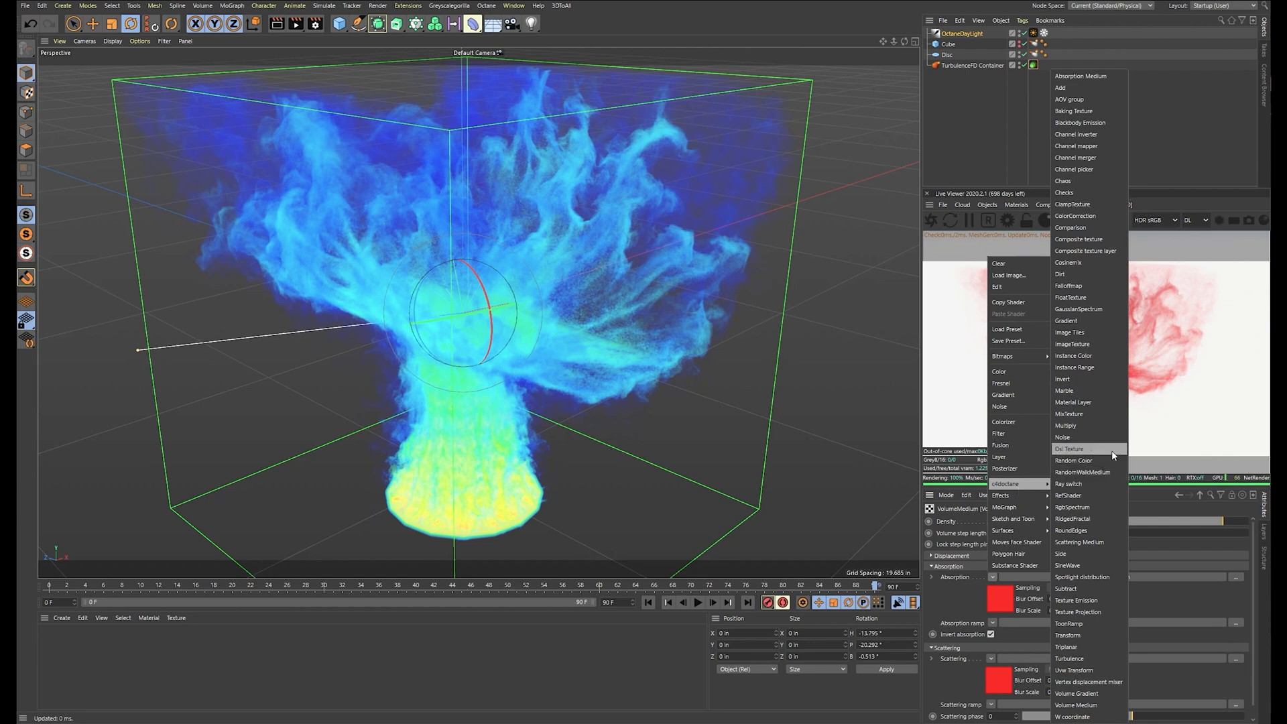
click(1073, 297)
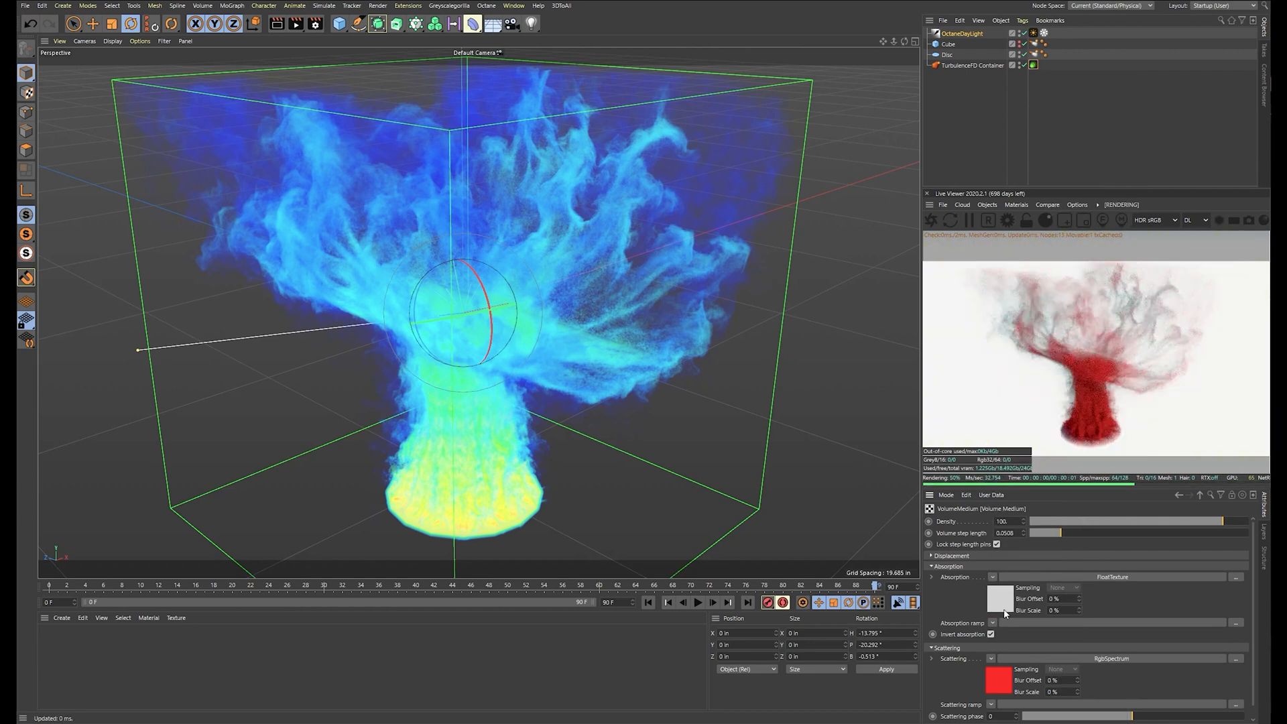
click(998, 689)
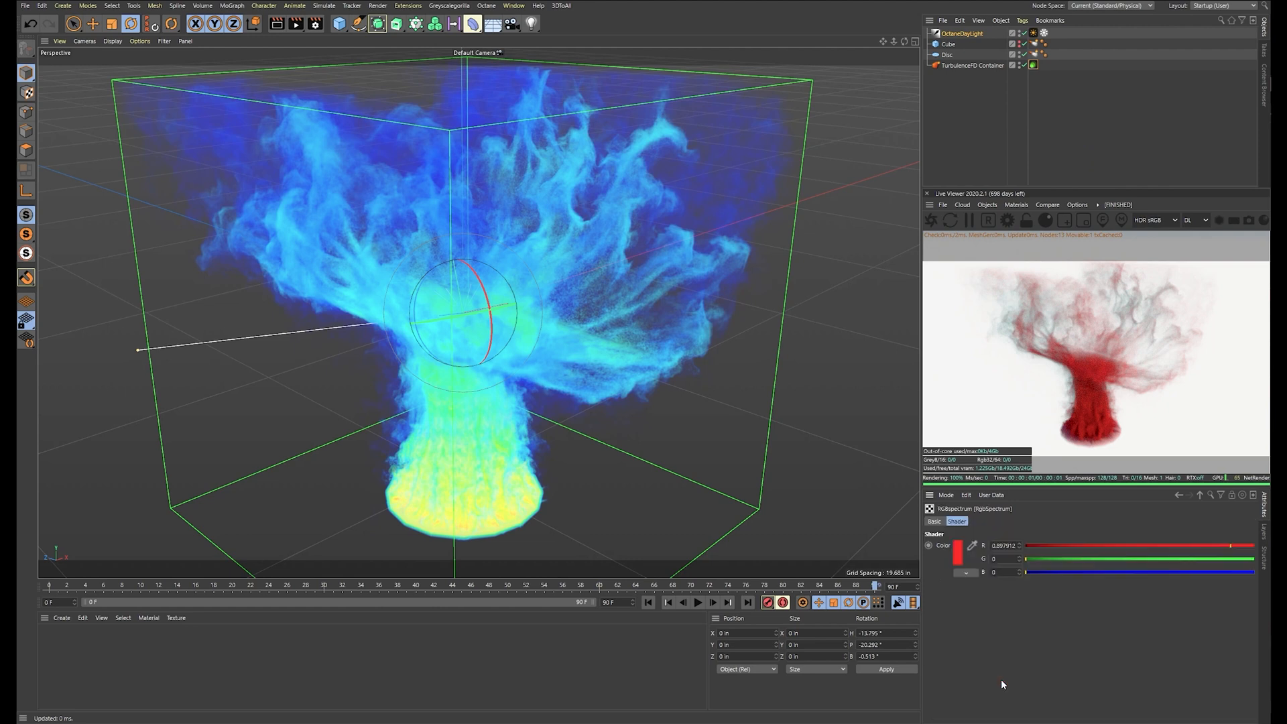
click(1199, 495)
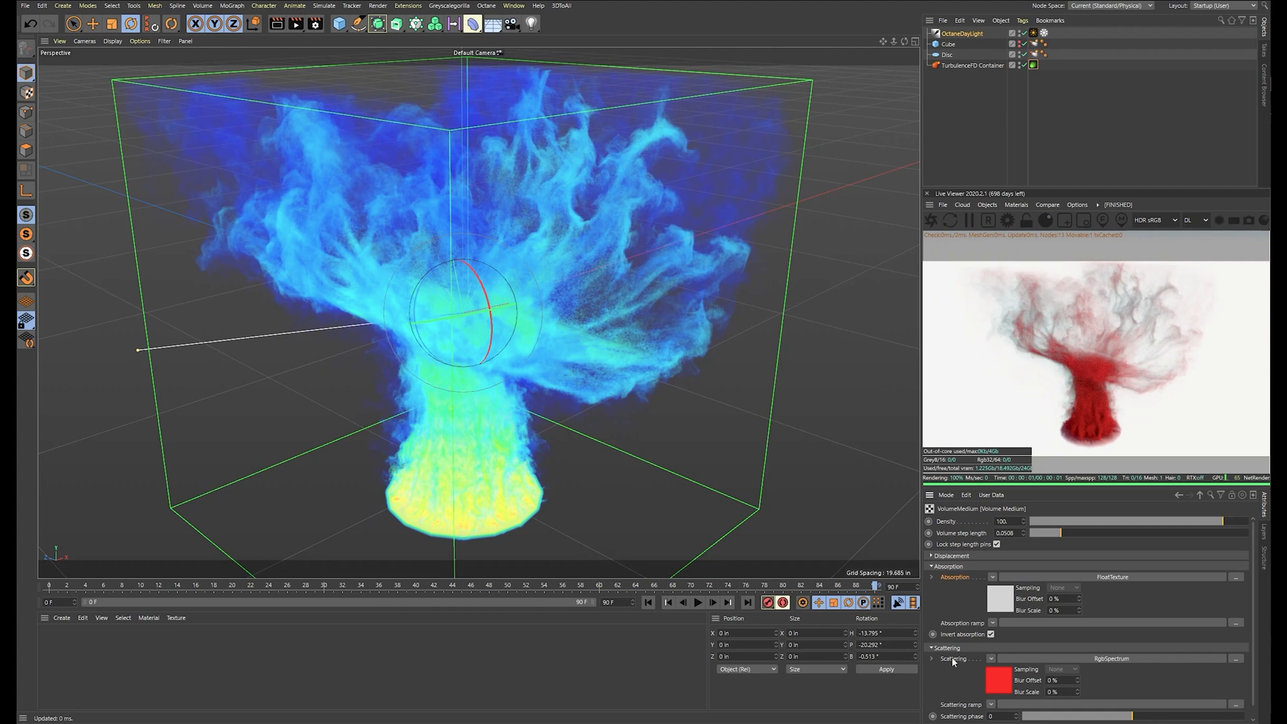
key(ctrl+z)
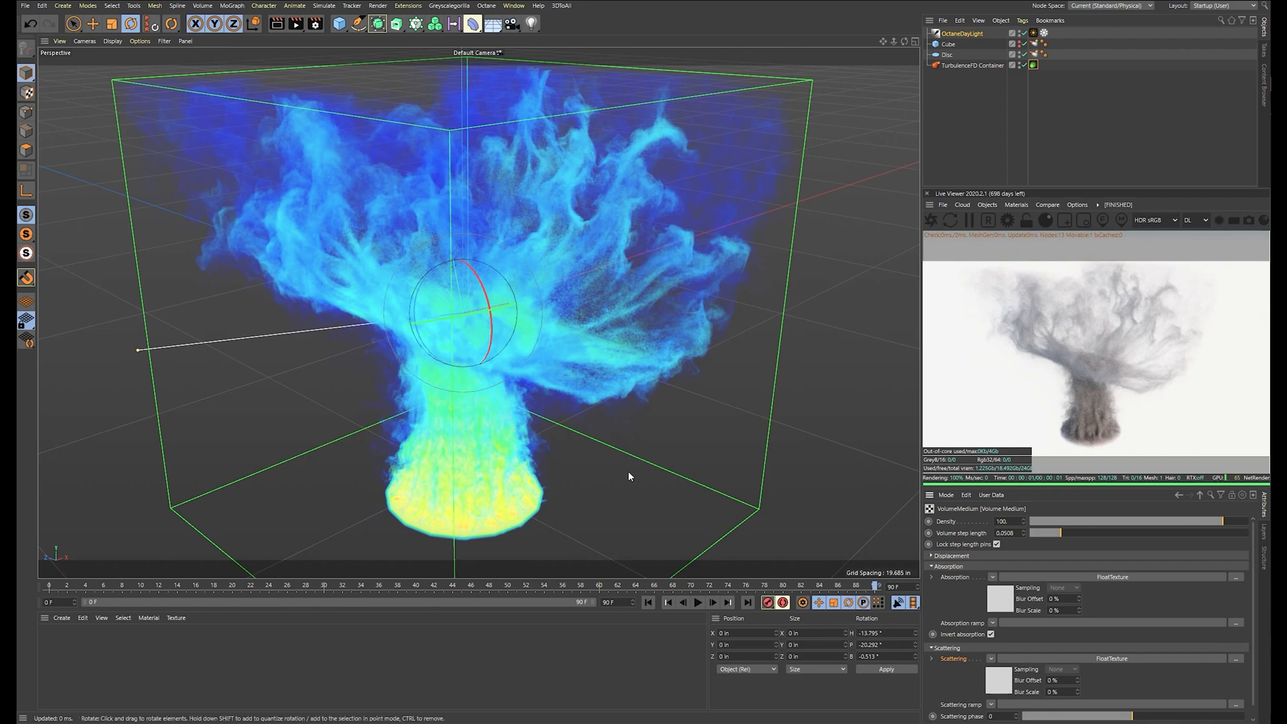
alt+drag(567, 374, 610, 379)
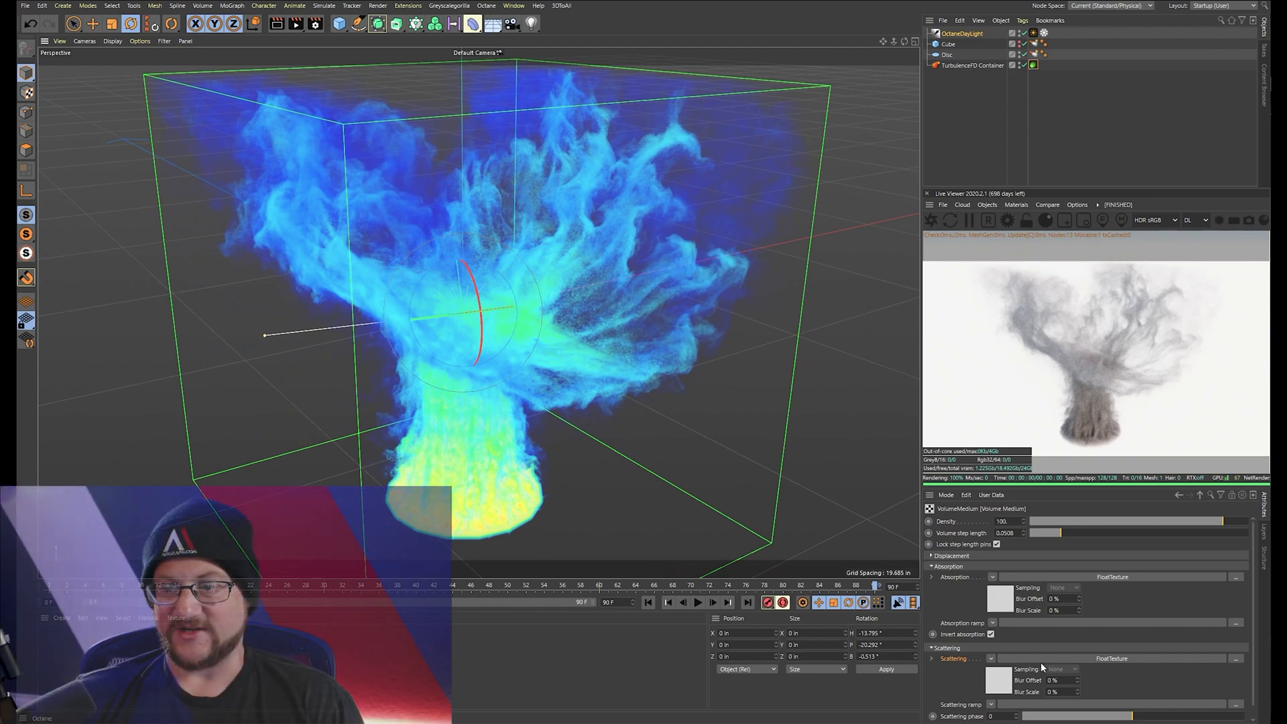
Try a scattering FloatTexture value of about 1.66 and absorption values of about 1.09 and 0.1
click(1005, 684)
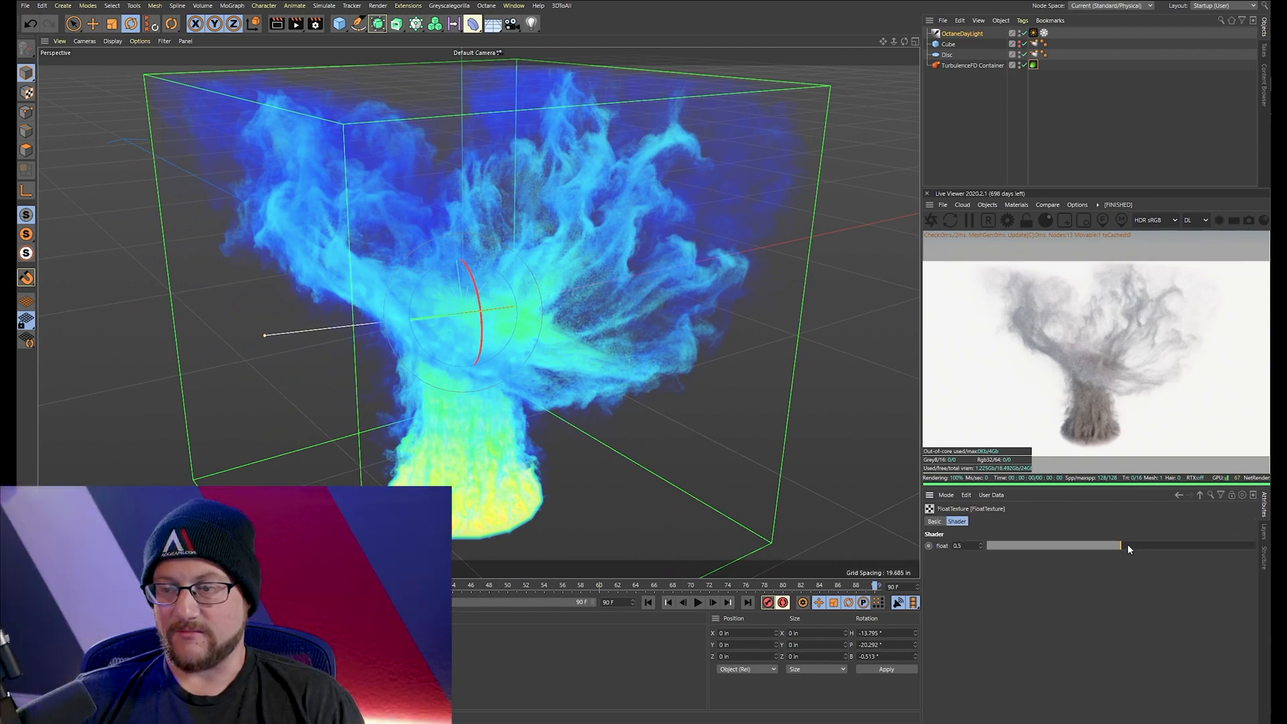
drag(1127, 544, 1142, 544)
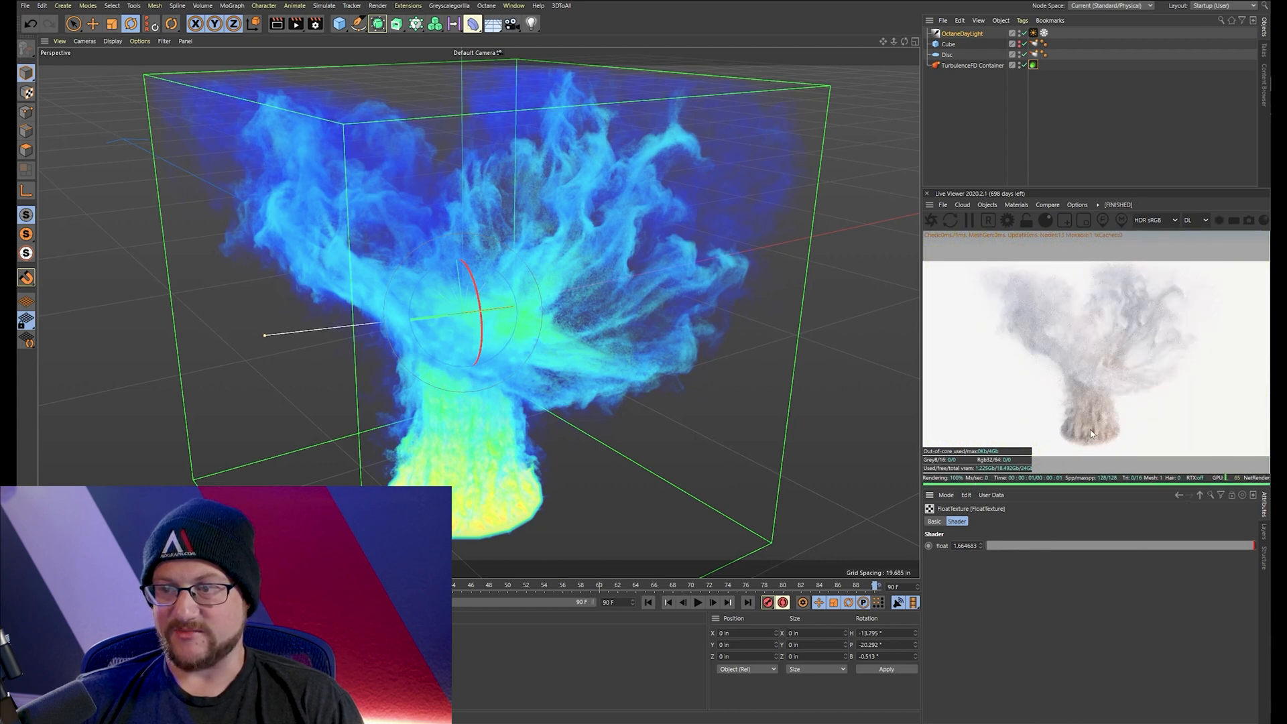
click(1201, 493)
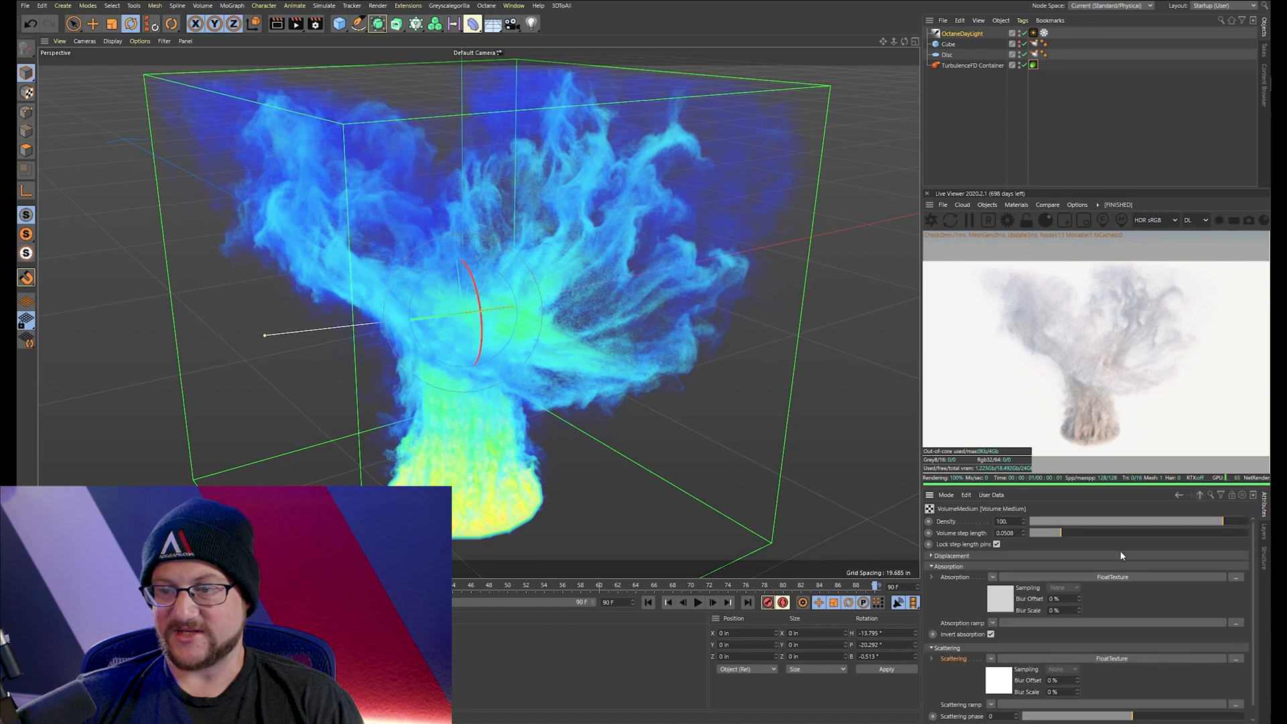
click(1006, 600)
drag(1145, 544, 1270, 548)
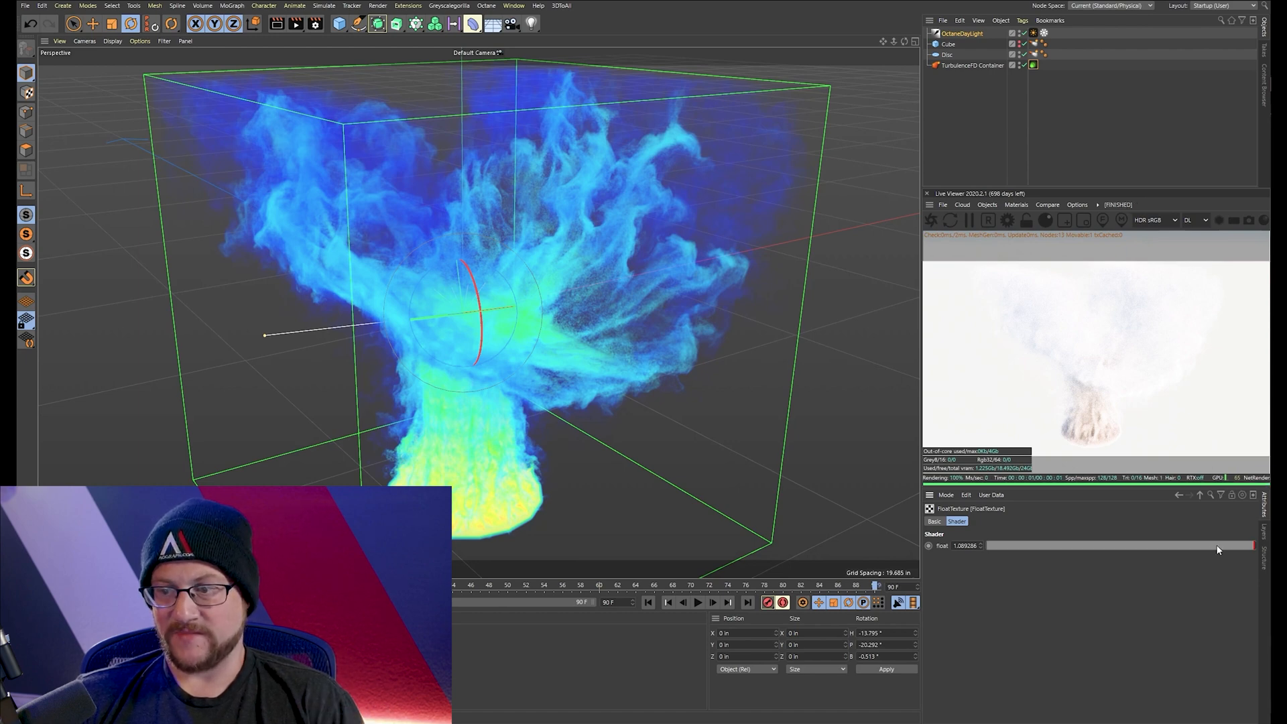
drag(1223, 549, 1029, 546)
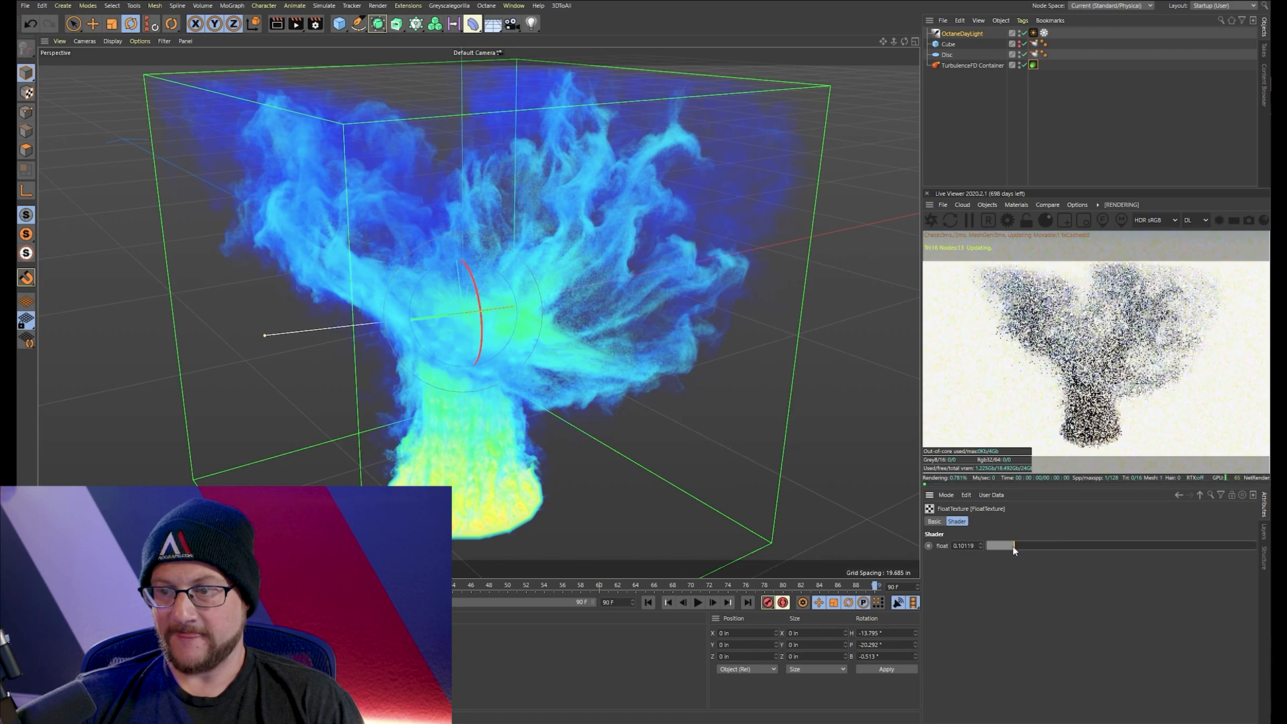
click(1199, 495)
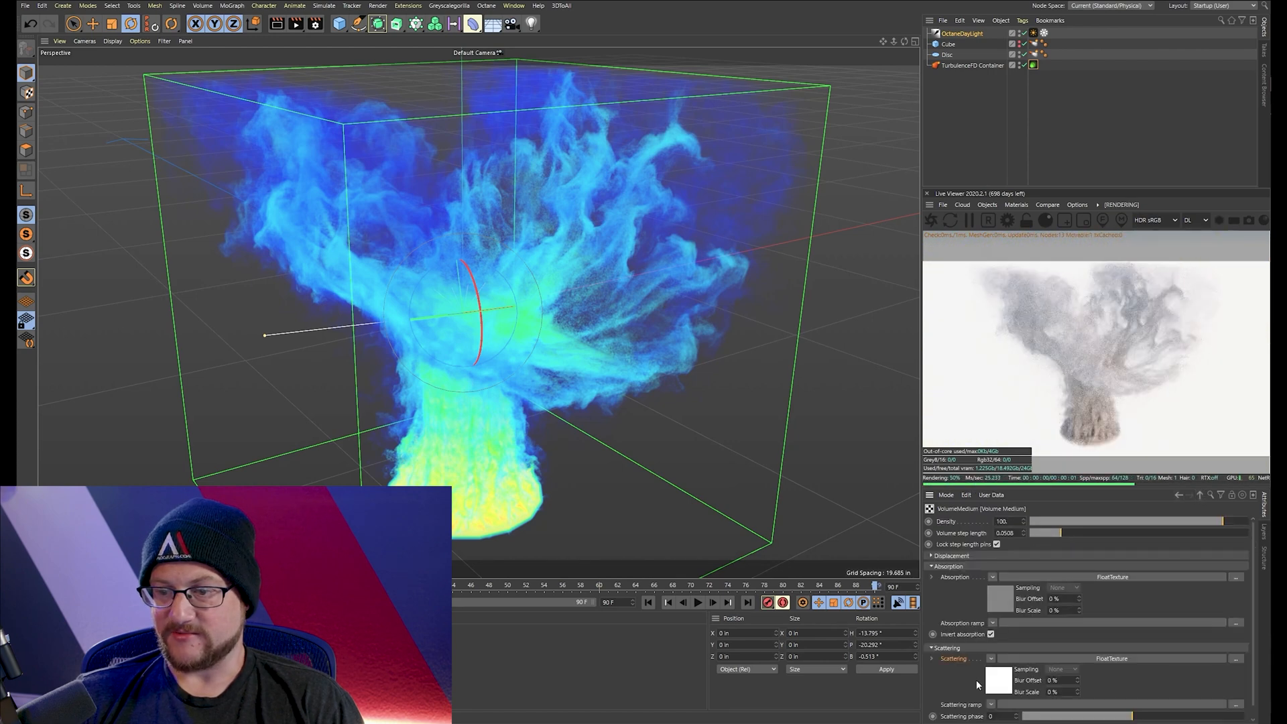
Lower the scattering FloatTexture's value to about 0.3
click(992, 679)
click(1223, 546)
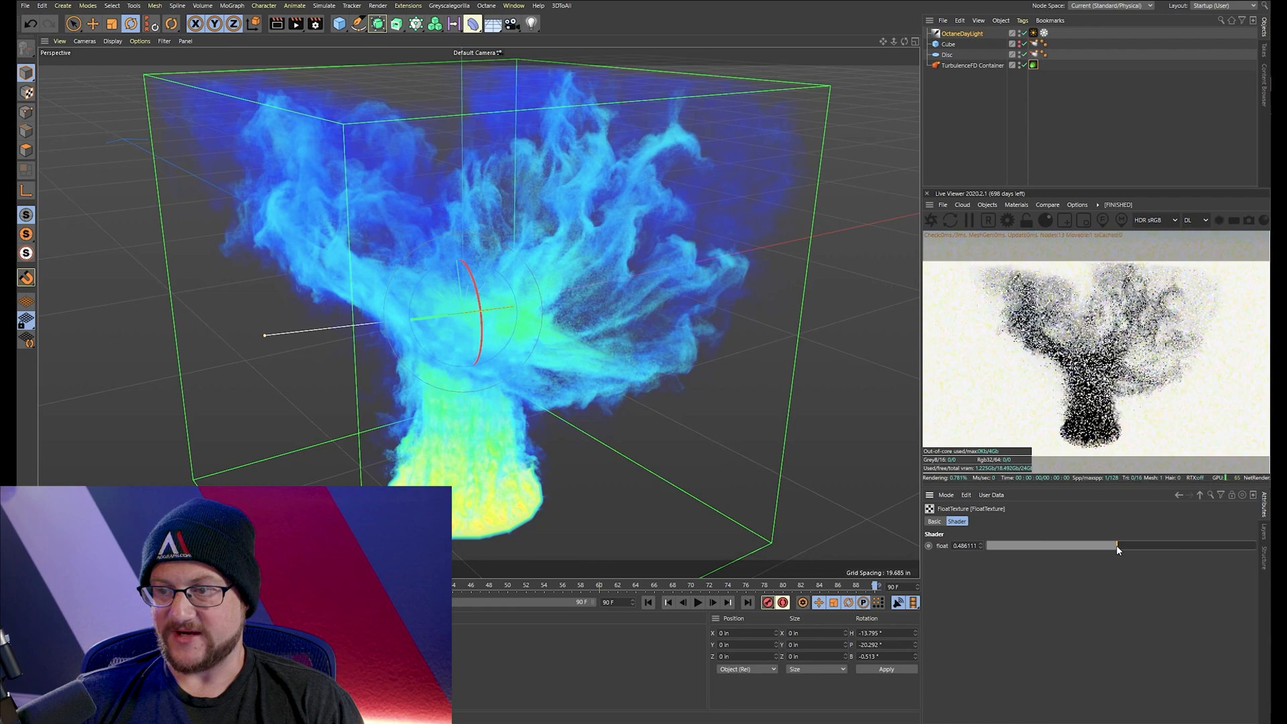
drag(1114, 547, 1065, 544)
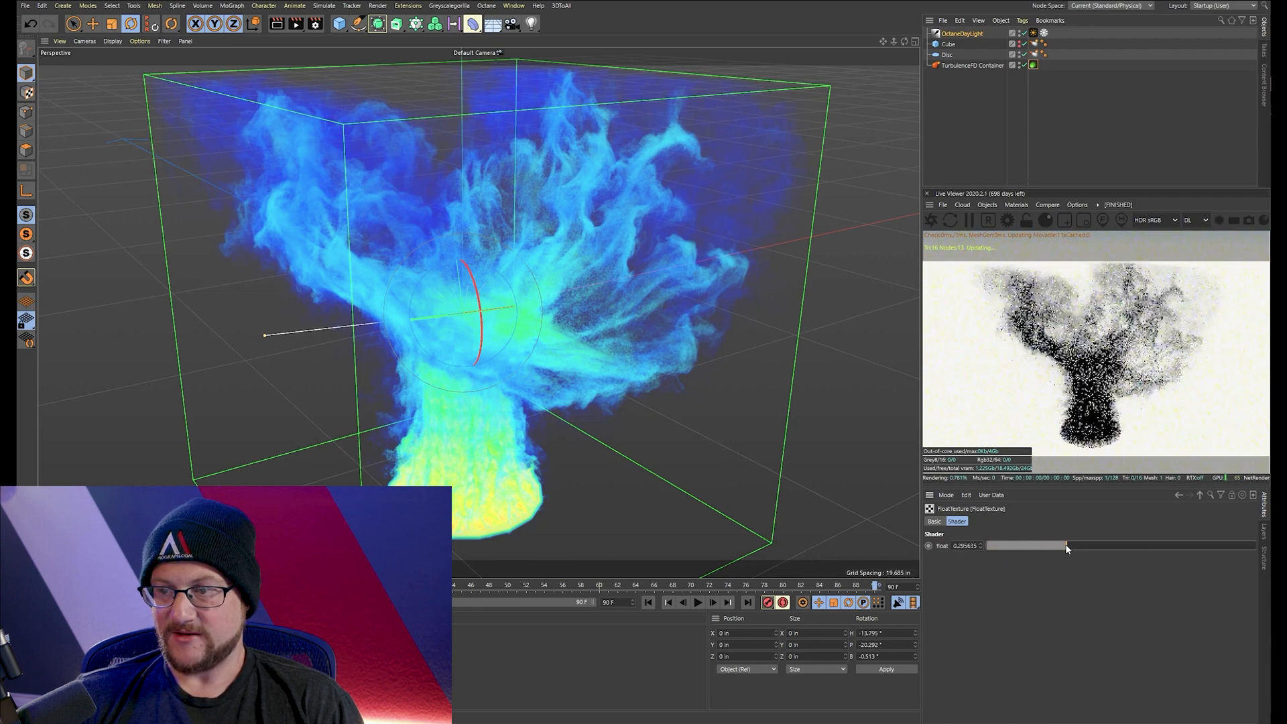
Set the absorption FloatTexture's value to about 0.18 and check the darker smoke from several angles
click(1200, 494)
click(1034, 593)
drag(1040, 545, 1035, 545)
scroll(557, 427, up, 5)
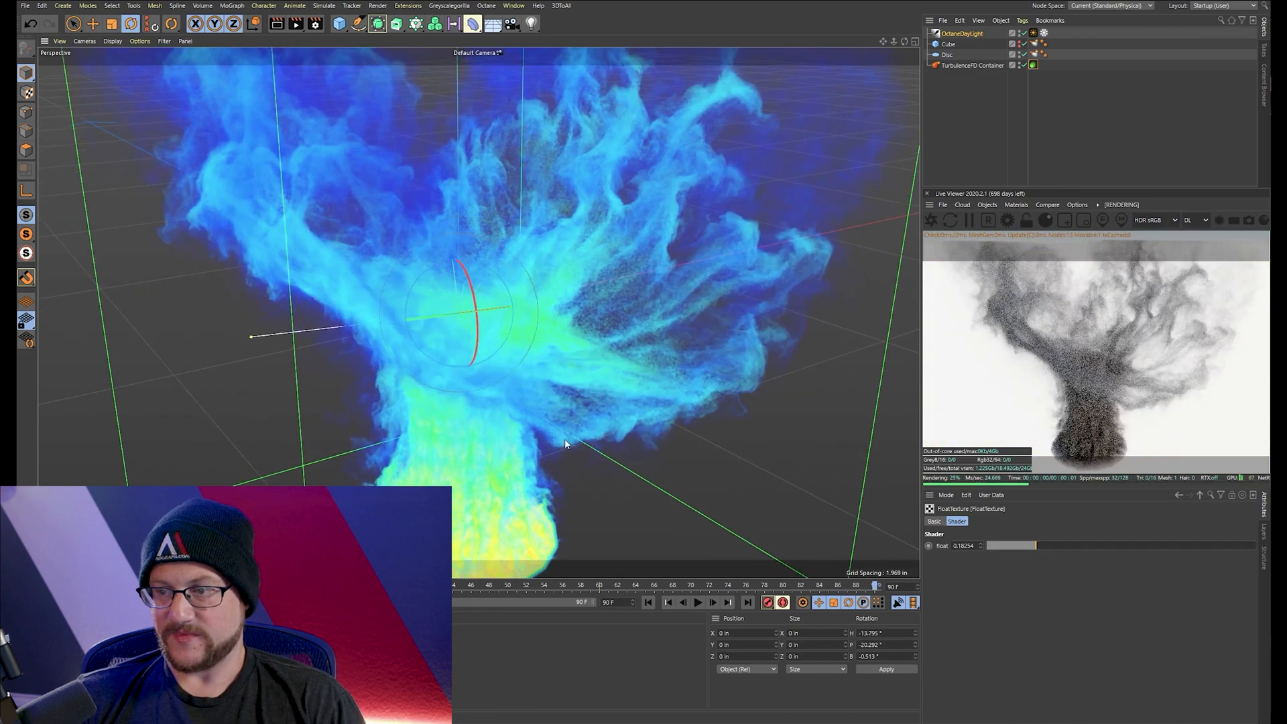
alt+drag(564, 438, 609, 457)
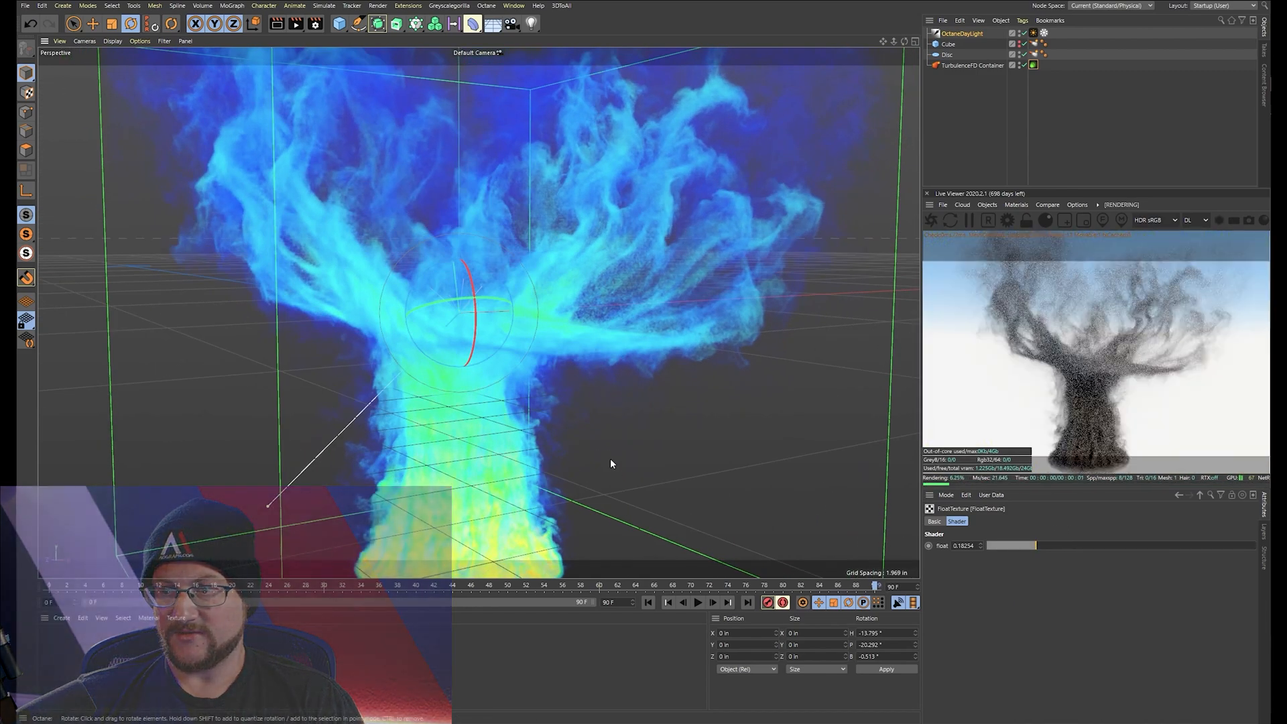
scroll(609, 416, down, 5)
alt+drag(658, 282, 644, 344)
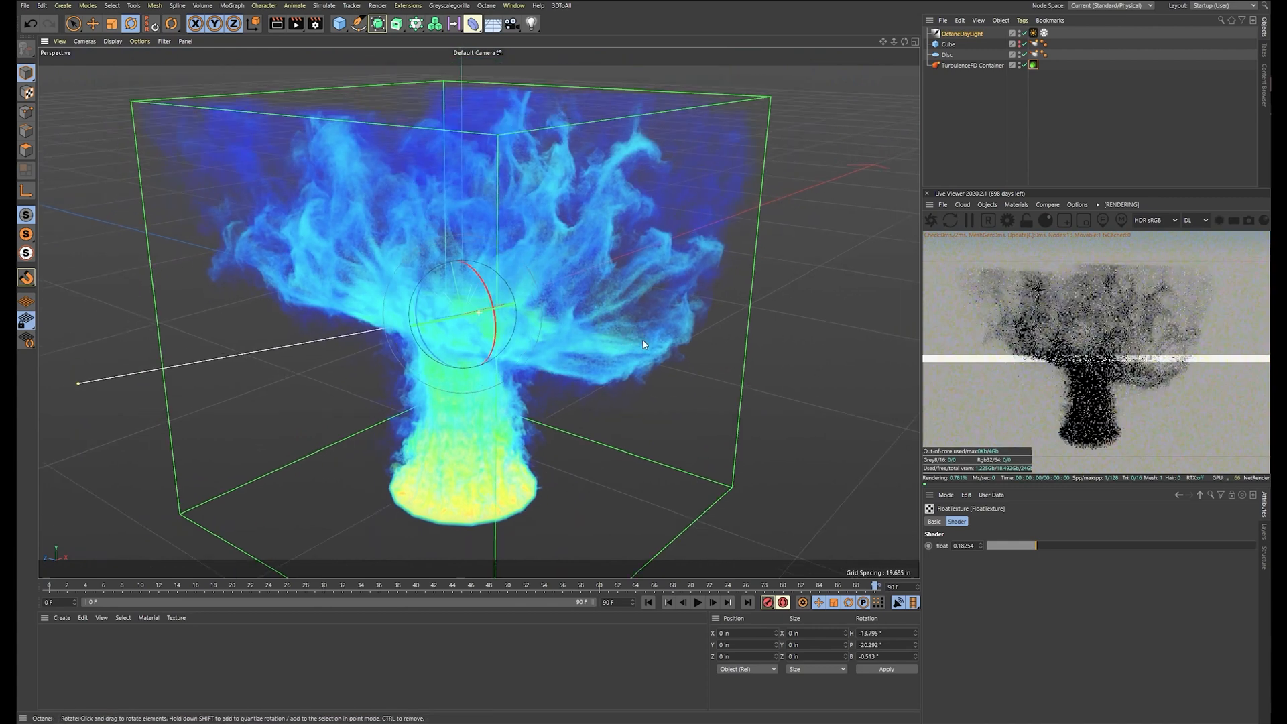
Raise the Volume Medium's density to 10000
click(1200, 494)
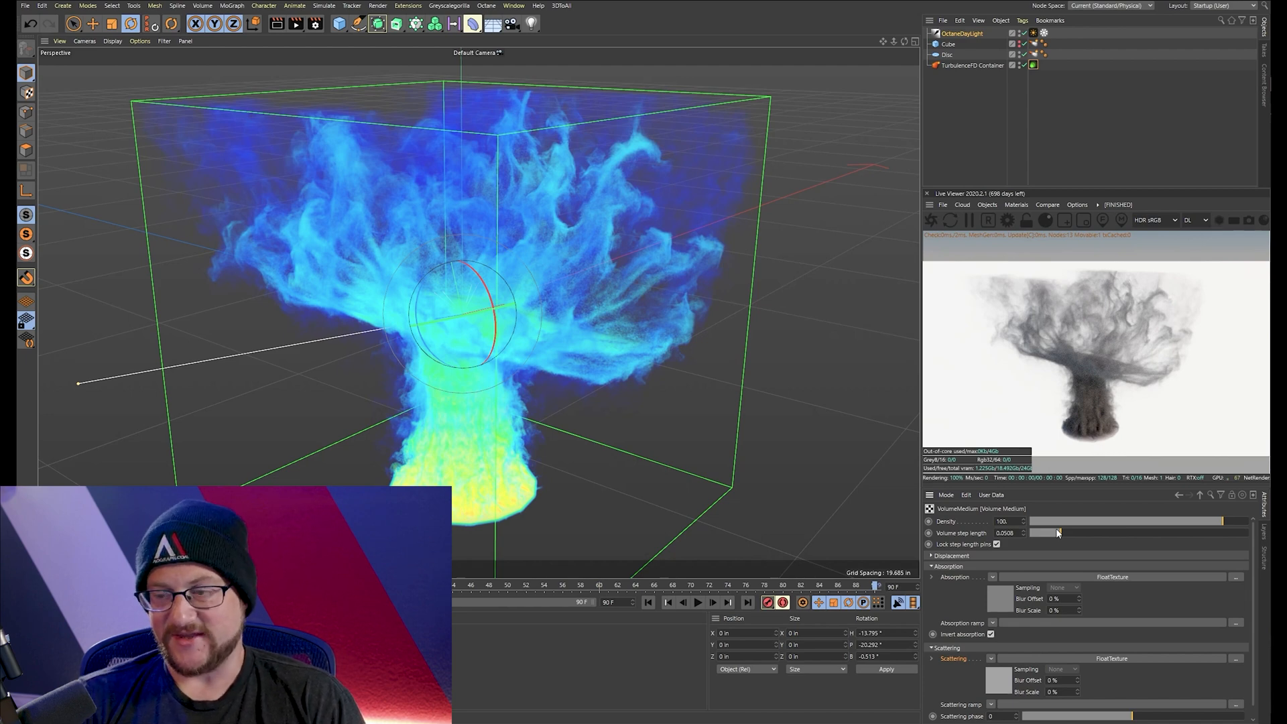
drag(1234, 521, 1248, 524)
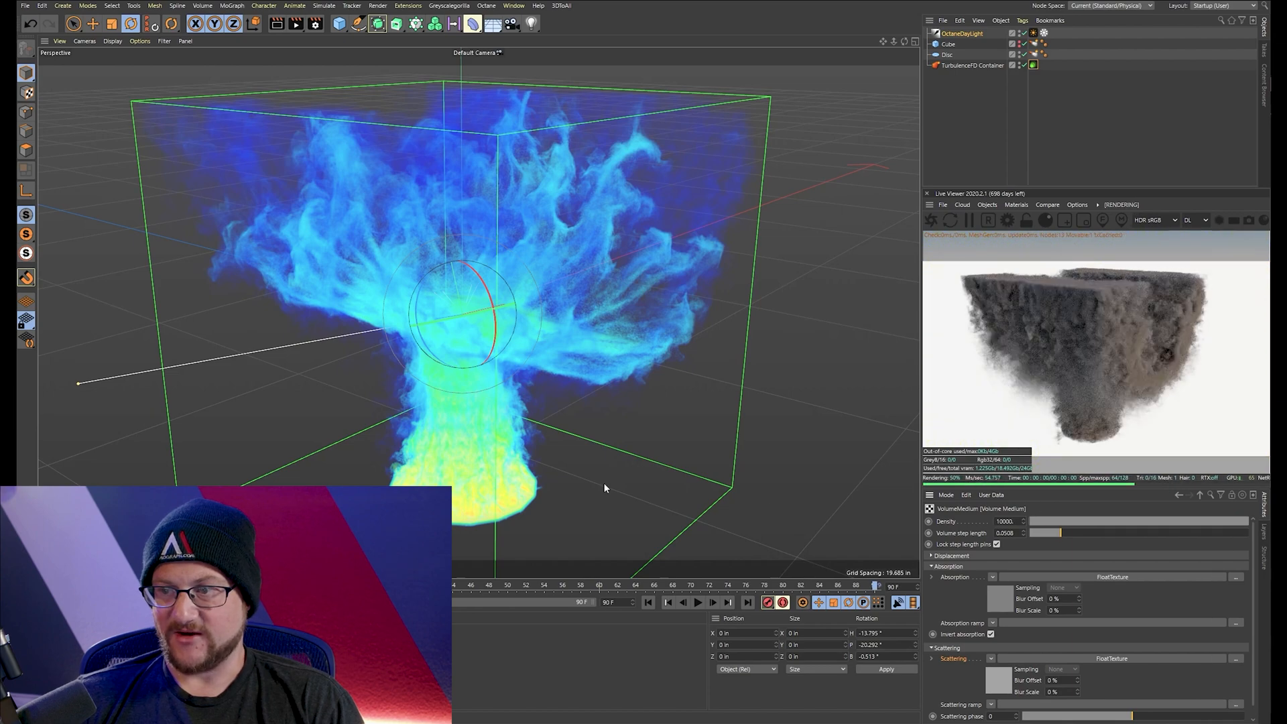
Lower the volume medium's density to about 70.14
alt+drag(603, 488, 539, 343)
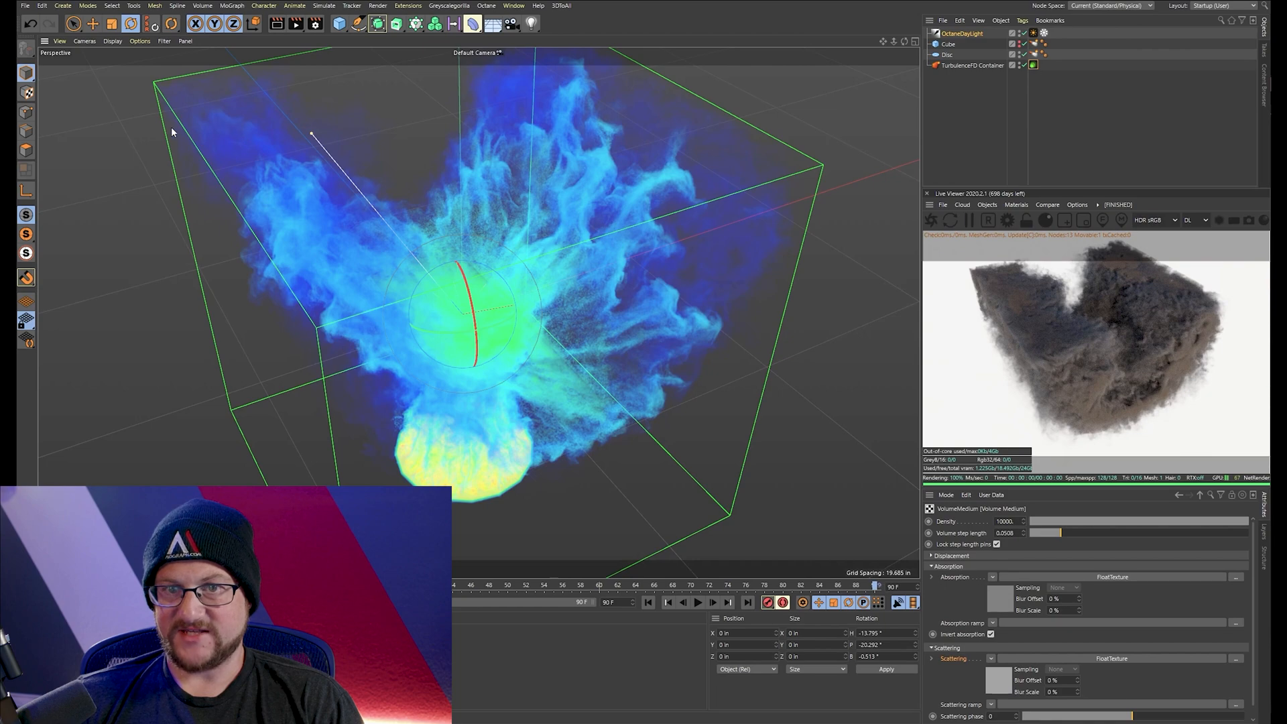
alt+drag(377, 124, 187, 180)
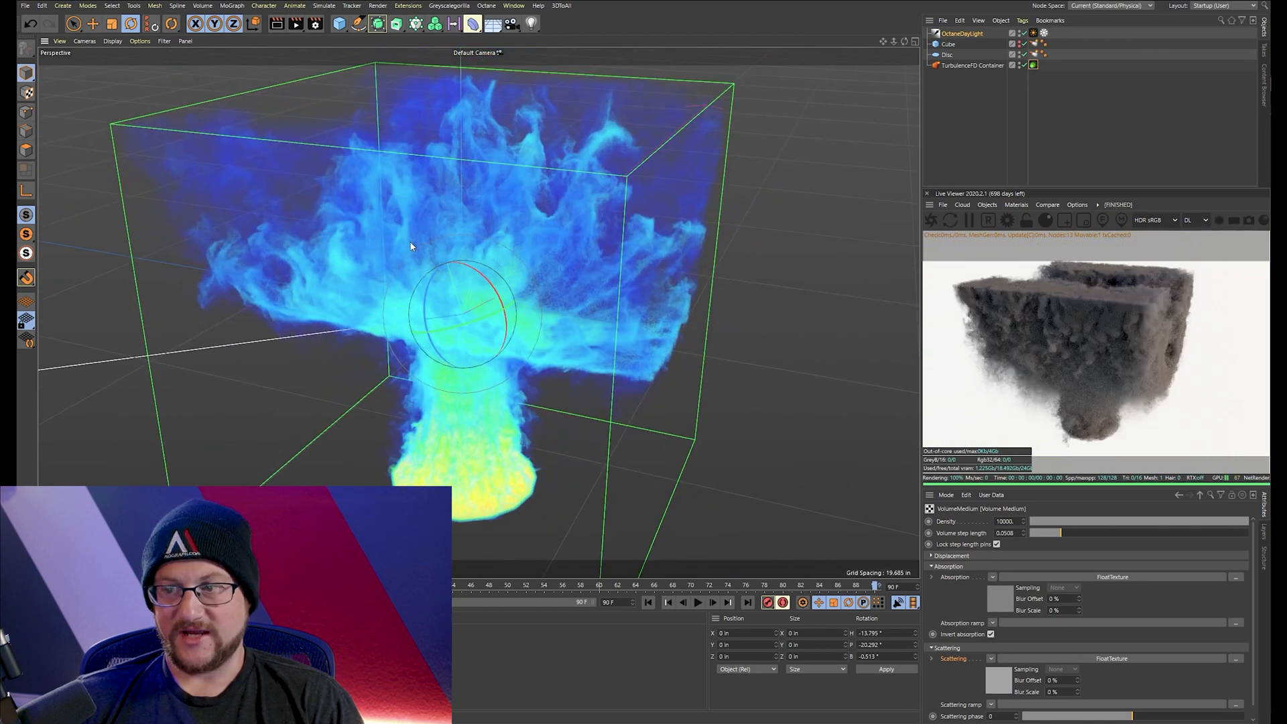
alt+drag(410, 246, 388, 305)
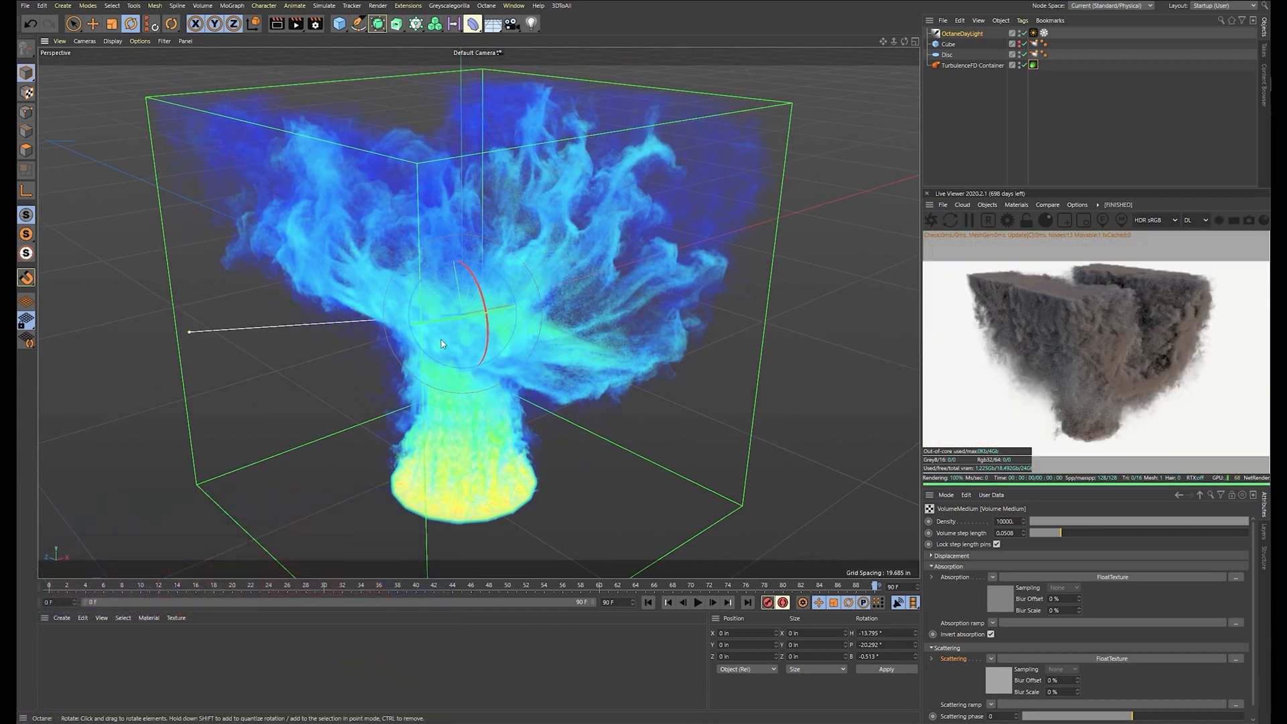
alt+drag(412, 159, 609, 235)
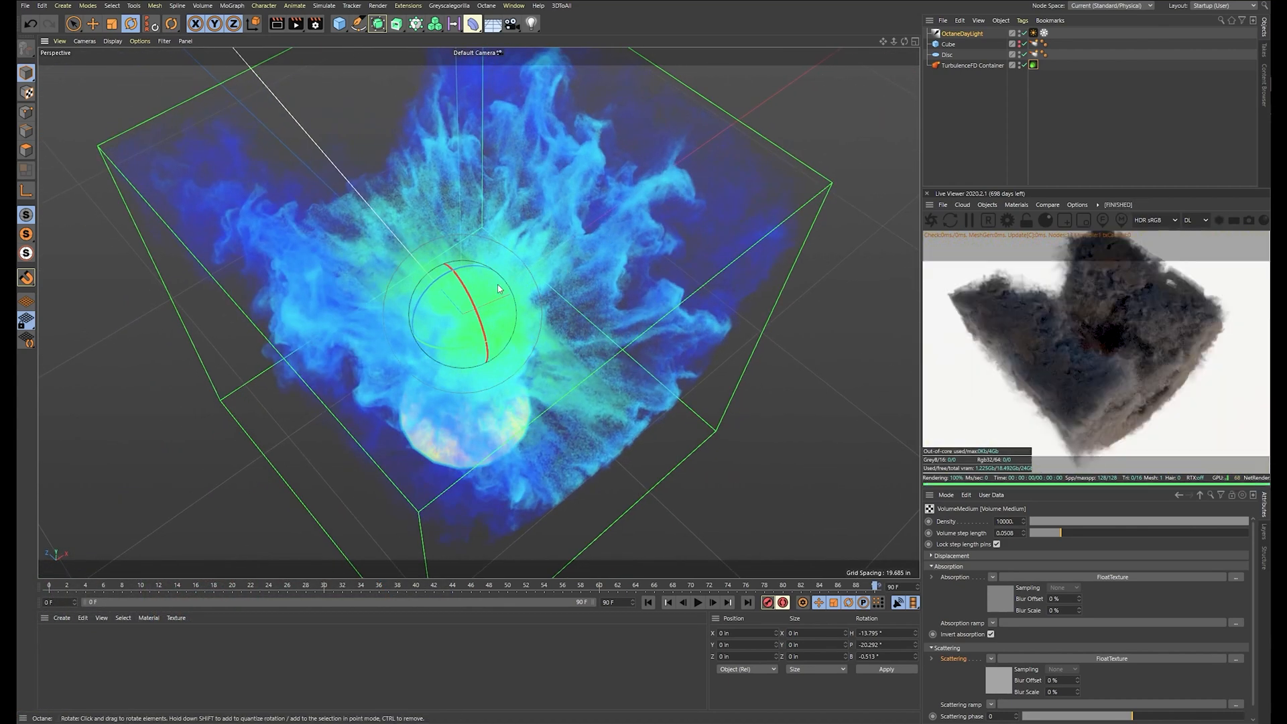
alt+drag(496, 284, 300, 126)
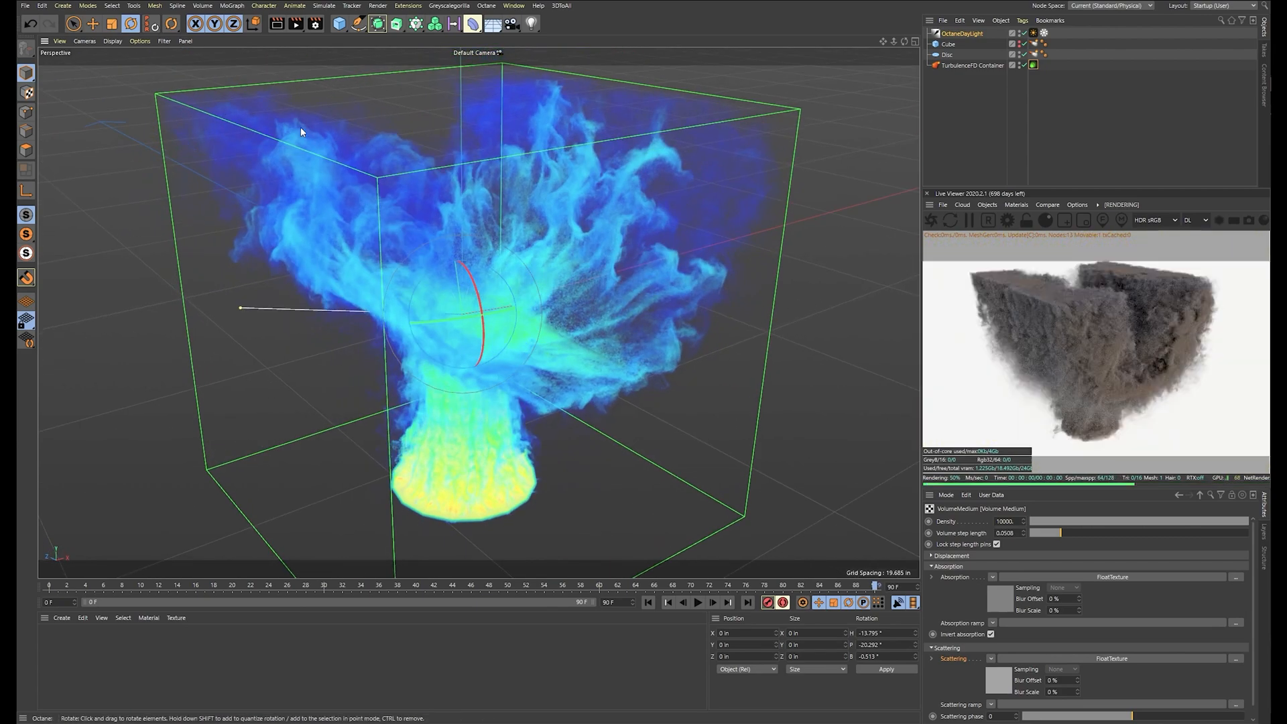
mouse_move(472, 212)
alt+mouse_down()
mouse_move(472, 183)
mouse_move(438, 171)
mouse_move(453, 203)
alt+mouse_up()
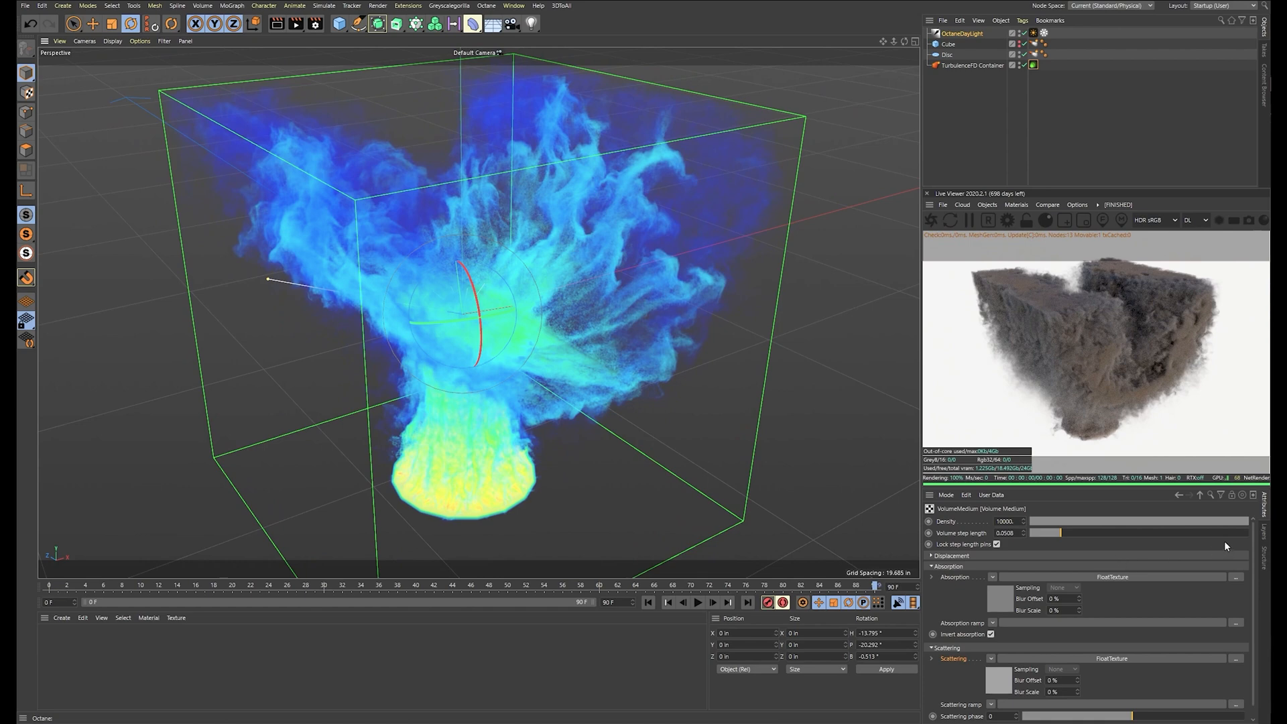
mouse_move(1241, 521)
mouse_down()
mouse_move(1187, 520)
mouse_move(1229, 522)
mouse_move(1218, 521)
mouse_up()
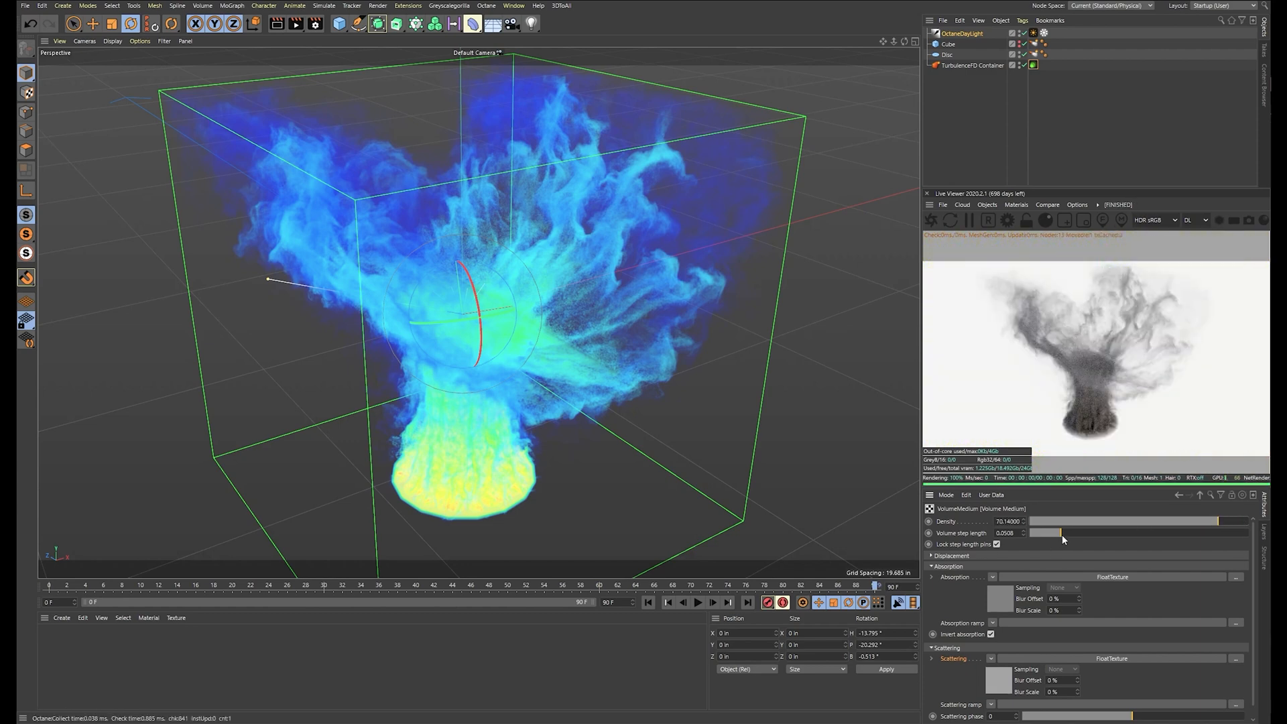
Set the volume medium's step length to 0.01
mouse_move(1062, 534)
mouse_down()
mouse_move(1117, 537)
mouse_move(1051, 533)
mouse_up()
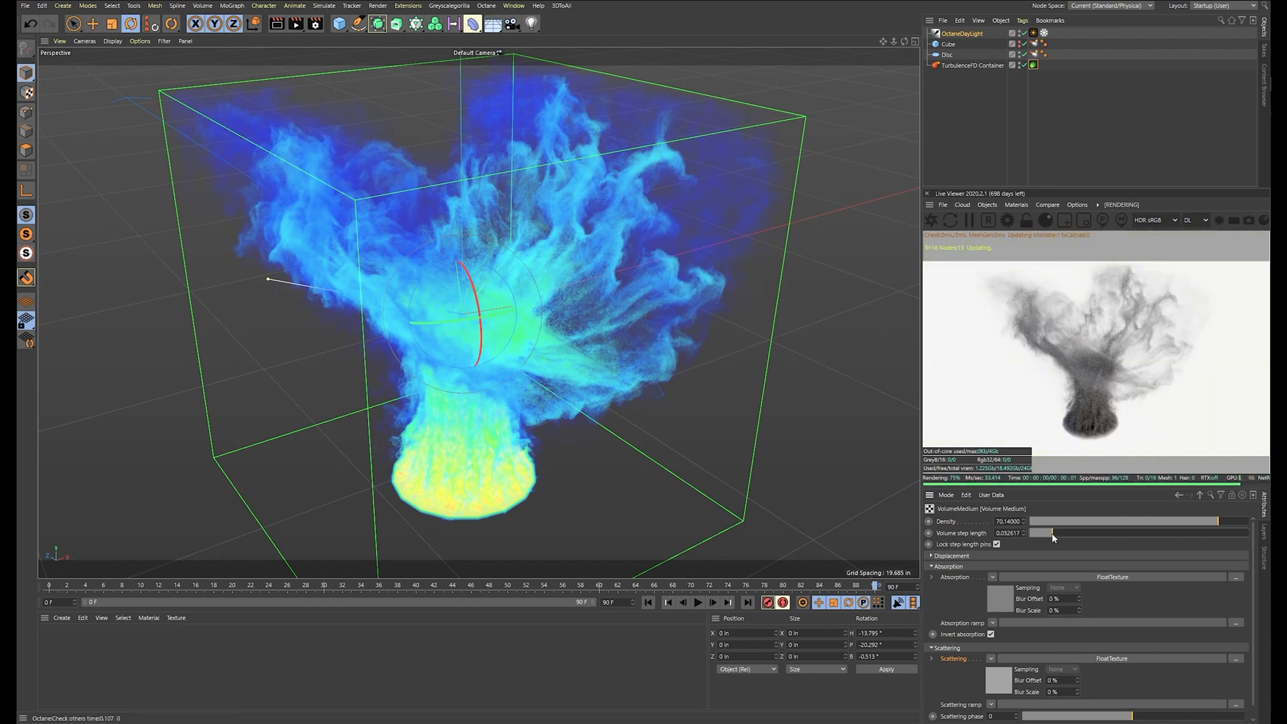
text(0.01)
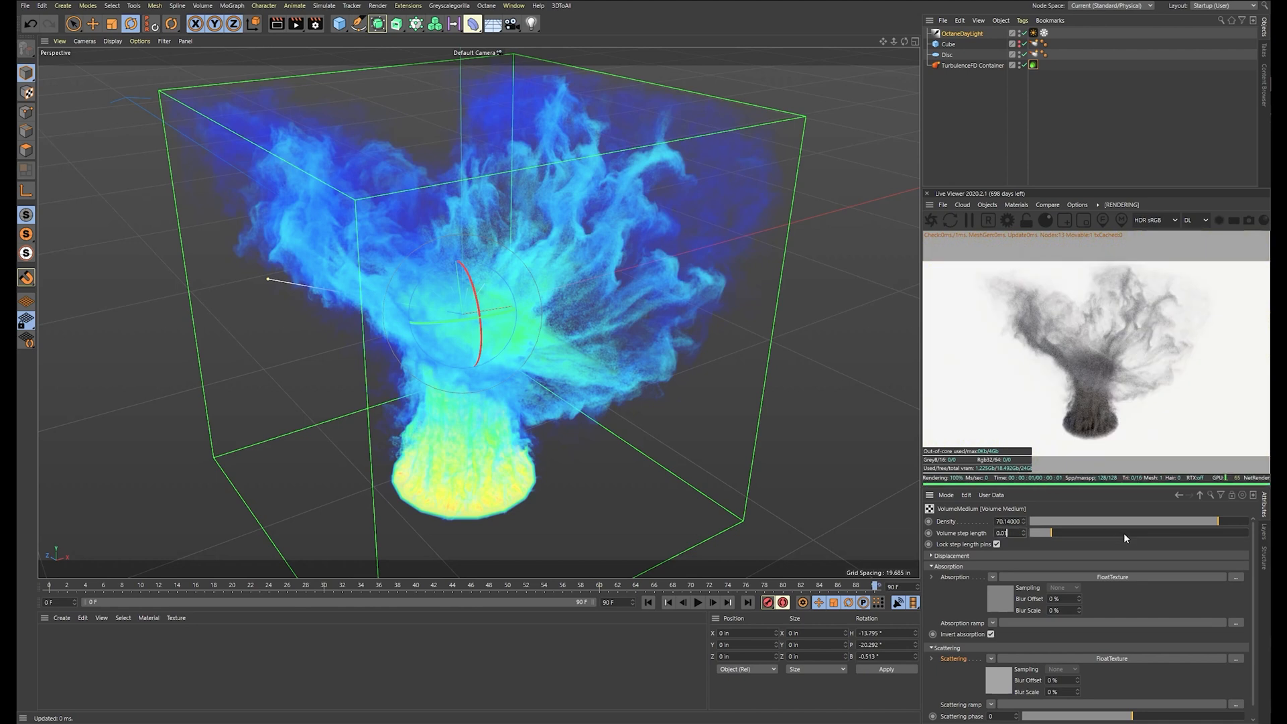
key(Return)
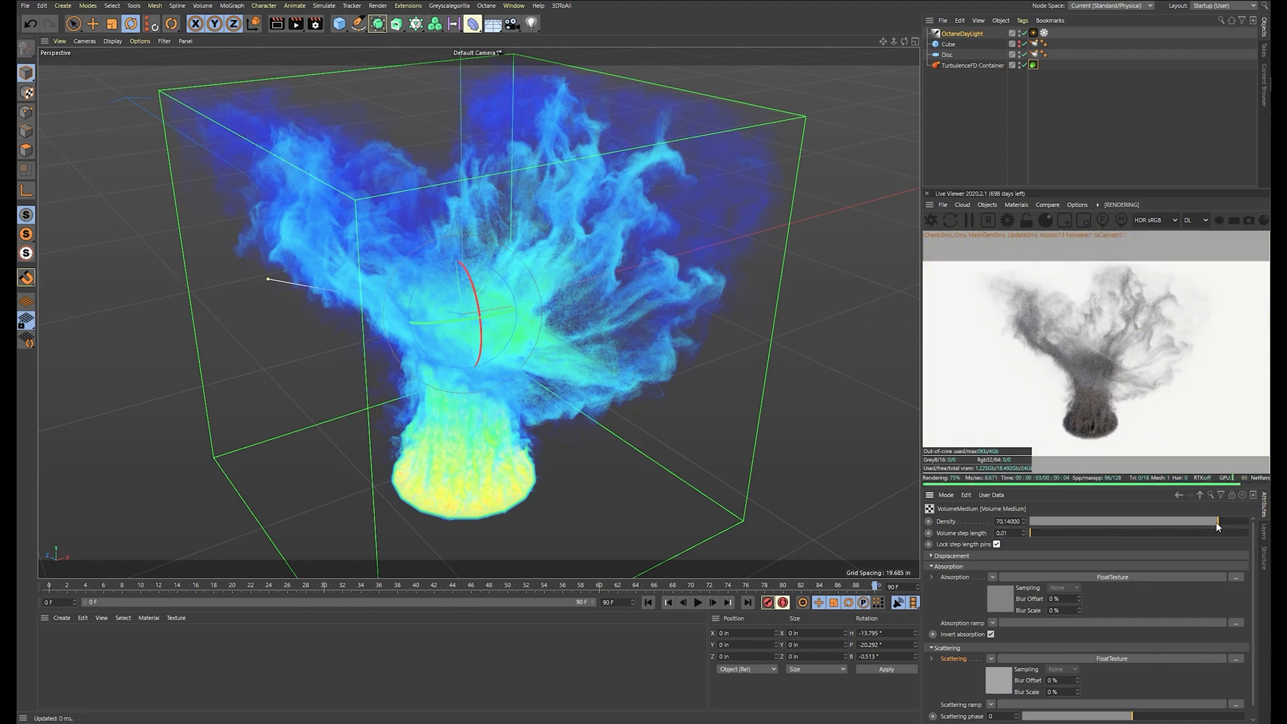
Try several density values for the volume medium and settle on about 296.4
drag(1218, 521, 1257, 527)
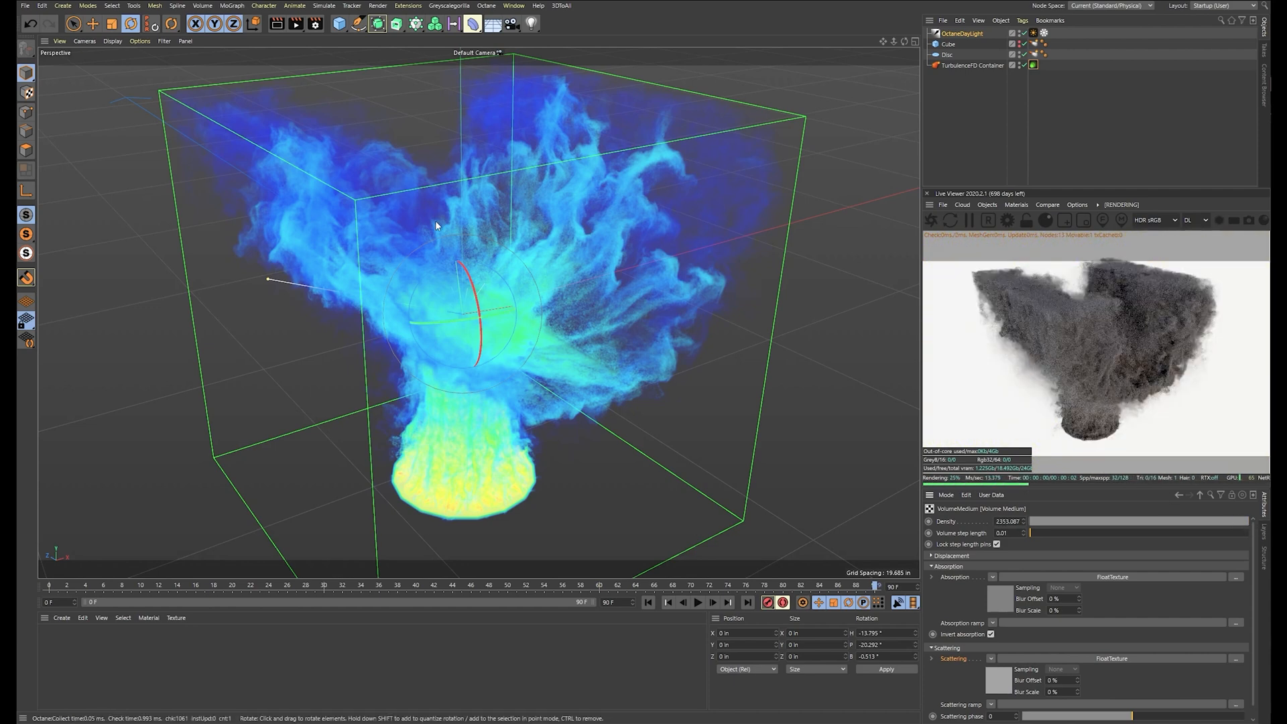
click(1244, 522)
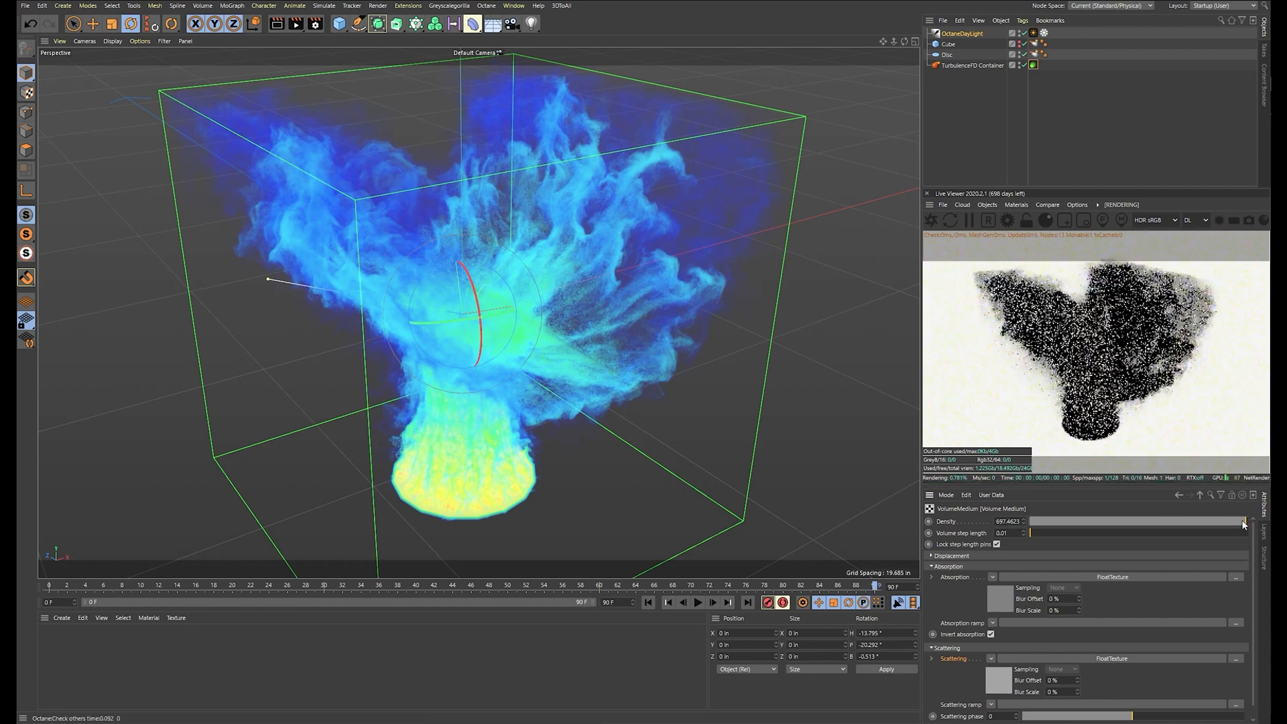
drag(1244, 521, 1233, 519)
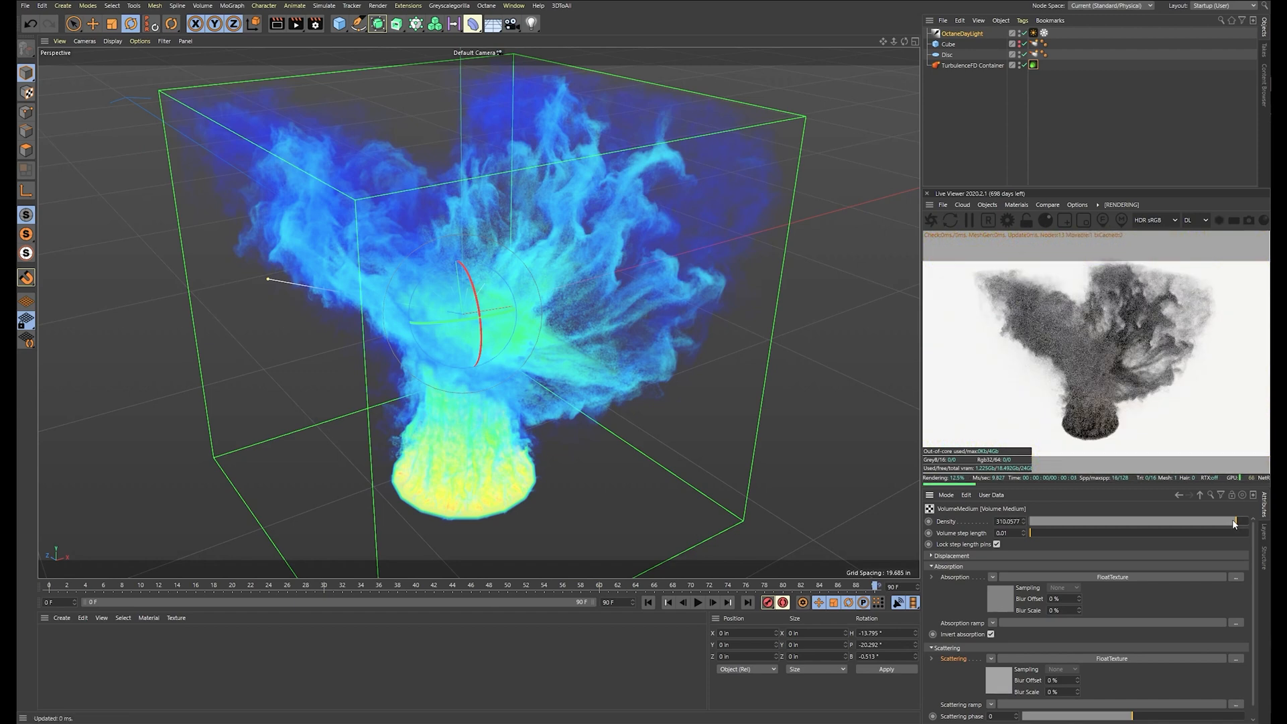
drag(1232, 520, 1231, 523)
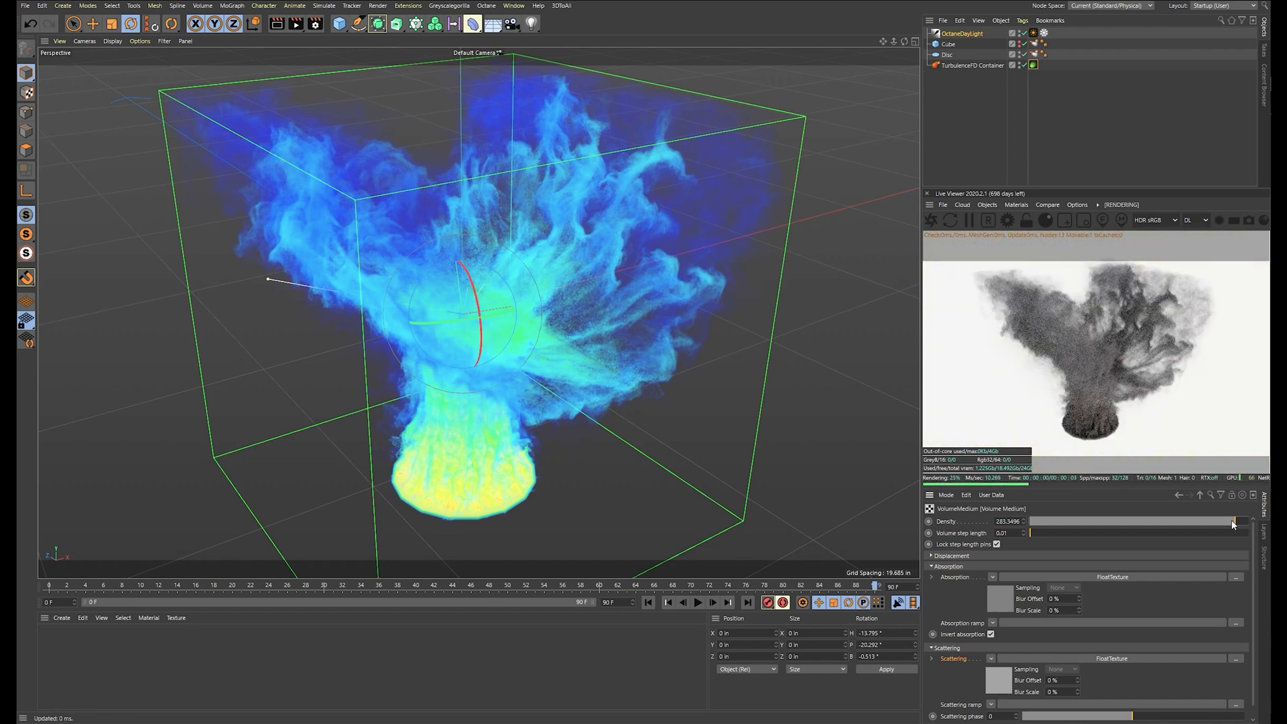
drag(1237, 524, 1244, 522)
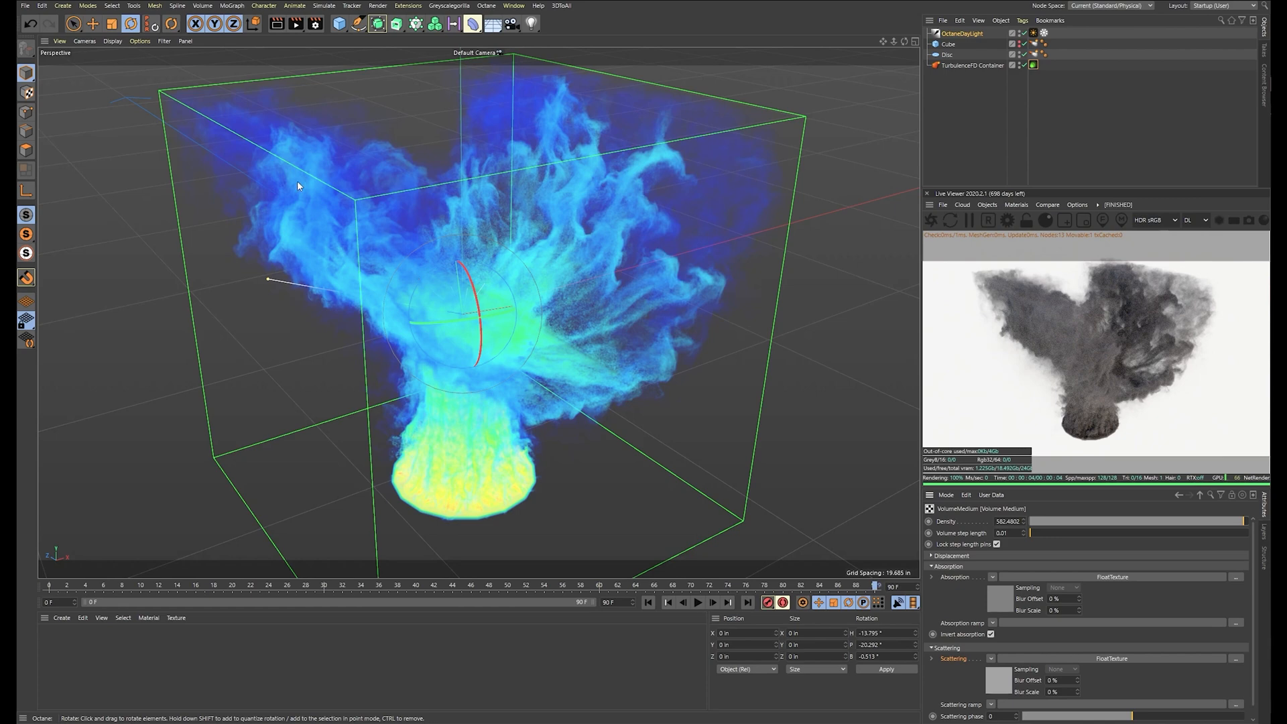
alt+drag(588, 275, 698, 259)
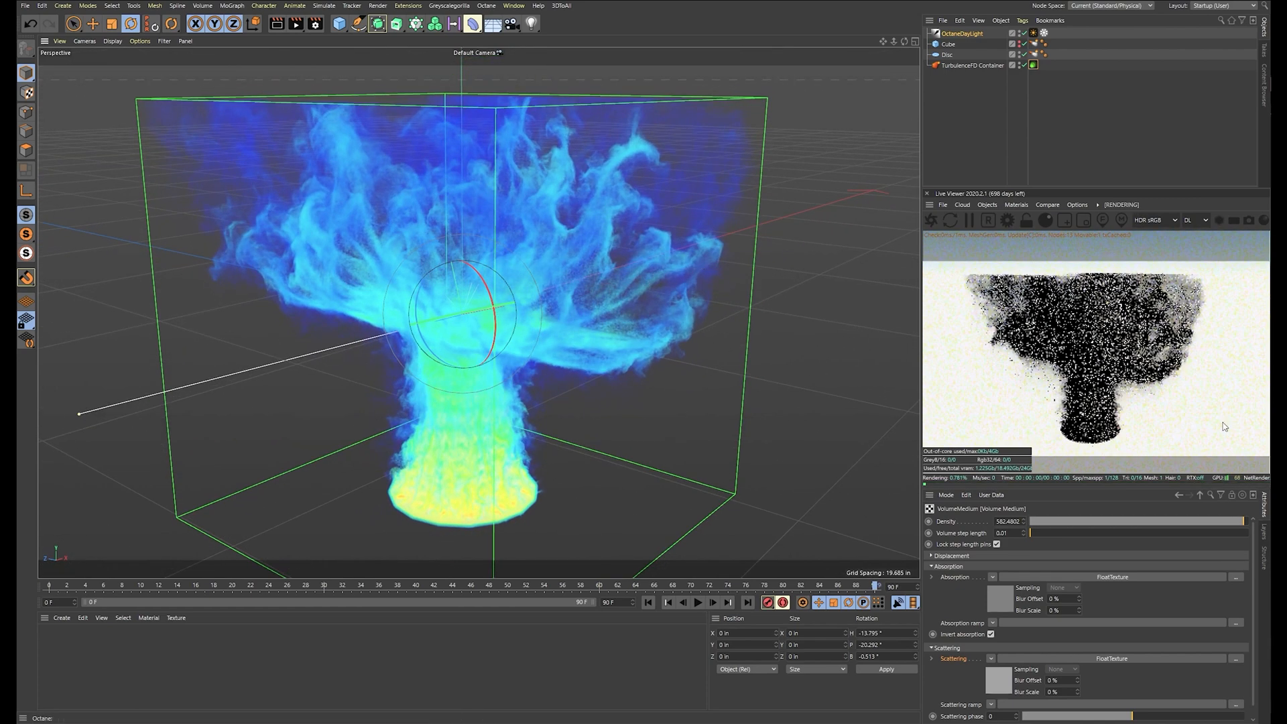
drag(1243, 521, 1233, 521)
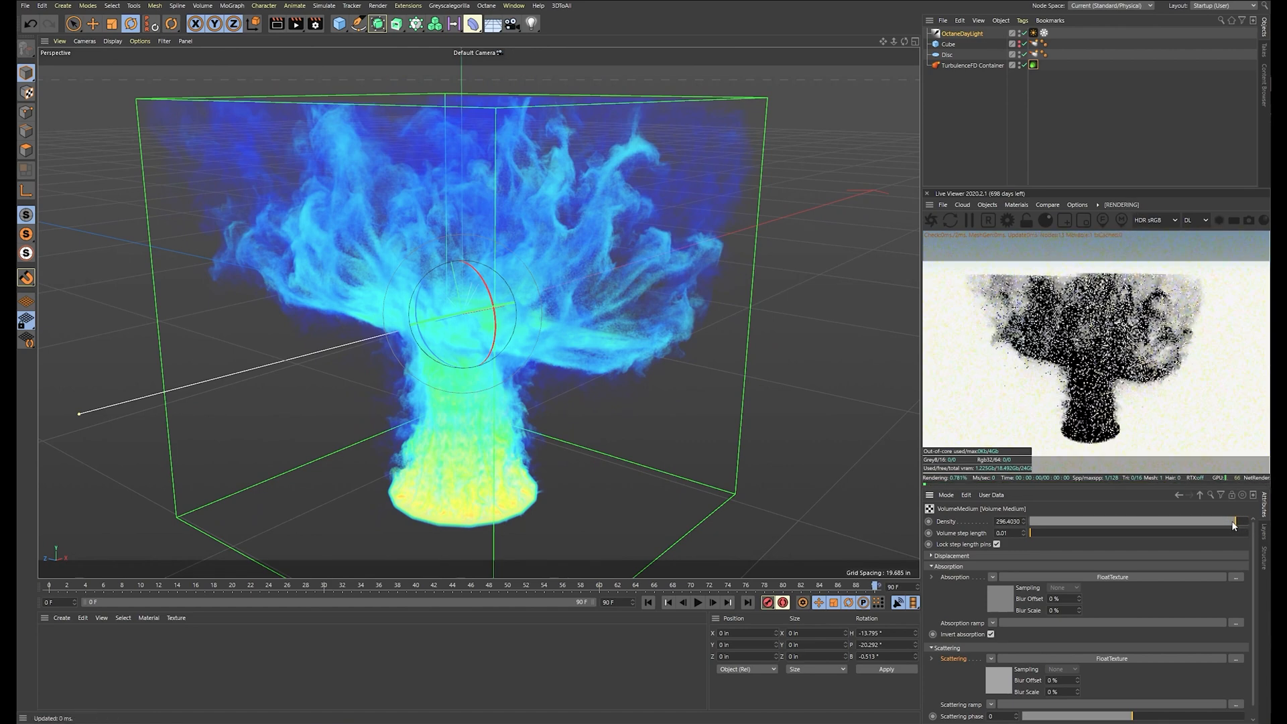
Examine the smoke column up close and from several angles, and review the medium's scattering and emission settings
alt+drag(402, 270, 496, 271)
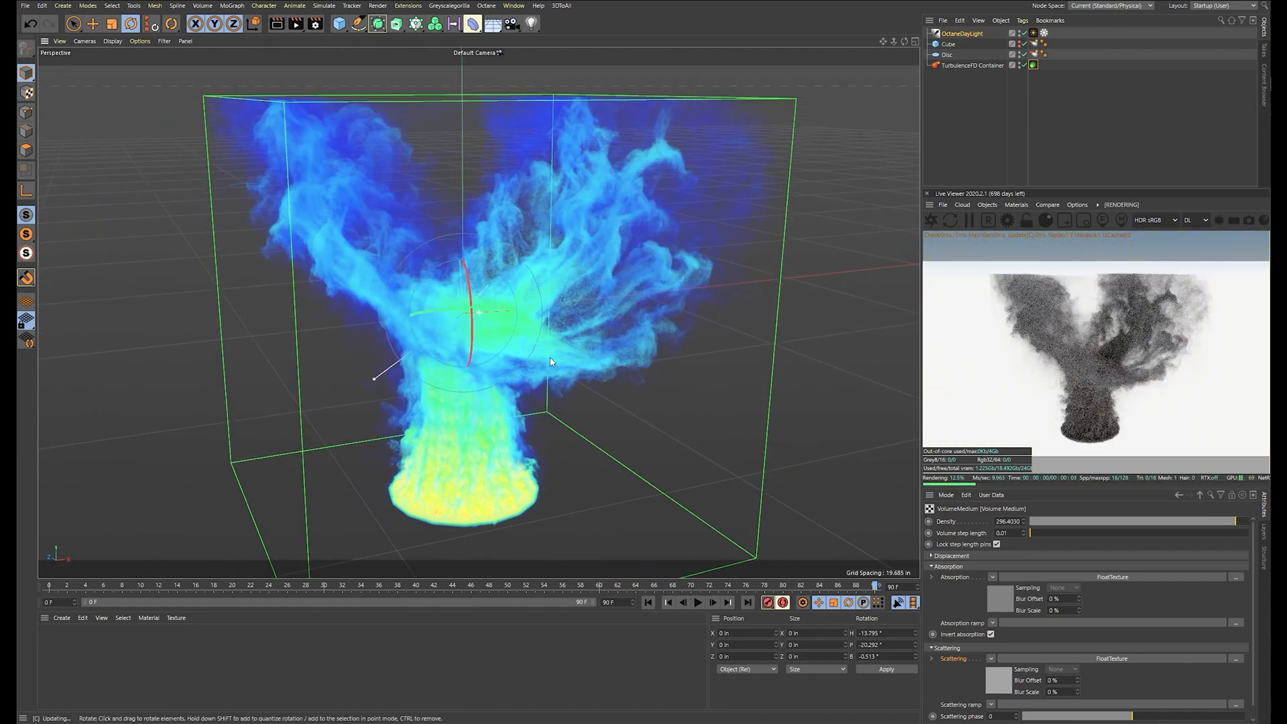
alt+middle_drag(539, 394, 557, 352)
scroll(556, 352, up, 2)
alt+drag(607, 309, 585, 329)
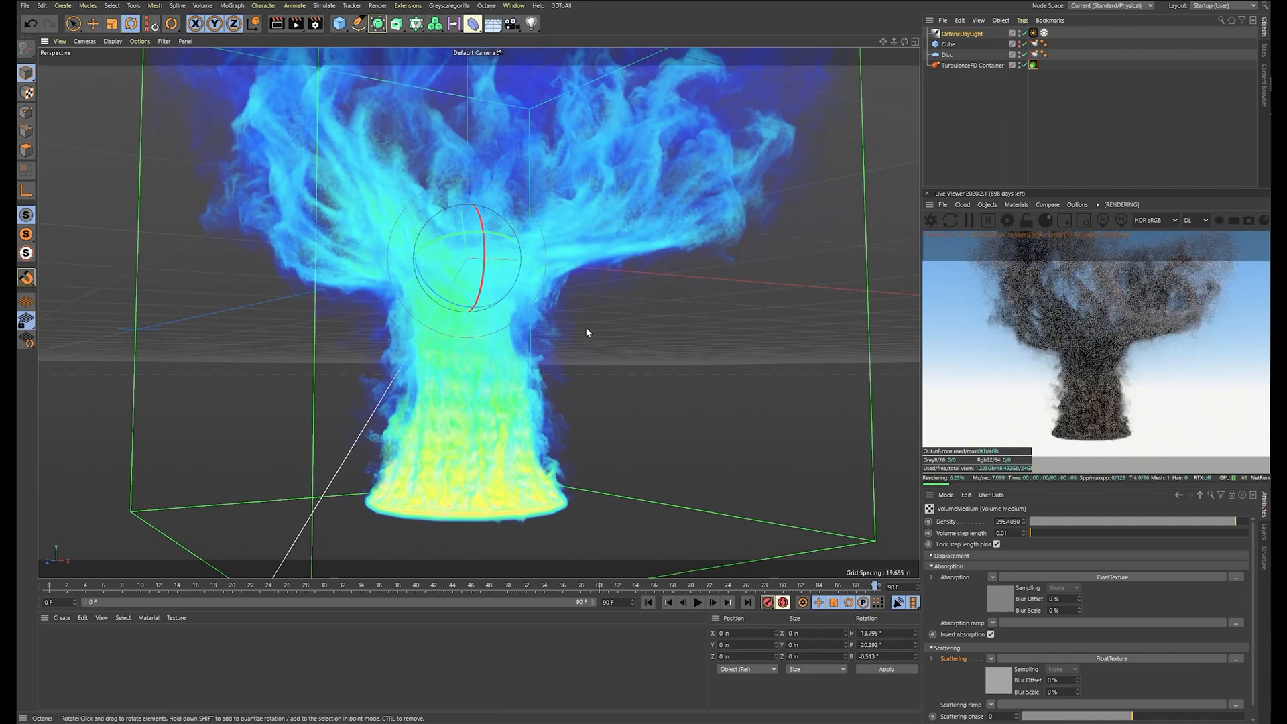
alt+drag(663, 350, 655, 367)
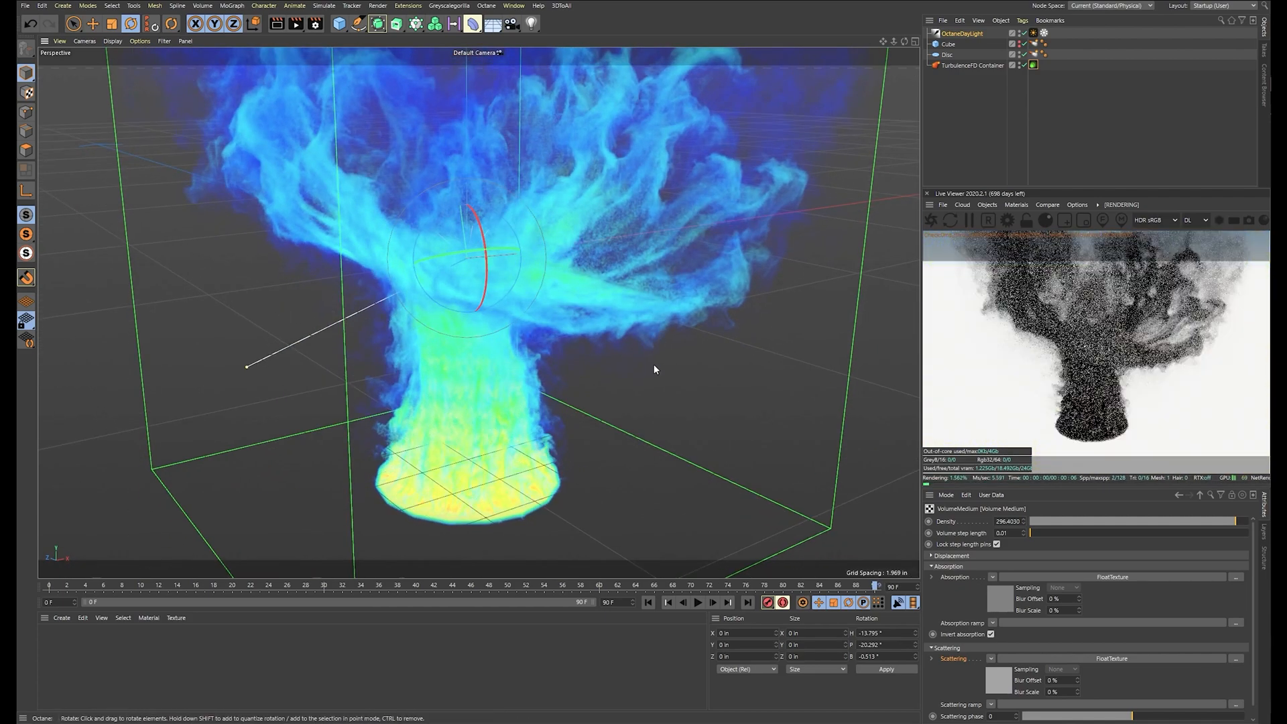
scroll(966, 708, down, 1)
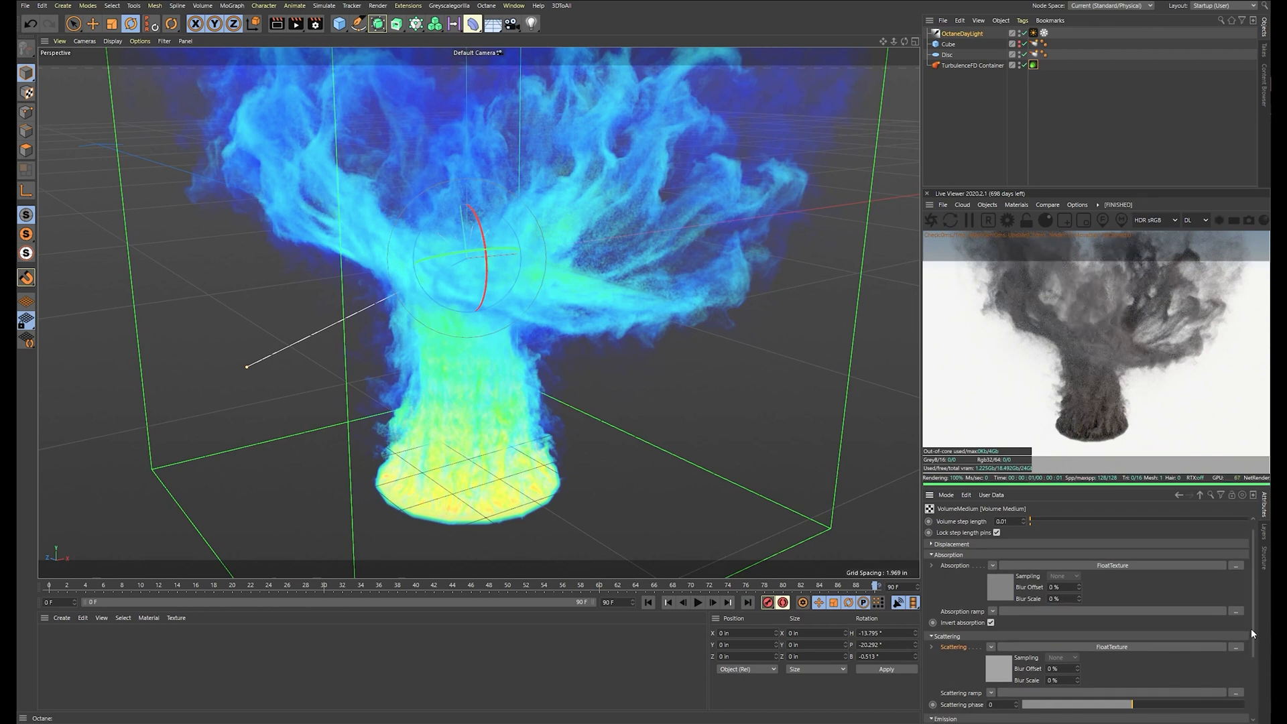
scroll(1251, 633, down, 5)
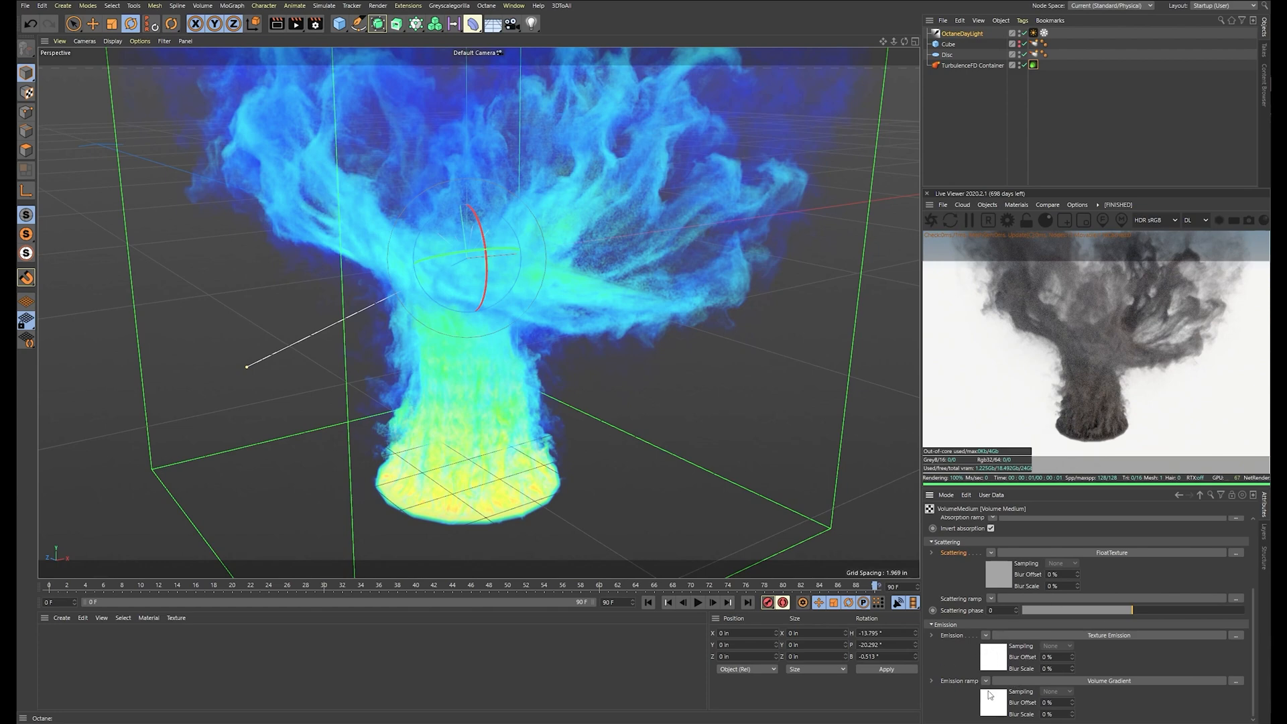
alt+drag(610, 399, 720, 332)
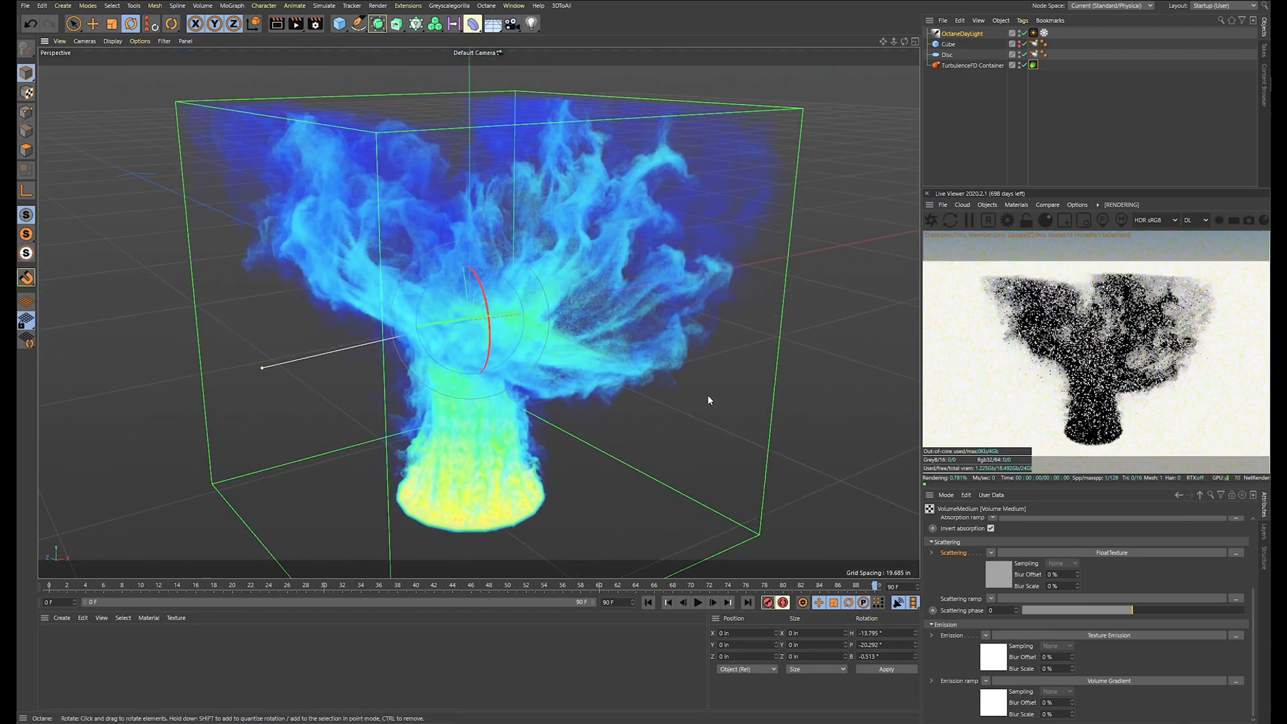
scroll(688, 462, up, 1)
alt+middle_drag(740, 492, 744, 482)
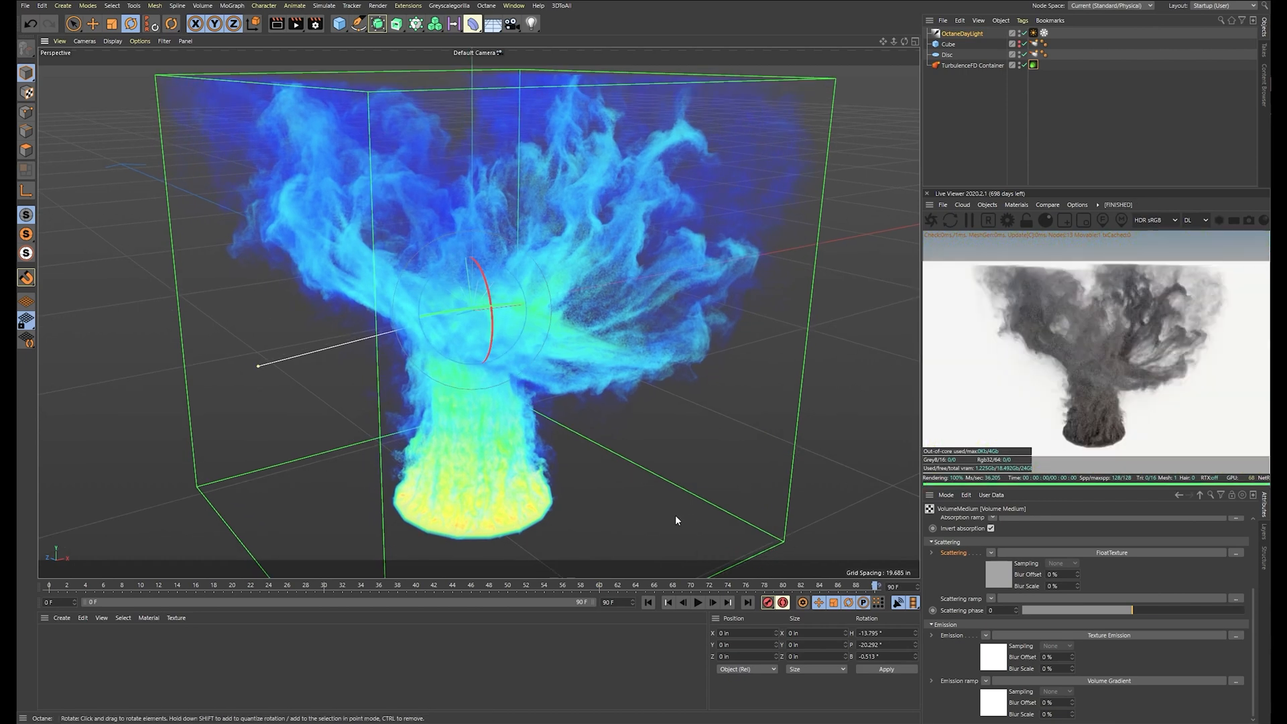
Set the power of the medium's texture emission to 1
click(1086, 635)
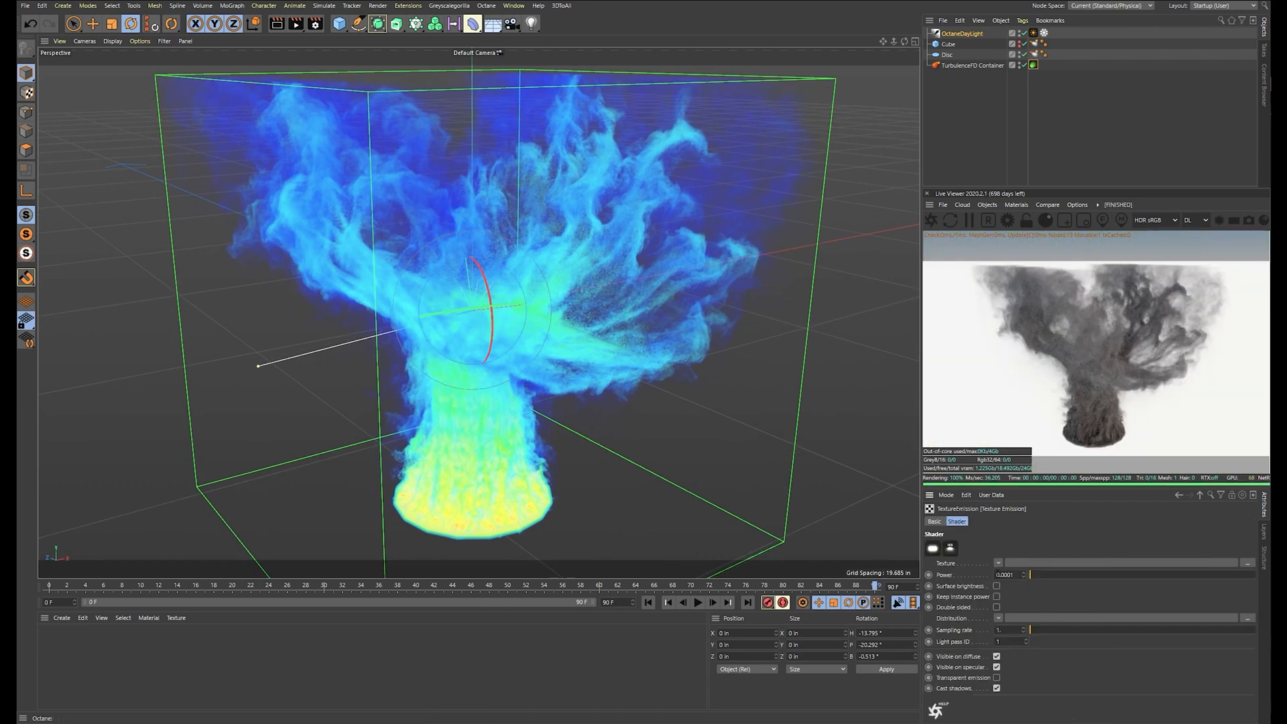
text(1)
key(Return)
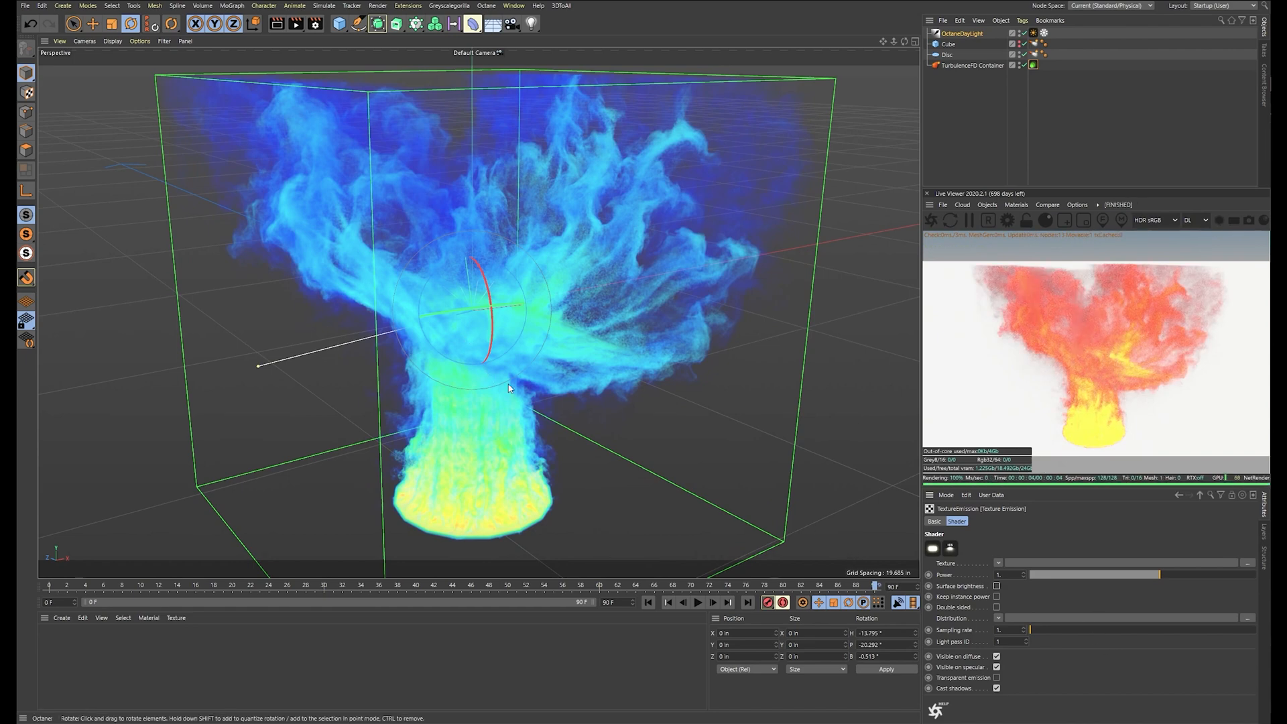
Open the volume gradient of the emission ramp and move its red knot to about 49.4%
click(1198, 495)
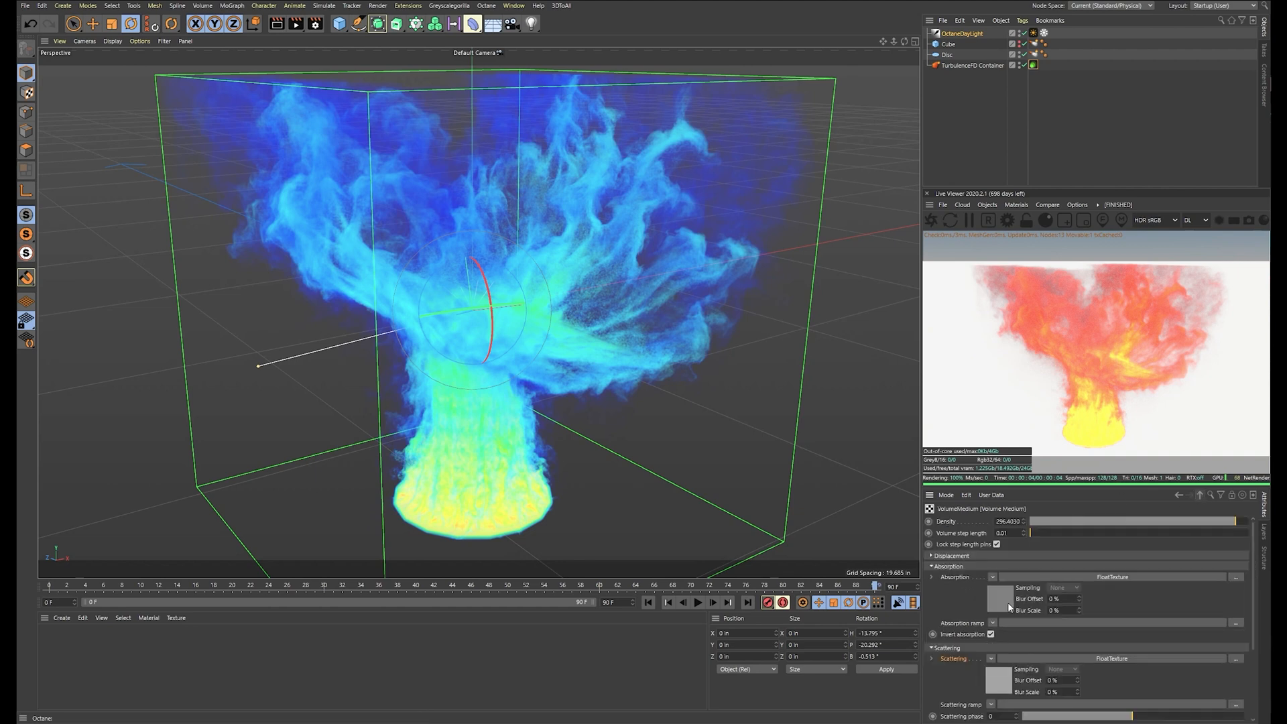
scroll(1017, 697, down, 3)
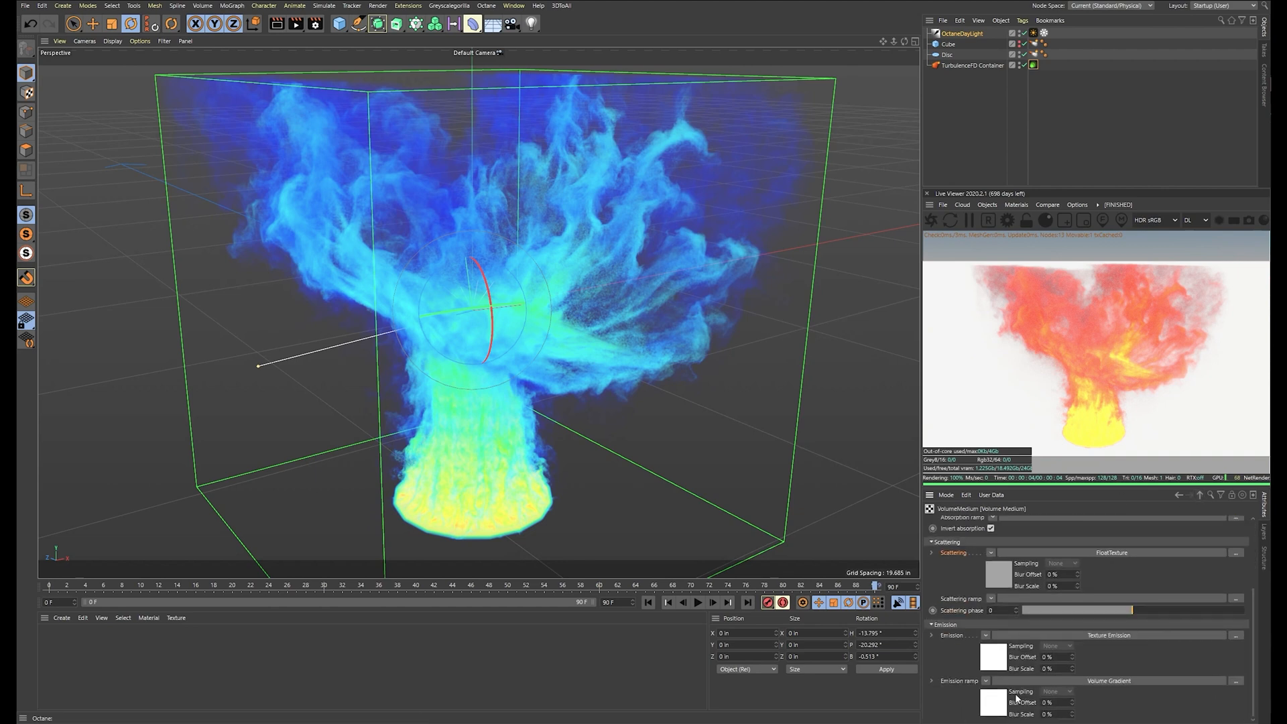
click(996, 706)
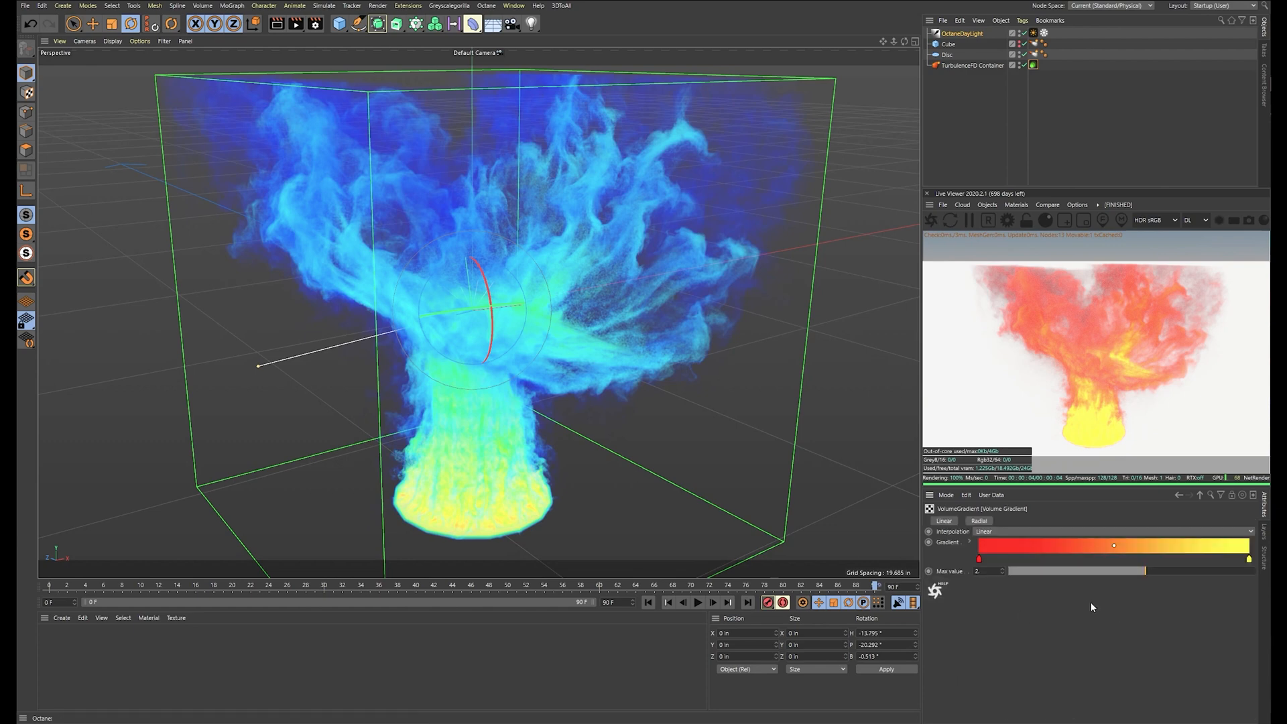
drag(980, 559, 1113, 566)
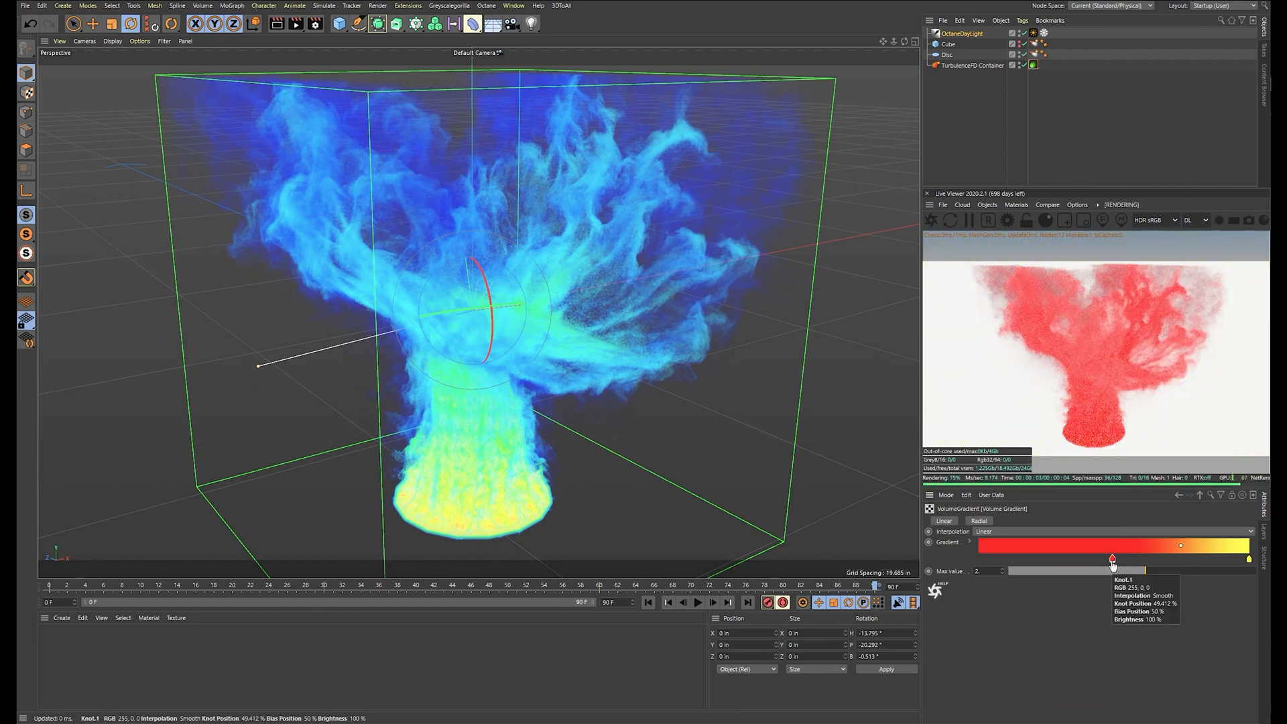
Add a black knot (V 0%) near the start of the emission gradient and shift it slightly toward the red knot
click(991, 559)
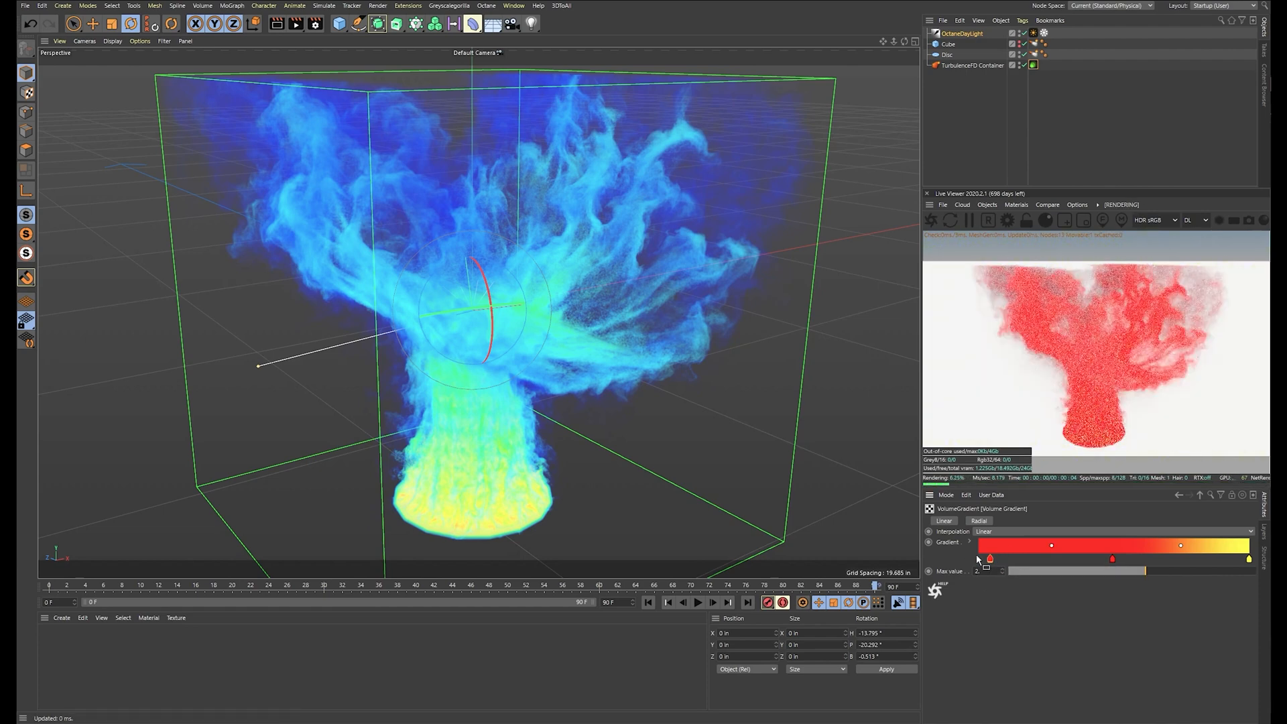
double_click(990, 559)
drag(956, 594, 921, 595)
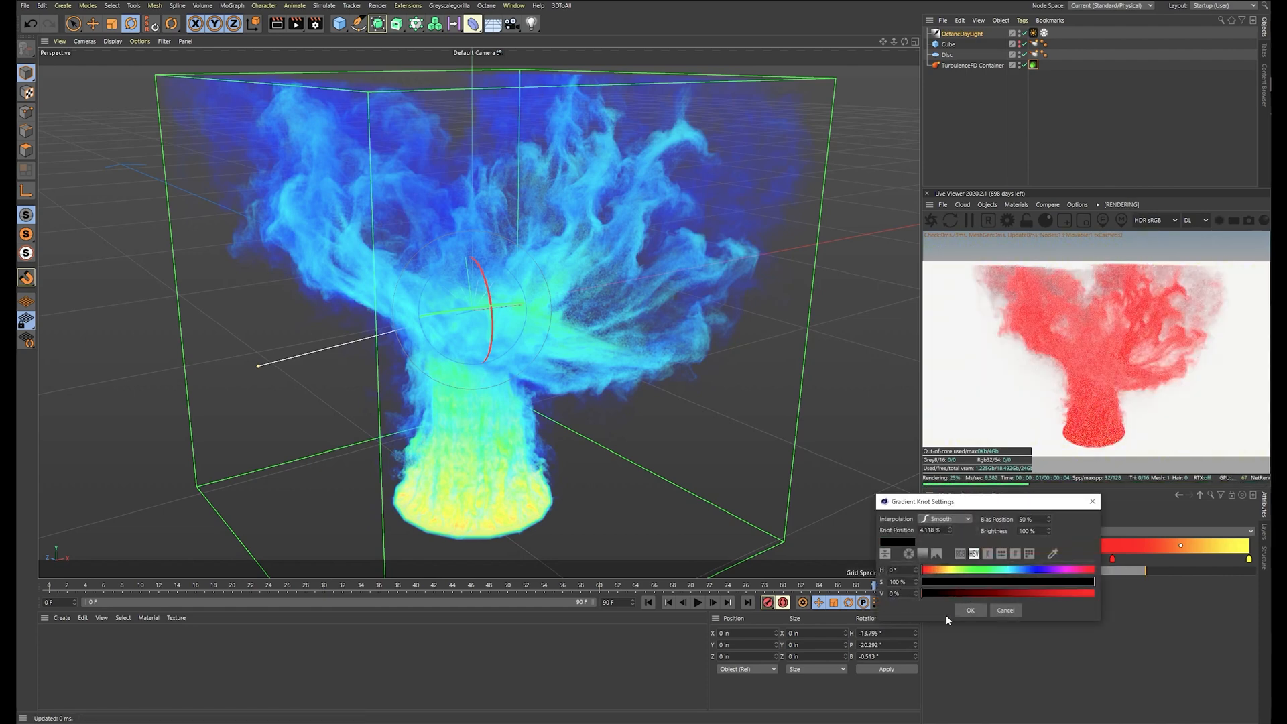
click(969, 609)
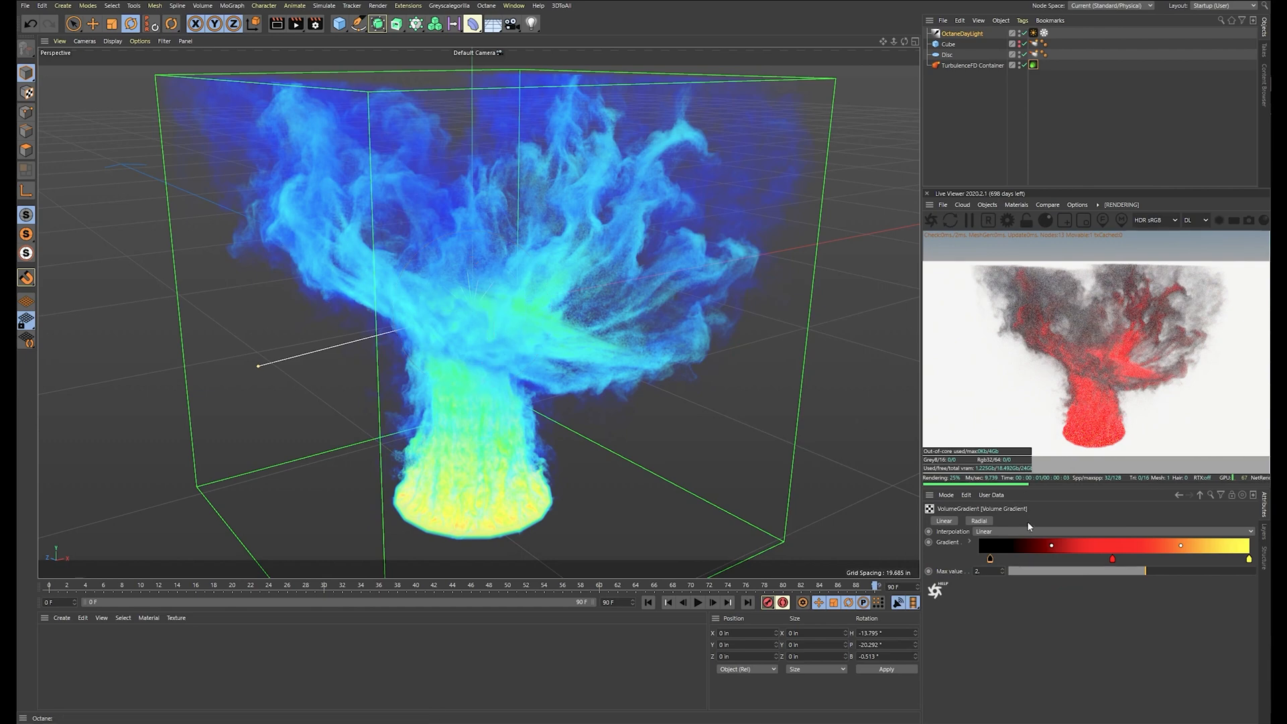
mouse_move(990, 559)
mouse_down()
mouse_move(1021, 562)
mouse_move(1001, 562)
mouse_up()
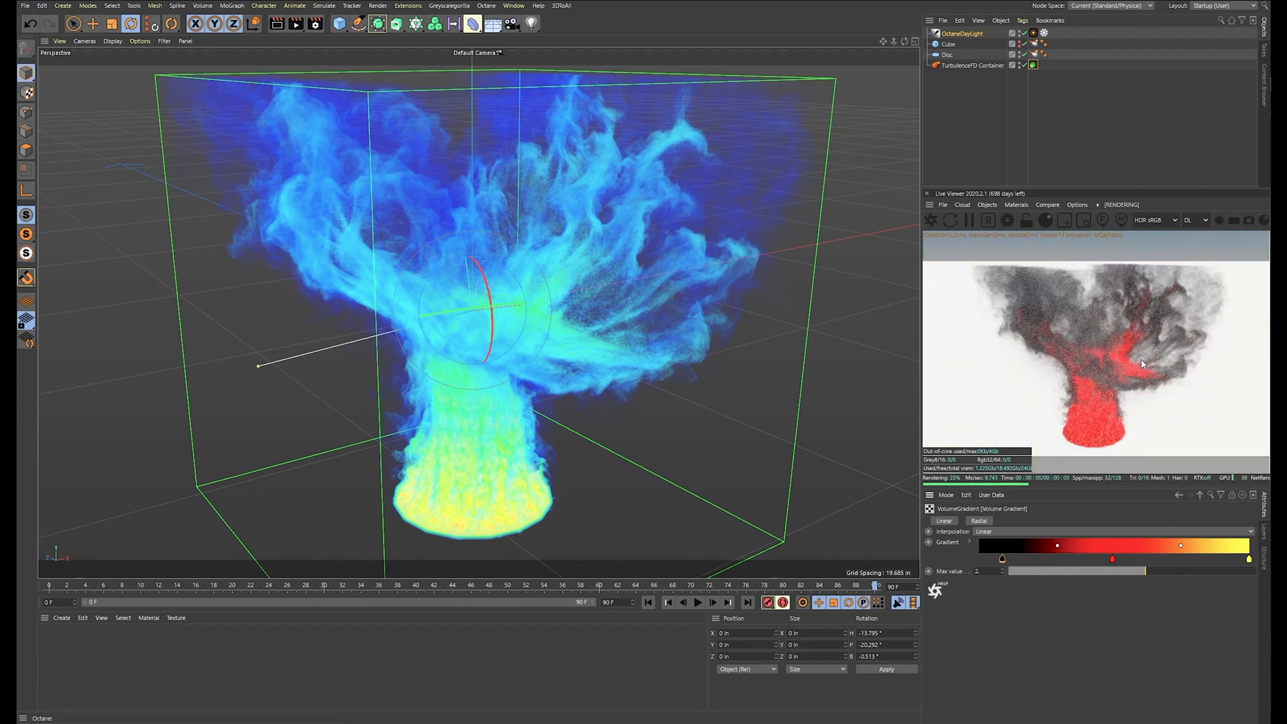
alt+drag(663, 396, 742, 391)
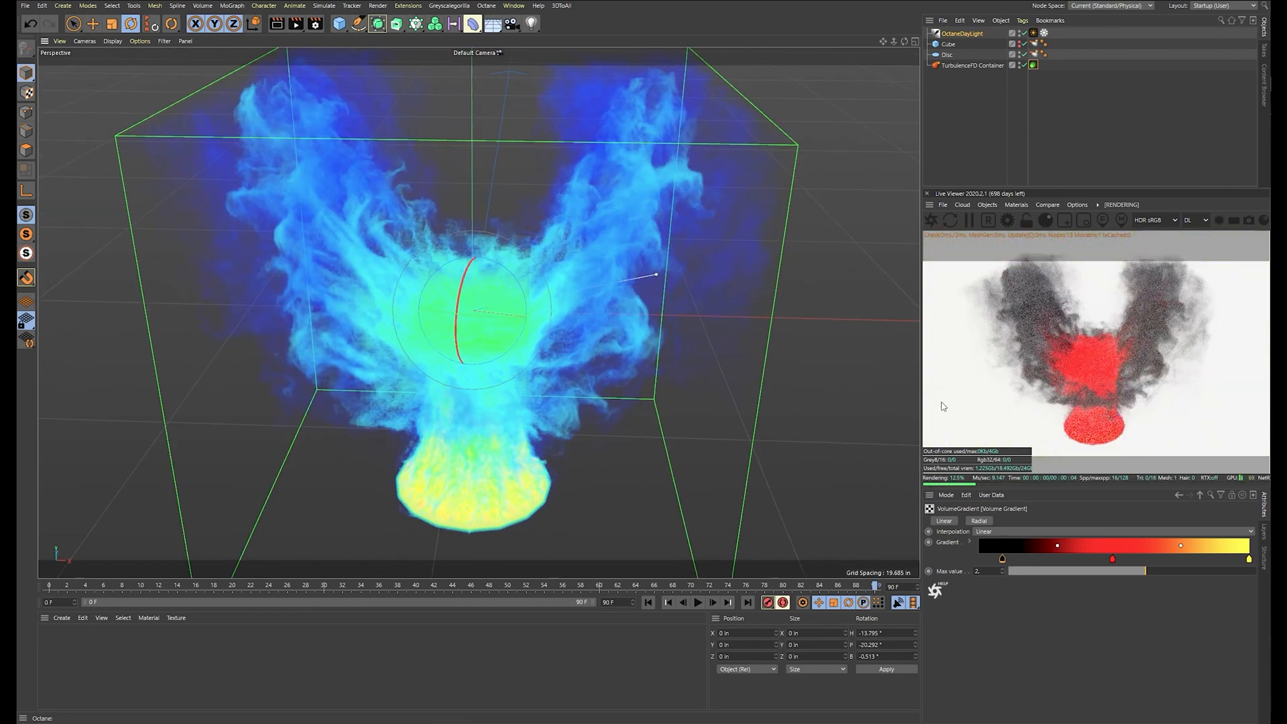
Move the black knot of the emission gradient to about 22.7% and check the fire from different angles
alt+drag(497, 349, 479, 418)
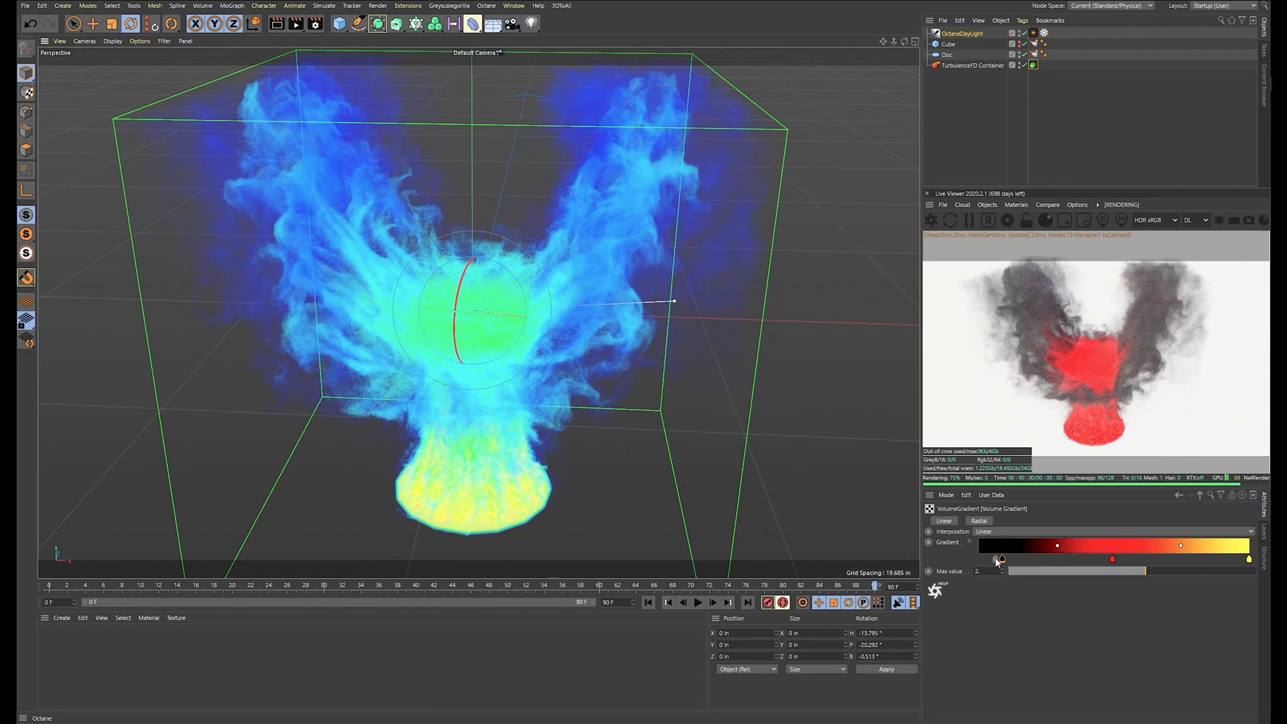
drag(1005, 559, 1040, 559)
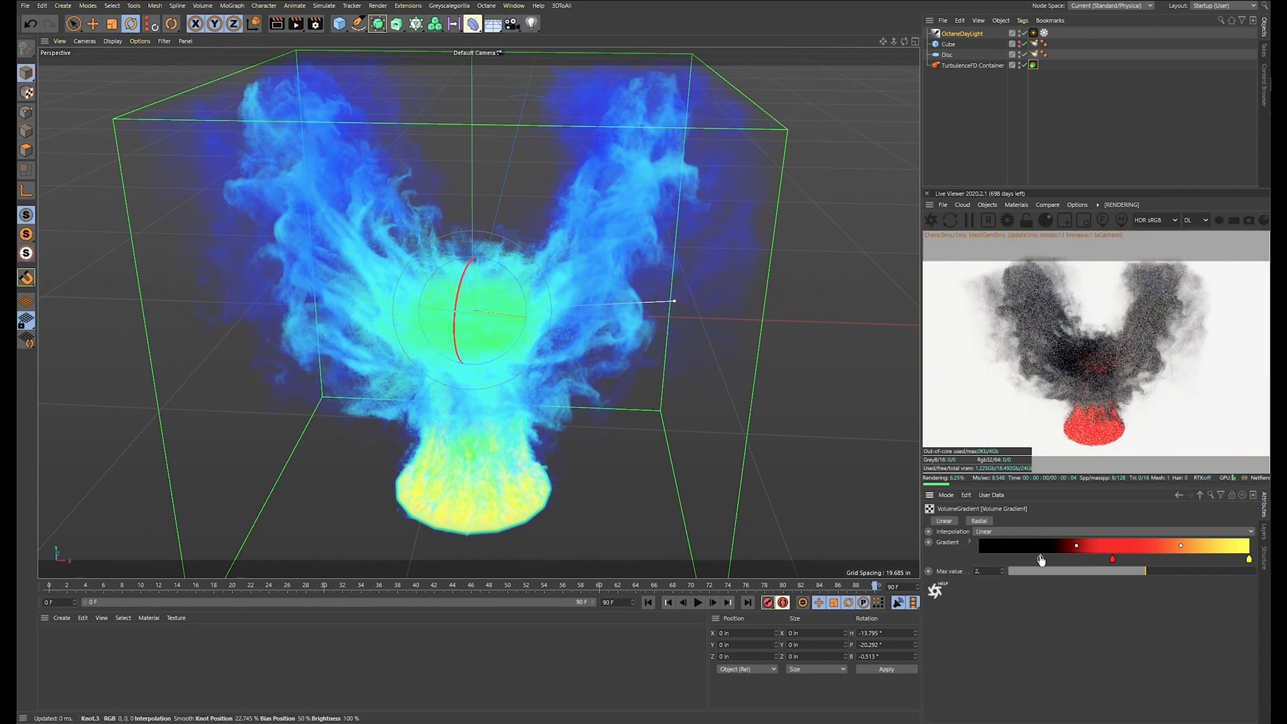
alt+drag(622, 302, 643, 319)
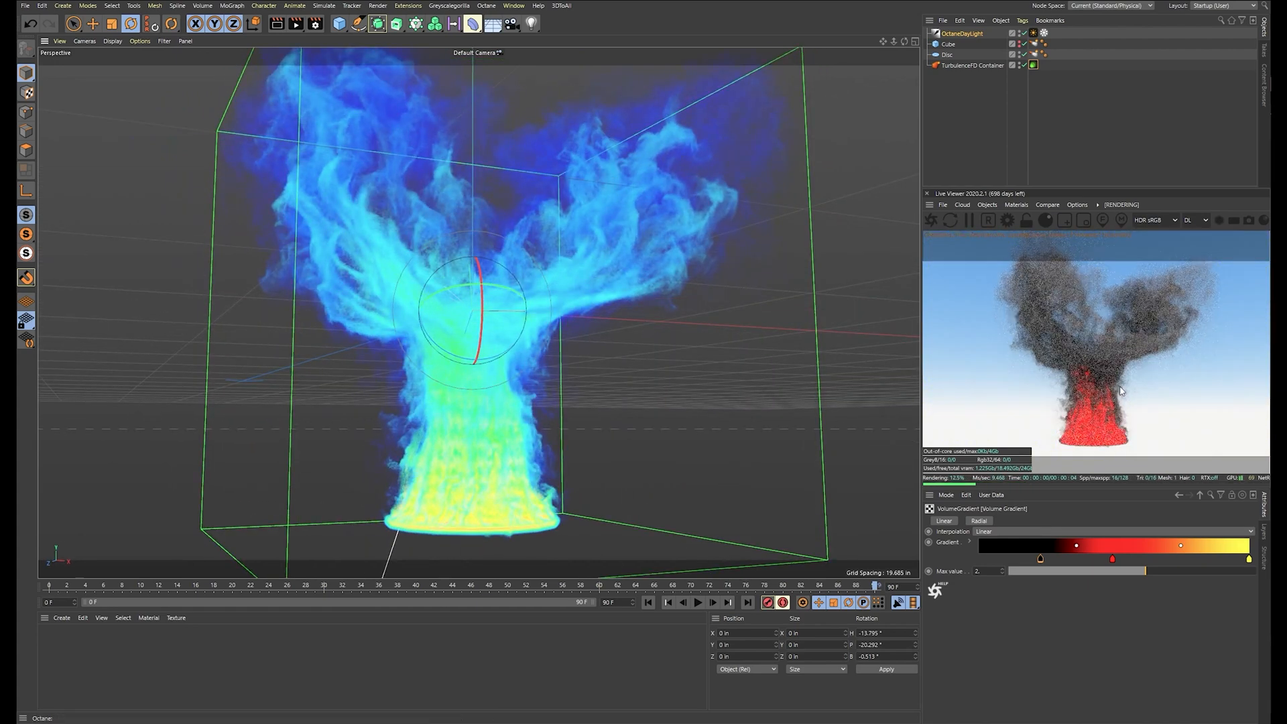
alt+drag(838, 423, 612, 322)
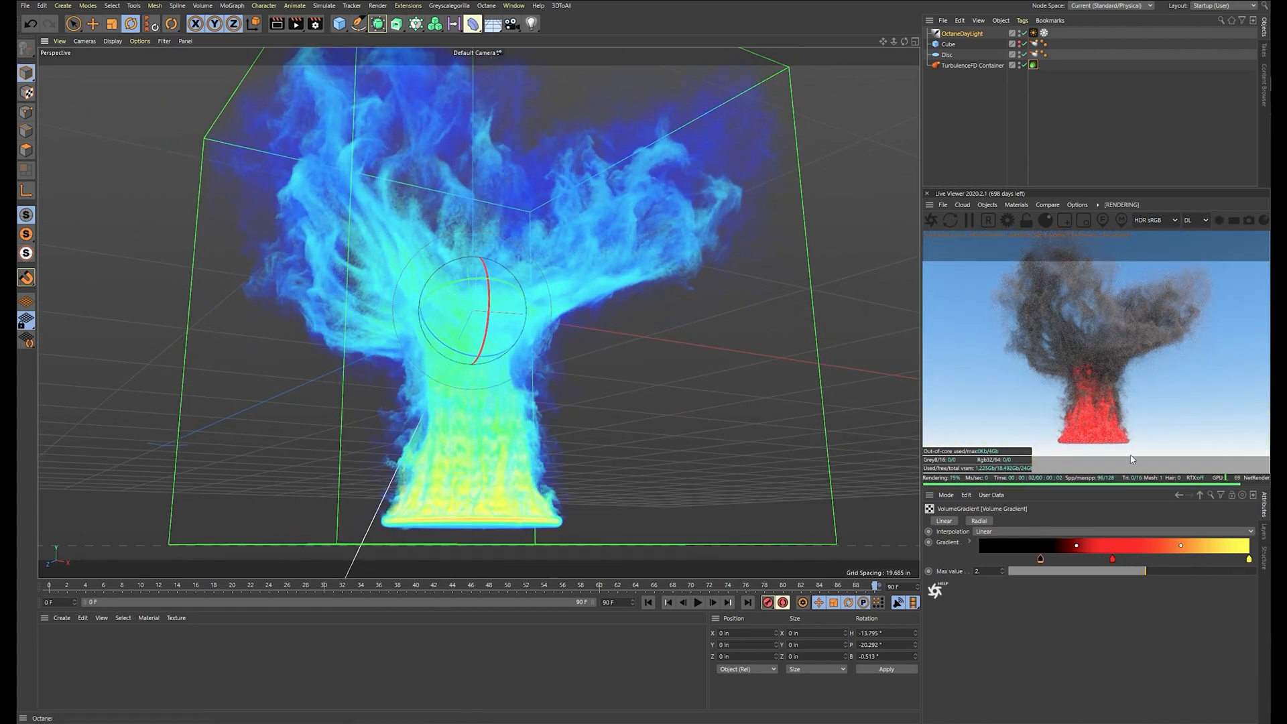
Reposition the emission gradient's yellow knot at about 86.3% and red knot at about 49.2%, with a max value of about 1.02
drag(1233, 559, 1080, 562)
alt+drag(778, 348, 762, 336)
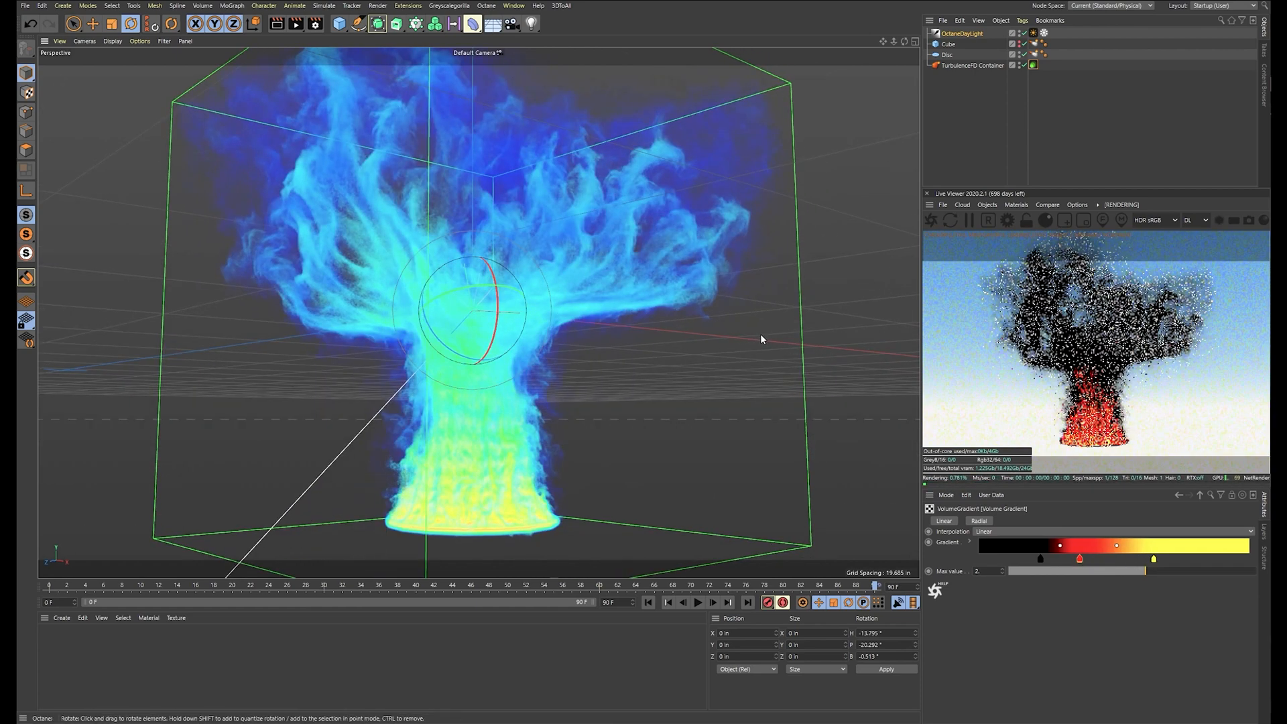
drag(1140, 570, 1174, 558)
drag(1081, 562, 1208, 561)
drag(1099, 561, 1112, 561)
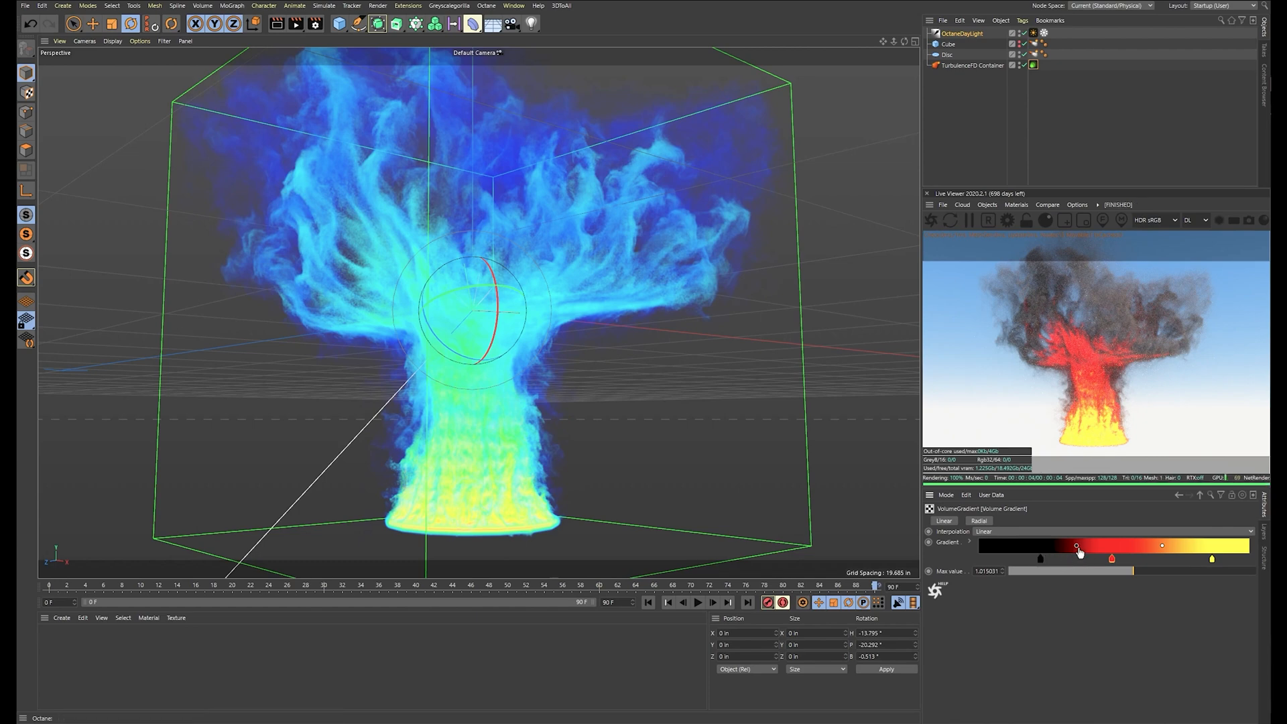
Fine-tune the emission gradient's max value to about 1.05 while comparing the render from another angle
alt+drag(710, 420, 915, 525)
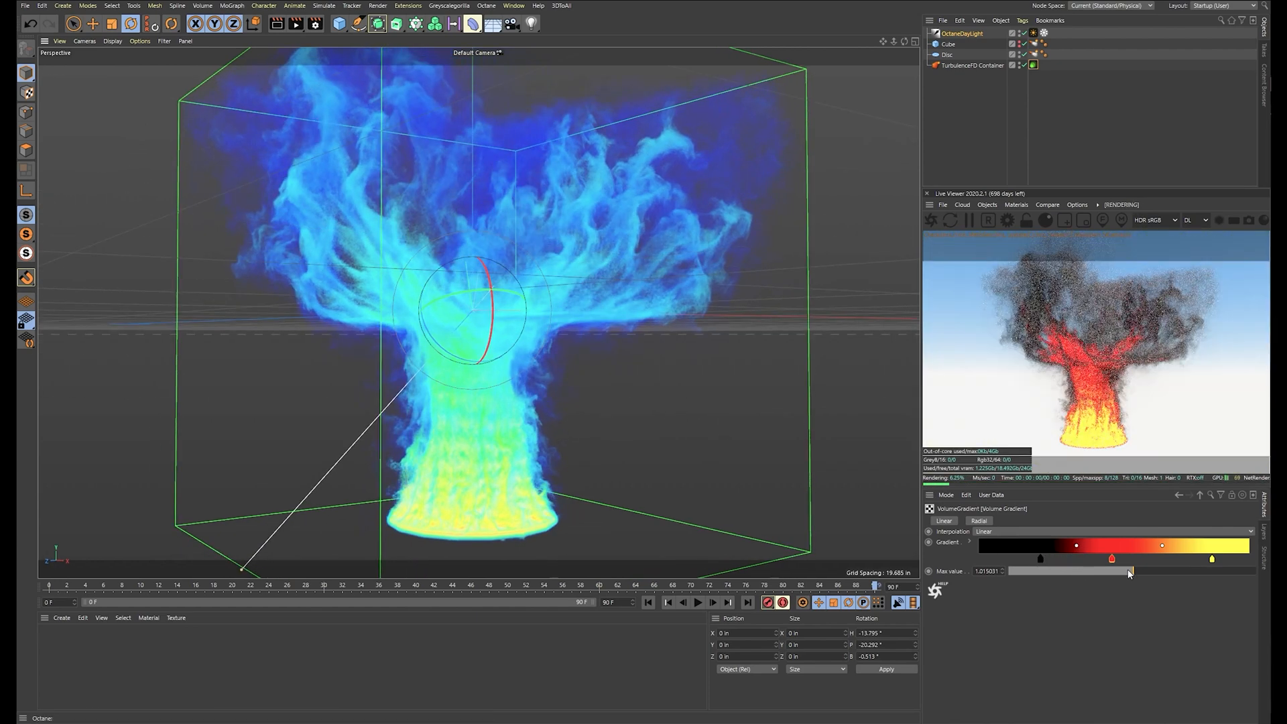
drag(1133, 575, 1133, 574)
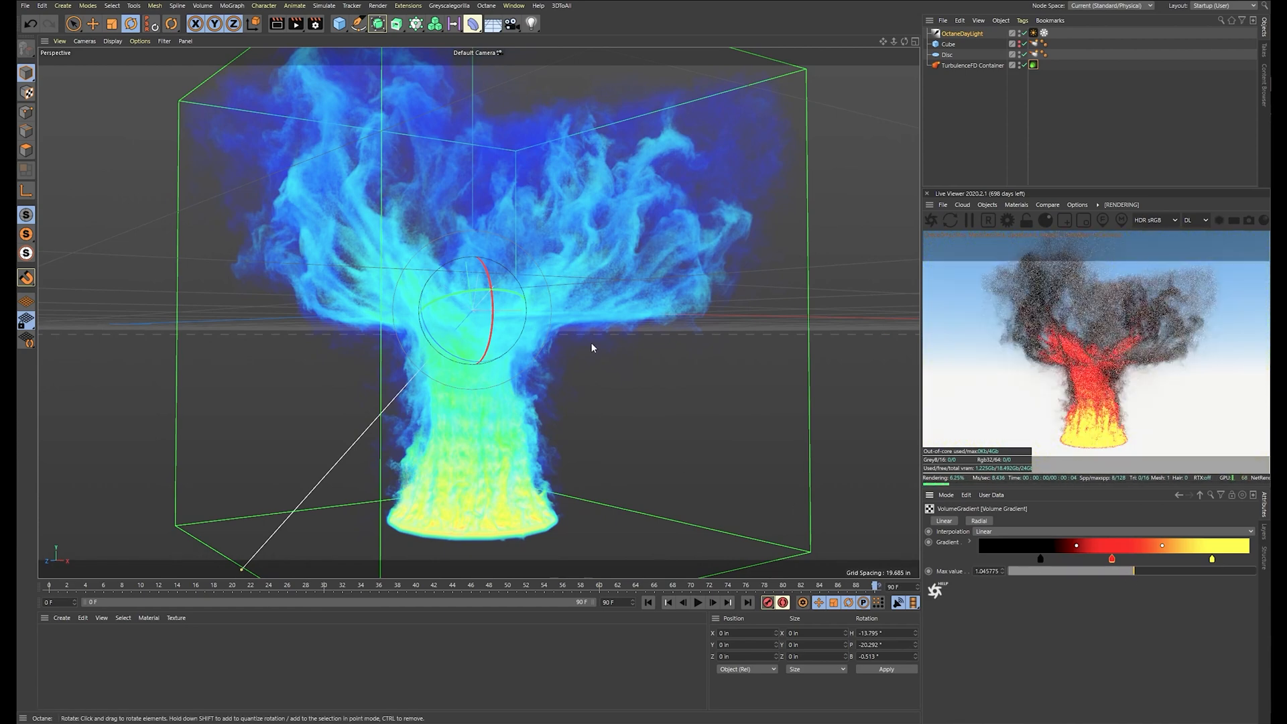
alt+drag(590, 344, 578, 358)
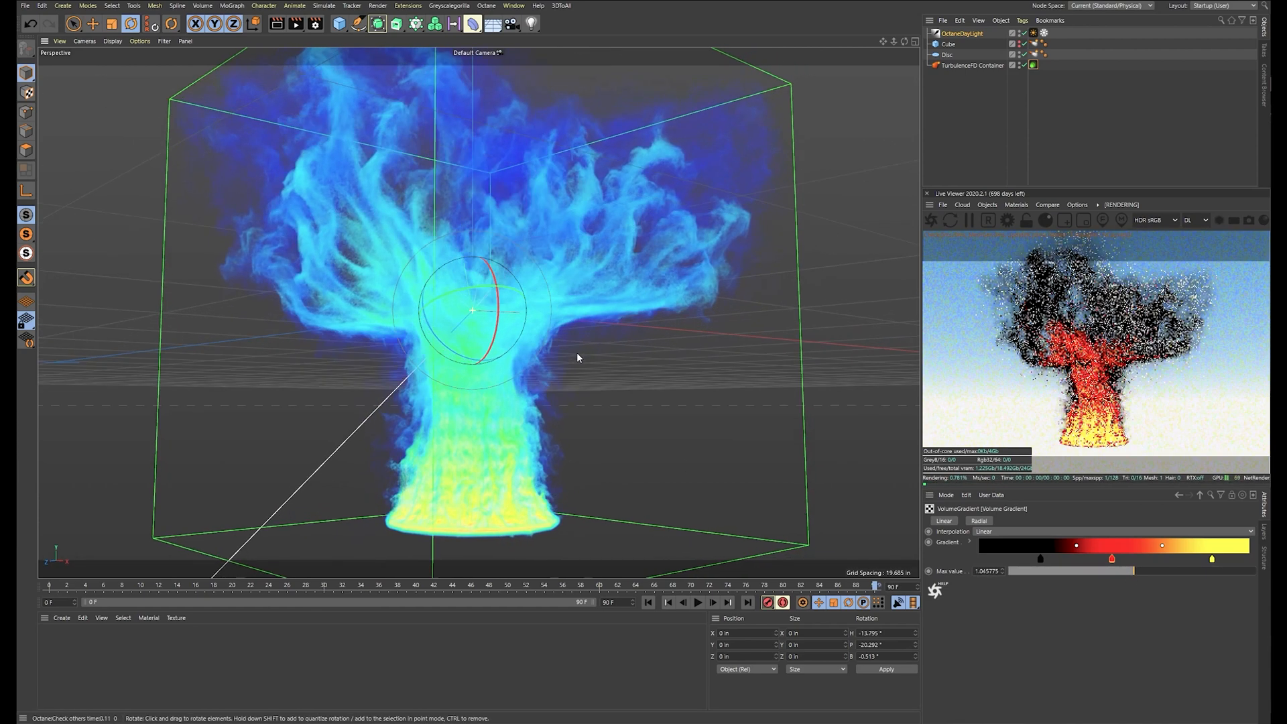
Set the red knot's saturation to 93% and the yellow knot's brightness value (V) to 89% in the emission gradient
double_click(1112, 559)
click(1204, 580)
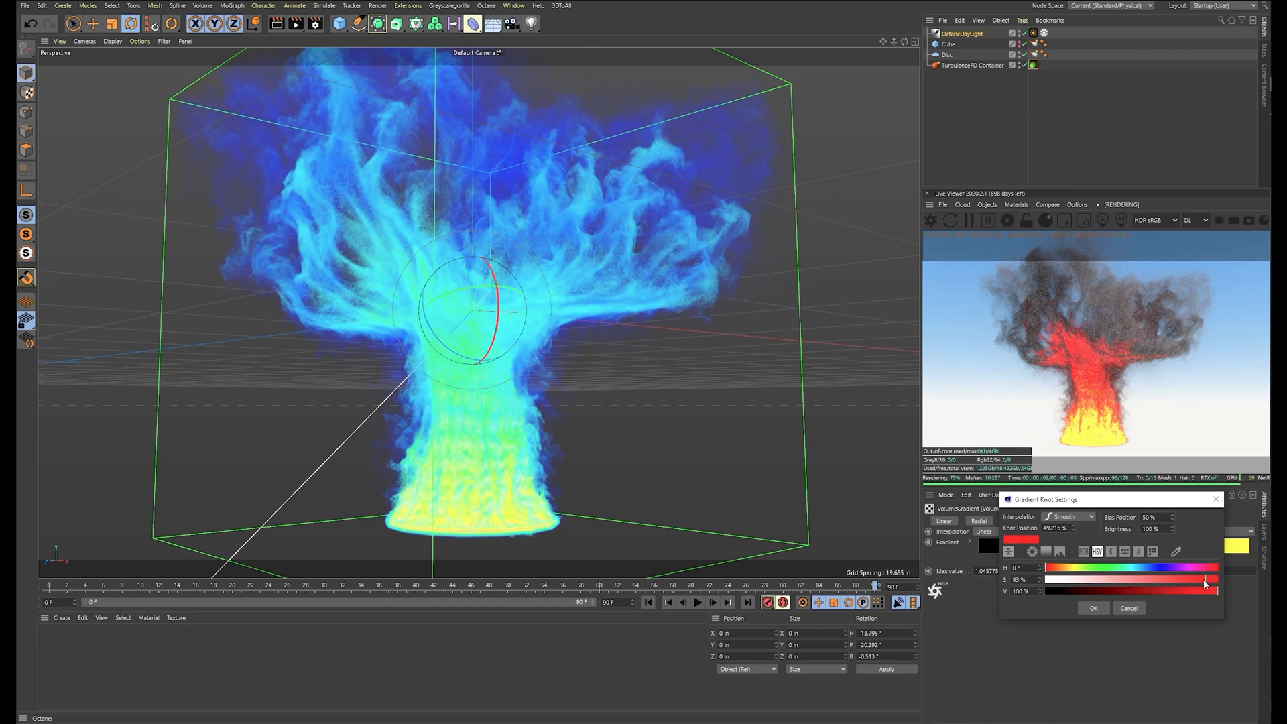
click(1096, 609)
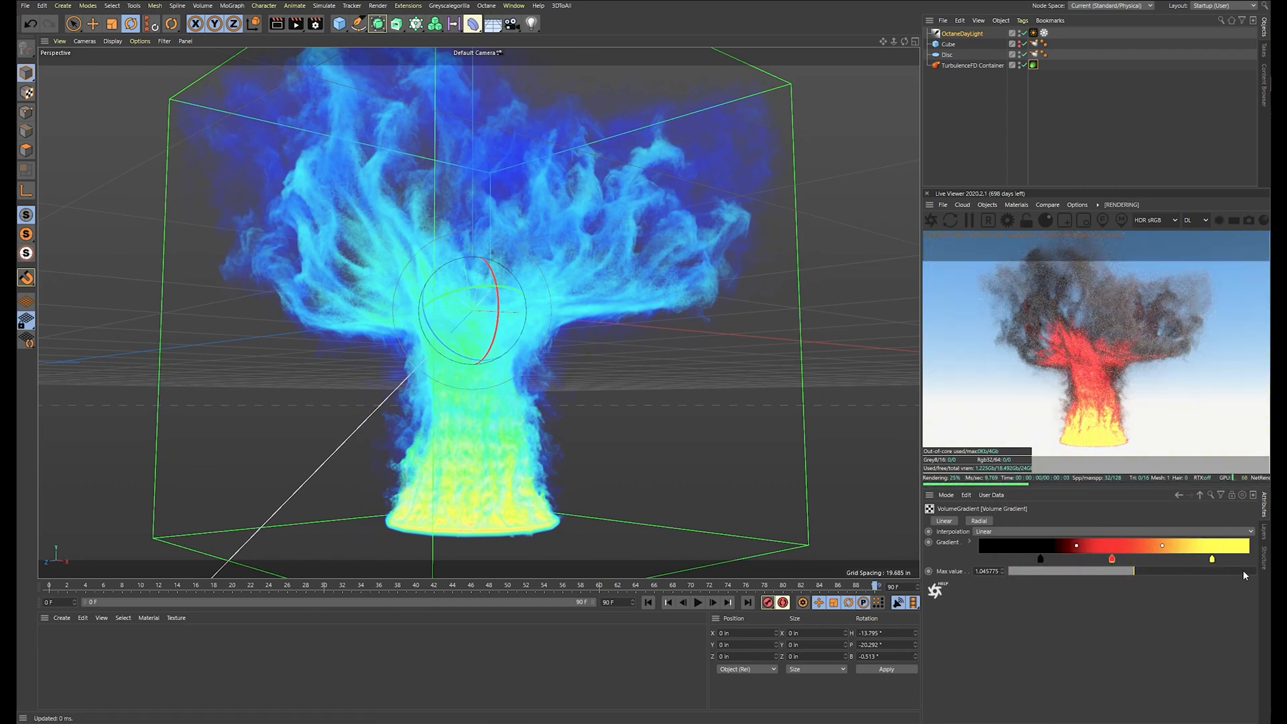
double_click(1211, 558)
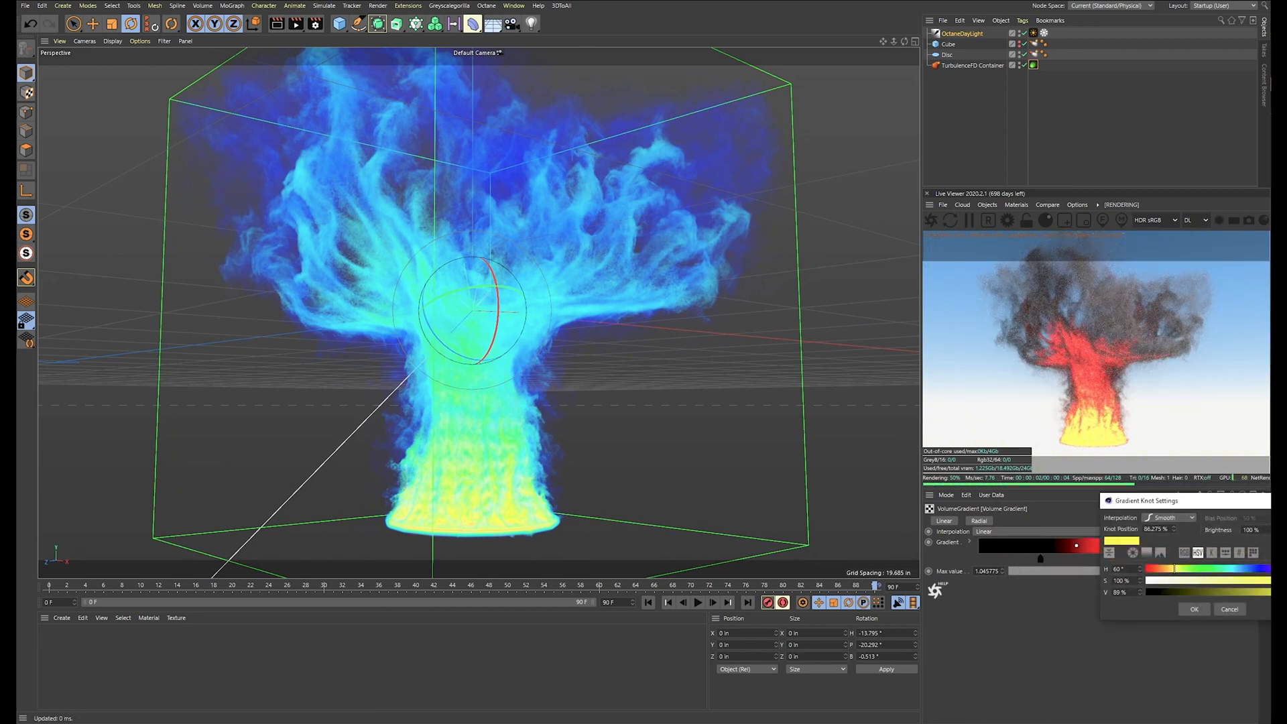
click(1195, 610)
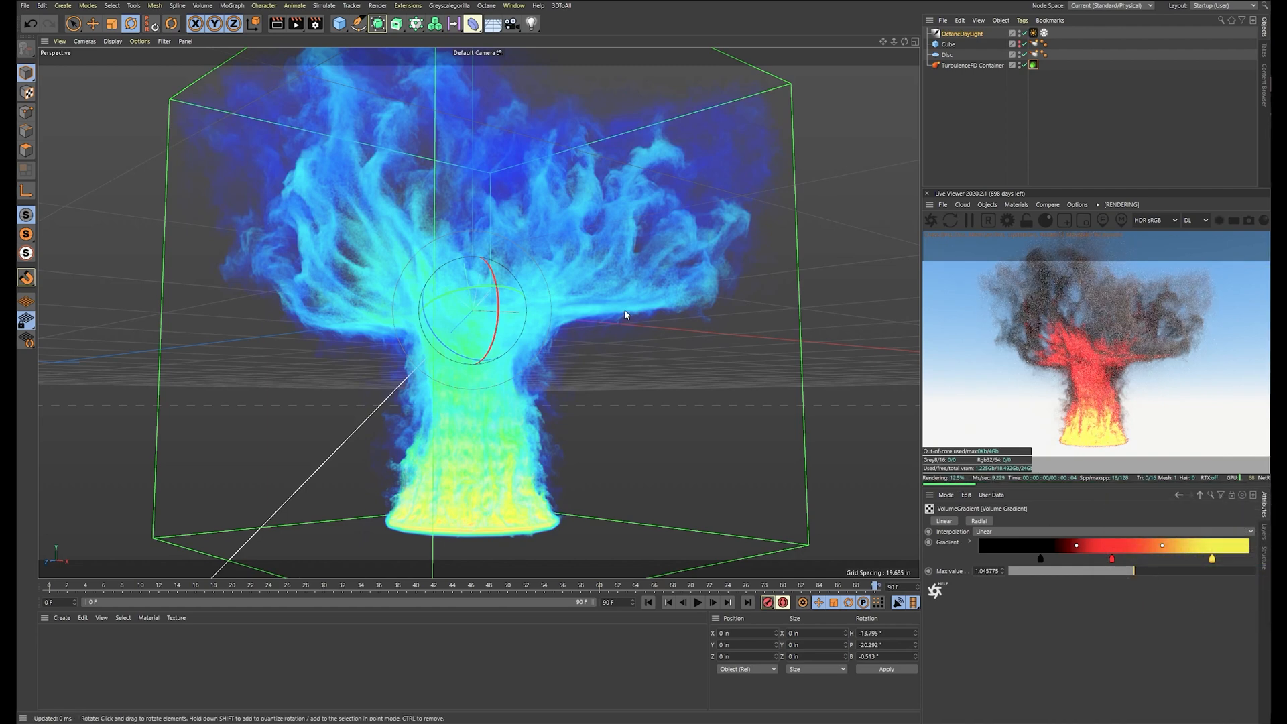
Lower the power of the medium's texture emission to about 0.16
click(1200, 495)
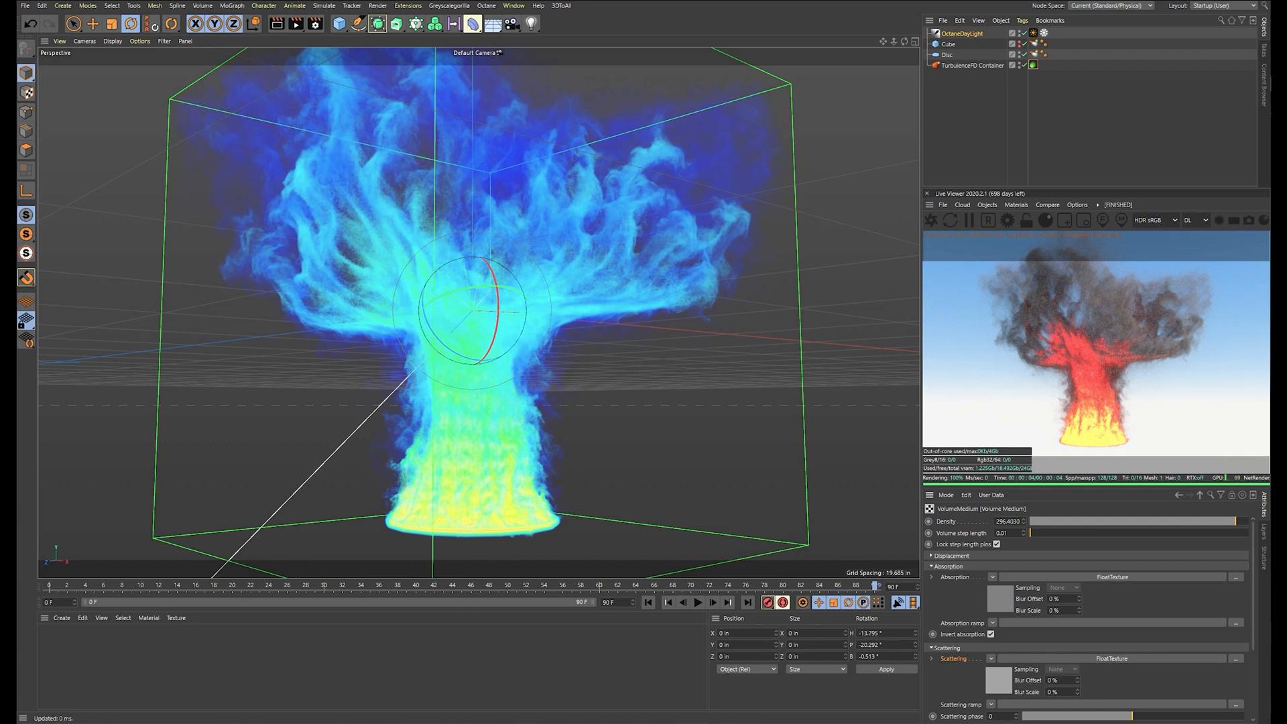
drag(1253, 602, 1266, 690)
click(999, 659)
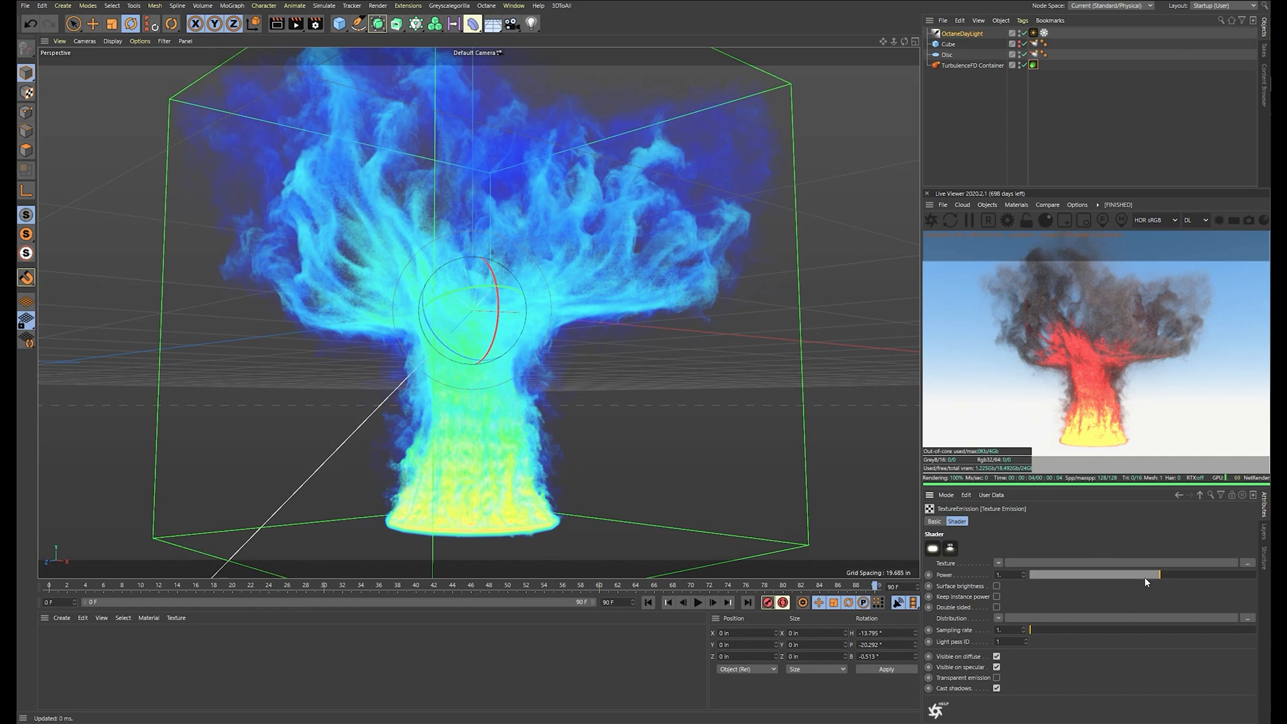
mouse_move(1144, 576)
mouse_down()
mouse_move(1082, 569)
mouse_move(1132, 575)
mouse_up()
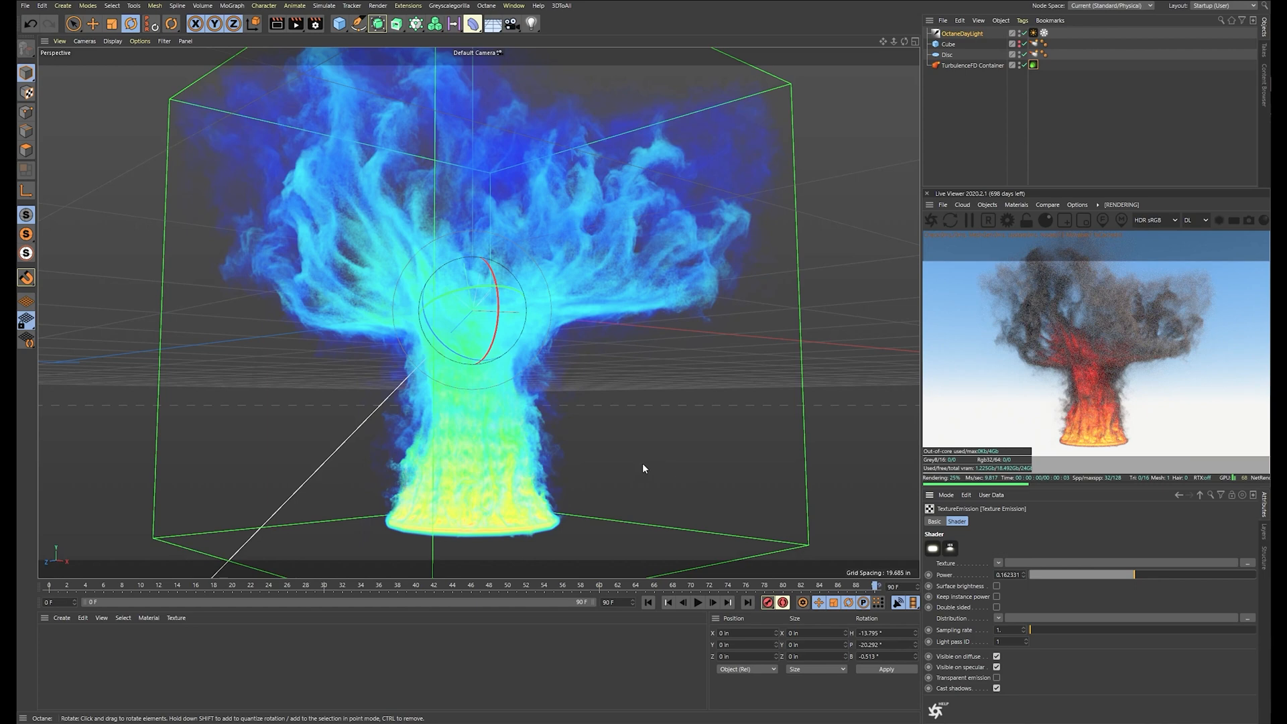
Examine the fire at the column's base up close and the smoke above it from several angles
scroll(595, 472, up, 6)
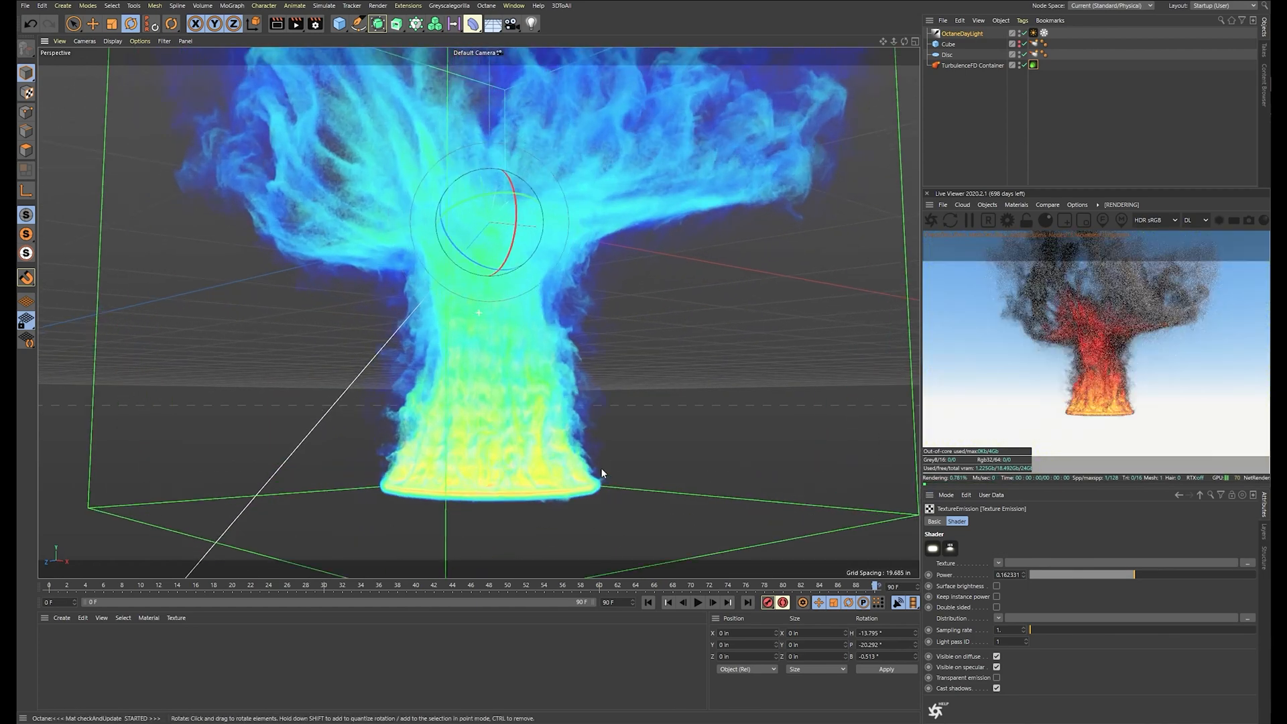
scroll(601, 473, up, 6)
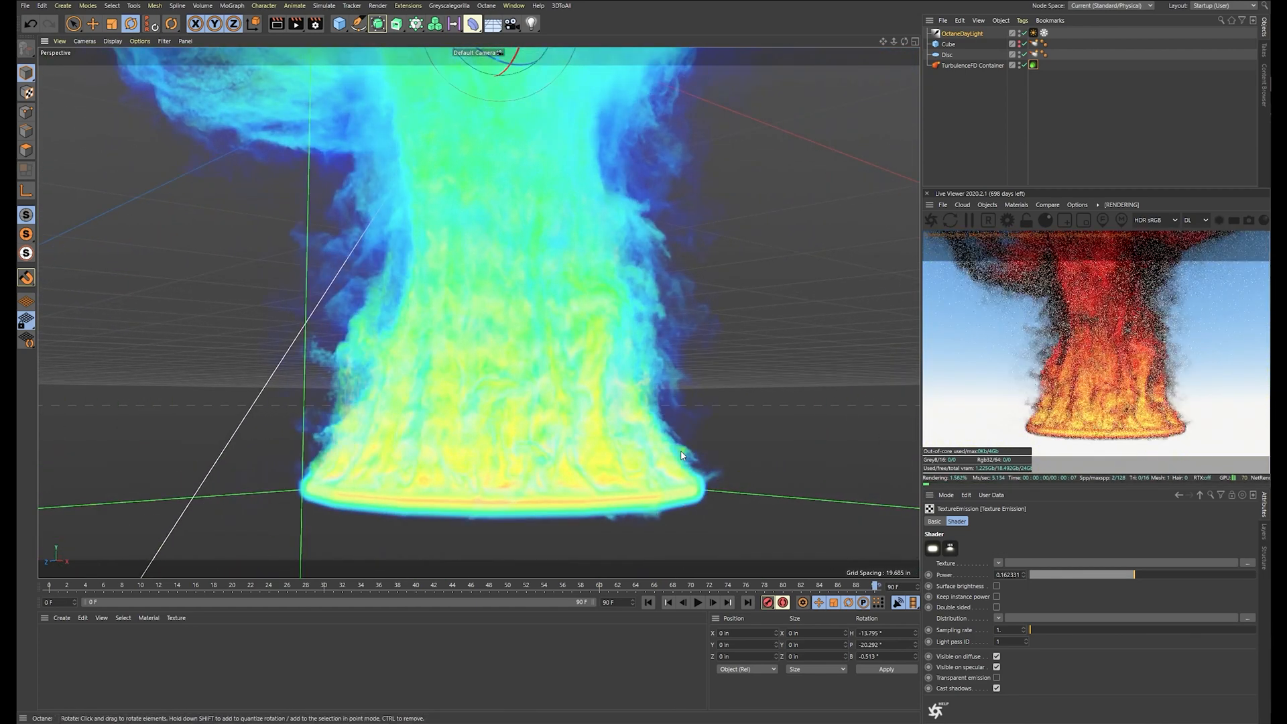
scroll(753, 470, up, 5)
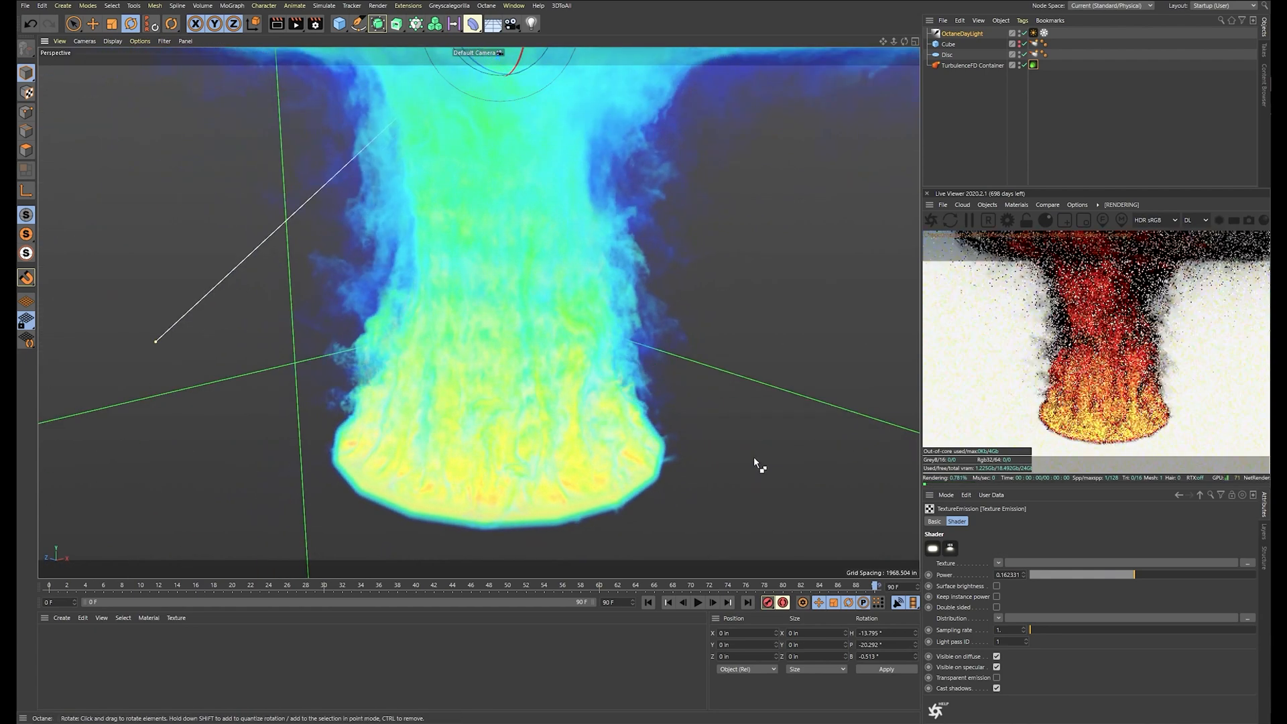
scroll(658, 412, down, 2)
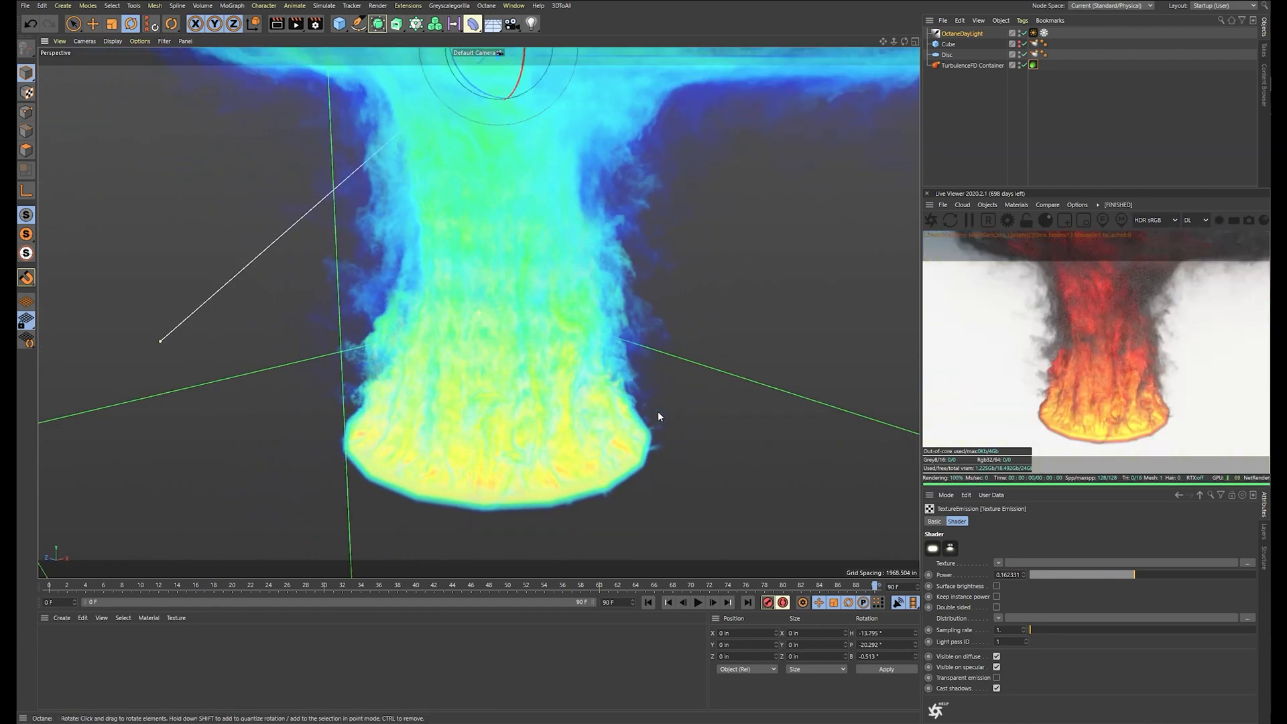
scroll(667, 416, down, 2)
scroll(718, 316, up, 3)
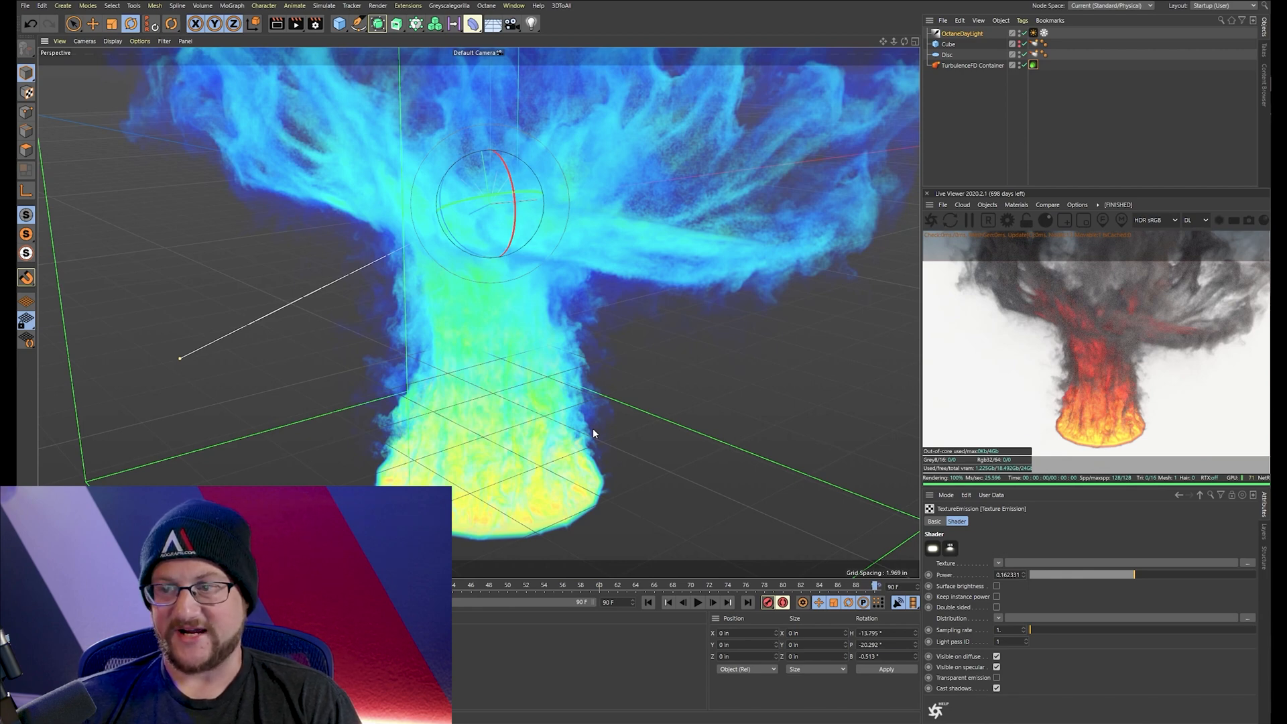
alt+drag(659, 385, 1051, 388)
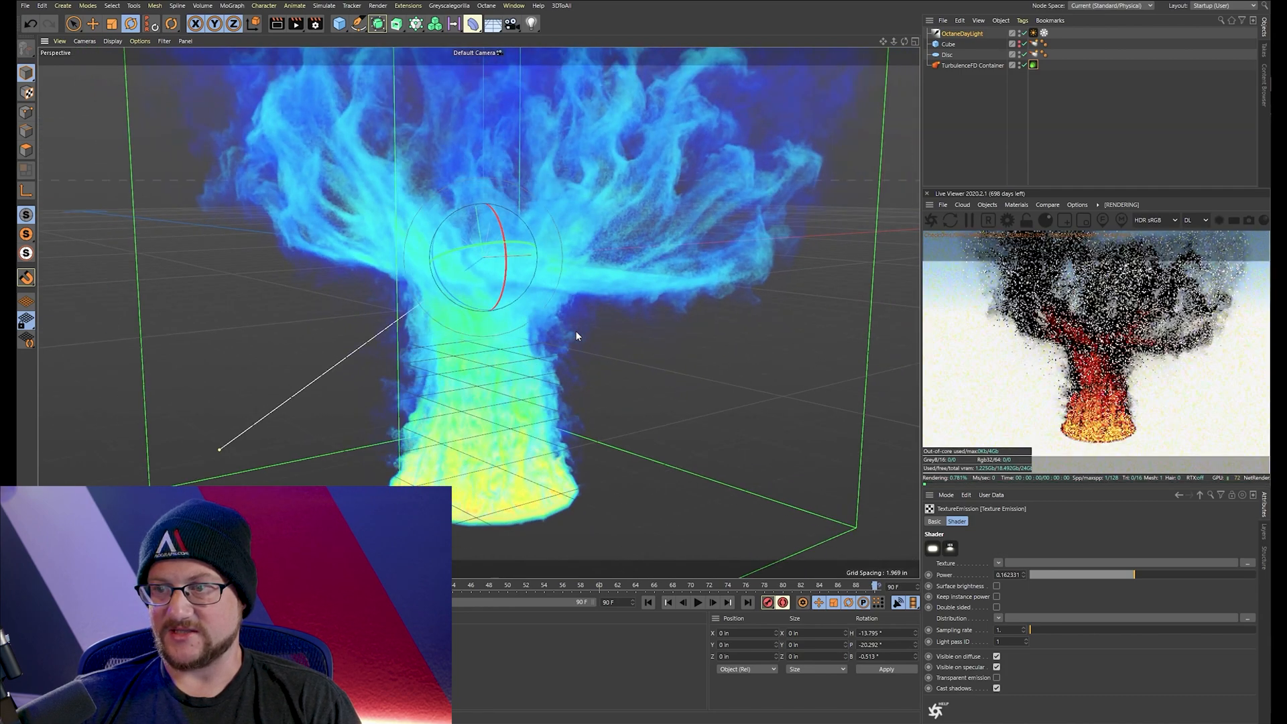
Set the float texture of the volume medium's absorption to about 0.095
click(1199, 496)
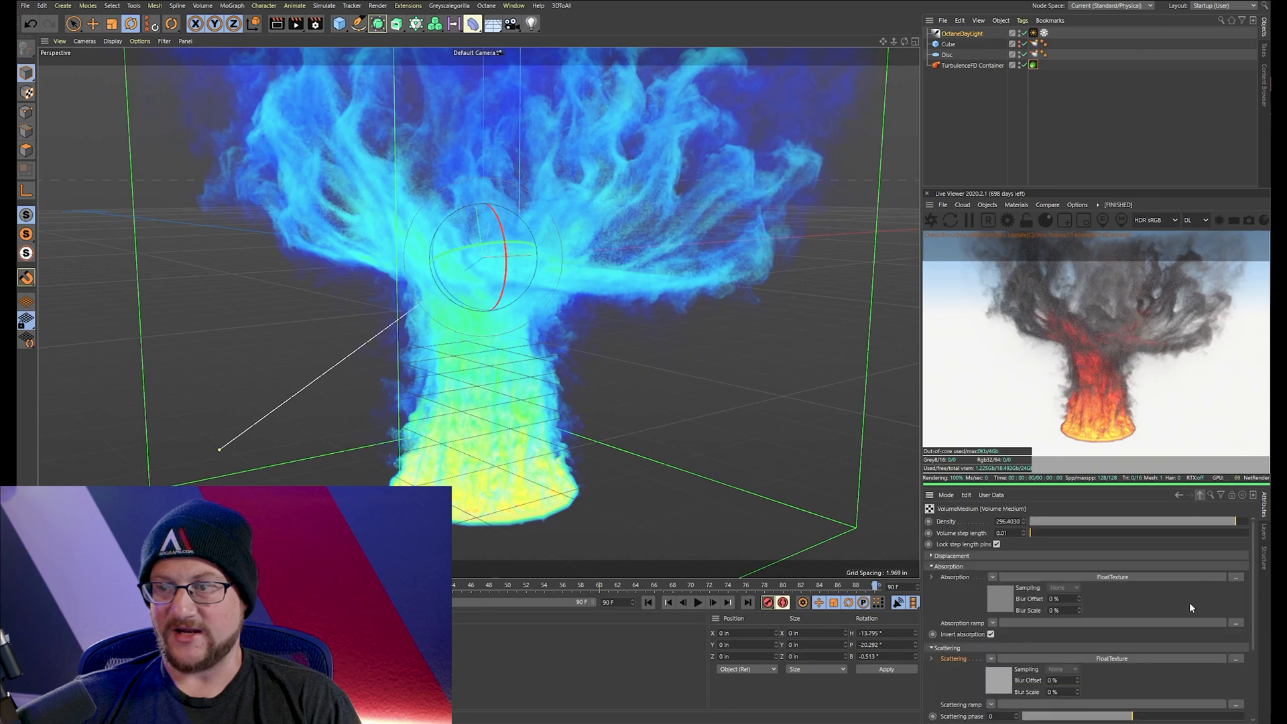
click(1003, 607)
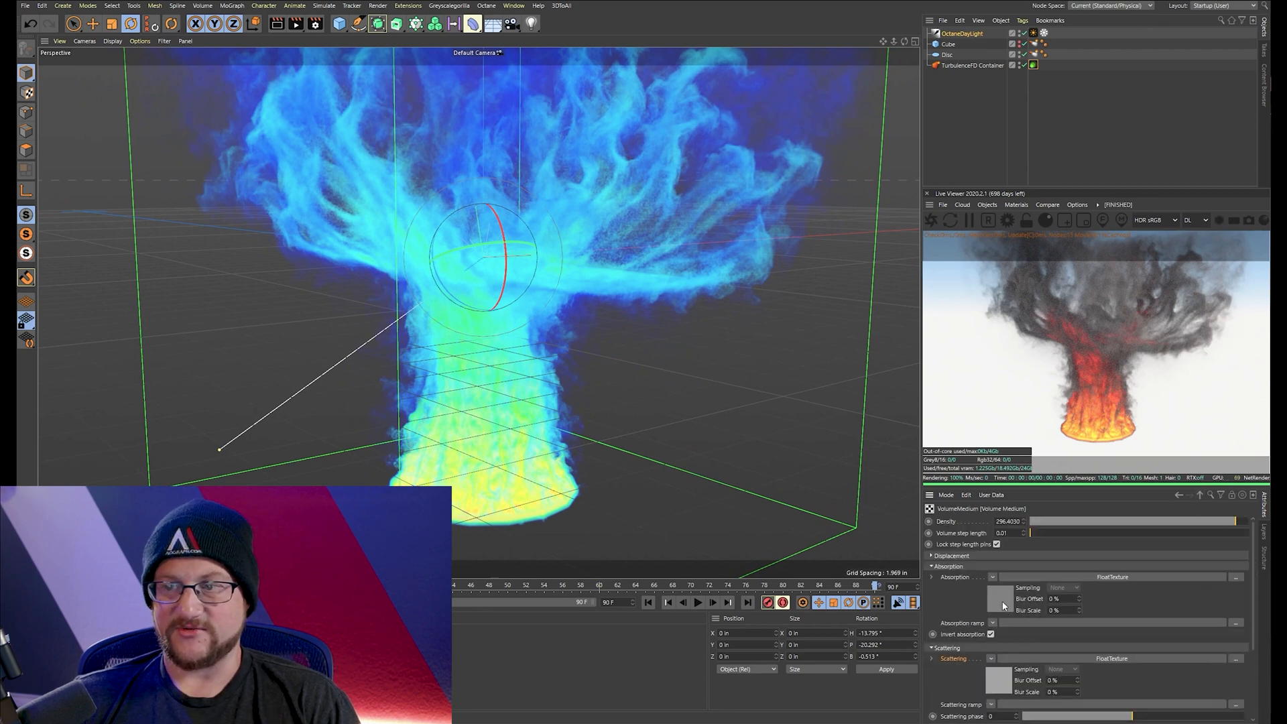
drag(1024, 545, 1013, 546)
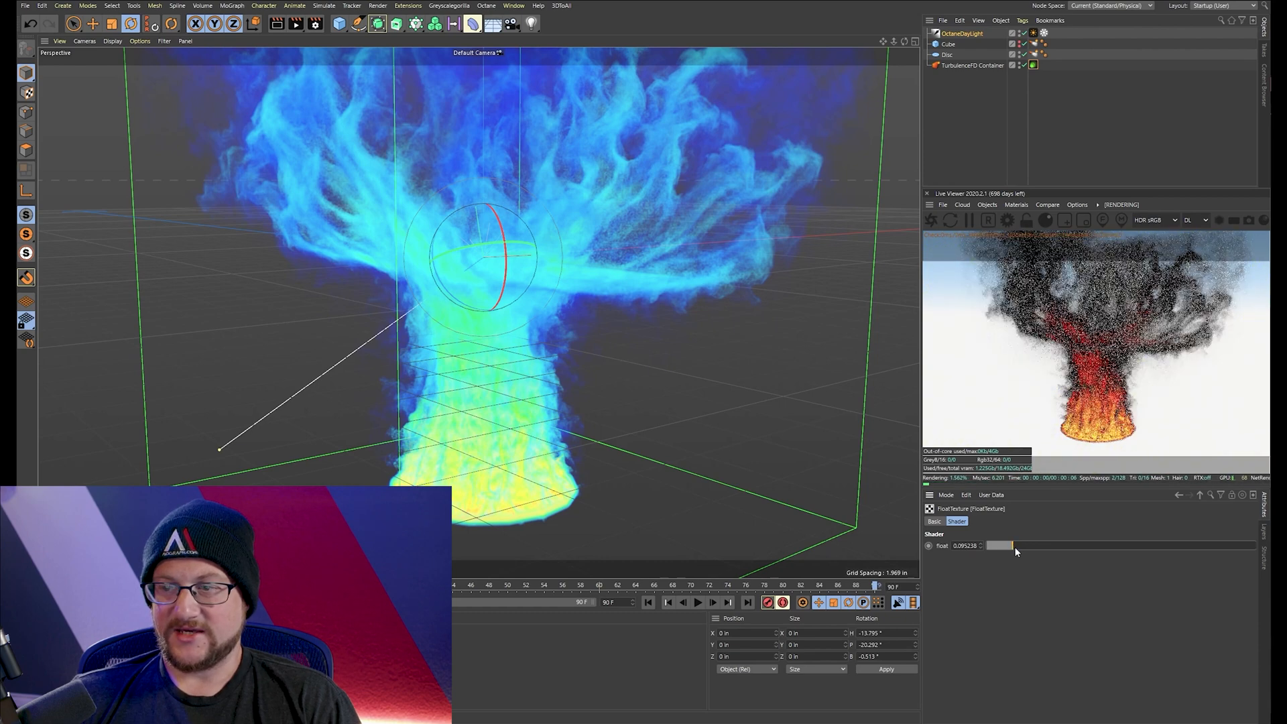
Assign an Octane Volume Gradient to the volume medium's absorption ramp
click(1199, 495)
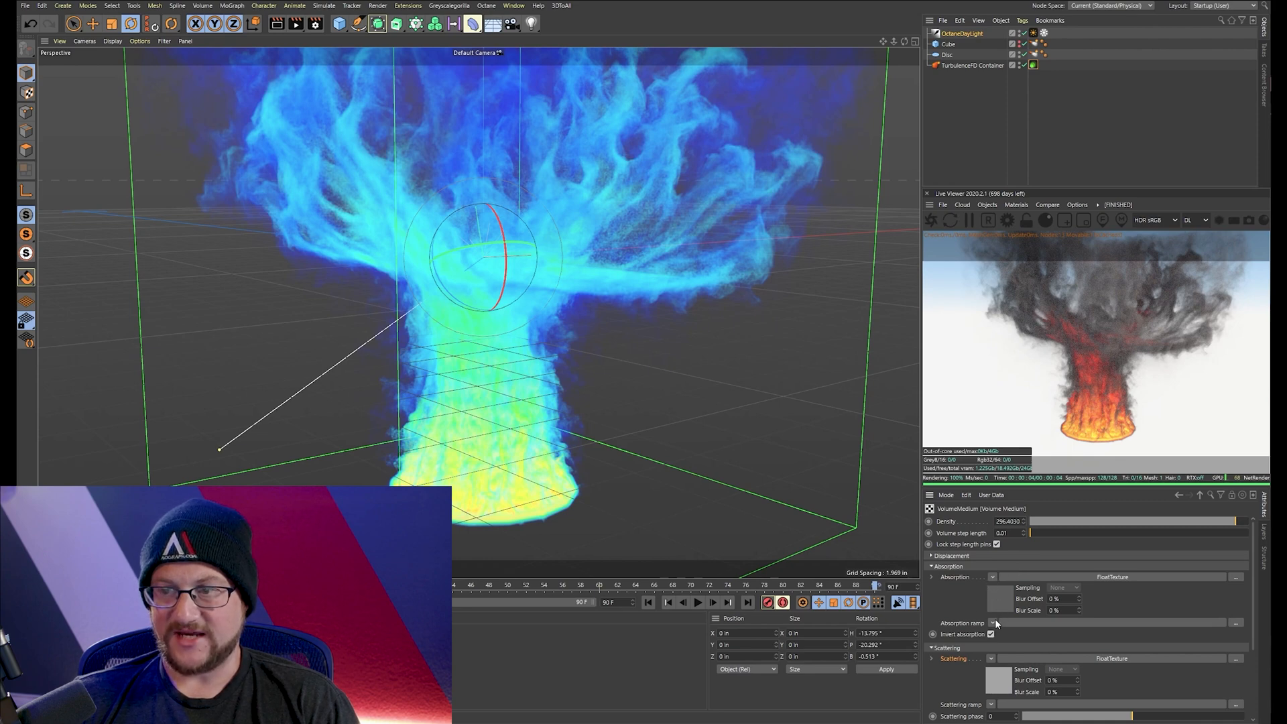
alt+drag(738, 509, 633, 139)
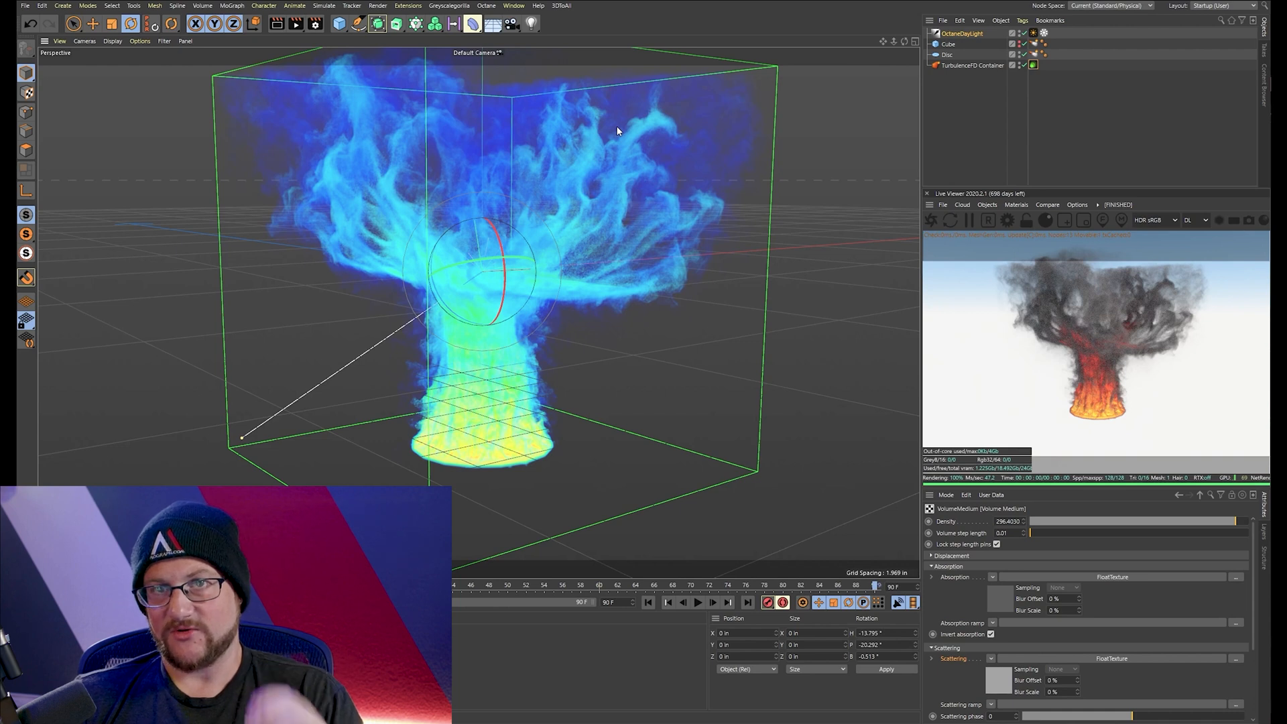
click(991, 623)
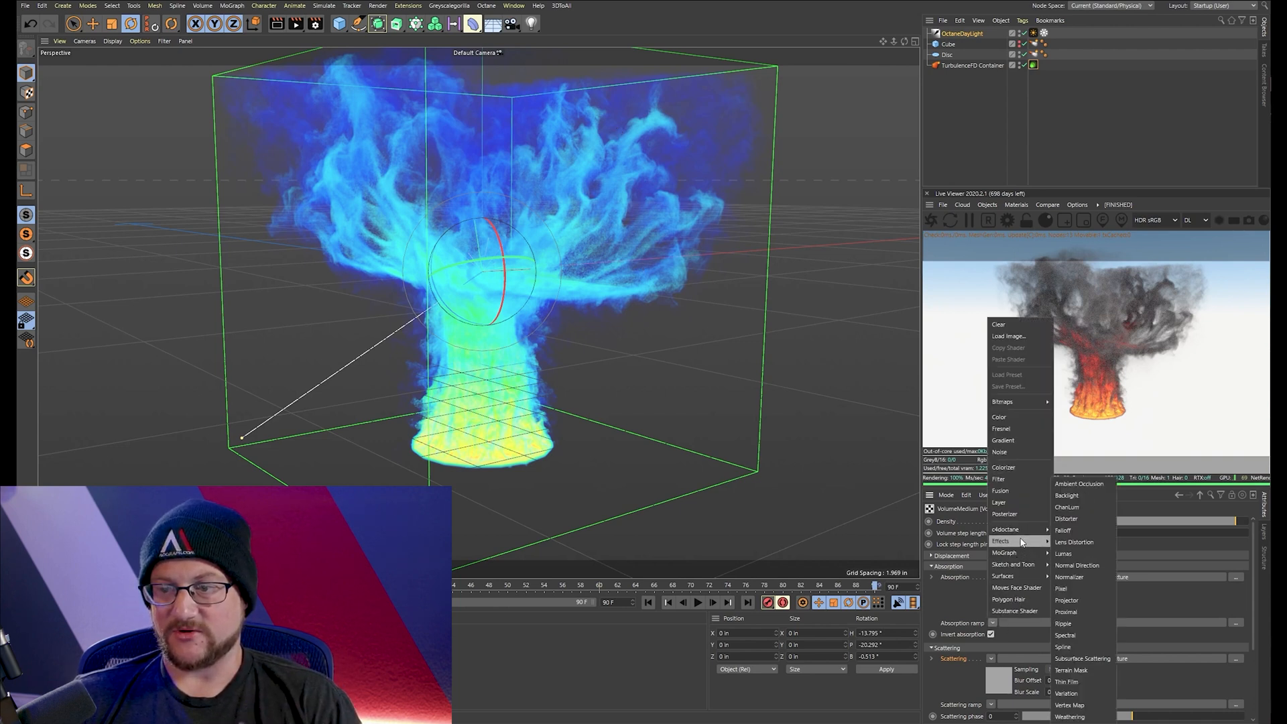
mouse_move(1017, 529)
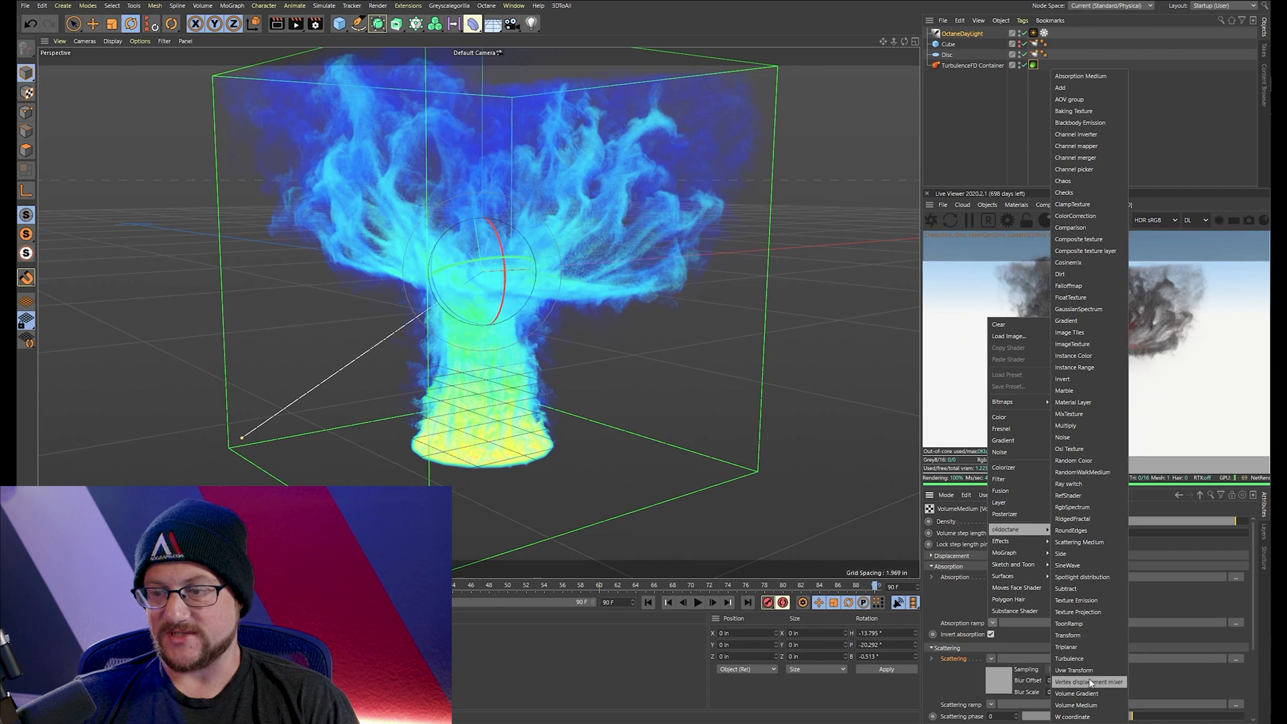
click(1076, 693)
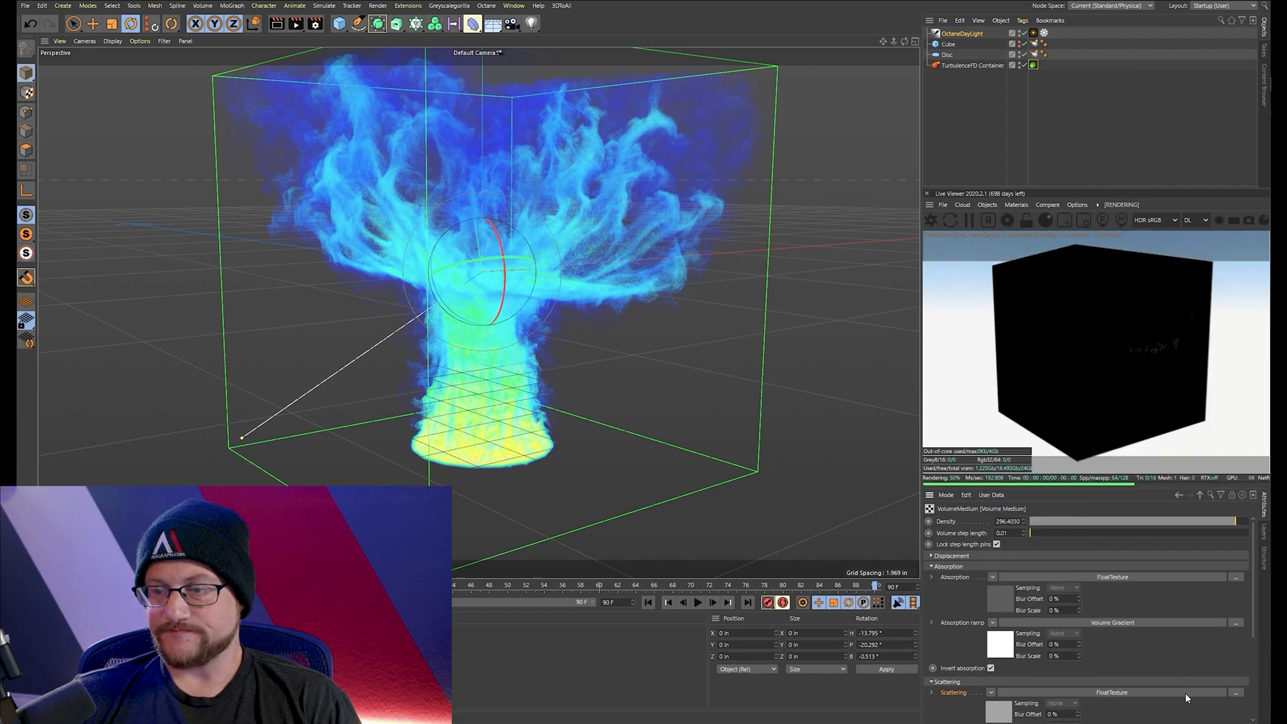
Set the absorption gradient's max value to about 1.25 and move its black knot to about 60.6%
click(1001, 648)
mouse_move(979, 559)
mouse_down()
mouse_move(1177, 563)
mouse_move(961, 562)
mouse_up()
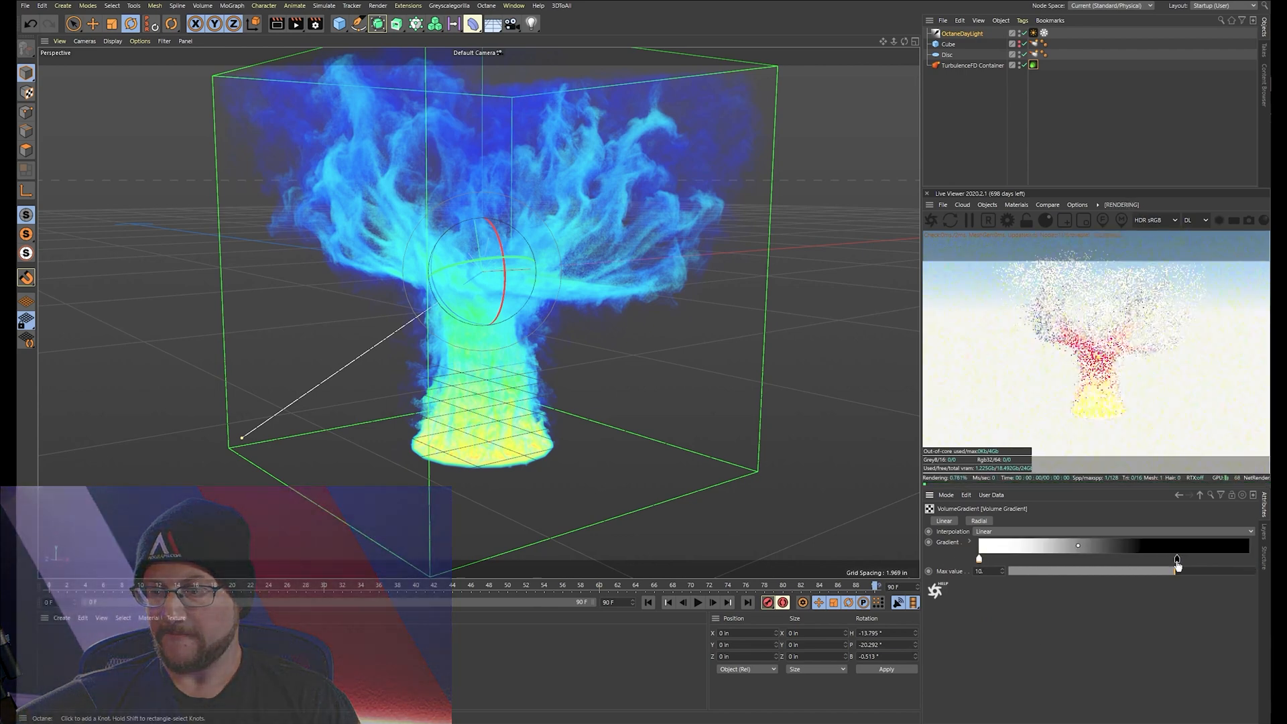
drag(1177, 559, 1248, 559)
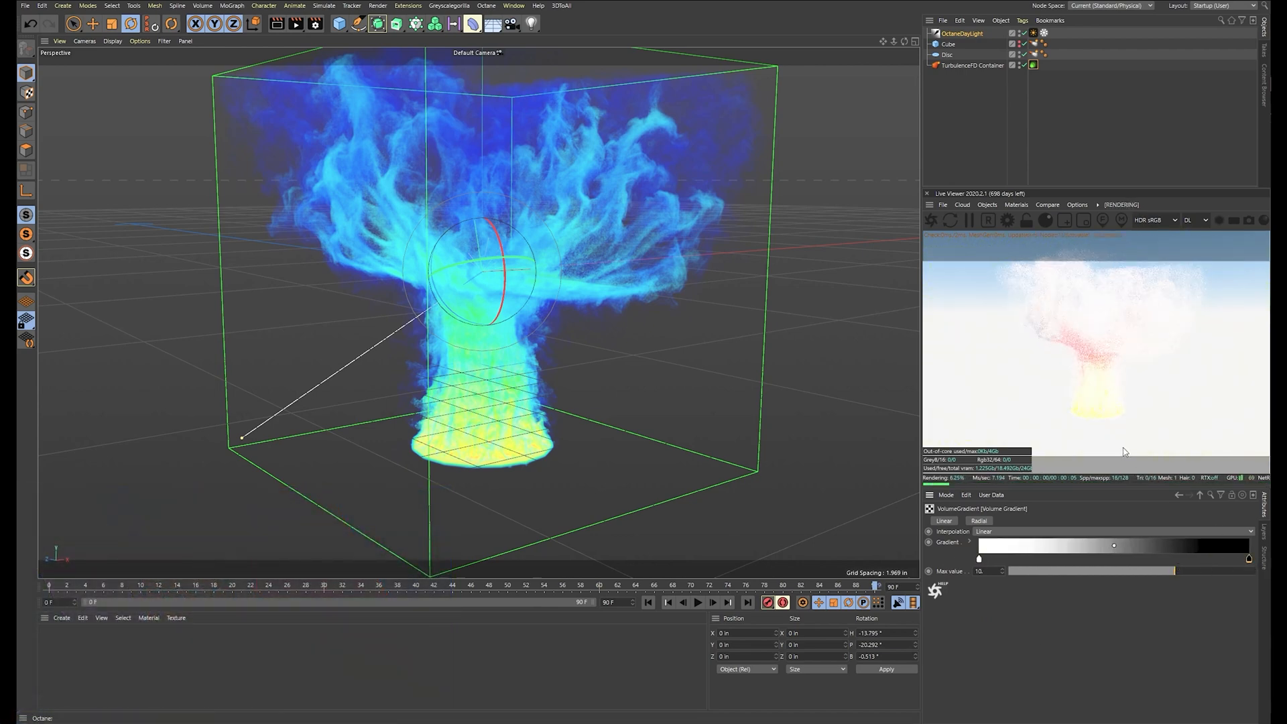
click(1132, 570)
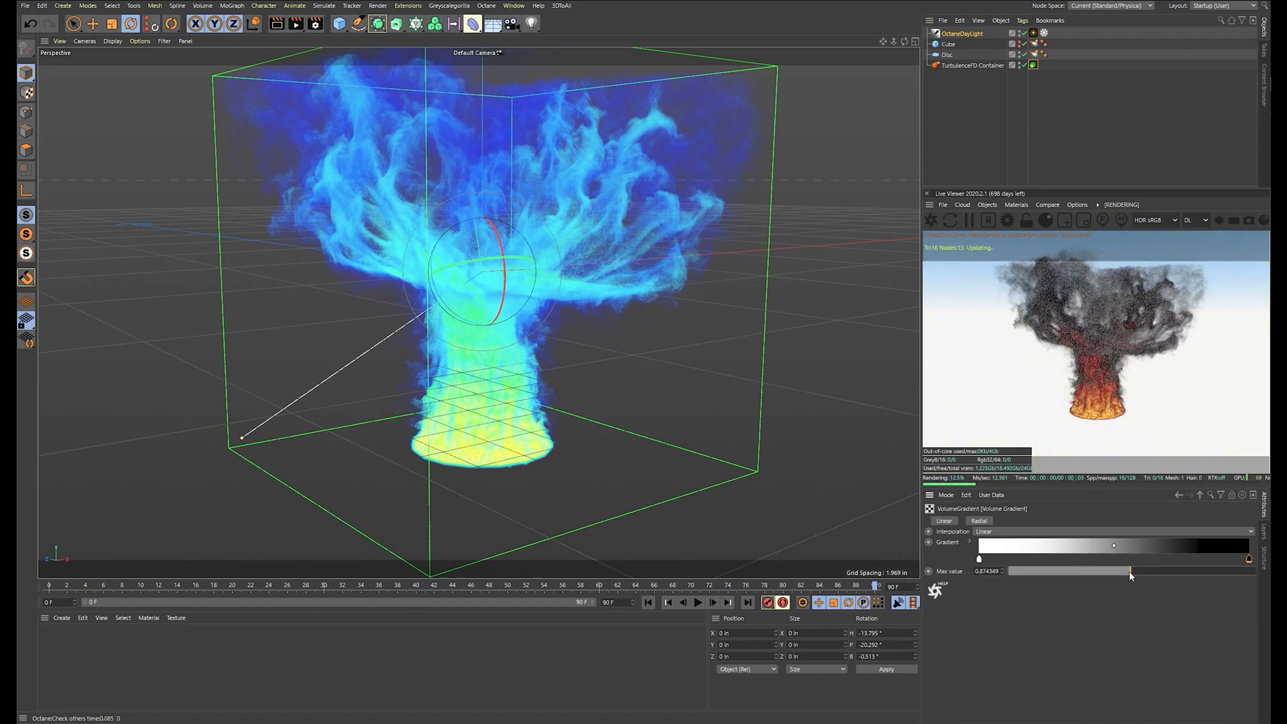
click(1136, 571)
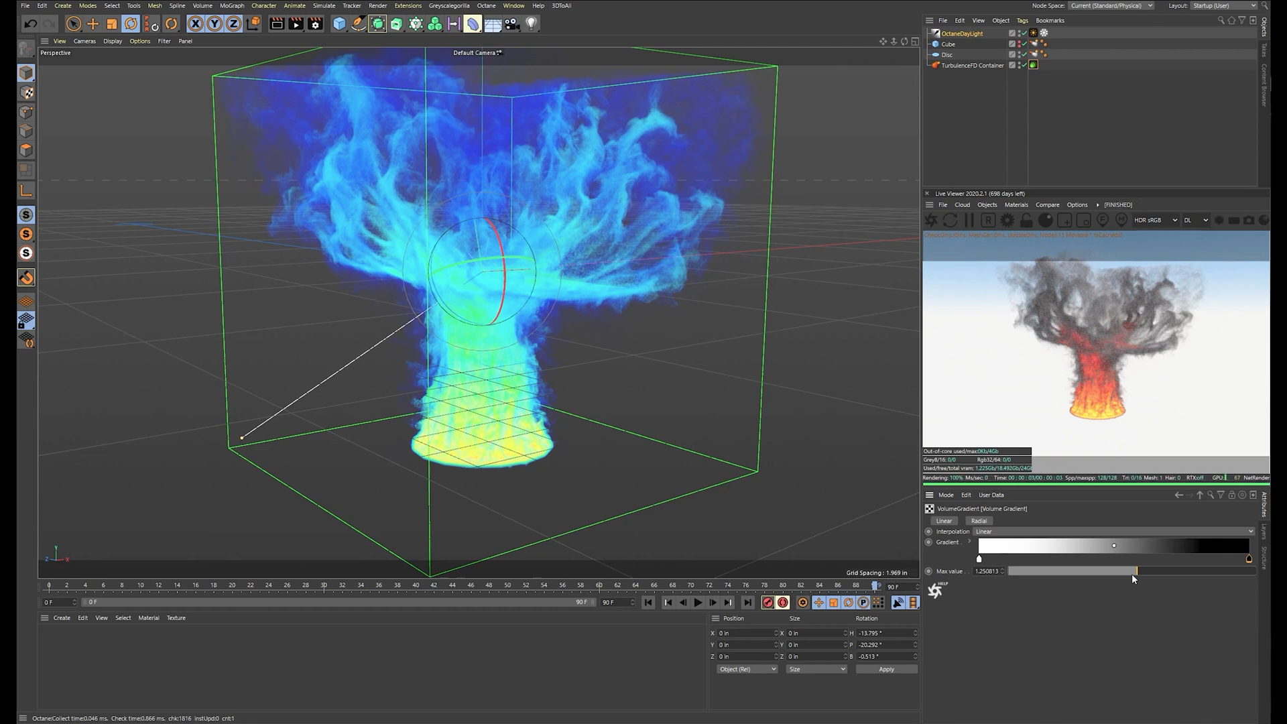
drag(1248, 559, 1130, 560)
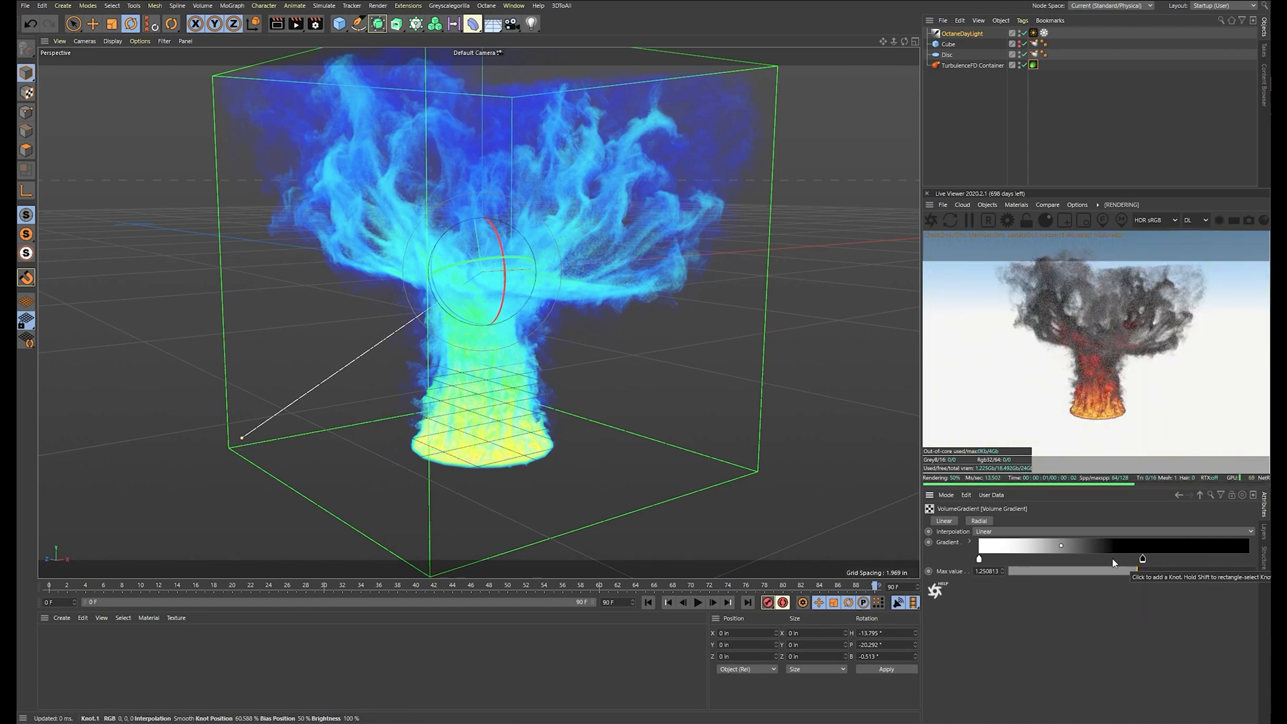
Move the absorption gradient's white knot to about 6.9% and set its max value to about 0.95
drag(978, 559, 1005, 561)
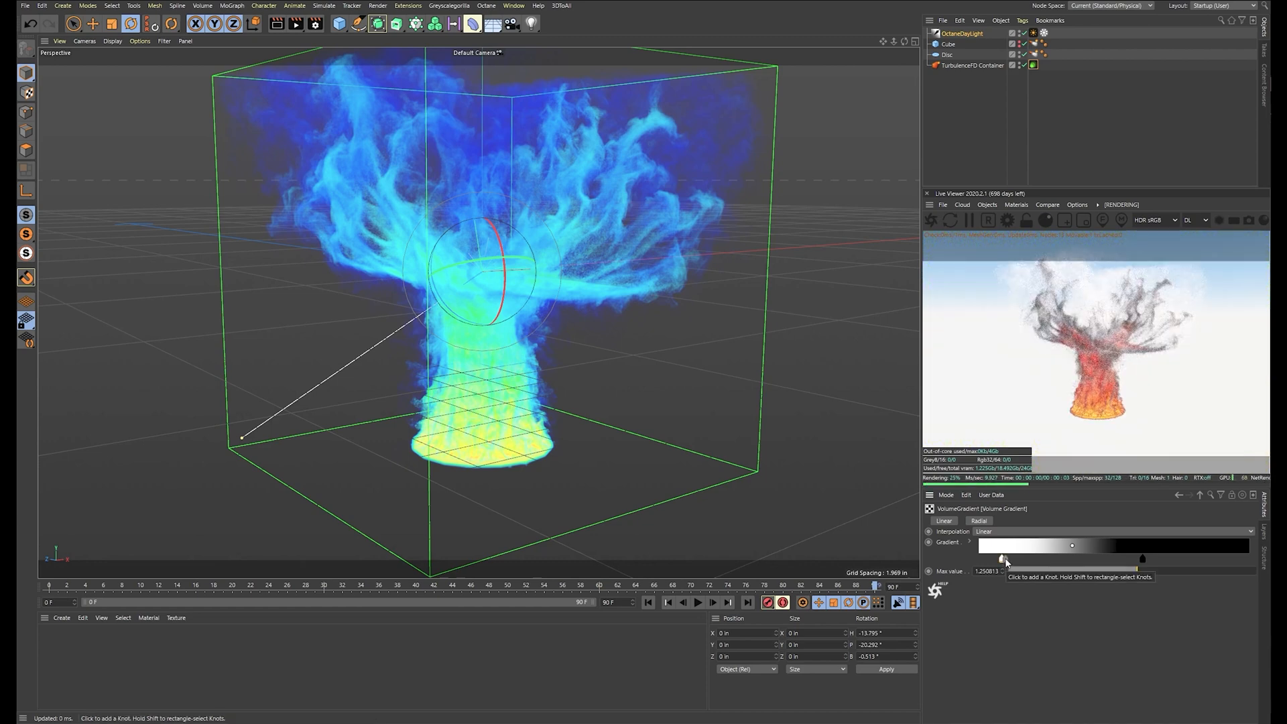
drag(1004, 558, 997, 563)
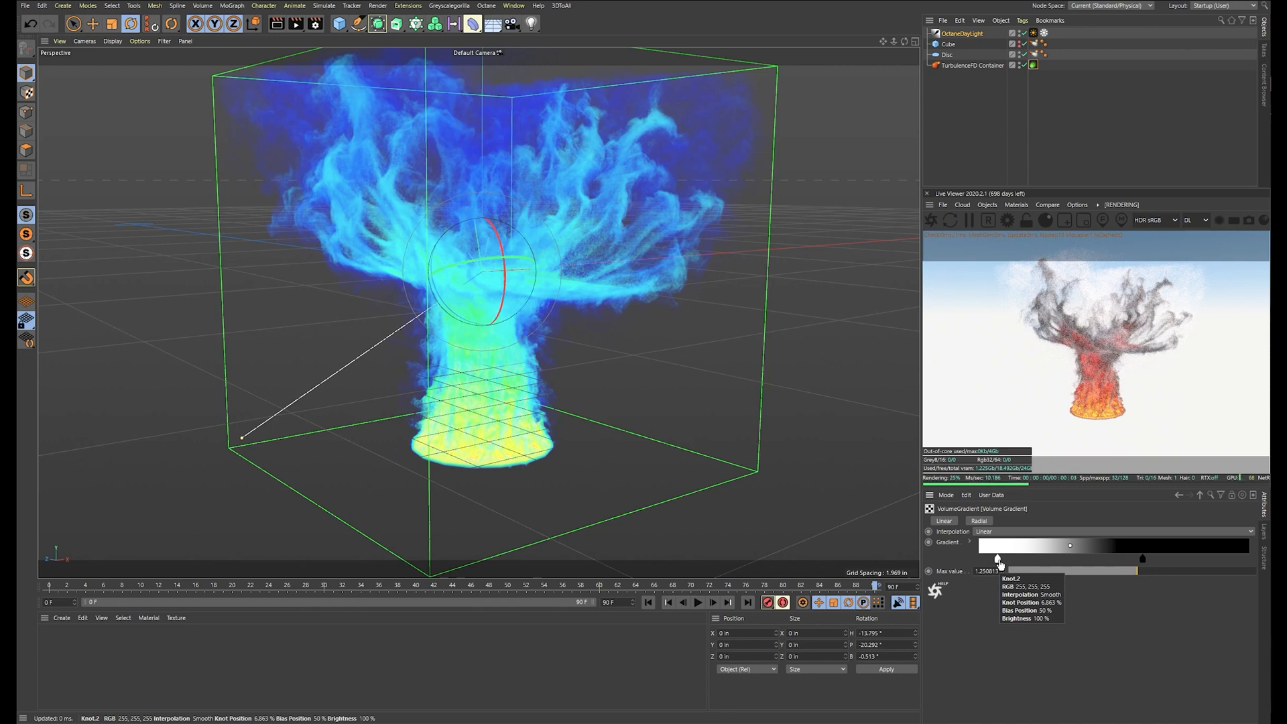
click(1130, 571)
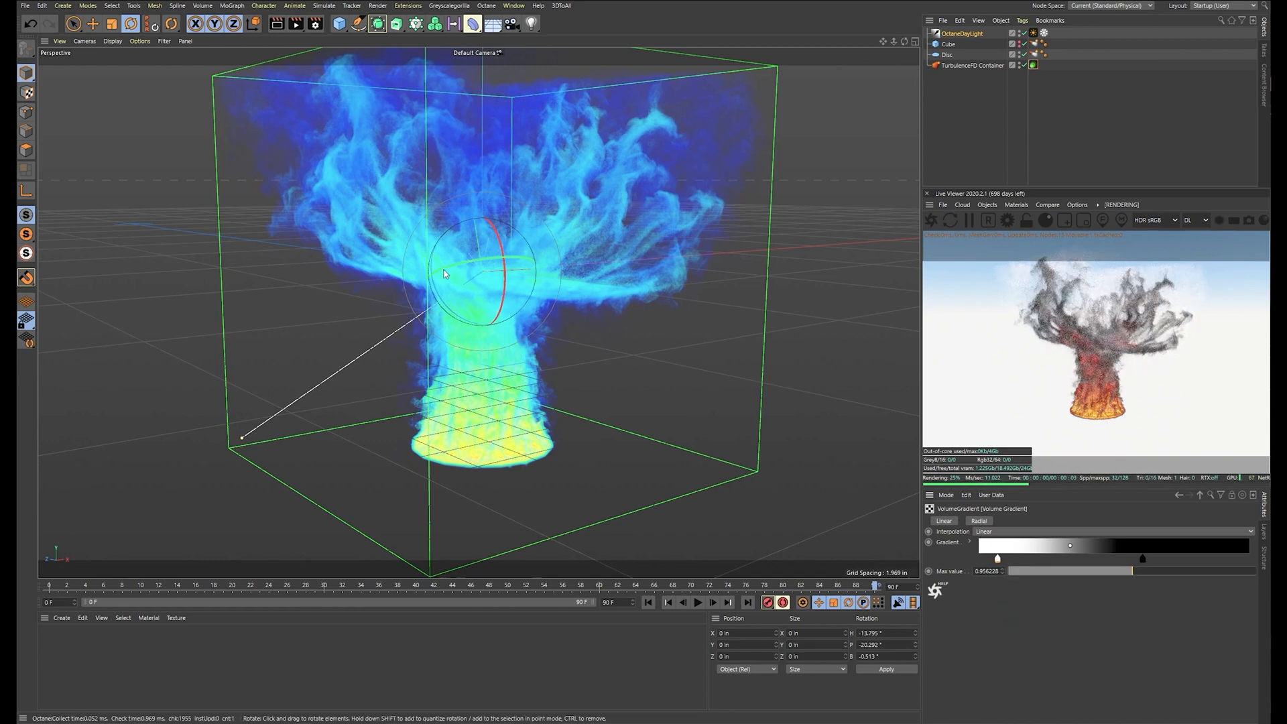
Rotate the OctaneDayLight to about H 13.5°, P -2.6° and B 2.7° for low-angle sunlight on the smoke
scroll(465, 249, up, 3)
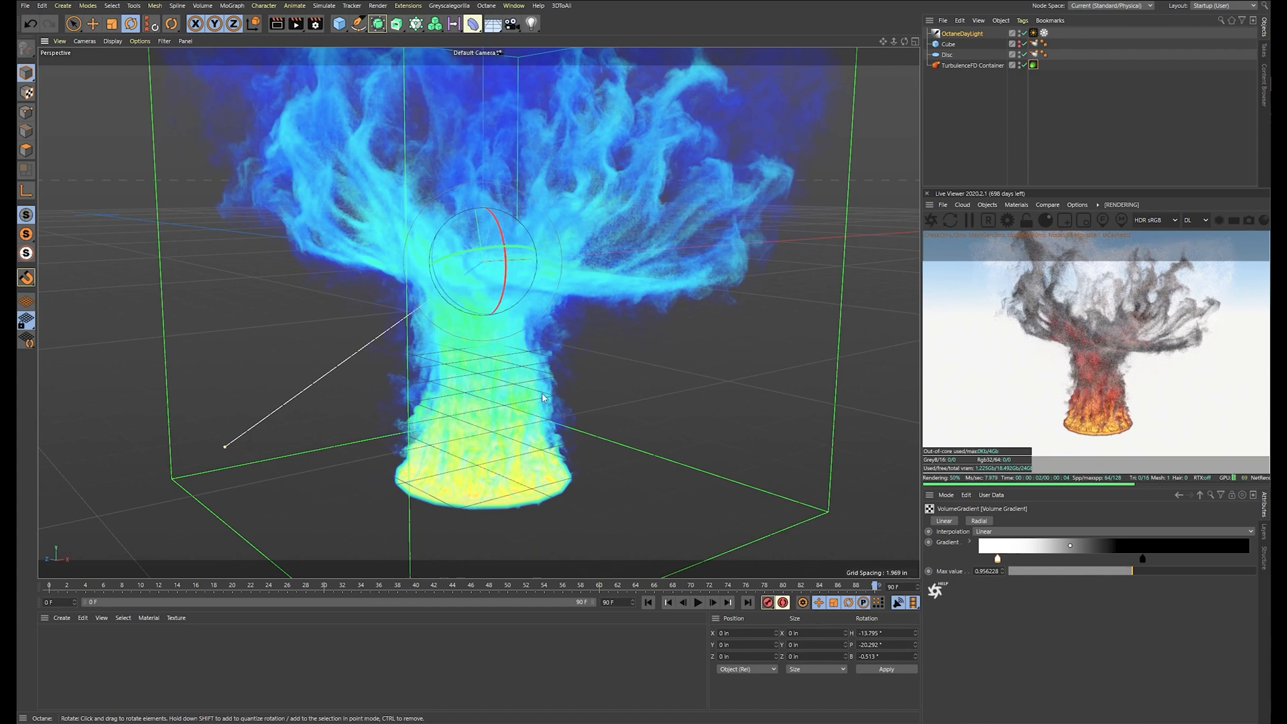
alt+drag(542, 393, 641, 313)
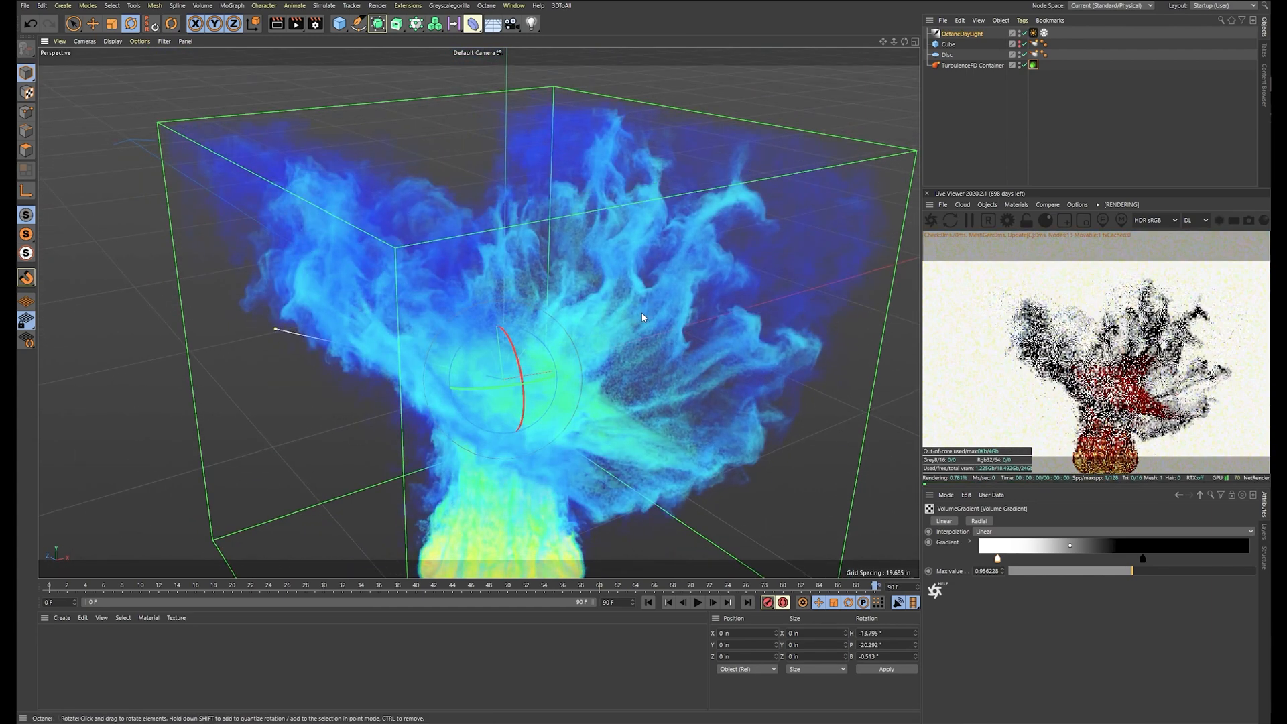
scroll(641, 313, up, 3)
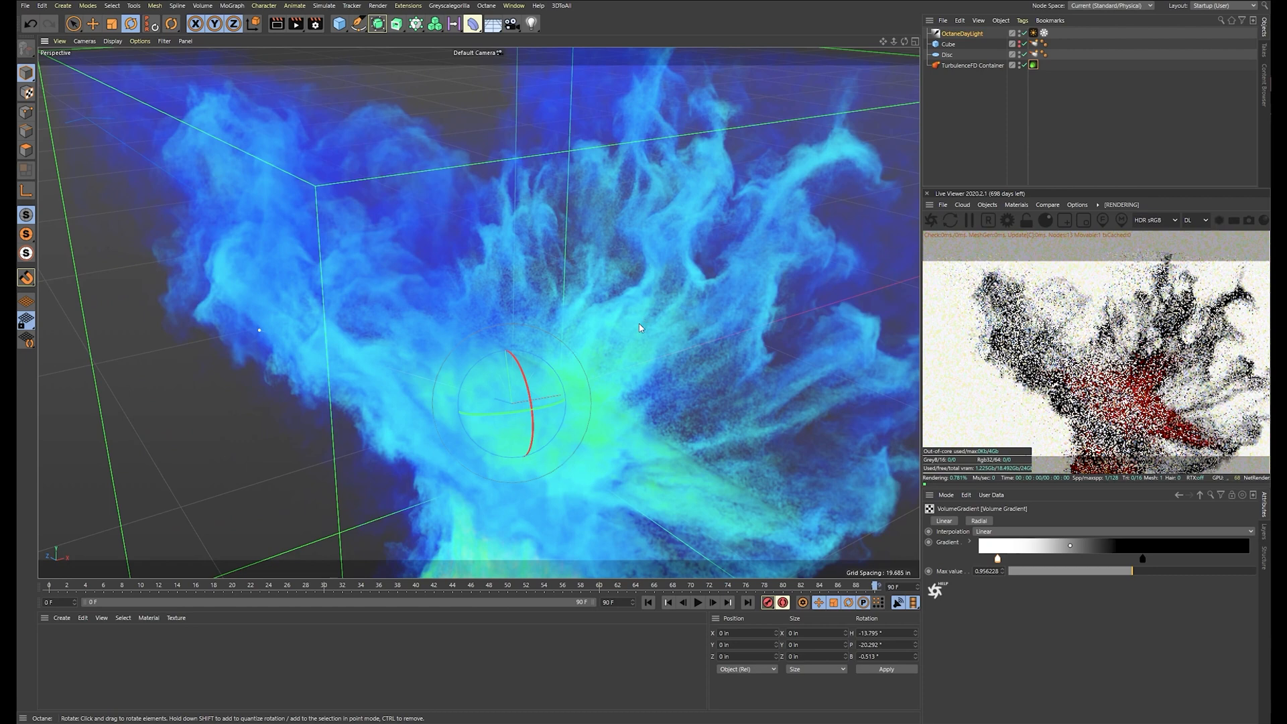
scroll(639, 329, down, 1)
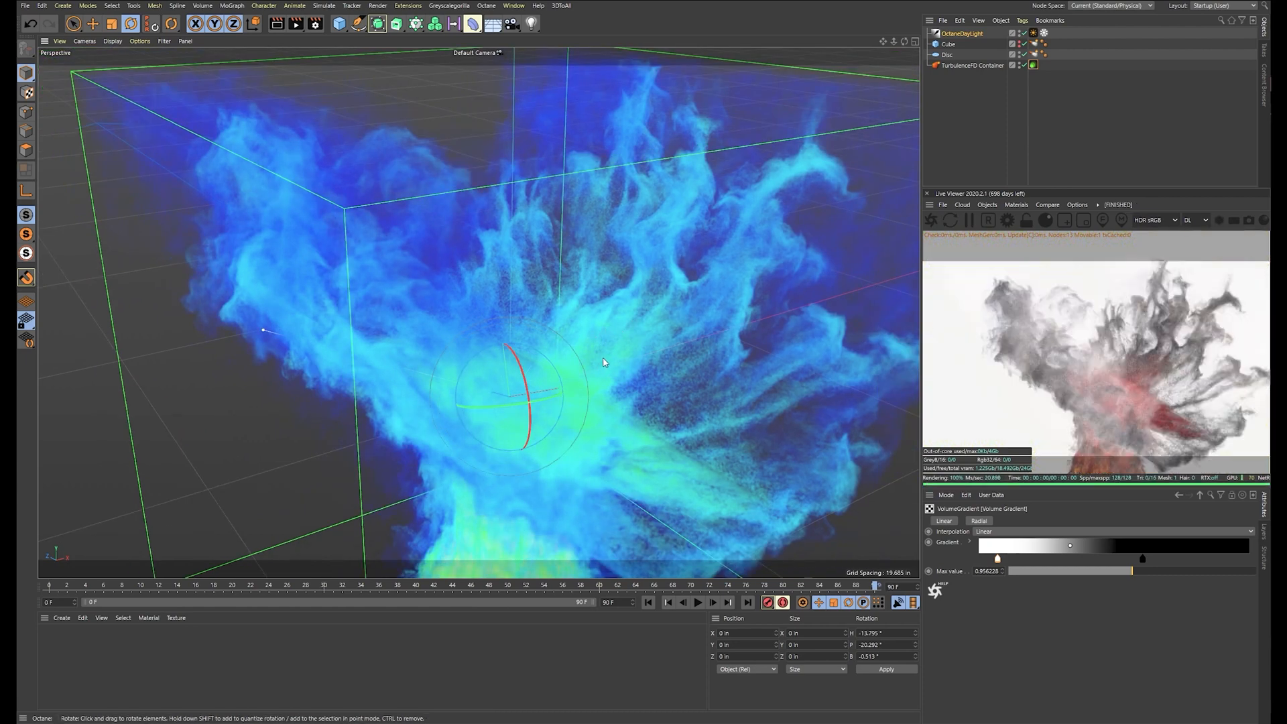
mouse_move(603, 362)
mouse_down()
mouse_move(608, 338)
mouse_move(630, 356)
mouse_move(652, 347)
mouse_up()
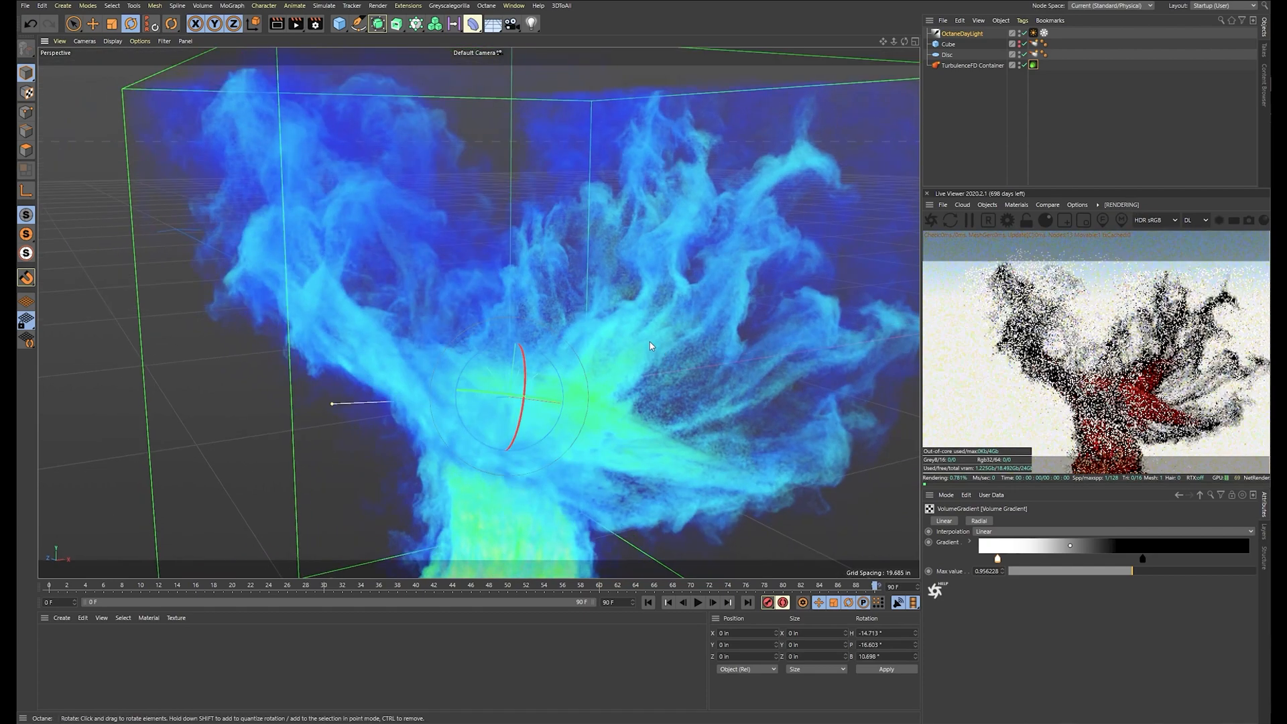
scroll(649, 340, down, 5)
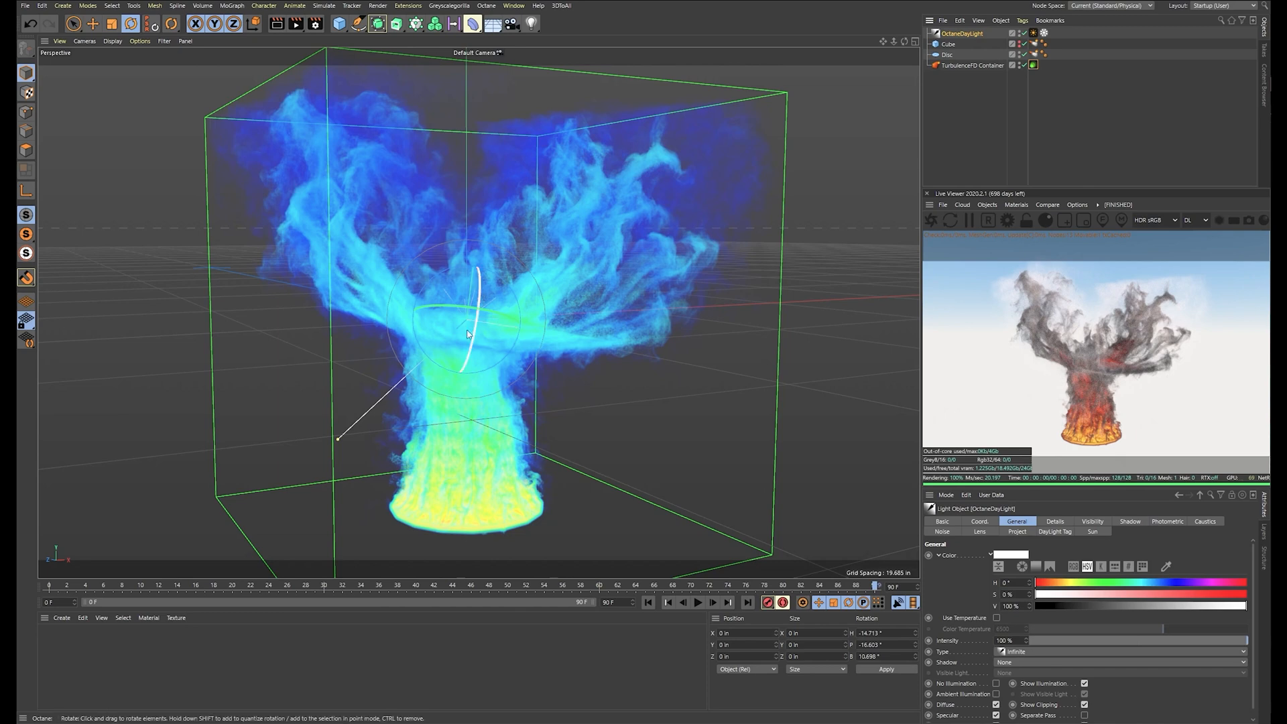
drag(442, 343, 481, 365)
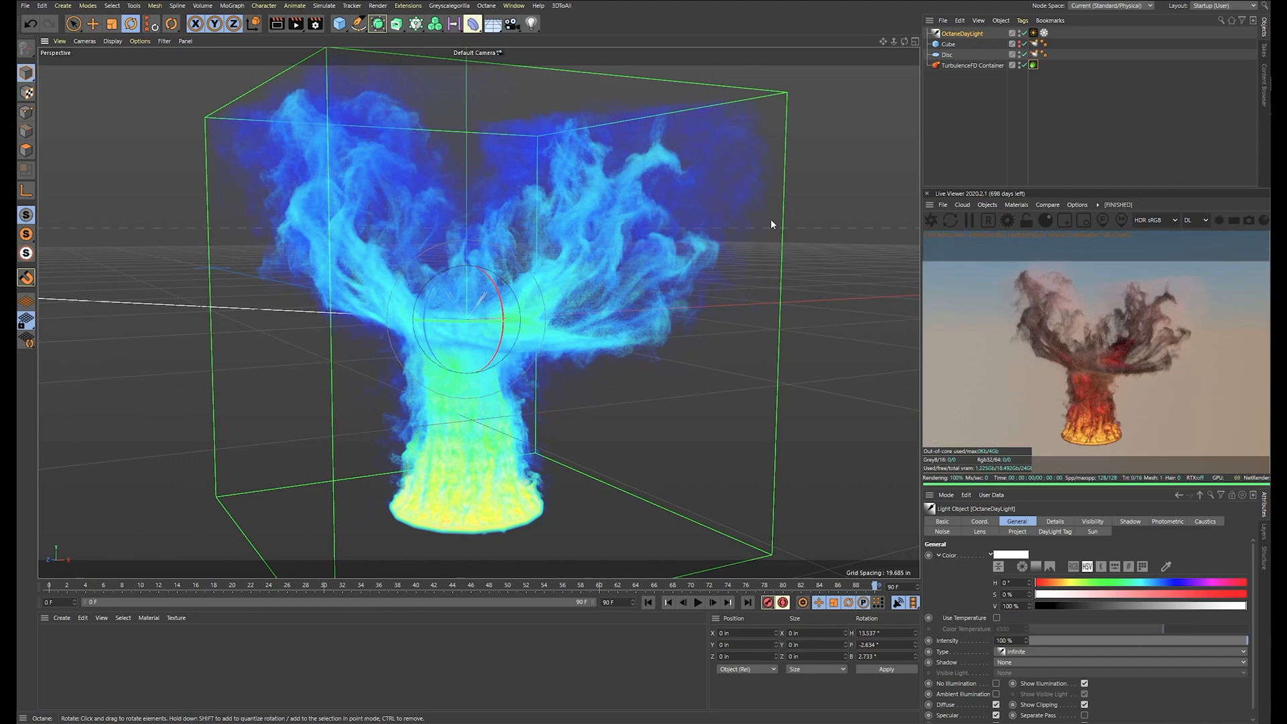
click(988, 99)
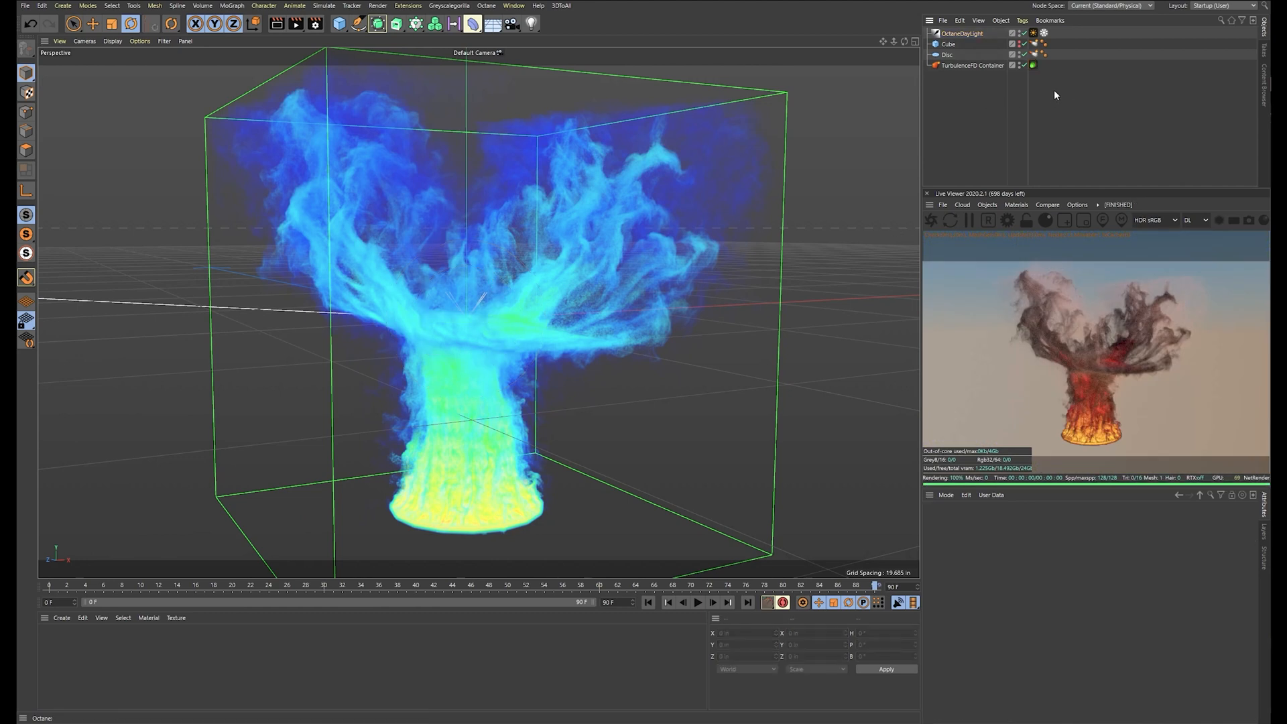
Add an Octane Camera to the scene and enable post processing in its camera tag
click(1000, 21)
click(990, 205)
click(987, 205)
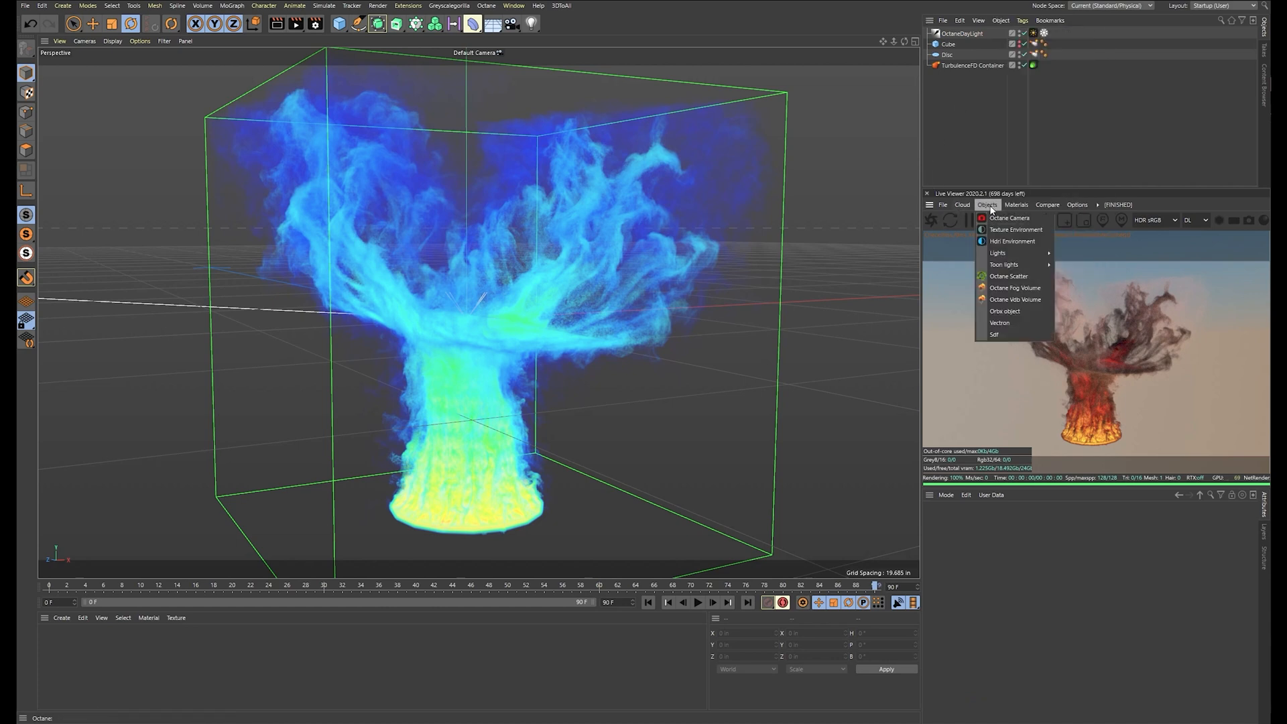
click(1002, 216)
click(1024, 33)
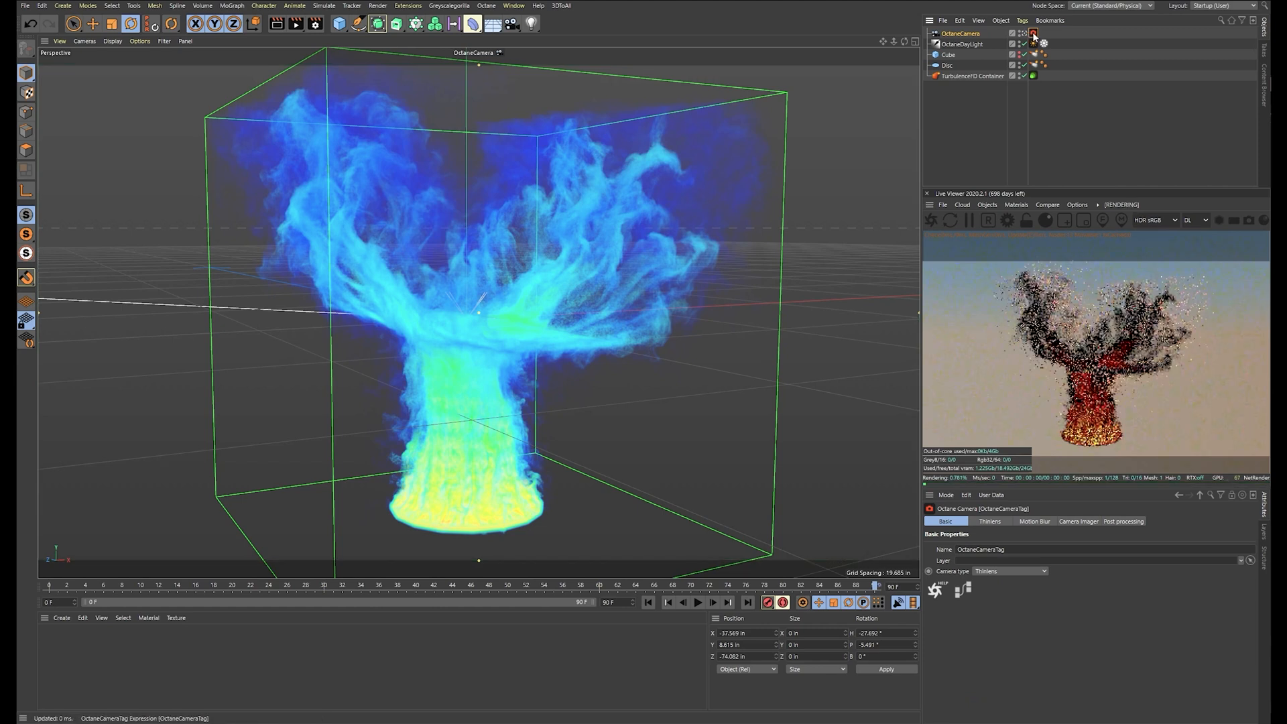
click(1130, 522)
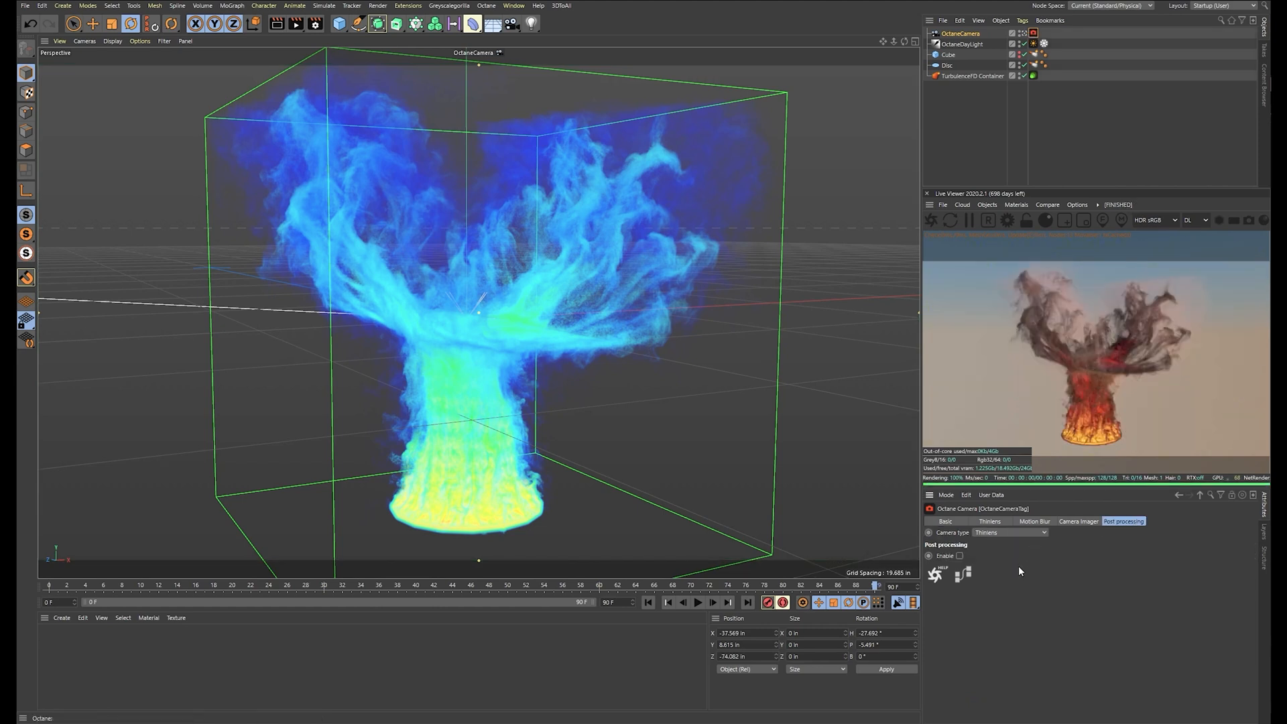
click(959, 556)
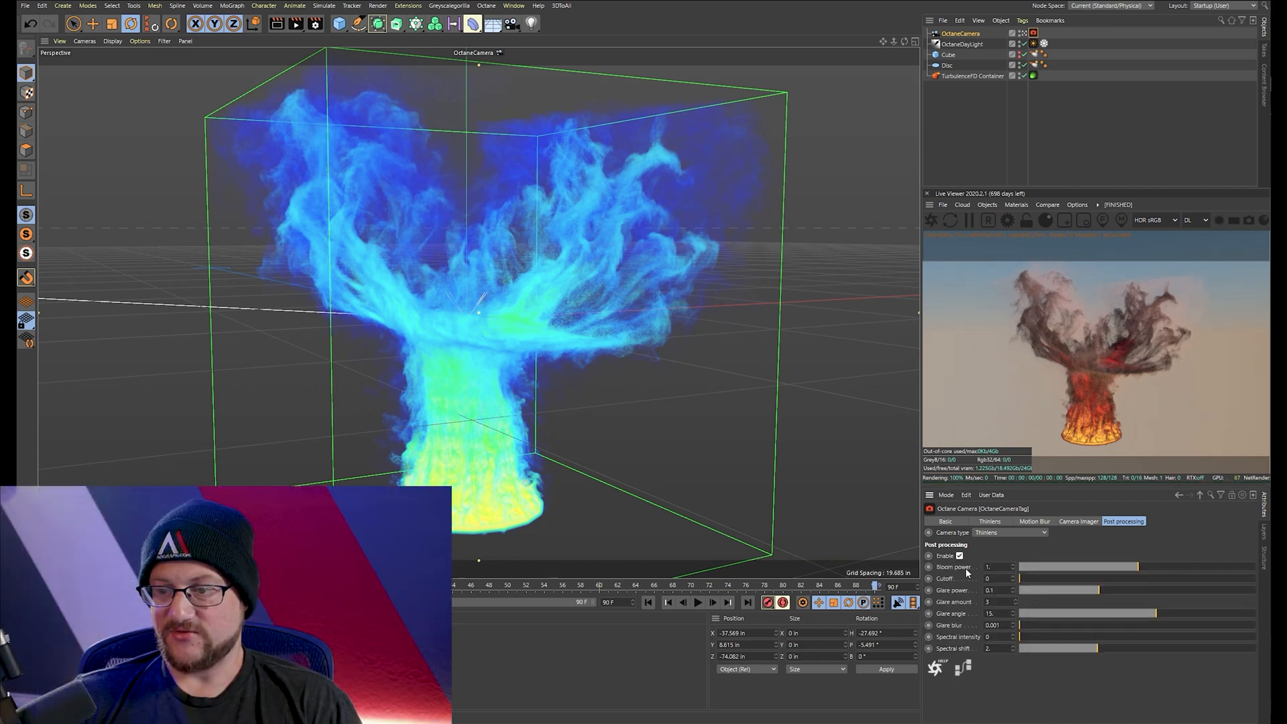
Set the camera's bloom power to about 431 and its cutoff to about 0.32 to limit the glow to the fire
drag(1153, 570, 1225, 566)
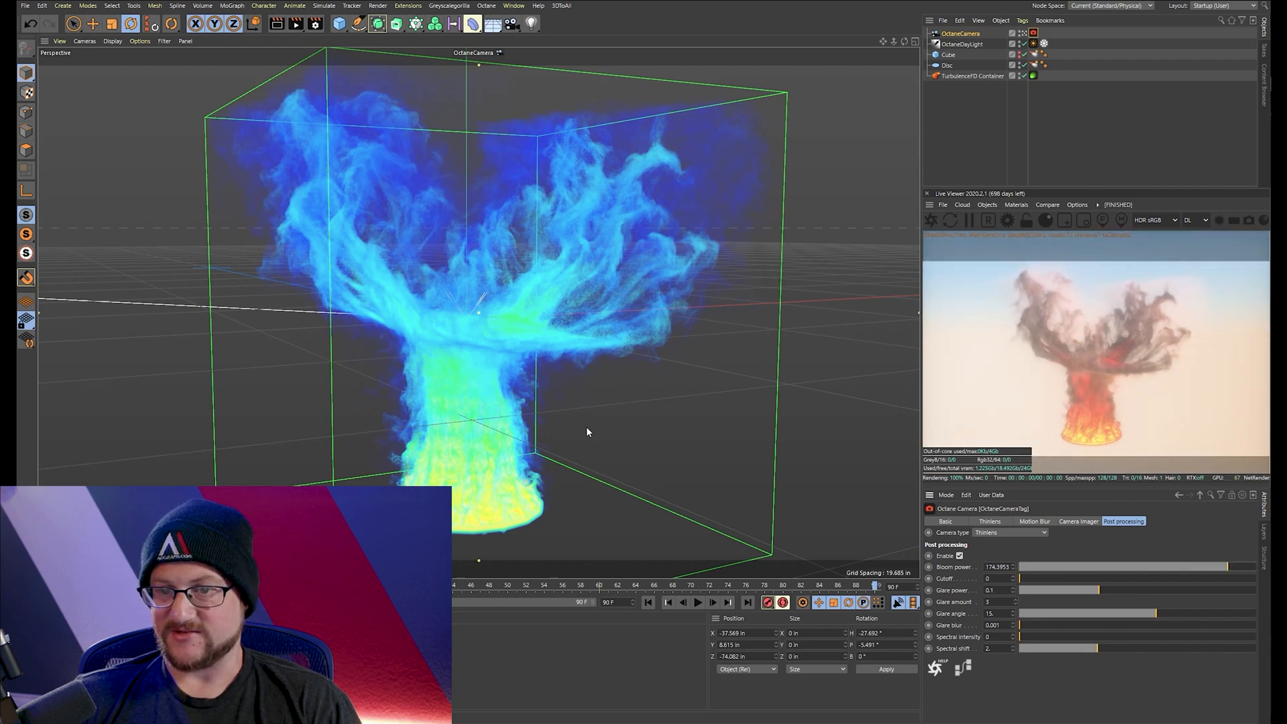
alt+middle_drag(629, 492, 628, 466)
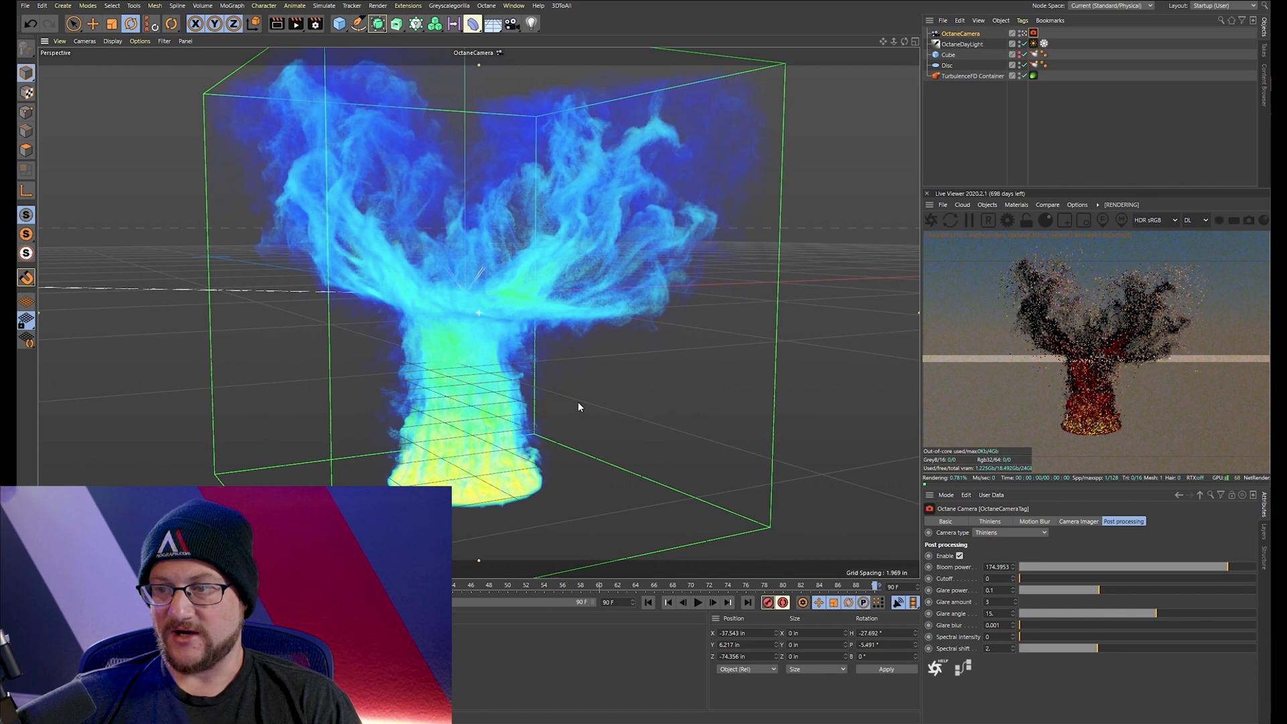
mouse_move(1230, 570)
mouse_down()
mouse_move(1254, 570)
mouse_move(1239, 570)
mouse_up()
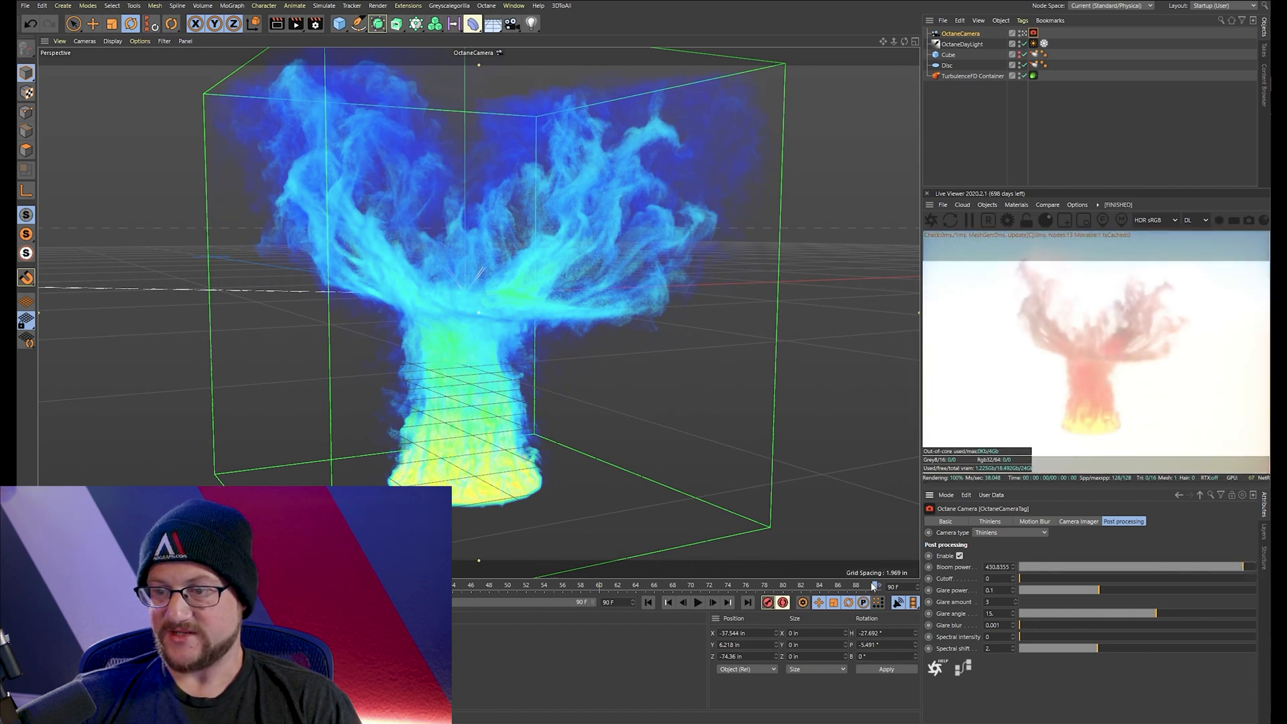
drag(1020, 579, 1050, 582)
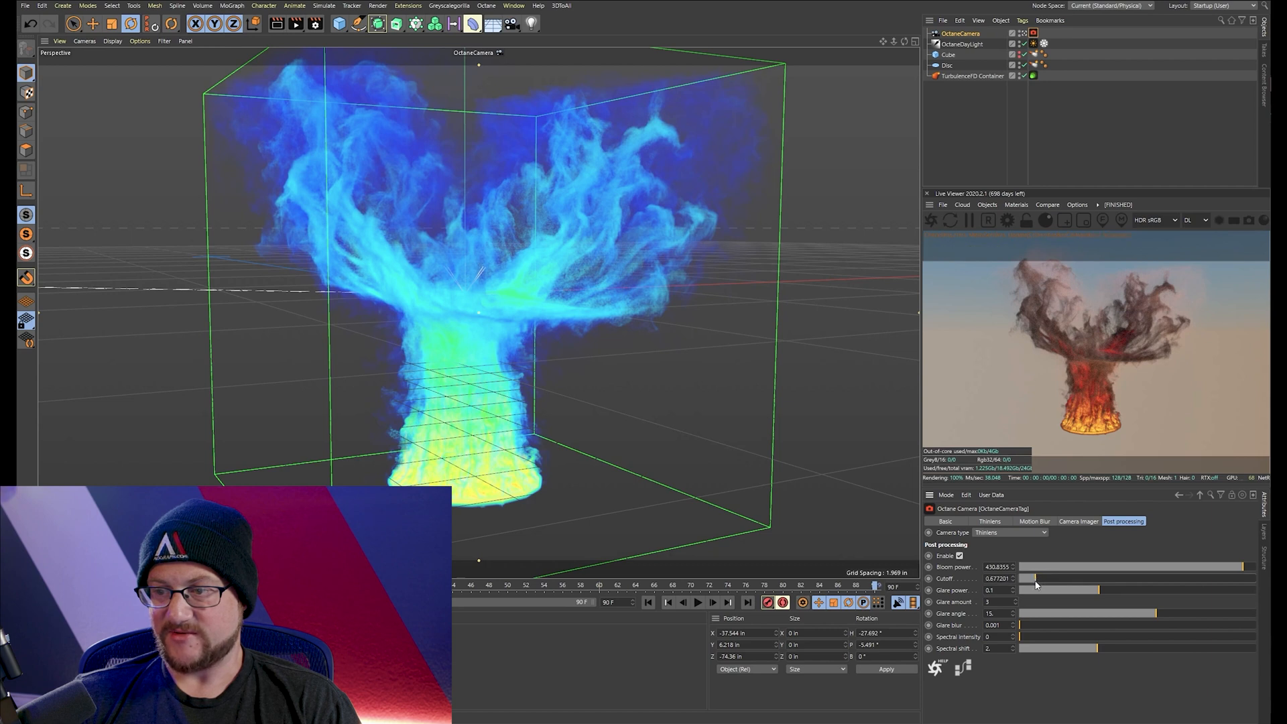
drag(1031, 585, 1028, 589)
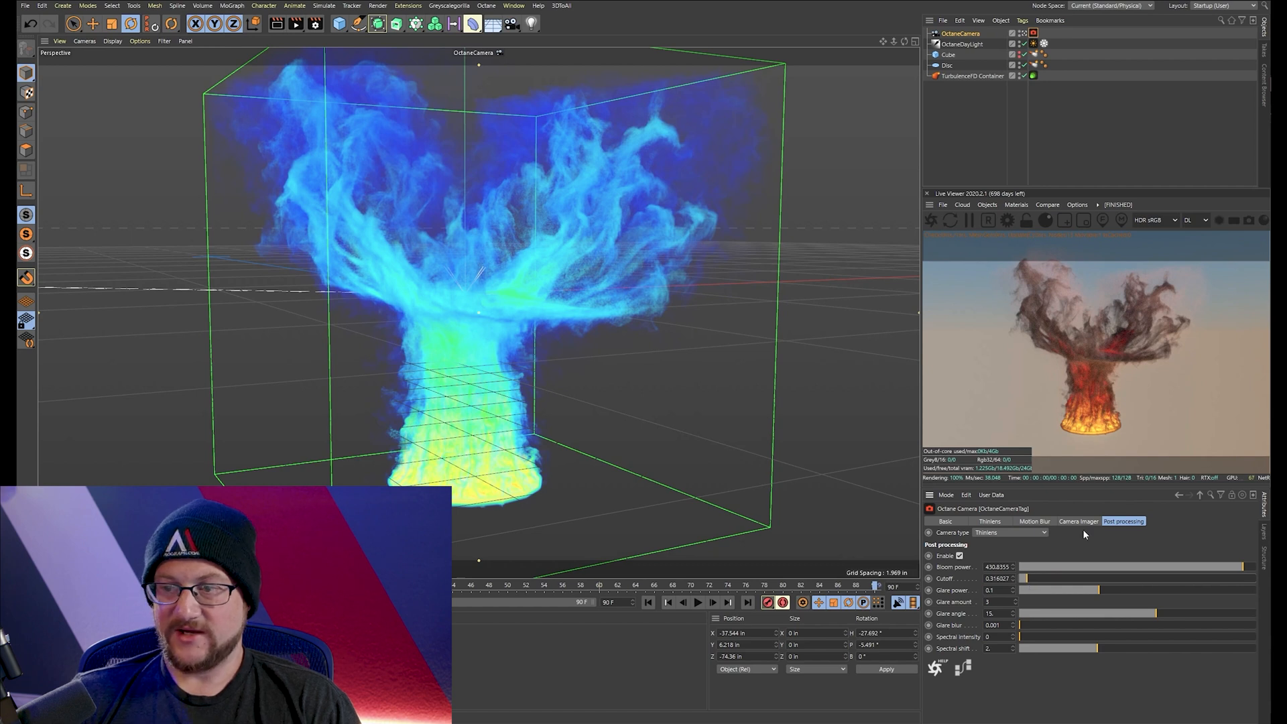
Set the power of the volume medium's texture emission to about 0.75
click(1200, 494)
click(1033, 75)
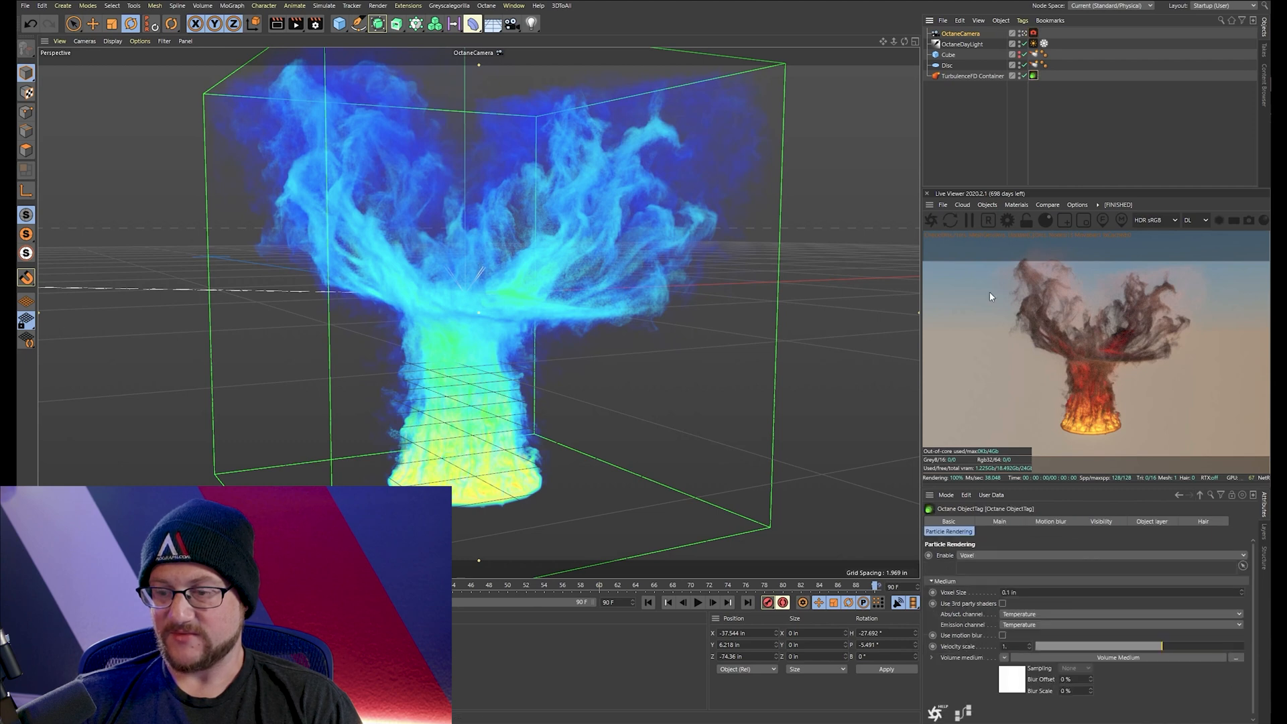
scroll(1242, 635, down, 5)
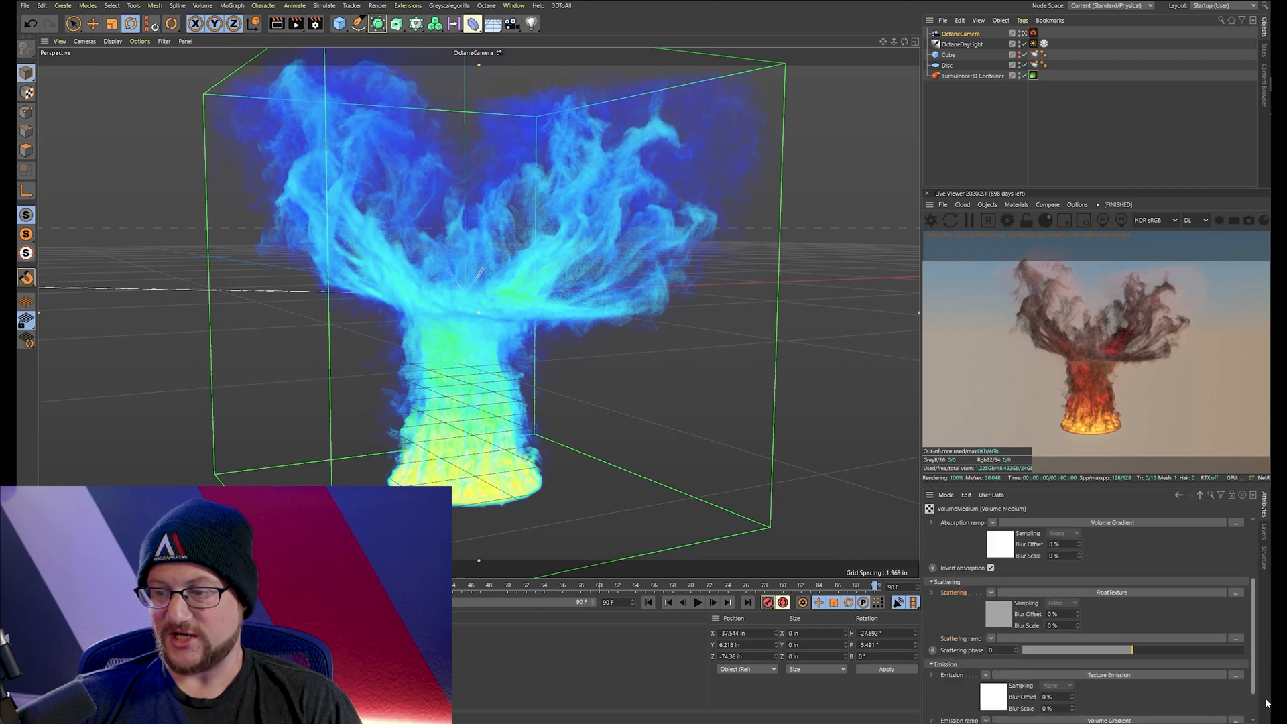
click(1041, 662)
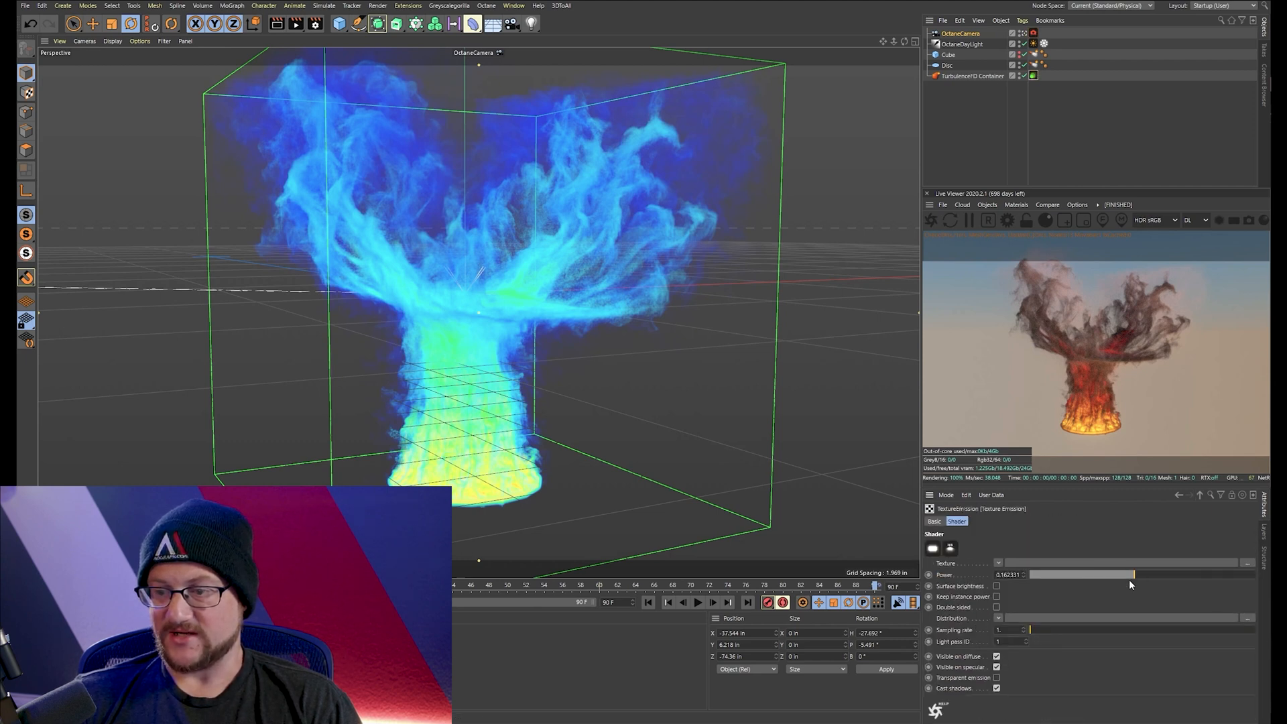
drag(1135, 573, 1154, 576)
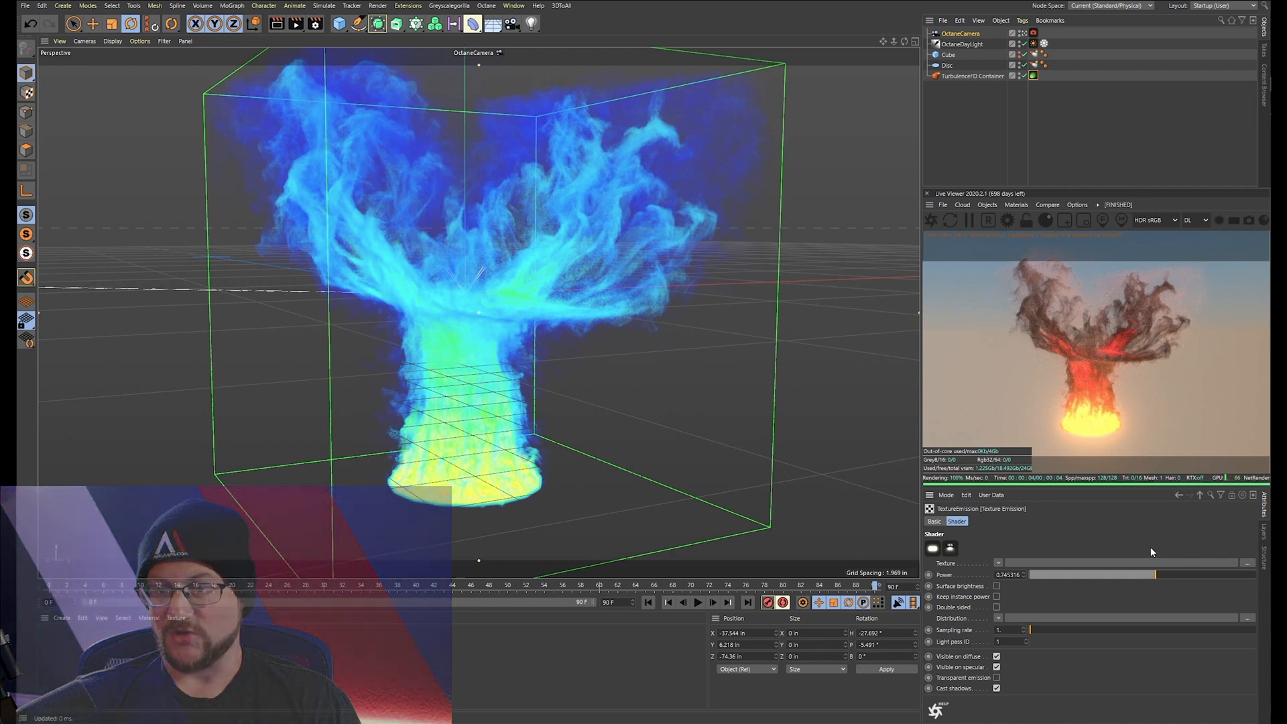
Reduce the bloom power in the Octane camera's post-processing settings
click(1033, 34)
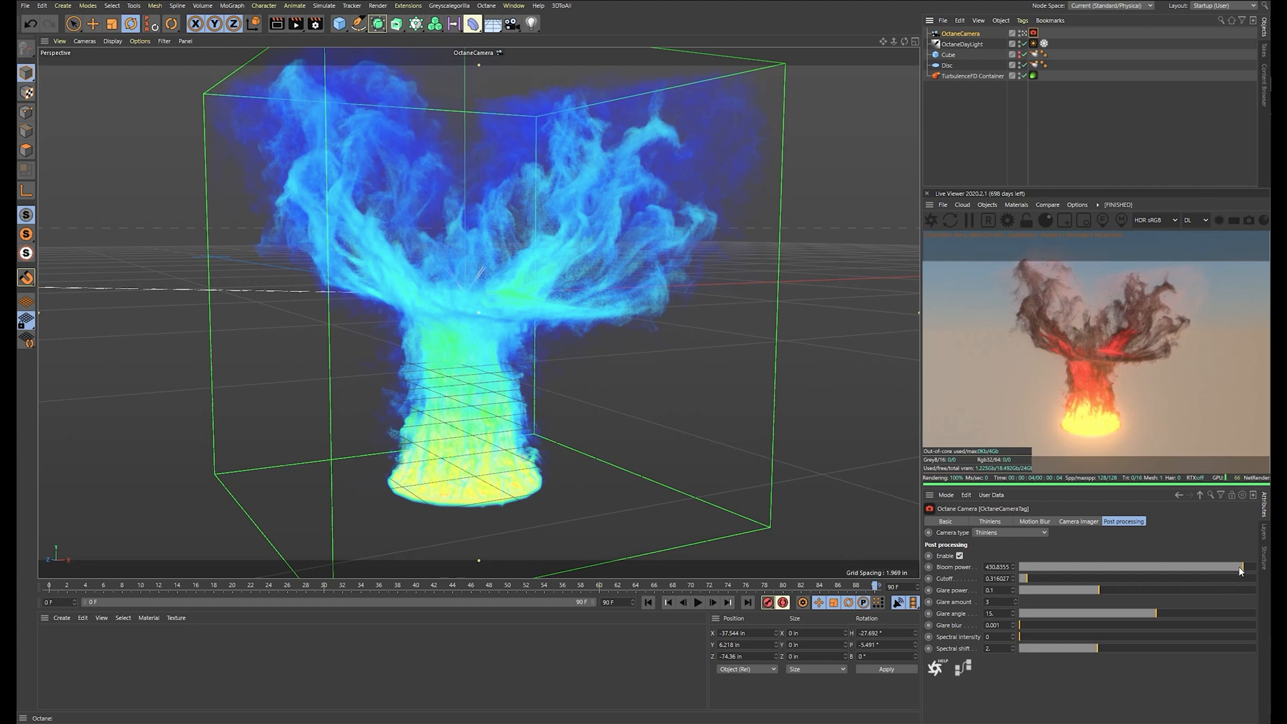
drag(1240, 570, 1146, 570)
key(ctrl+z)
click(1199, 496)
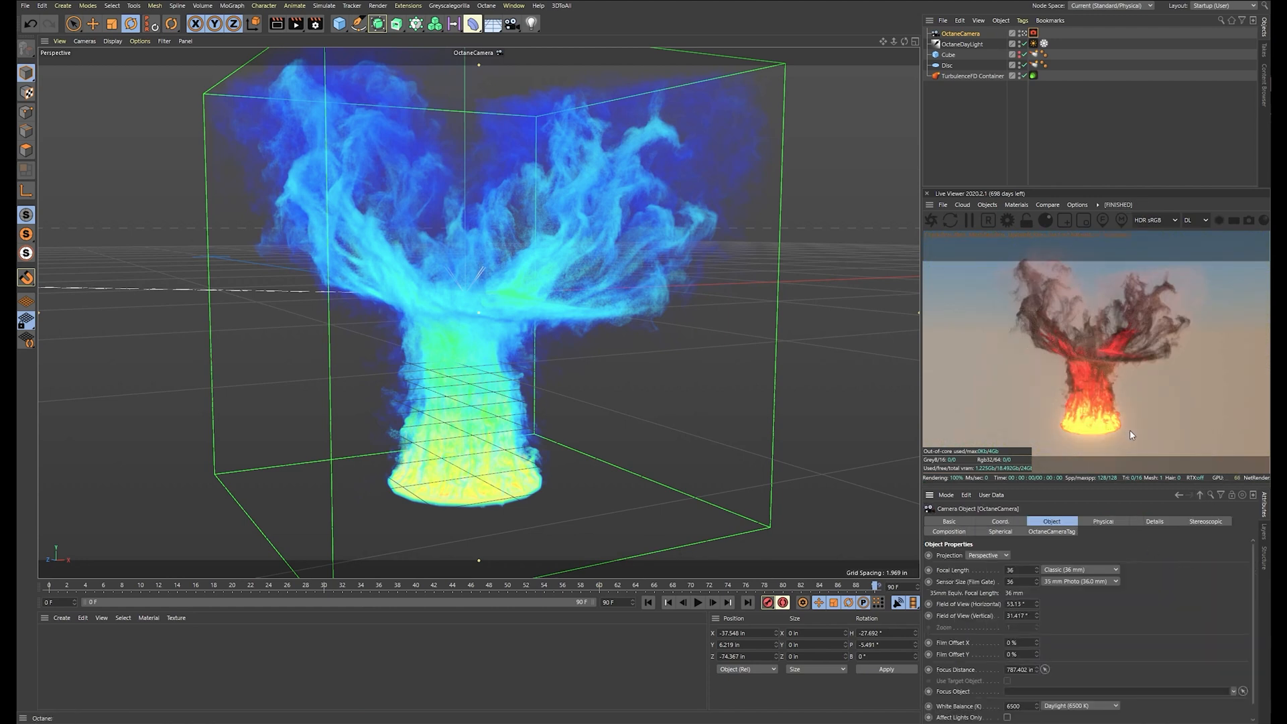
Lower the power of the volume medium's texture emission to about 0.59
click(1033, 75)
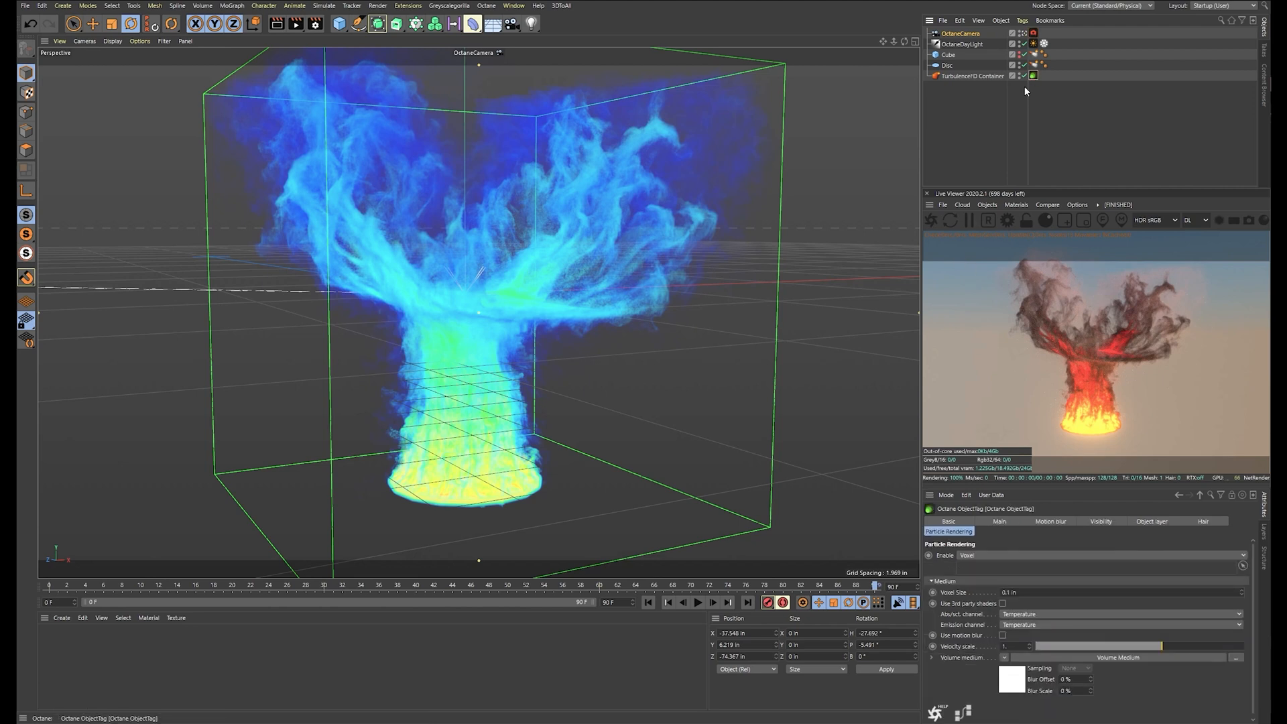
scroll(1250, 607, down, 1)
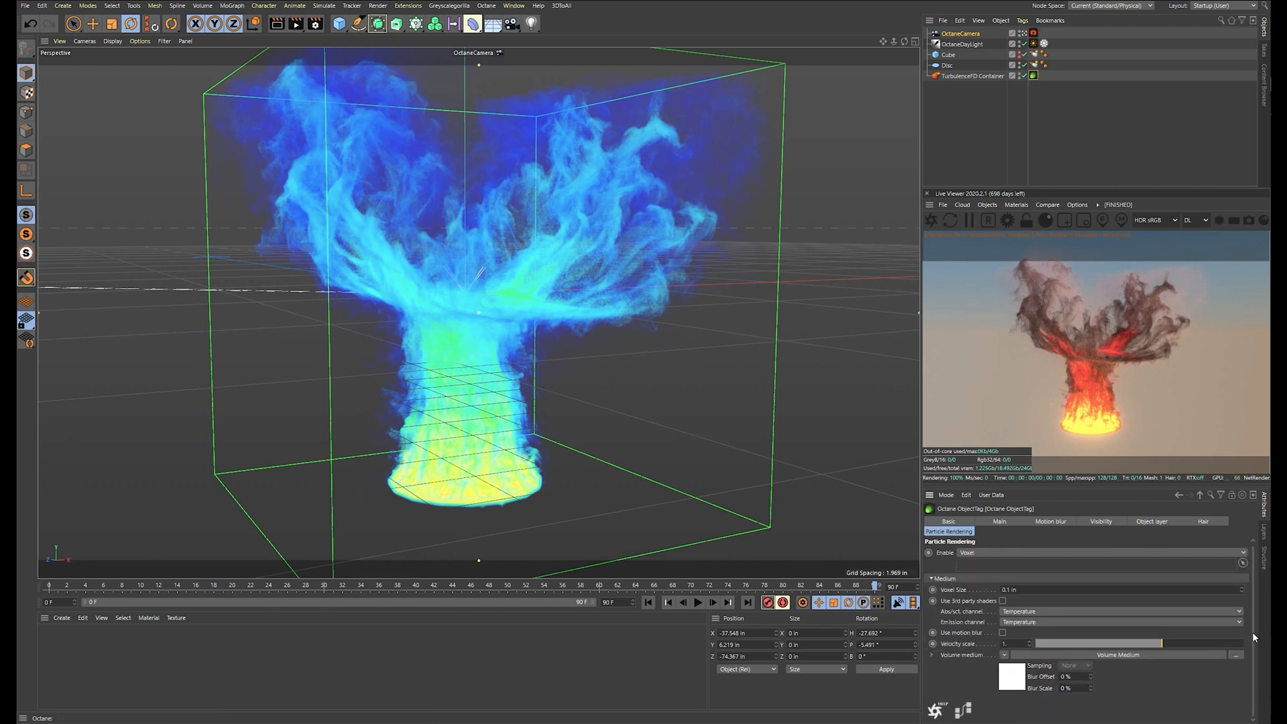
click(1012, 677)
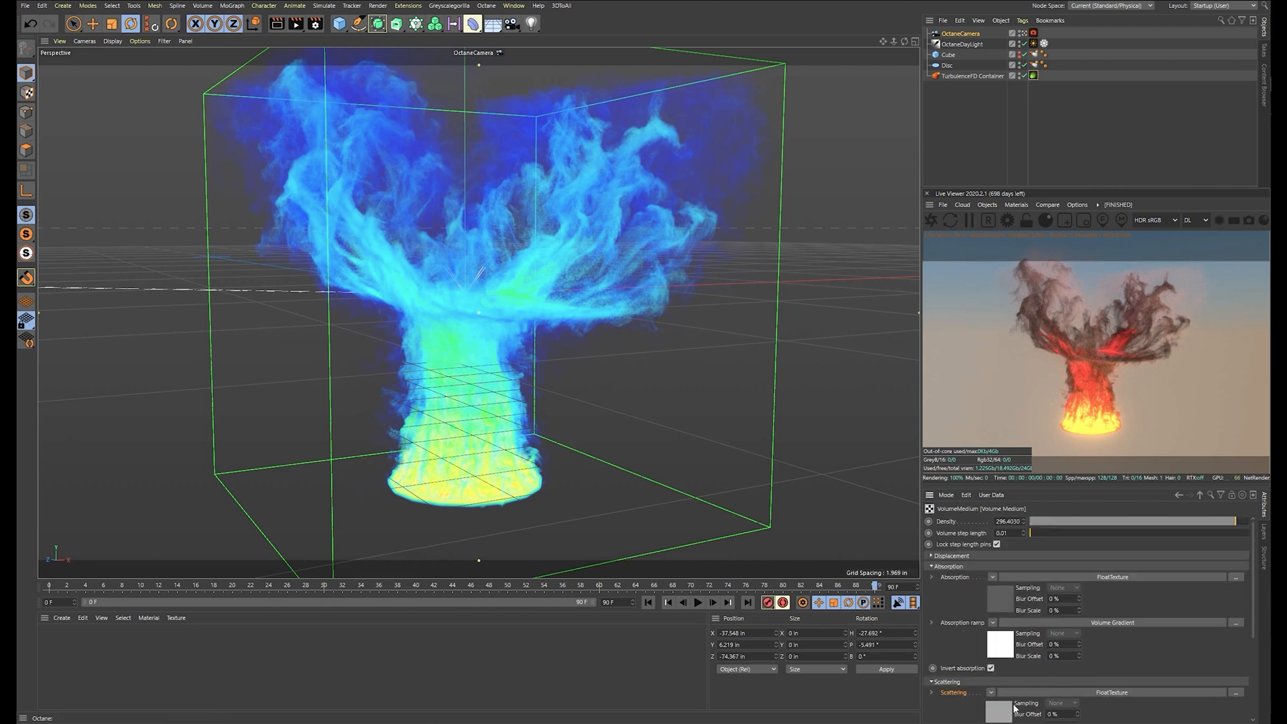
scroll(1246, 639, down, 3)
click(1162, 593)
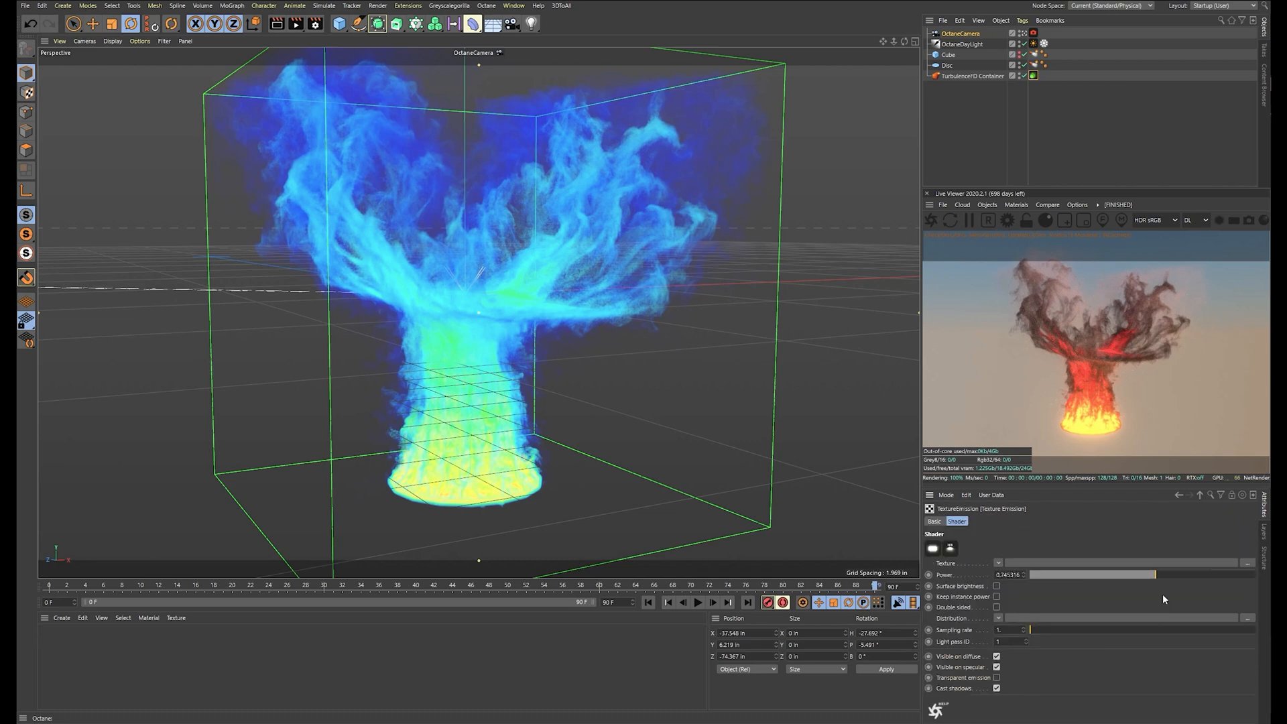
drag(1152, 576, 1150, 576)
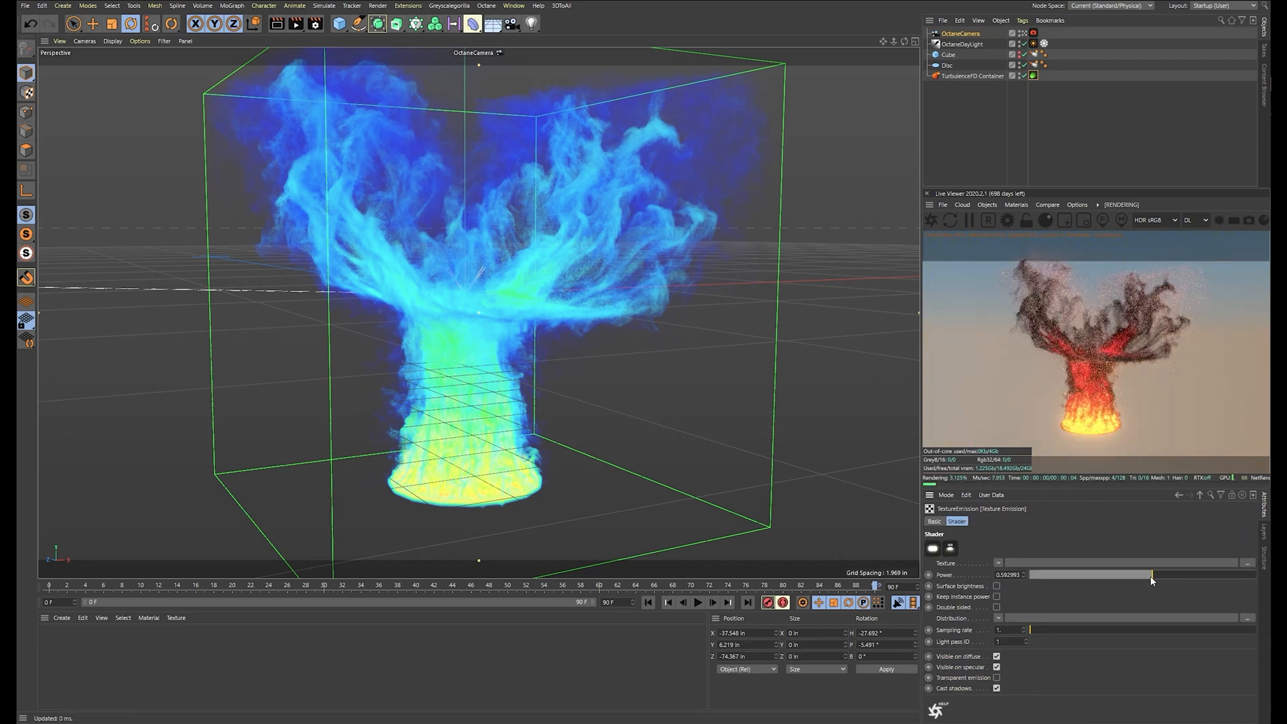
Raise the volume medium's density to about 445 and review its emission settings
click(1199, 494)
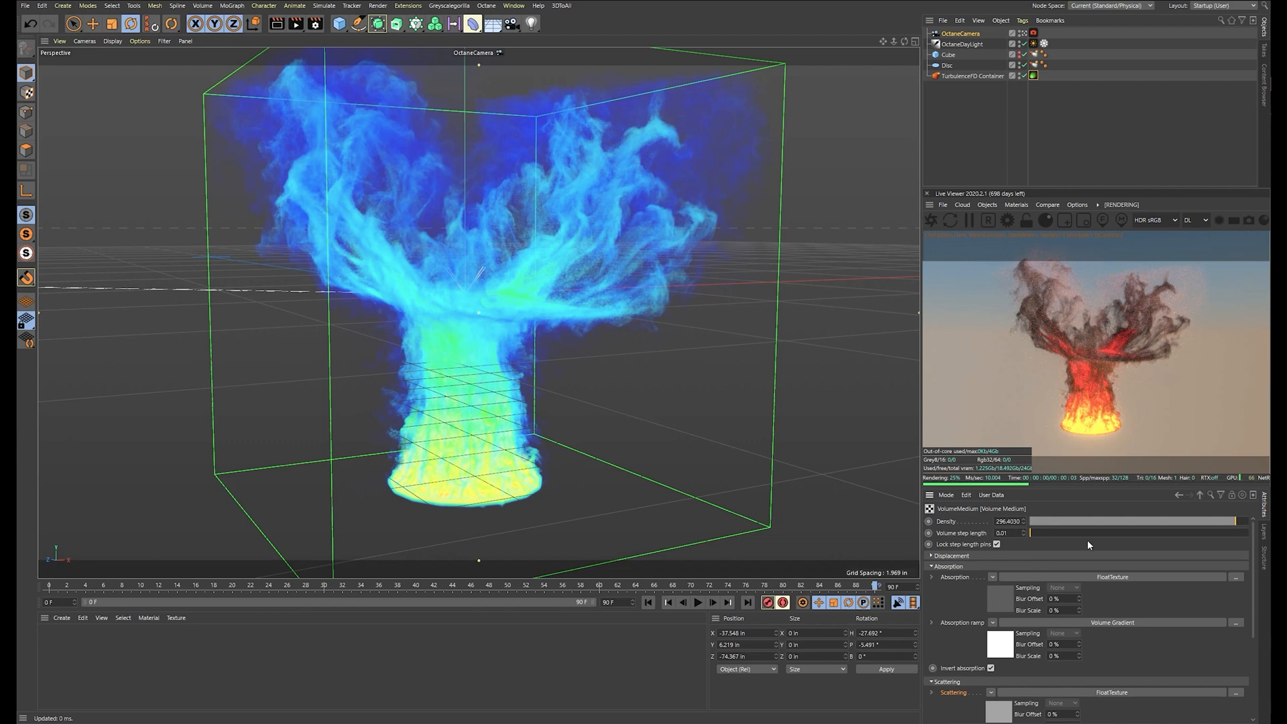
drag(1237, 526, 1240, 522)
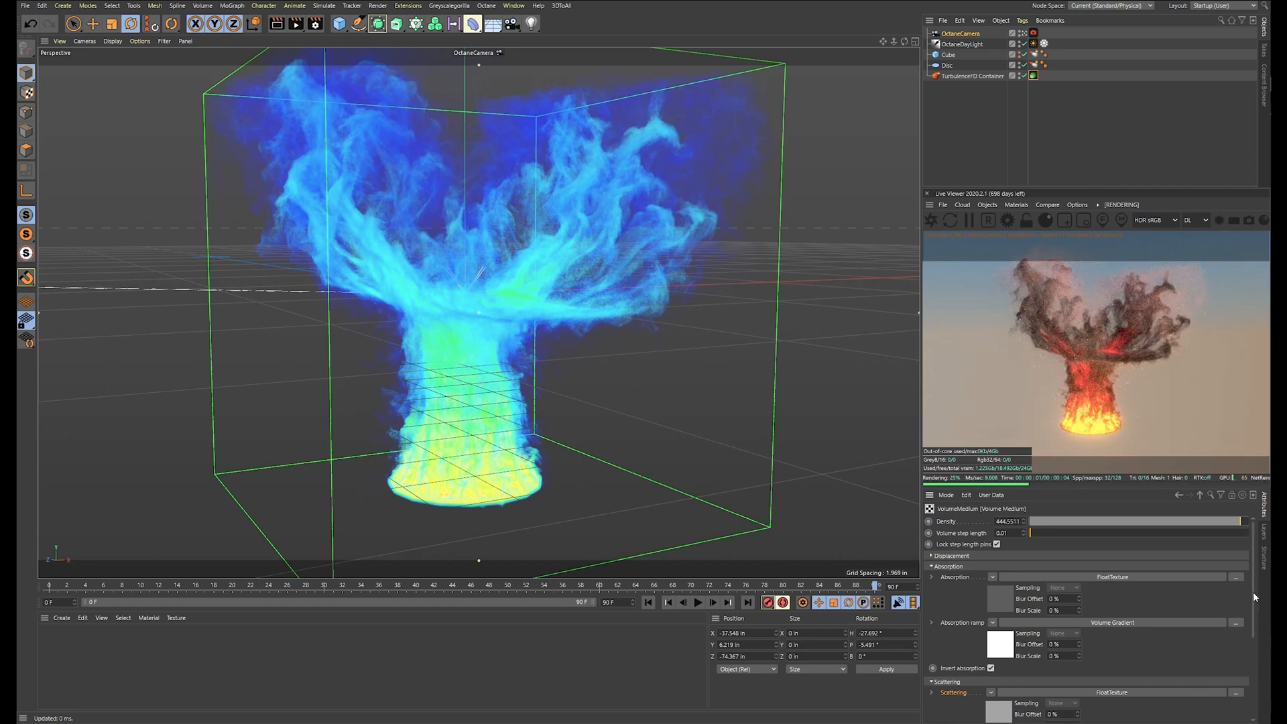
scroll(1253, 596, down, 3)
click(1003, 657)
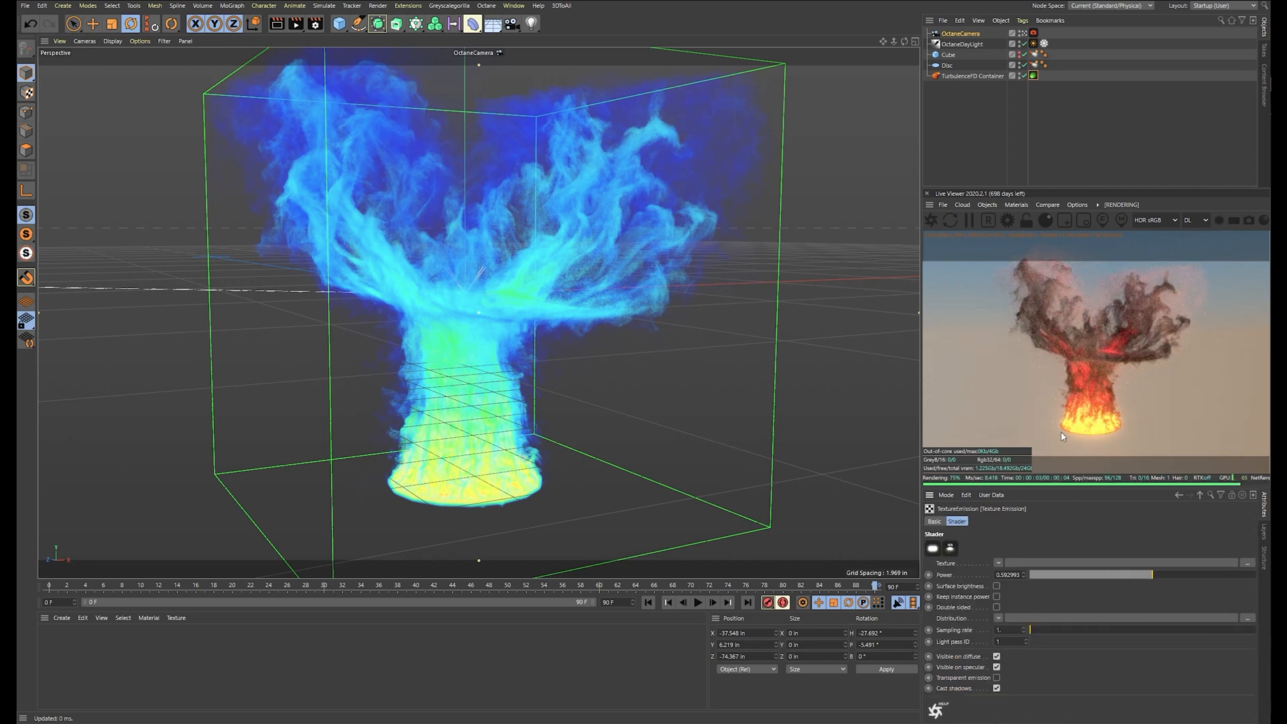
click(1199, 495)
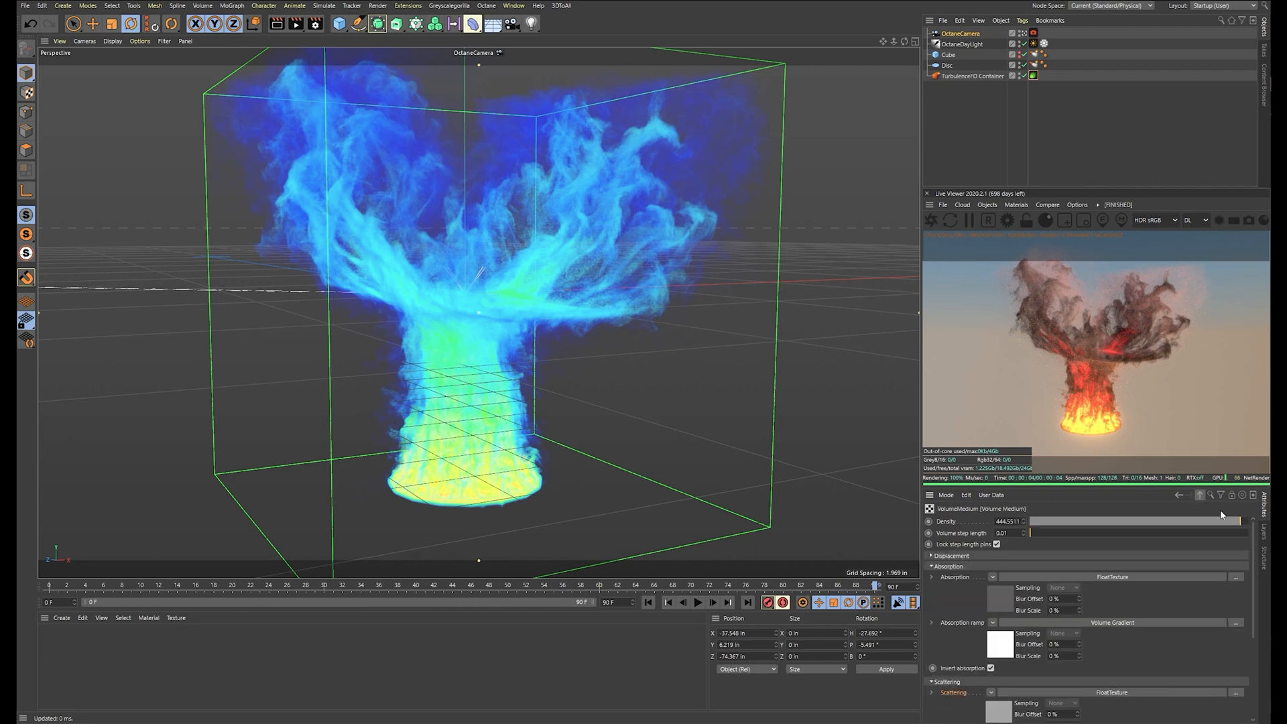
Darken the yellow knot at the hot end of the emission ramp's gradient to a value of 61%
scroll(1257, 607, down, 3)
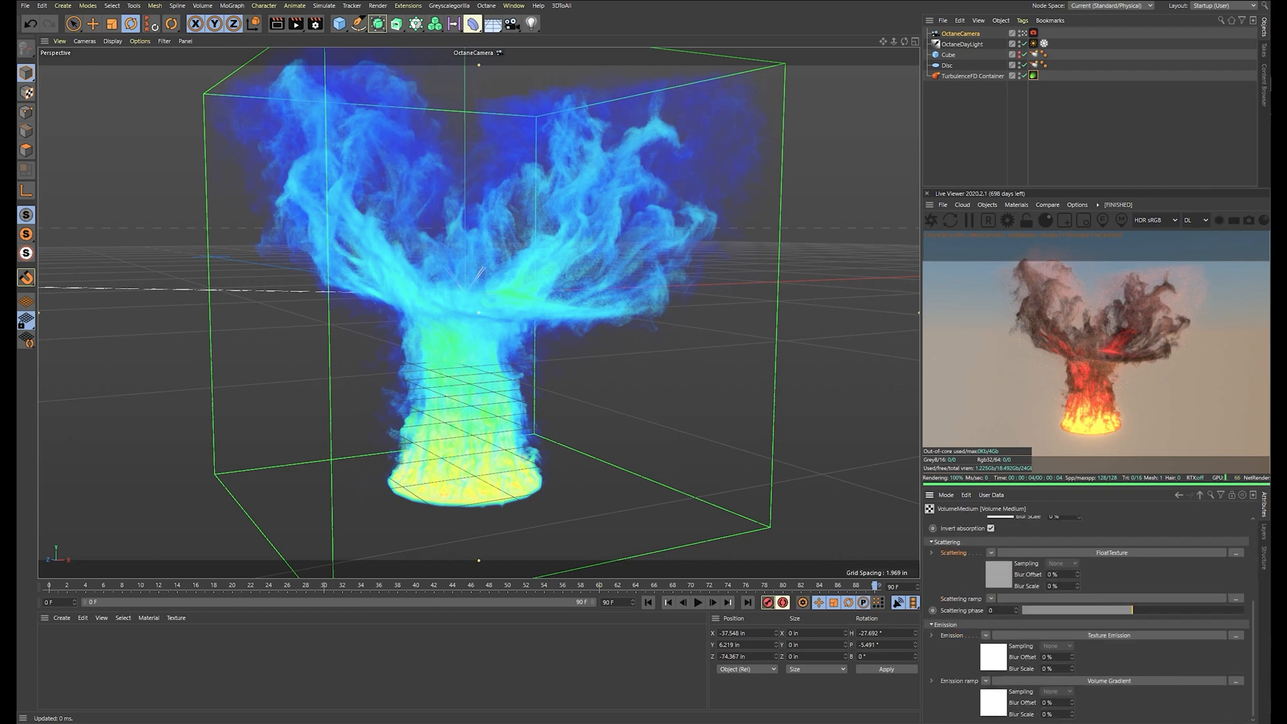
click(999, 696)
double_click(1211, 558)
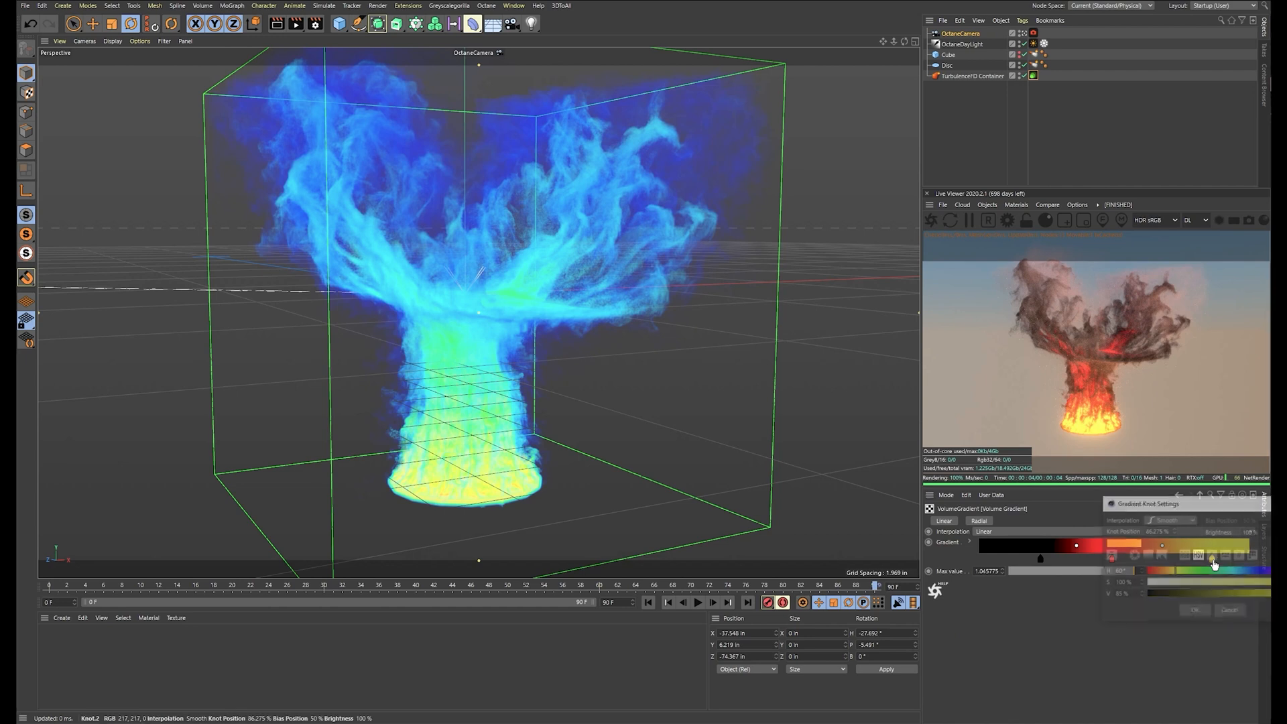
click(1190, 611)
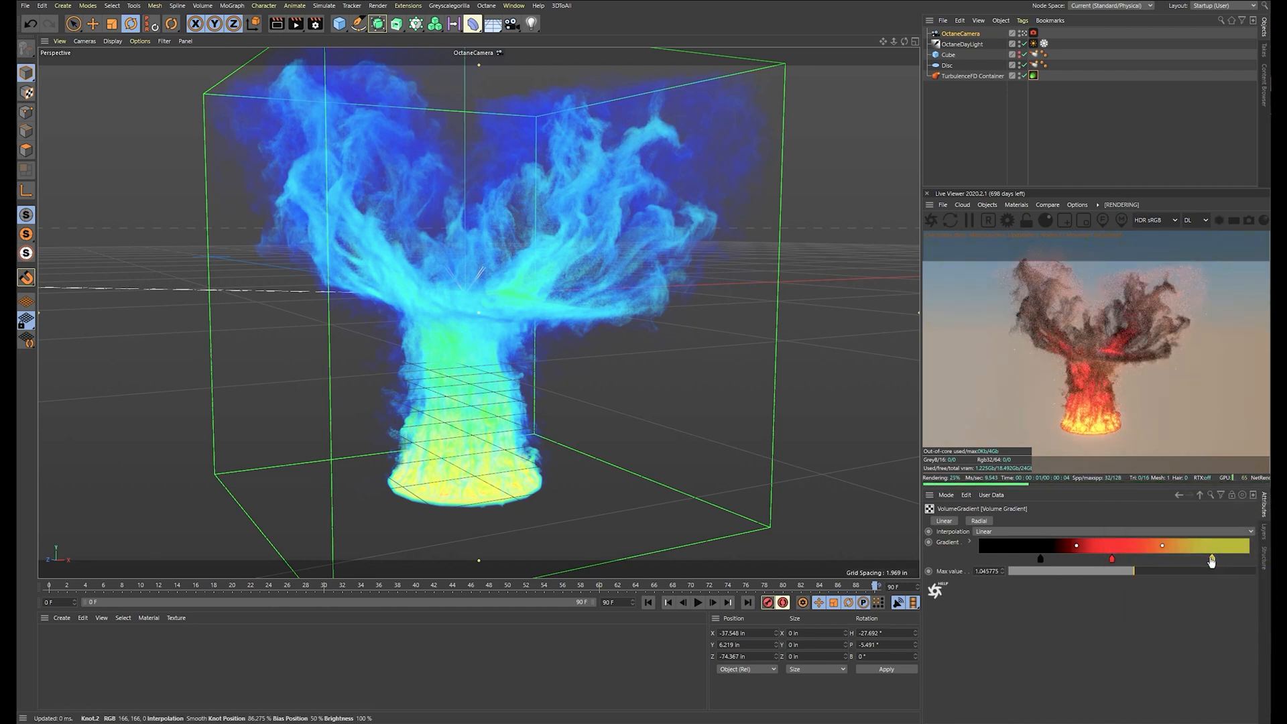
double_click(1212, 558)
click(1248, 593)
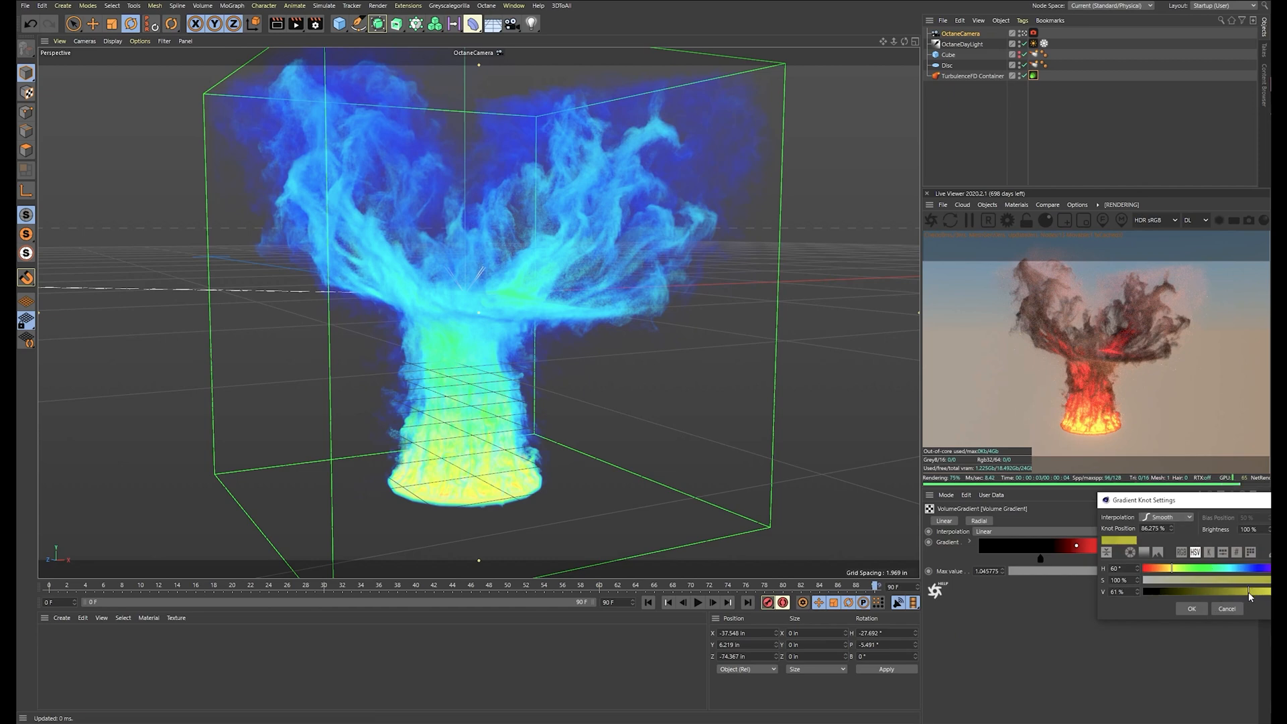
click(1191, 608)
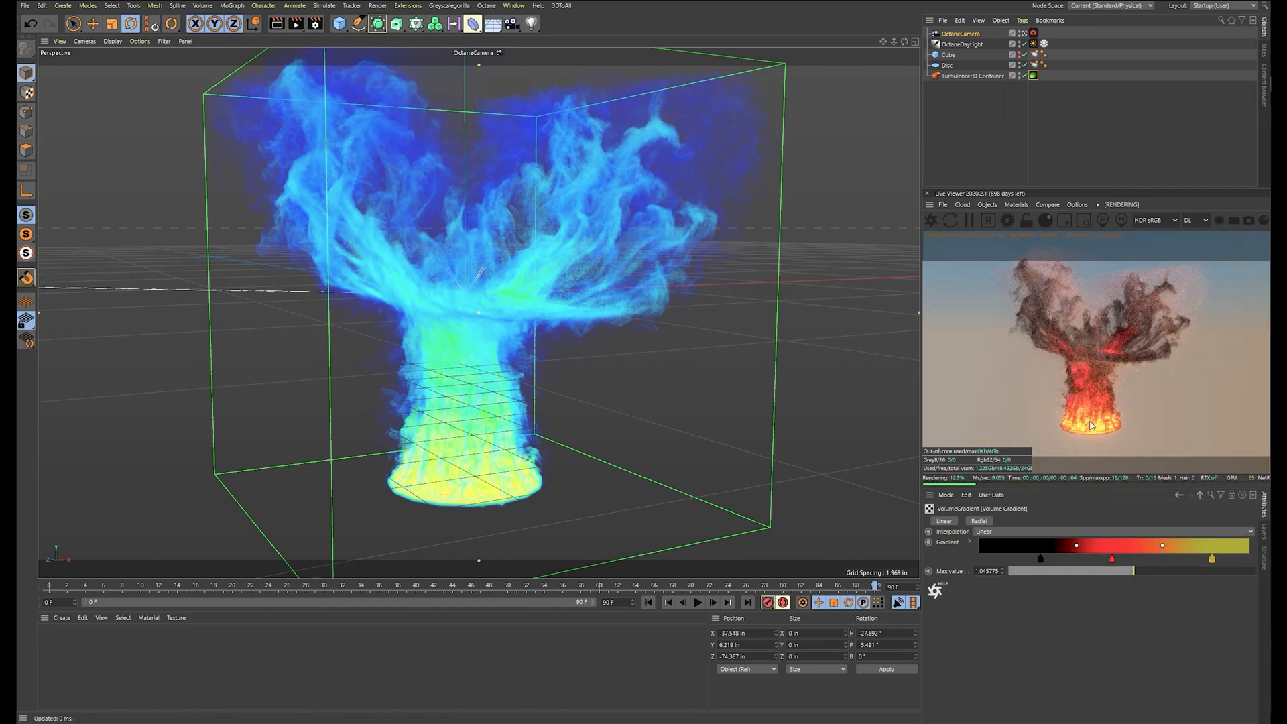
Lower the volume medium's absorption float to about 0.06 and its scattering float to about 0.22
click(1200, 494)
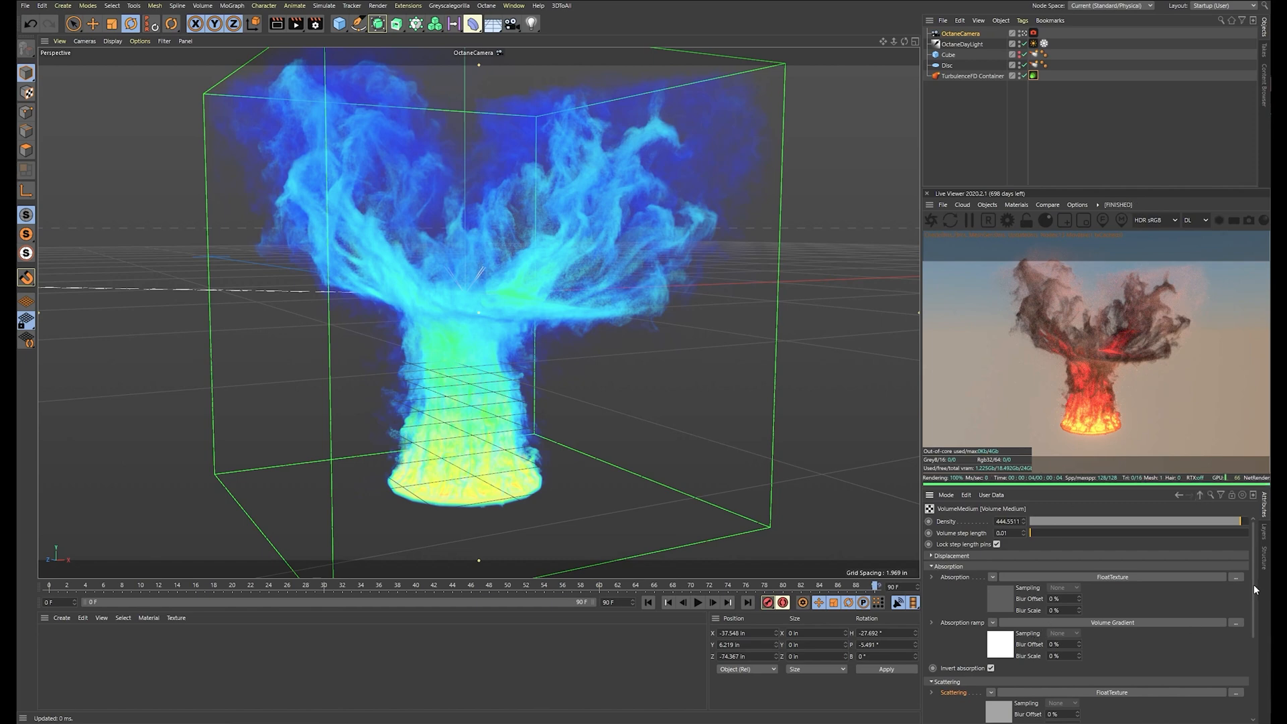
click(1009, 604)
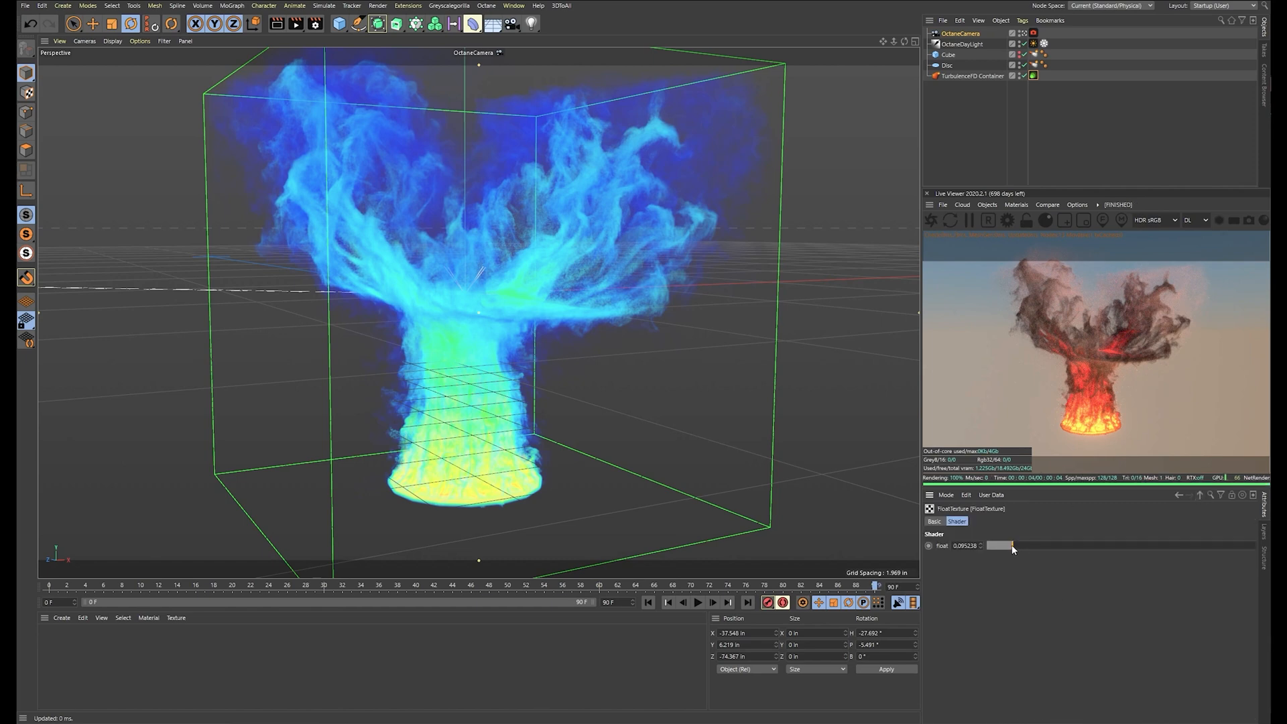
drag(1011, 544, 1002, 545)
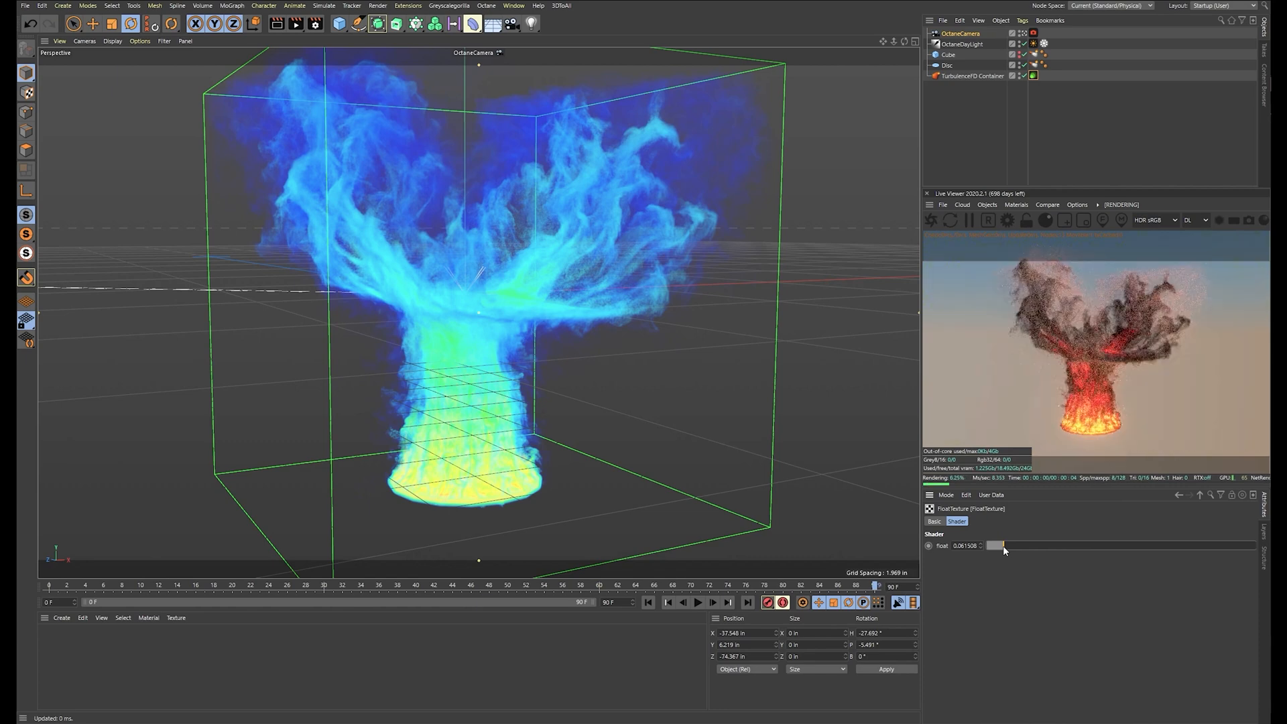
click(1199, 495)
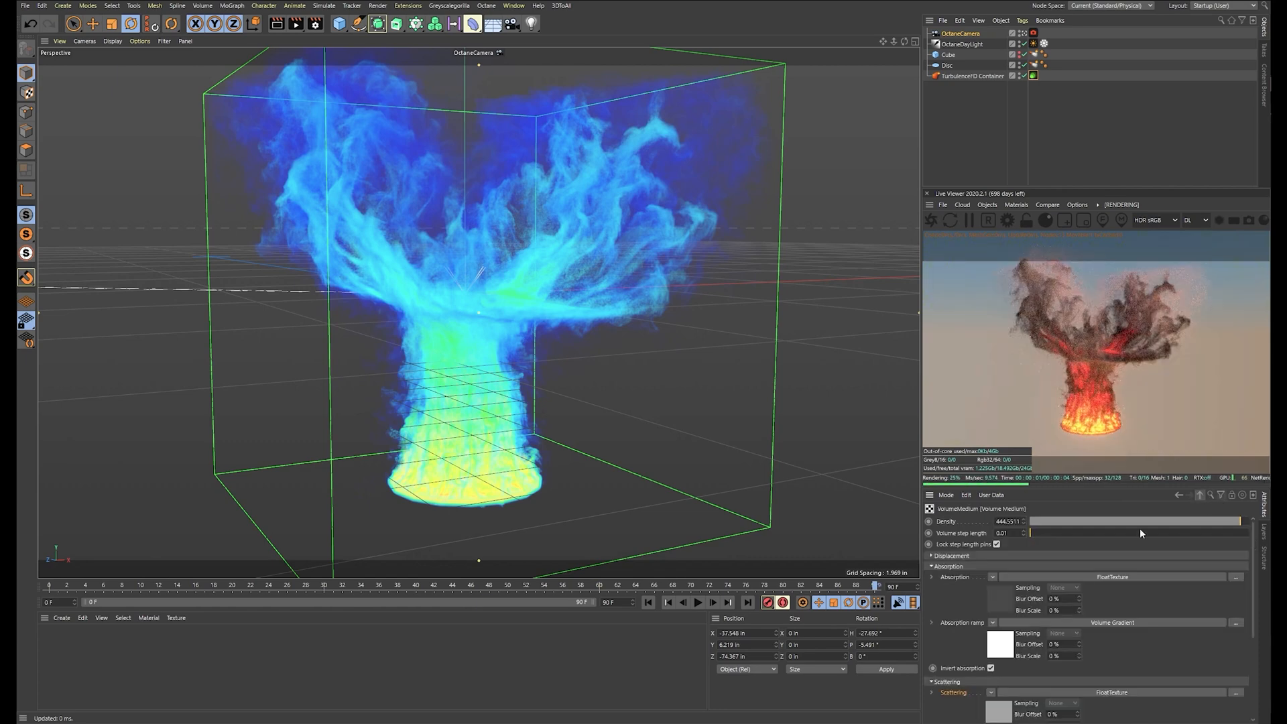
click(1015, 701)
drag(1055, 542, 1046, 548)
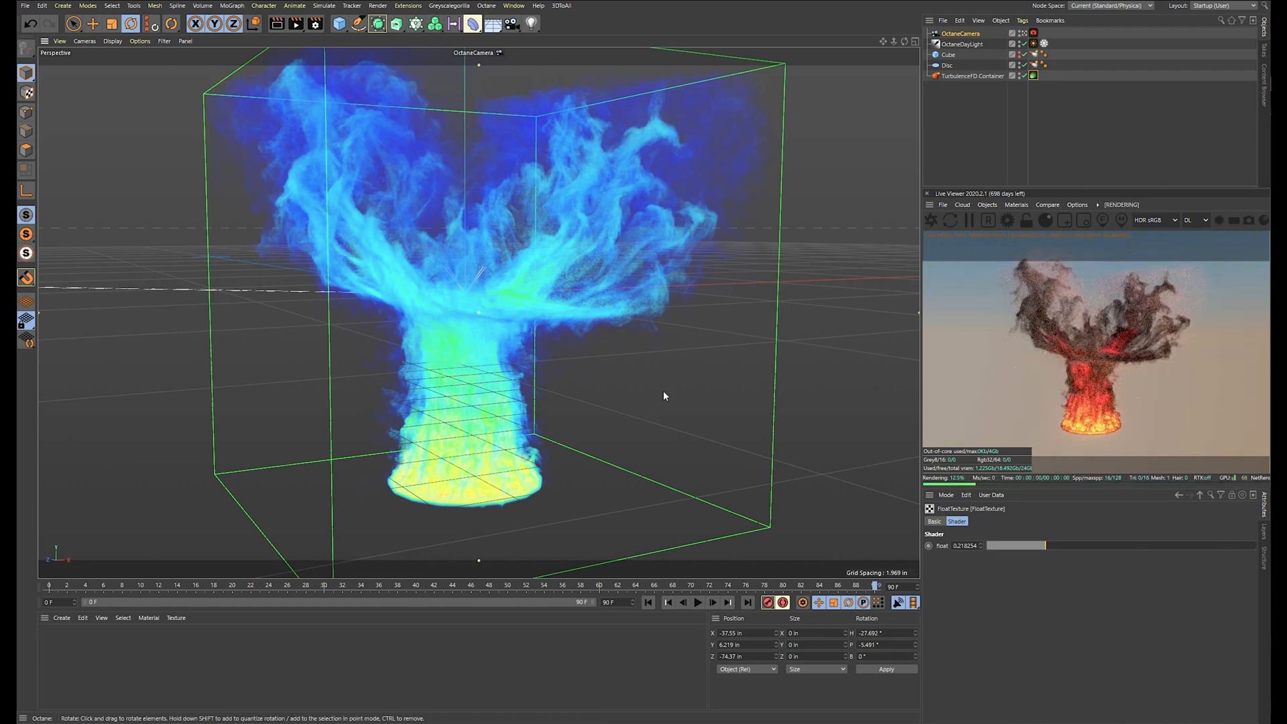
Enable the camera imager on the Octane camera tag and lower its gamma to about 0.85
mouse_move(663, 392)
mouse_down()
mouse_move(666, 377)
mouse_move(655, 399)
mouse_up()
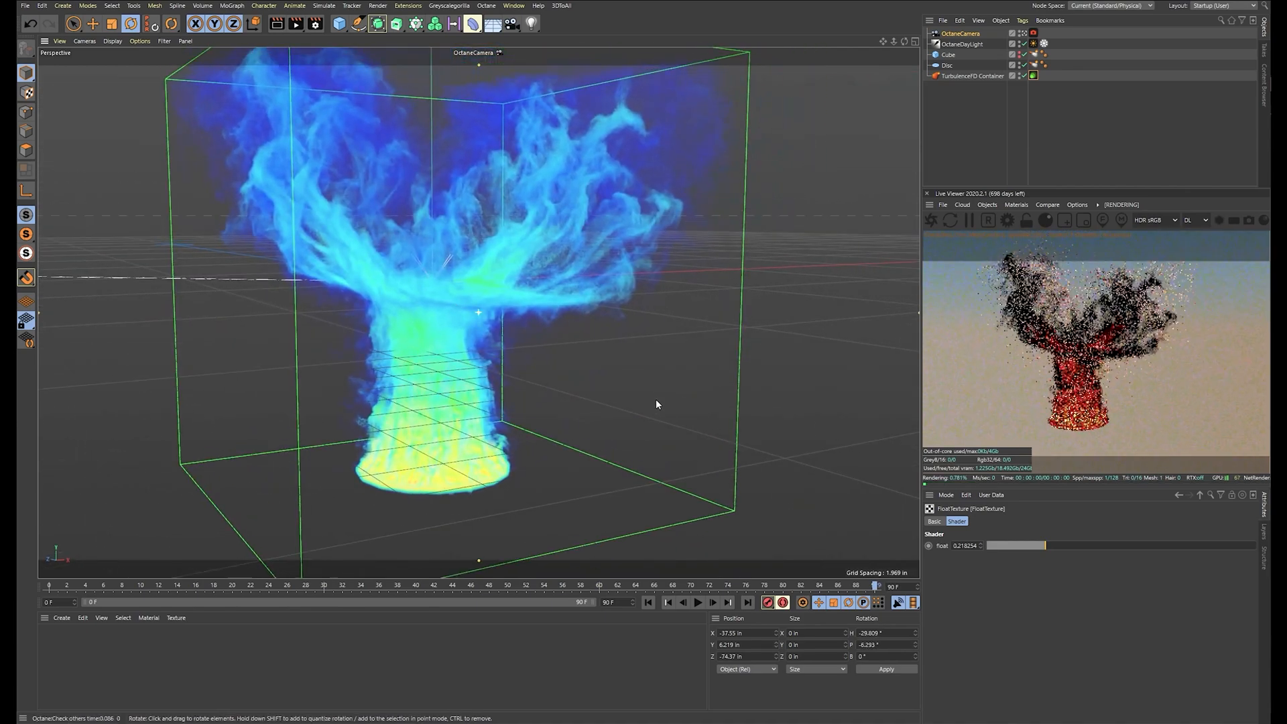
click(996, 76)
alt+drag(689, 158, 706, 267)
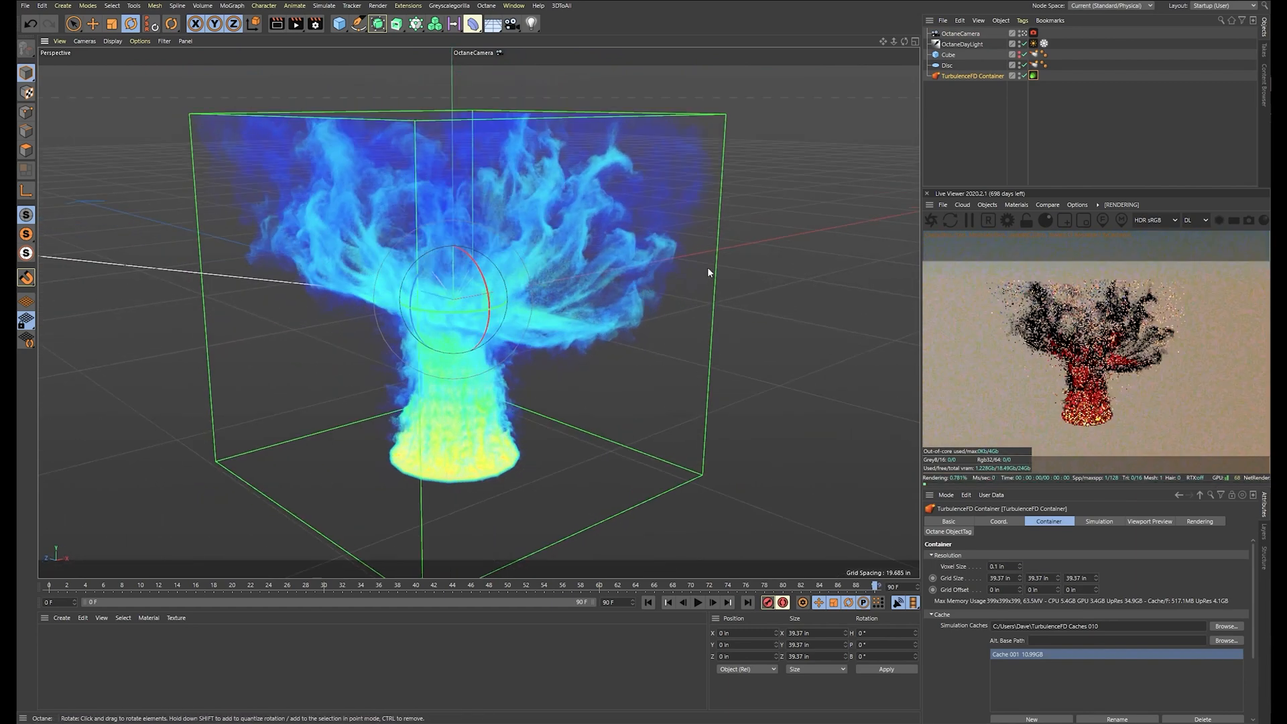
click(1033, 32)
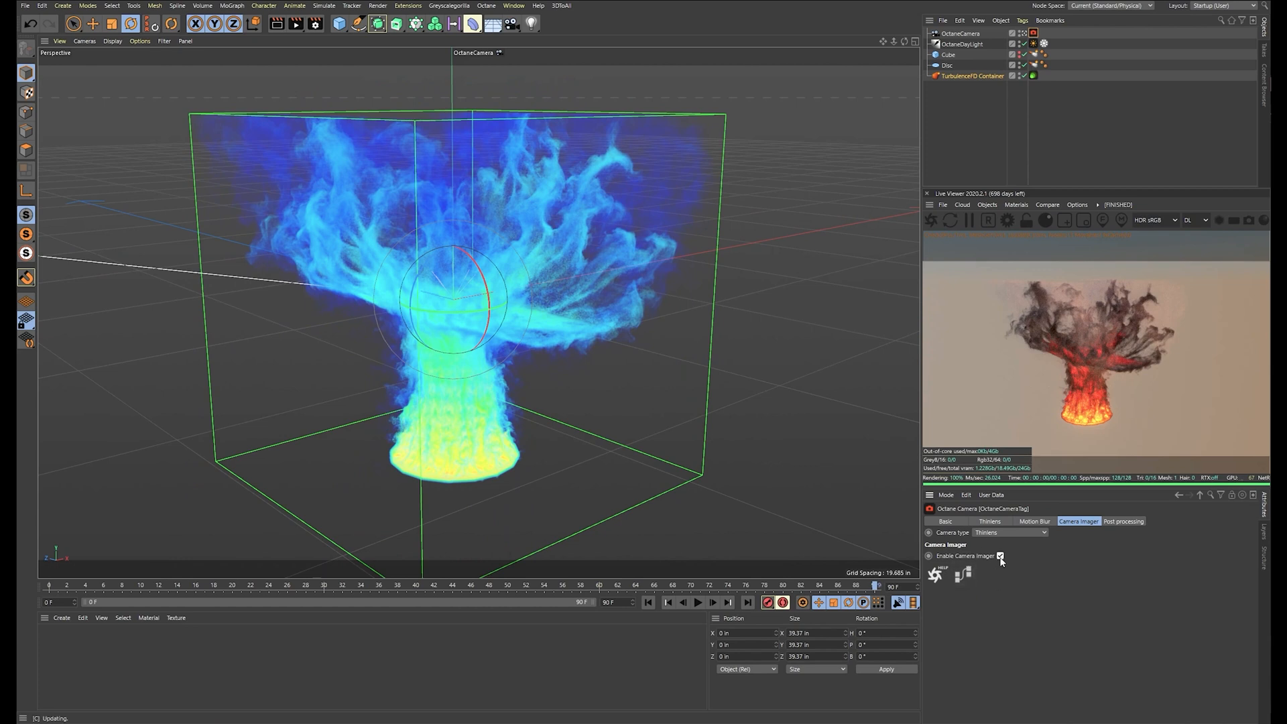
click(1077, 522)
scroll(1249, 551, down, 1)
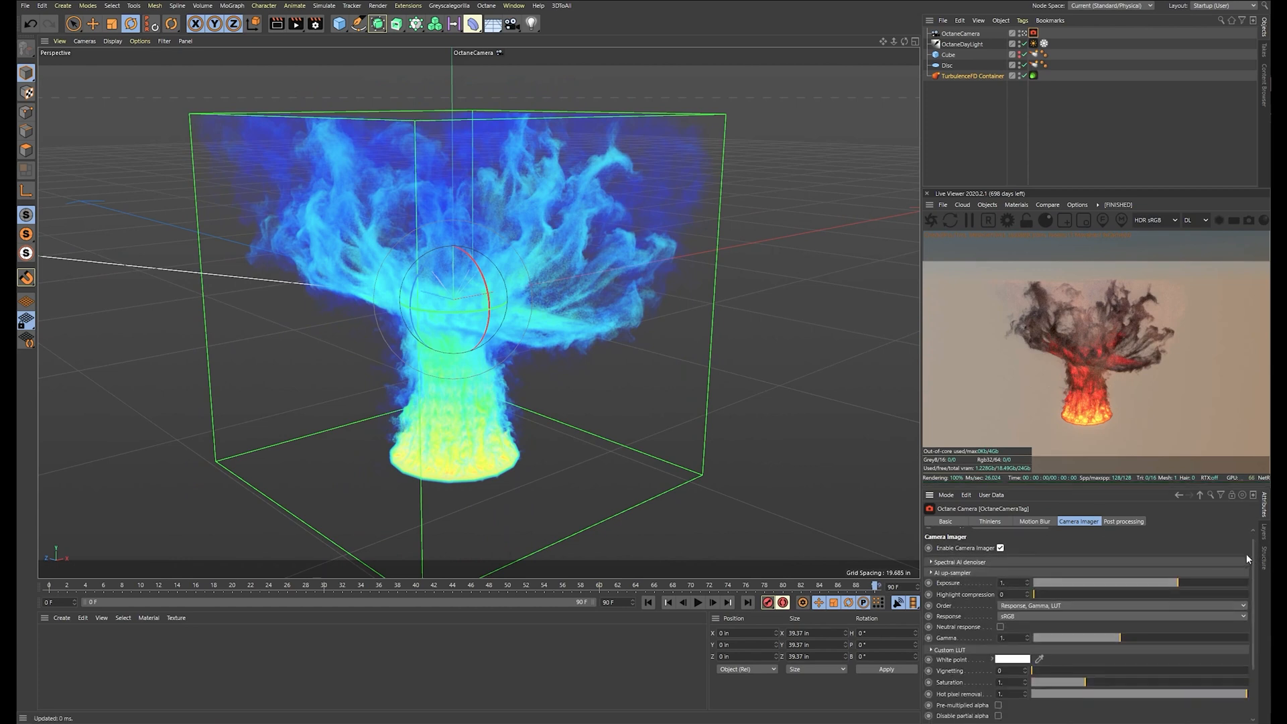
drag(1103, 641, 1112, 640)
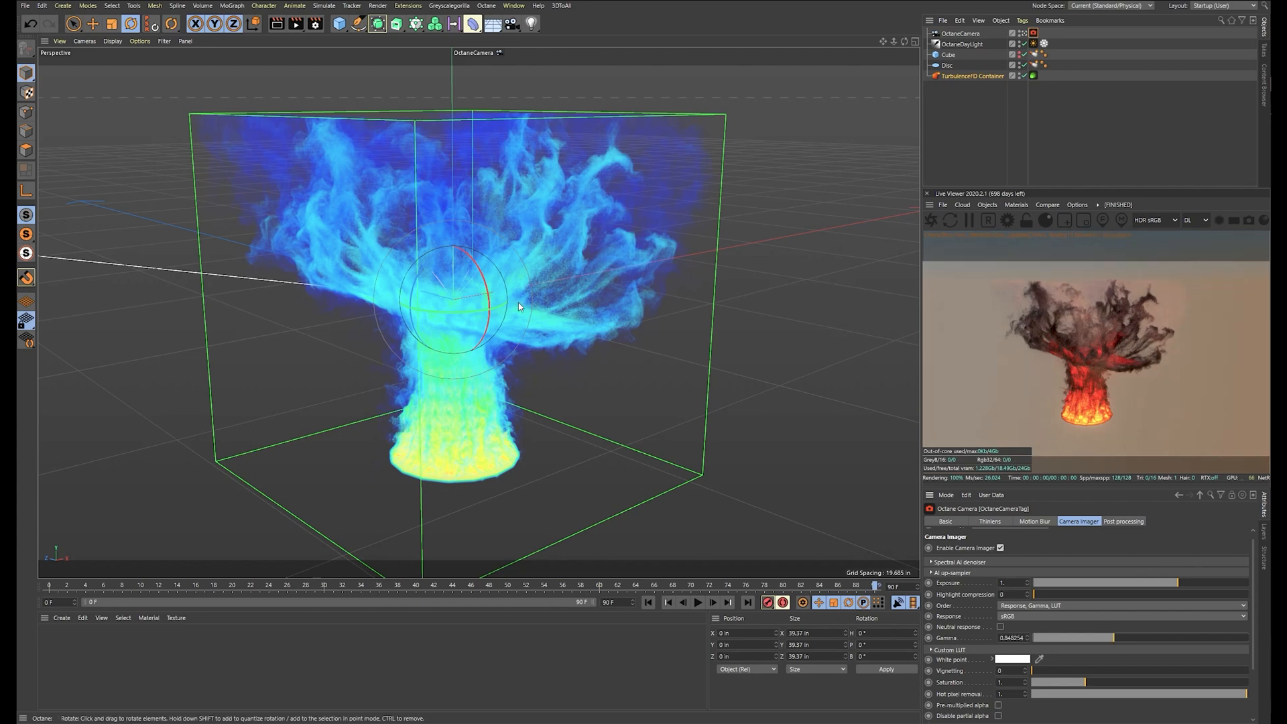
Check the camera's post-processing settings, and reduce the container's volume medium density to about 259
alt+drag(517, 303, 590, 343)
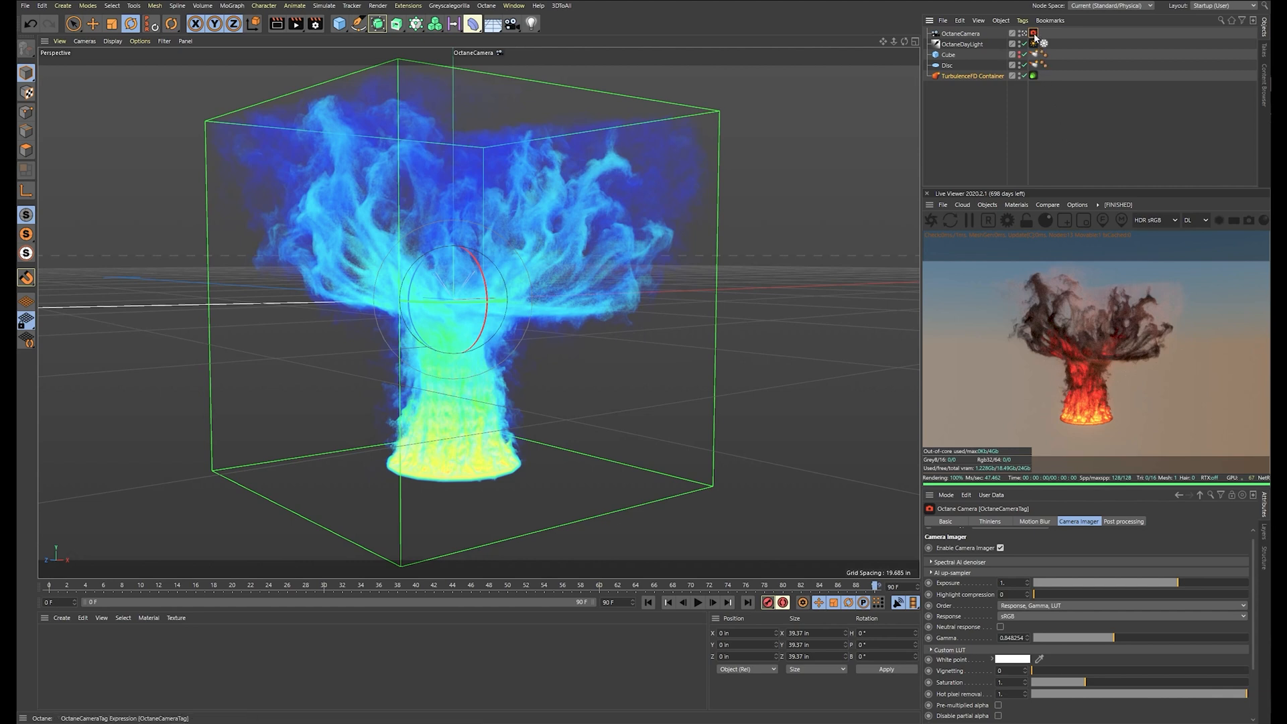
click(1135, 522)
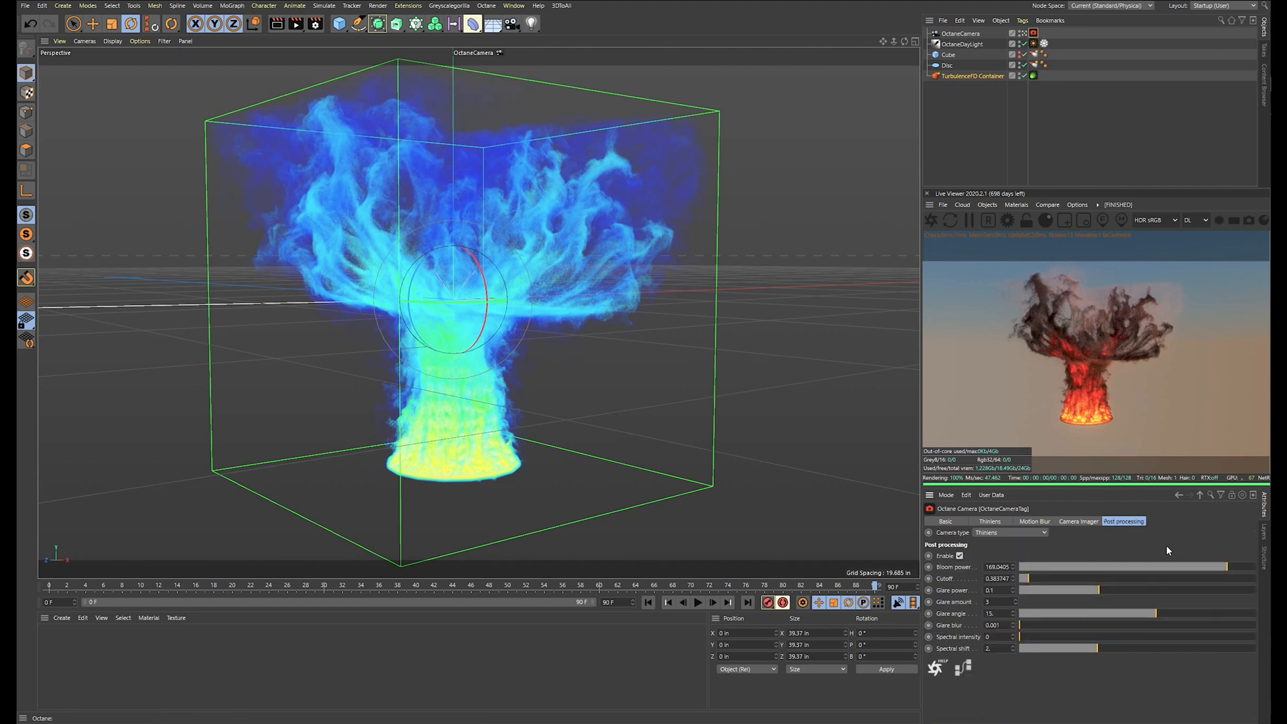
click(1033, 75)
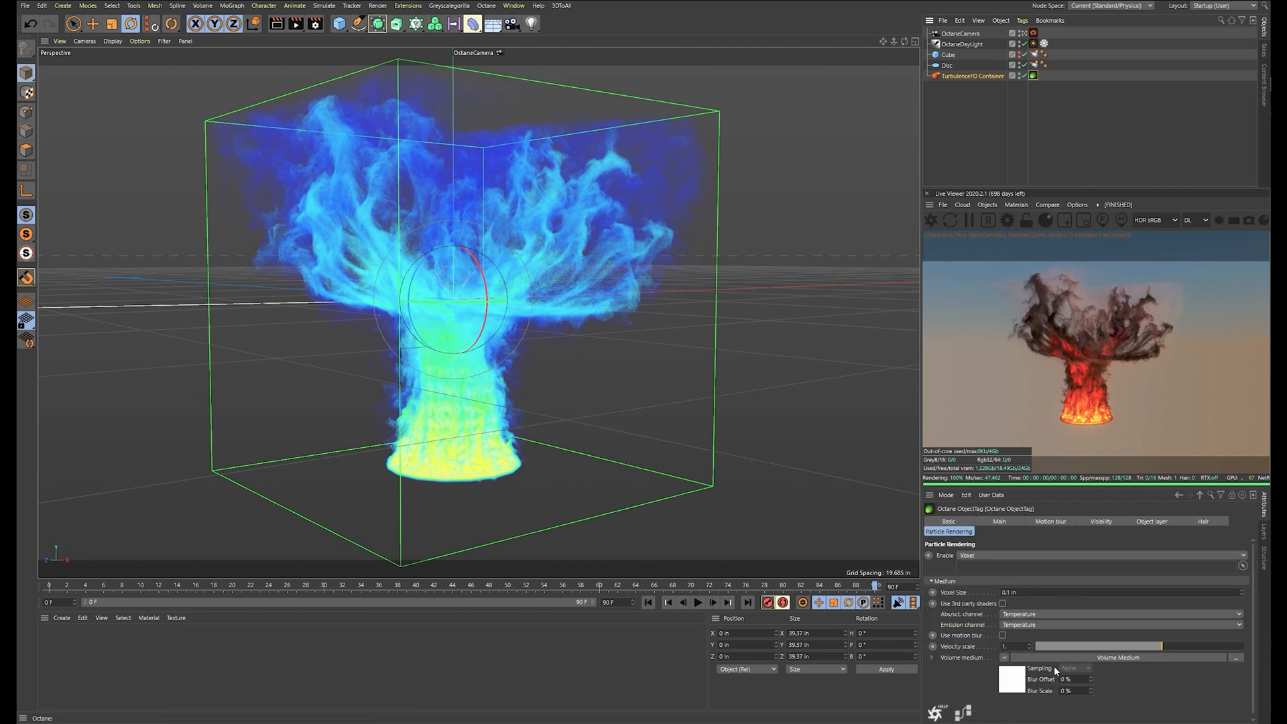
click(1013, 687)
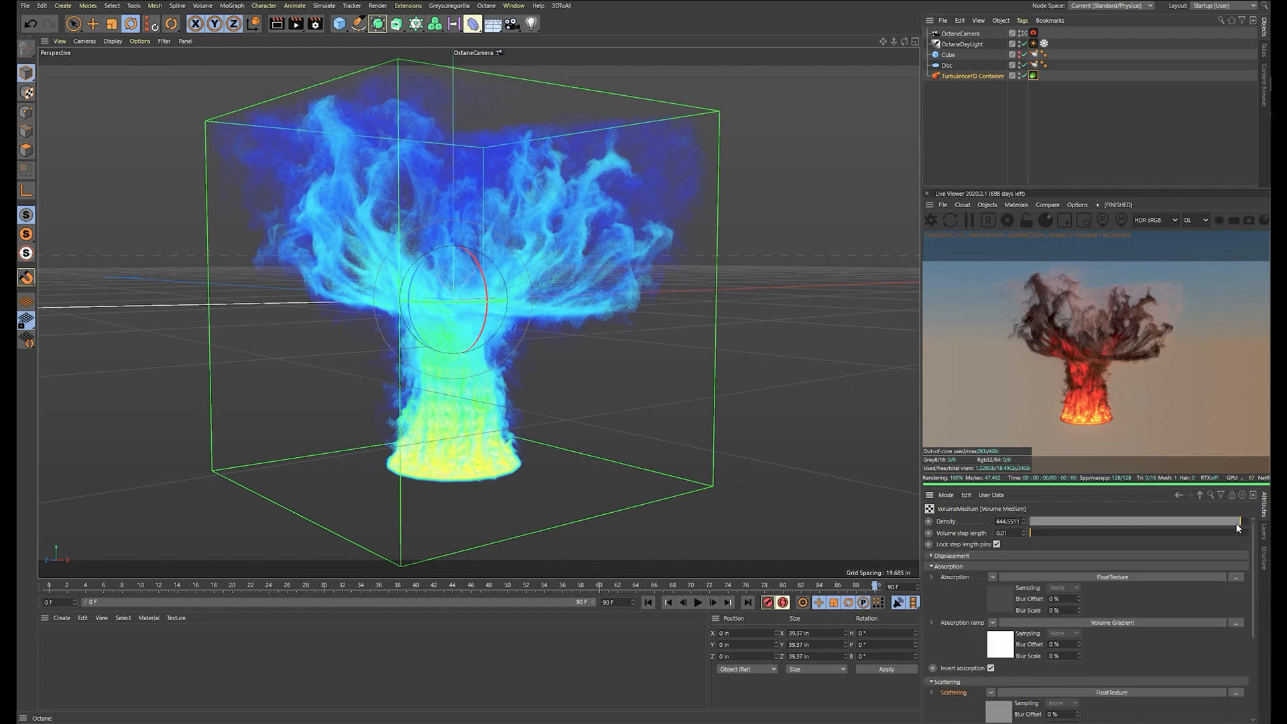
drag(1237, 523, 1232, 524)
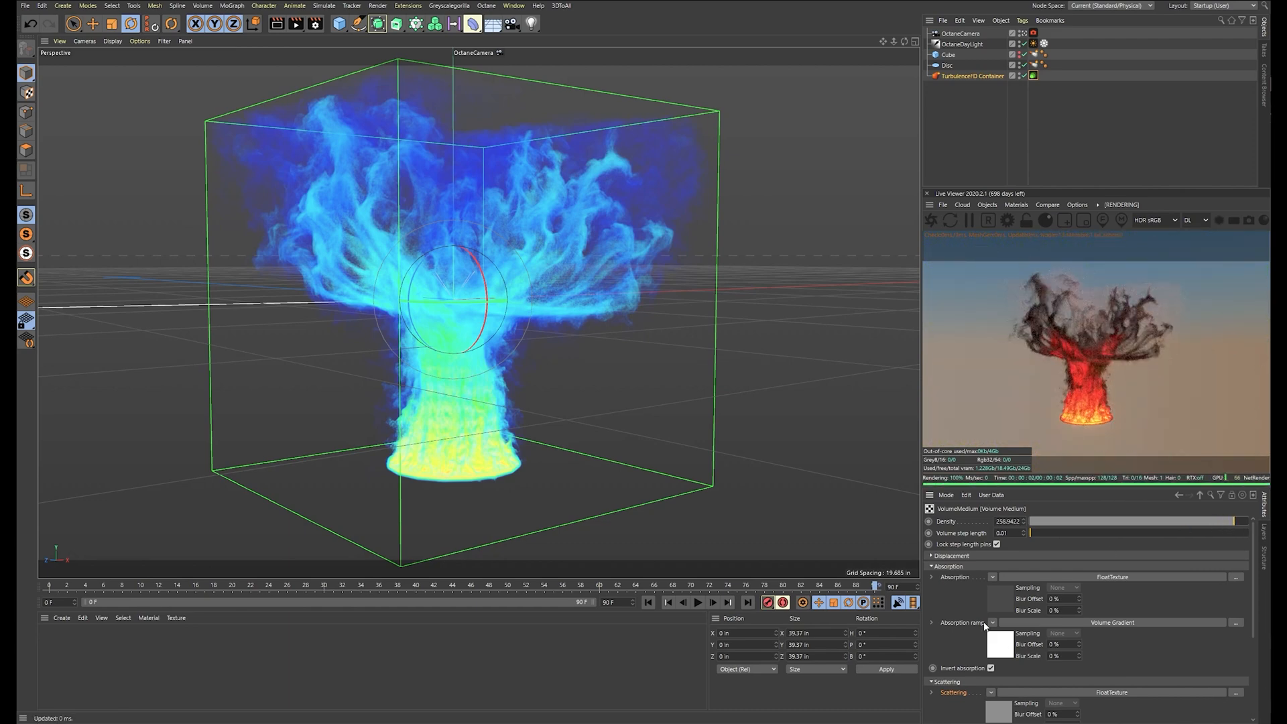
Shift the white knot of the absorption ramp's gradient slightly inward and fine-tune the ramp's maximum value
click(1113, 622)
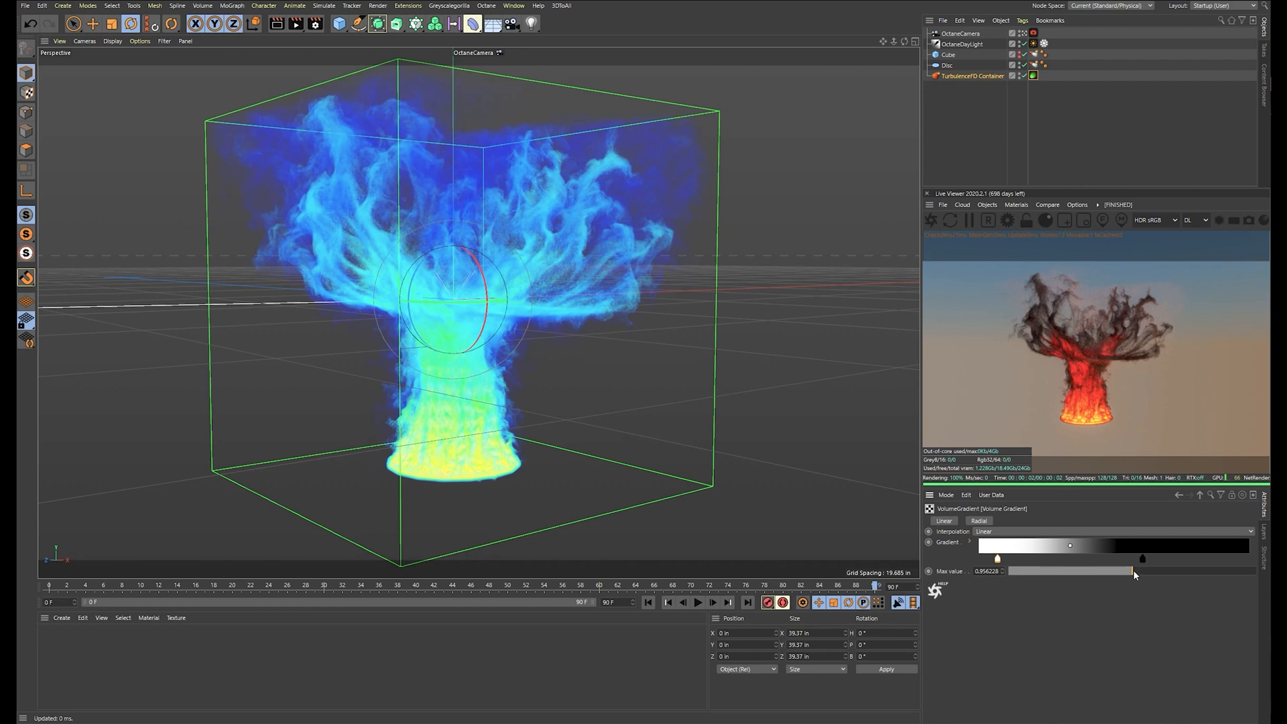
mouse_move(997, 559)
mouse_down()
mouse_move(981, 559)
mouse_move(999, 561)
mouse_up()
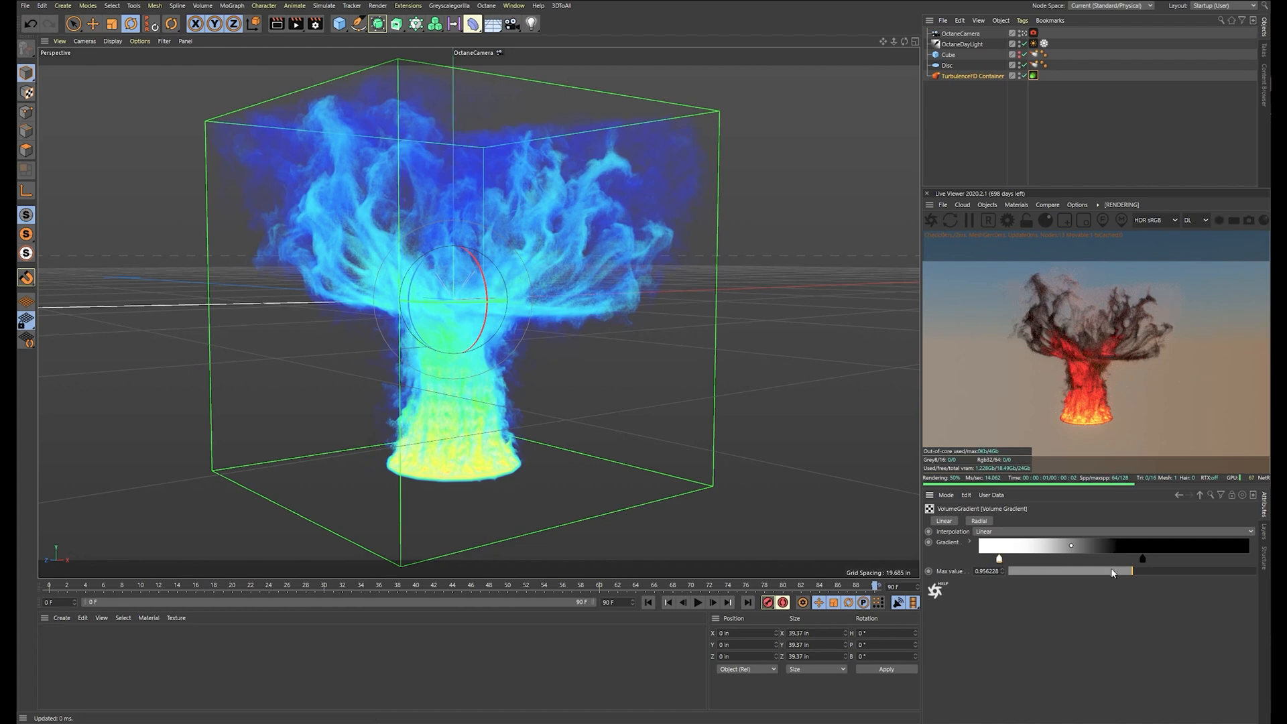
click(1131, 571)
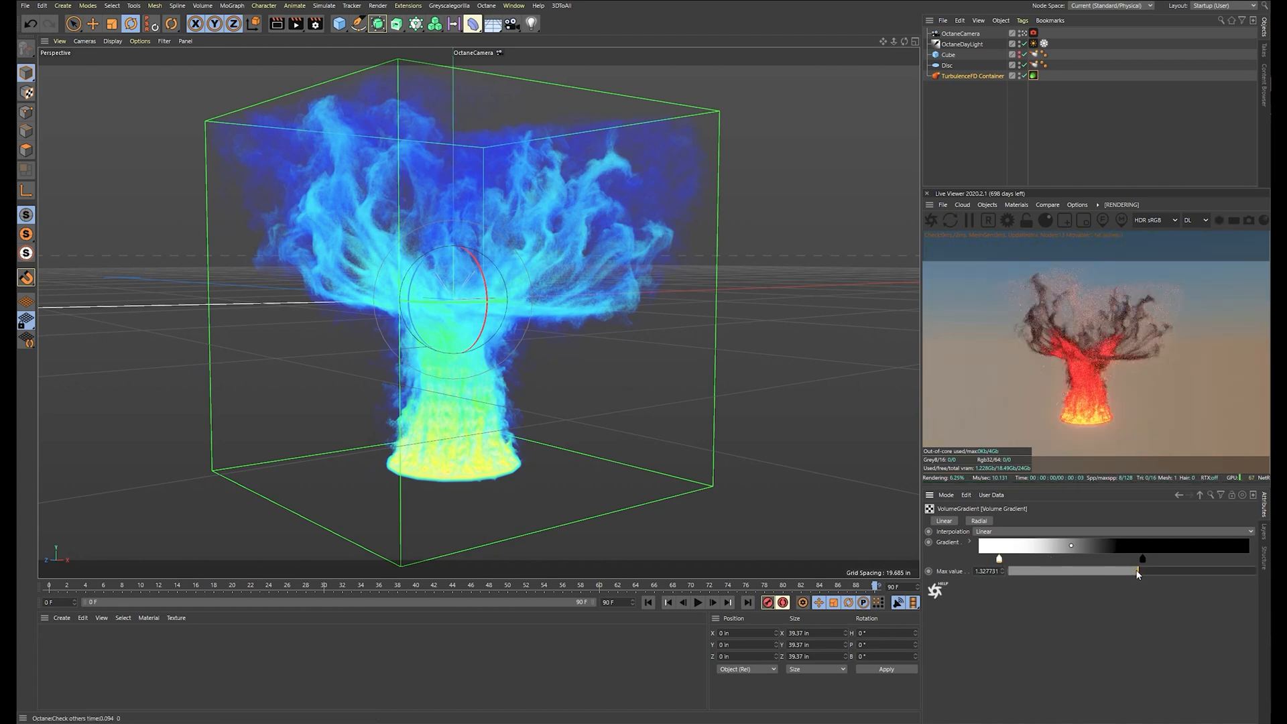
Preview the shaded smoke and fire at frames 78, 62, 50 and 37 of the simulation
alt+drag(637, 315, 650, 283)
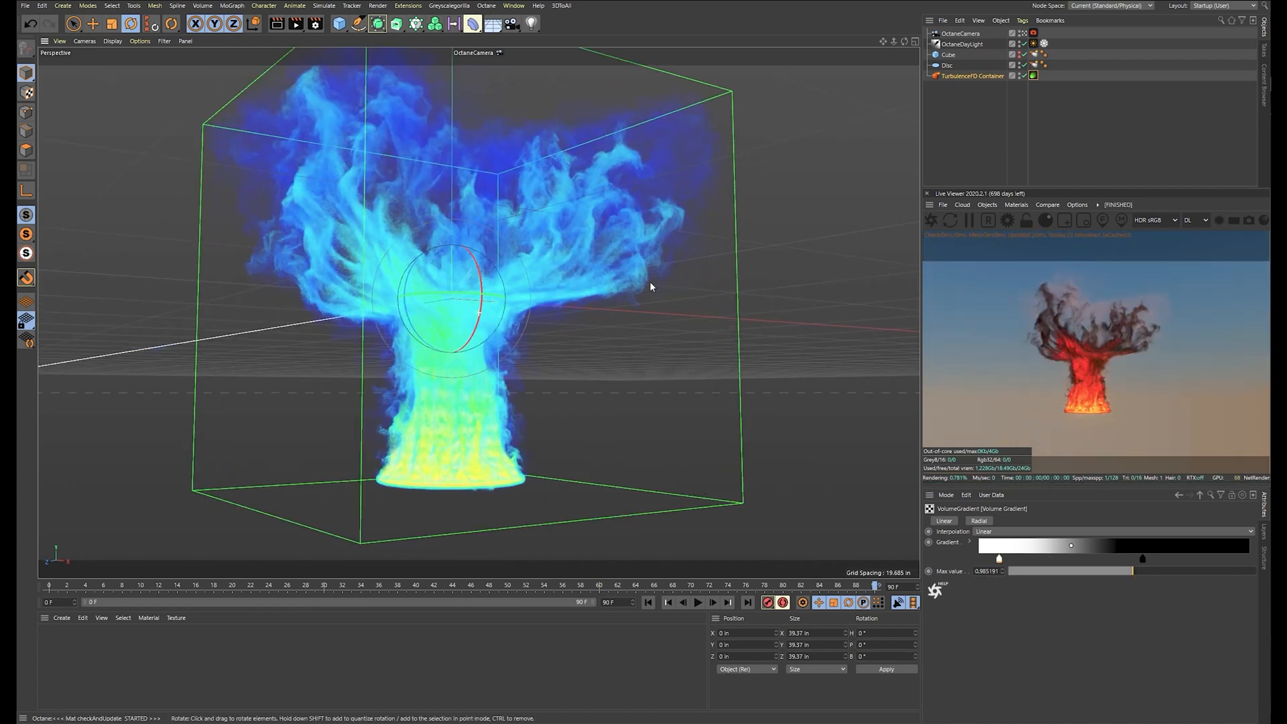
alt+middle_drag(649, 283, 659, 278)
alt+drag(658, 279, 637, 239)
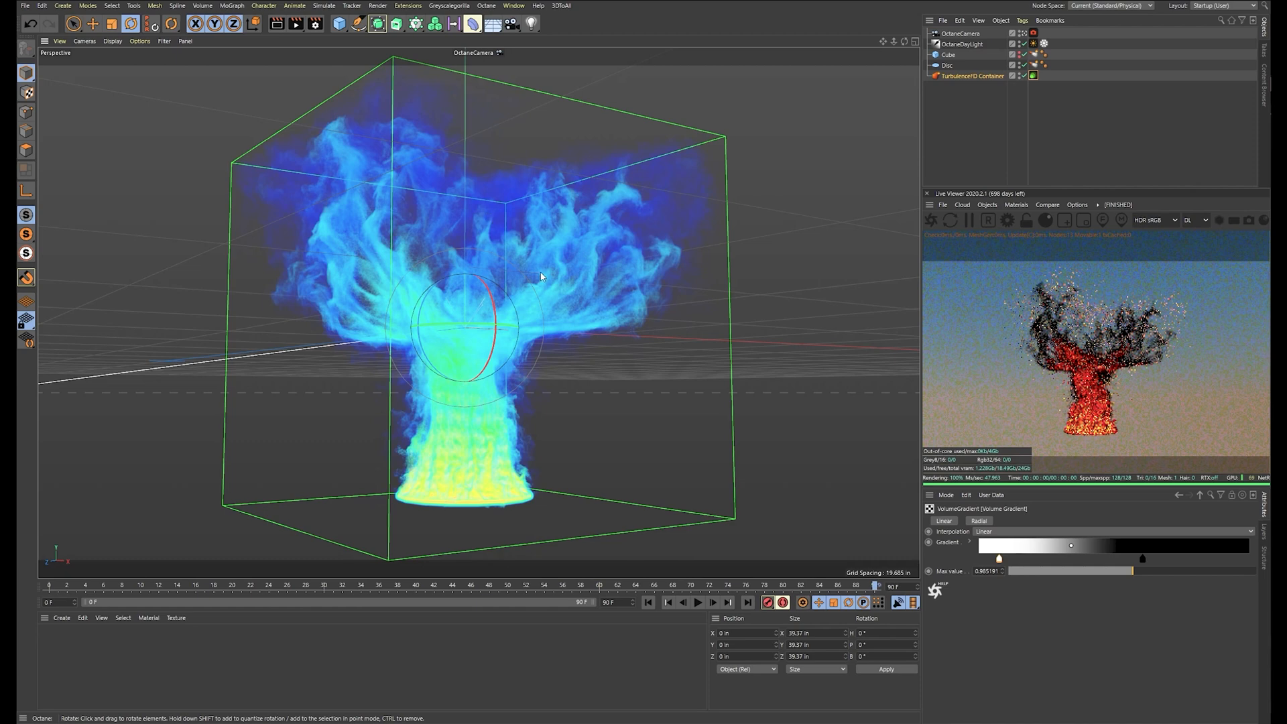
click(763, 587)
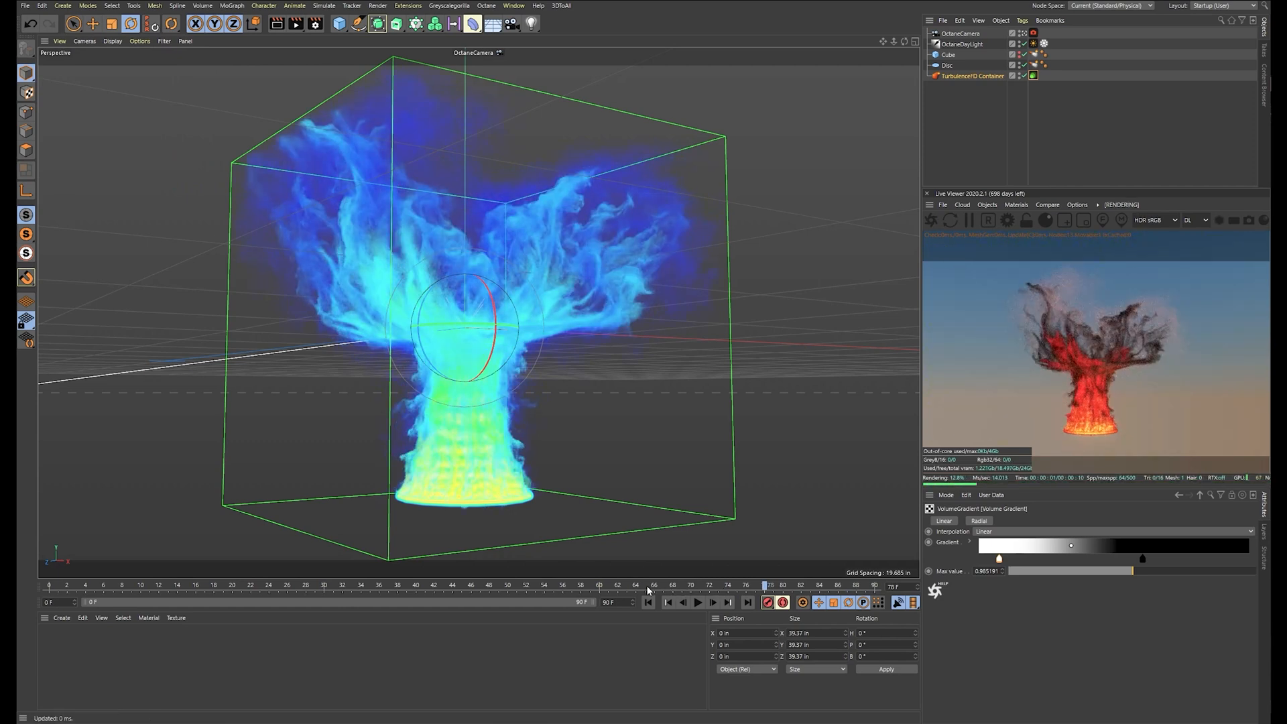
click(617, 587)
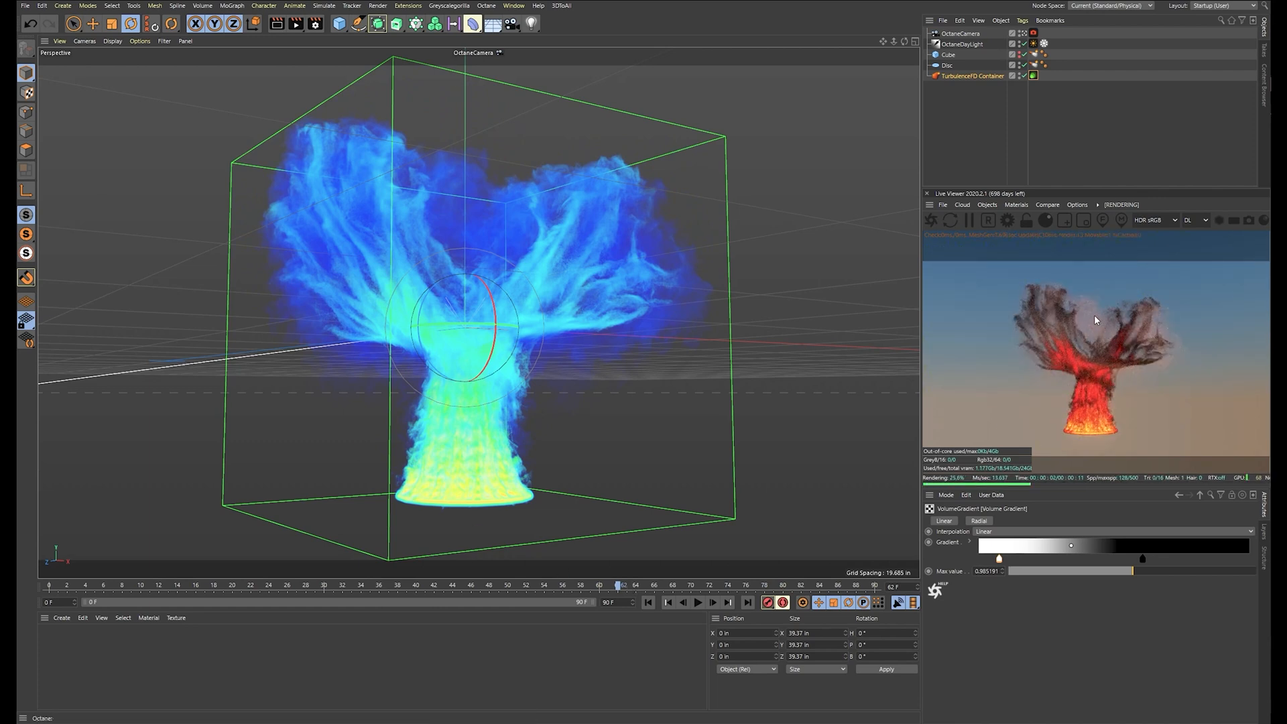
click(508, 587)
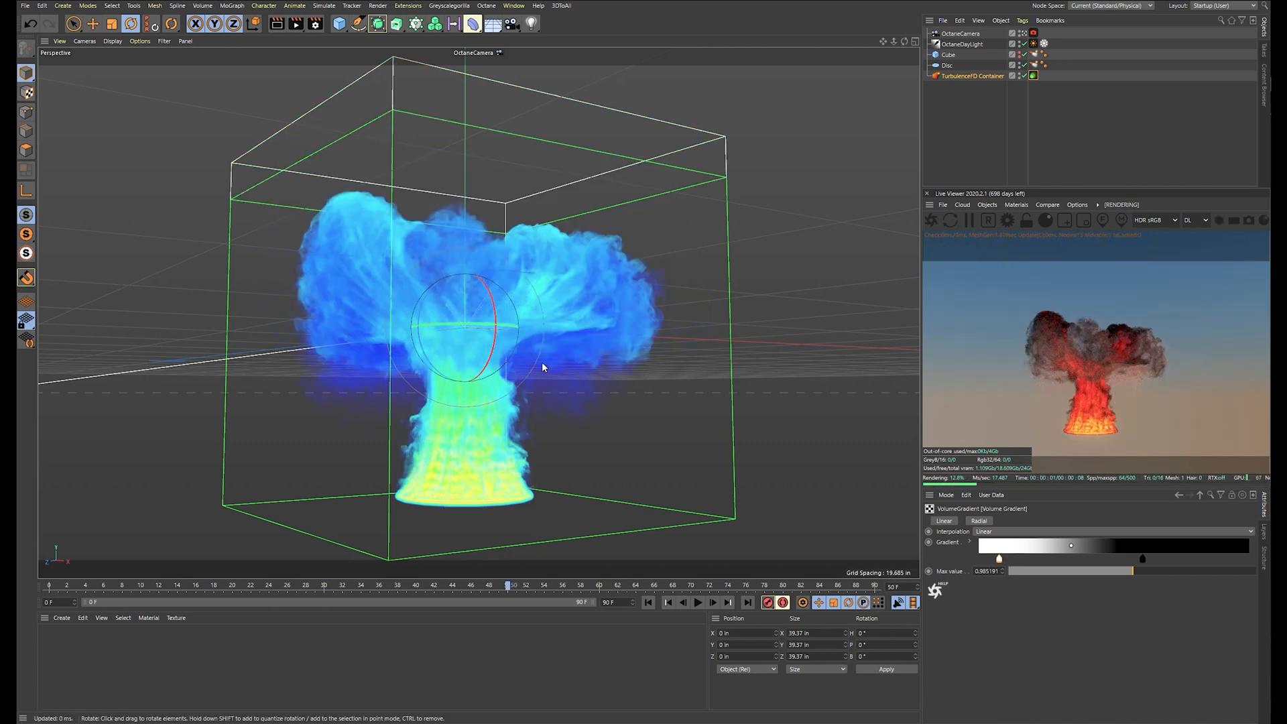
click(388, 586)
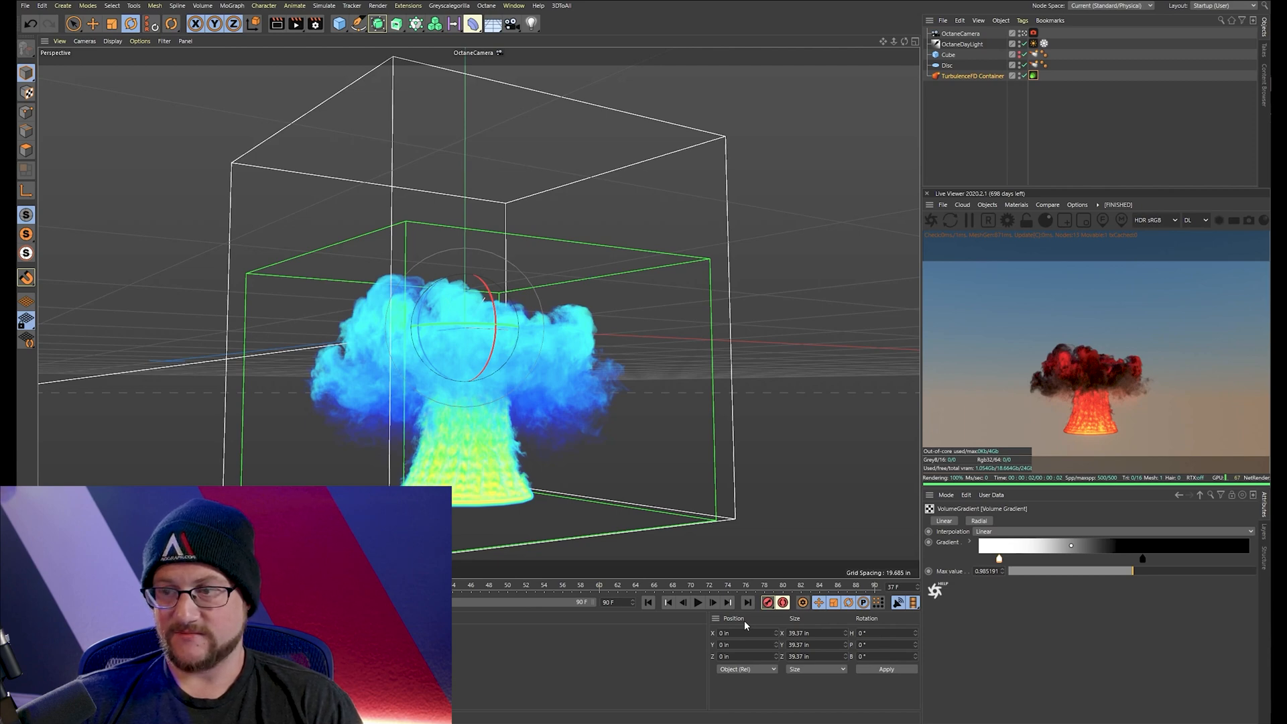
Render the animation to the Picture Viewer, play it back and scrub through the rendered frames
key(shift+r)
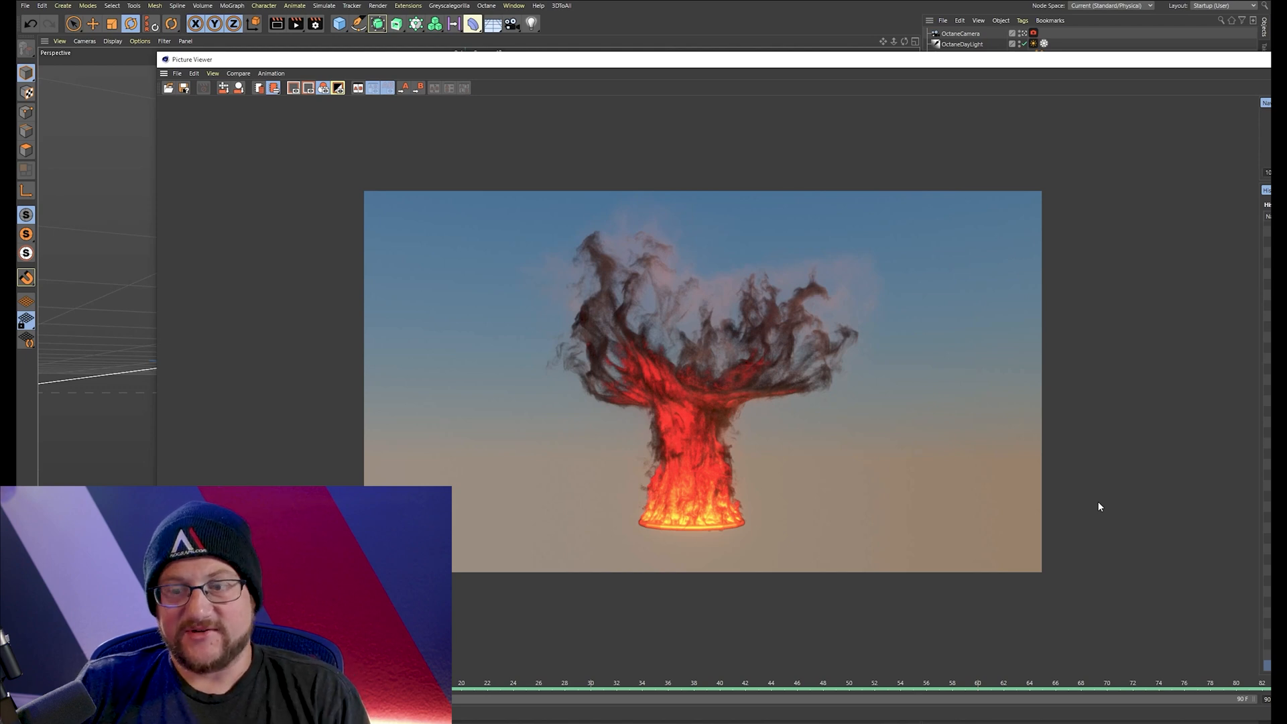
key(F8)
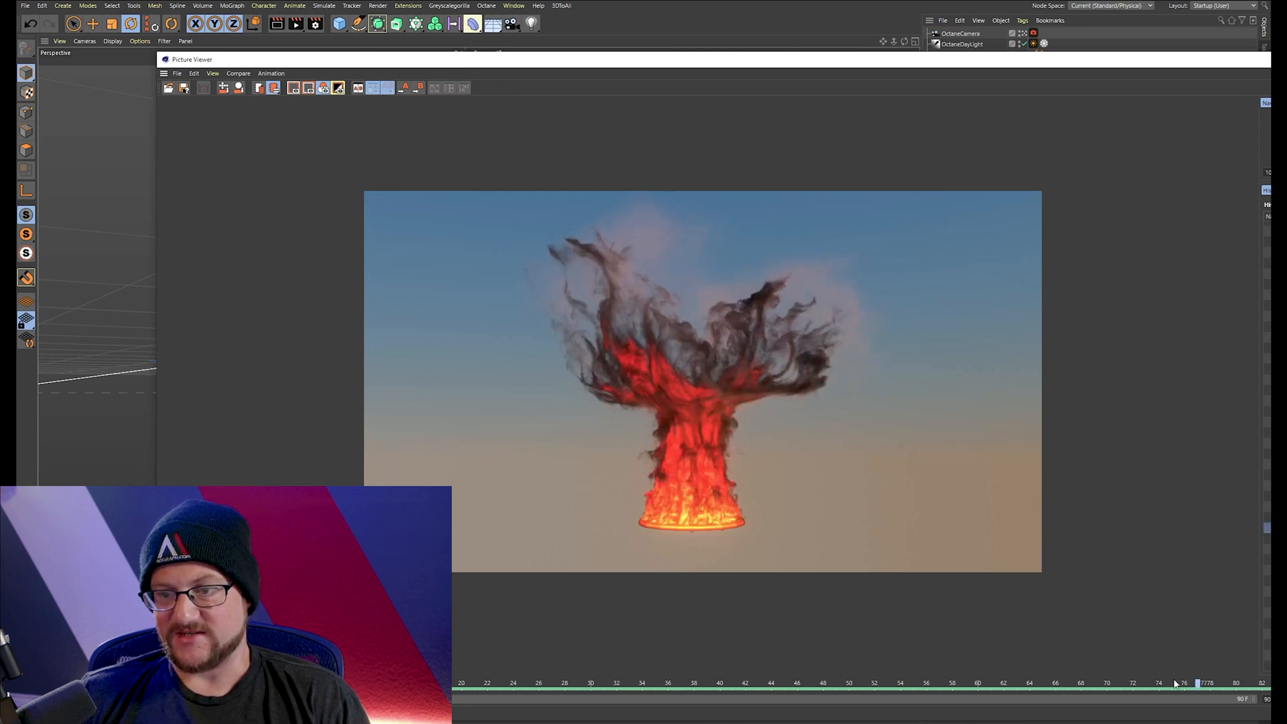
drag(724, 657, 1205, 652)
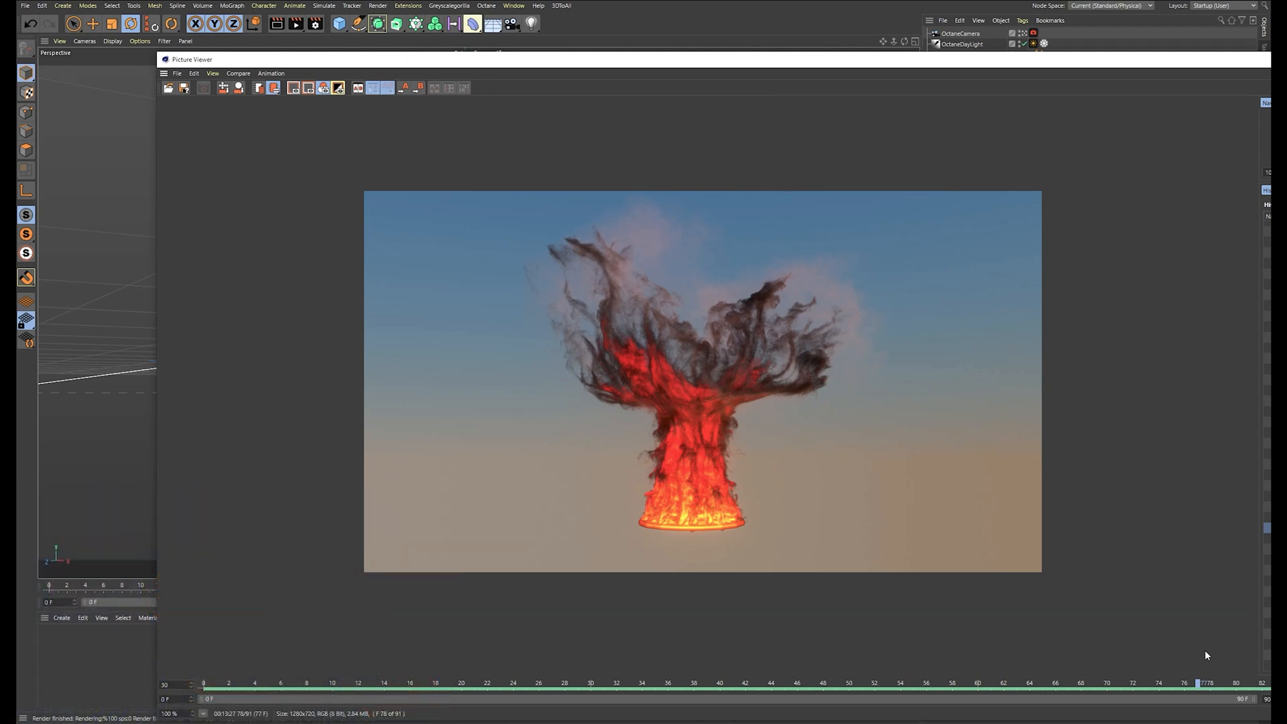
drag(1206, 684, 1226, 650)
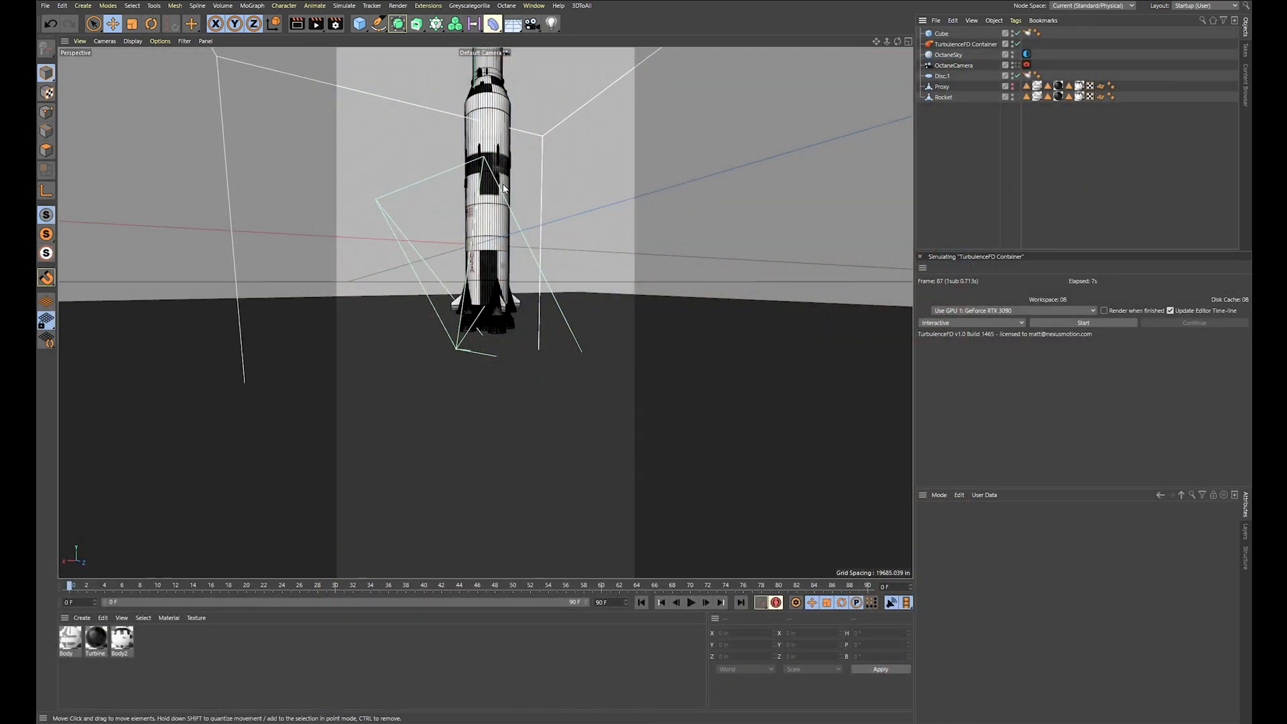
Examine the rocket model in the launch scene from several angles, from its body down to the engines
alt+drag(480, 325, 587, 355)
scroll(569, 329, up, 3)
scroll(569, 329, down, 2)
alt+drag(604, 421, 589, 382)
mouse_move(542, 316)
alt+mouse_down()
mouse_move(586, 311)
mouse_move(563, 327)
alt+mouse_up()
alt+drag(491, 352, 526, 329)
scroll(526, 329, up, 6)
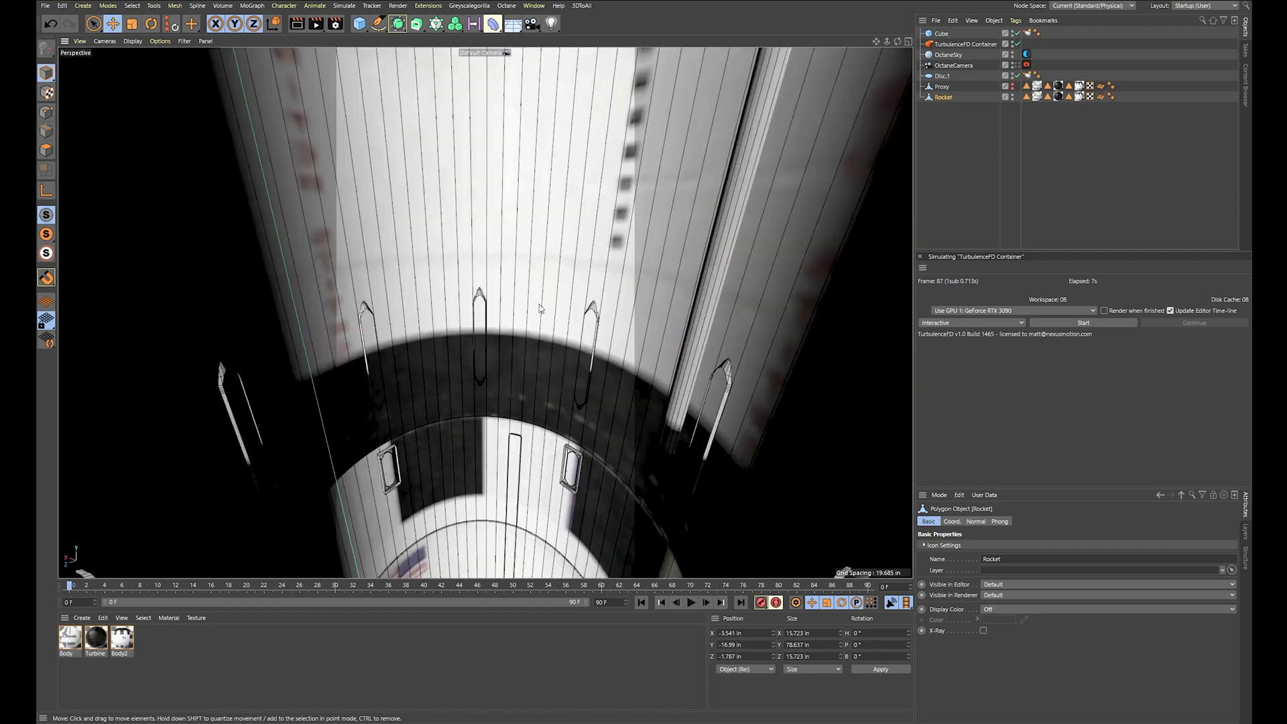
scroll(527, 330, down, 6)
scroll(526, 329, up, 3)
scroll(527, 329, down, 3)
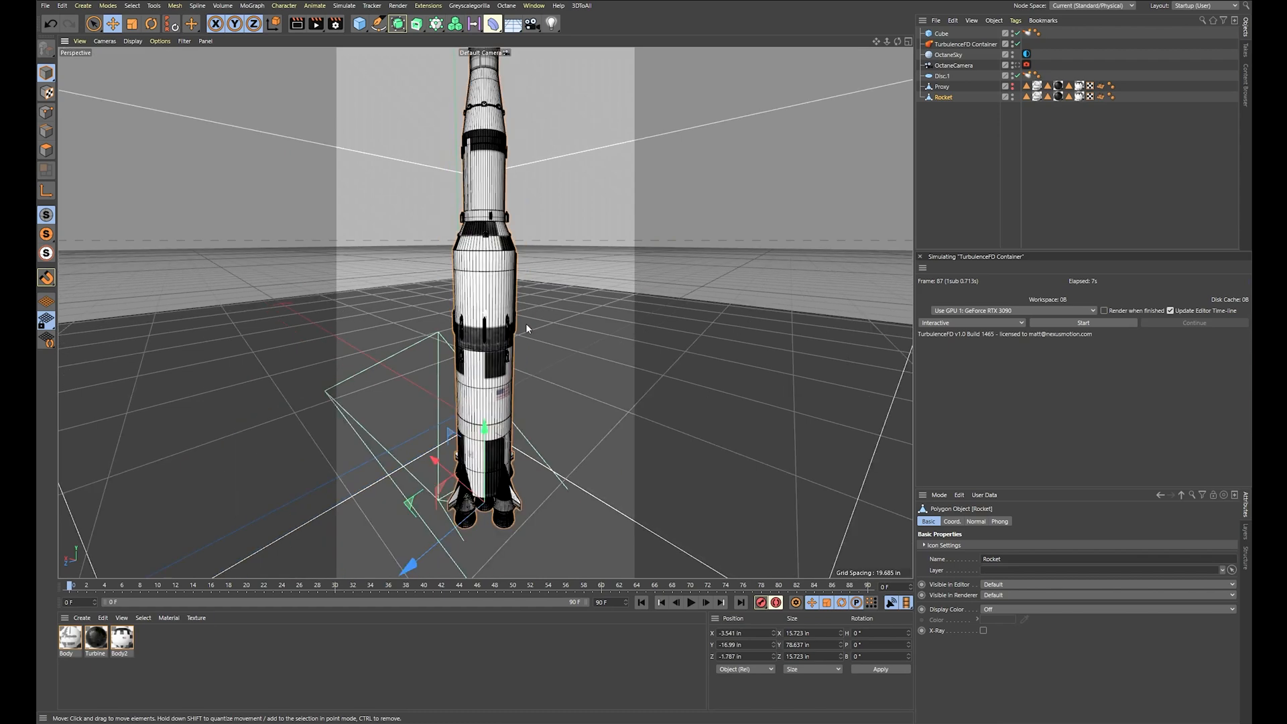
Compare the Rocket with its low-poly Proxy by swapping which one is visible in the viewport, and restore the original visibility
alt+drag(586, 274, 586, 293)
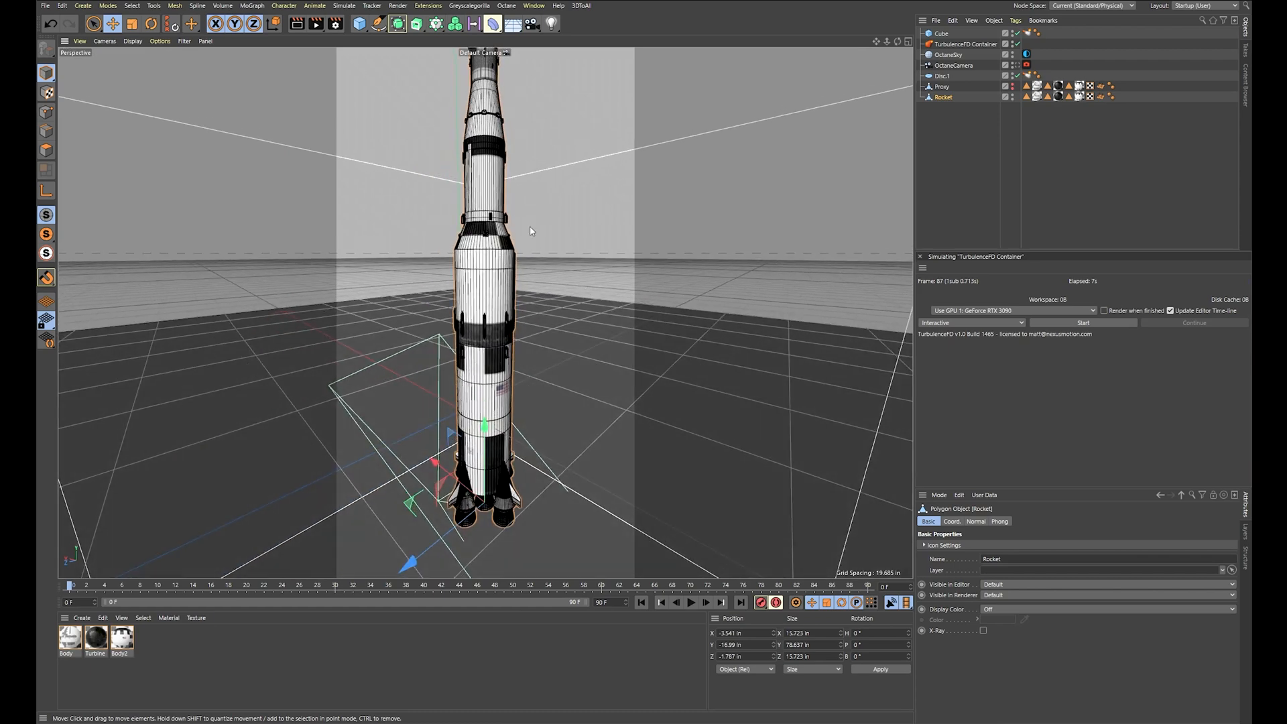
scroll(530, 231, down, 3)
alt+drag(530, 231, 530, 252)
scroll(517, 218, up, 3)
alt+middle_drag(524, 171, 534, 181)
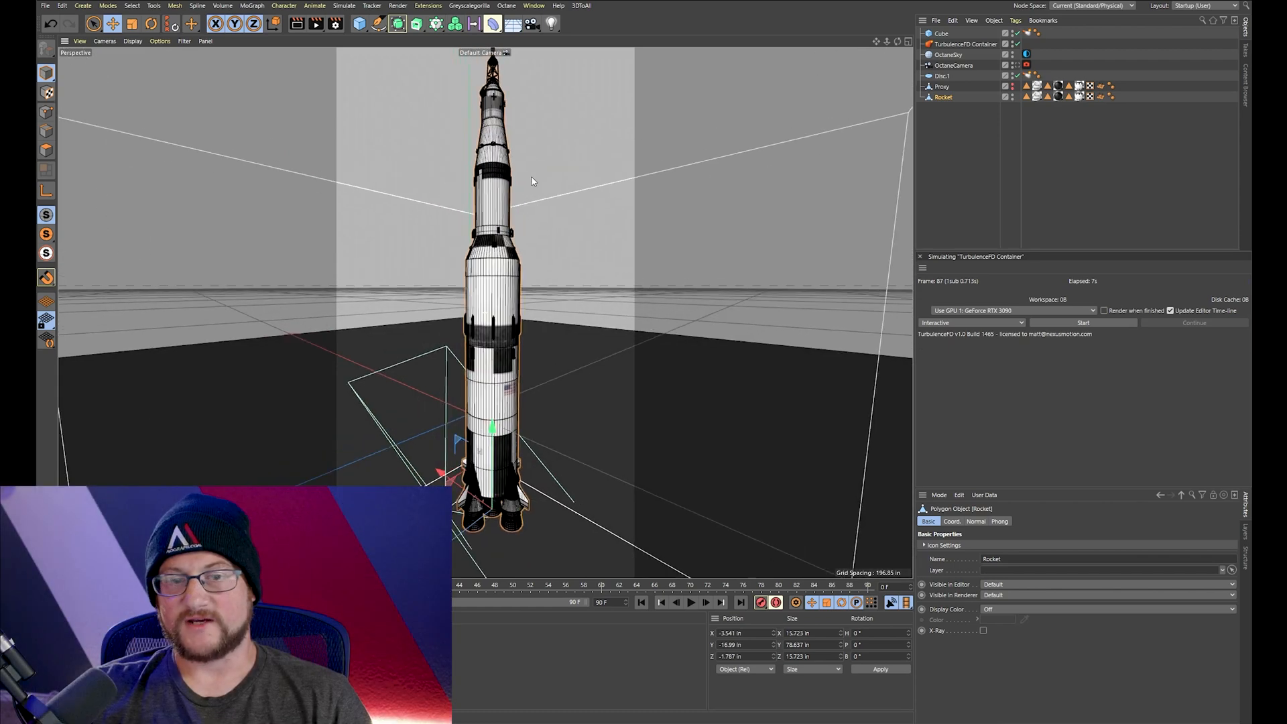
click(942, 86)
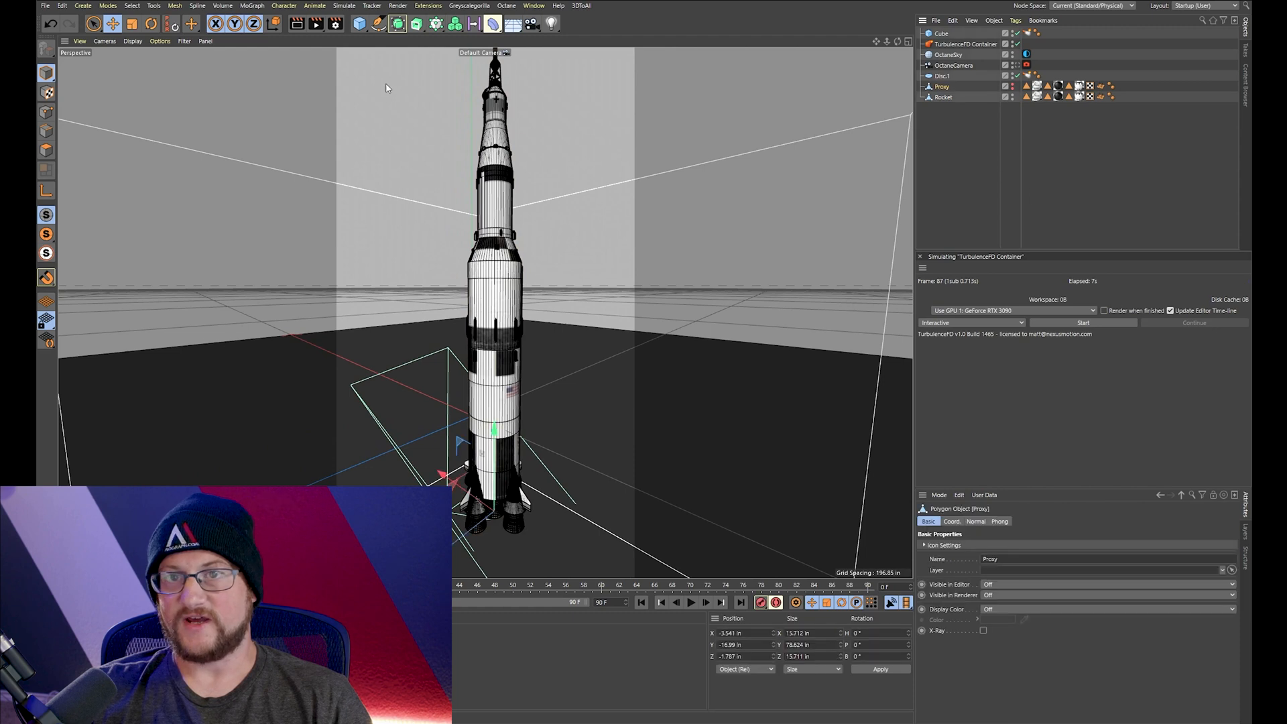
double_click(1013, 94)
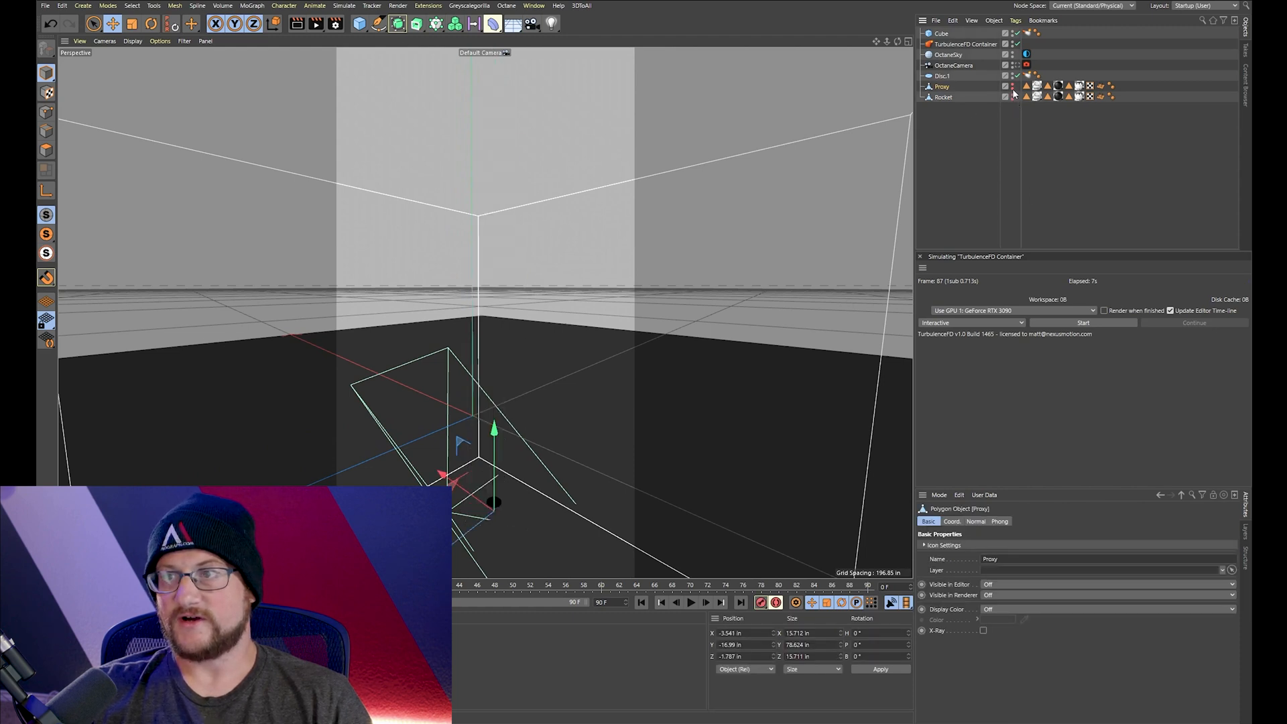
click(1012, 86)
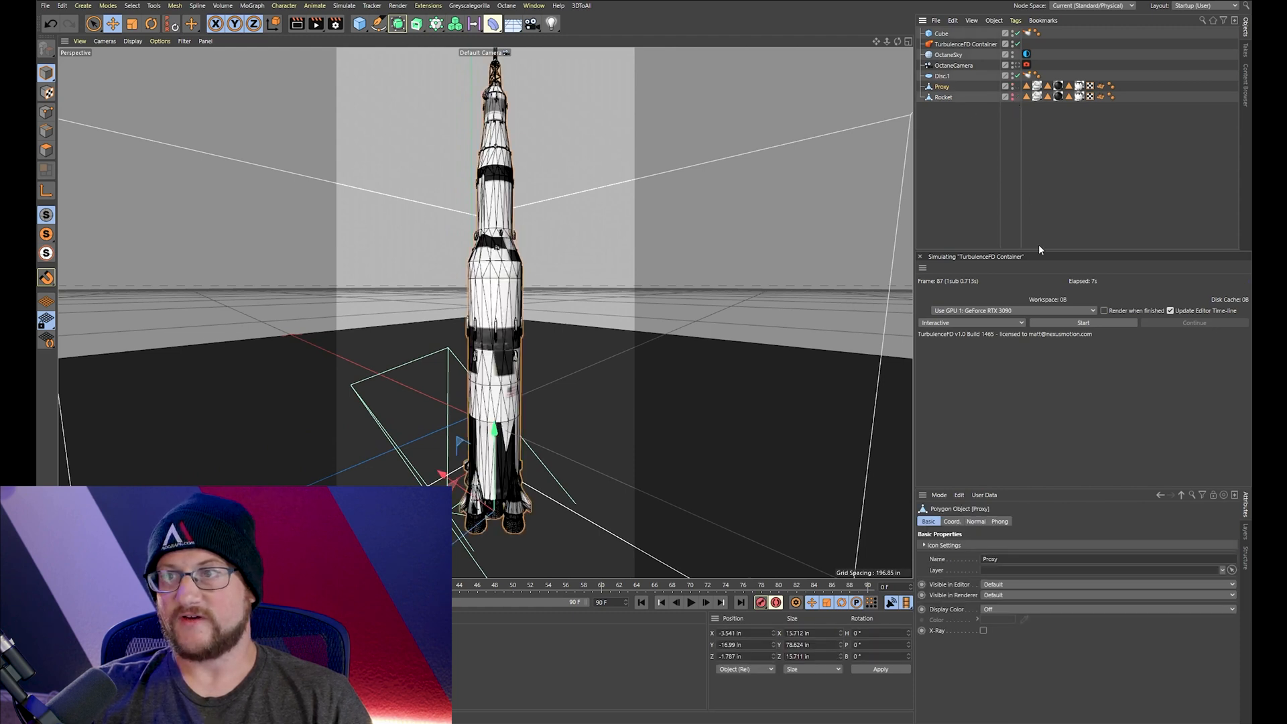
double_click(1014, 85)
click(1012, 95)
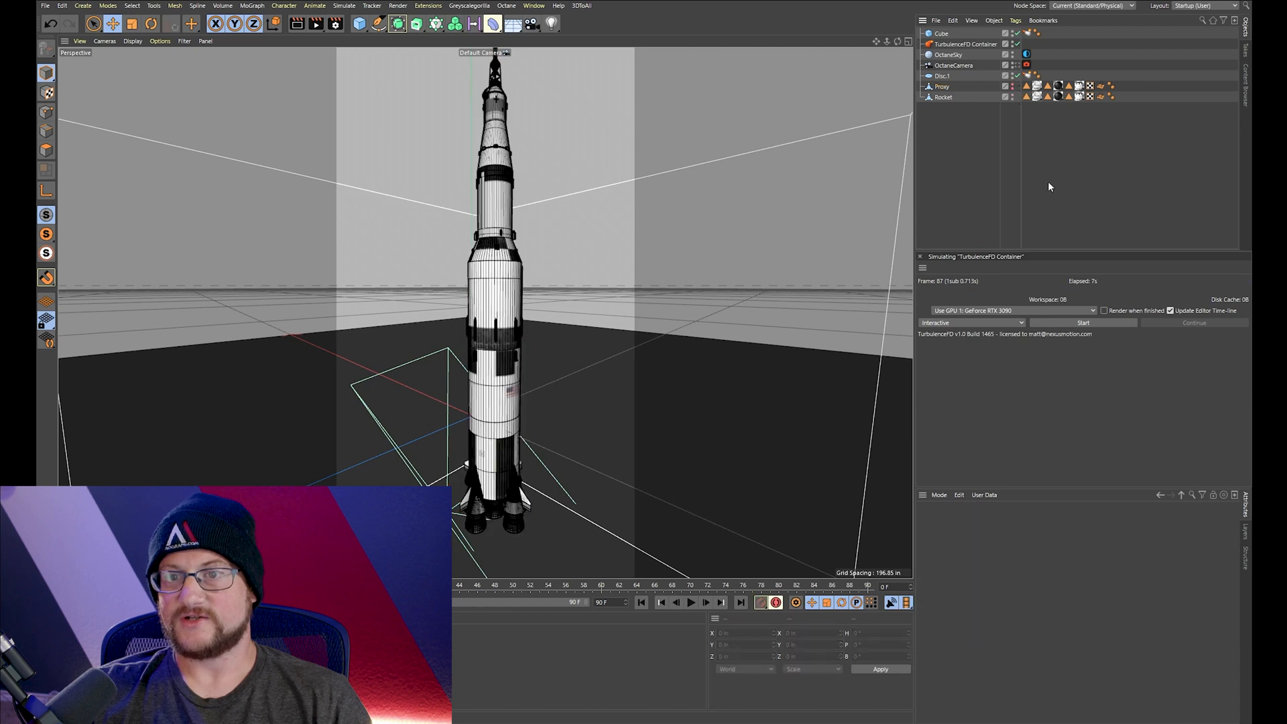
Select the Rocket, look up the Polygon Reduction generator without adding it, and select the Proxy
click(943, 97)
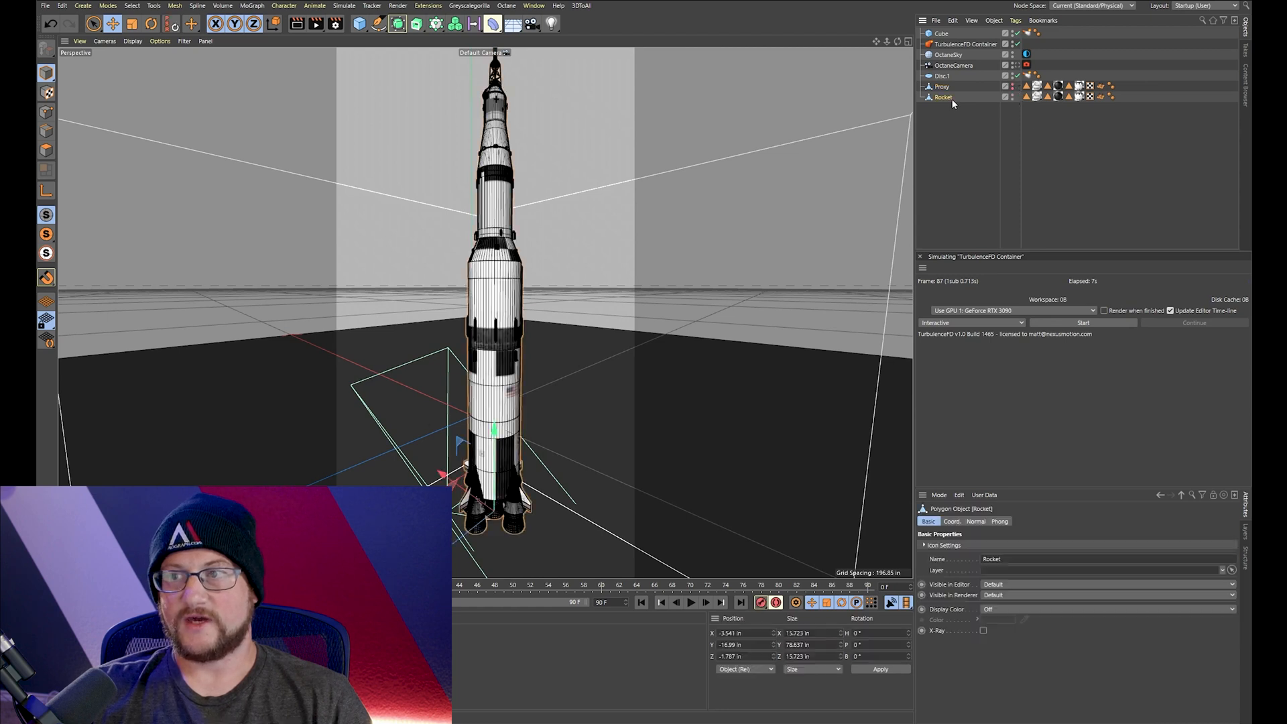
click(398, 24)
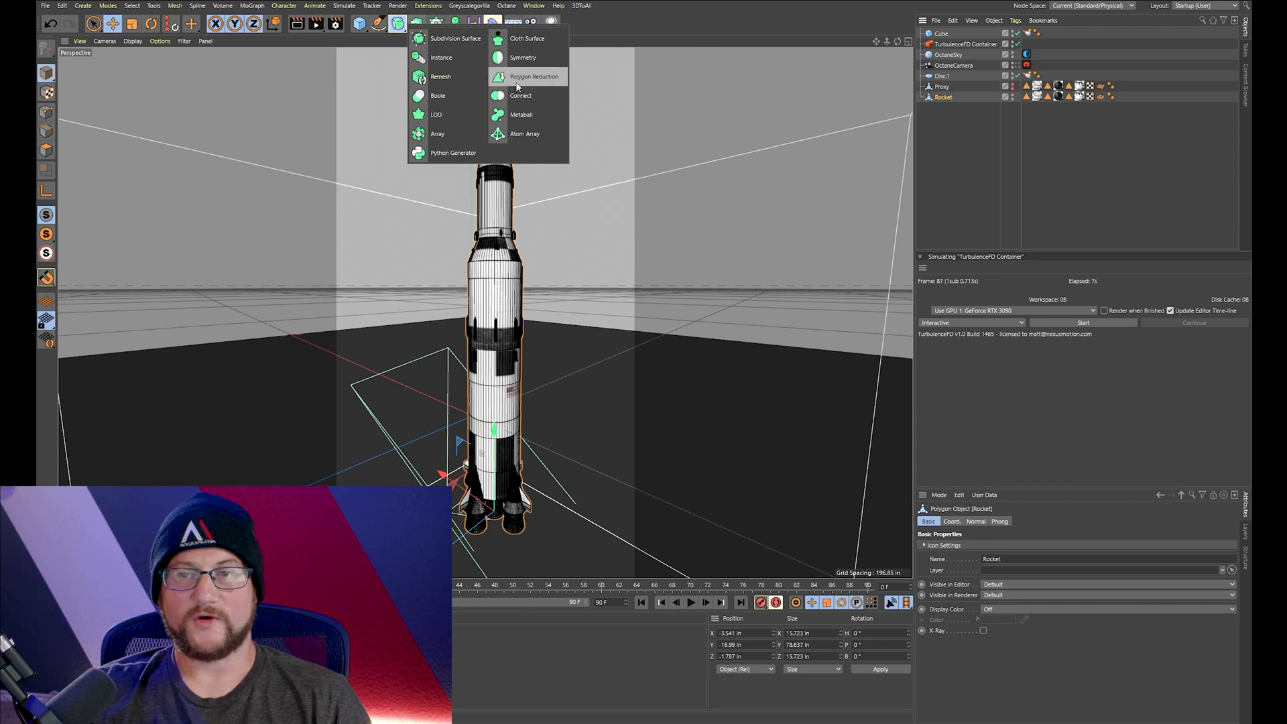
click(1046, 170)
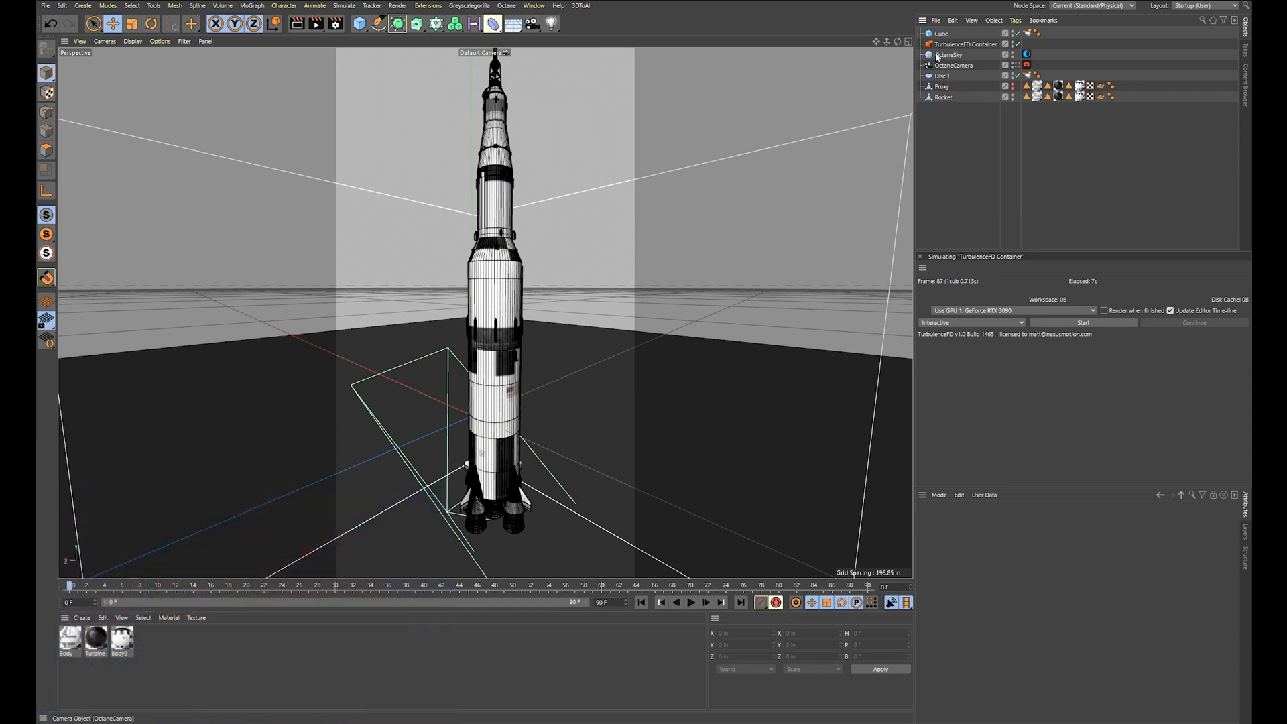
click(955, 85)
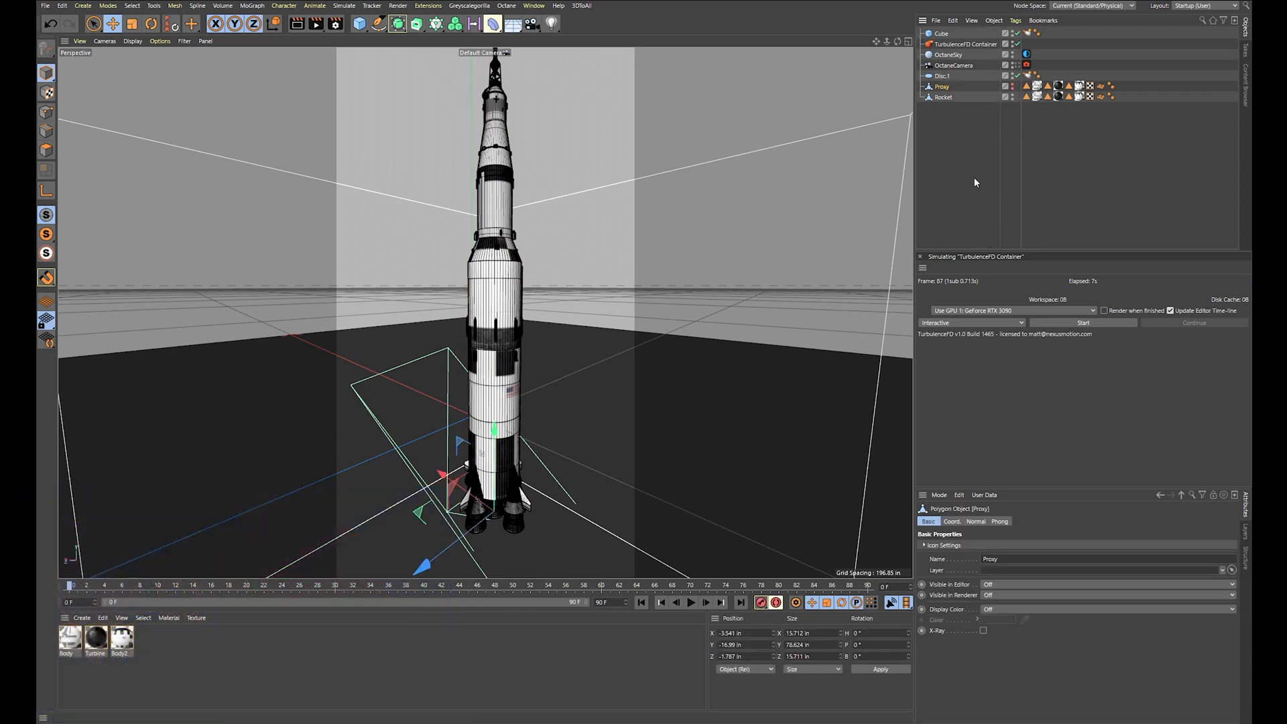
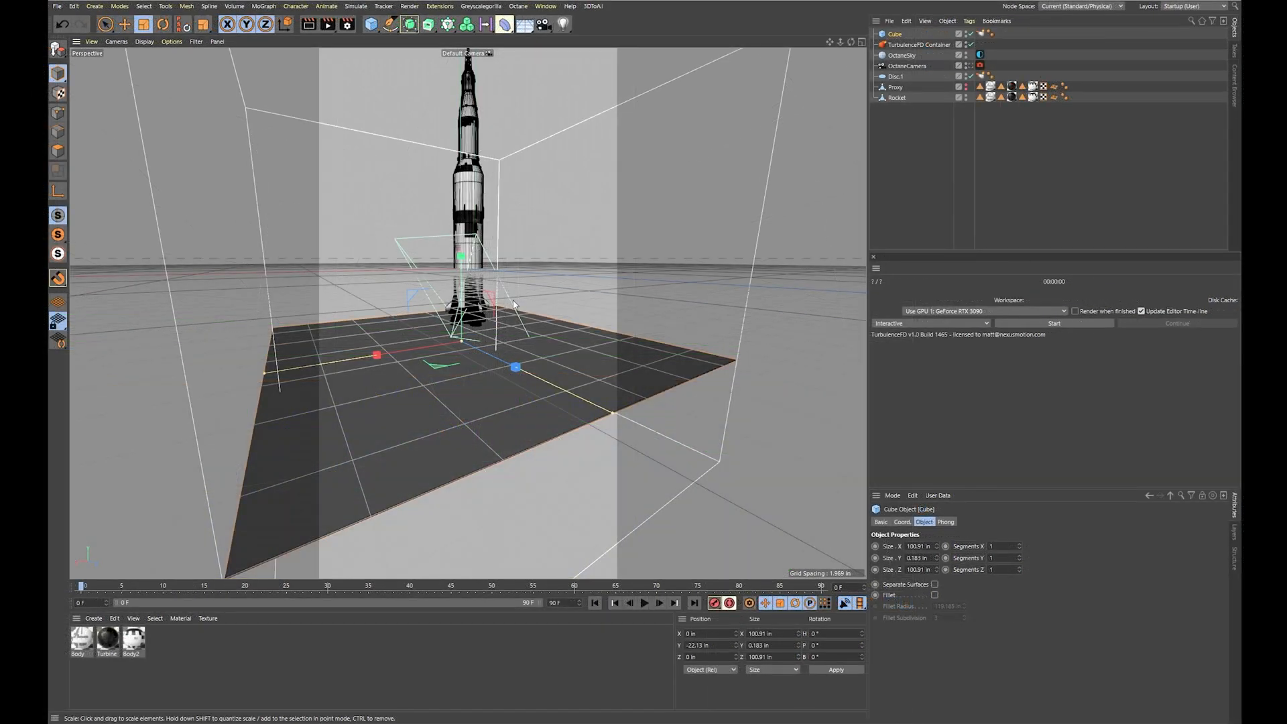
Start simulating the TurbulenceFD Container and expand its temperature simulation settings
scroll(513, 301, down, 3)
alt+drag(514, 299, 581, 307)
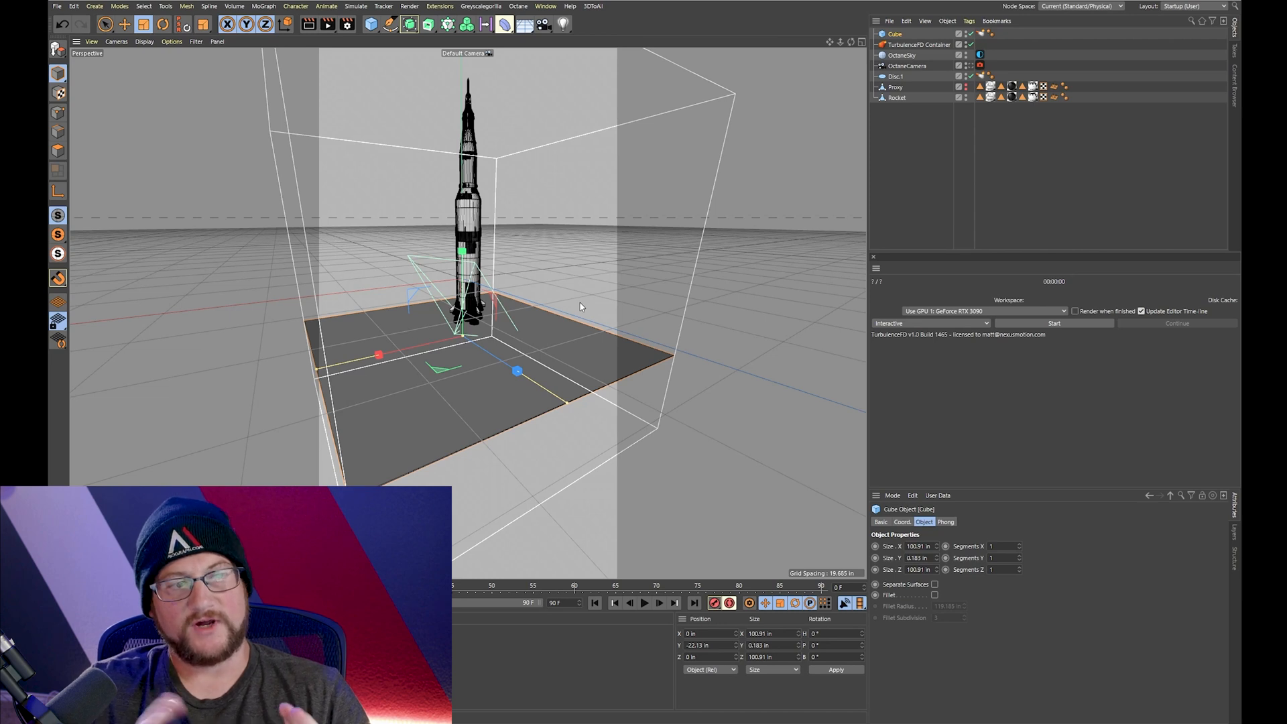
click(960, 108)
click(919, 44)
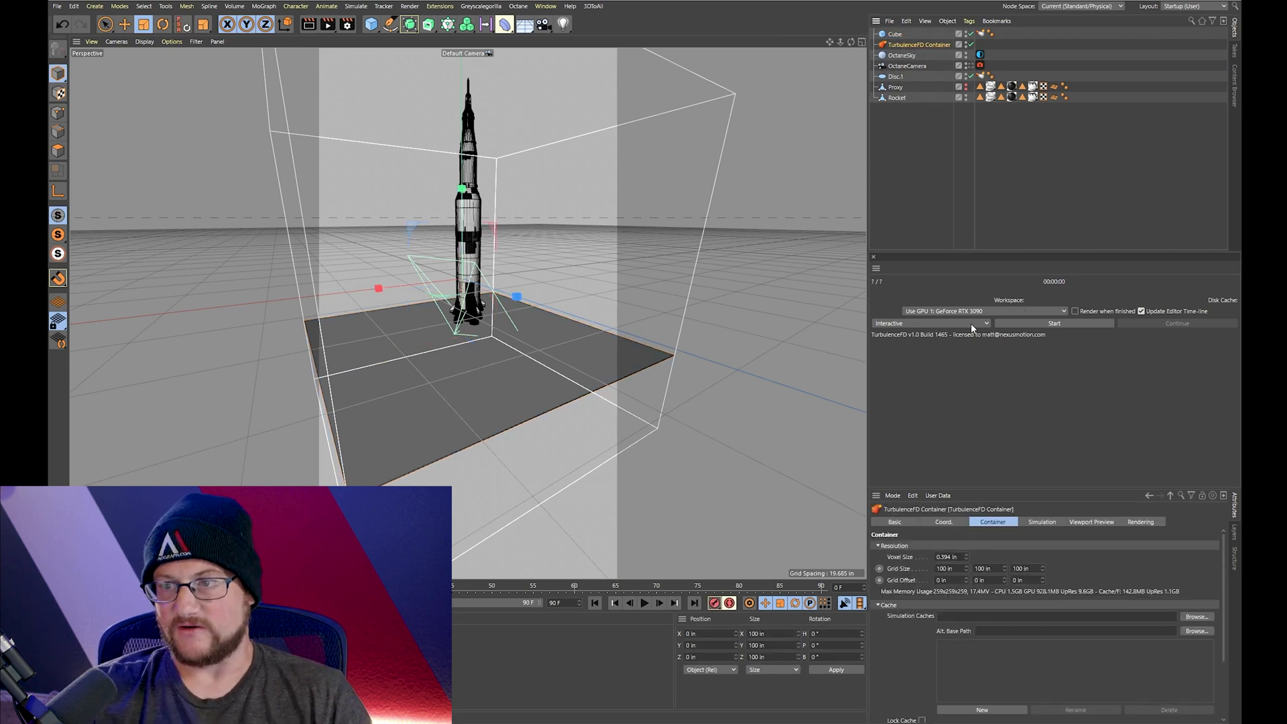
click(1051, 323)
click(1042, 521)
click(878, 632)
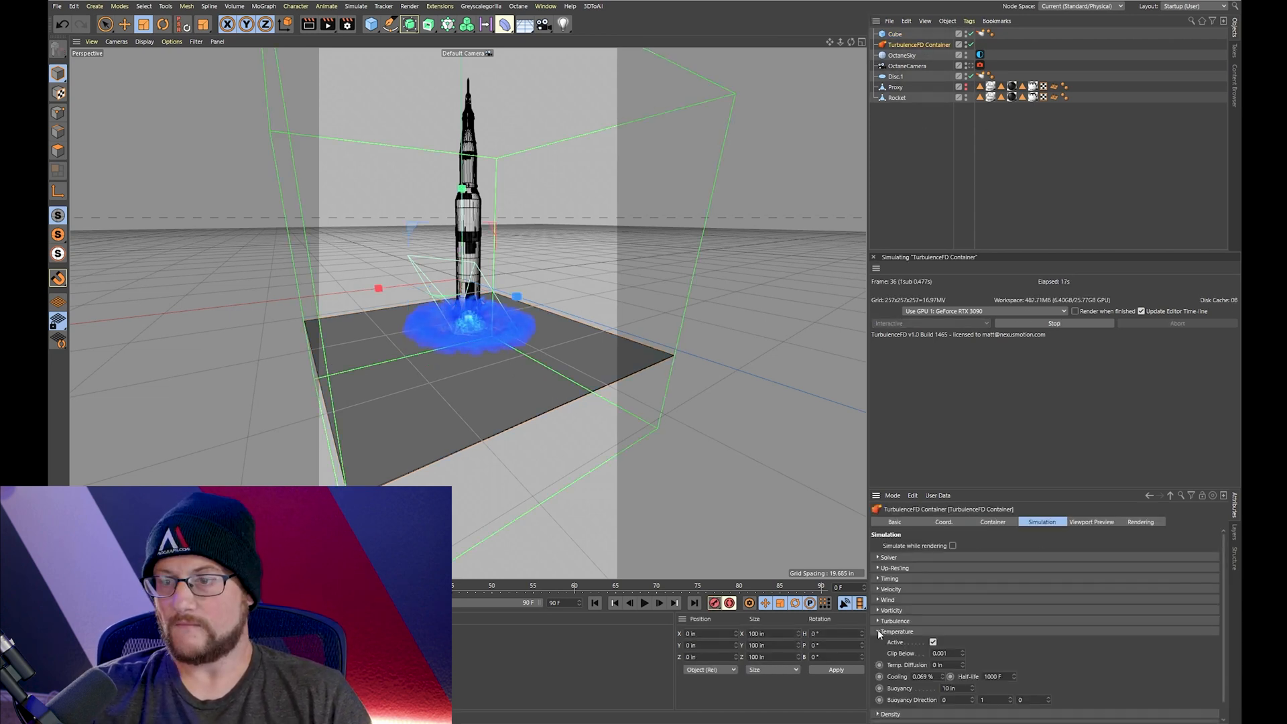
Review the force and channel settings of the disc's TurbulenceFD emitter and examine the simulated exhaust beneath the rocket up close
click(979, 76)
scroll(1228, 622, down, 5)
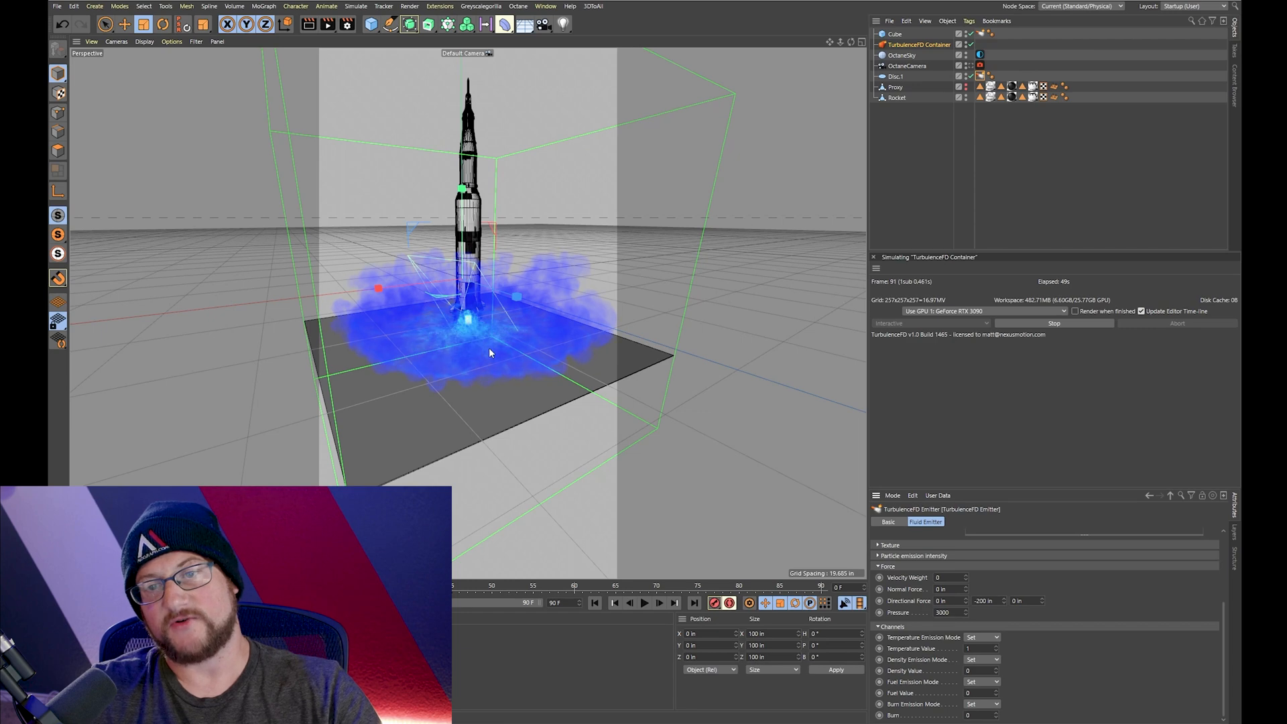
scroll(486, 348, up, 8)
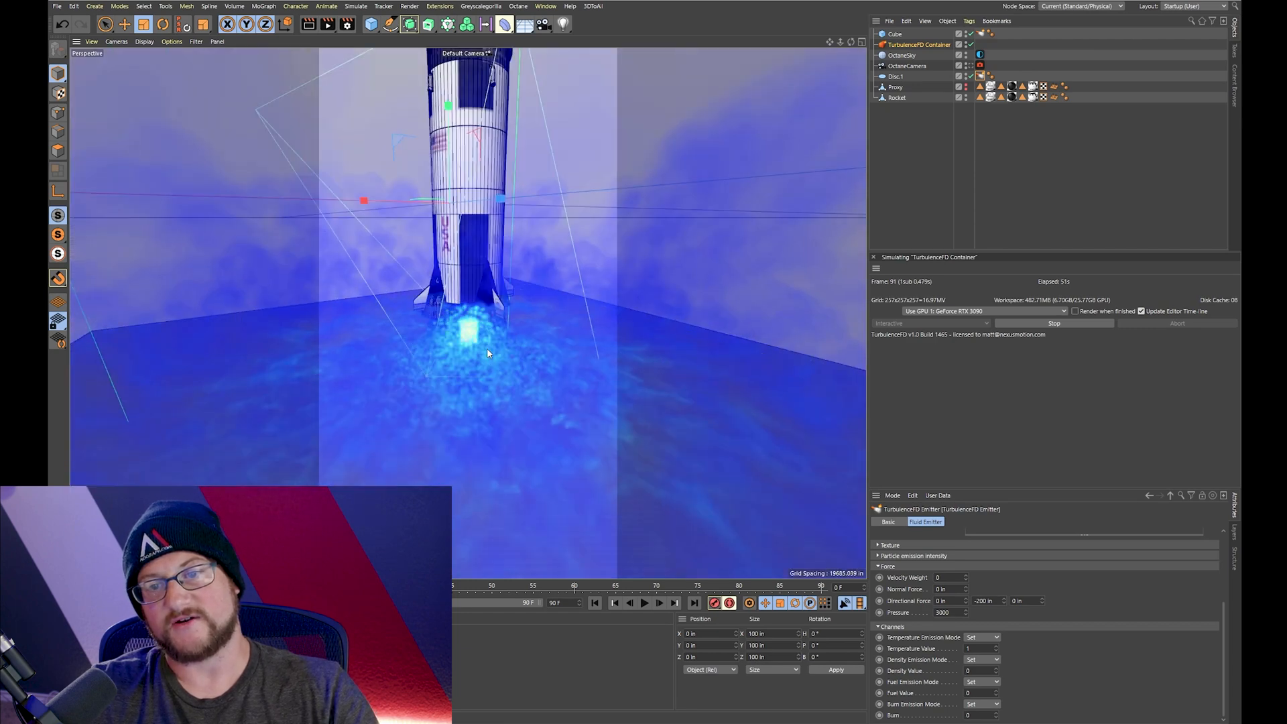
scroll(487, 348, up, 4)
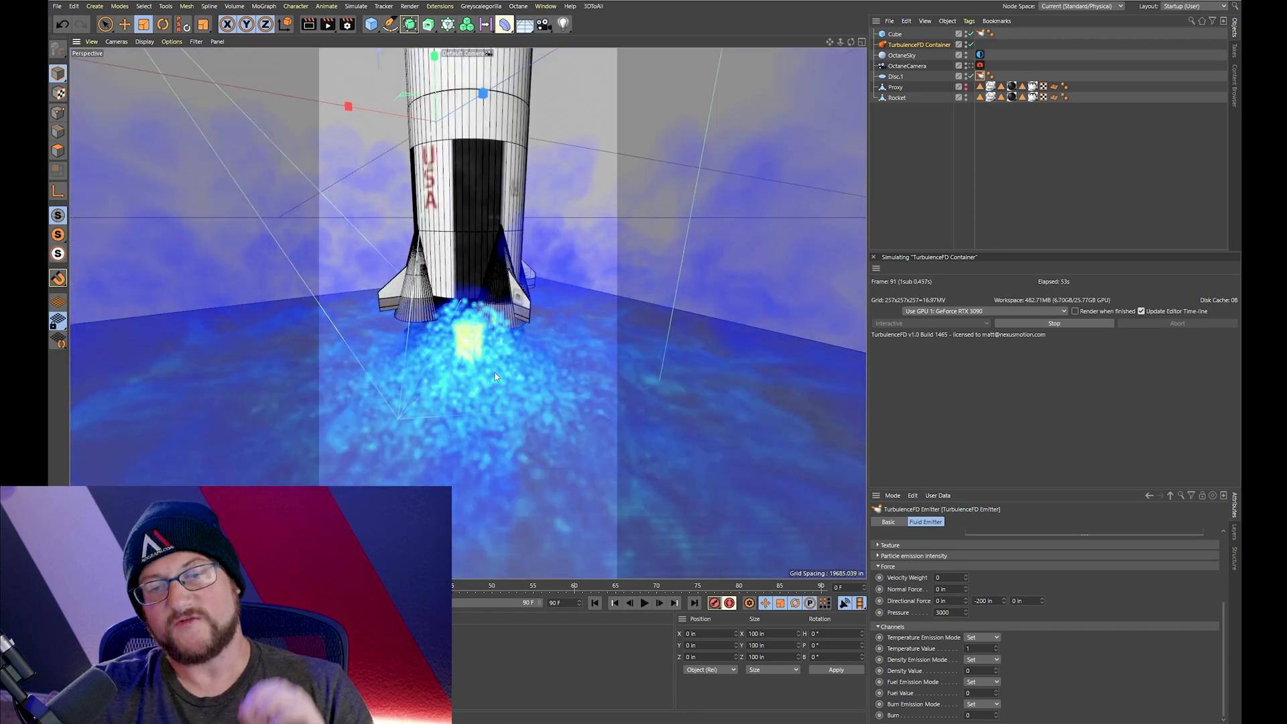
scroll(494, 377, down, 3)
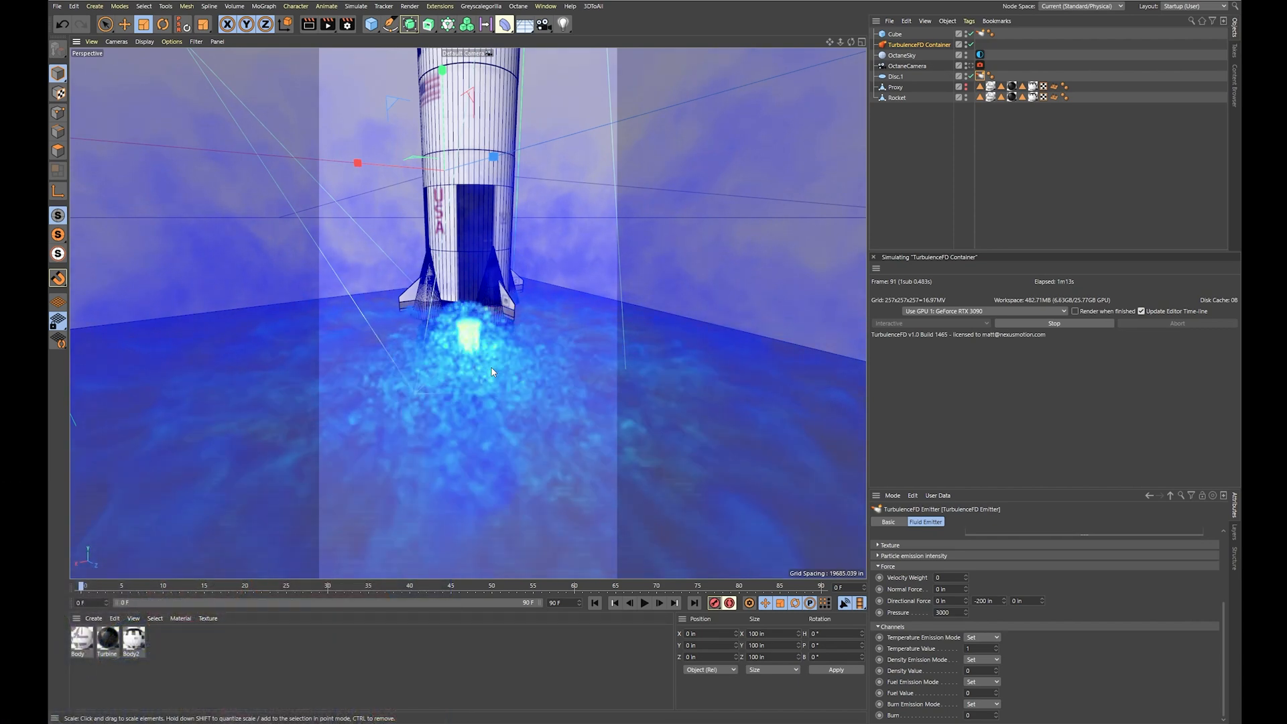
scroll(493, 373, down, 6)
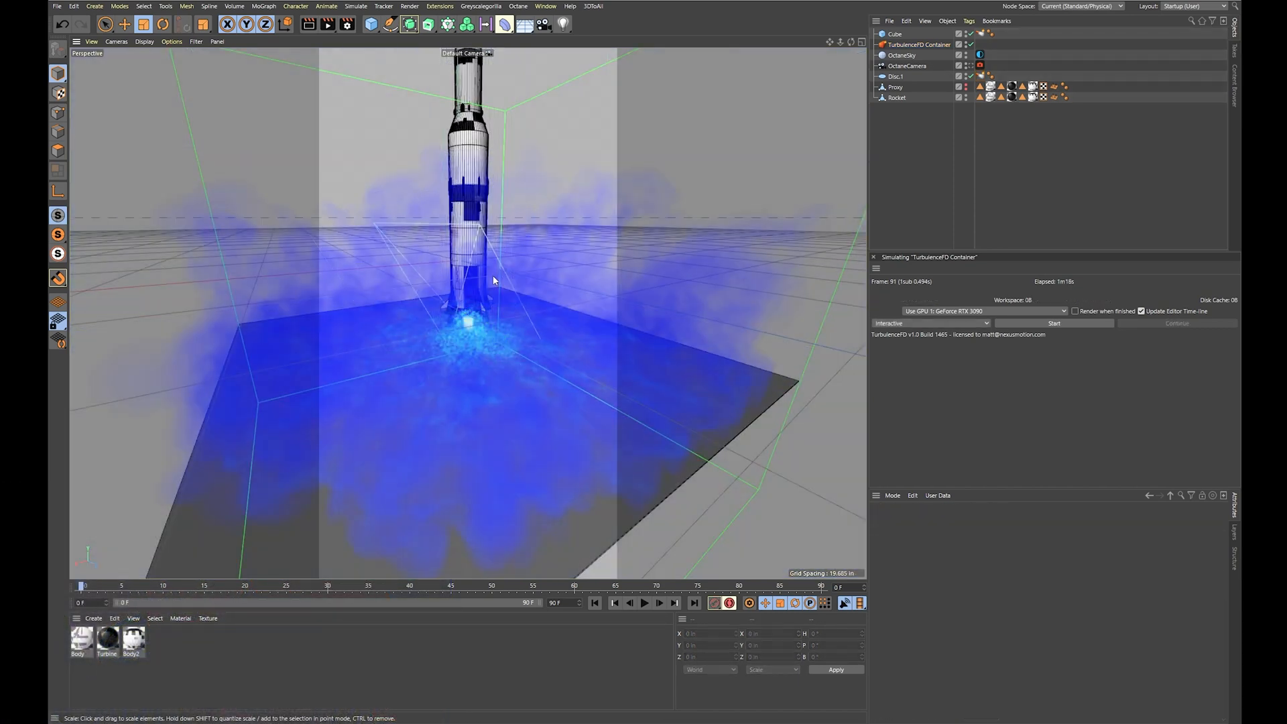
Examine the simulated smoke plume around the rocket from several angles and open the container's wind settings
alt+drag(487, 252, 415, 273)
scroll(418, 293, up, 5)
scroll(418, 295, down, 5)
scroll(325, 277, up, 3)
alt+drag(325, 278, 497, 247)
scroll(540, 293, up, 5)
scroll(502, 254, down, 5)
alt+drag(599, 303, 471, 368)
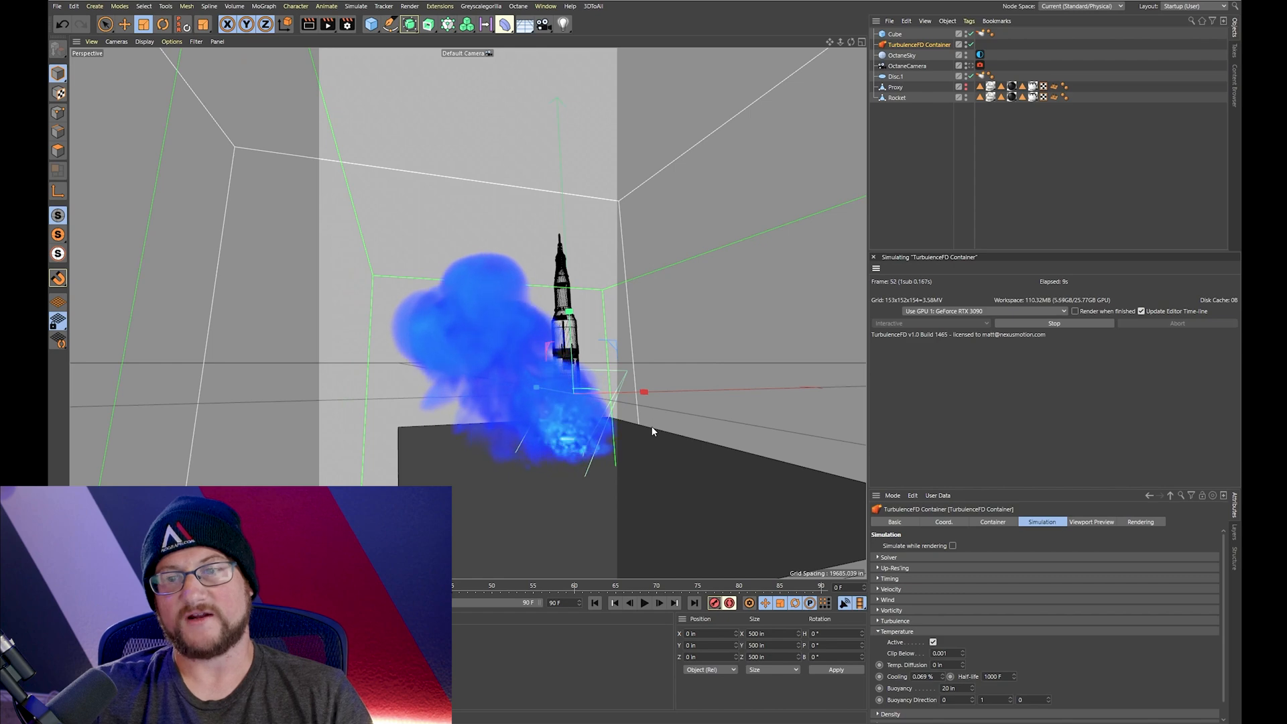
alt+drag(589, 417, 687, 436)
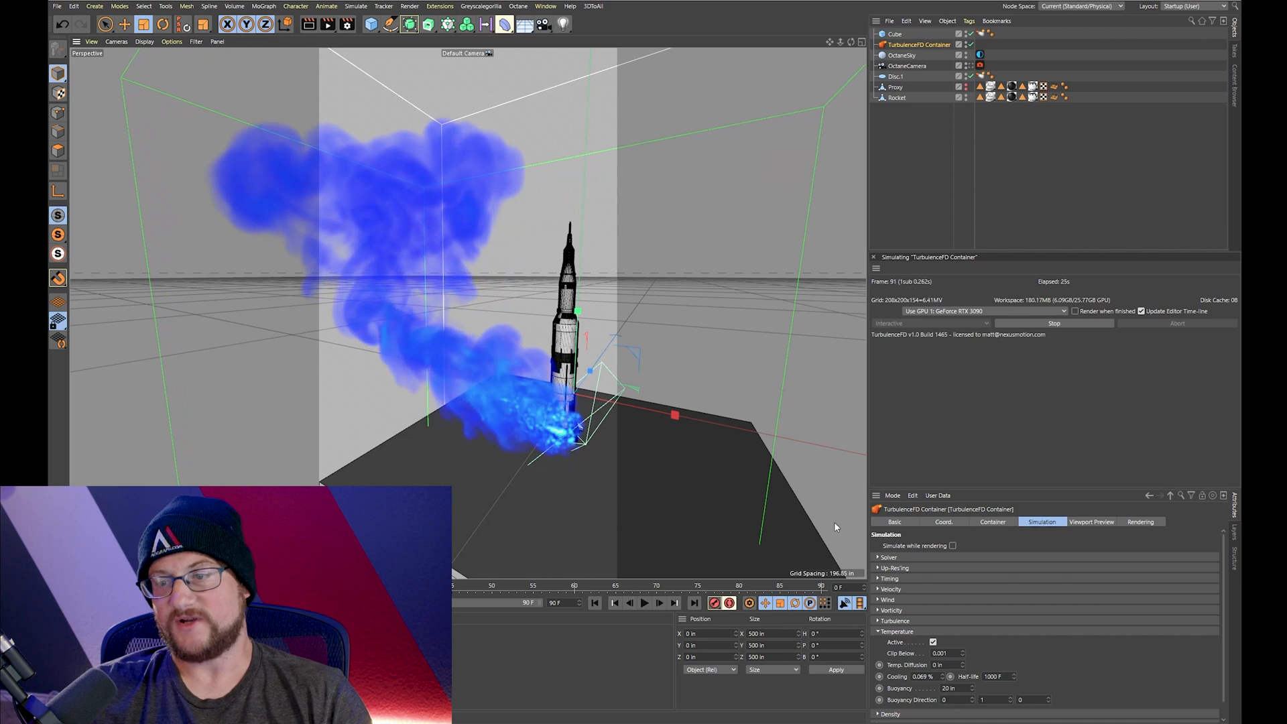
click(885, 600)
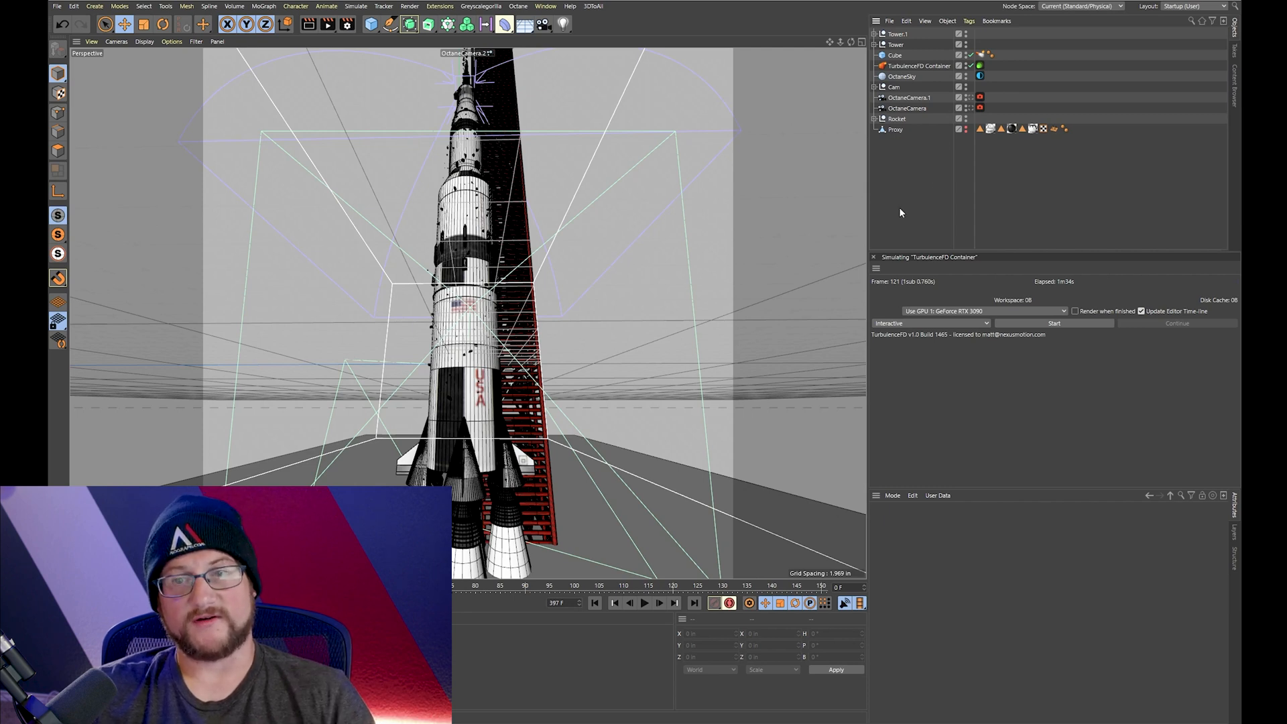
Select the cloner in the red launch tower and examine the tower beside the rocket from another angle
click(513, 127)
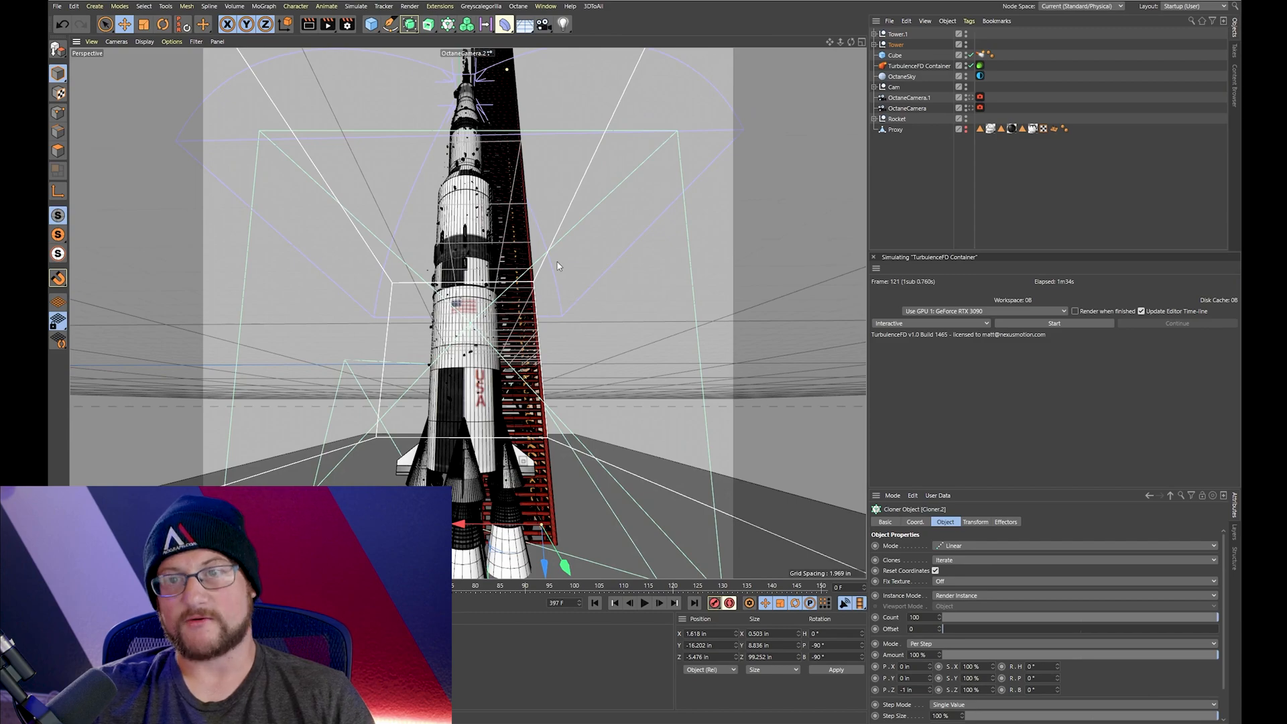
alt+drag(540, 283, 626, 290)
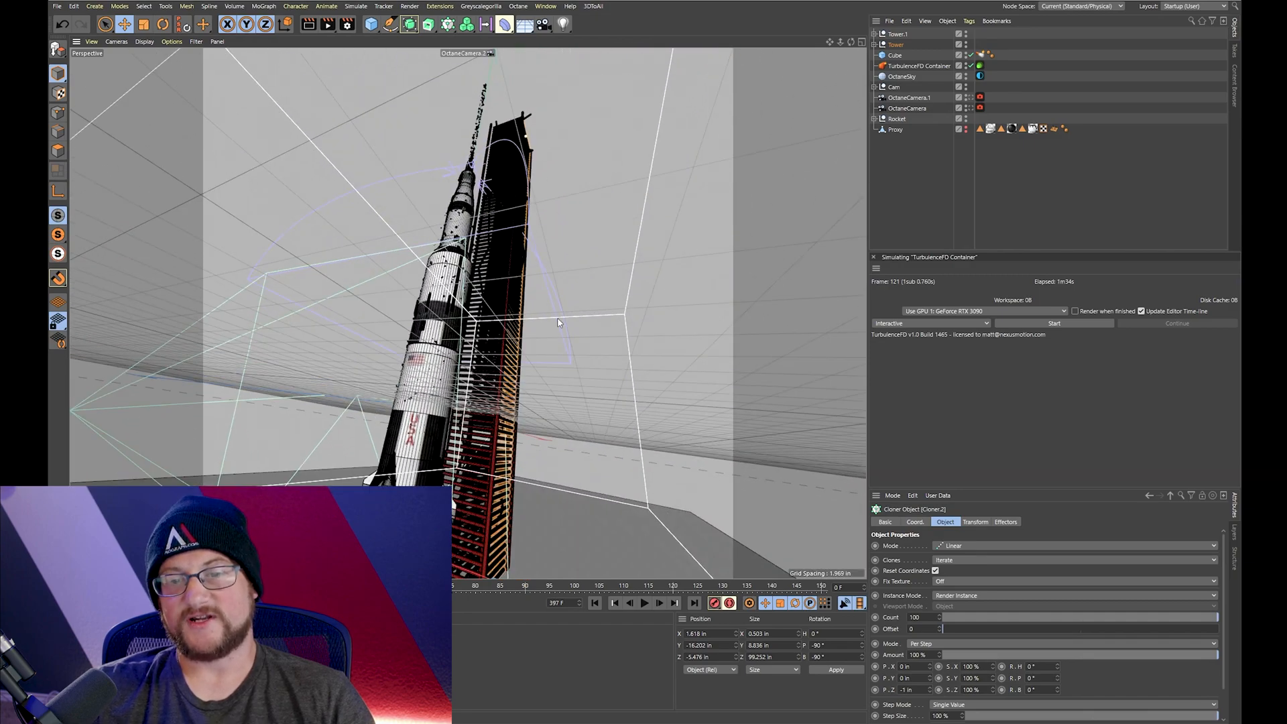
alt+drag(558, 323, 589, 328)
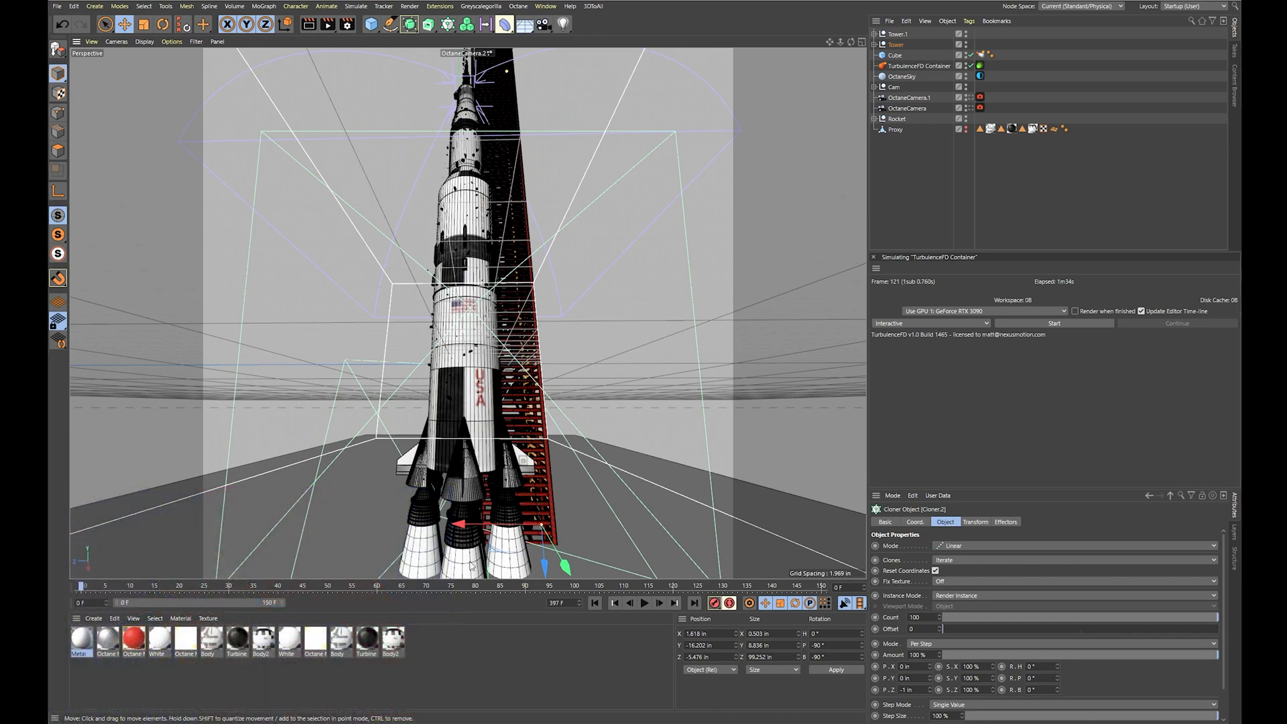
Select a white exhaust cone under the rocket's engines, frame it, and examine the cones from several angles
click(526, 419)
key(s)
scroll(573, 386, down, 5)
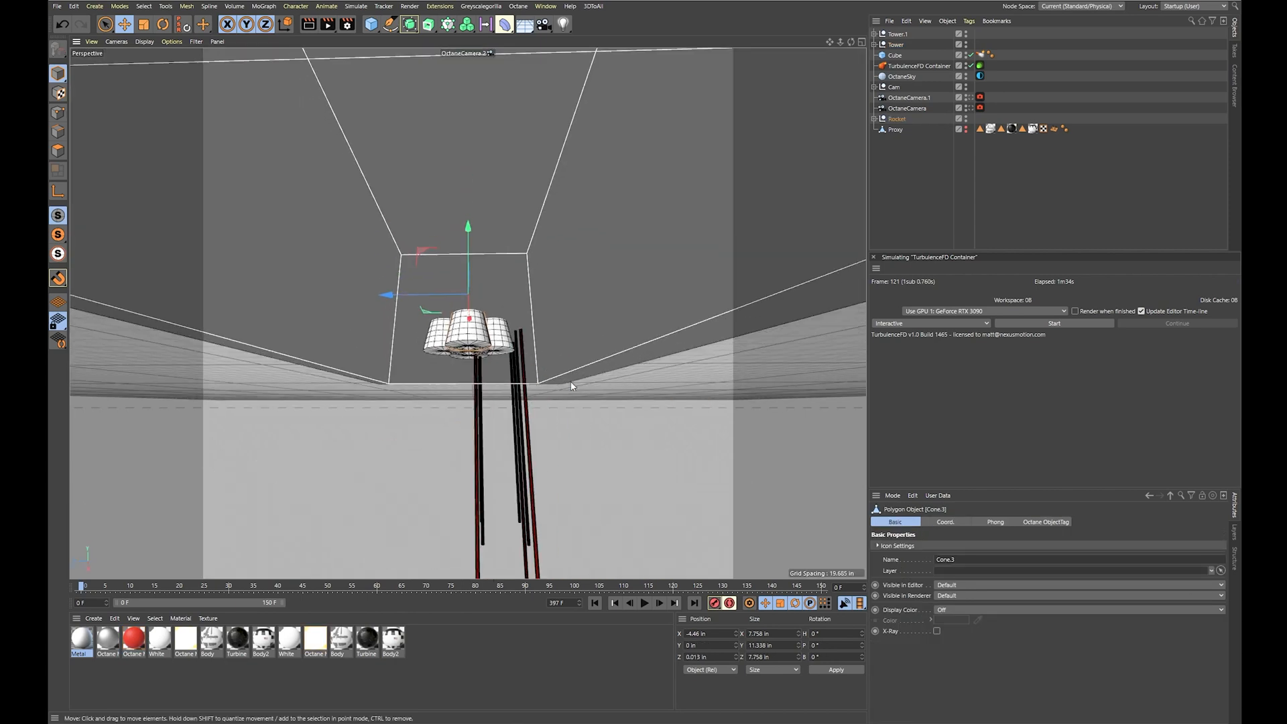
alt+drag(624, 421, 645, 380)
alt+middle_drag(579, 300, 582, 416)
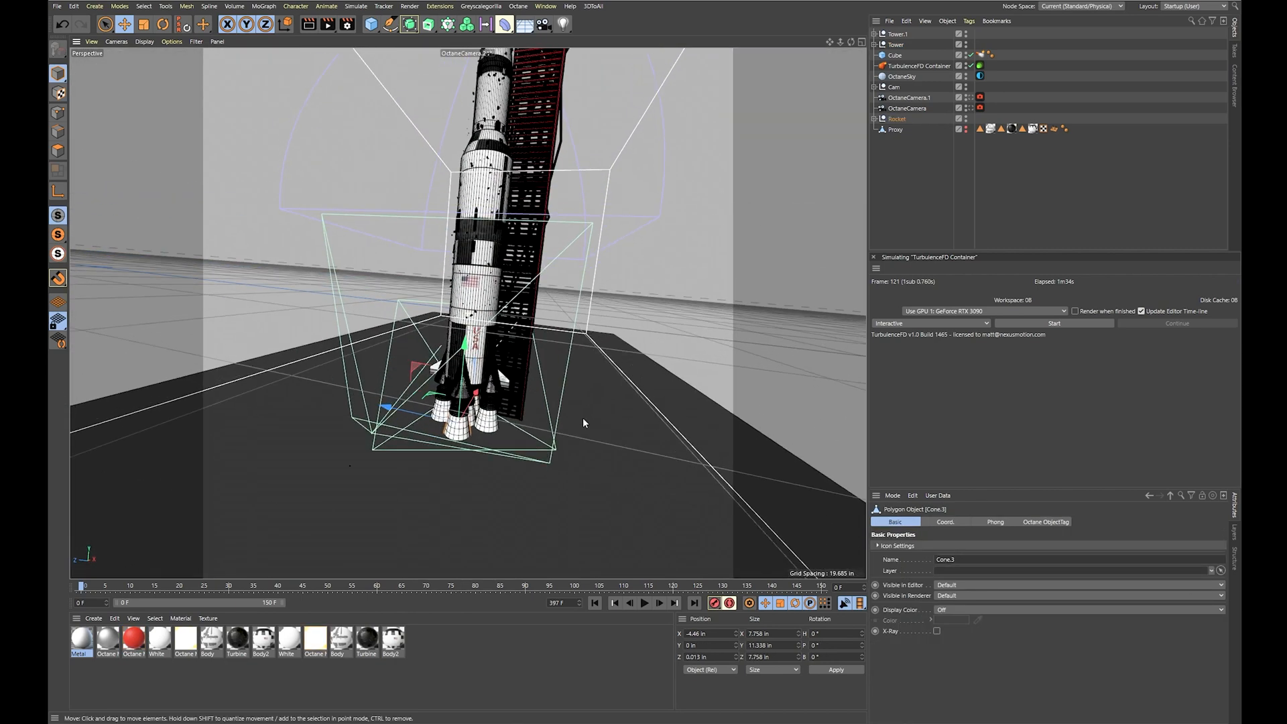
alt+right_drag(582, 417, 635, 424)
alt+middle_drag(636, 423, 650, 294)
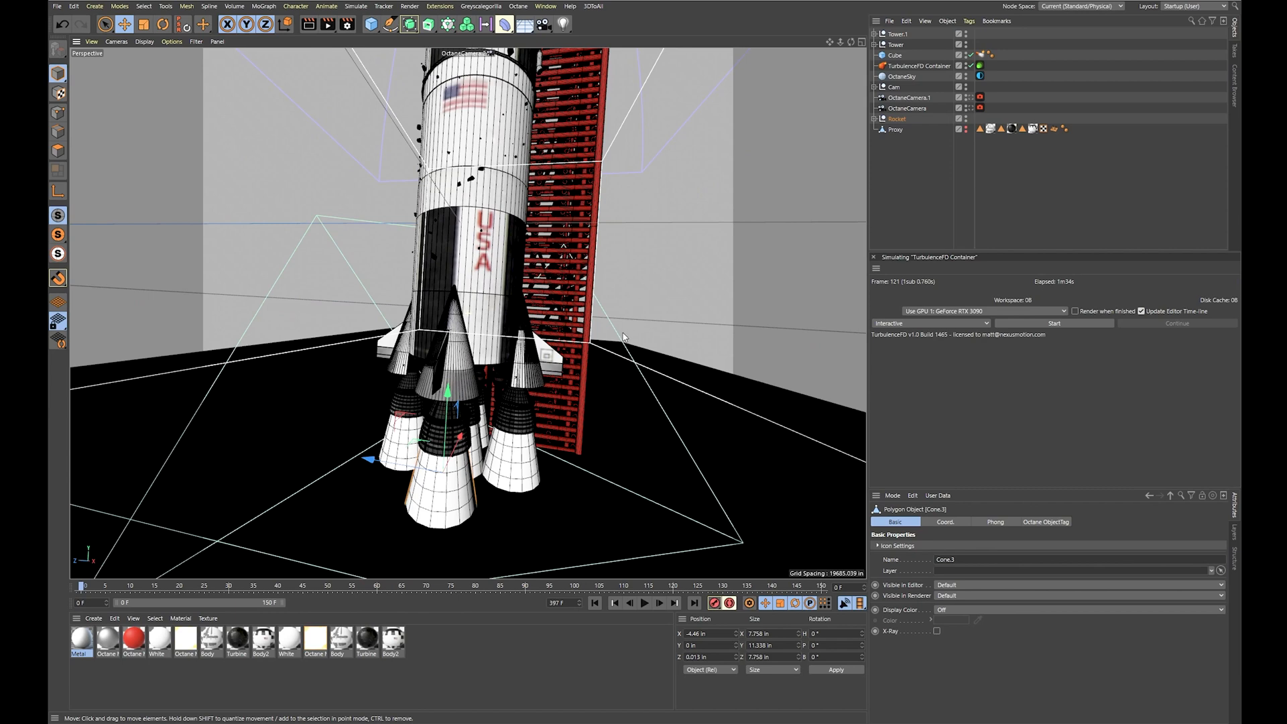
alt+drag(623, 336, 604, 379)
alt+drag(651, 444, 681, 321)
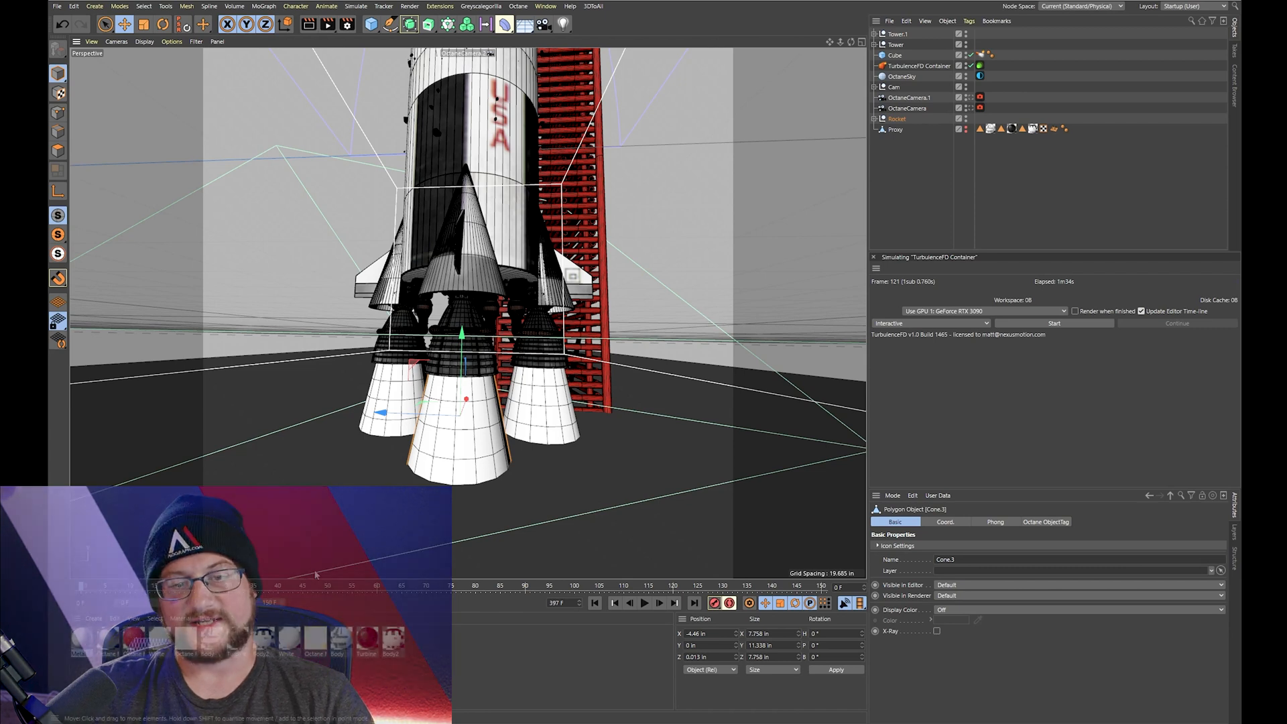
Open the white exhaust cone's Octane material, and show the post-processing settings of the OctaneCamera.2 camera tag inside the Cam group
click(187, 638)
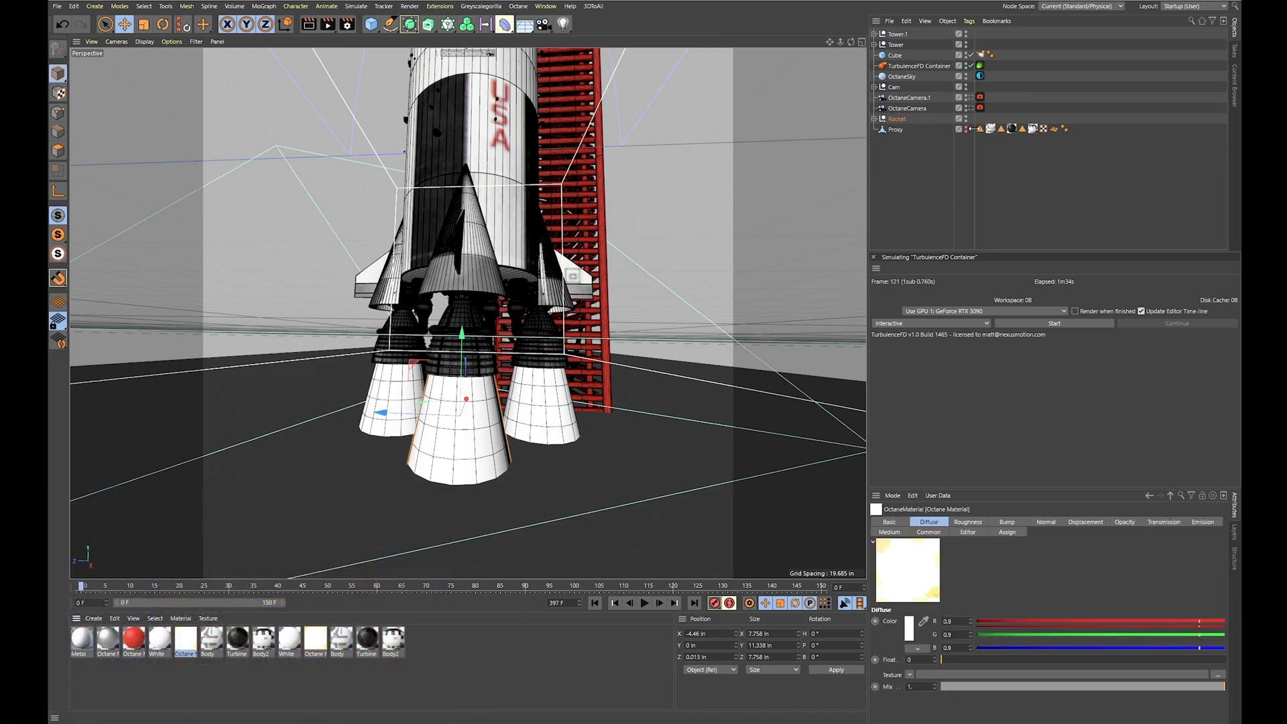
click(874, 88)
click(991, 98)
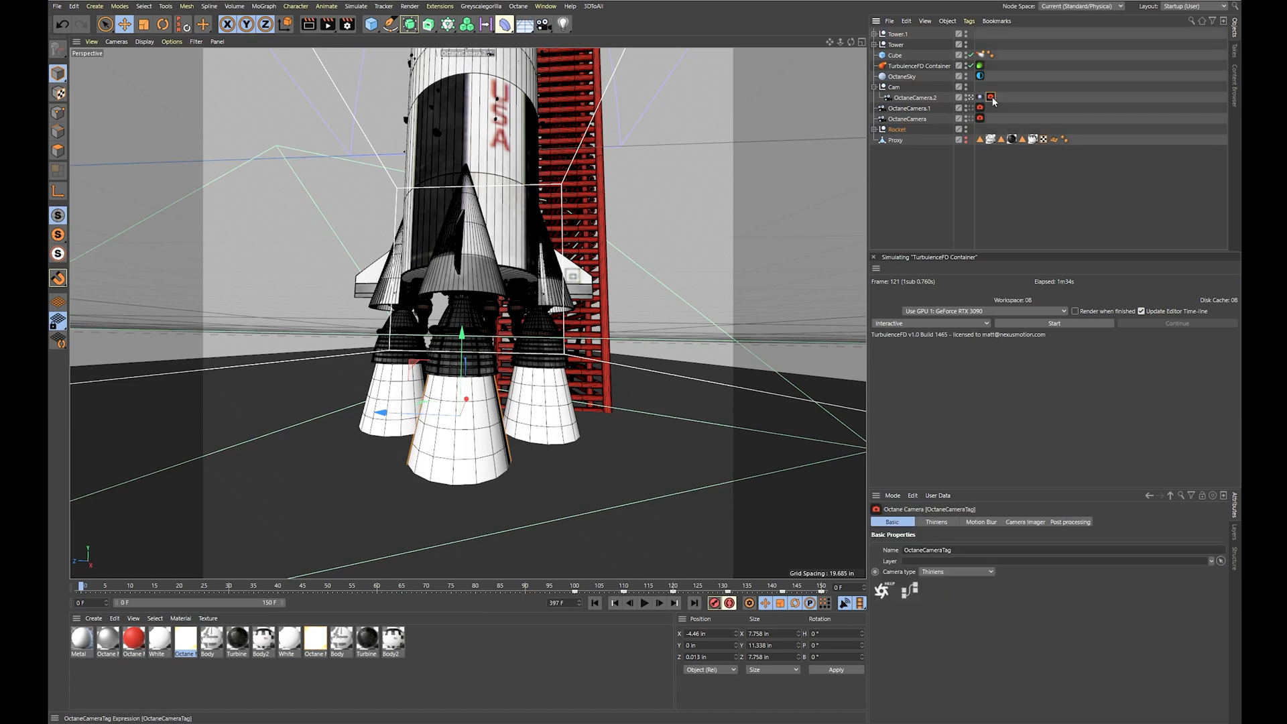
click(1071, 523)
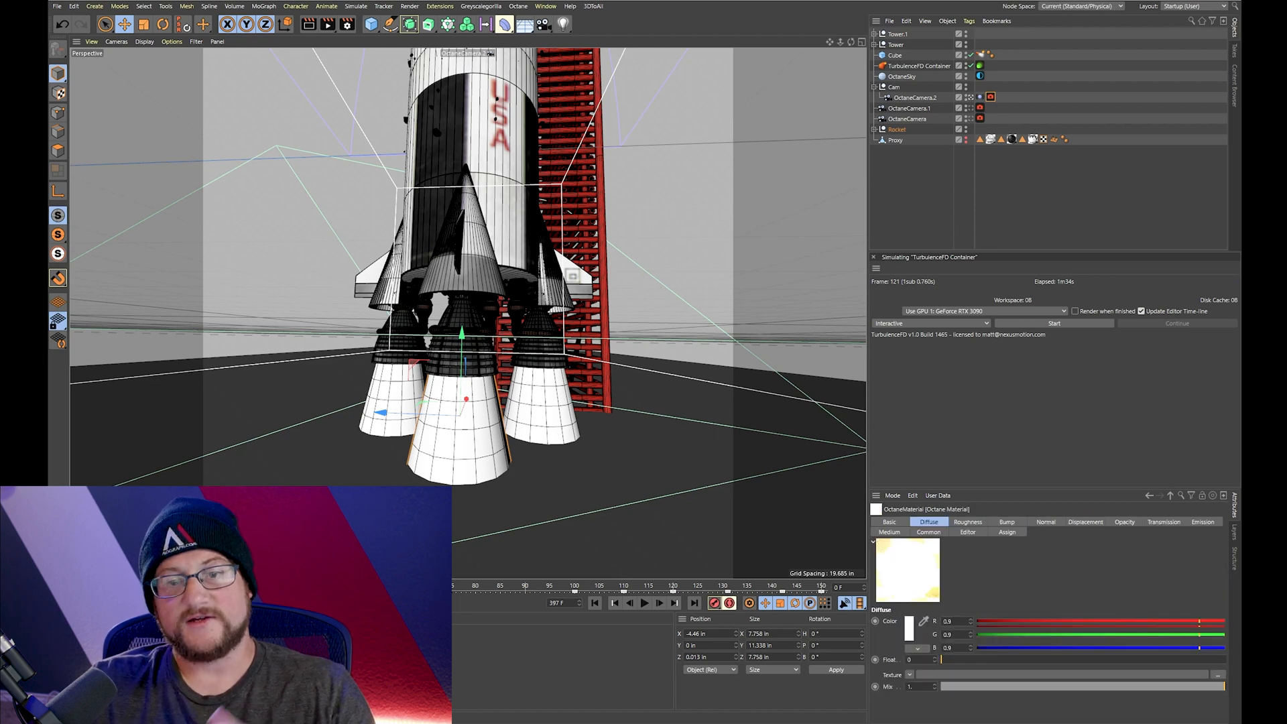
Inspect the Octane material's vertex displacement and the settings of its Noise texture
click(1085, 523)
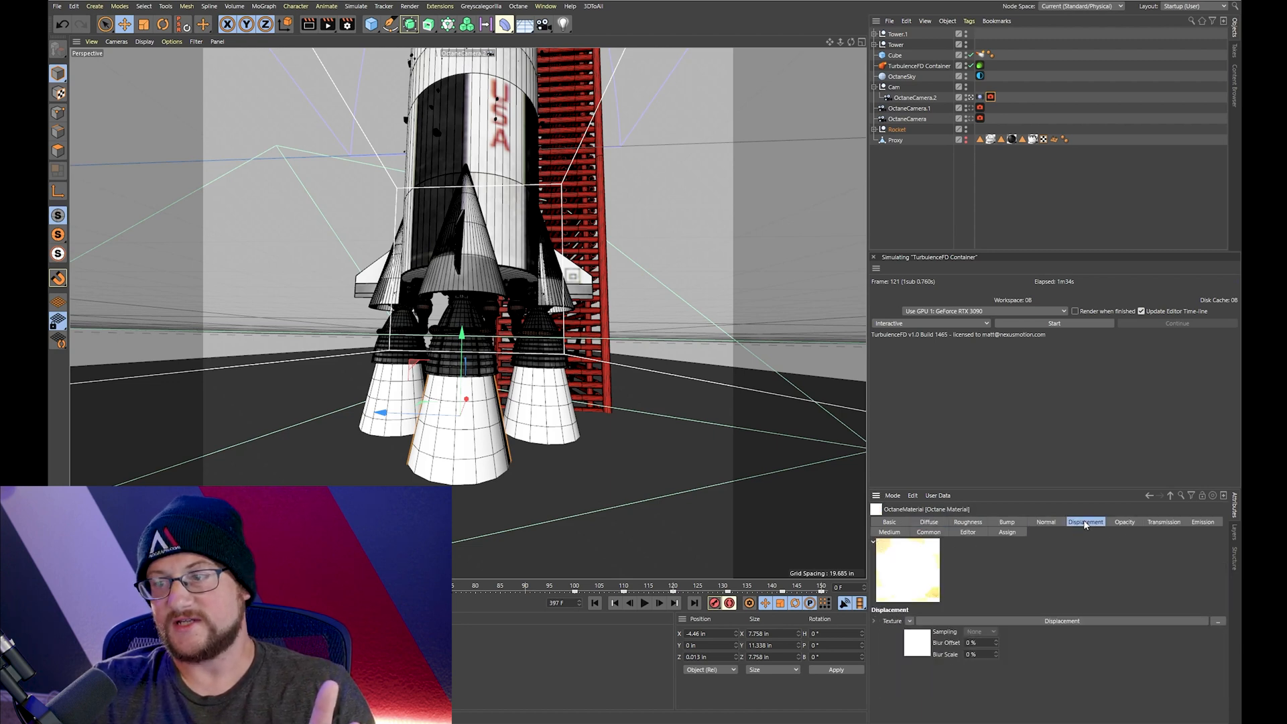
click(920, 644)
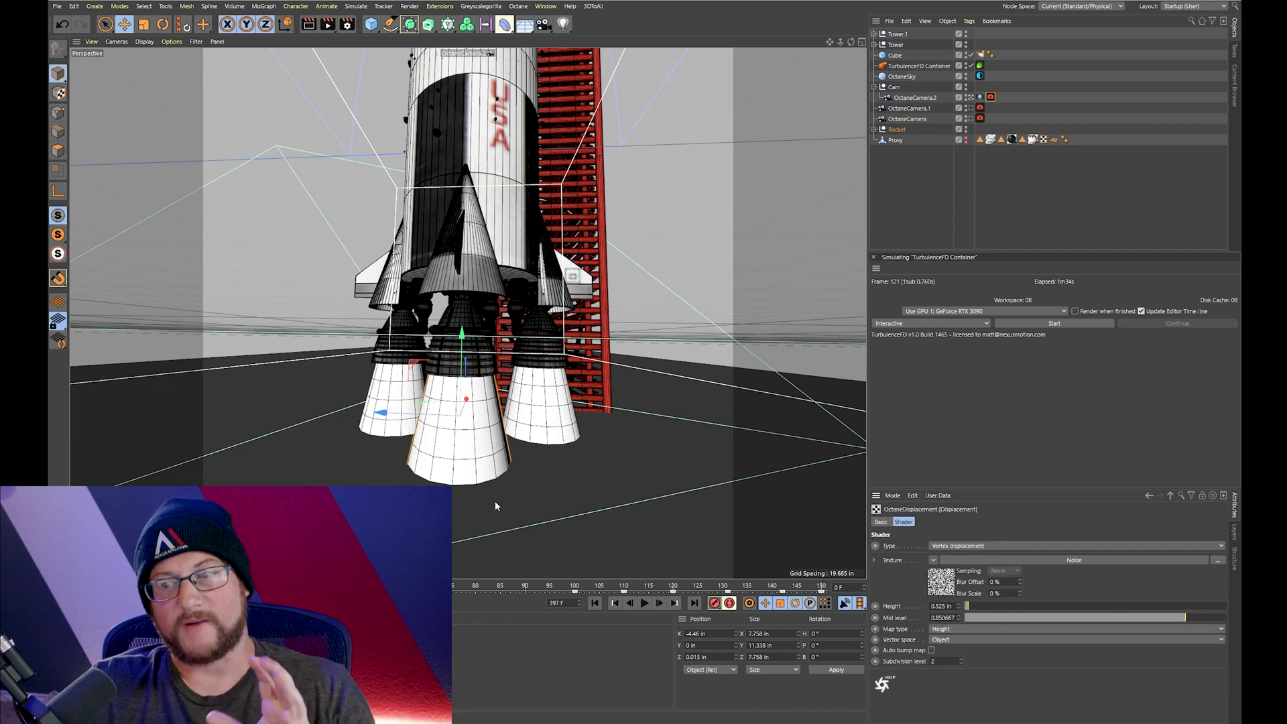
click(939, 581)
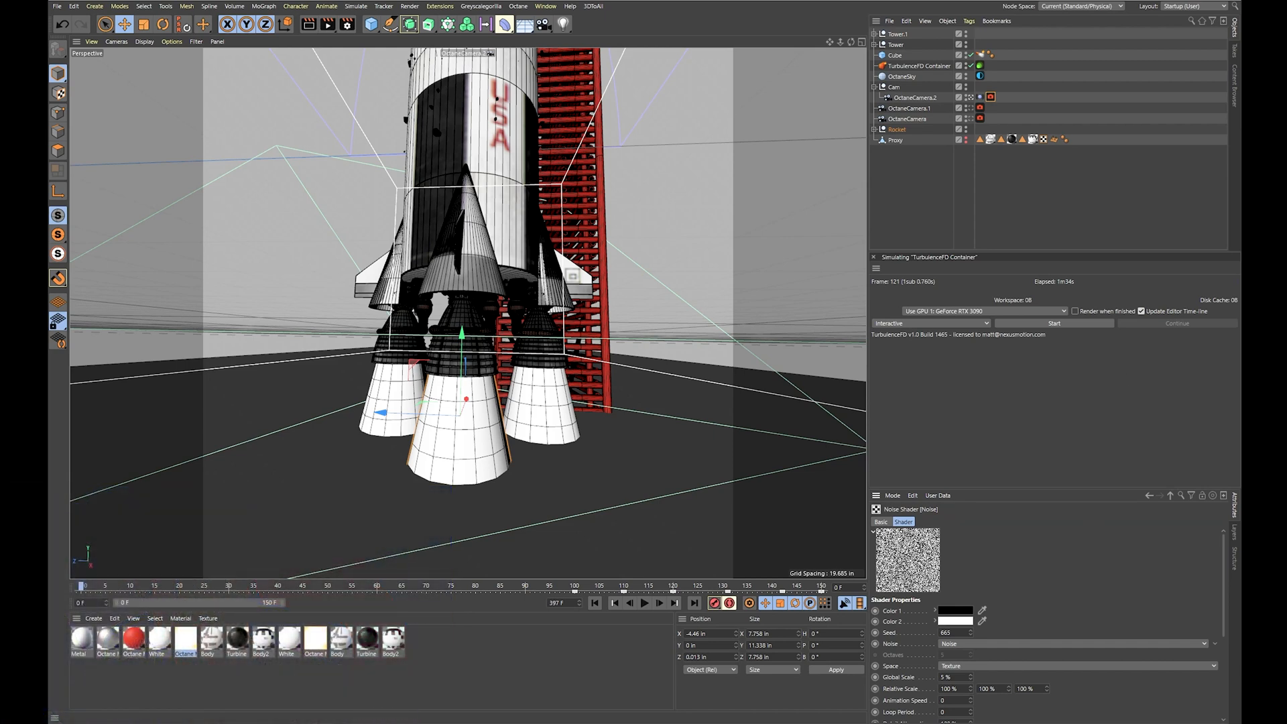
Expand the Rocket group and show the motion blur settings of Cone.4's Octane object tag
click(874, 129)
scroll(1008, 189, down, 2)
click(1011, 193)
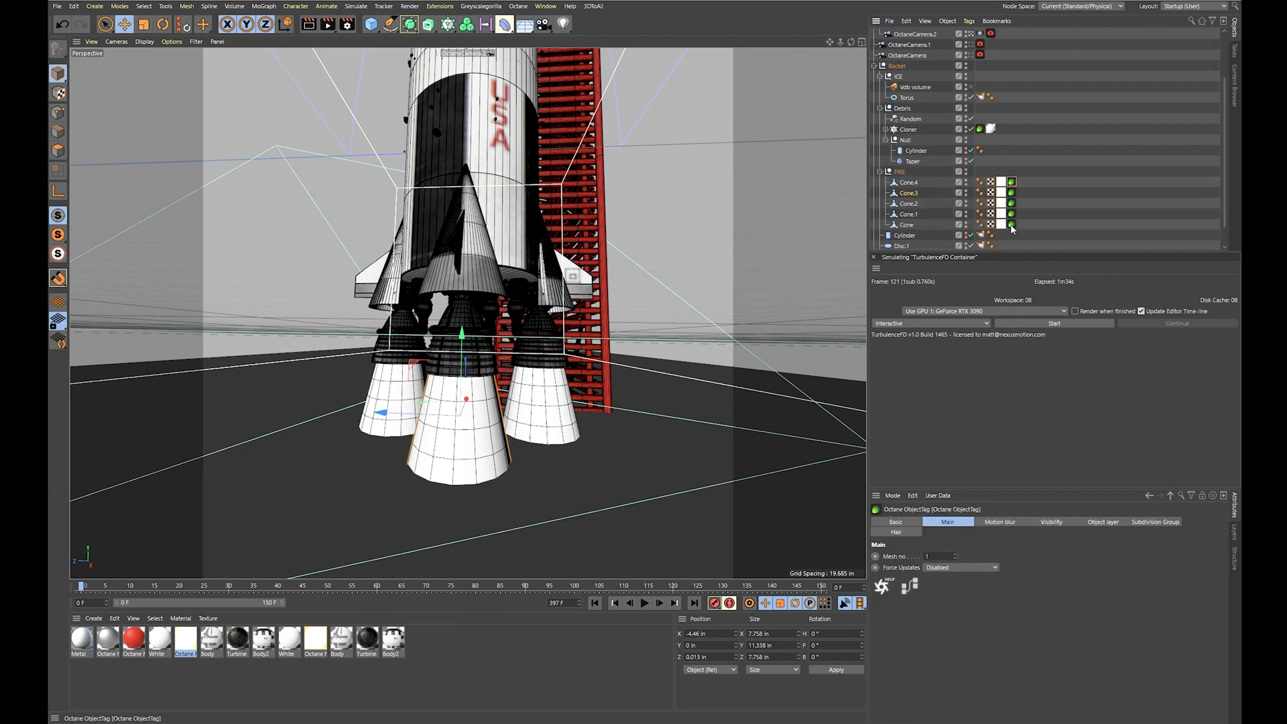
click(1010, 181)
click(1005, 522)
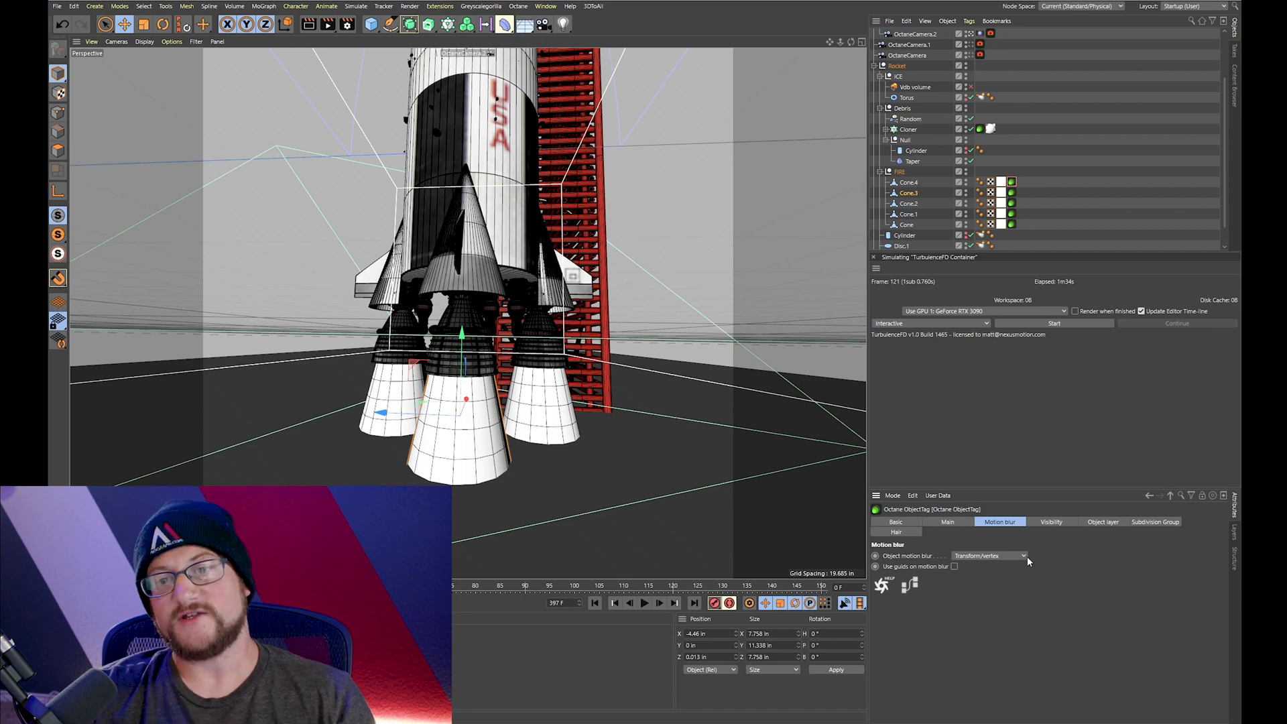
Play and scrub through the rocket launch animation to review the exhaust cones and debris, stopping at frame 74
key(g)
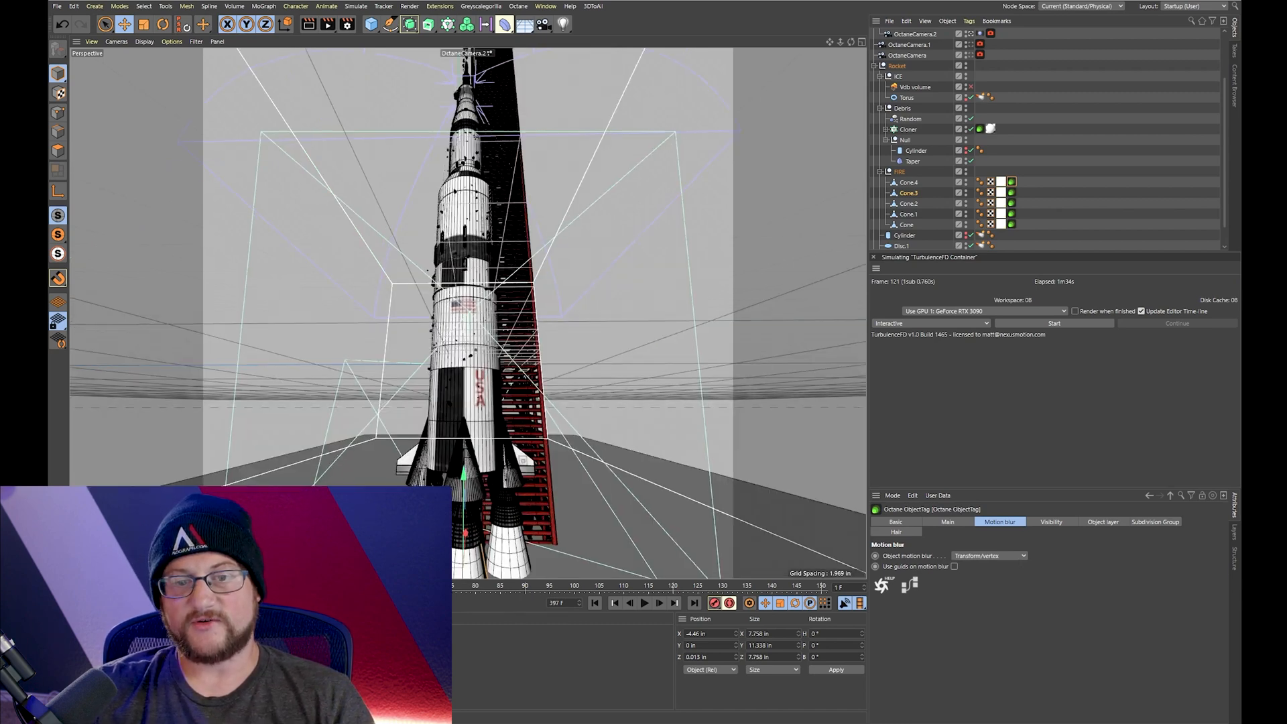
drag(85, 588, 471, 593)
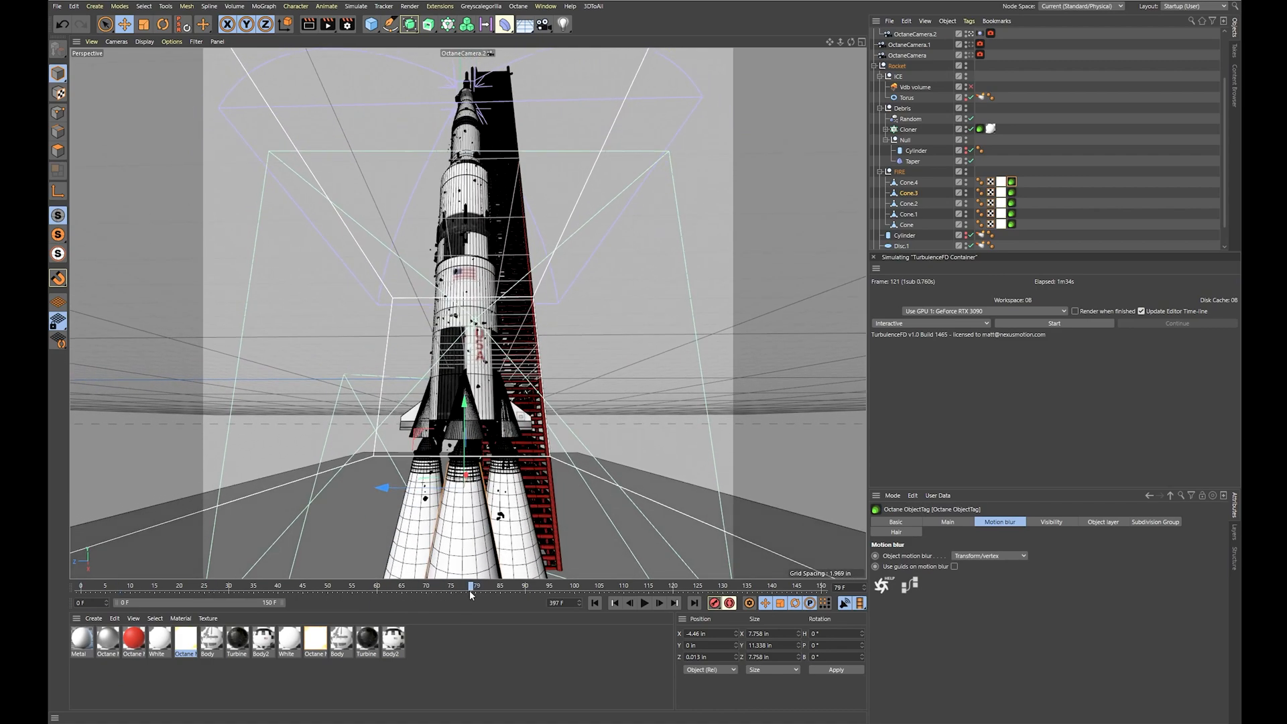
click(643, 603)
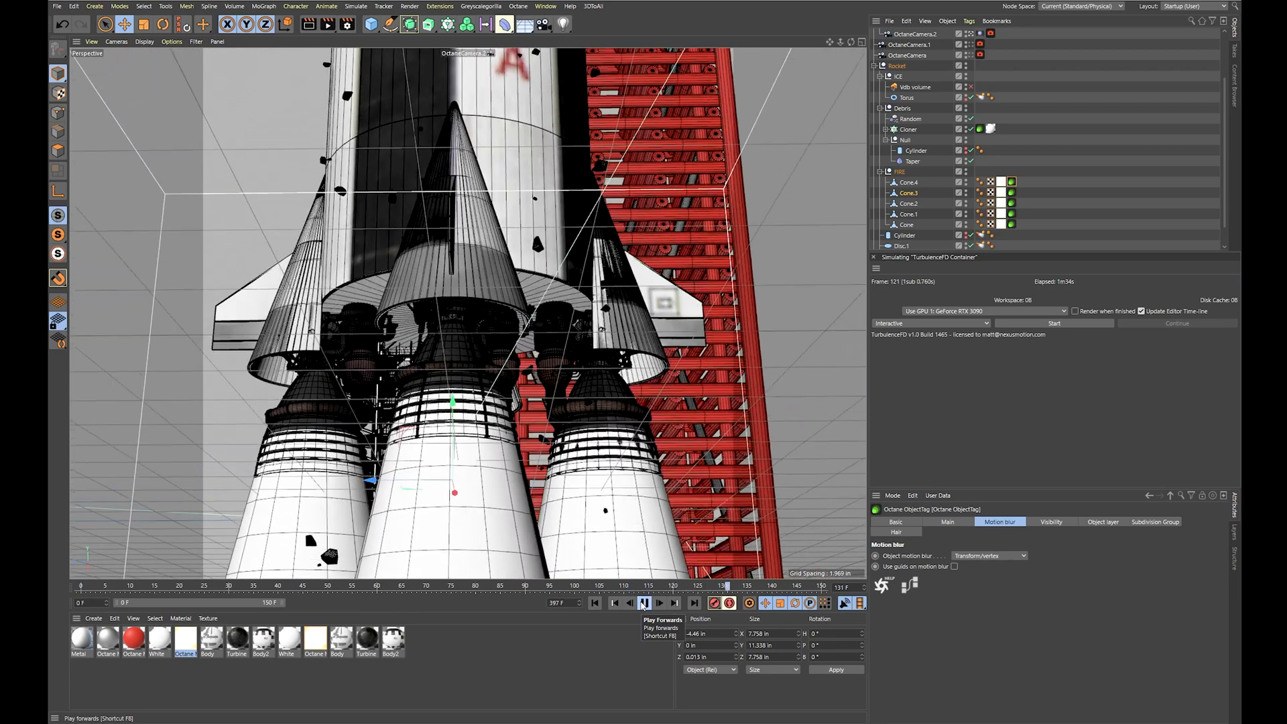
click(644, 604)
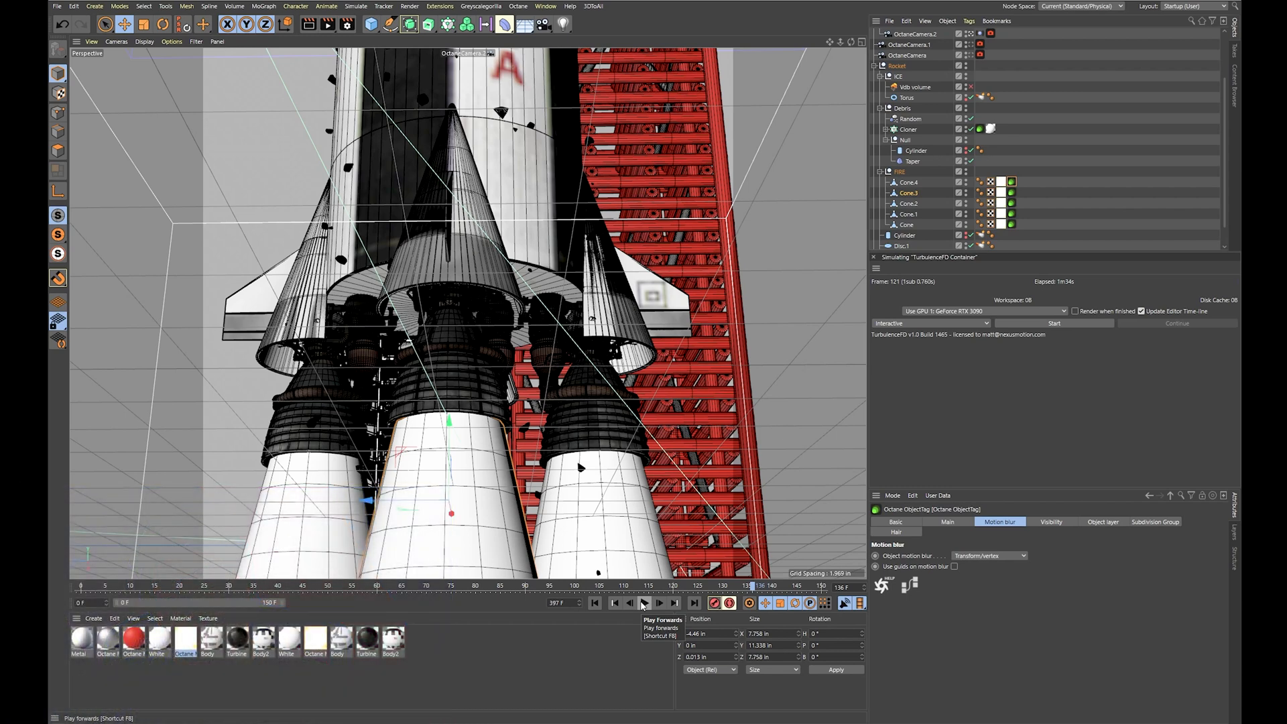
click(185, 586)
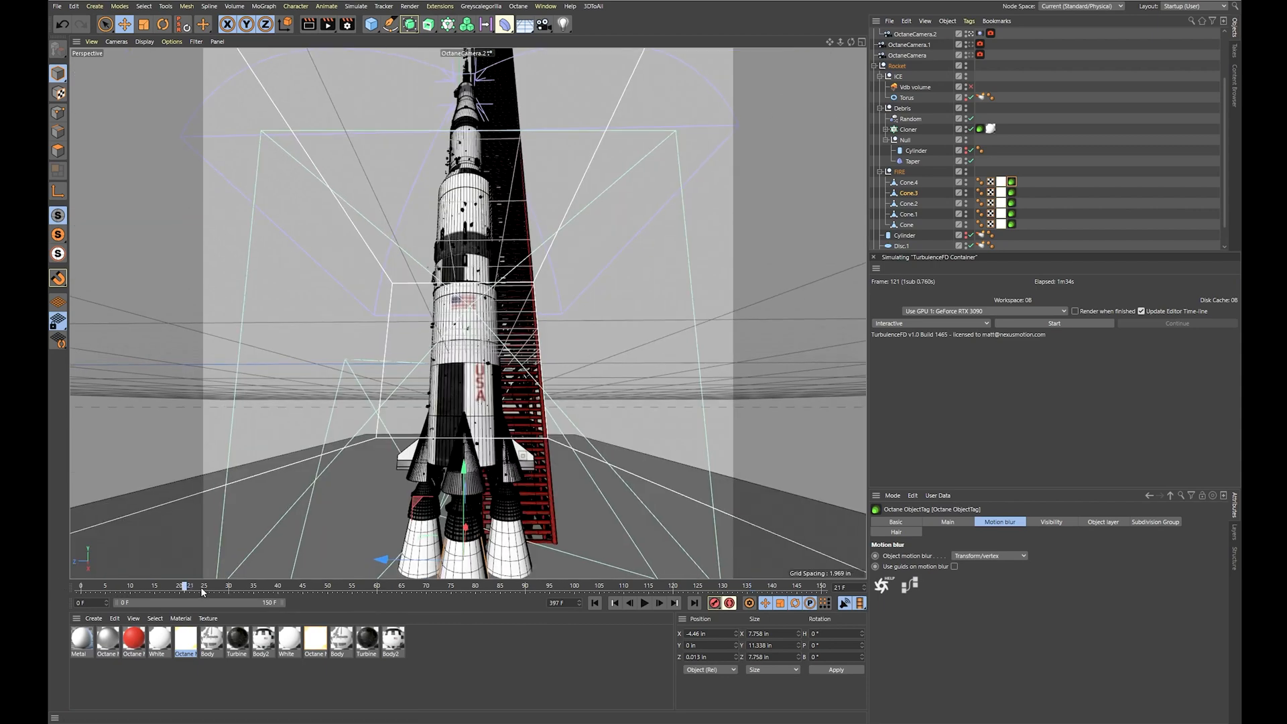
drag(200, 585, 447, 585)
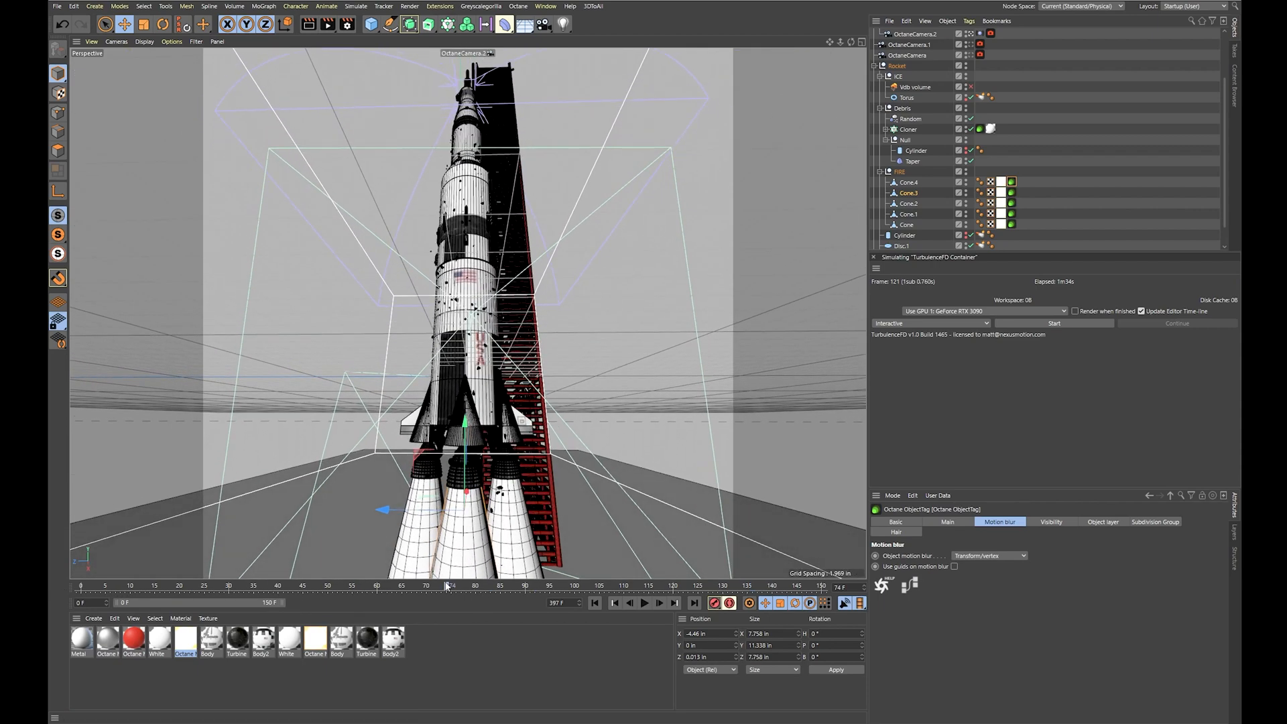
Create a new empty project and add a cube primitive
click(59, 8)
click(80, 23)
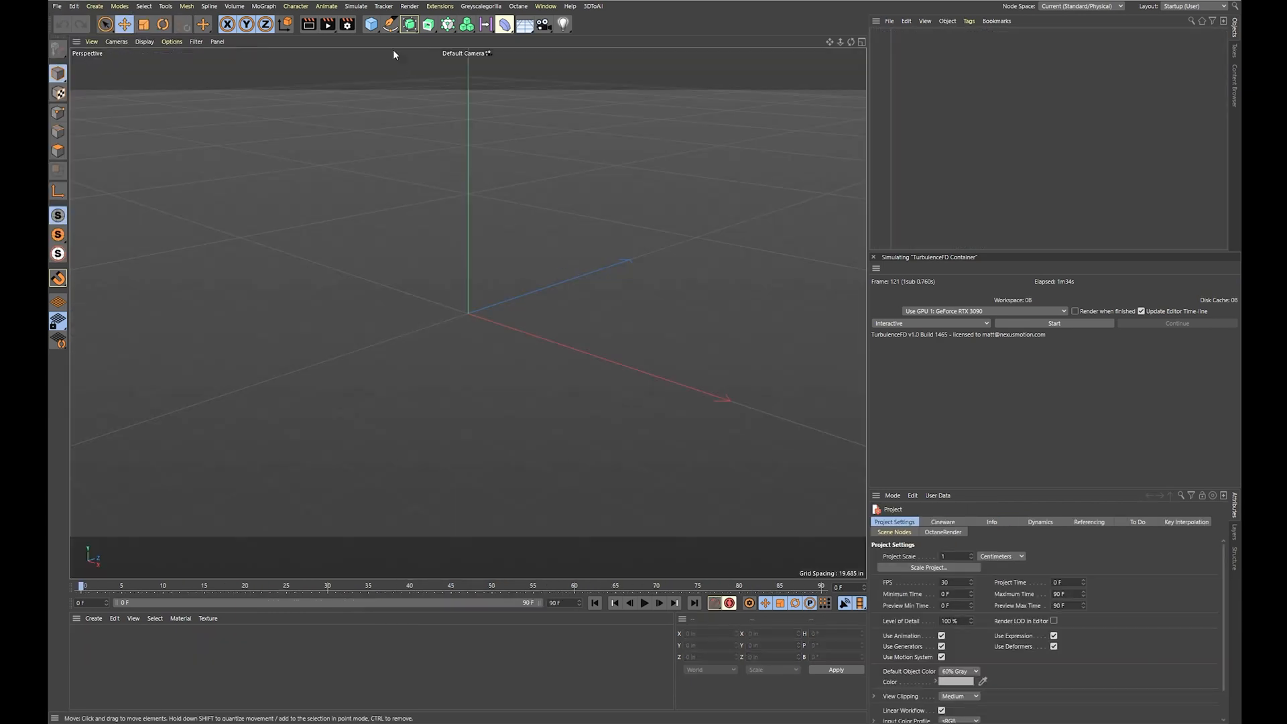
click(371, 24)
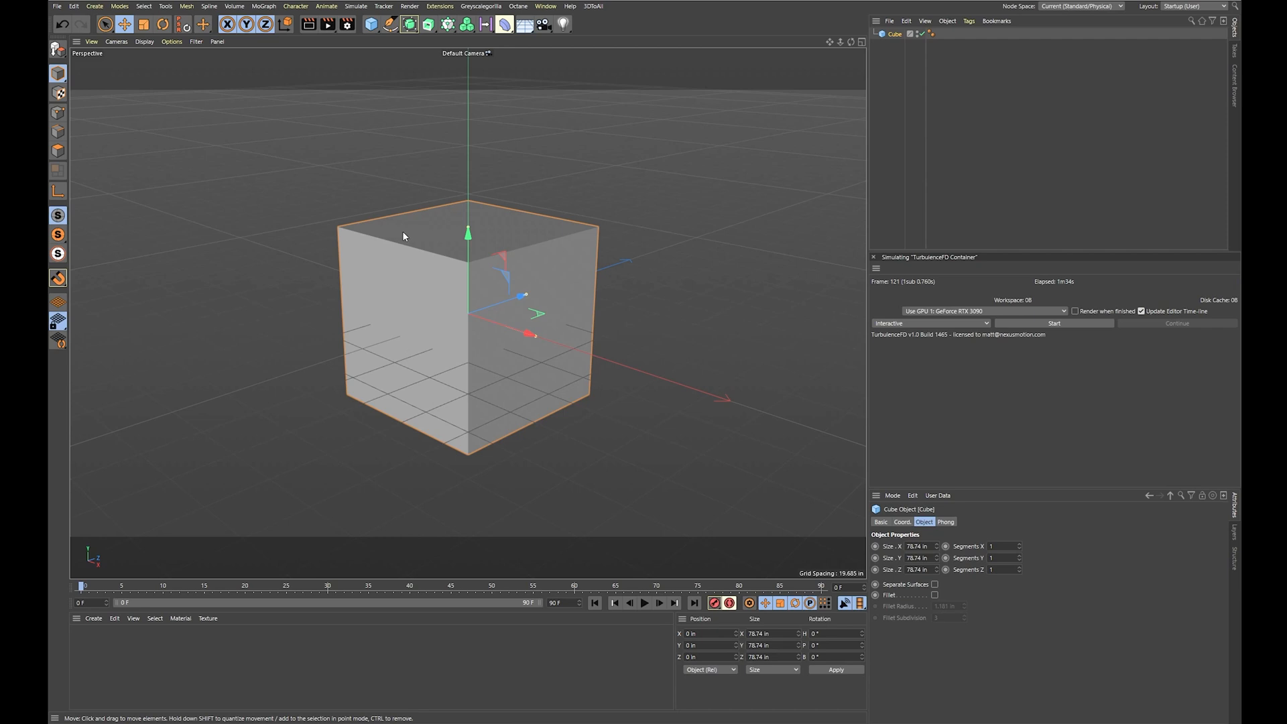
Find and add a Voronoi Fracture object, and make the cube its child
key(shift+c)
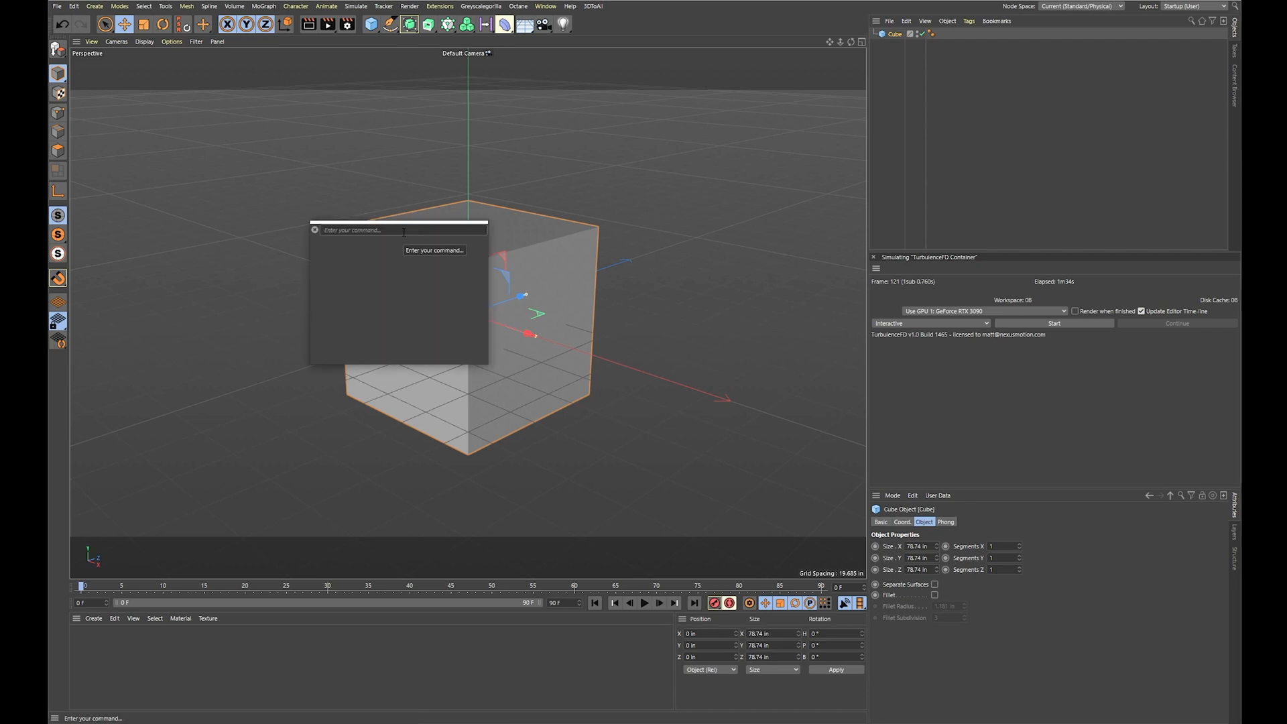
text(vor)
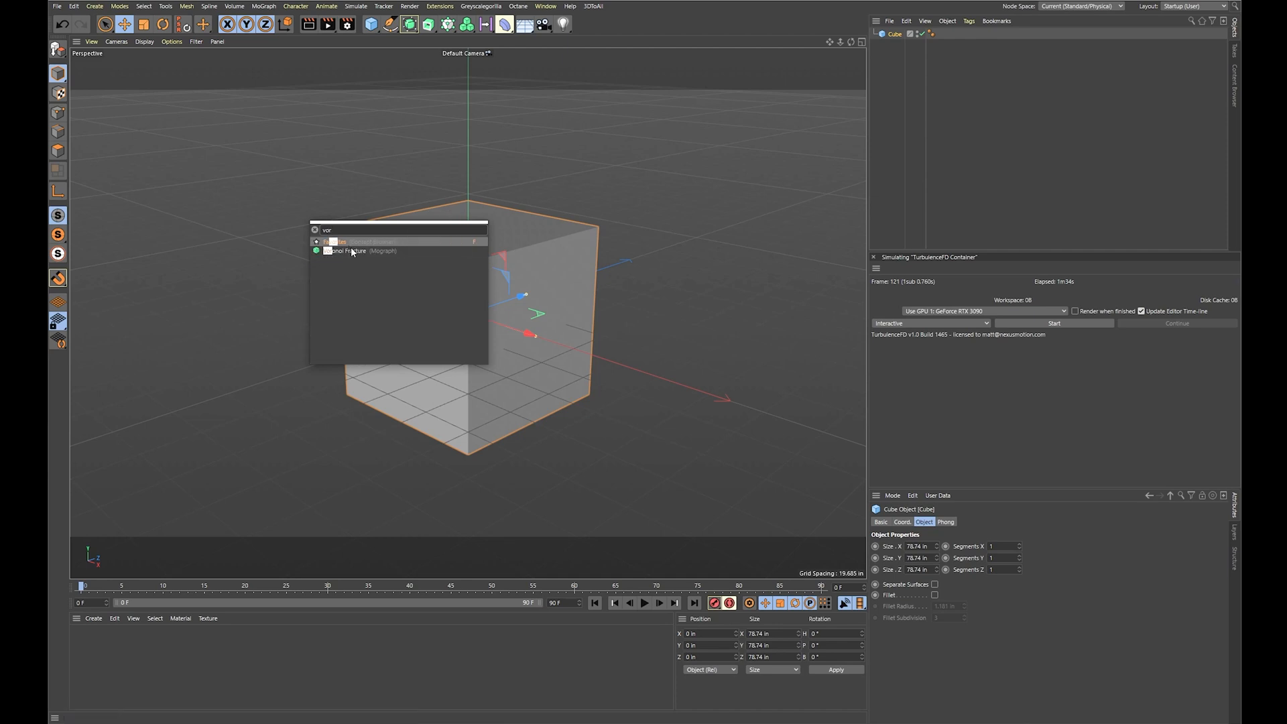
click(352, 250)
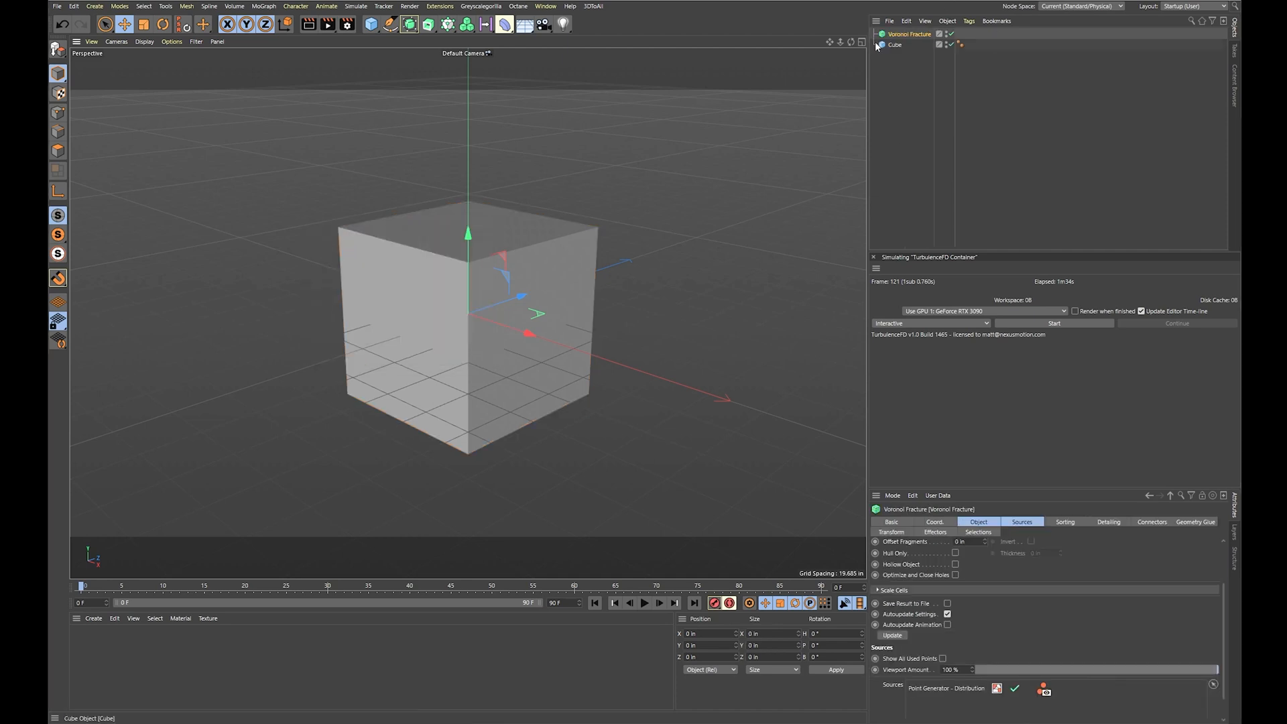
drag(889, 45, 907, 34)
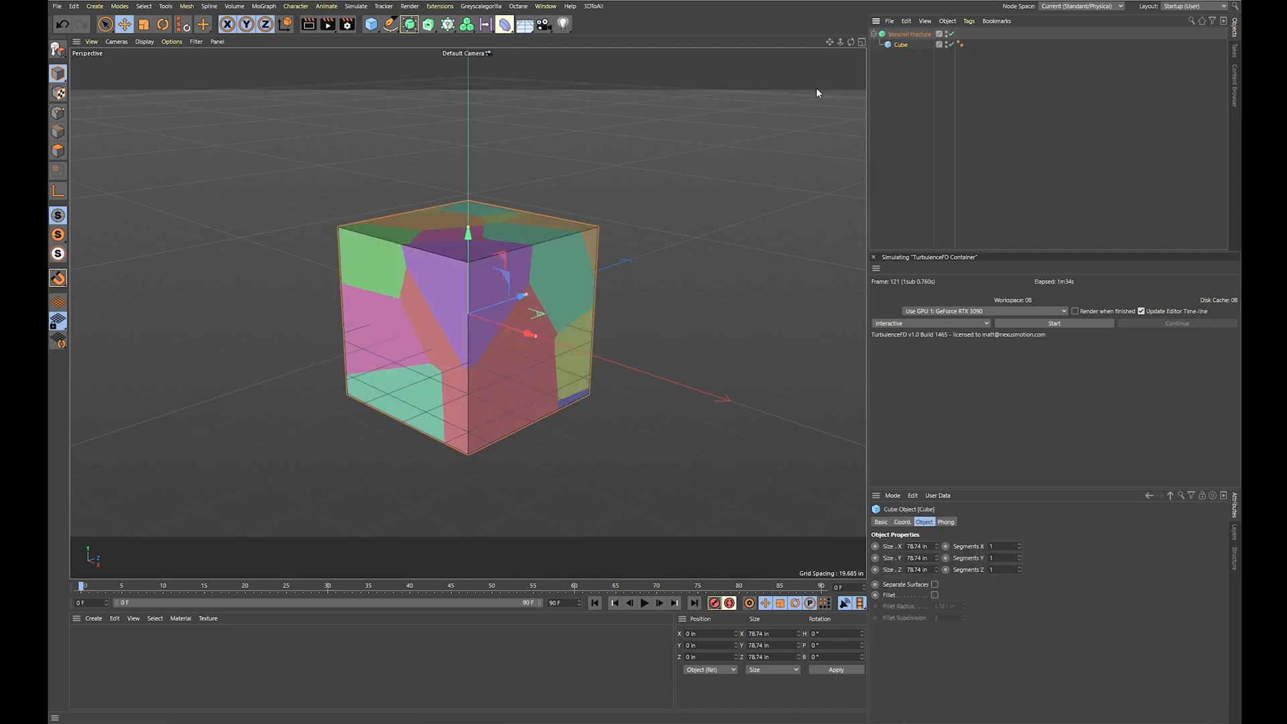
Set the point amount of the Voronoi Fracture's Point Generator - Distribution source to 50 and examine the fractured cube
click(909, 34)
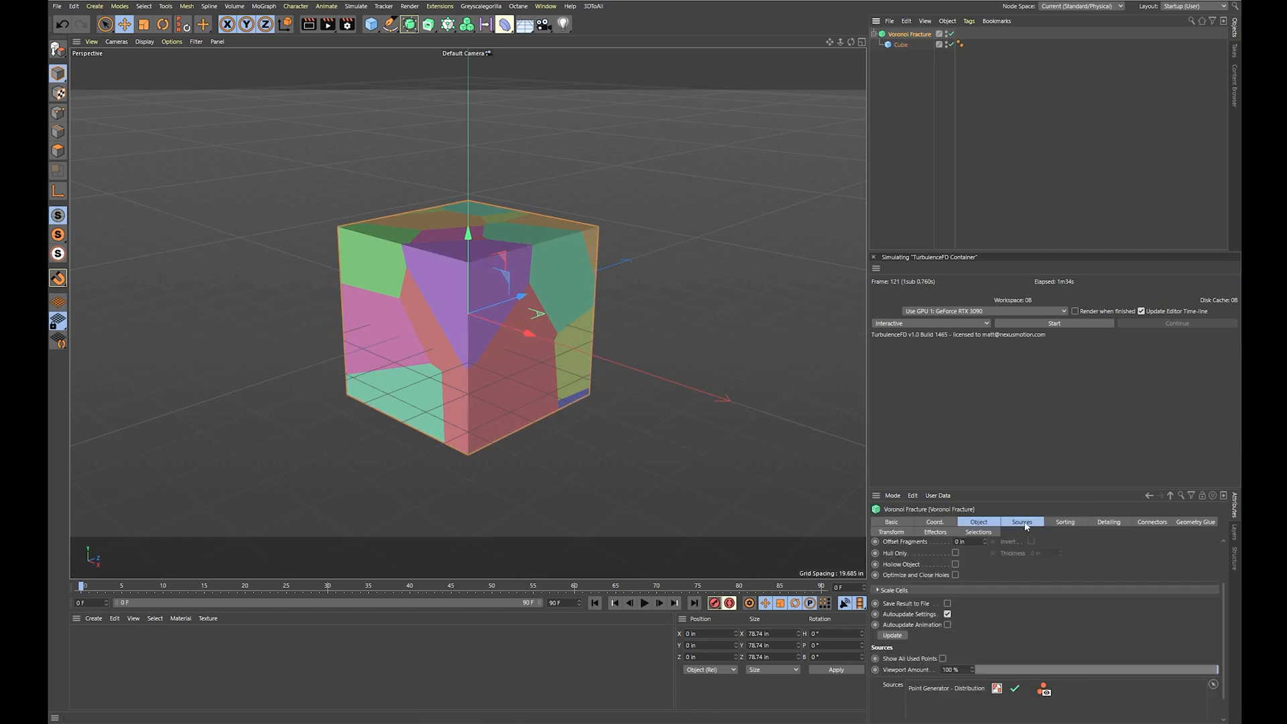
scroll(1016, 698, down, 1)
click(946, 679)
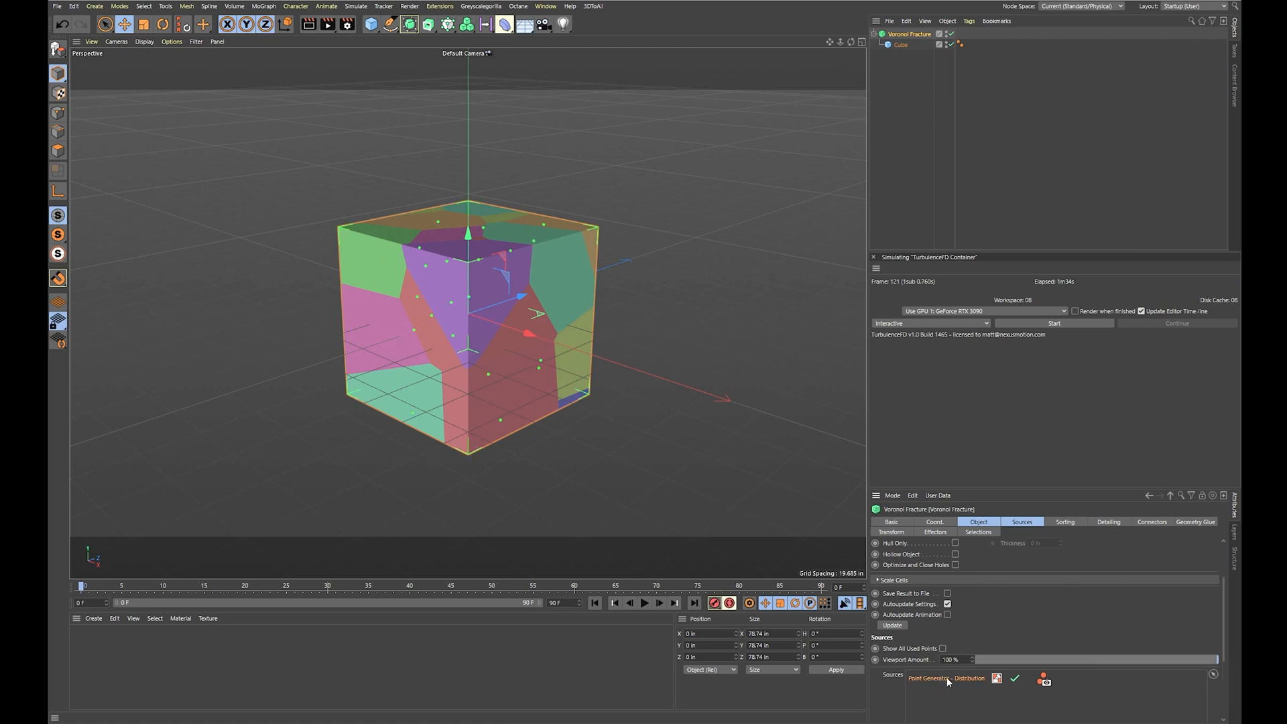
scroll(951, 676, down, 5)
double_click(952, 671)
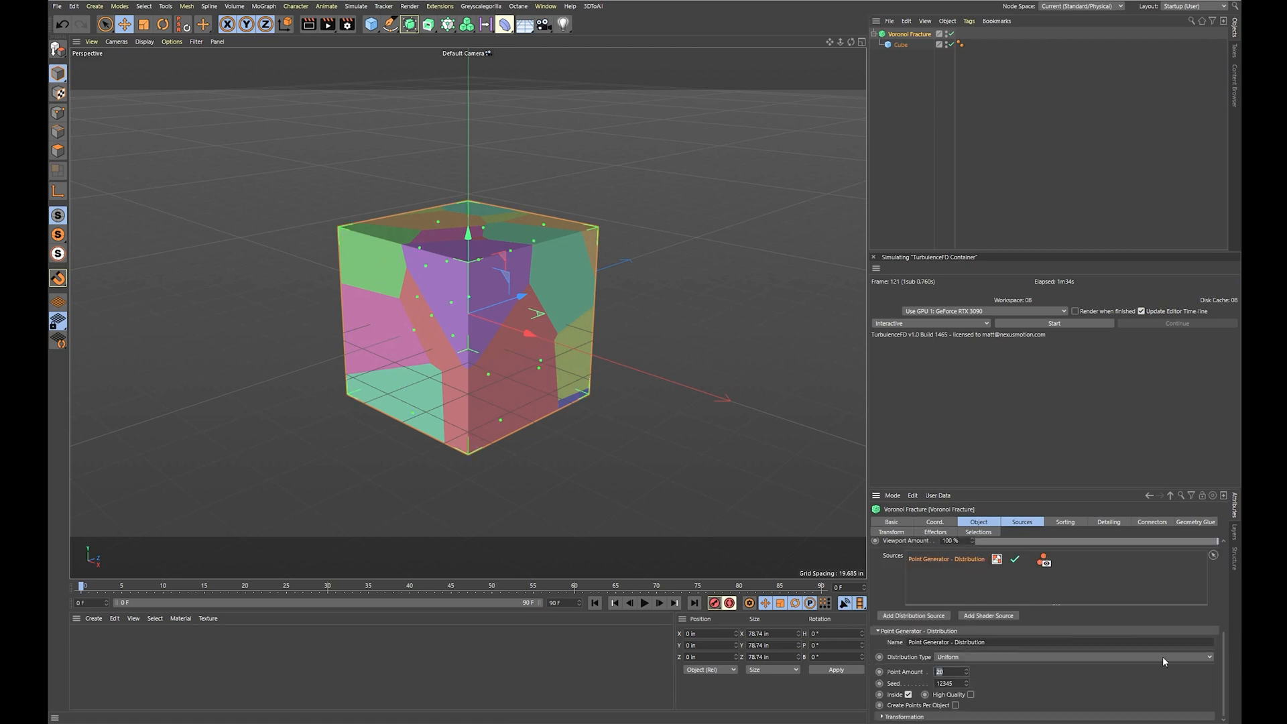
text(50)
key(Tab)
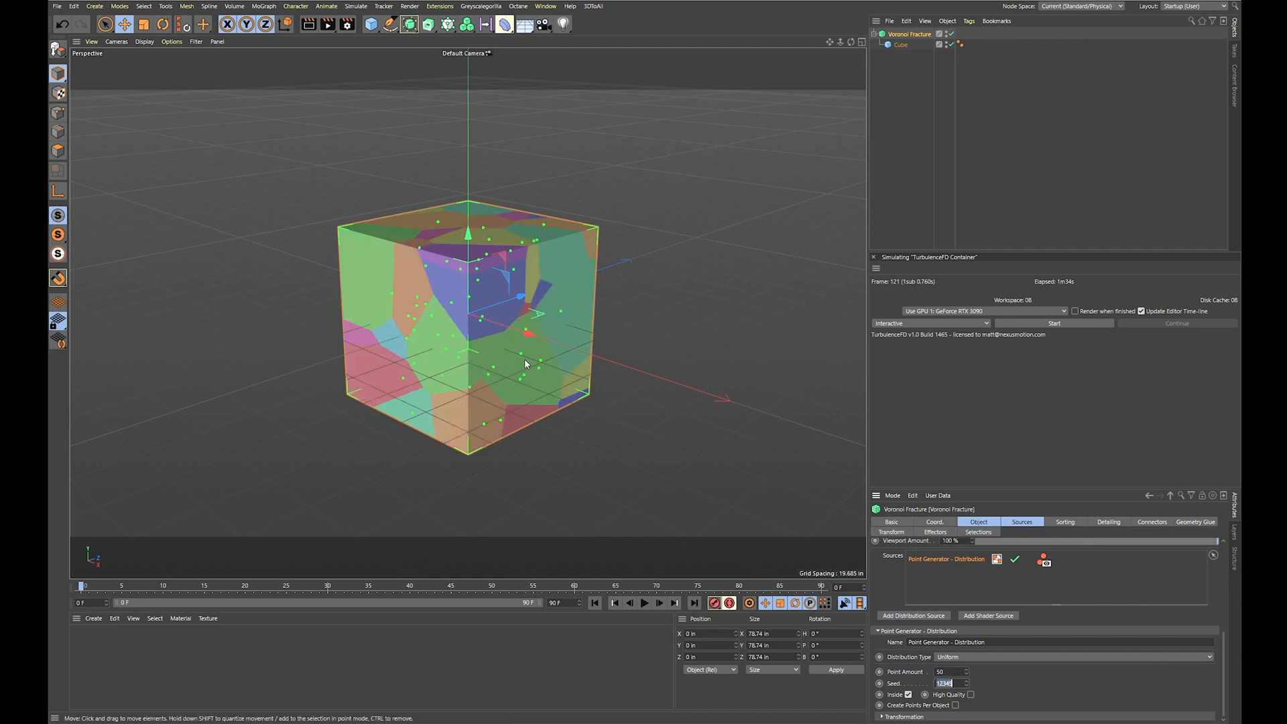
scroll(551, 356, up, 3)
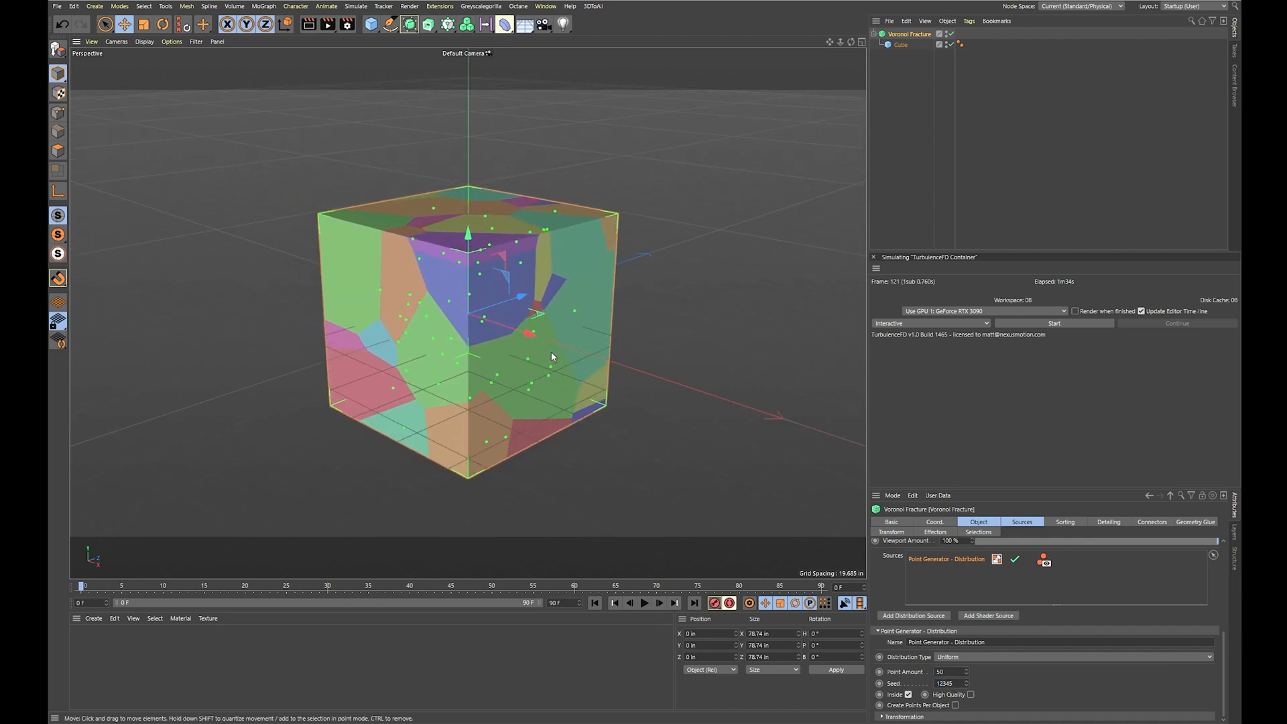
alt+drag(624, 335, 778, 354)
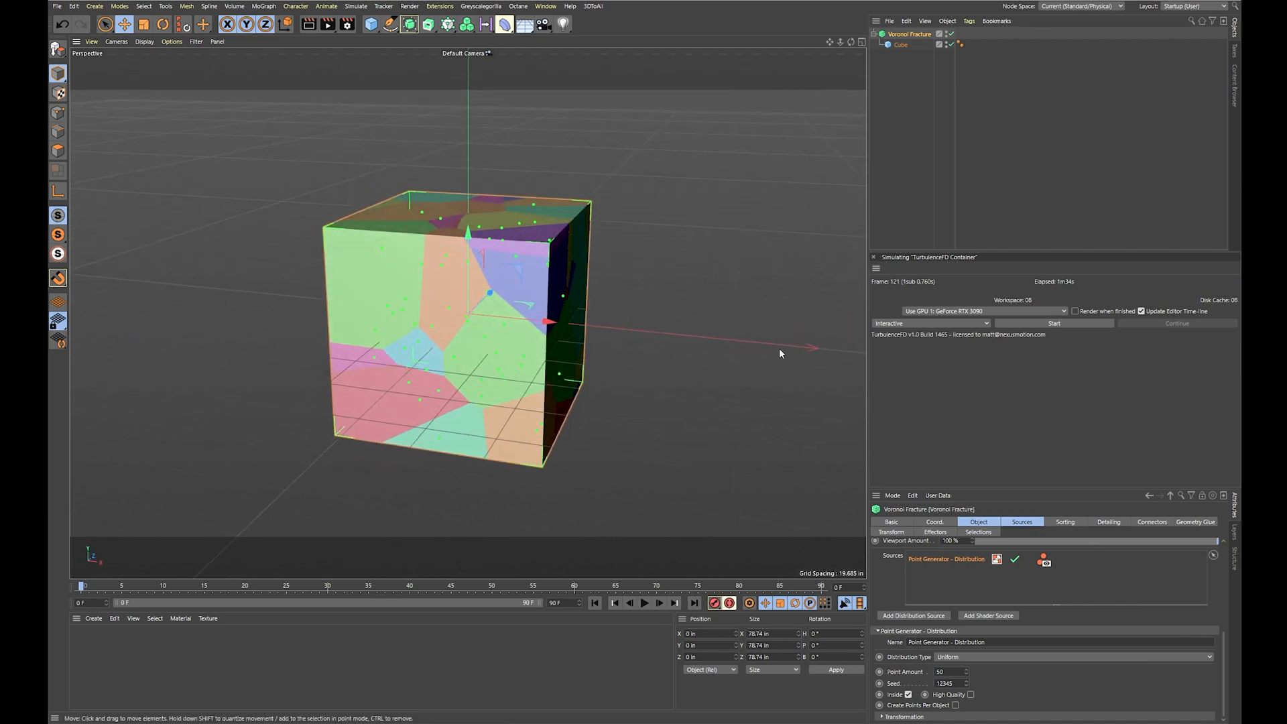
Make the Voronoi Fracture editable, expand its pieces, and move Cube_fracturepart1 and Cube_fracturepart42 away from the cube along negative X
key(c)
click(874, 34)
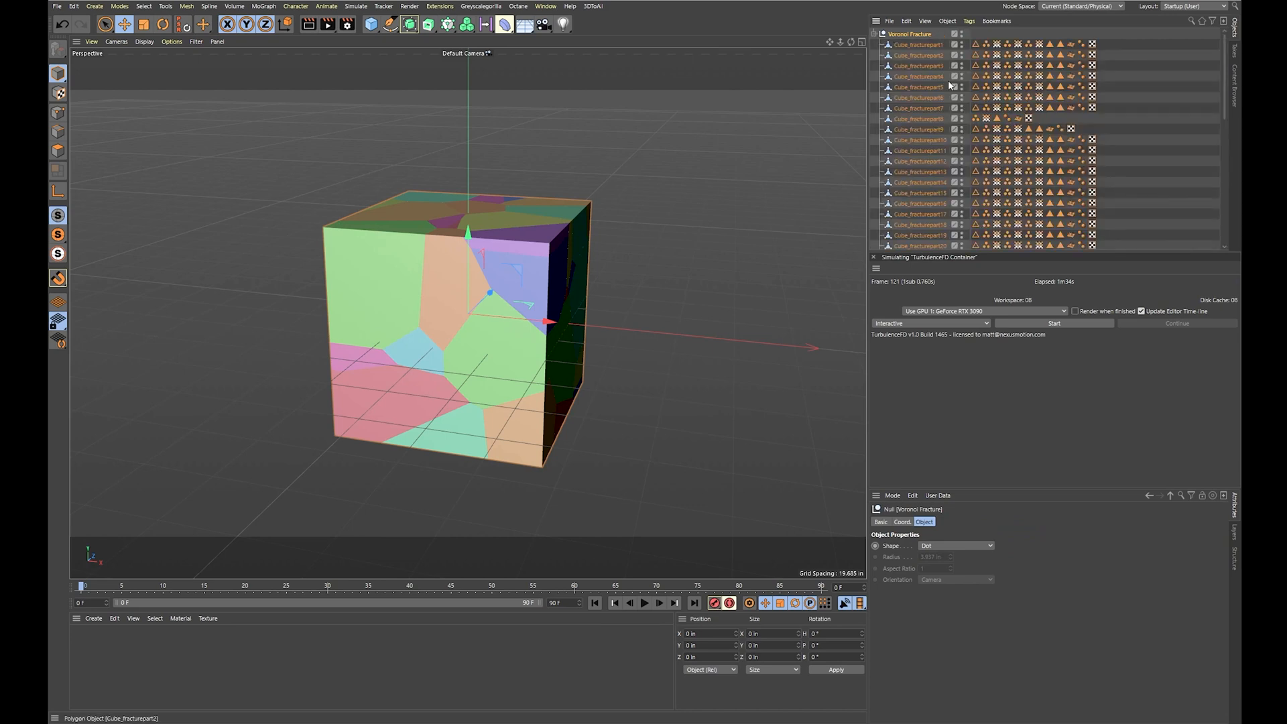
click(918, 44)
drag(419, 247, 210, 231)
alt+drag(629, 280, 311, 272)
click(506, 265)
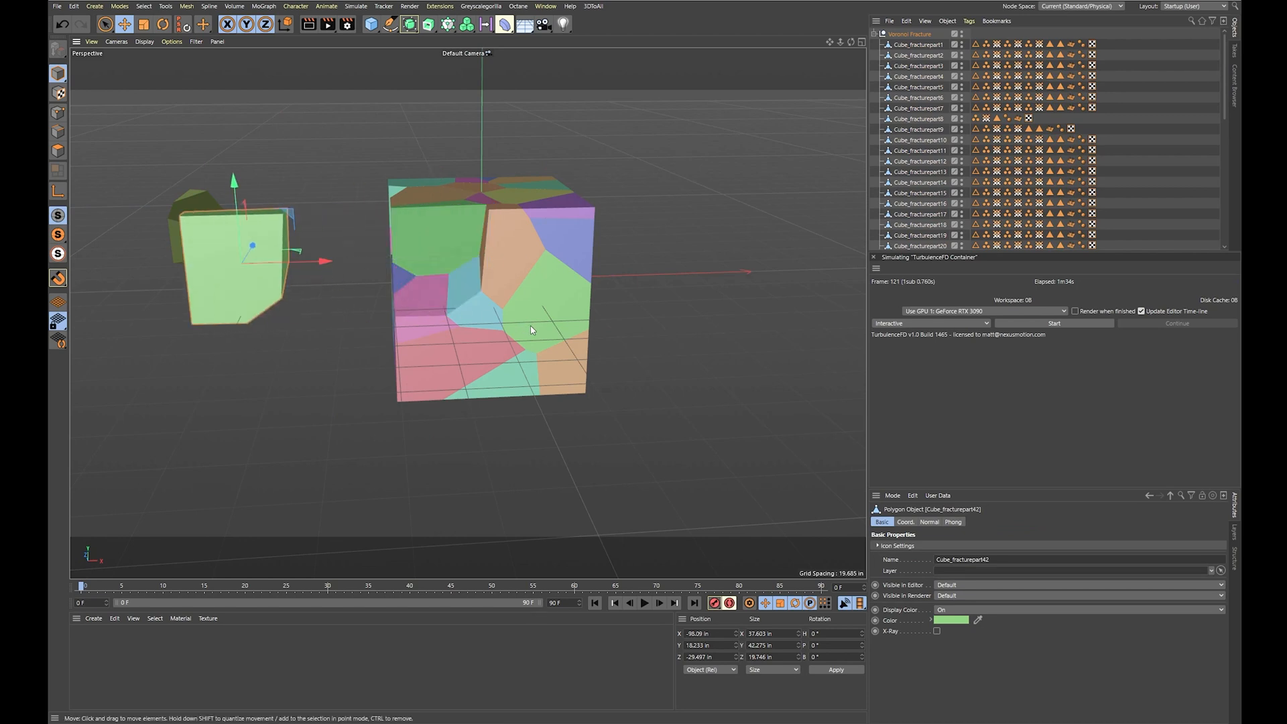
Move Cube_fracturepart33 out of the cube along positive X and examine the separated pieces from another angle
click(563, 318)
drag(615, 290, 742, 290)
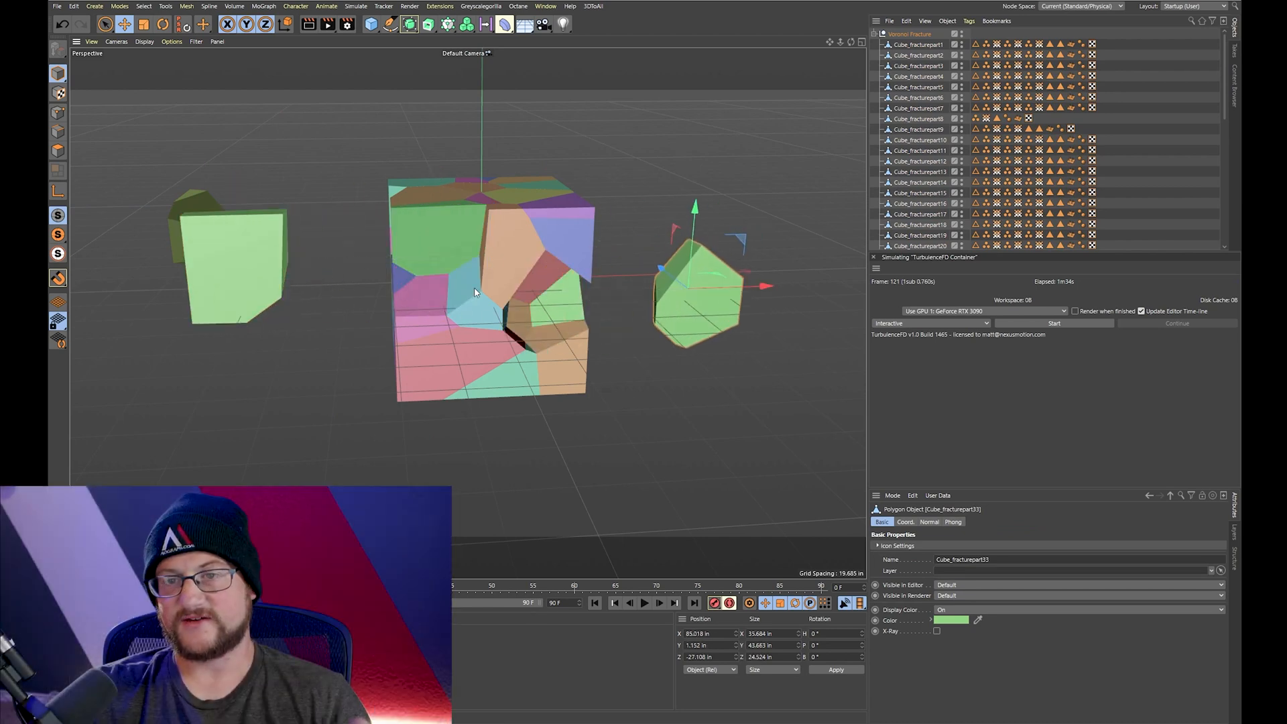
scroll(529, 278, down, 2)
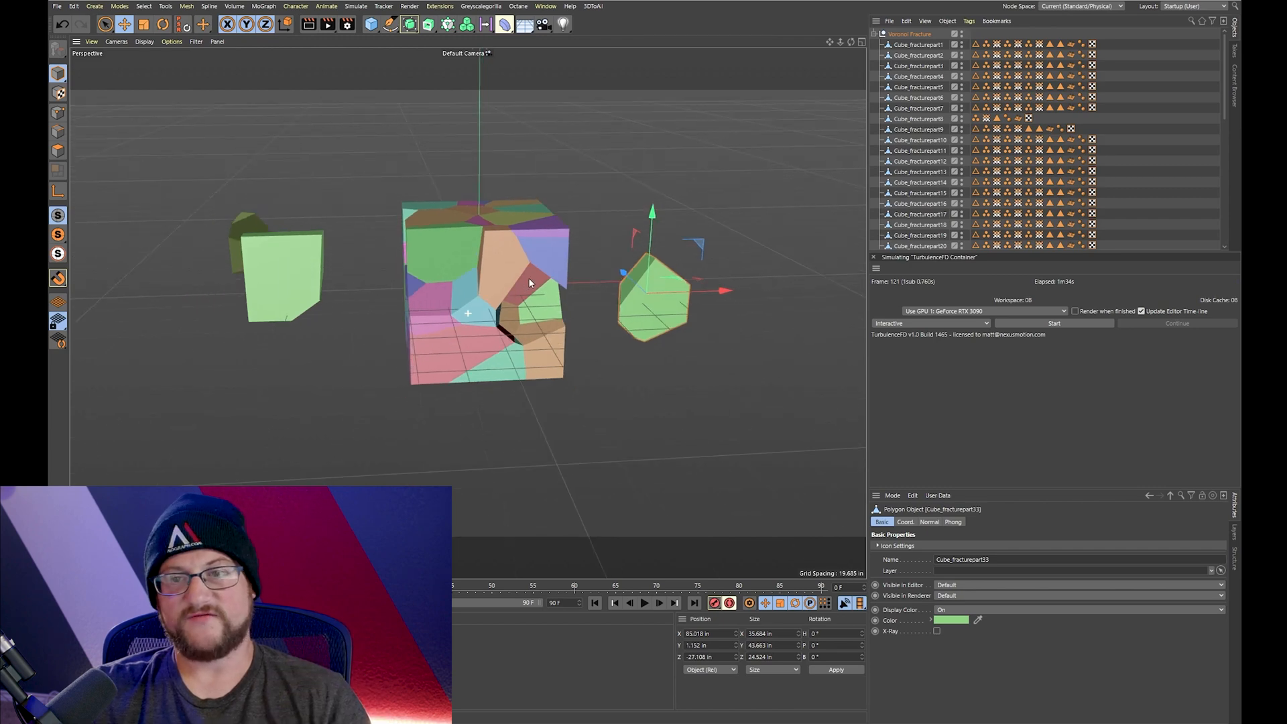
scroll(529, 277, up, 2)
alt+drag(528, 277, 563, 304)
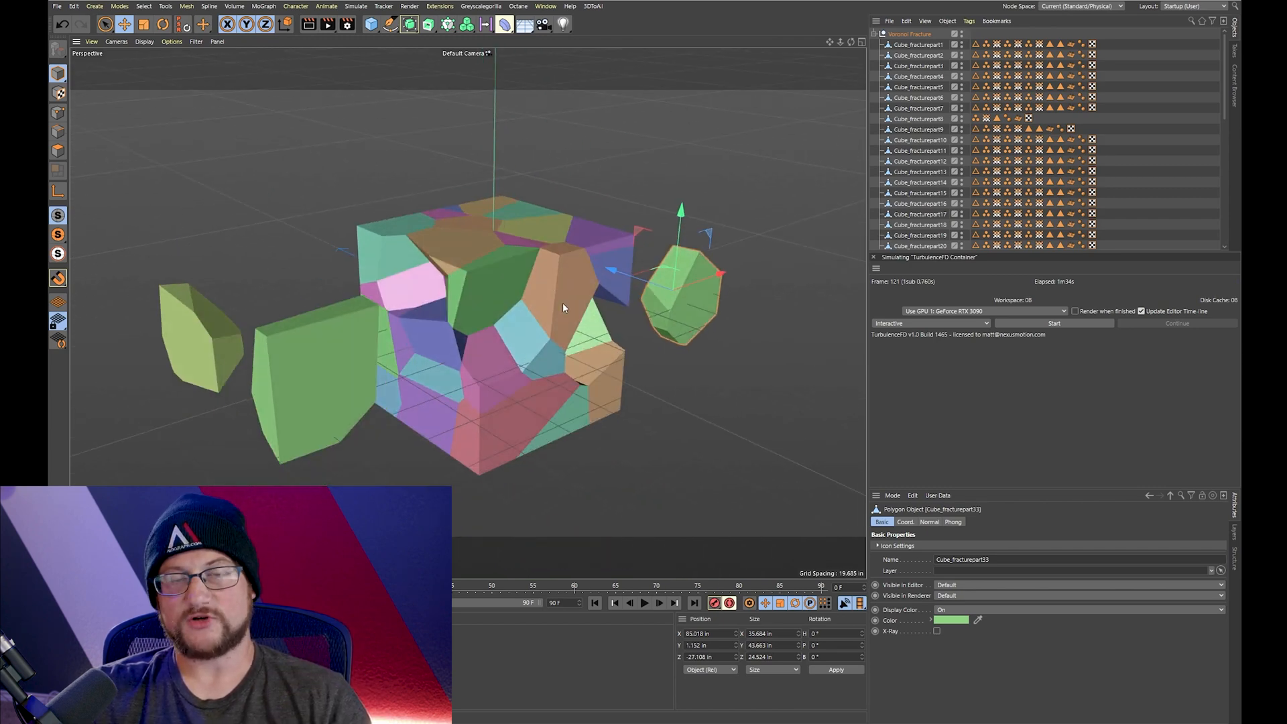
Select all the fracture pieces inside the Voronoi Fracture group
click(915, 44)
scroll(942, 228, down, 6)
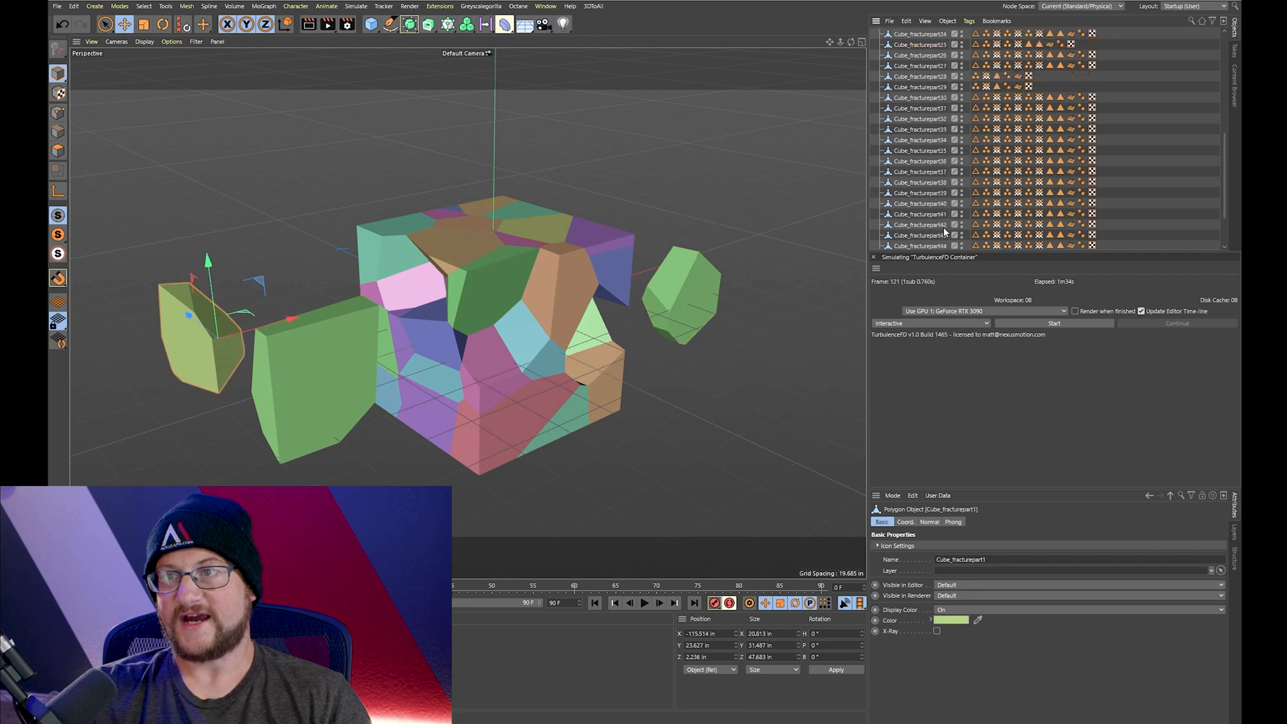
shift+click(935, 243)
scroll(943, 178, up, 6)
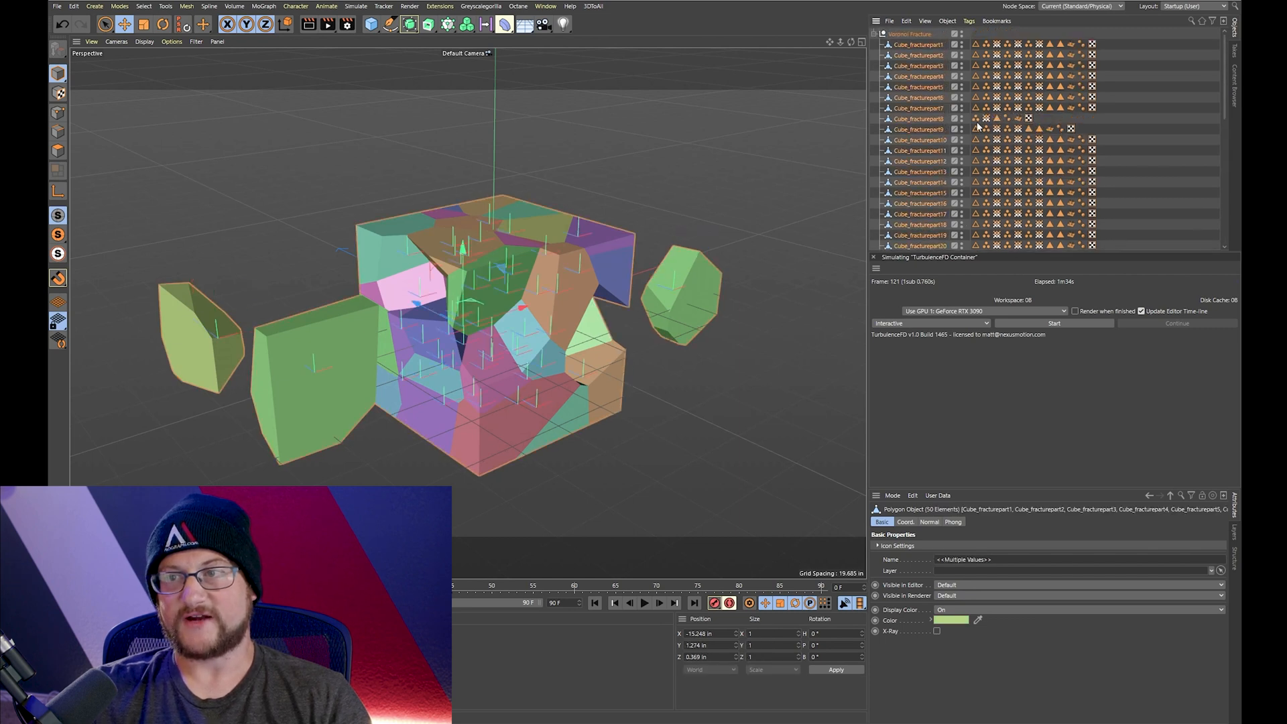
Move Cube_fracturepart11 out of the cube along its Z axis and examine the separated piece
click(924, 154)
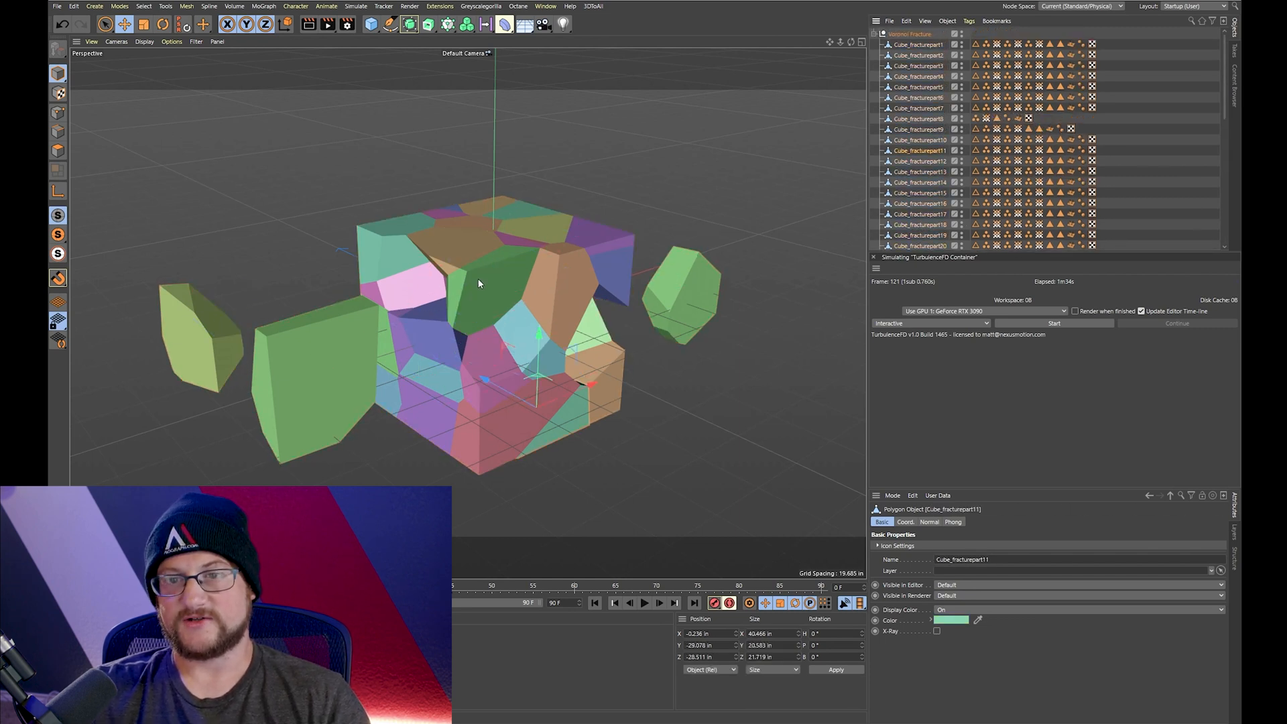
drag(488, 380, 670, 457)
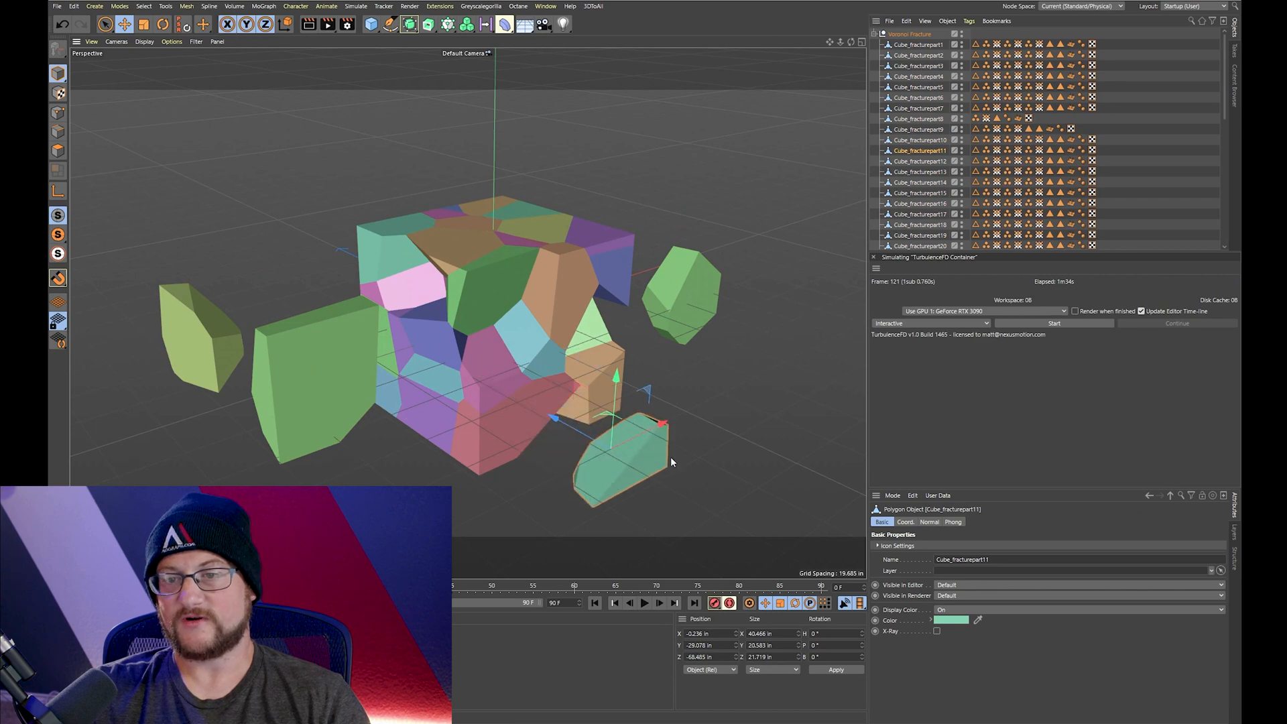
scroll(613, 459, up, 3)
scroll(612, 459, down, 5)
alt+drag(749, 456, 714, 452)
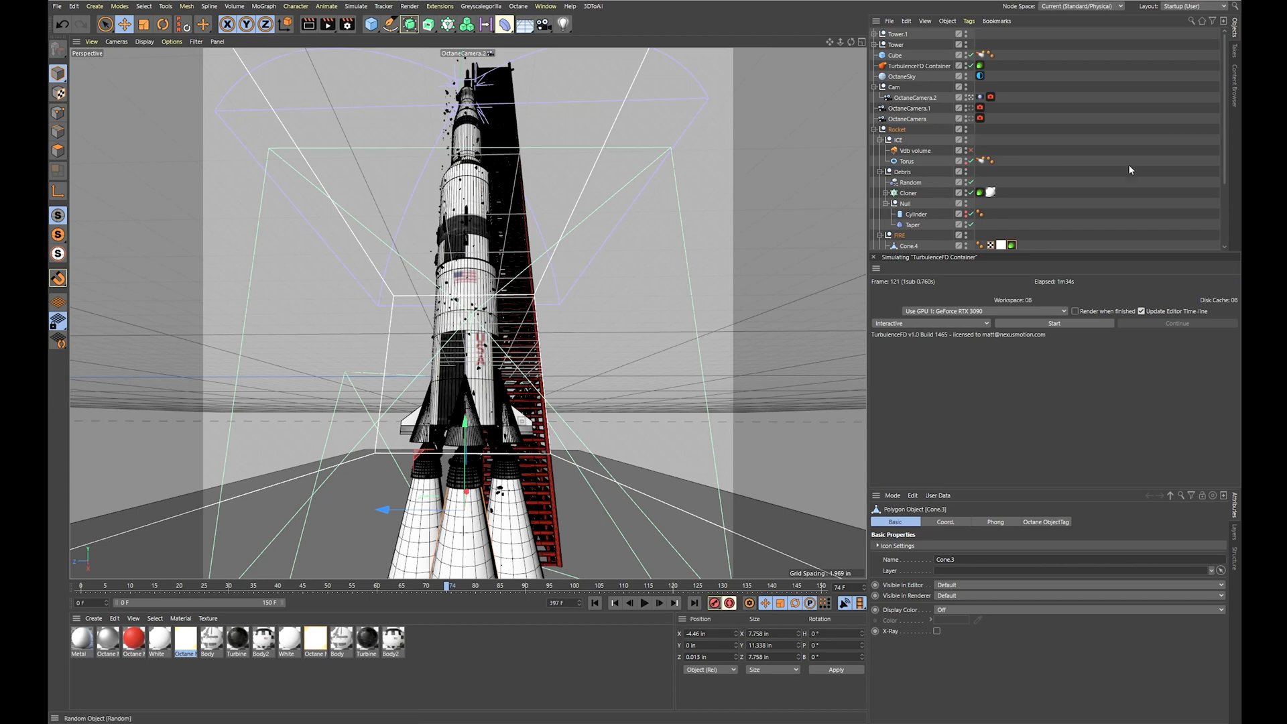
Select the cloner in the rocket scene's Debris group and expand it to show its child fracture pieces
click(1092, 160)
click(909, 193)
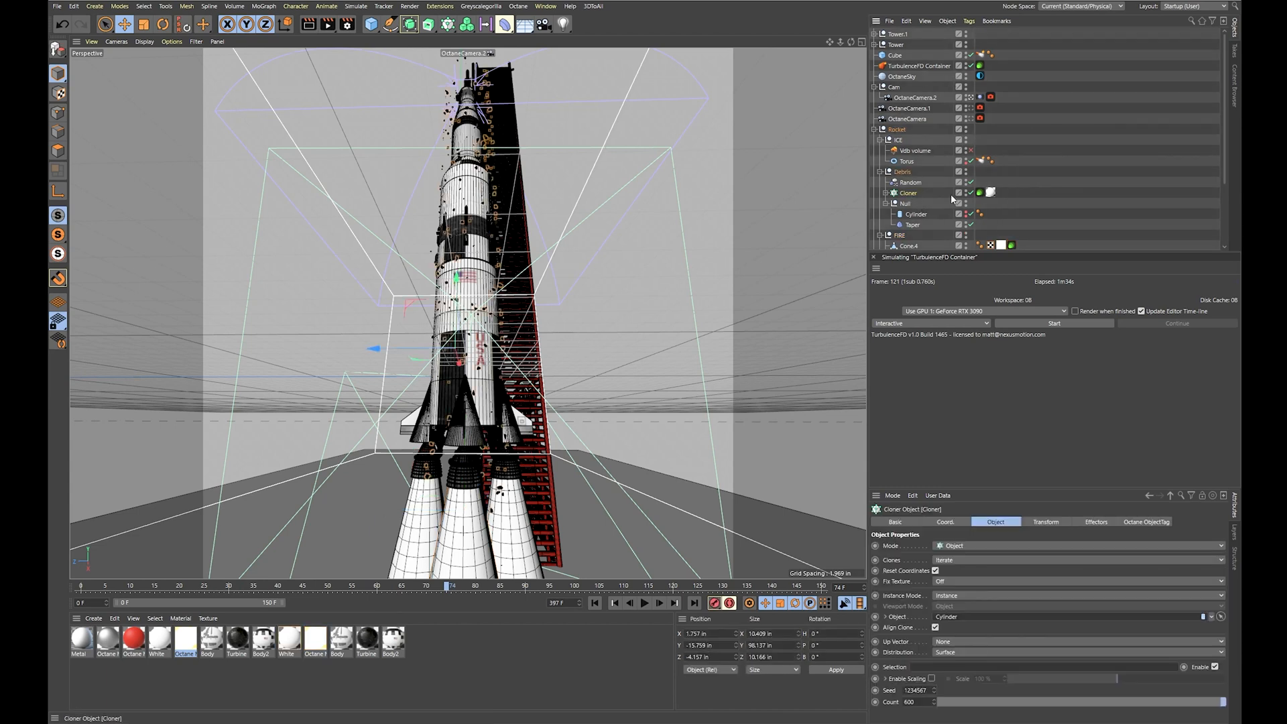
click(885, 193)
scroll(931, 173, down, 4)
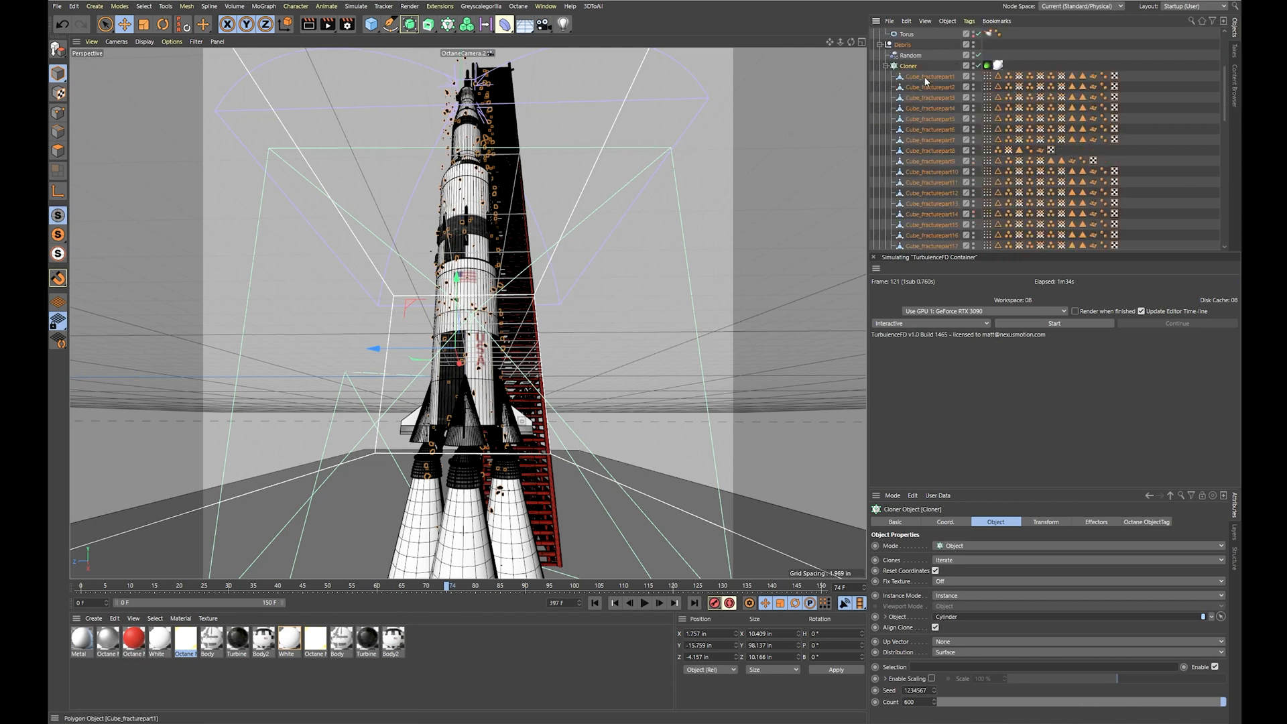
Browse the fracture pieces inside the debris cloner, and show the cloner's object settings again
click(926, 81)
click(932, 203)
scroll(941, 201, down, 8)
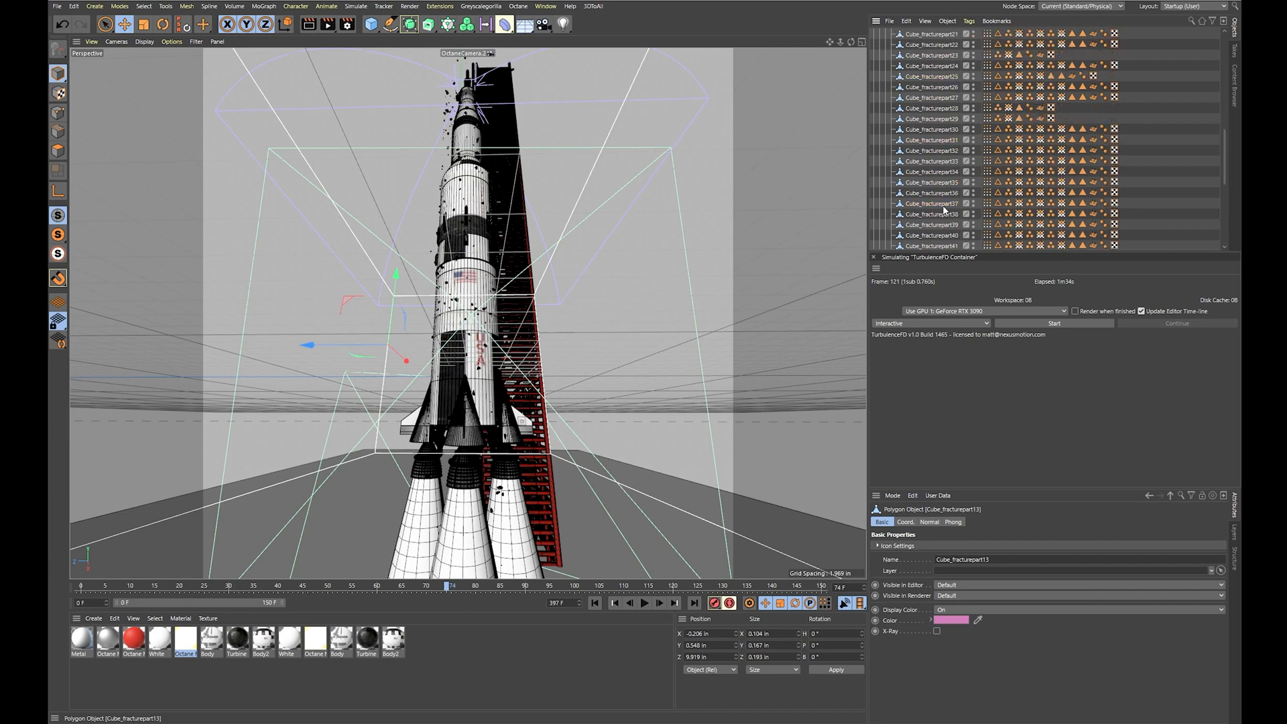
scroll(945, 168, up, 8)
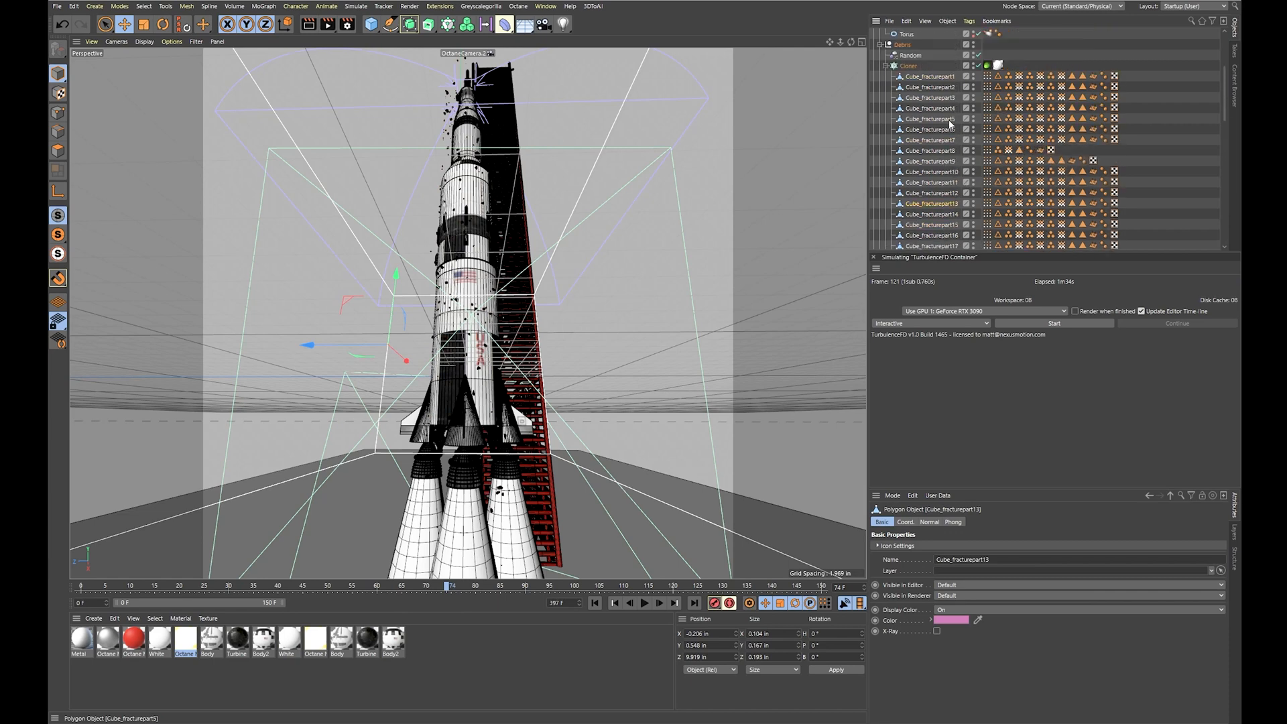
click(916, 78)
click(928, 66)
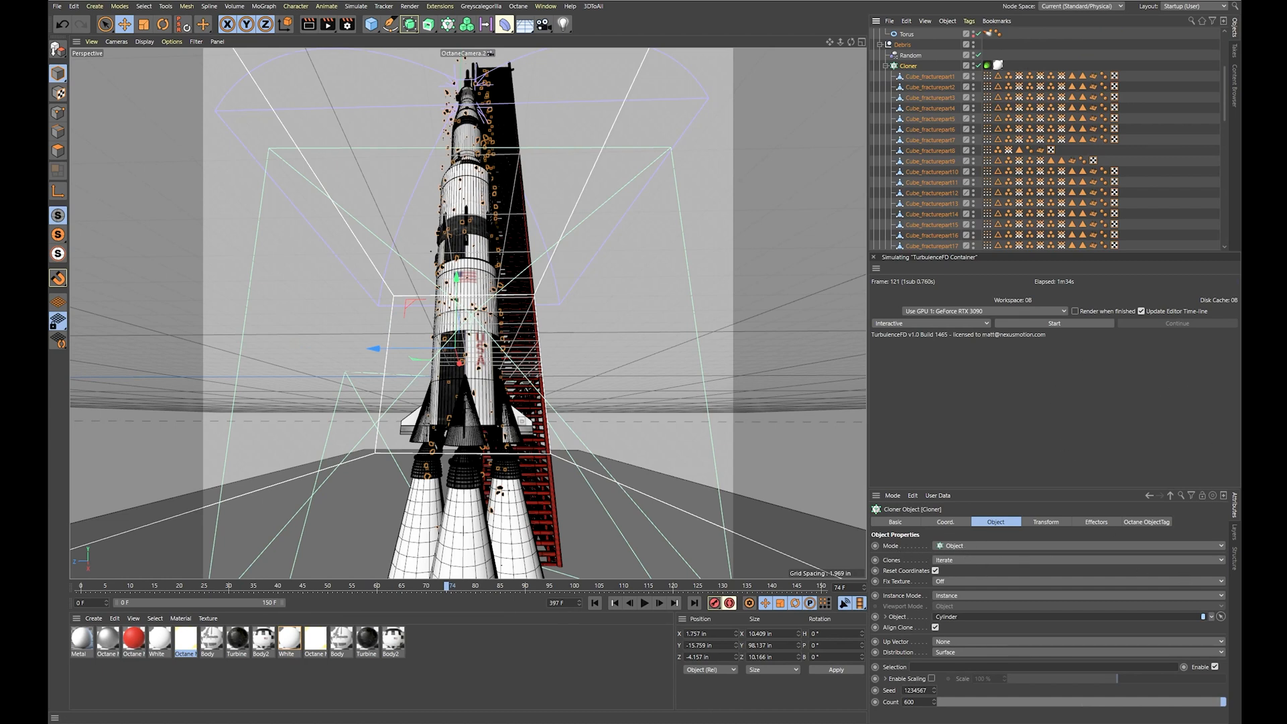
Show the transform parameters of the Random effector inside the rocket's Debris group
drag(1225, 90, 1225, 53)
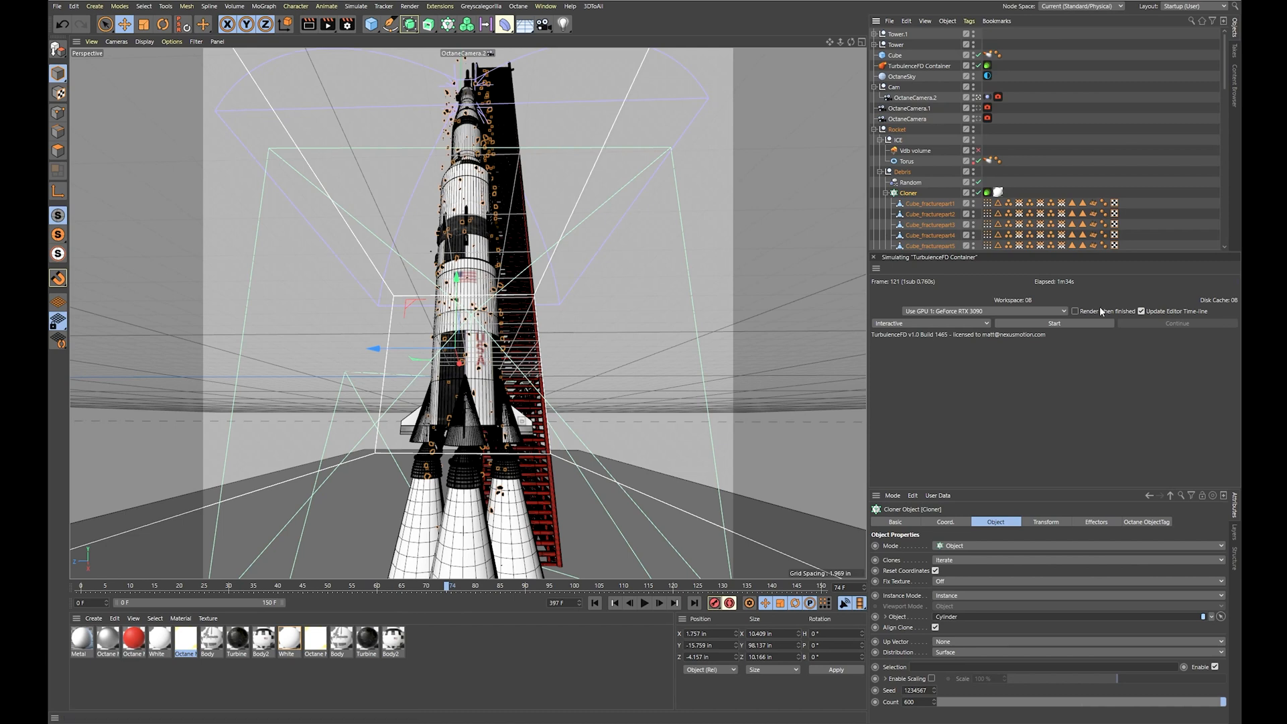
click(1052, 171)
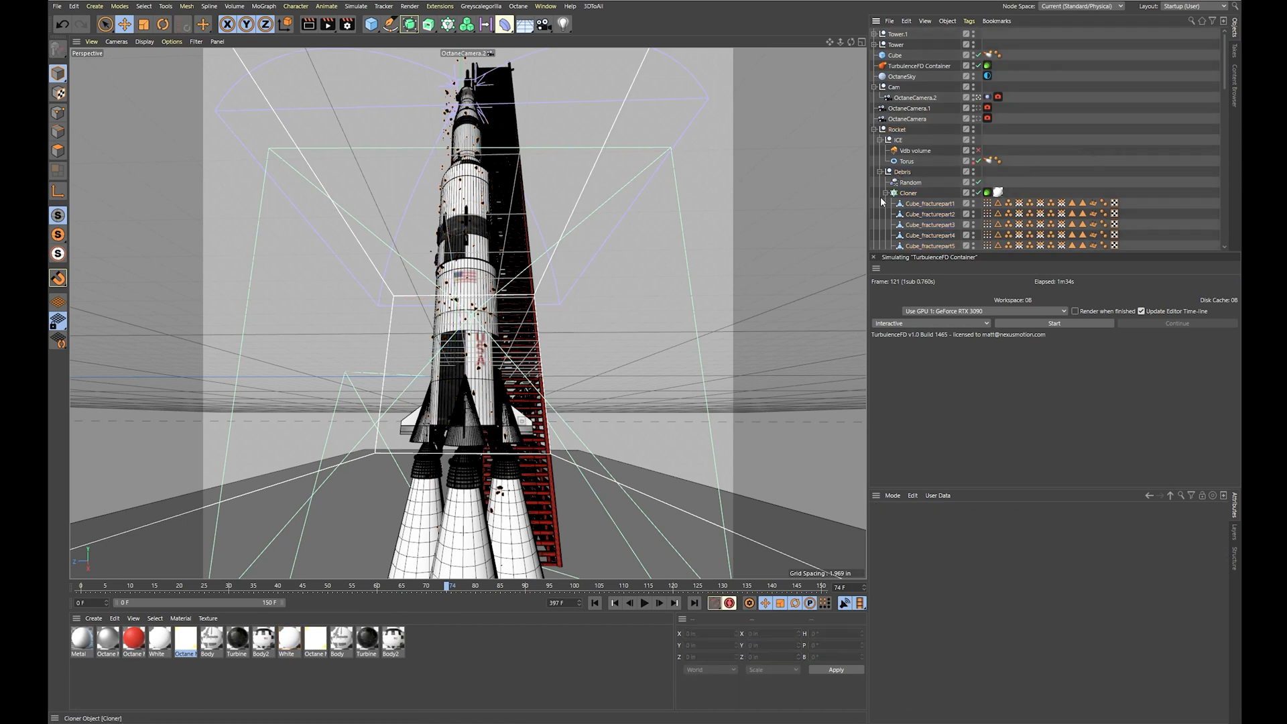
click(879, 172)
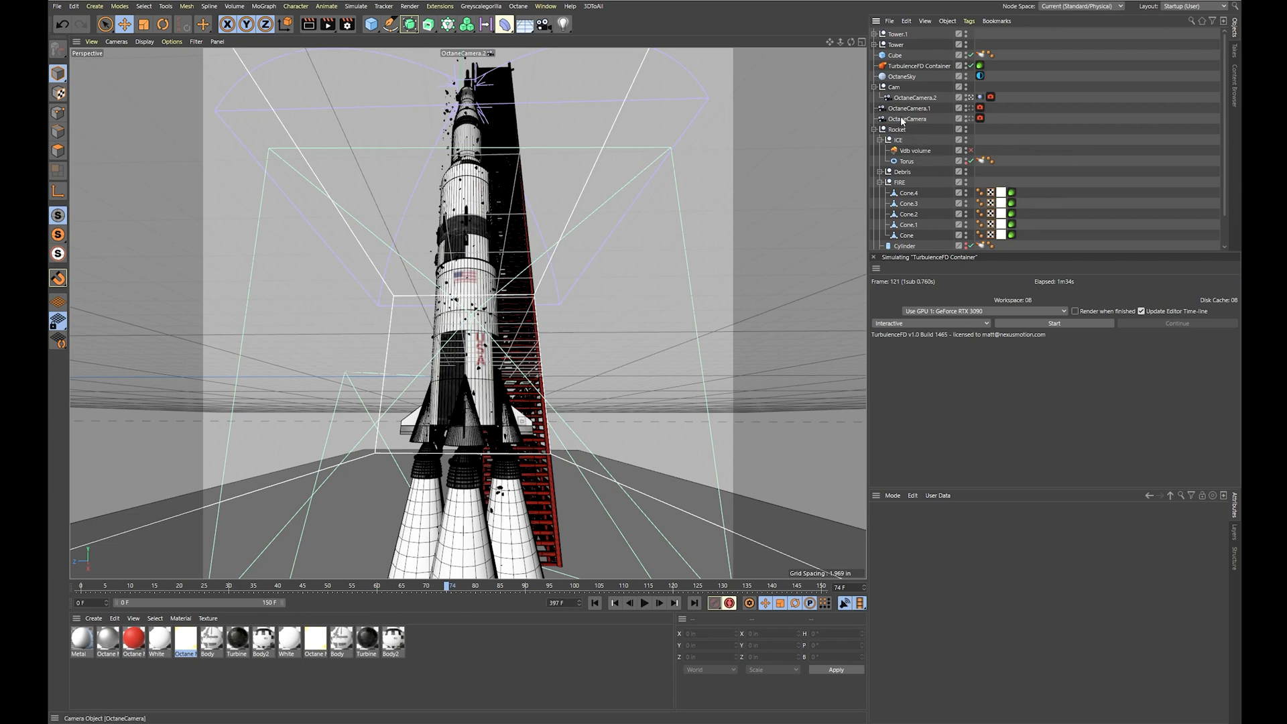
click(879, 171)
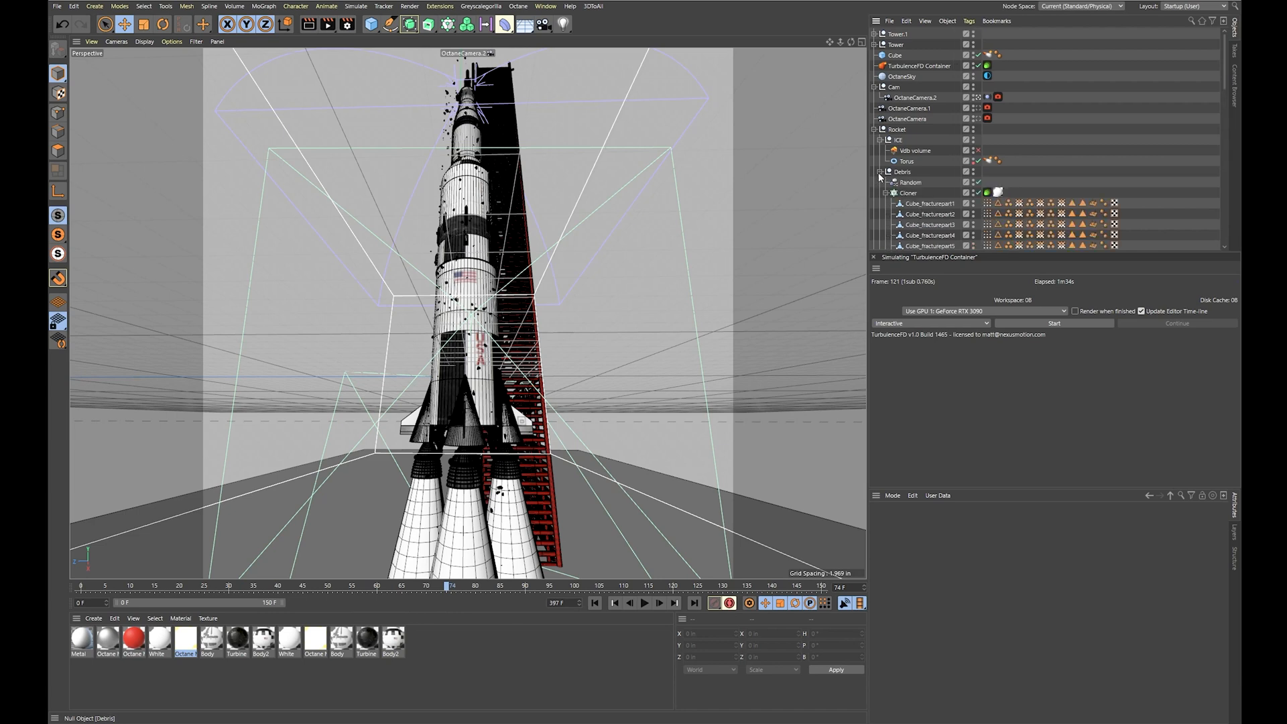
click(908, 192)
click(911, 182)
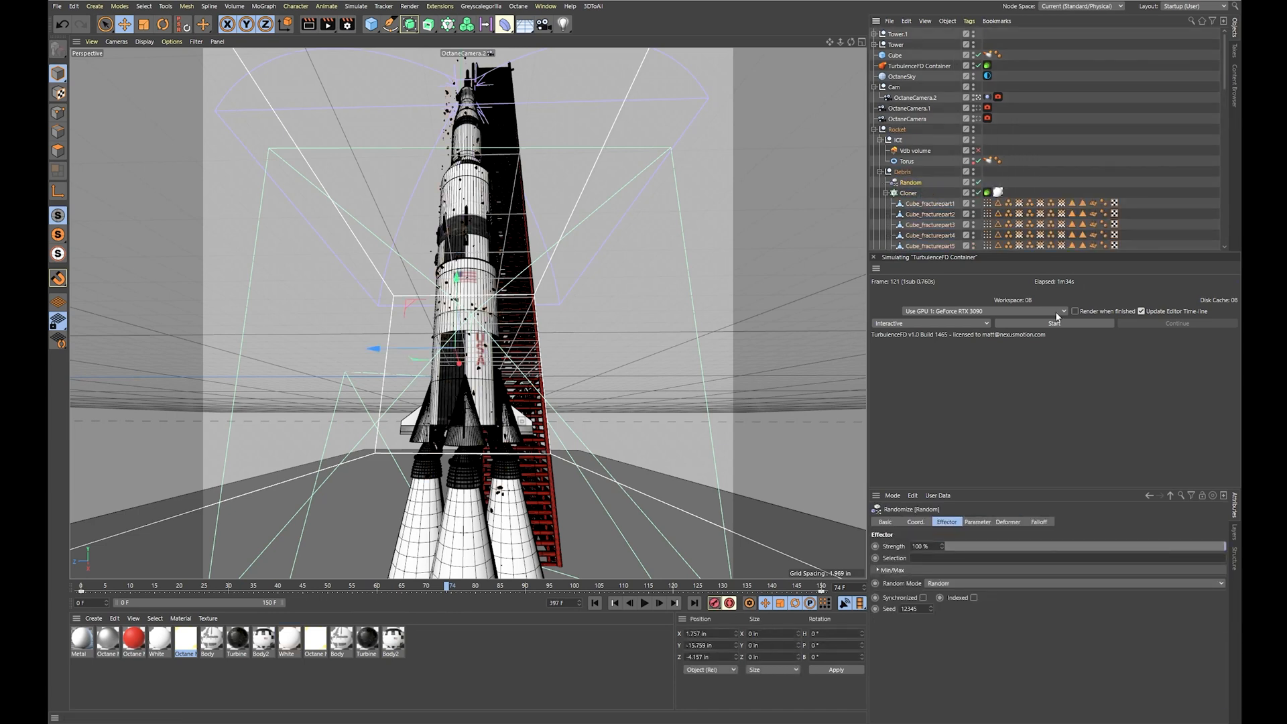
click(980, 521)
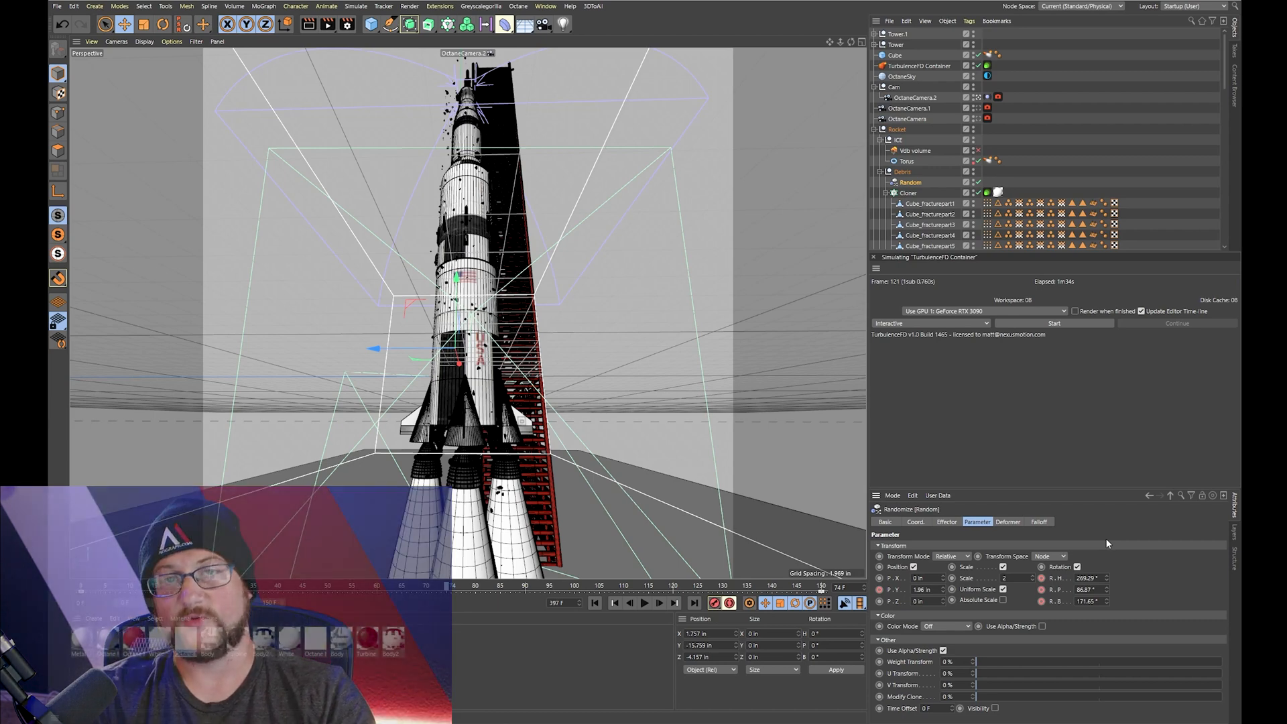
Examine the object settings of OctaneCamera.2, including its focal length, and deselect the camera
click(911, 99)
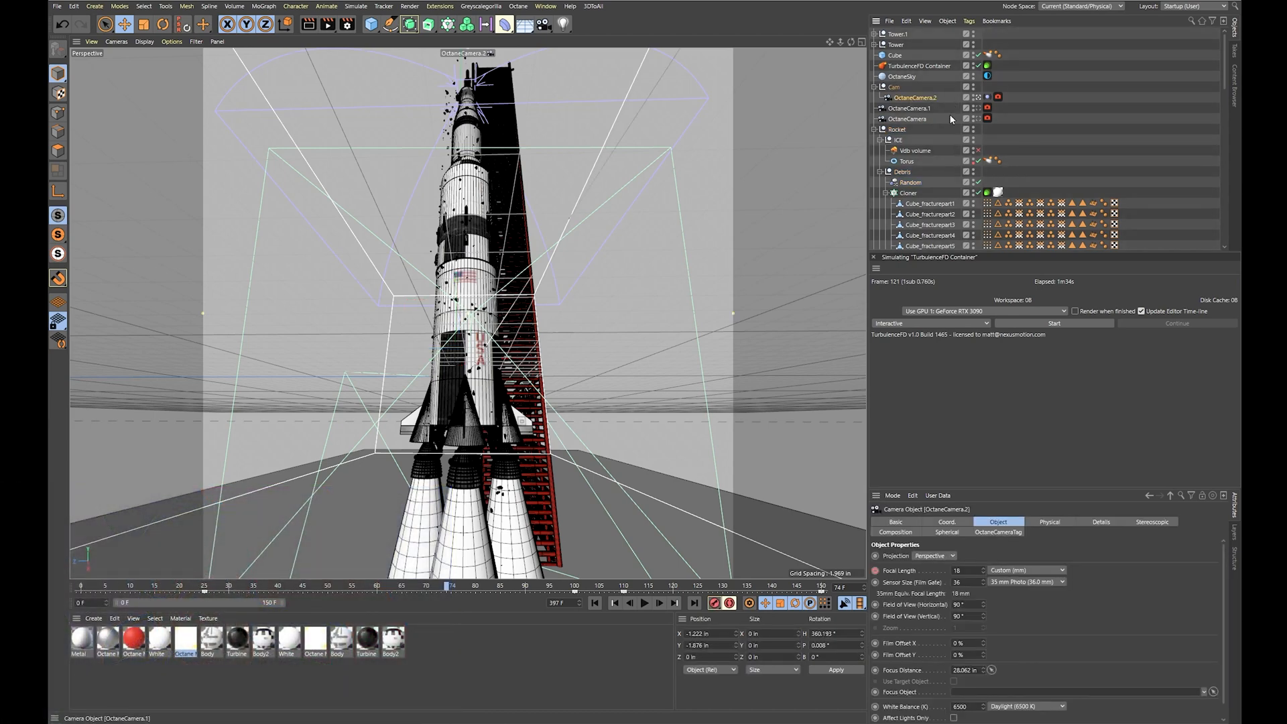
click(1083, 121)
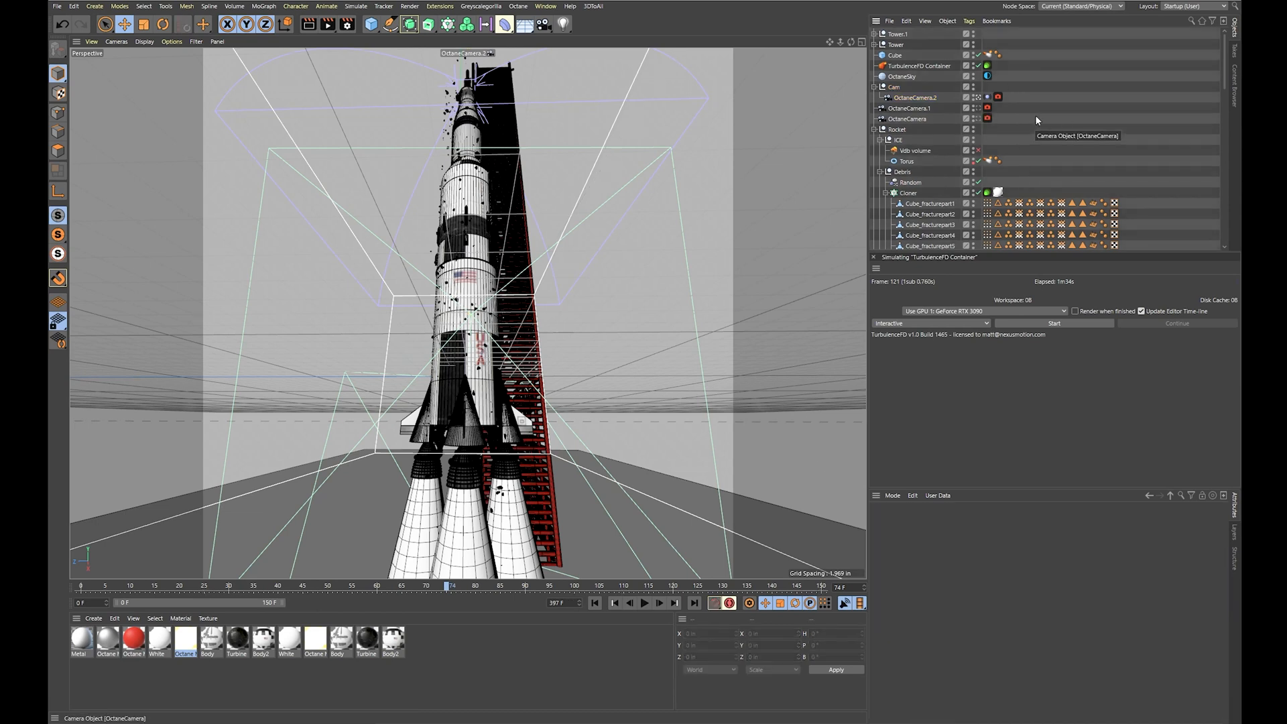
click(901, 100)
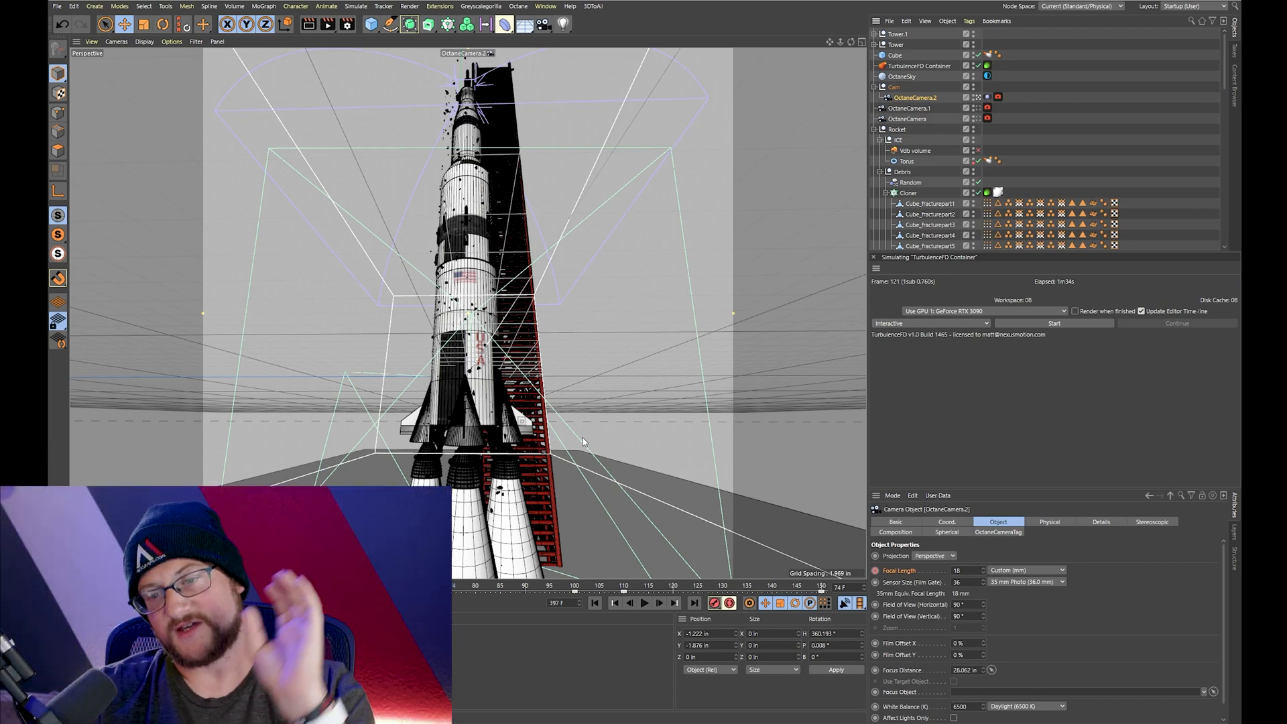
click(1050, 140)
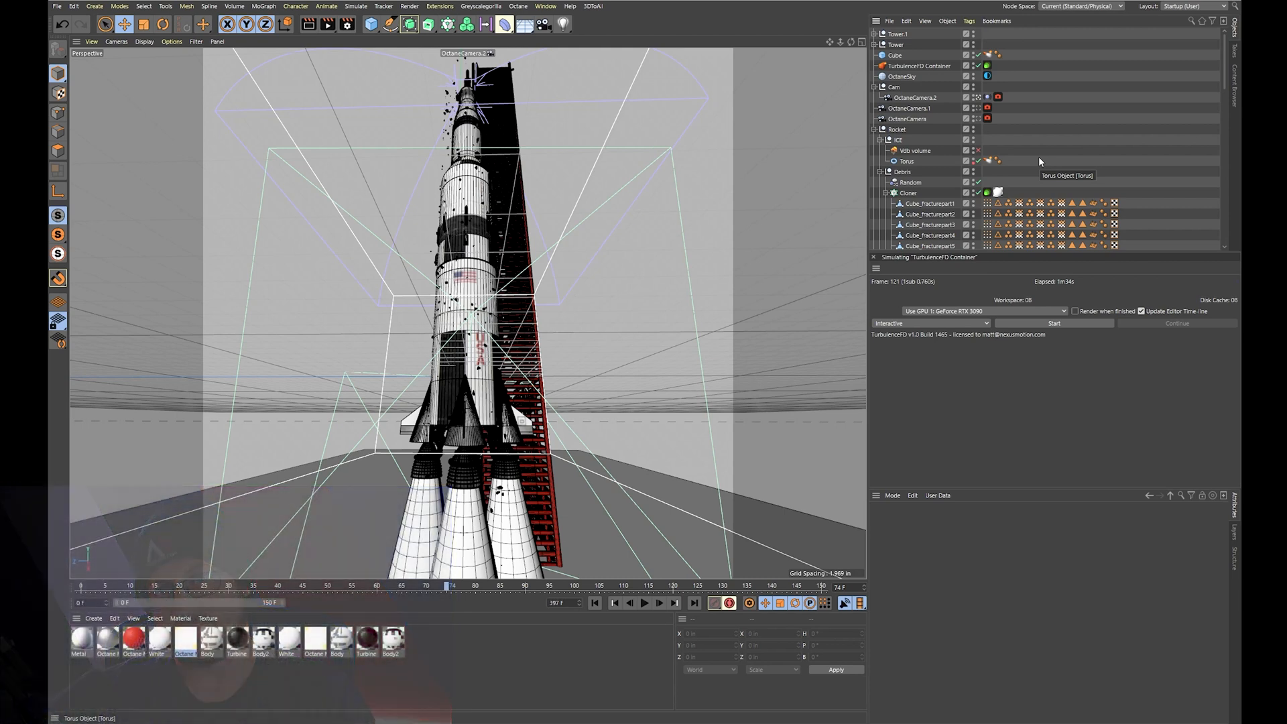
Open the OSL displacement texture in the Volume Medium of the TurbulenceFD Container's Octane object tag
click(986, 65)
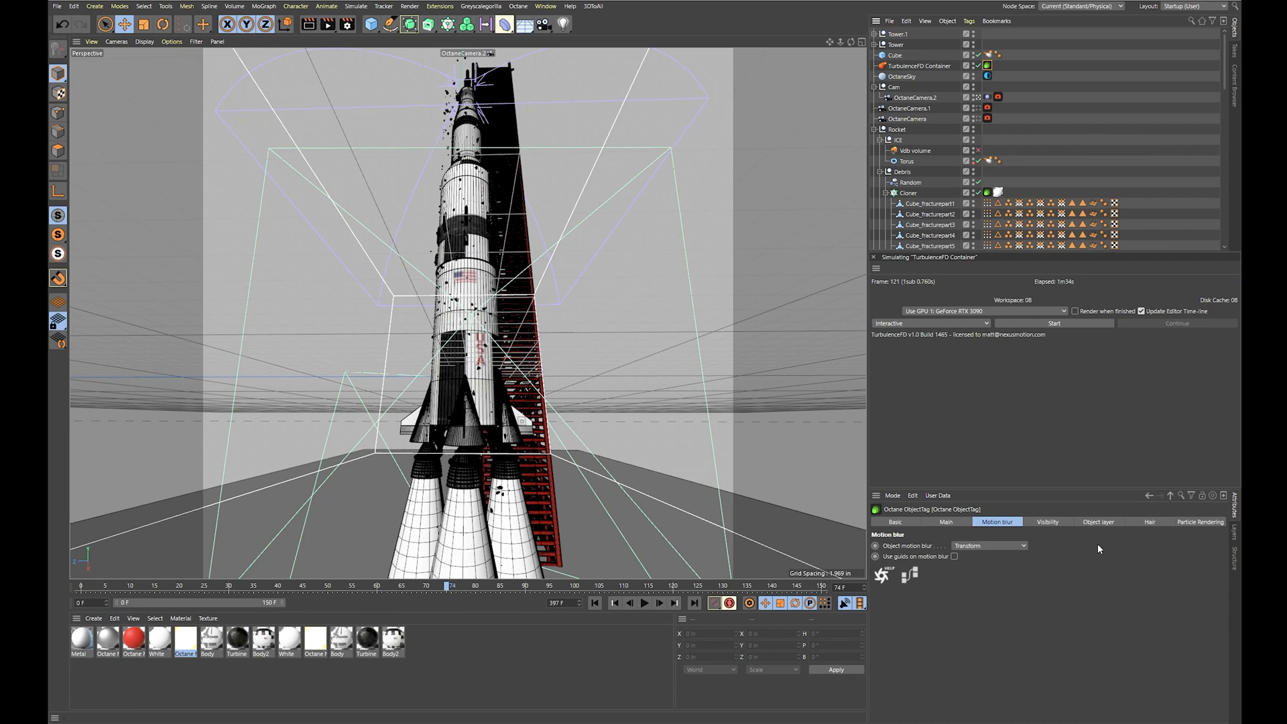
click(1046, 522)
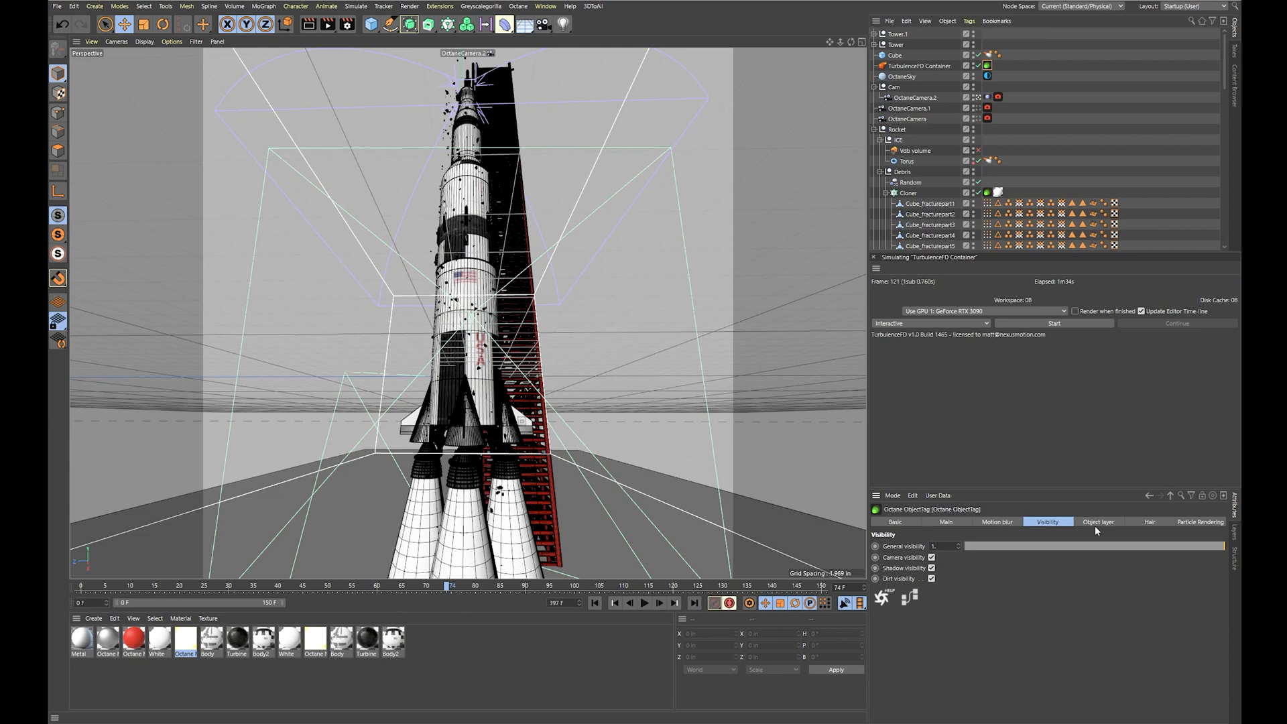
click(1200, 521)
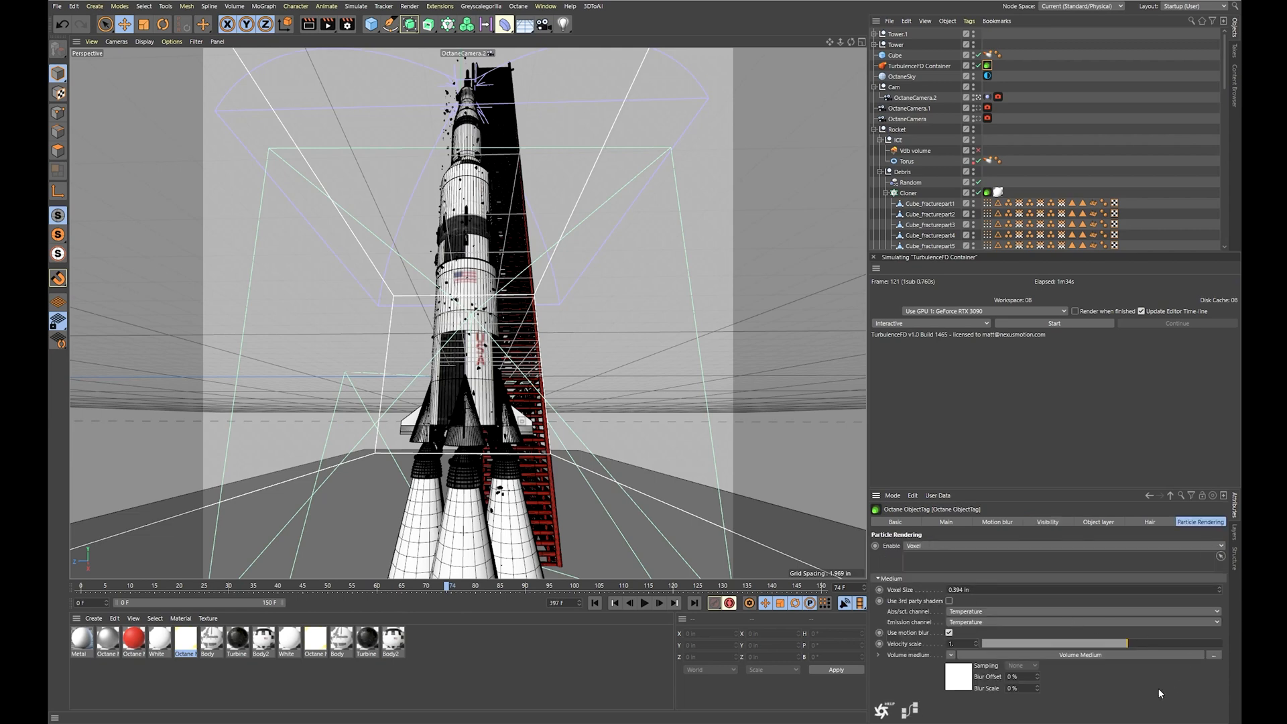
click(957, 676)
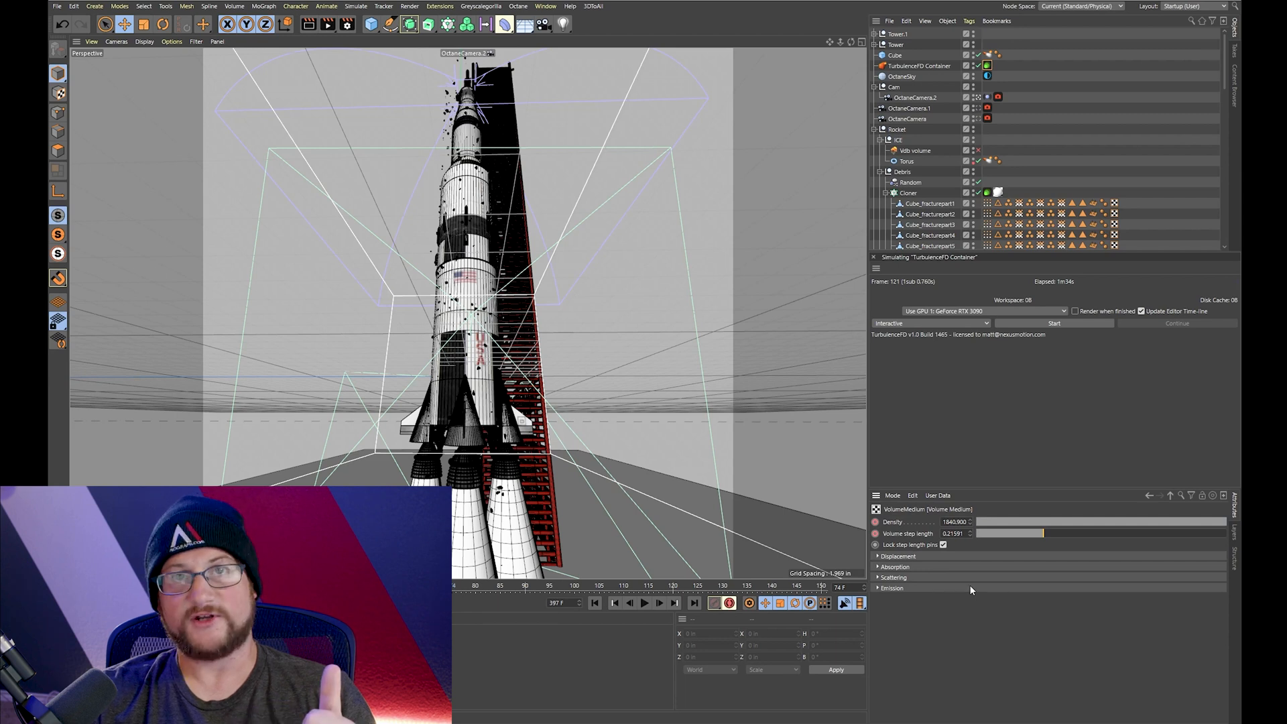
click(878, 556)
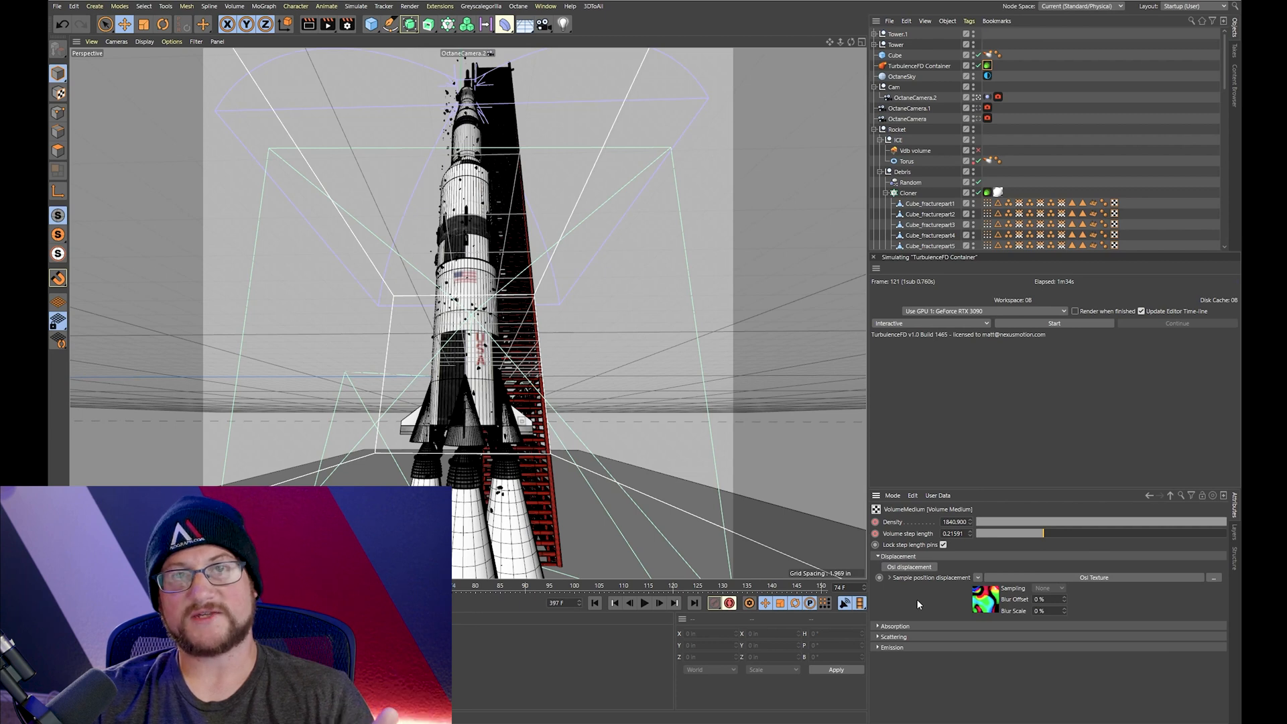
click(985, 607)
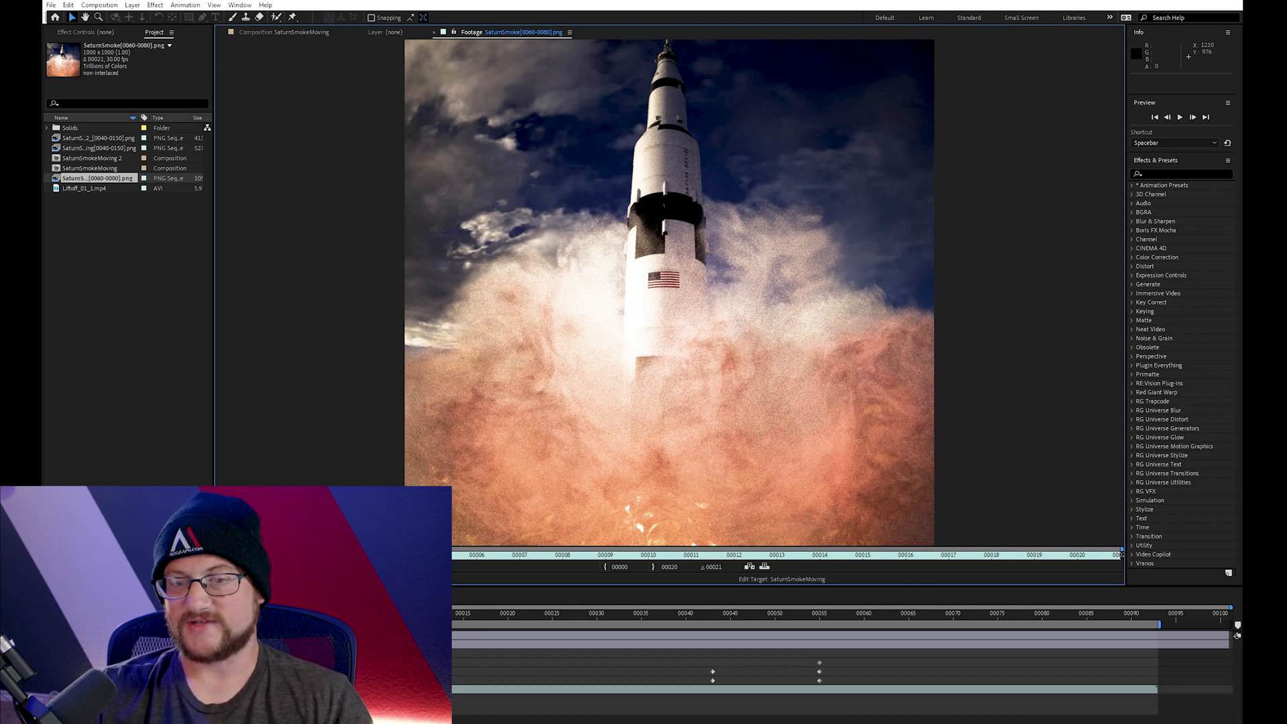
In After Effects, play and scrub the SaturnSmoke[0060-0080].png footage to examine the smoke
key(space)
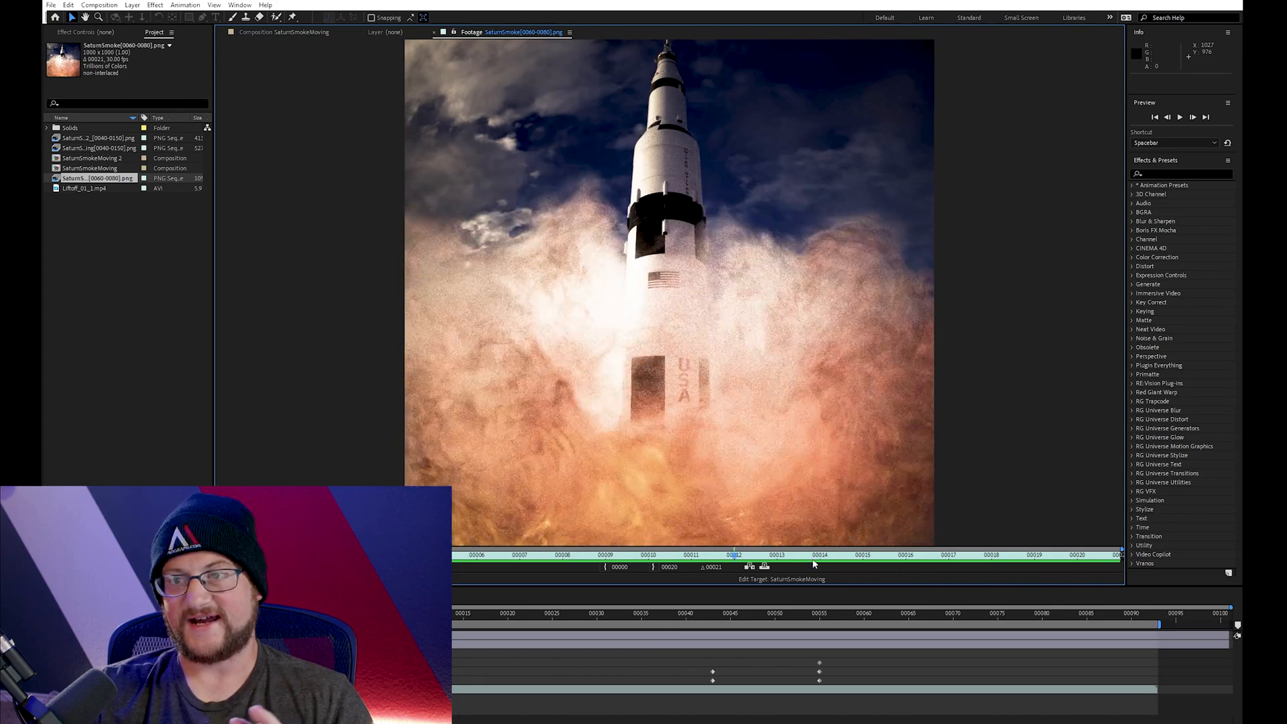
click(607, 555)
drag(610, 557, 481, 558)
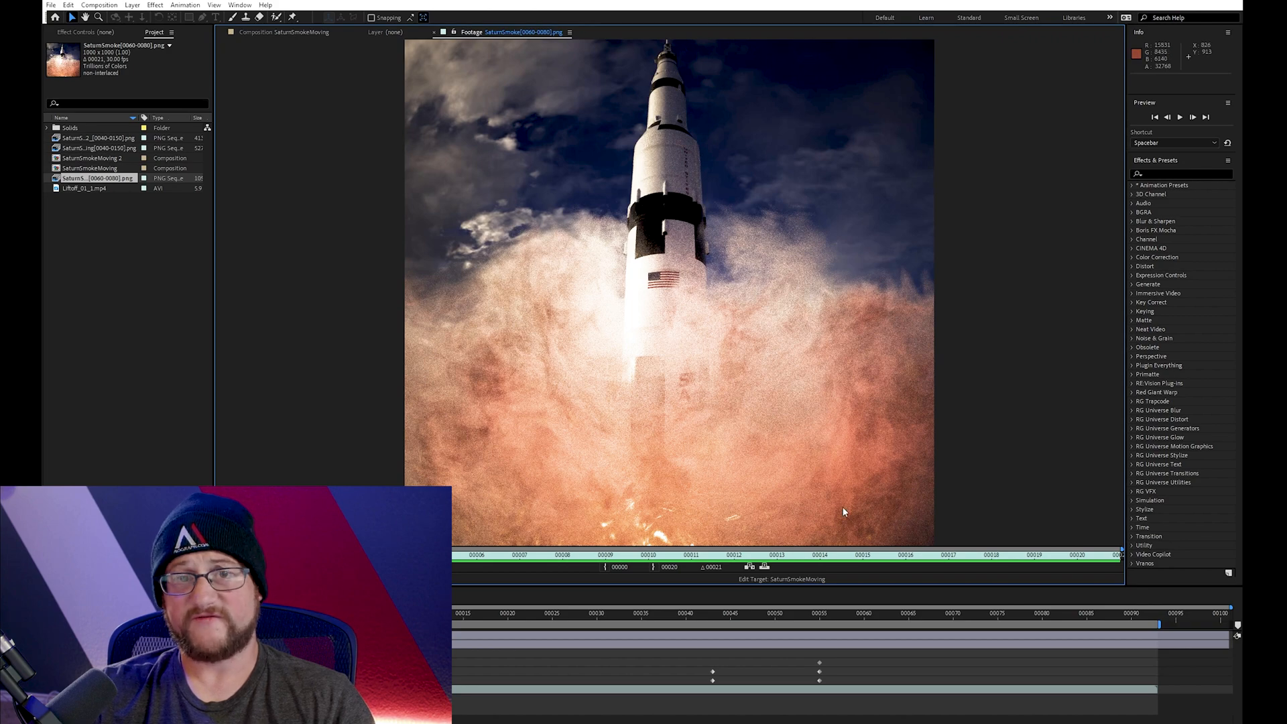
Open the SaturnSmokeMoving[0040-0150].png sequence and play and scrub through it to examine the smoke displacement over time
click(82, 148)
double_click(82, 149)
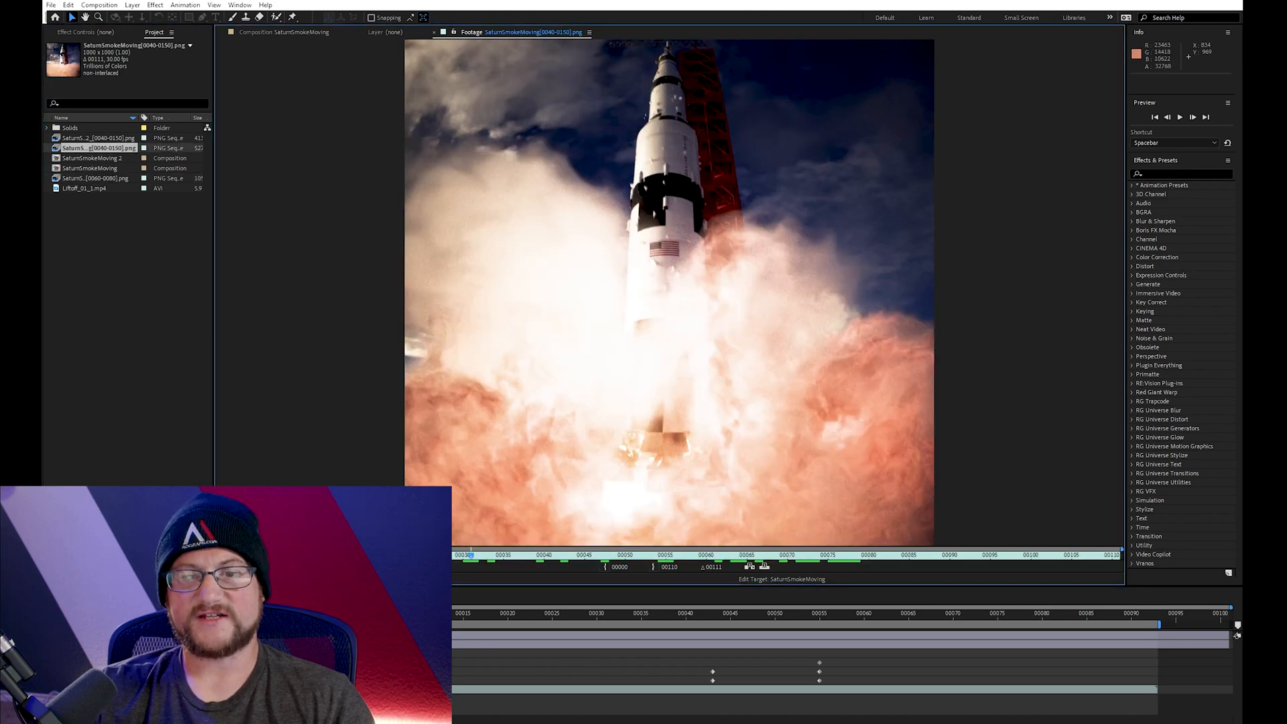
drag(469, 556, 603, 565)
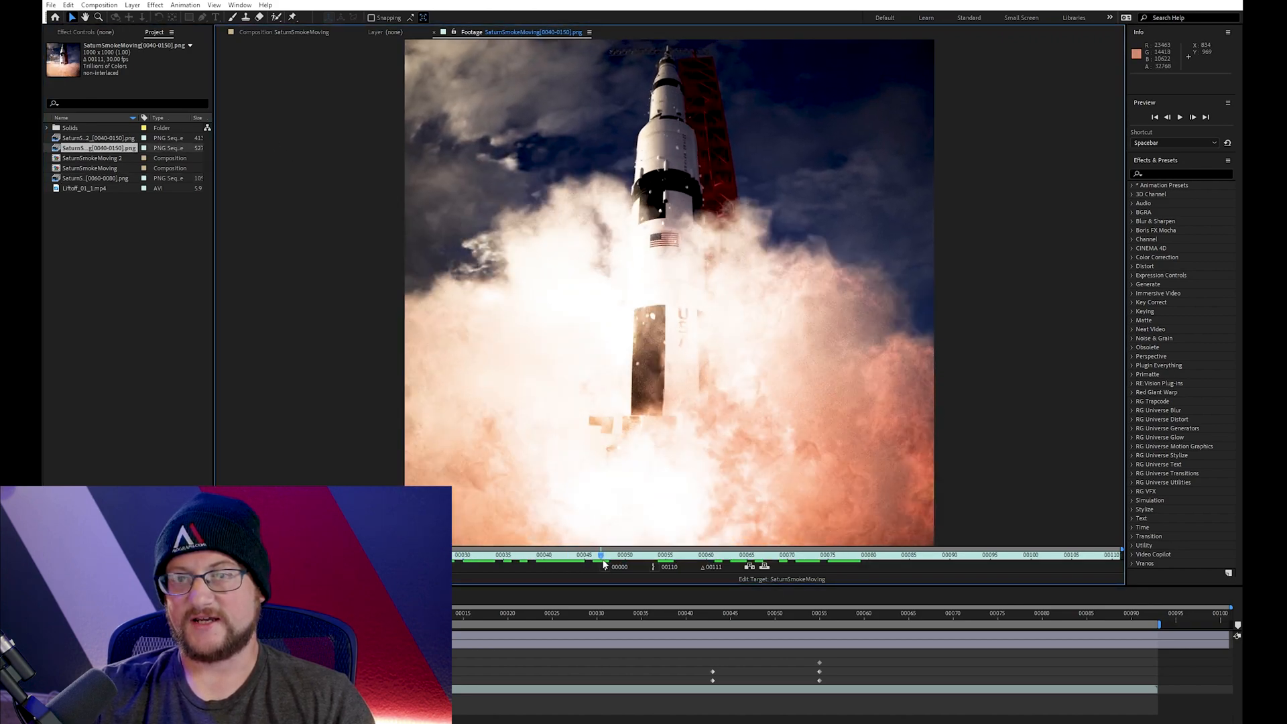
key(space)
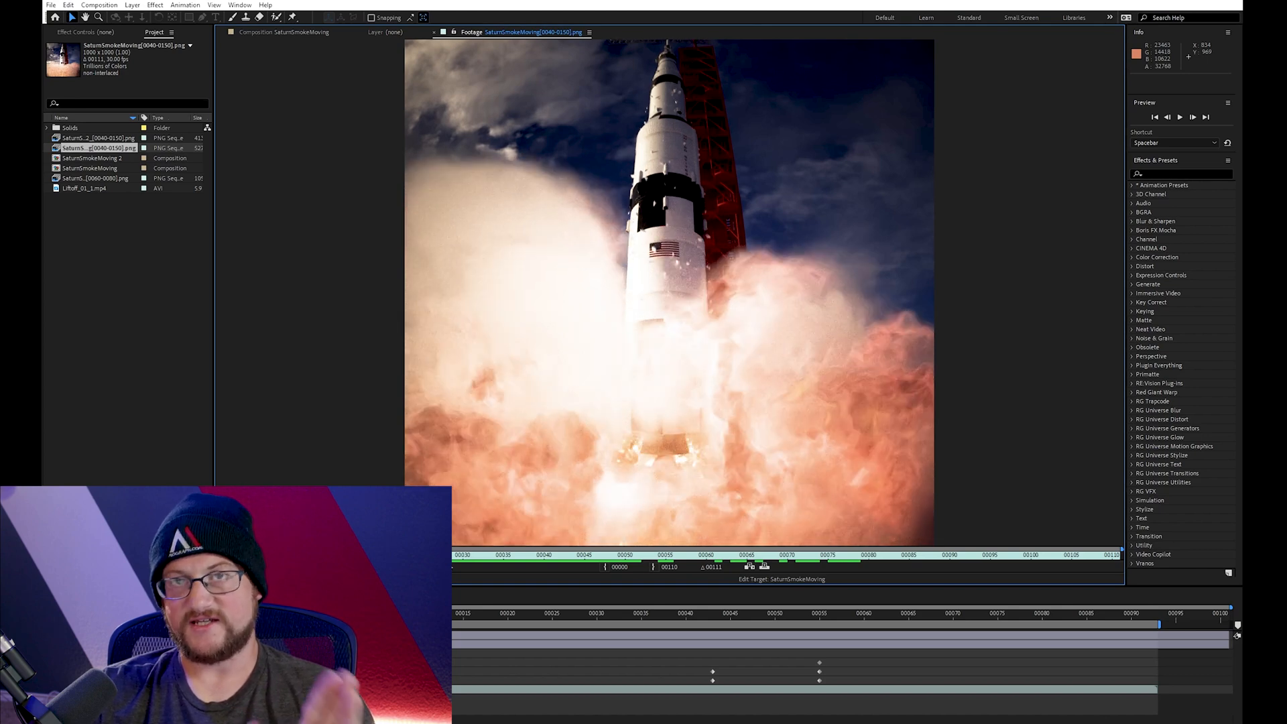
drag(462, 560, 648, 564)
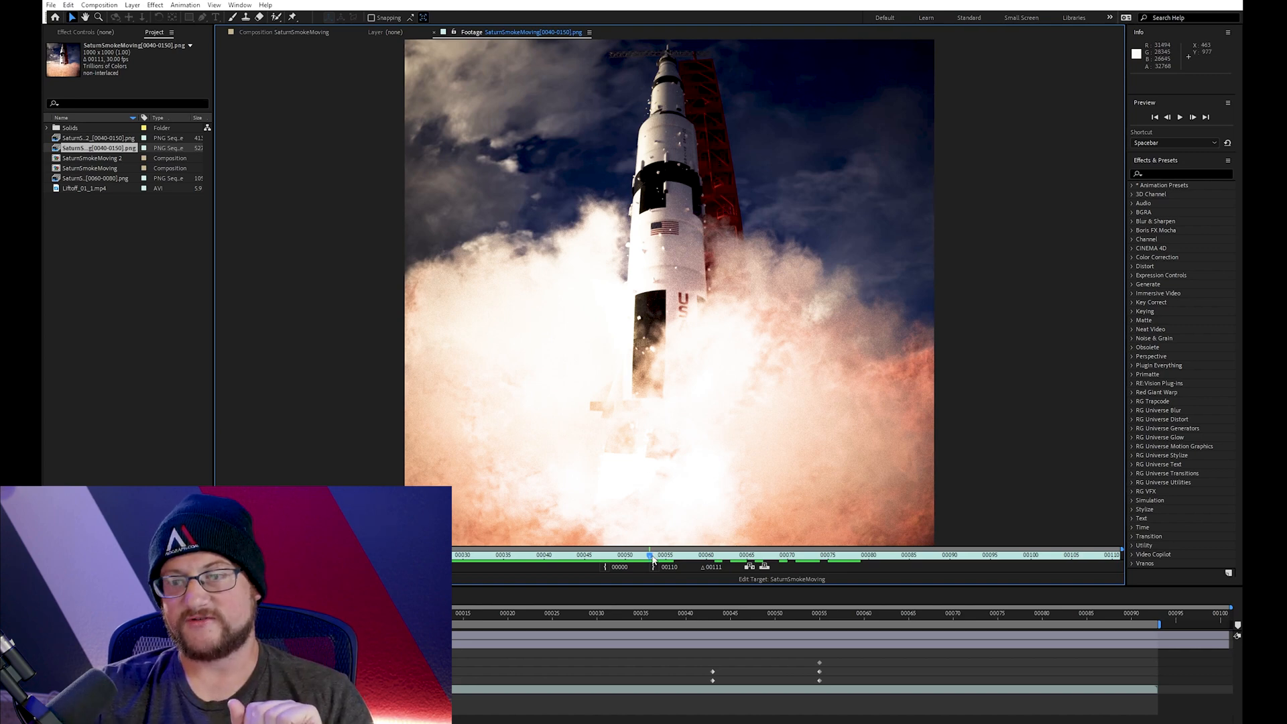
drag(651, 556, 598, 555)
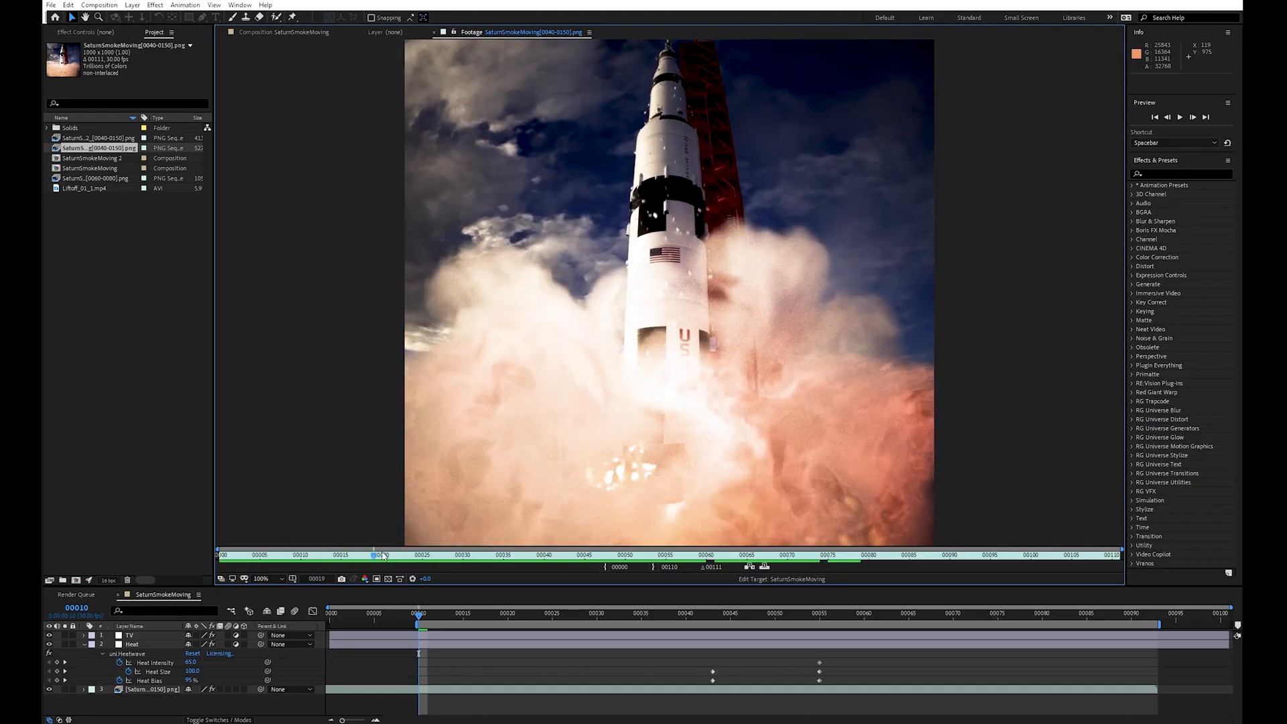
drag(383, 555, 561, 561)
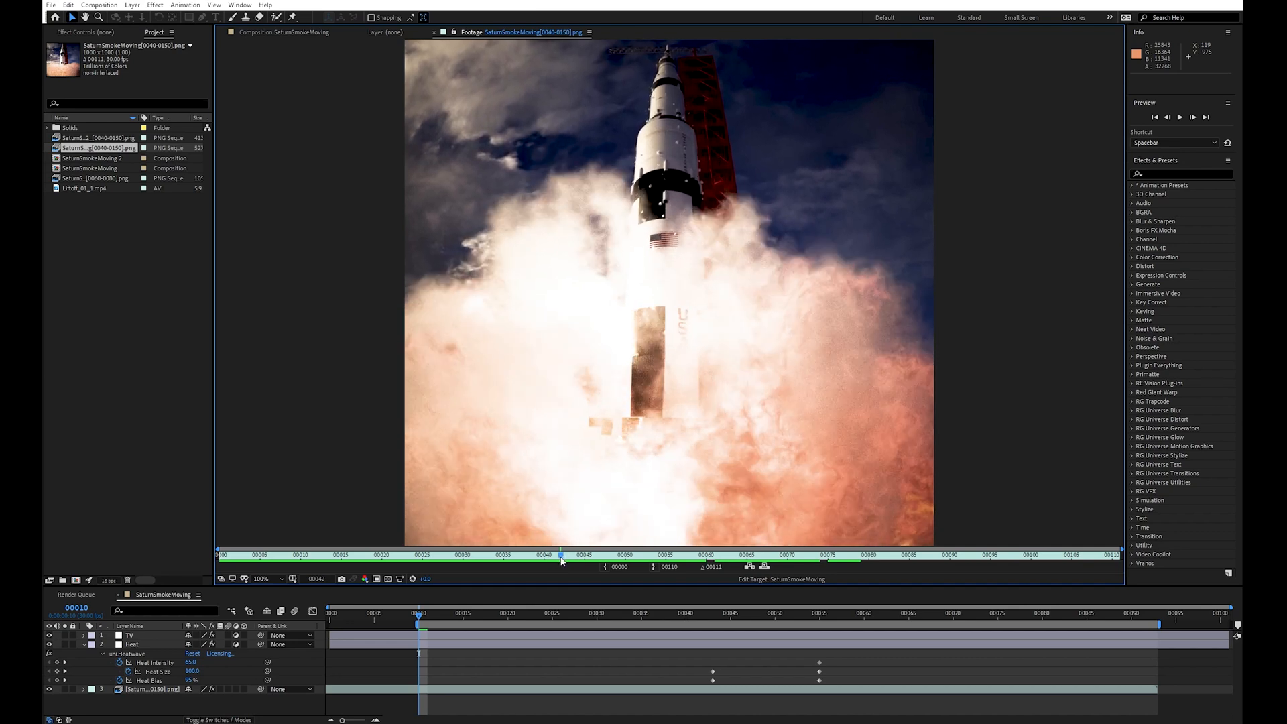
drag(561, 561, 446, 548)
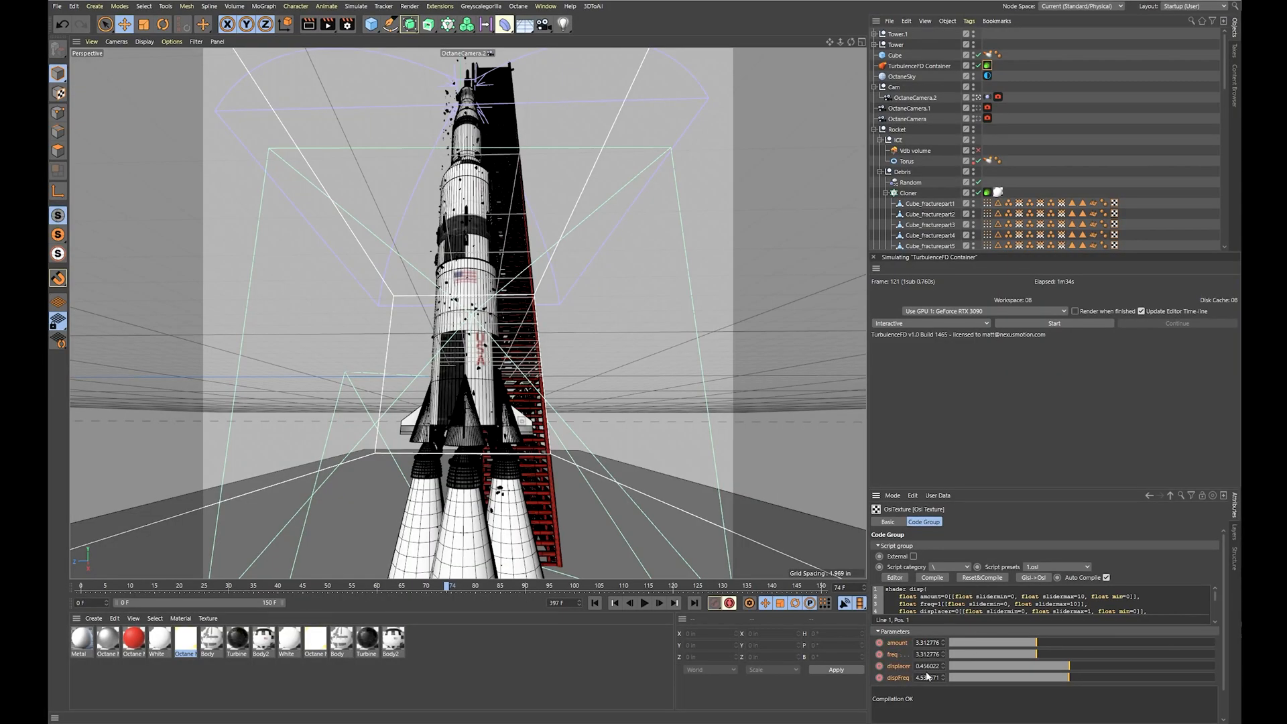
Back in Cinema 4D, show the OSL texture's animation tracks in the Timeline and enlarge its window over the viewport
right_click(890, 683)
mouse_move(931, 520)
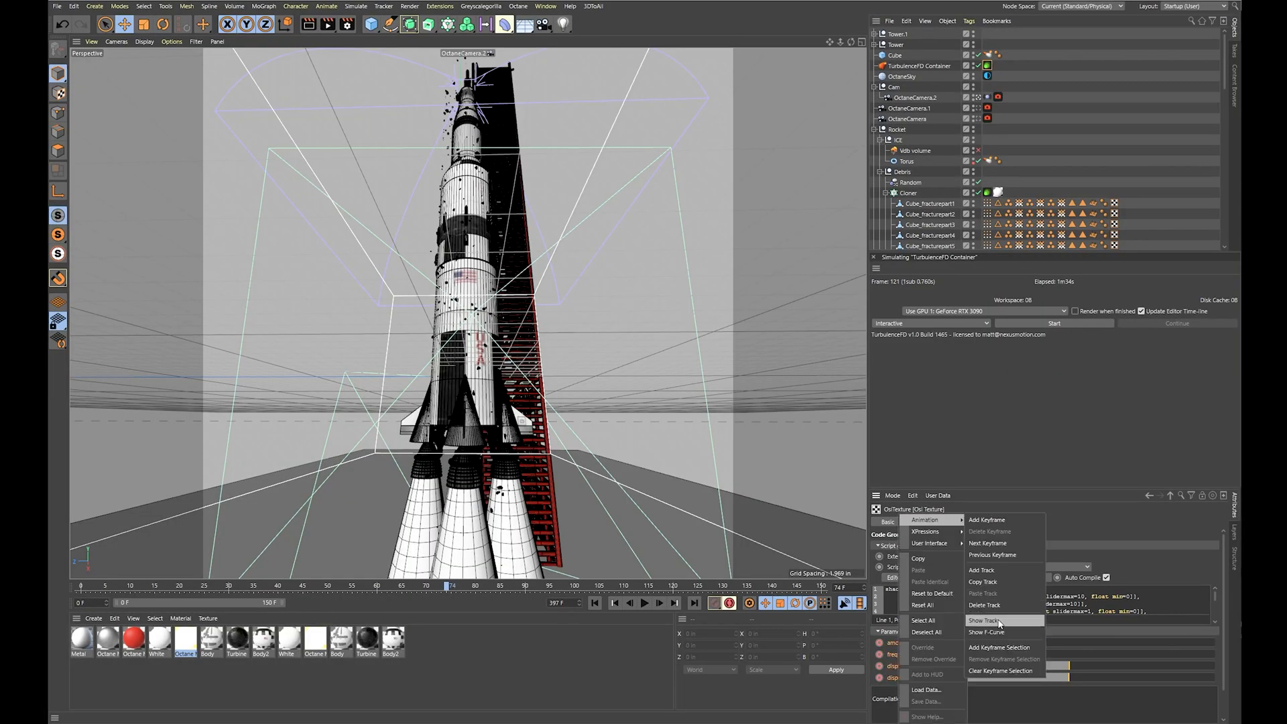
click(998, 621)
drag(1154, 423, 398, 126)
drag(761, 419, 1157, 668)
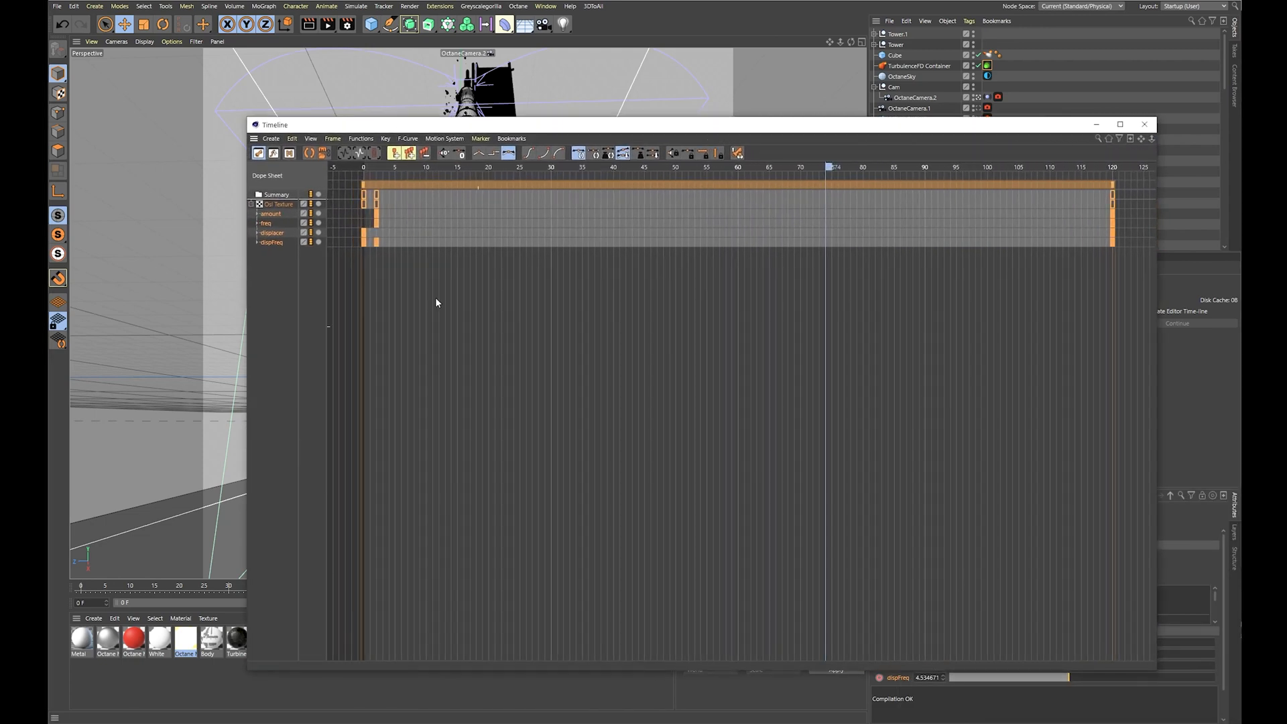
Check the OSL texture's animation at frames 2 and 120, moving the Timeline window to uncover the viewport
click(375, 166)
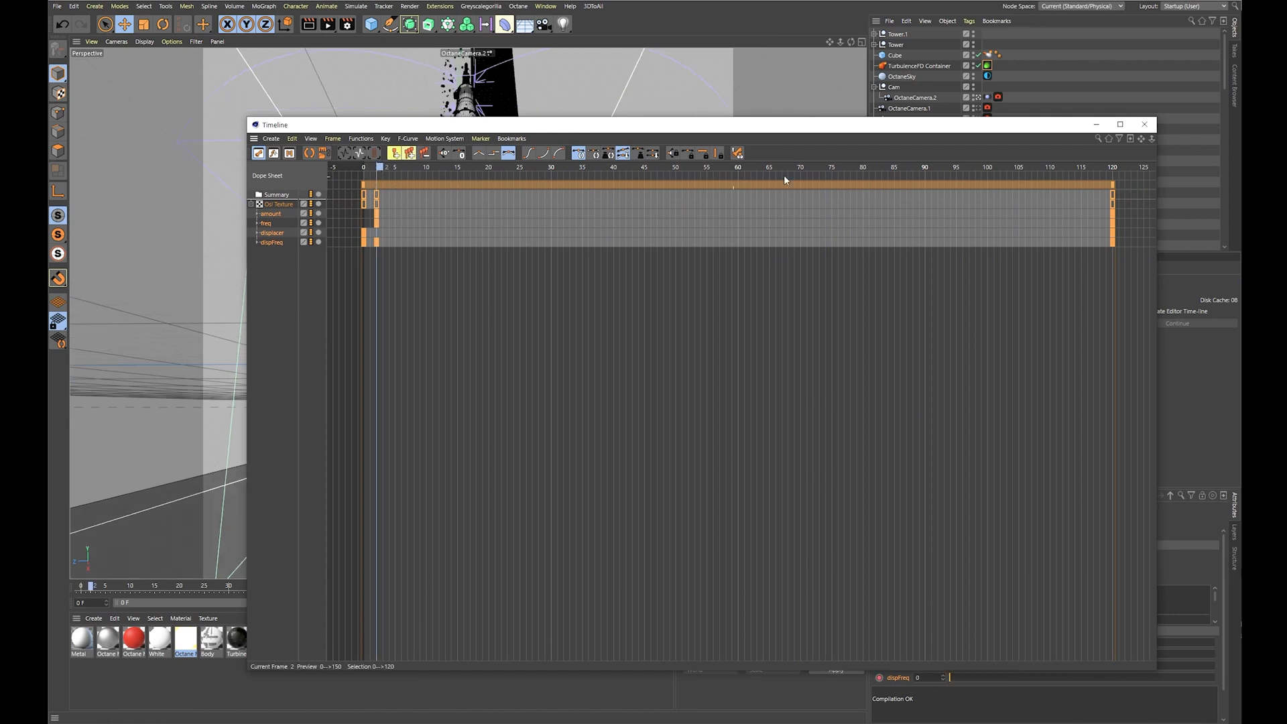
click(1113, 166)
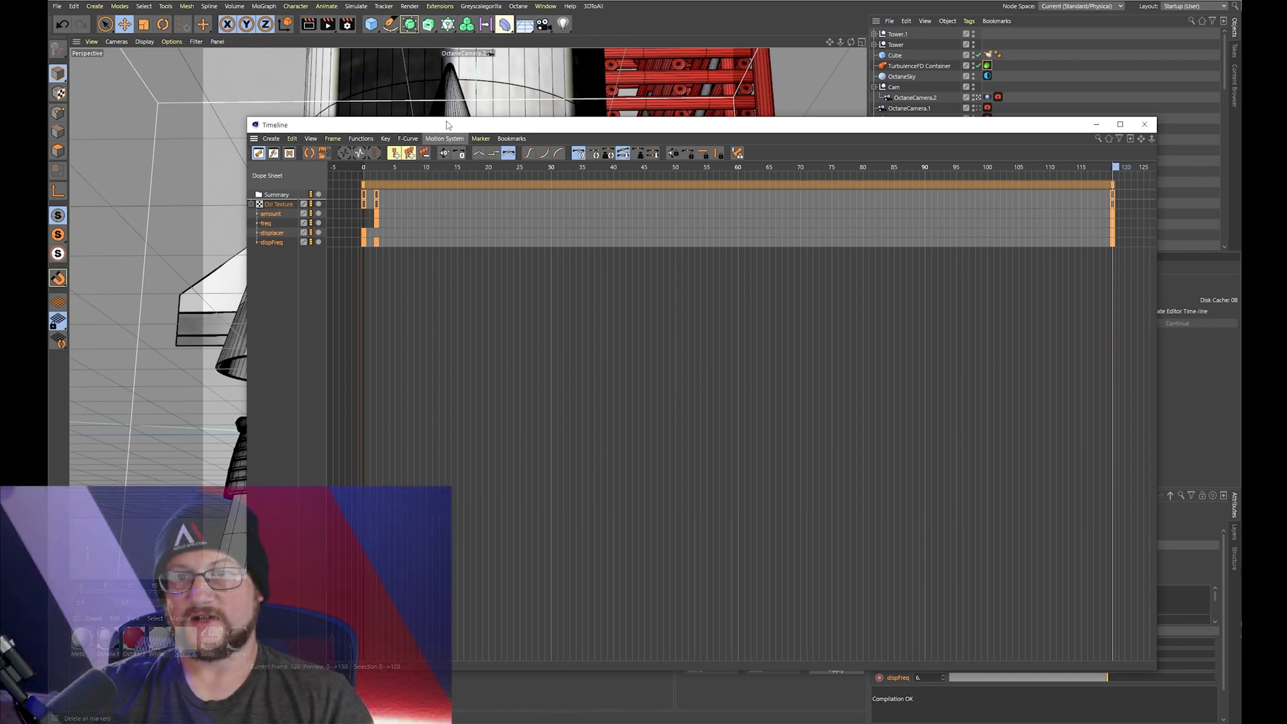
drag(416, 125, 416, 301)
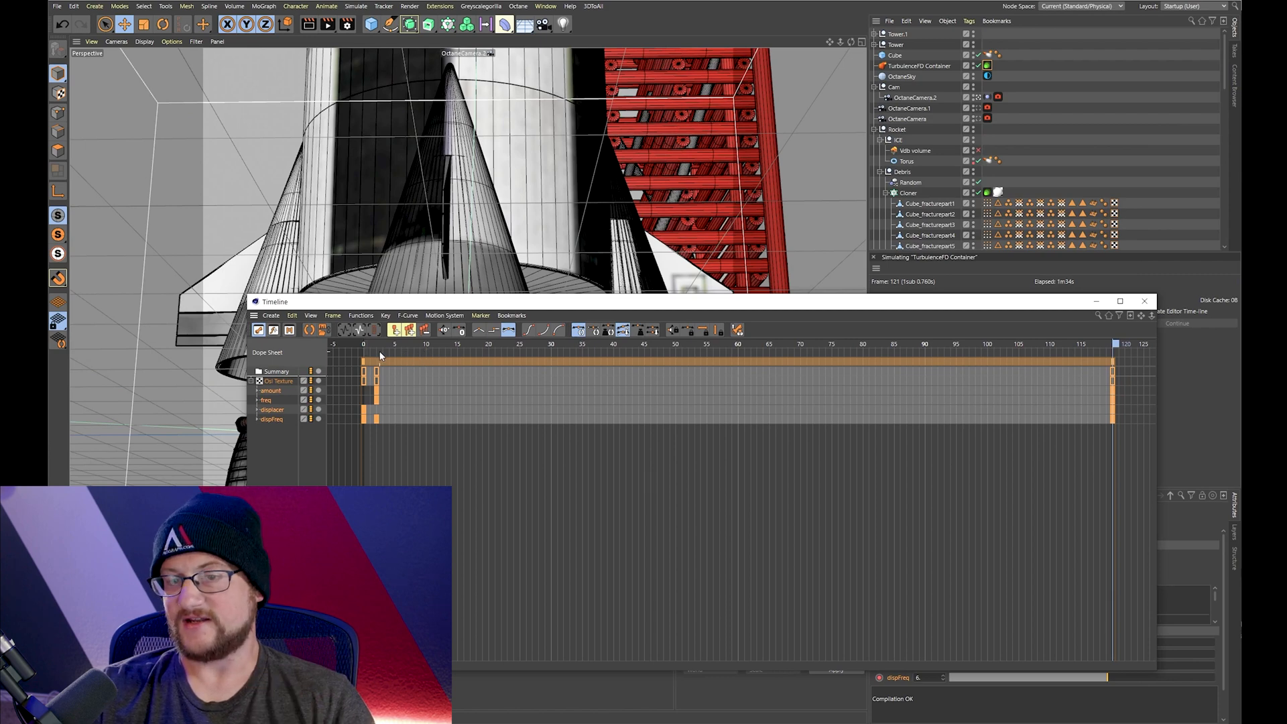
Add keyframes for the OSL texture's amount, freq, displacer and dispFreq parameters at frames 27 and 108
drag(393, 350, 534, 362)
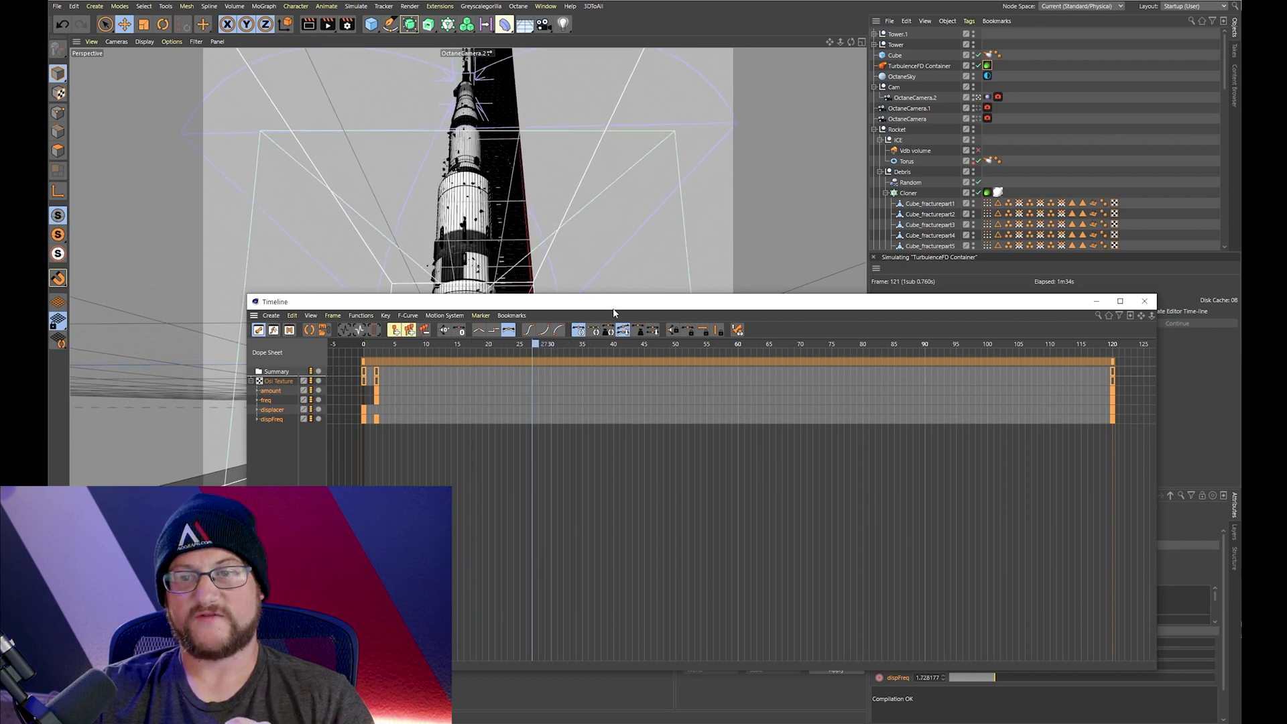
drag(650, 312, 580, 89)
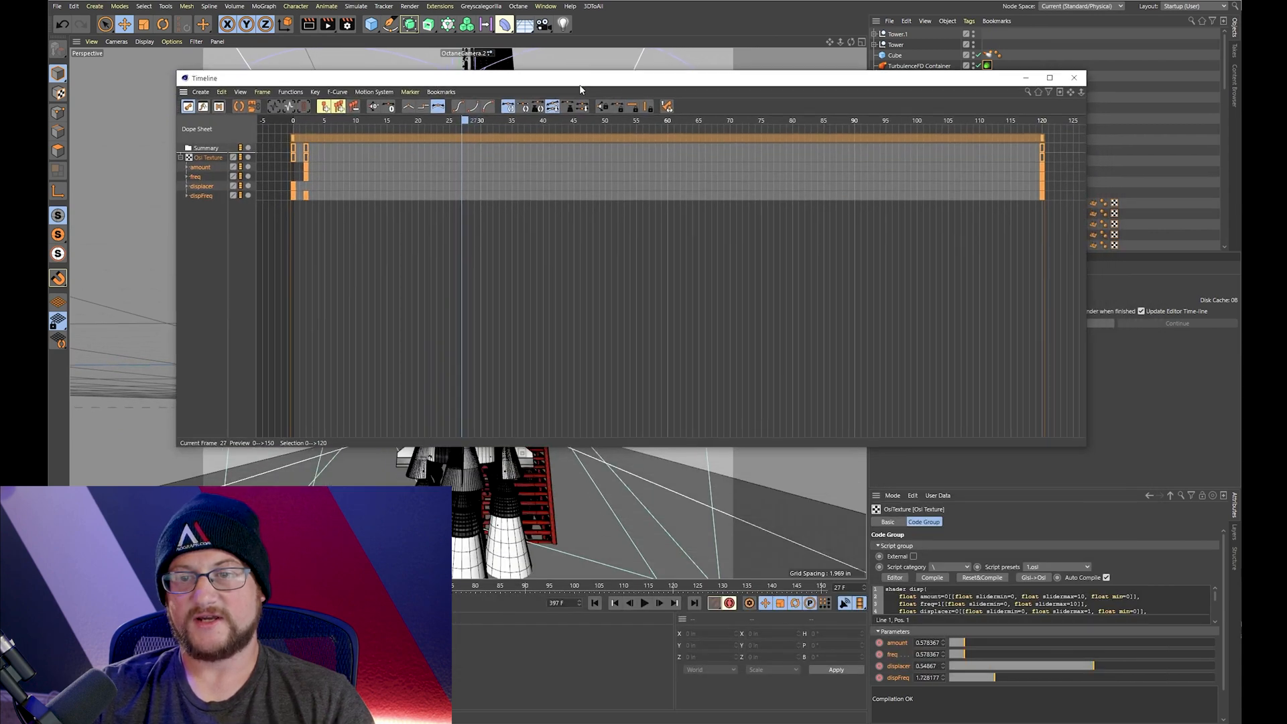
click(879, 654)
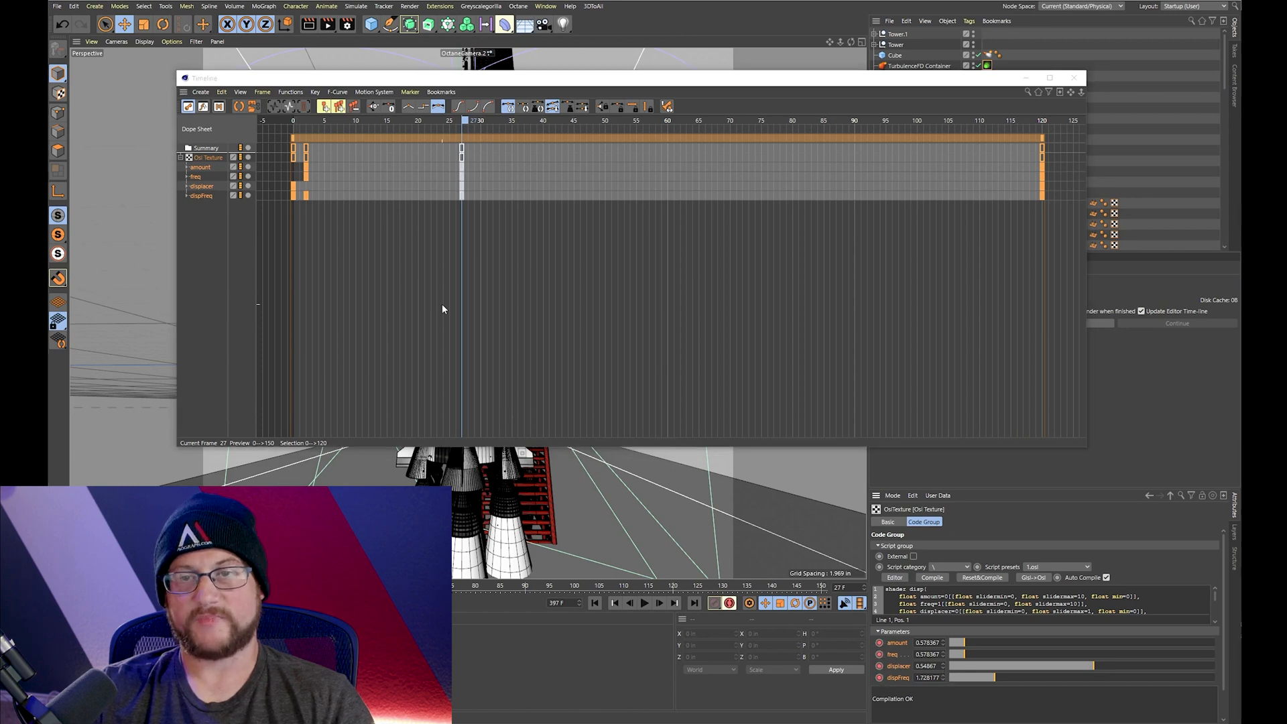
drag(480, 122, 969, 123)
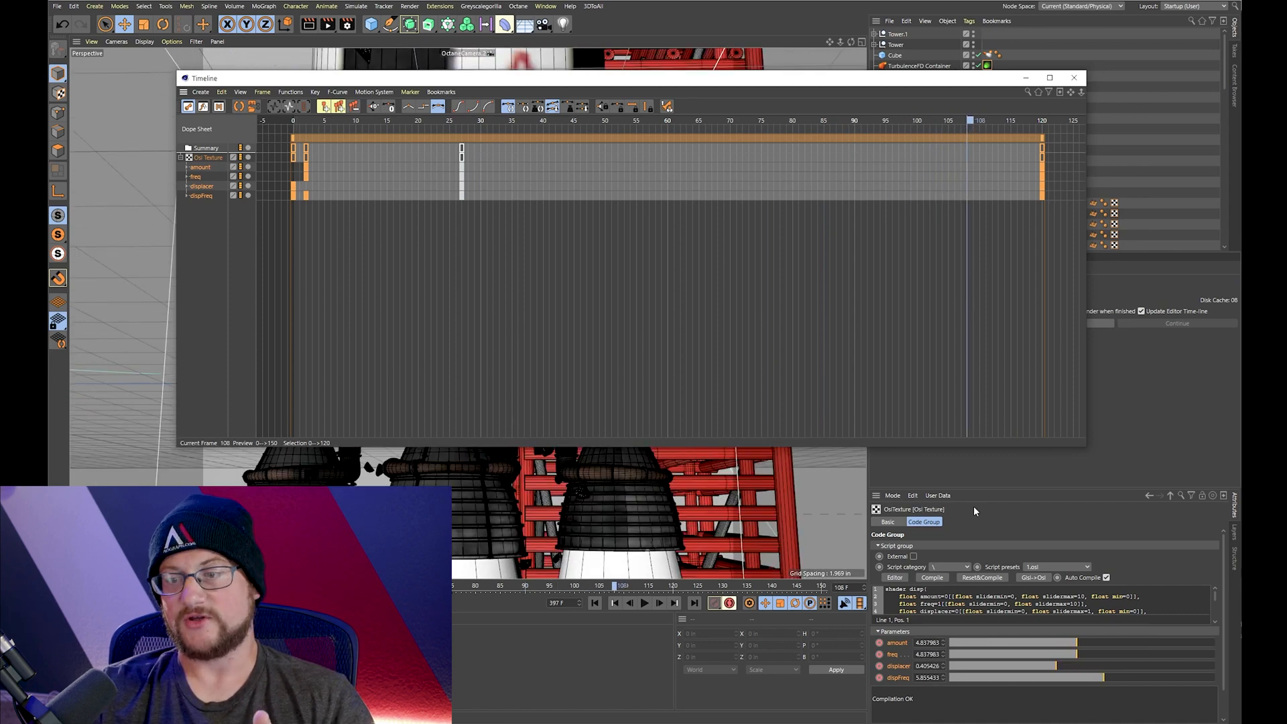
click(879, 643)
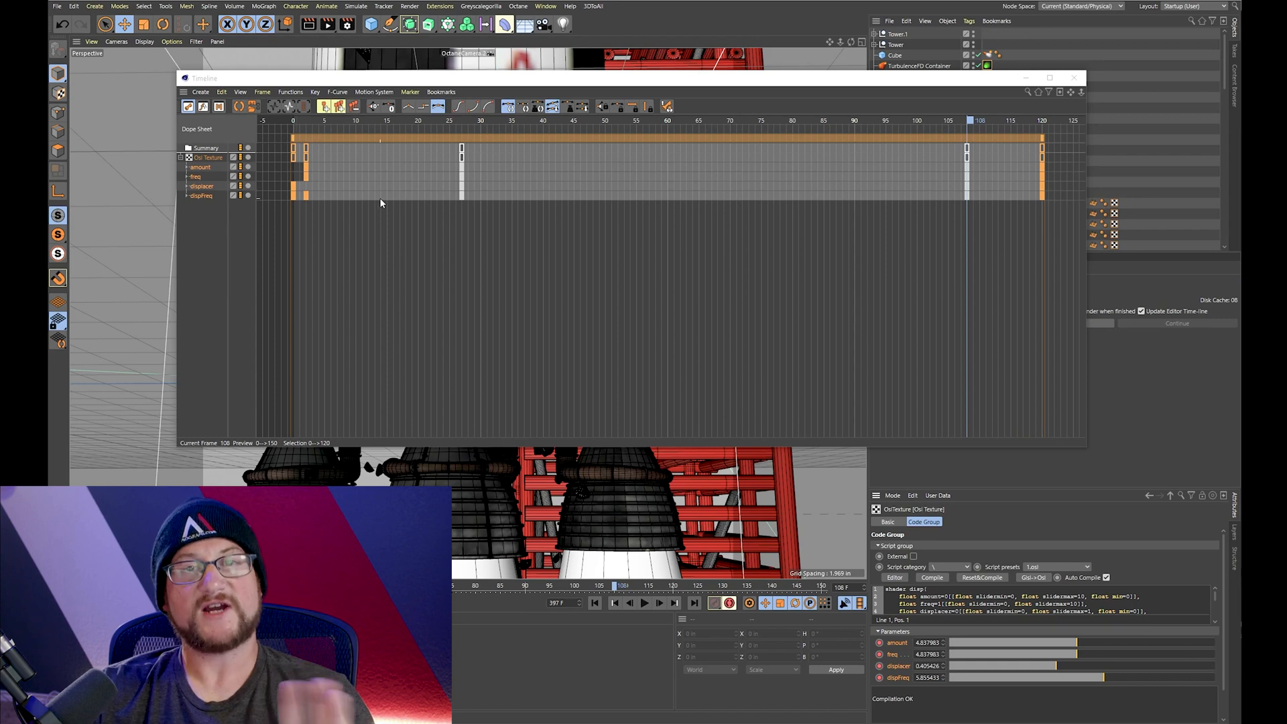
Add keyframes for the OSL texture's four animated parameters at frame 104 and scrub between frames 27 and 105 to check the animation
click(633, 121)
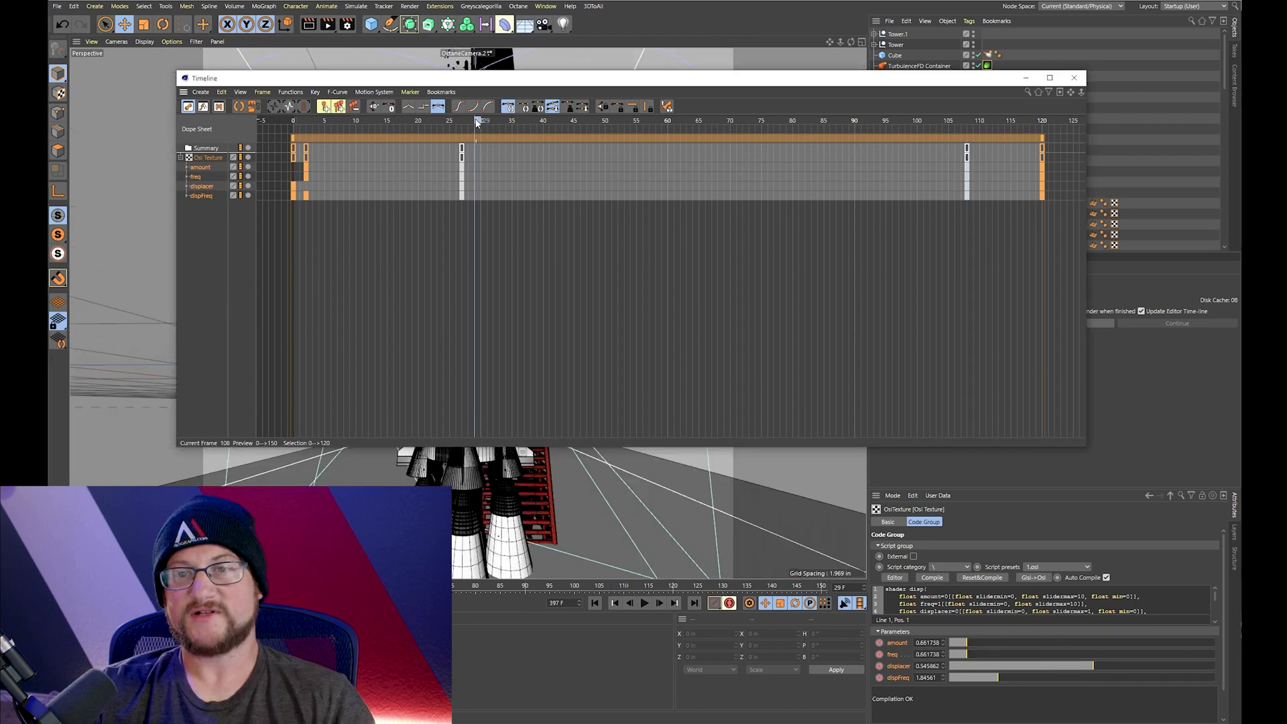
mouse_move(712, 129)
mouse_down()
mouse_move(916, 132)
mouse_move(517, 141)
mouse_move(932, 149)
mouse_move(496, 143)
mouse_up()
drag(454, 220, 943, 168)
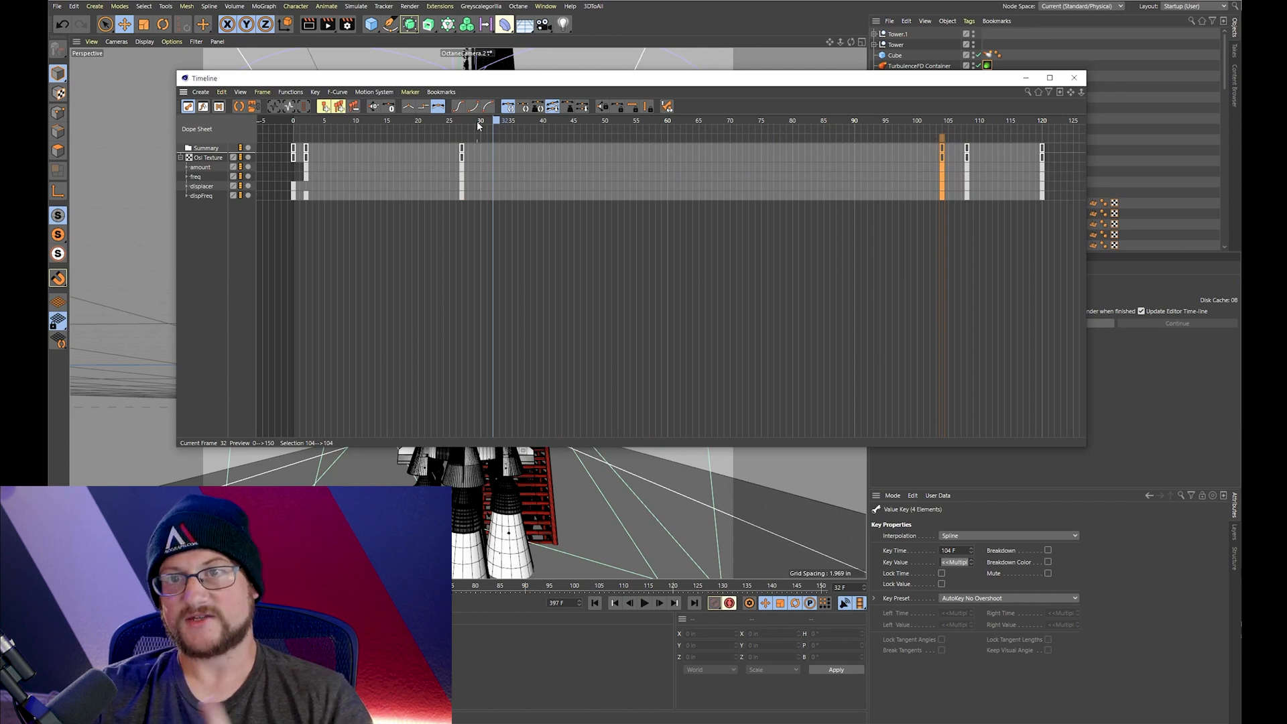
drag(478, 126, 461, 170)
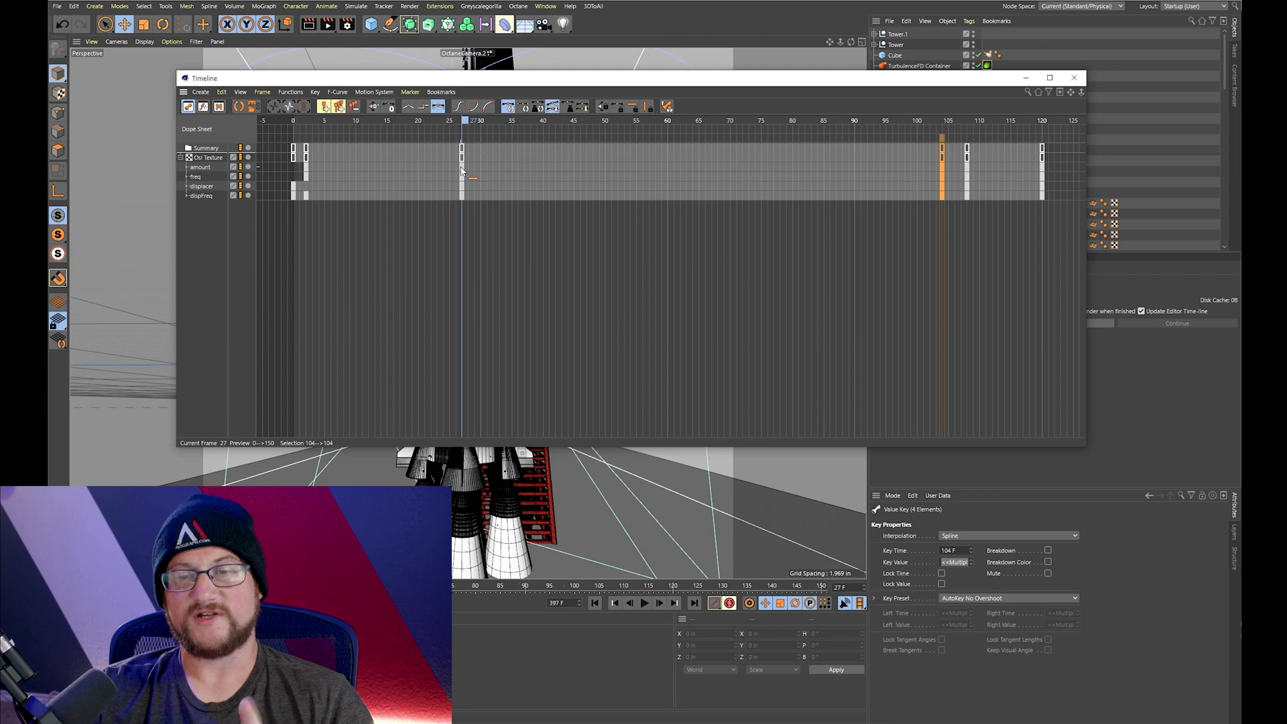
drag(462, 175, 970, 178)
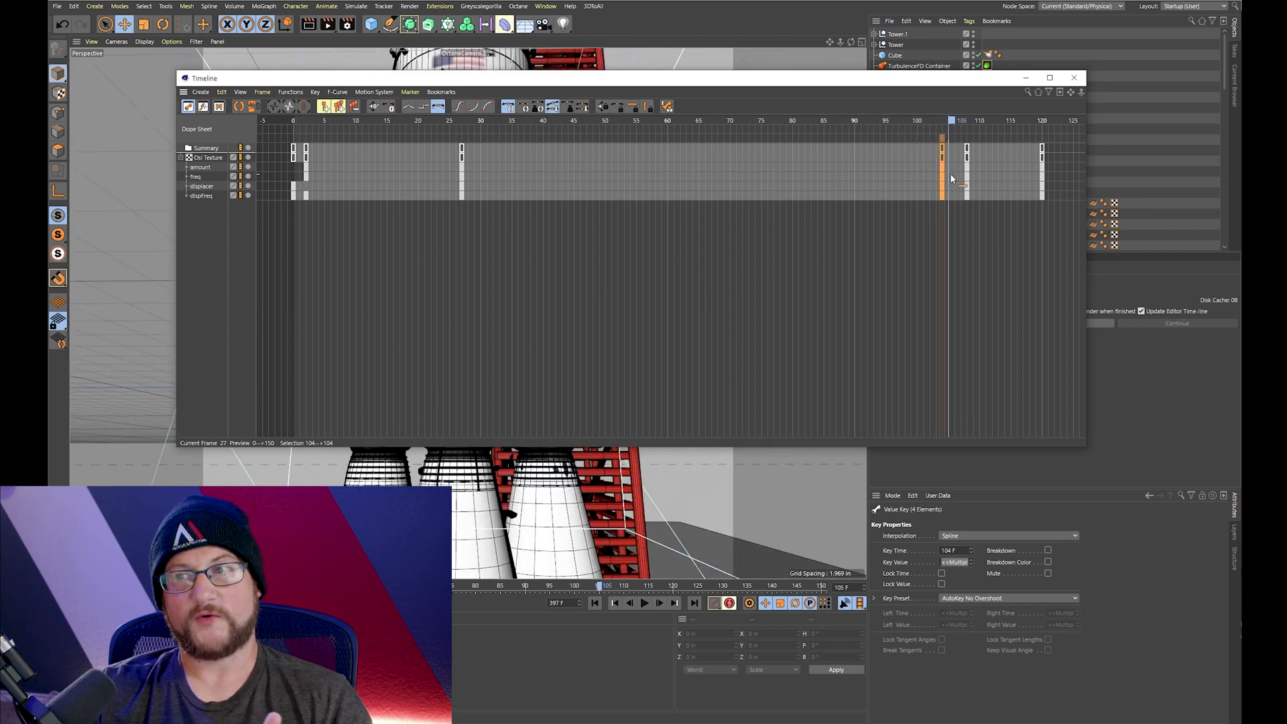
Switch to After Effects and show the RSMB Pro settings of the rendered sequence layer in the SaturnSmokeMoving composition
drag(598, 88, 1286, 189)
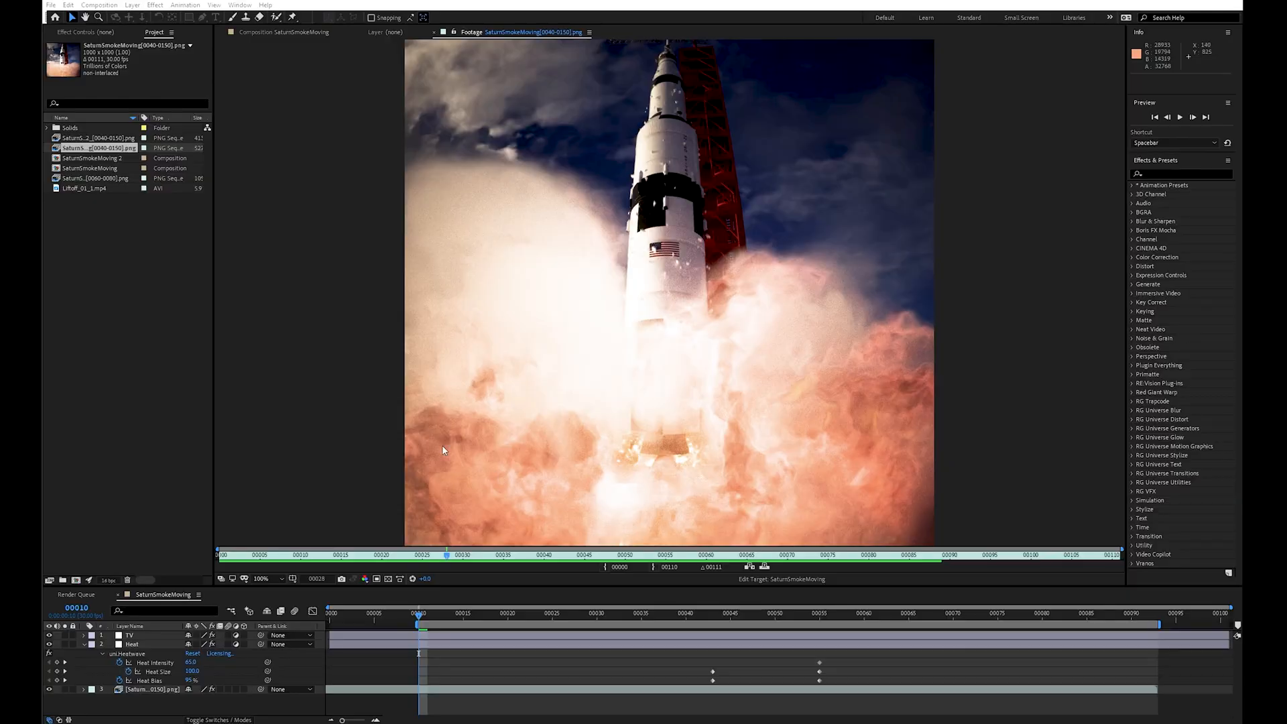
click(121, 302)
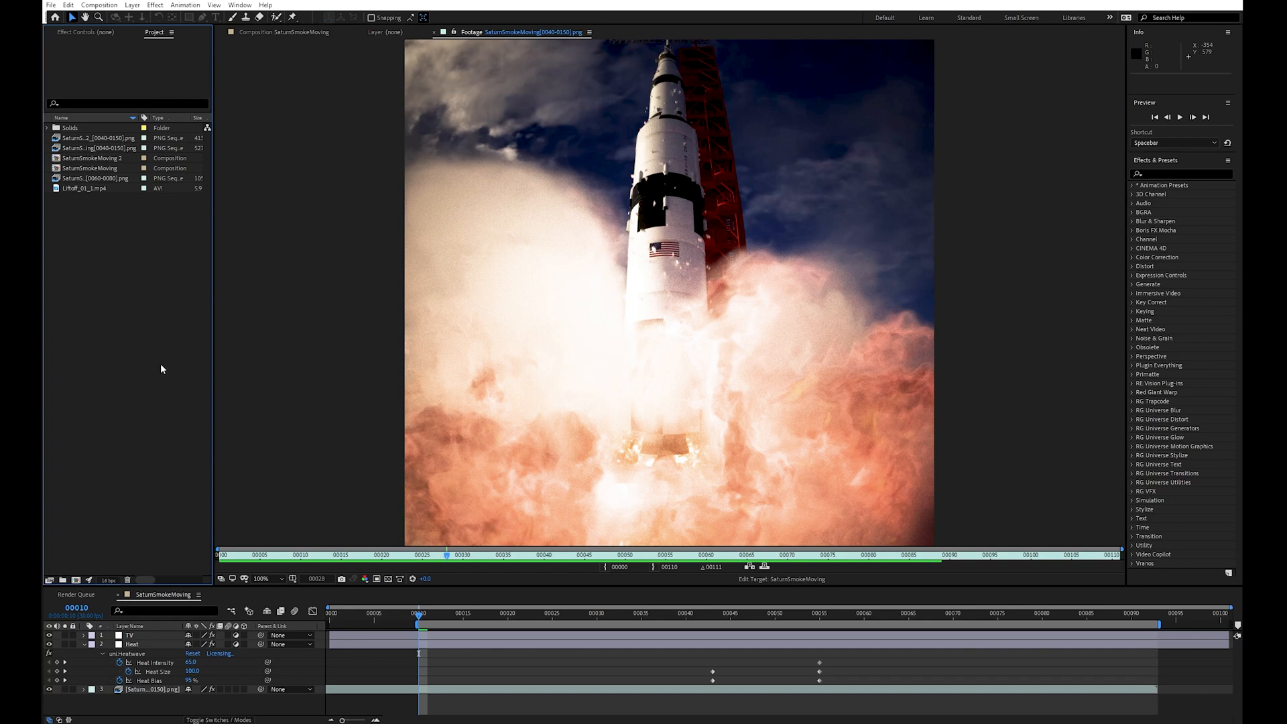
click(180, 690)
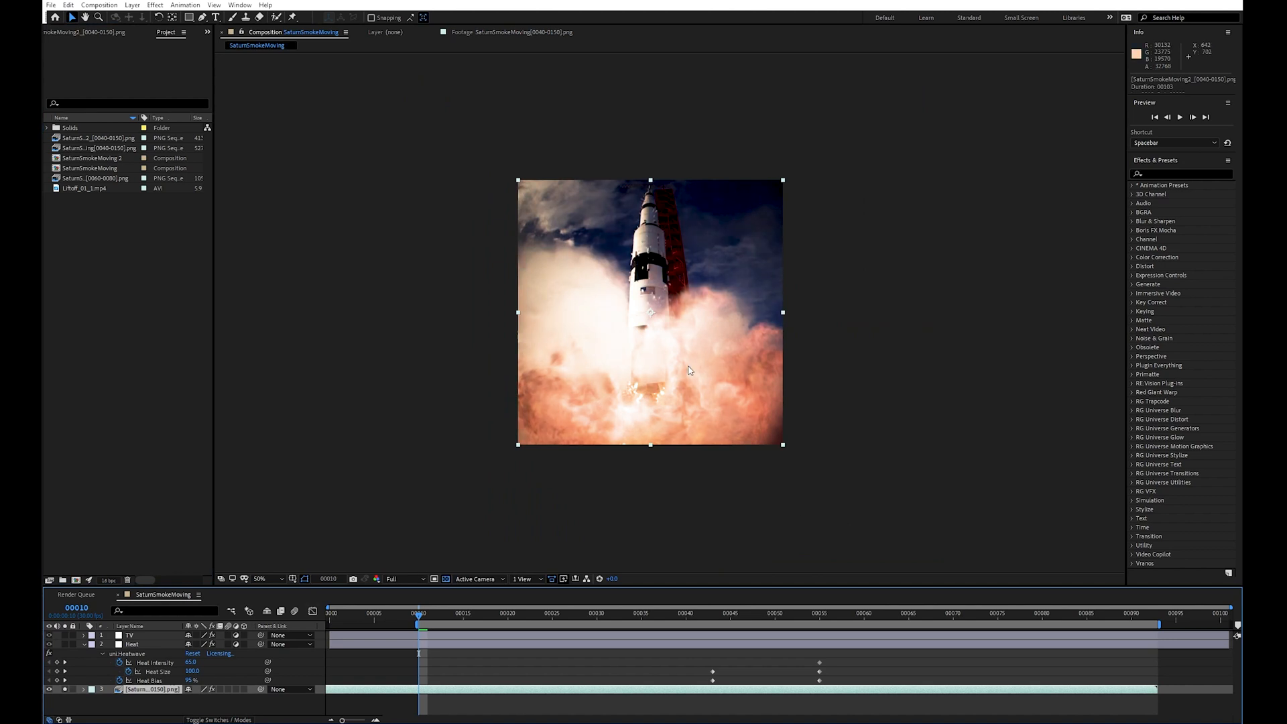
scroll(688, 365, up, 2)
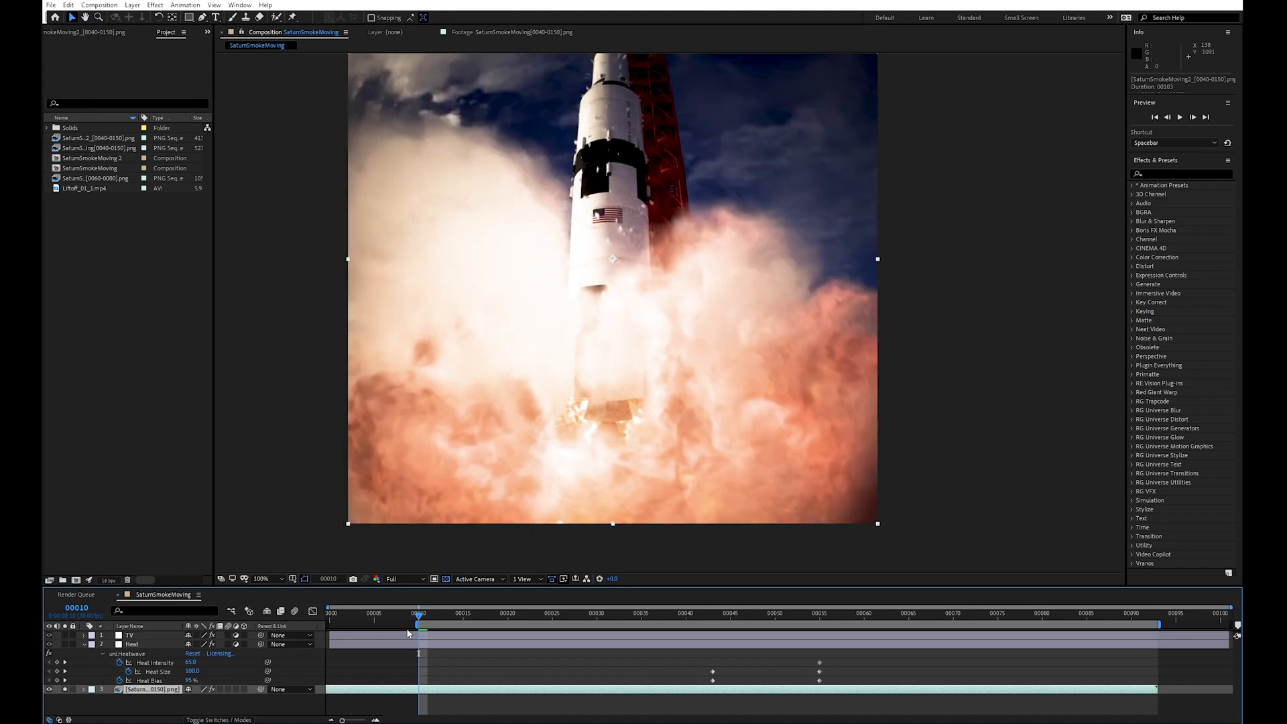
click(93, 36)
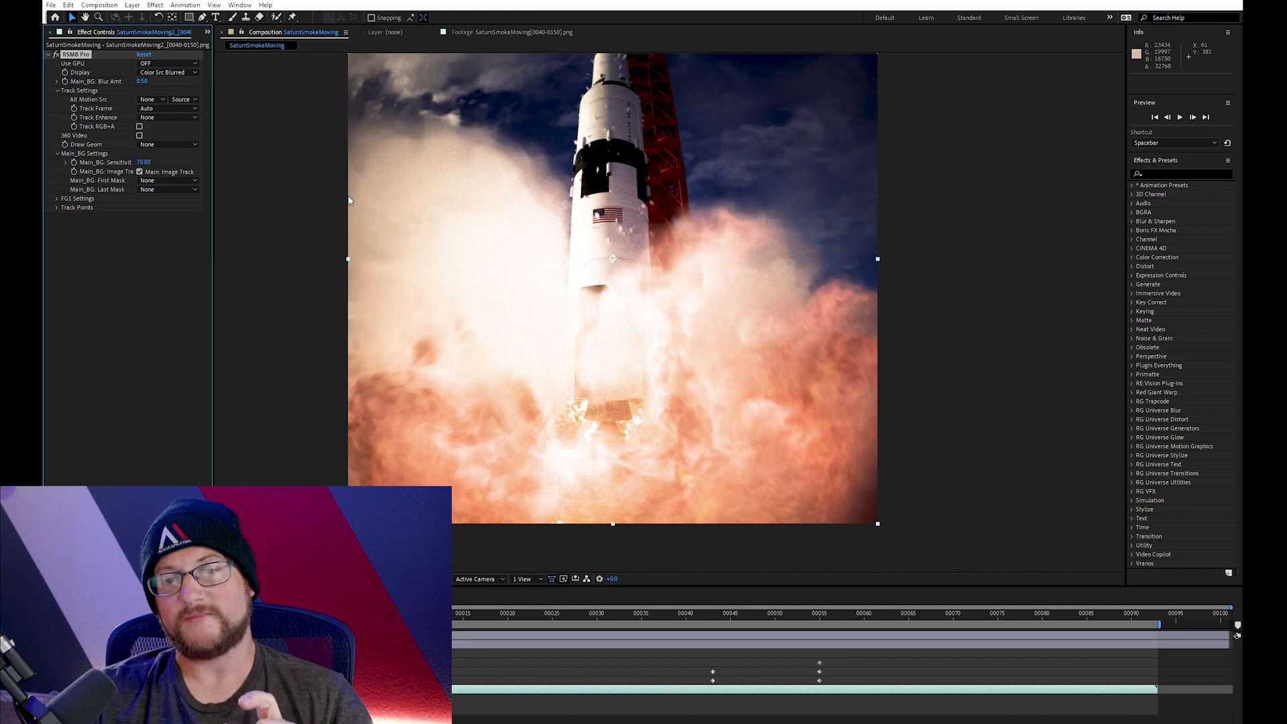
Examine the smoke detail around the rocket's engines in the composition at 200% magnification
key(period)
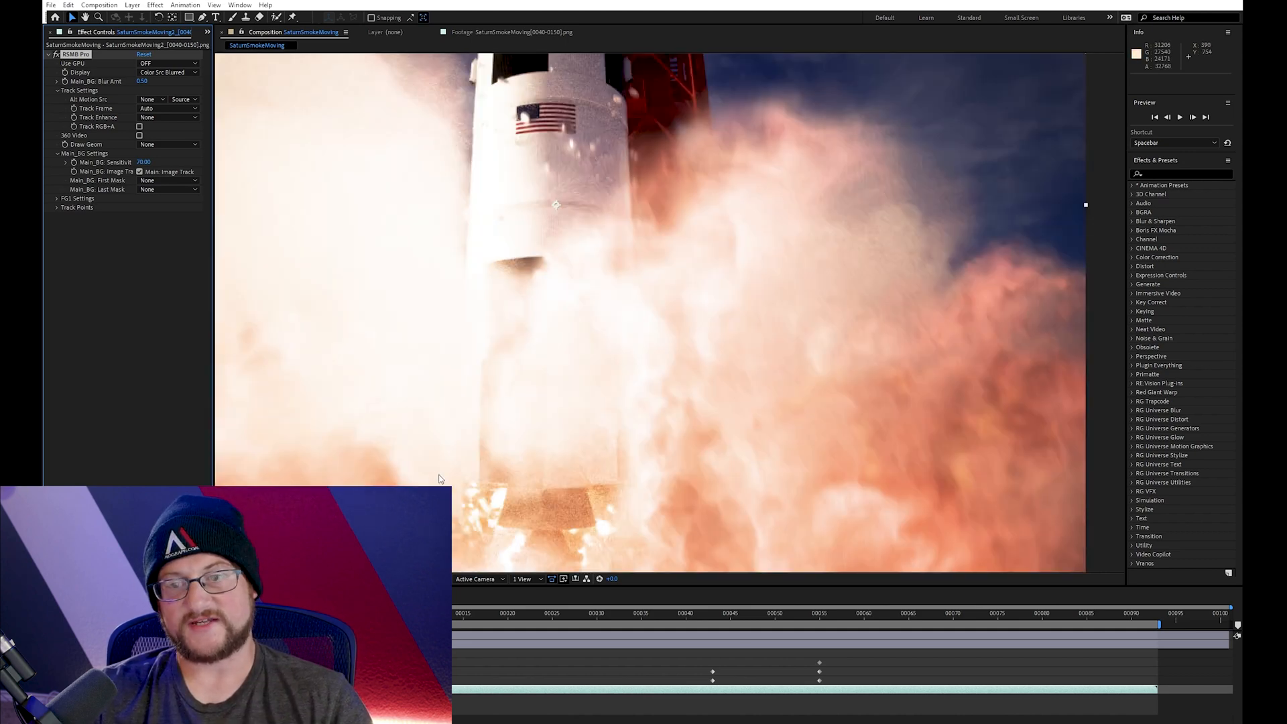
key(h)
drag(404, 474, 701, 260)
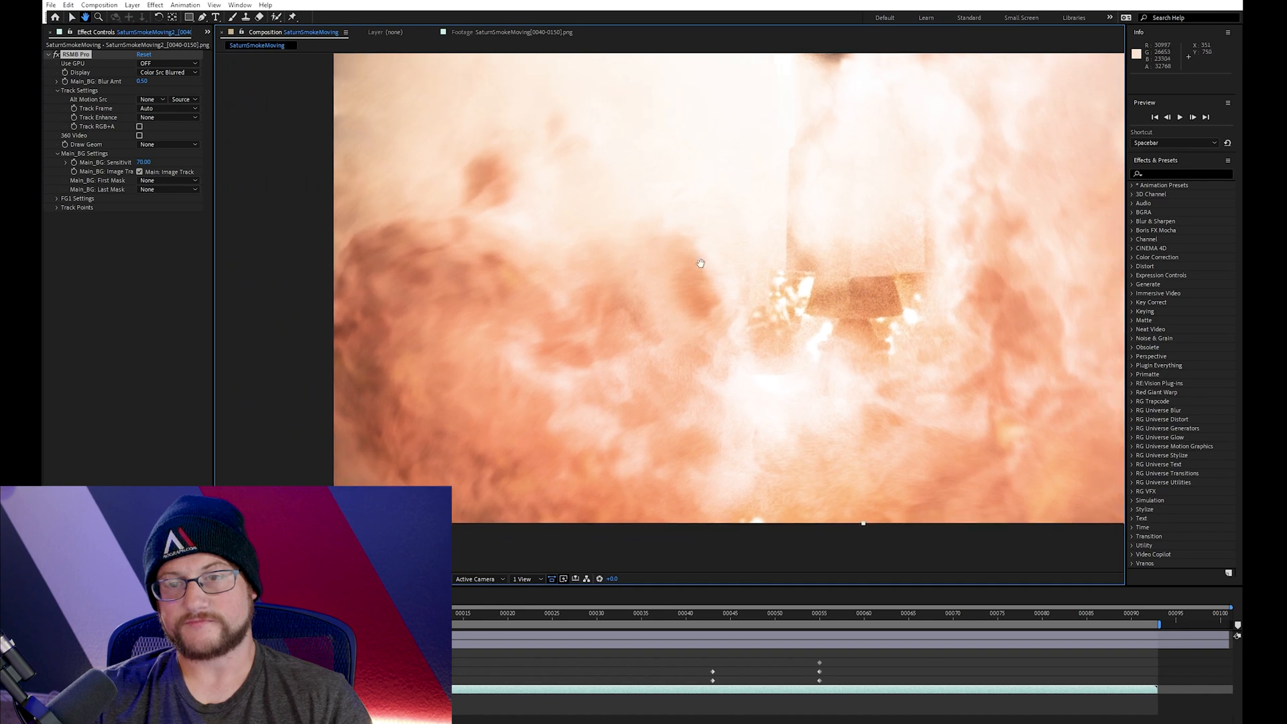
key(v)
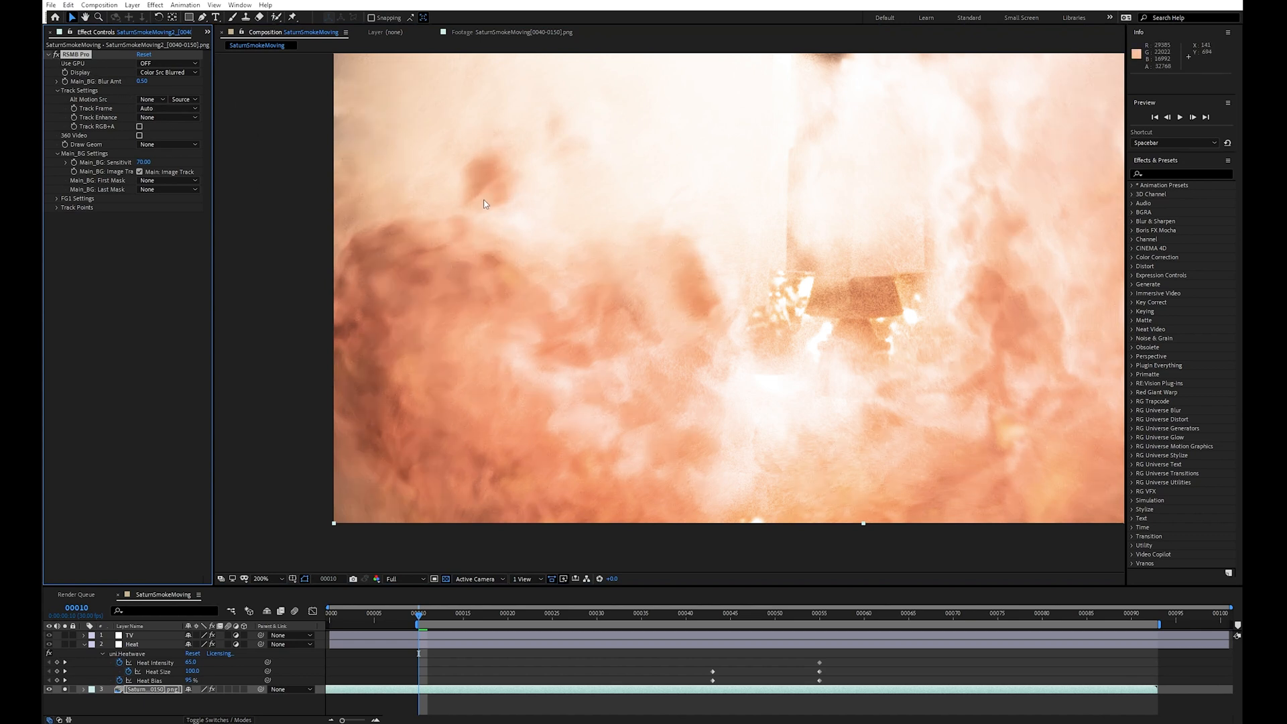
scroll(814, 348, down, 2)
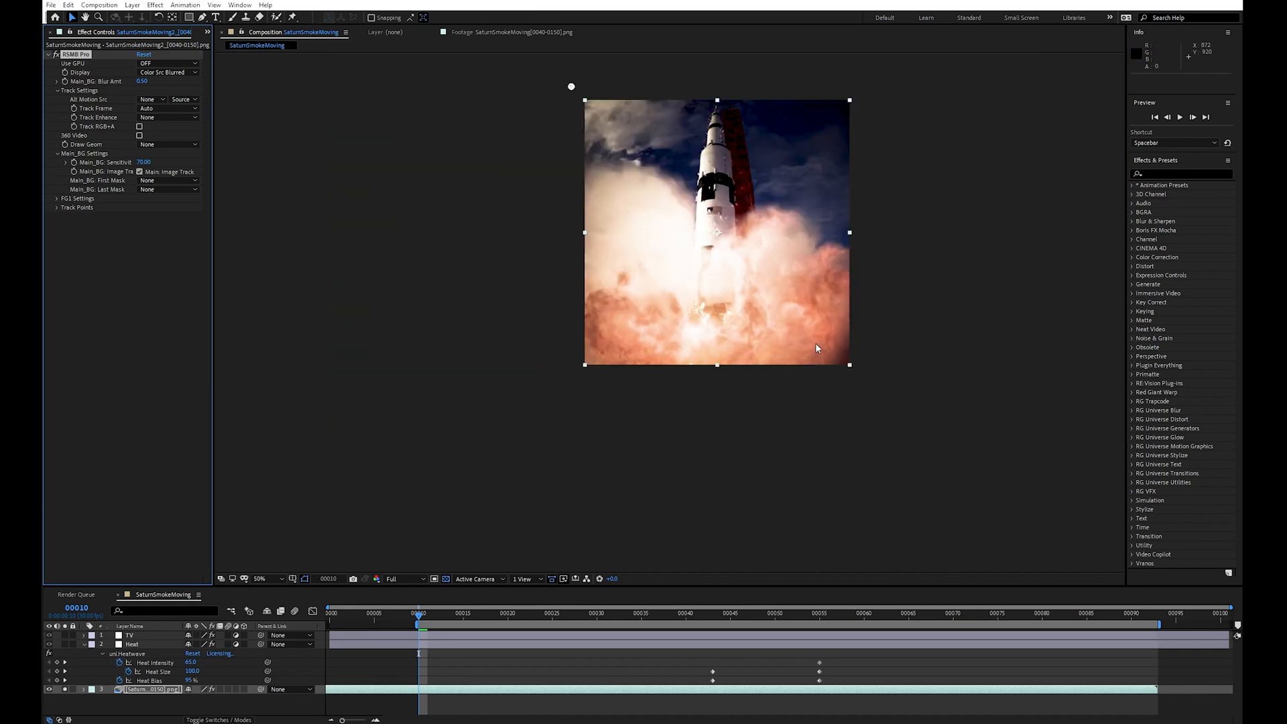
Play the composition, examine the motion blur around frames 78 and 79, and return to frame 10
scroll(815, 348, up, 2)
drag(852, 210, 705, 377)
key(space)
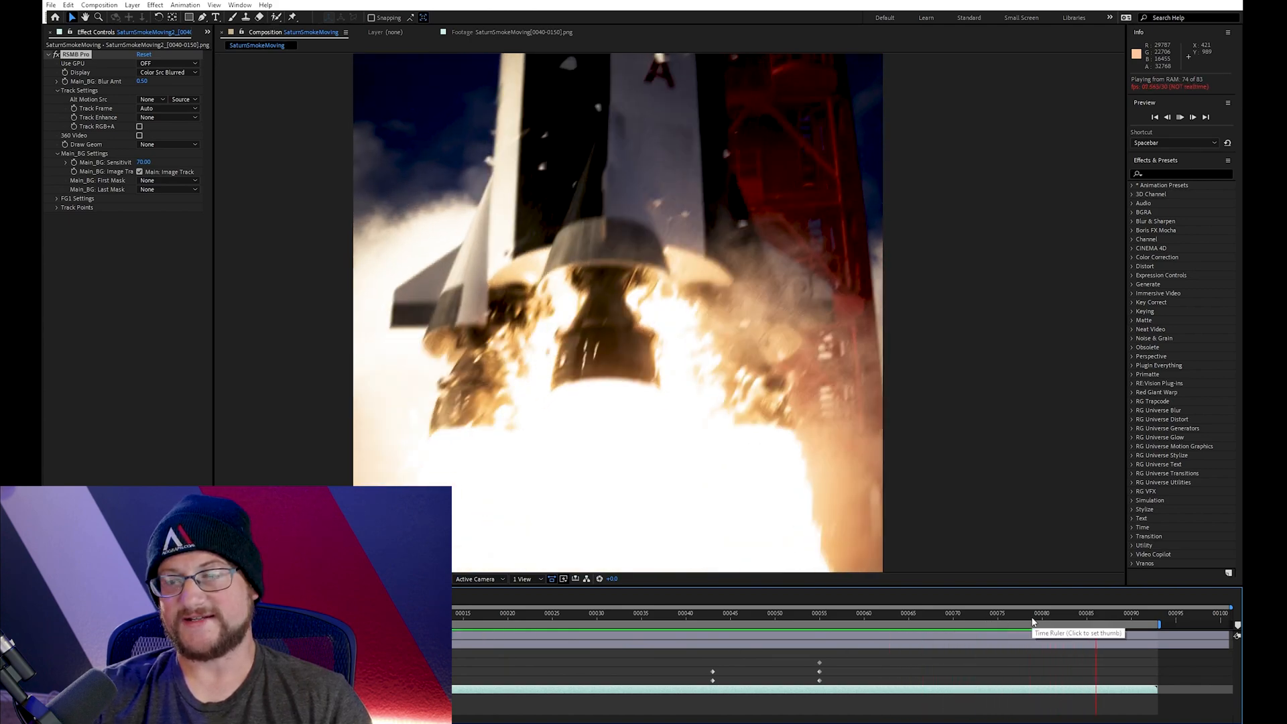
click(1006, 614)
mouse_move(1013, 617)
mouse_down()
mouse_move(1112, 616)
mouse_move(1024, 618)
mouse_up()
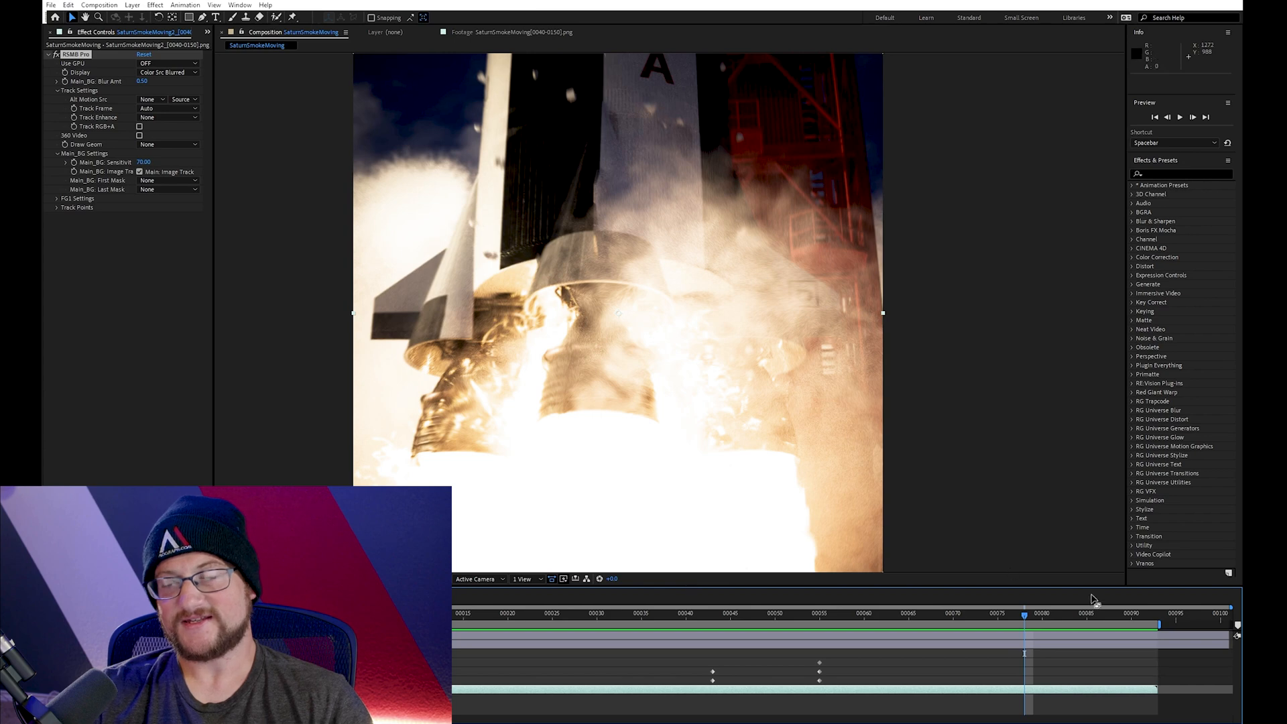
mouse_move(1025, 617)
mouse_down()
mouse_move(997, 615)
mouse_move(1035, 615)
mouse_up()
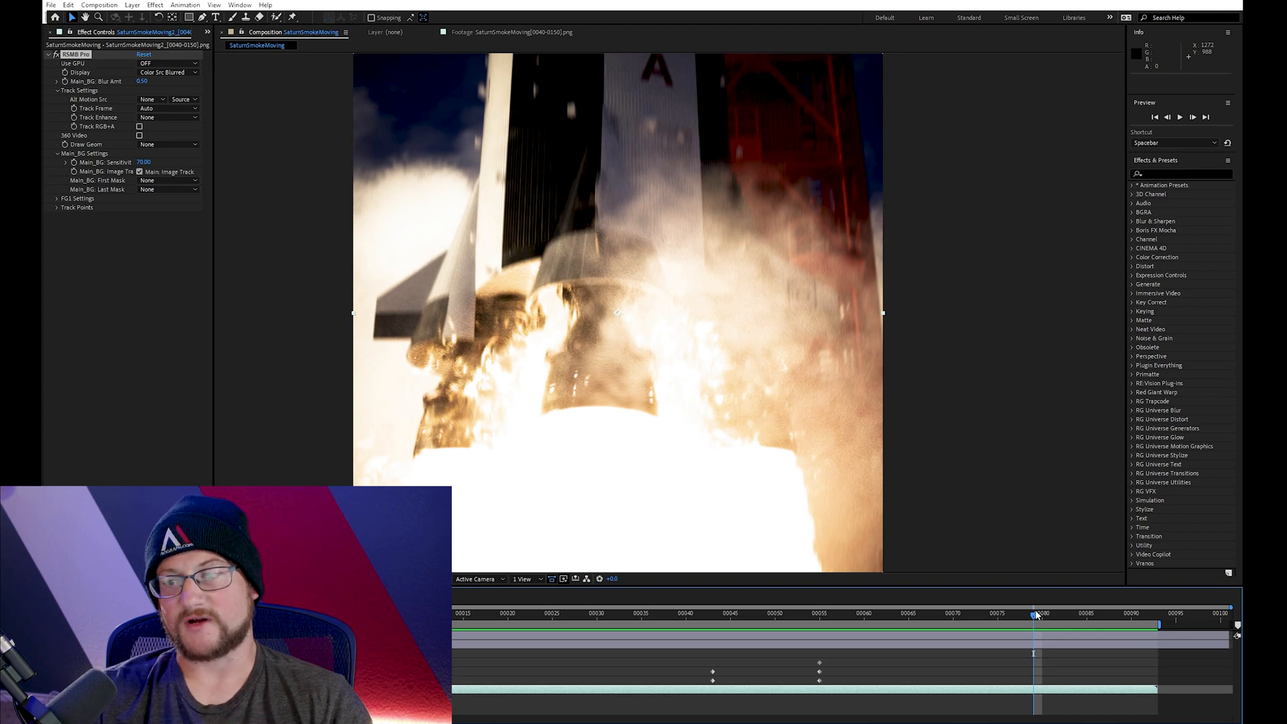
drag(1036, 614, 416, 622)
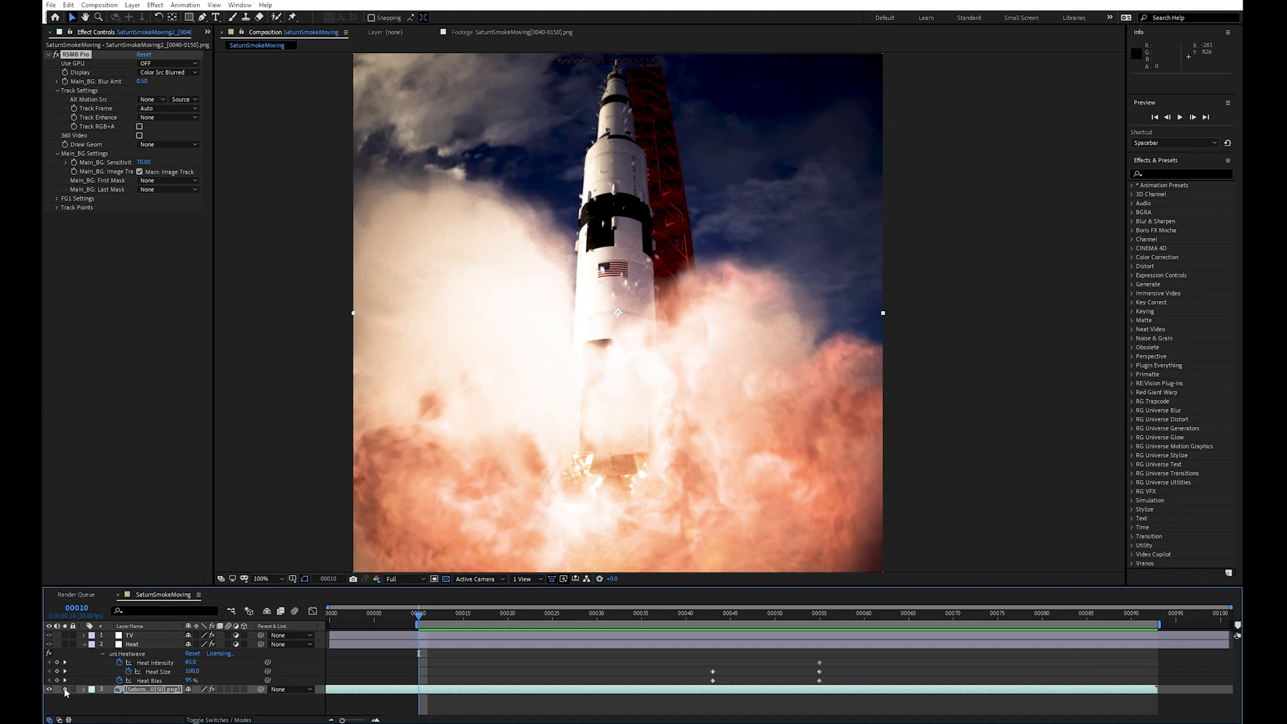
Compare the image with the TV layer's uni.VHS effect switched off and on, leaving it enabled
click(134, 635)
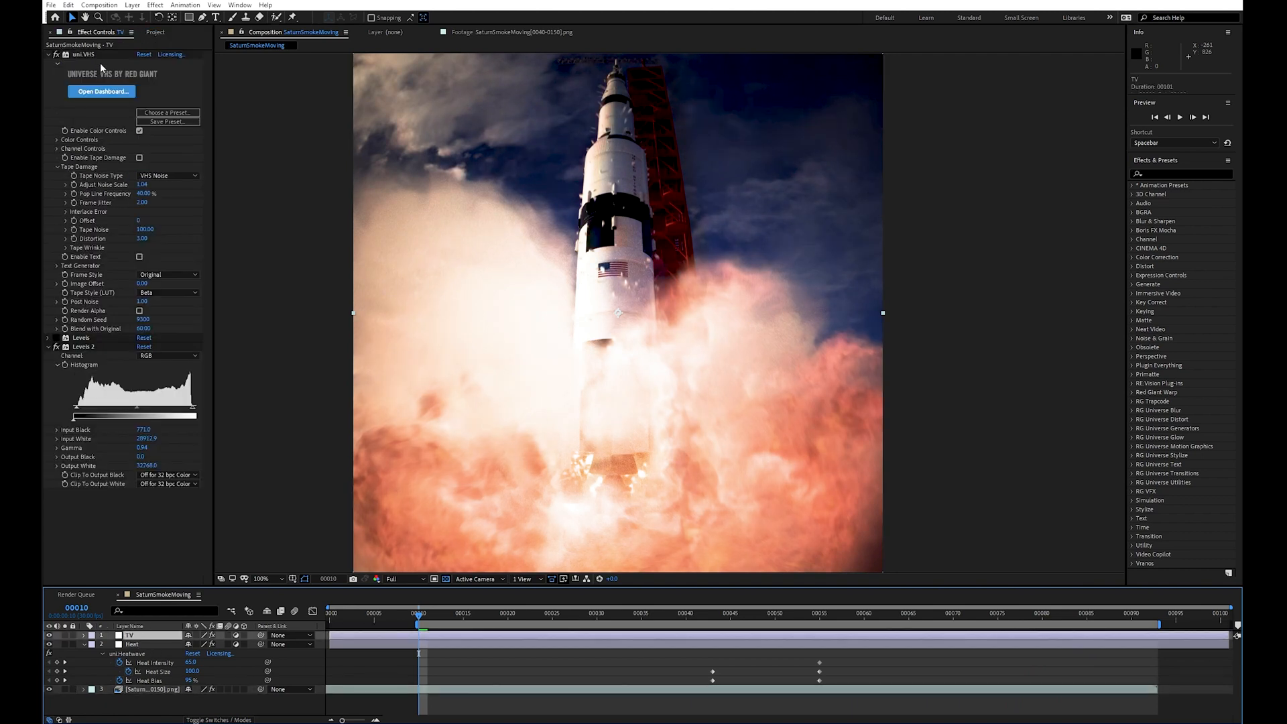
click(56, 55)
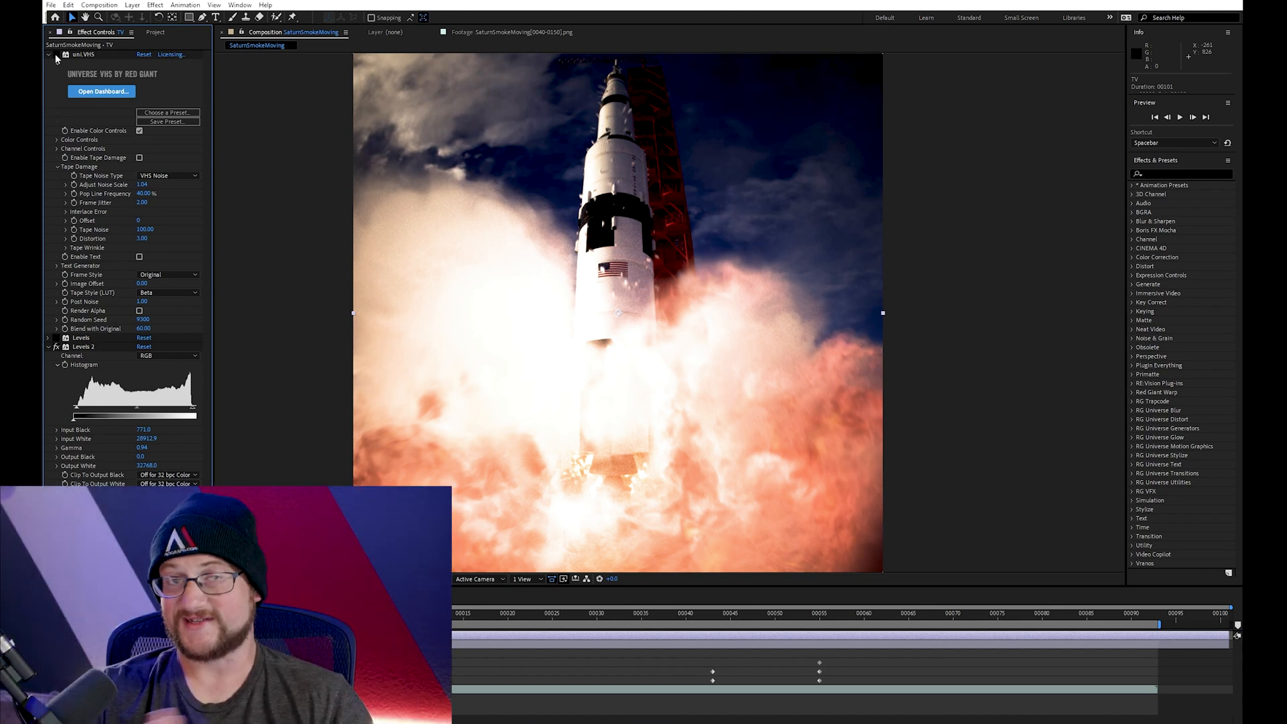
click(56, 54)
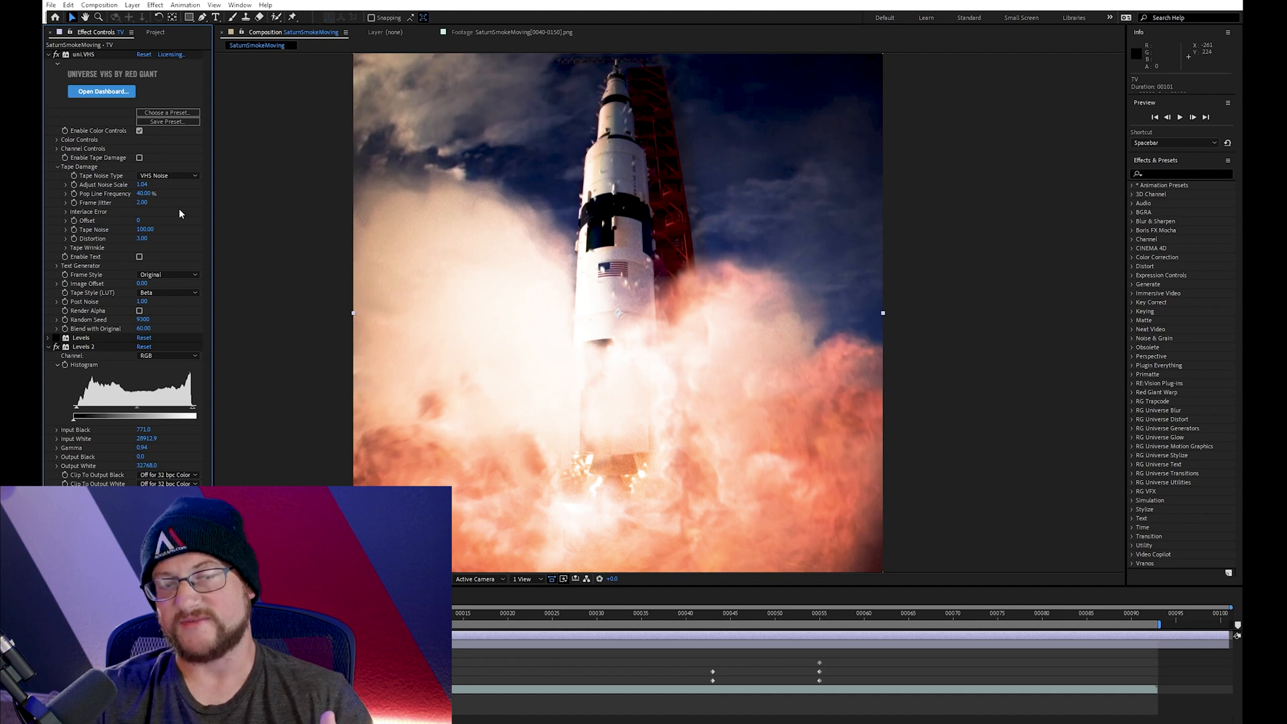
Compare the image with the TV layer's Levels 2 effect switched off and on, leaving it enabled
click(82, 348)
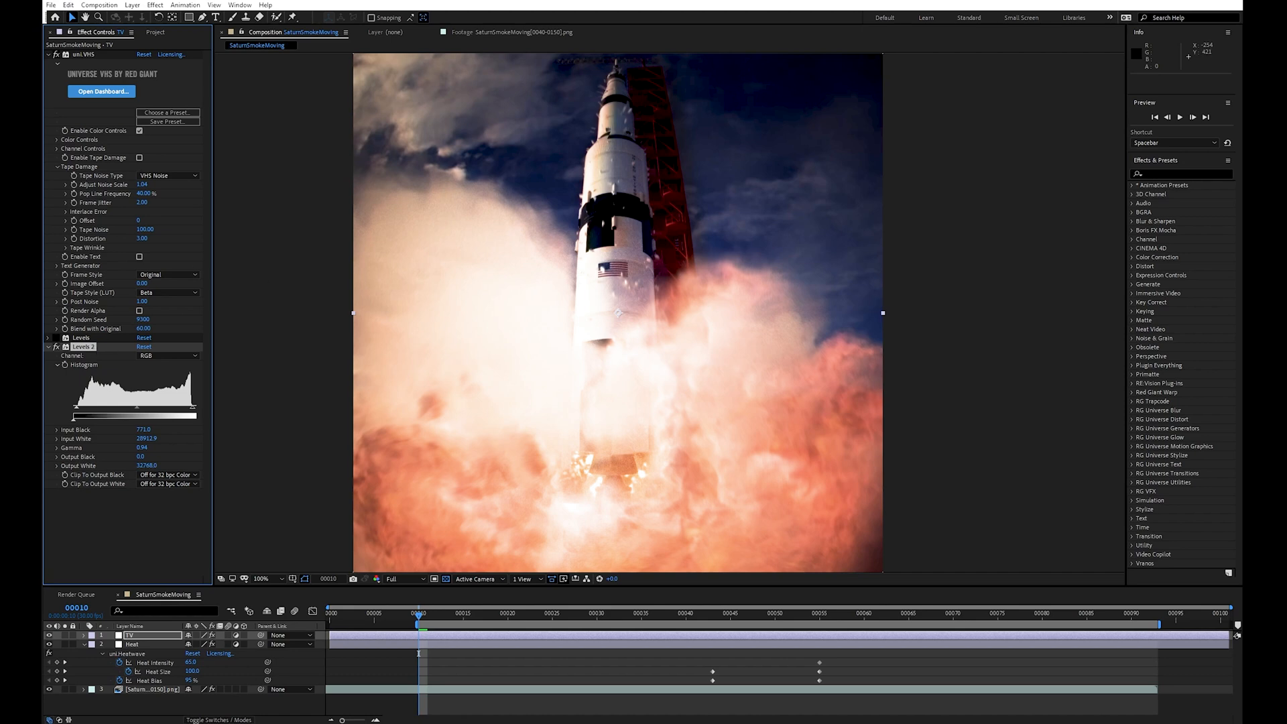
click(58, 349)
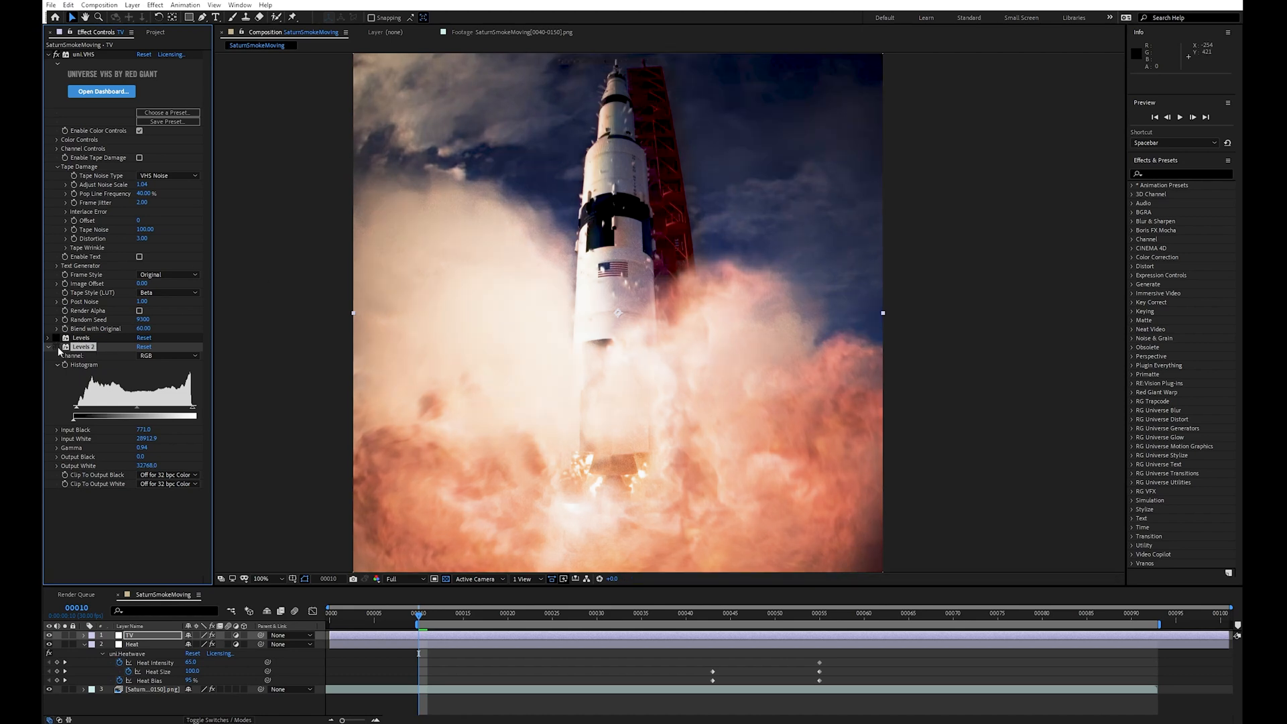
click(58, 349)
click(59, 348)
click(58, 349)
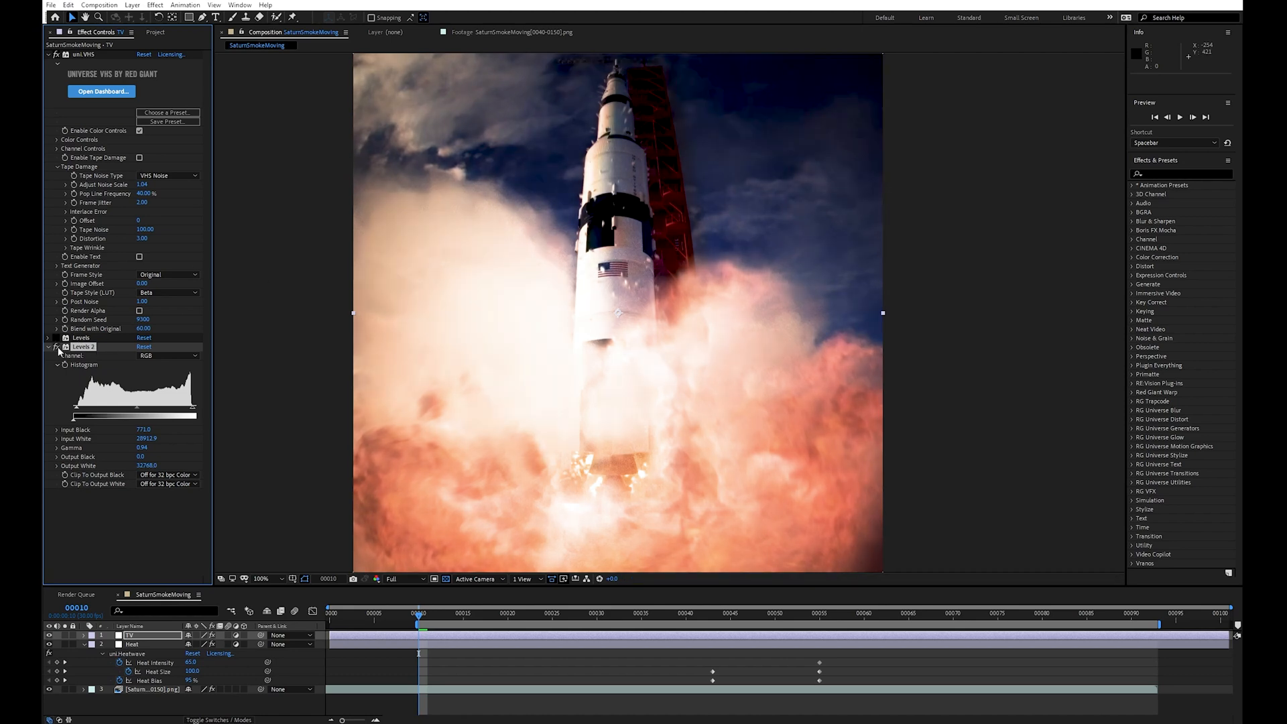
Show the Heat layer's uni.Heatwave settings and scrub from frame 43 to frame 70 to examine the heat distortion
click(130, 644)
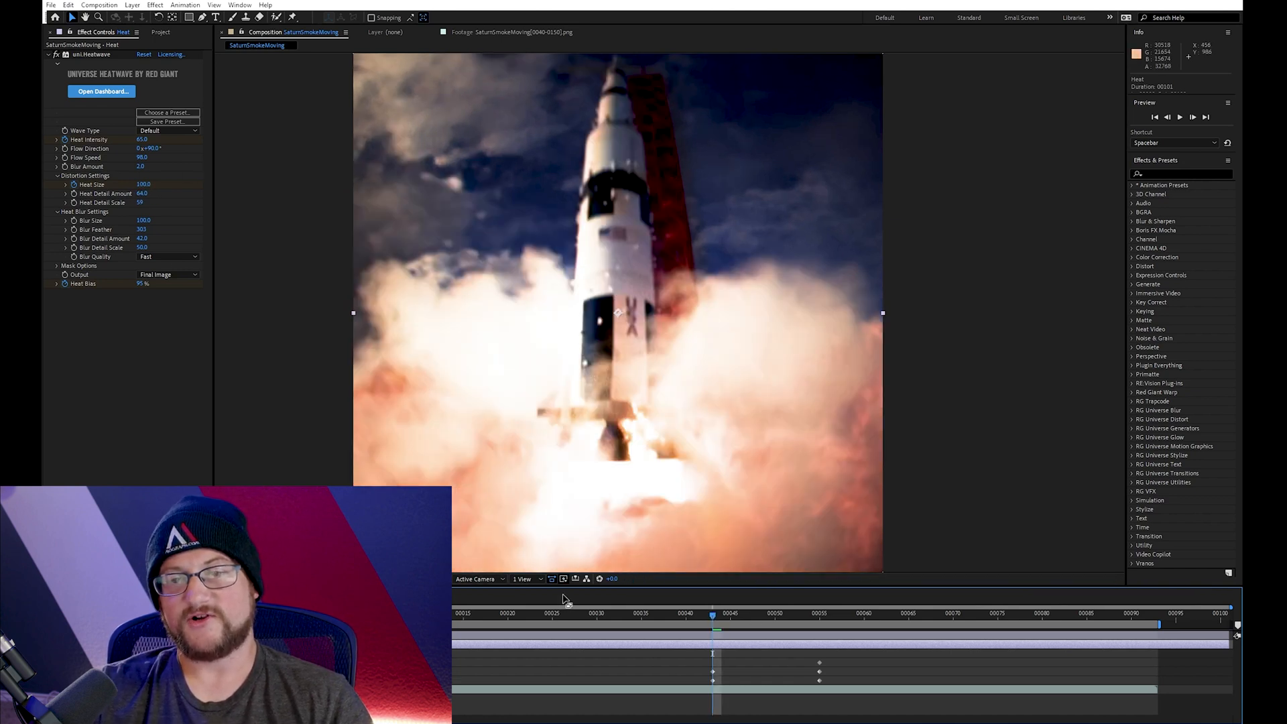
drag(731, 622, 956, 618)
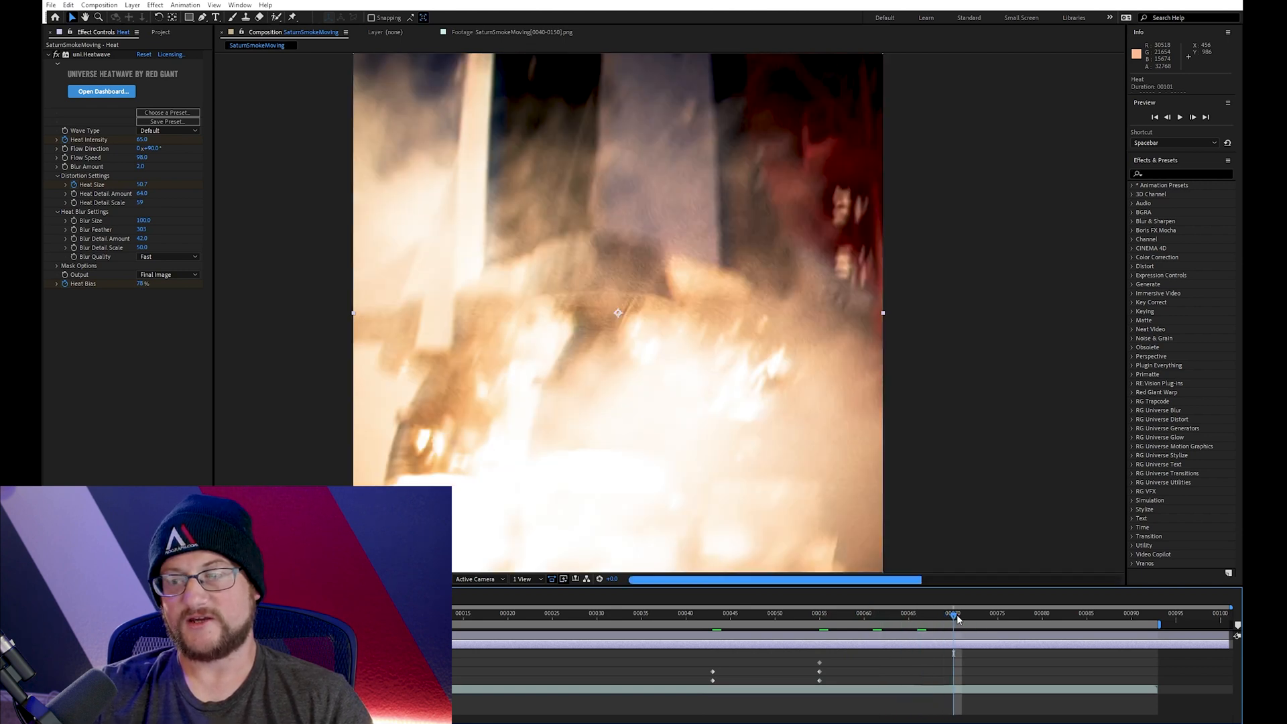